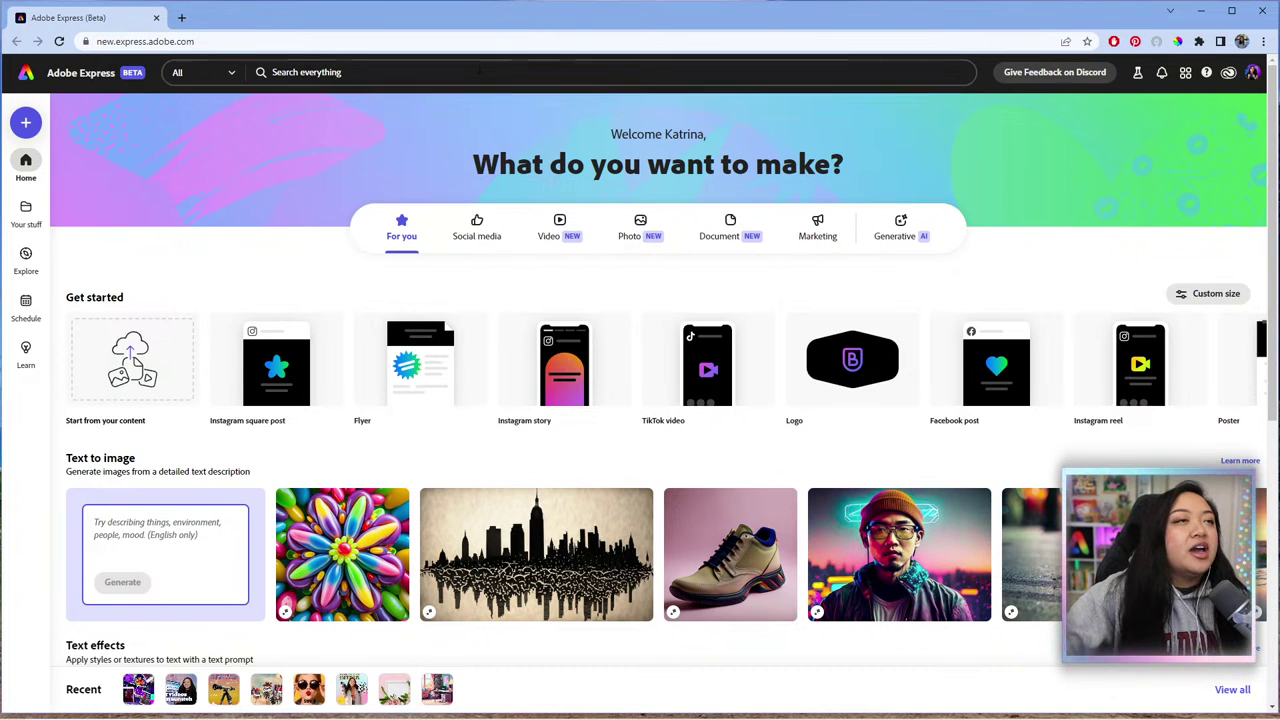
Step: Search for "mood board" and start a new project from the black "Inspirational Mood board" template
left_click(481, 76)
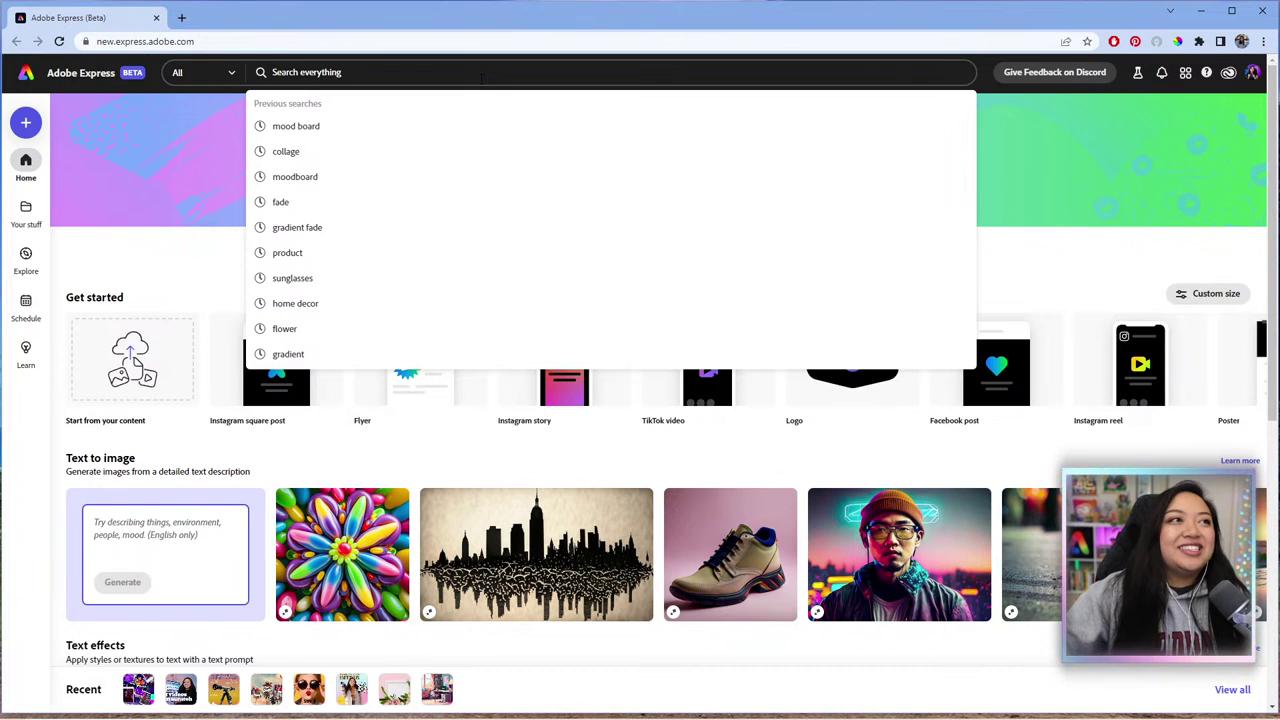
left_click(488, 130)
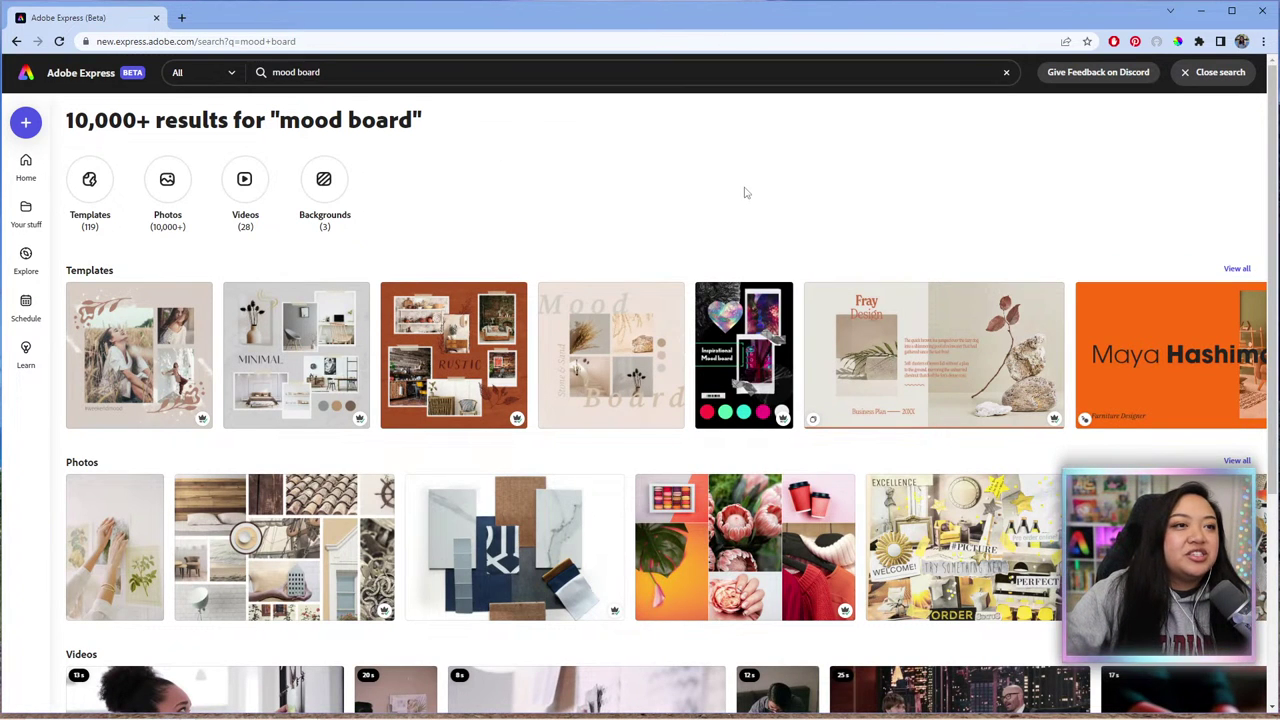
scroll(757, 190, "down", 2)
scroll(842, 257, "down", 1)
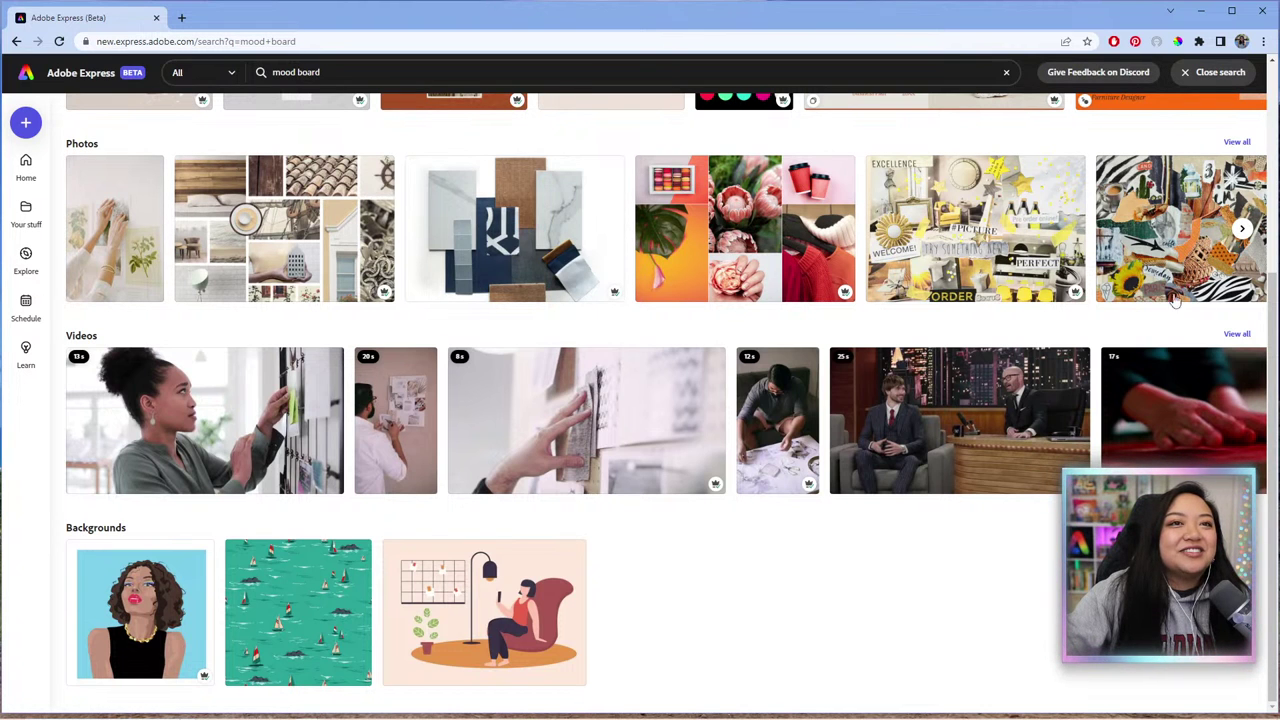
scroll(1159, 255, "up", 2)
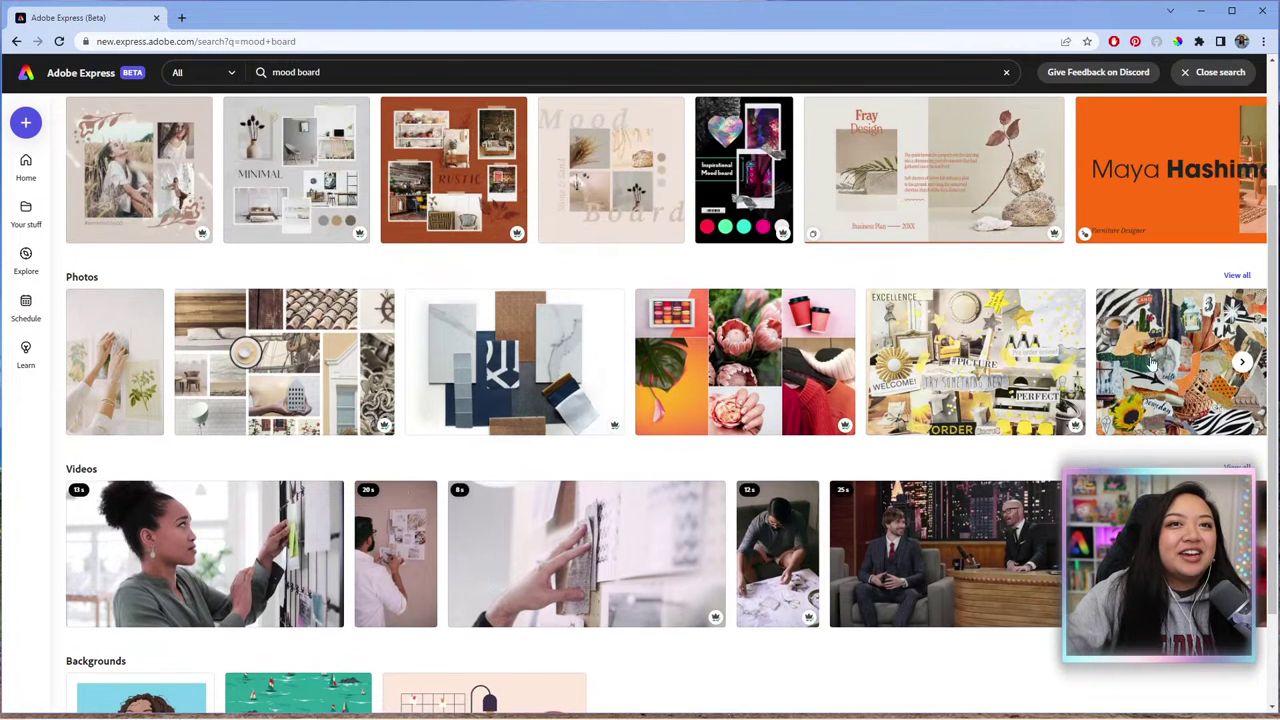
scroll(1155, 355, "up", 1)
scroll(1005, 428, "up", 2)
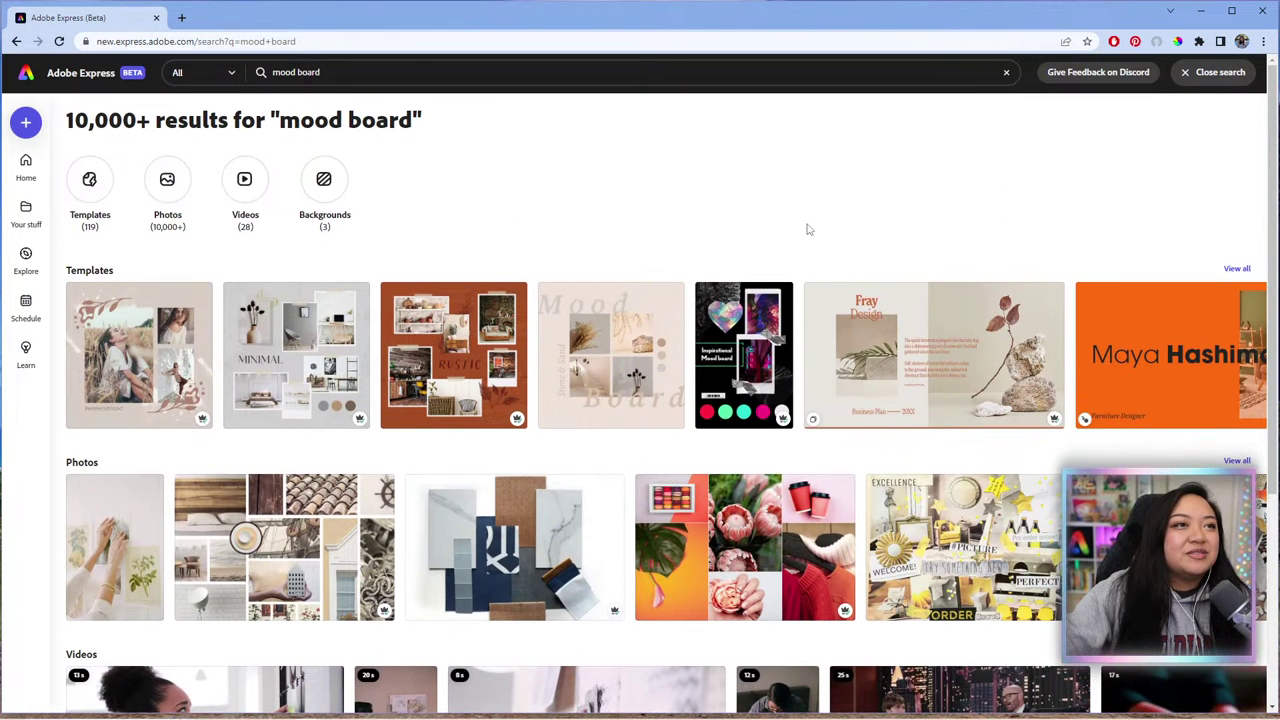
left_click(733, 353)
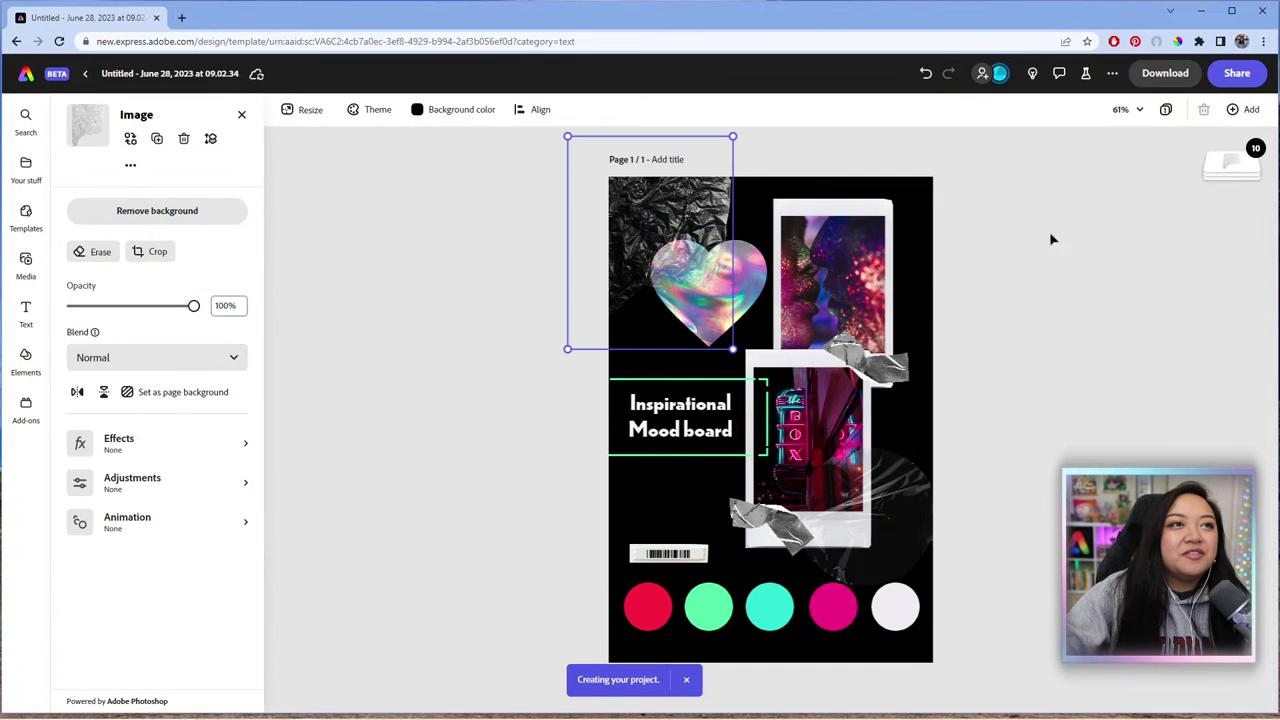
Step: Move the upper polaroid photo slightly closer to the page's upper-right corner
left_click(848, 253)
left_click_drag(848, 253, 868, 246)
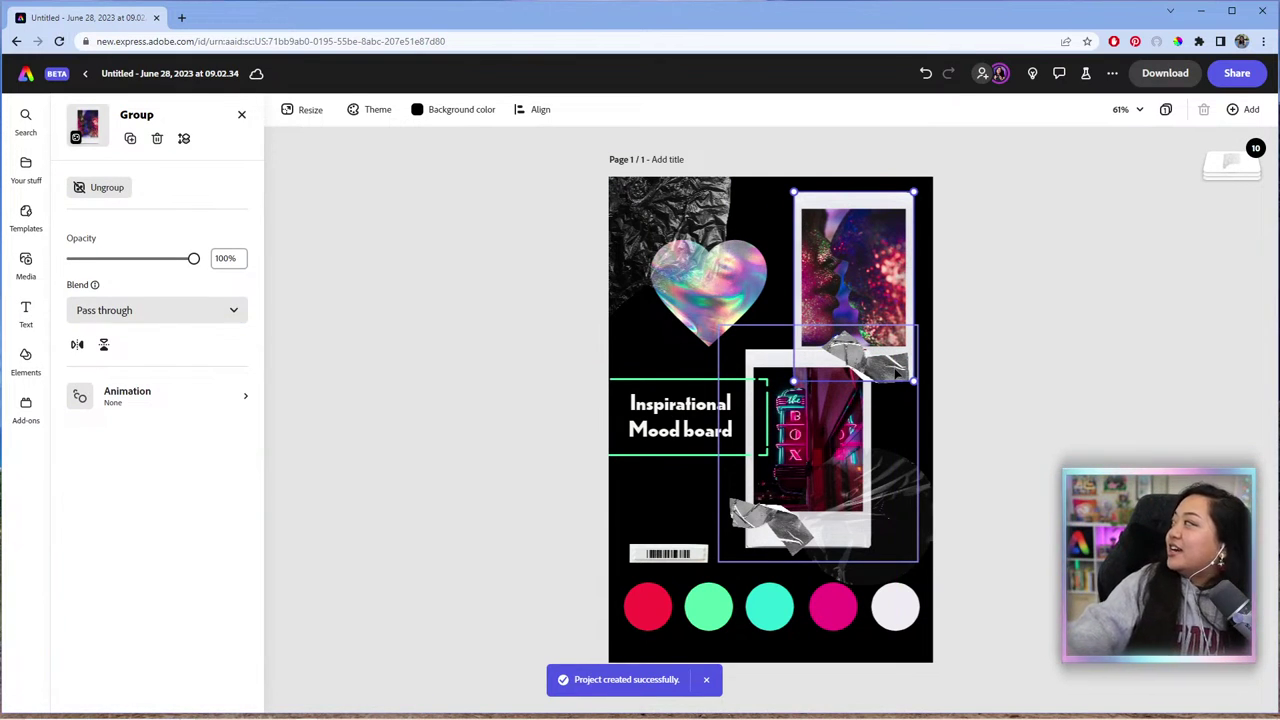
left_click(971, 309)
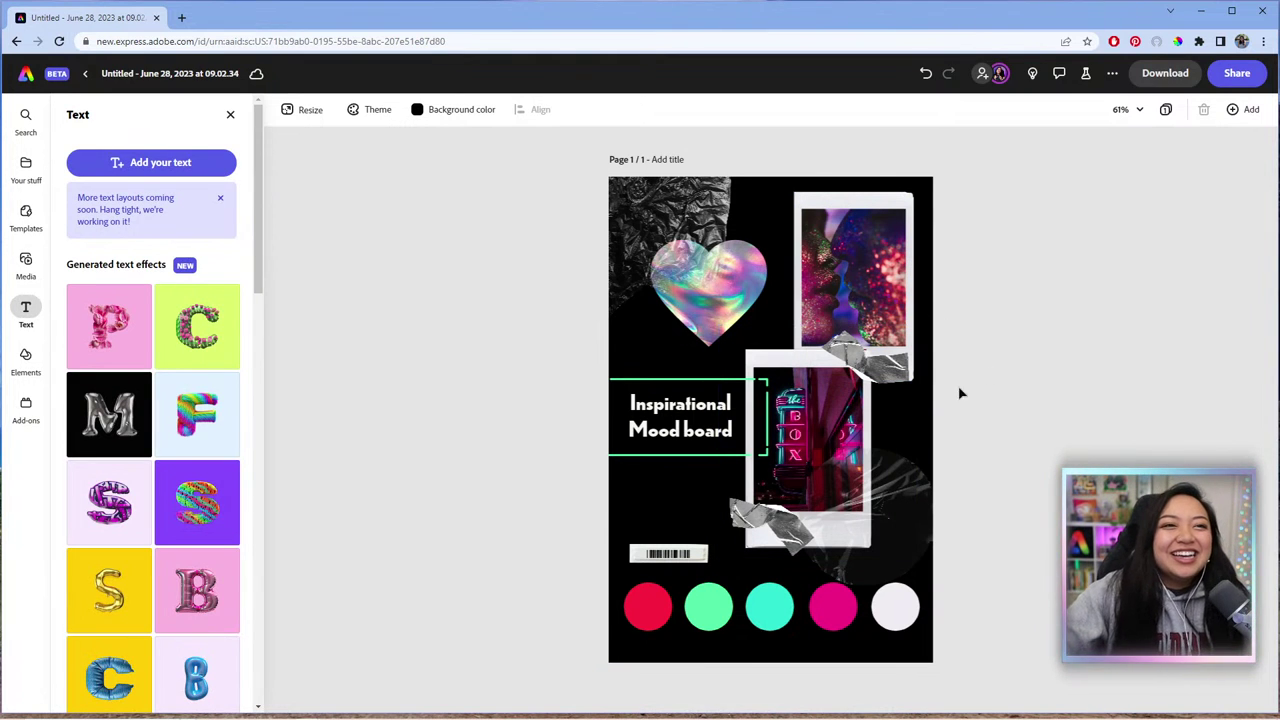
Step: Shift the title and its frame up and to the left, and push the upper polaroid partly past the page's upper-right corner
left_click(658, 420)
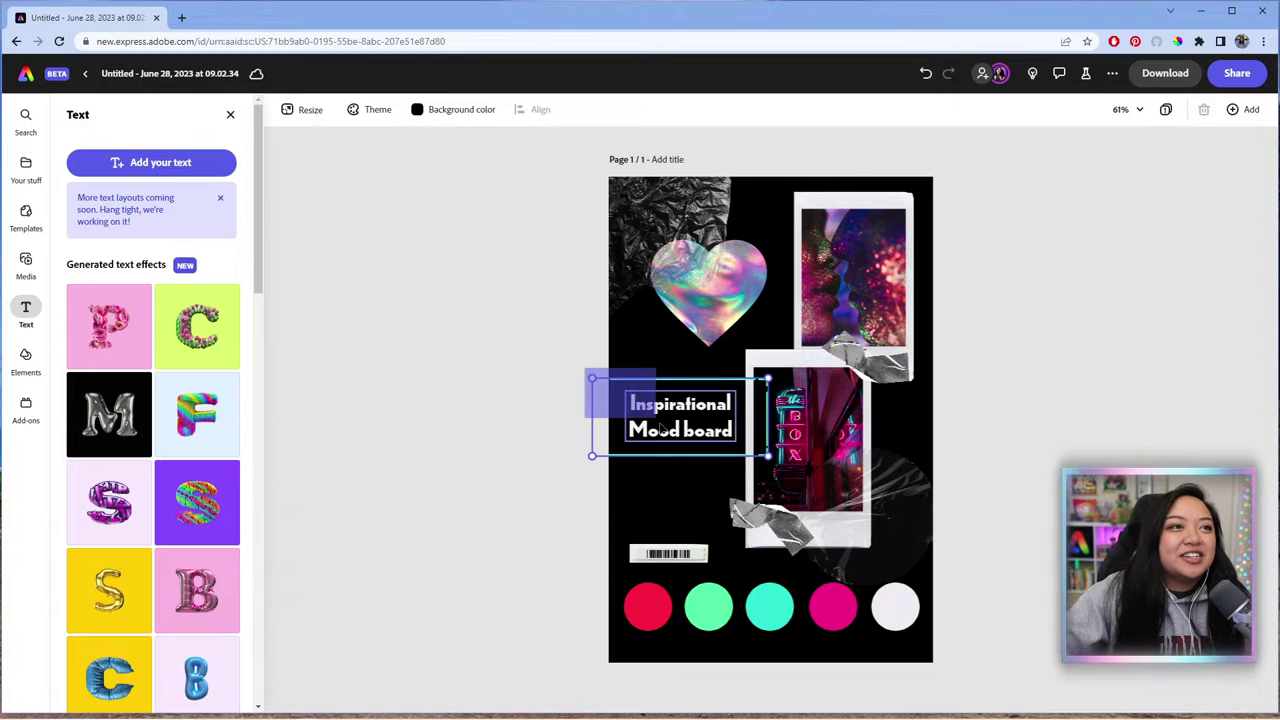
left_click_drag(661, 426, 637, 391)
left_click(876, 280)
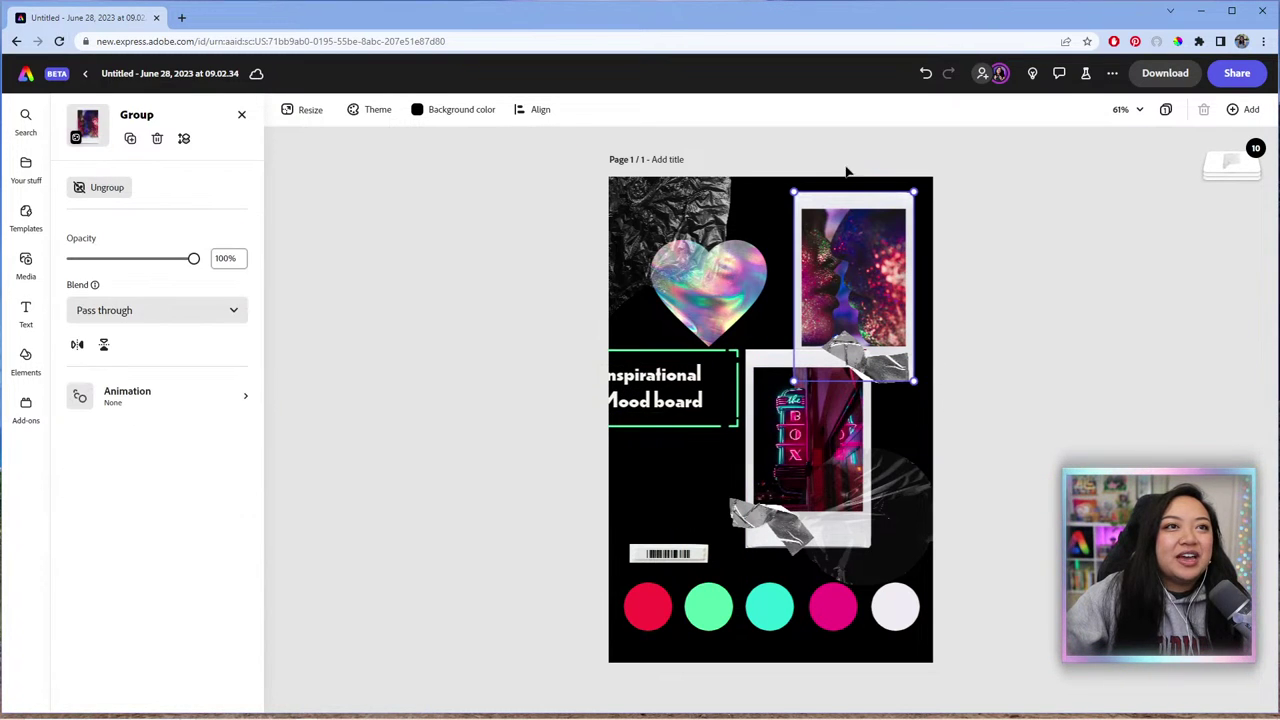
key("Tab")
left_click_drag(878, 280, 920, 248)
left_click(870, 368)
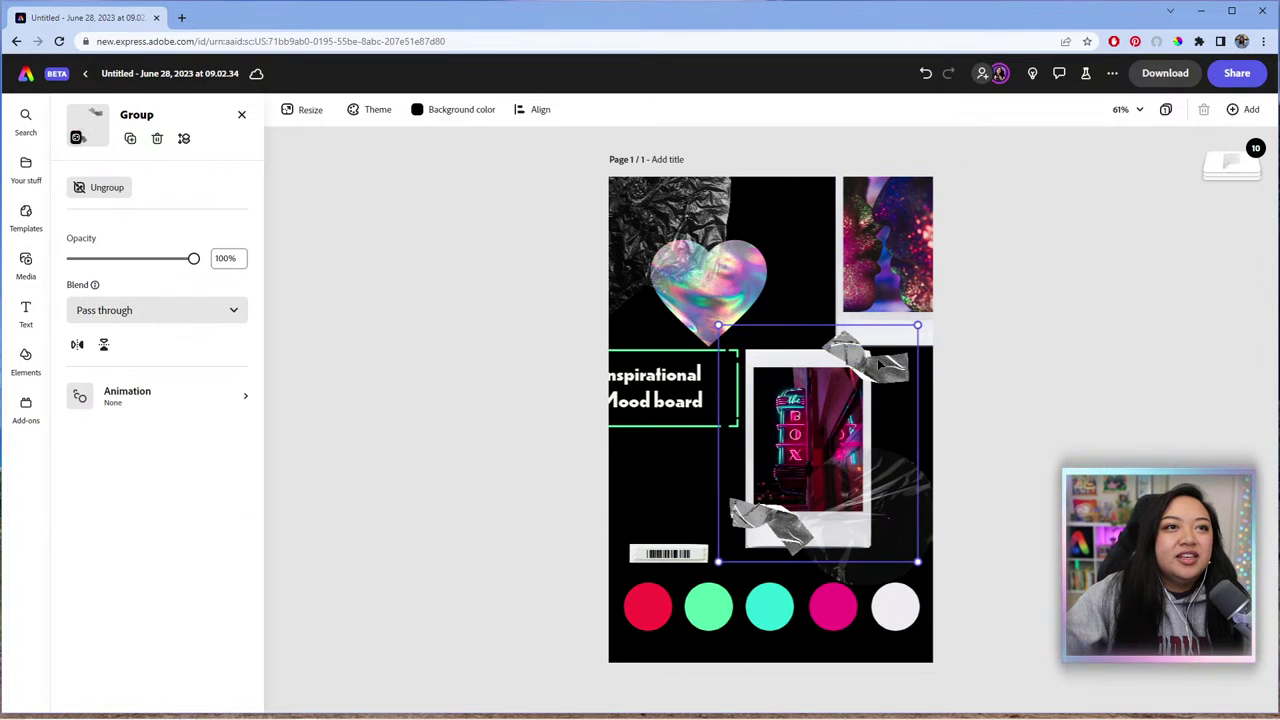
Step: Move the barcode below the row of color circles and shift the neon-sign polaroid slightly left
left_click_drag(668, 560, 853, 650)
left_click(806, 380)
left_click_drag(806, 380, 779, 382)
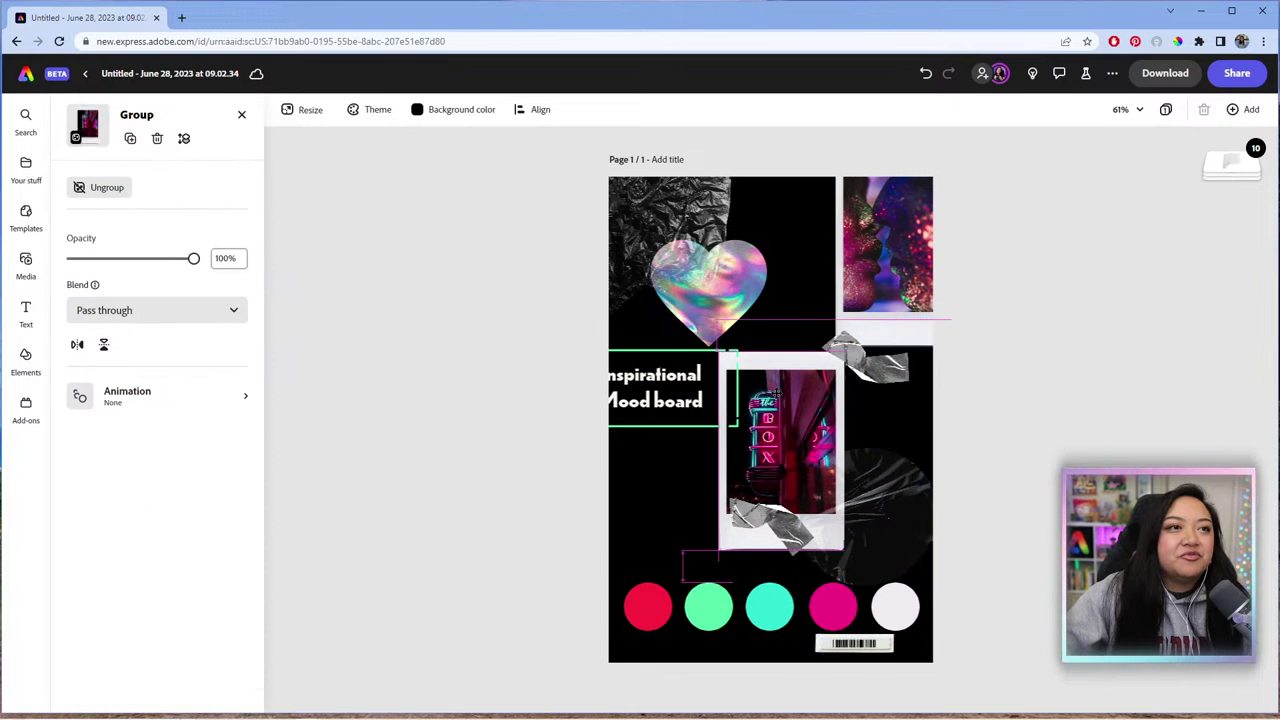
Step: Bring the title back fully onto the page just below the heart, and shrink the neon-sign polaroid and place it beneath the title
left_click_drag(585, 344, 656, 372)
left_click(529, 391)
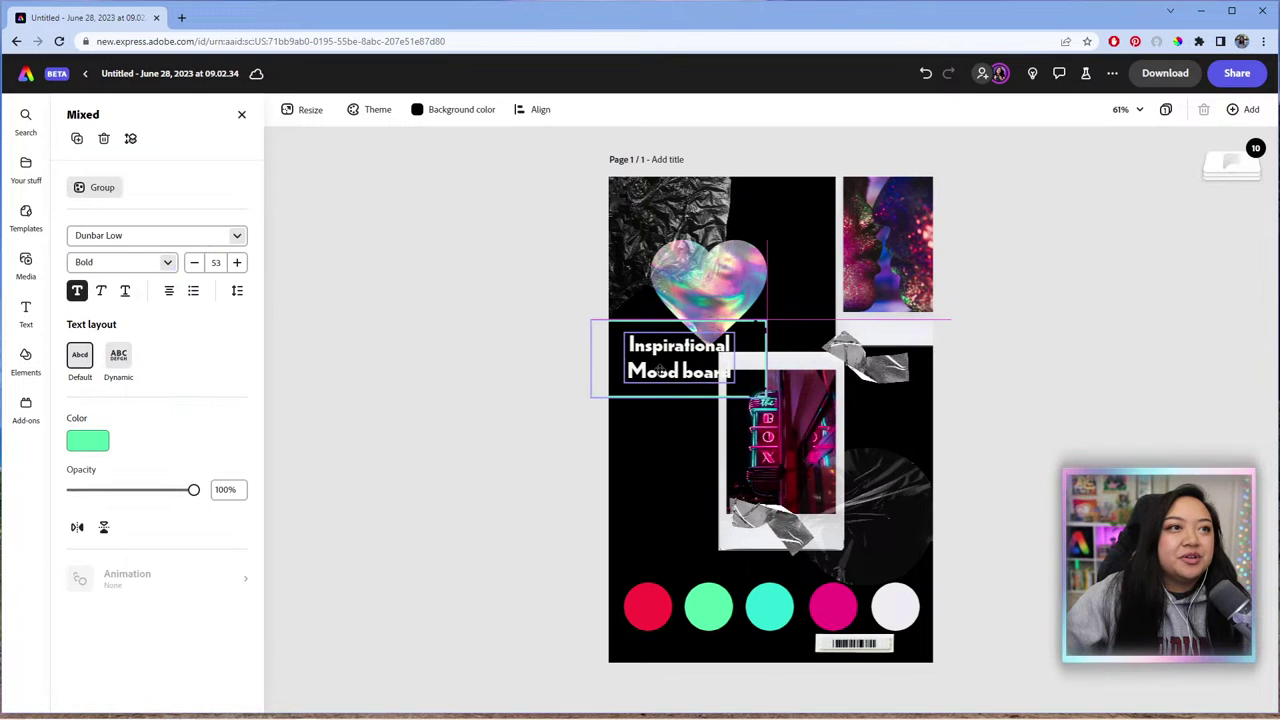
left_click(808, 424)
left_click_drag(808, 424, 735, 444)
left_click_drag(773, 371, 733, 432)
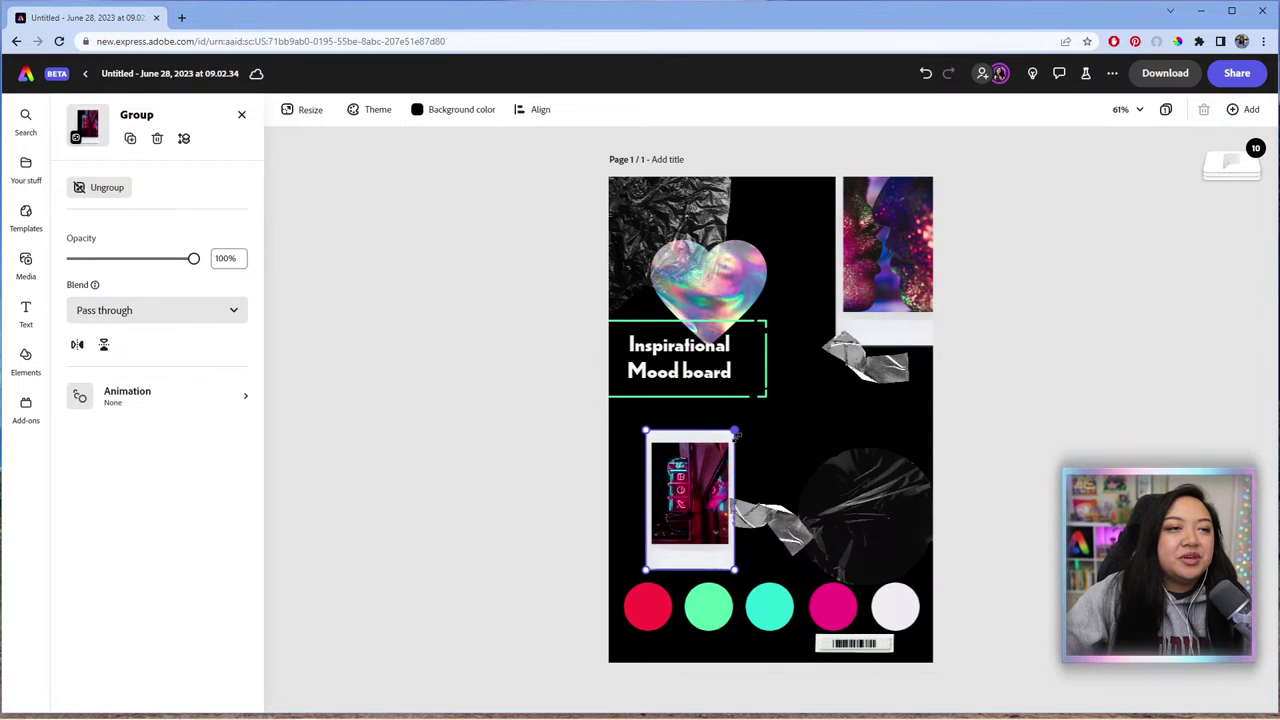
left_click_drag(690, 480, 675, 450)
Step: Nudge the group of tape pieces down and left, and ungroup it into separate images
left_click(752, 510)
left_click_drag(752, 510, 743, 523)
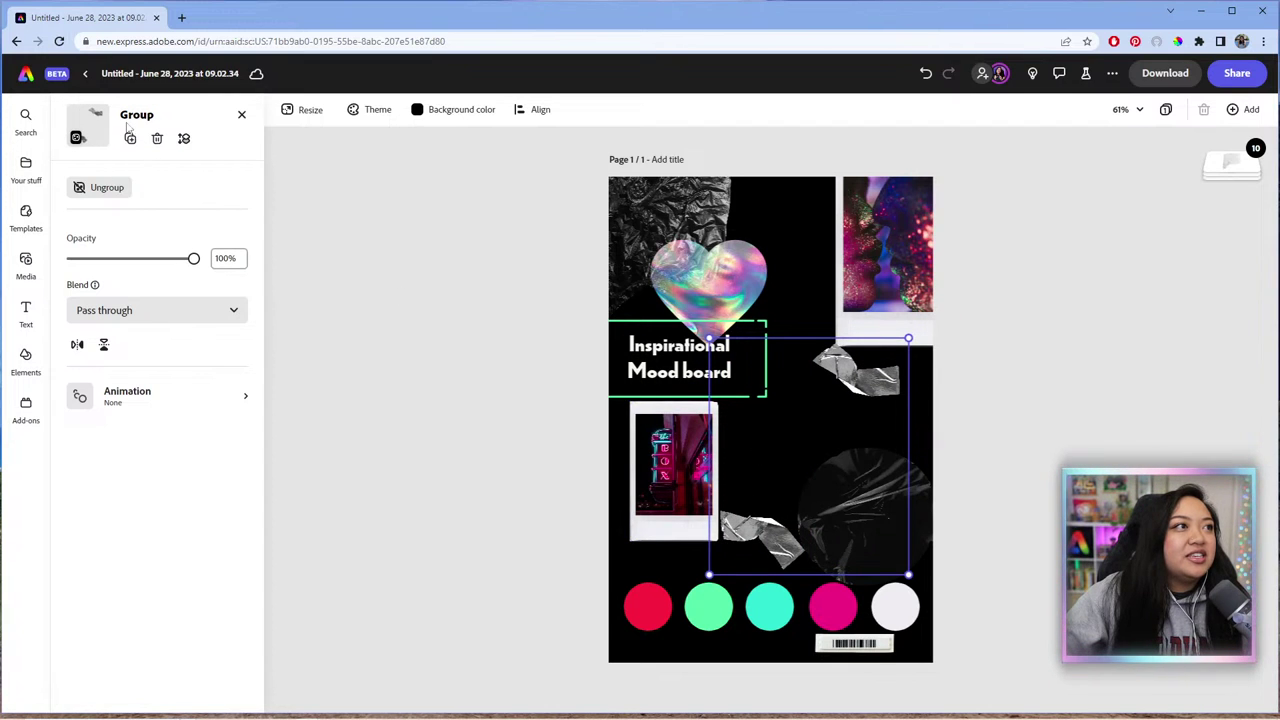
left_click(127, 190)
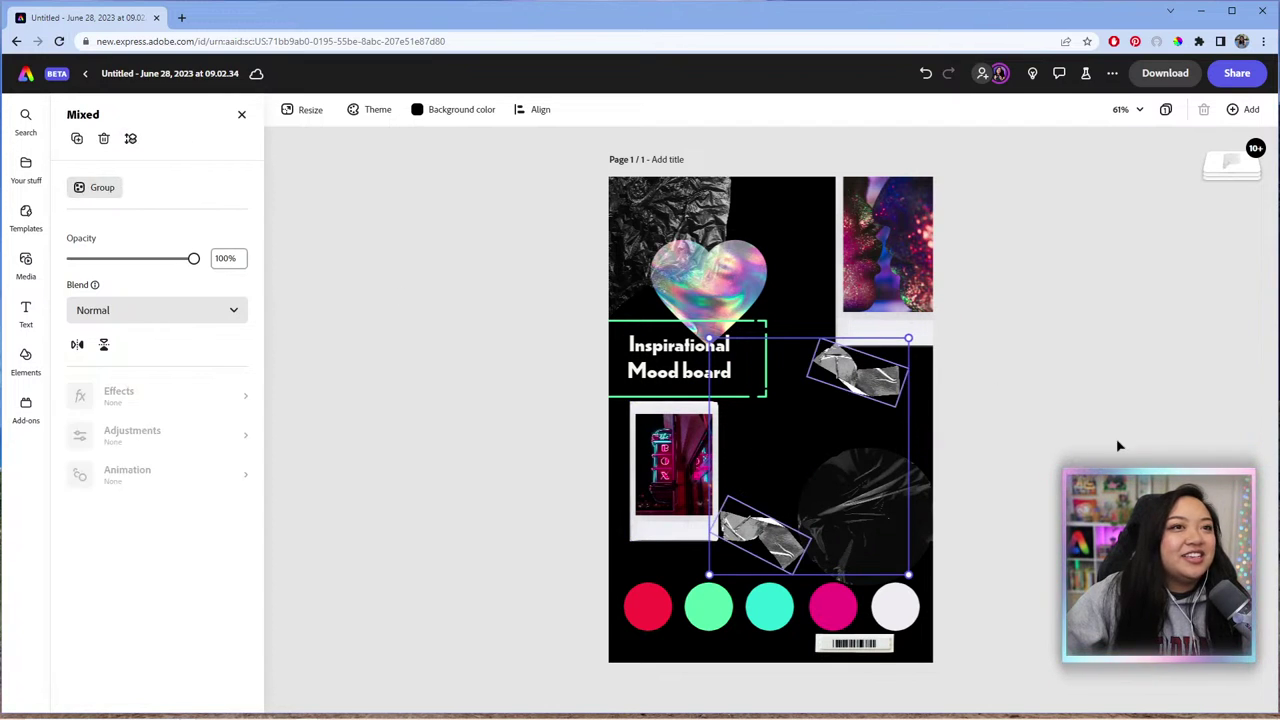
left_click(977, 432)
Step: Move one tape piece to the neon-sign polaroid's lower-left corner and the other to the lower edge of the upper polaroid
left_click(740, 530)
left_click_drag(740, 530, 630, 542)
left_click_drag(870, 363, 910, 338)
Step: Move the dark circular texture to the page's right edge, and nudge the neon-sign polaroid left with its tape piece
left_click(865, 510)
left_click_drag(865, 510, 934, 506)
left_click_drag(663, 450, 653, 452)
left_click(668, 558)
left_click_drag(668, 558, 672, 566)
Step: Shrink the upper polaroid and fit it into the page's upper-right corner with its tape piece over the lower edge
left_click_drag(928, 172, 888, 223)
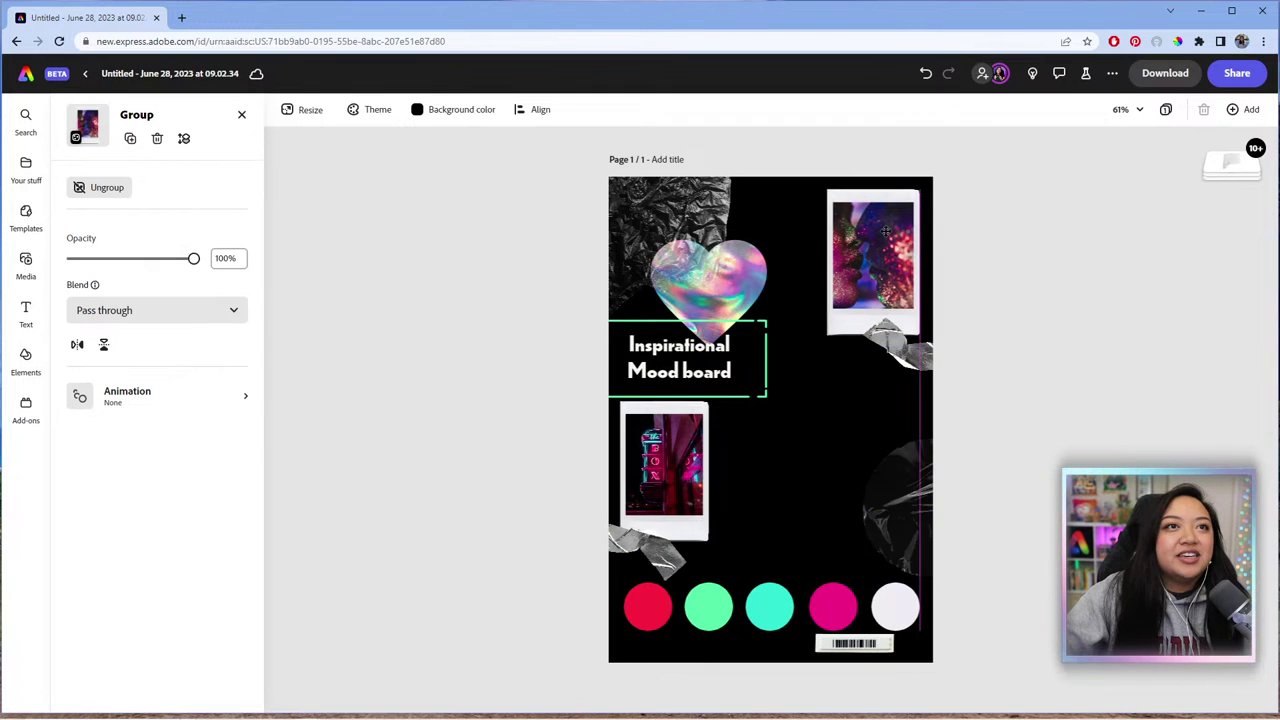
left_click_drag(895, 347, 871, 343)
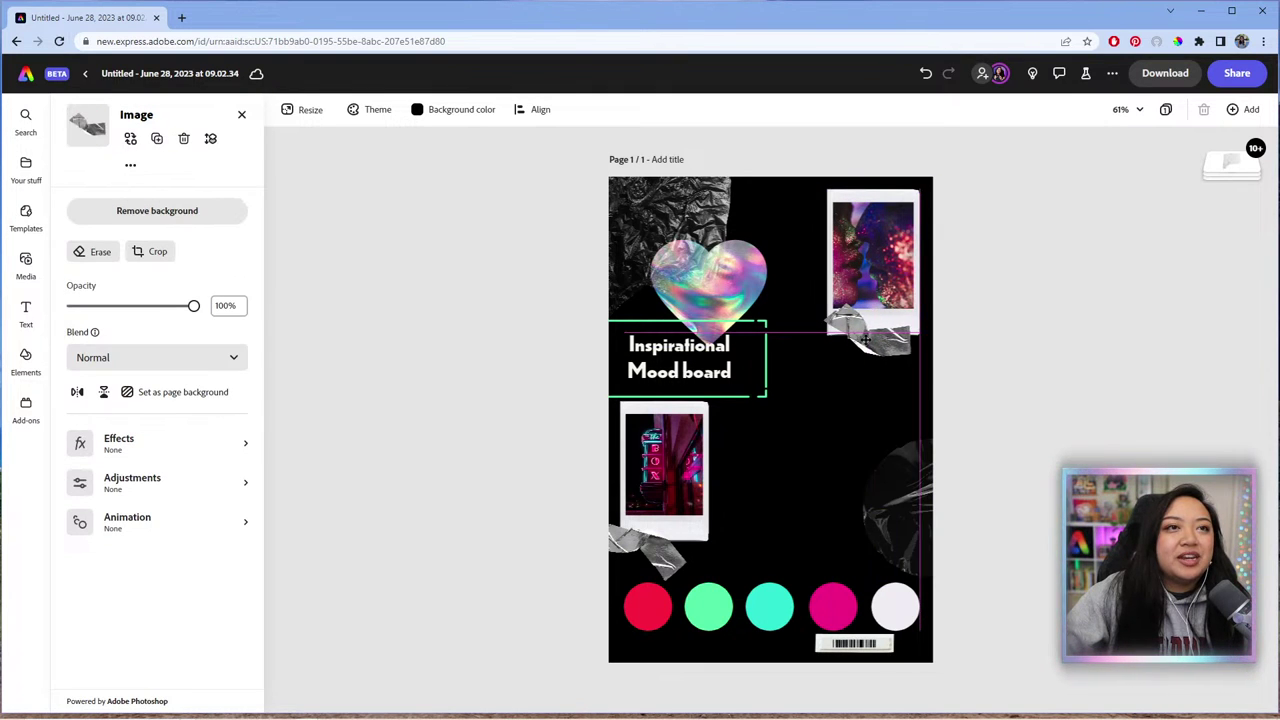
left_click_drag(893, 252, 907, 246)
left_click_drag(886, 300, 897, 296)
left_click(900, 260)
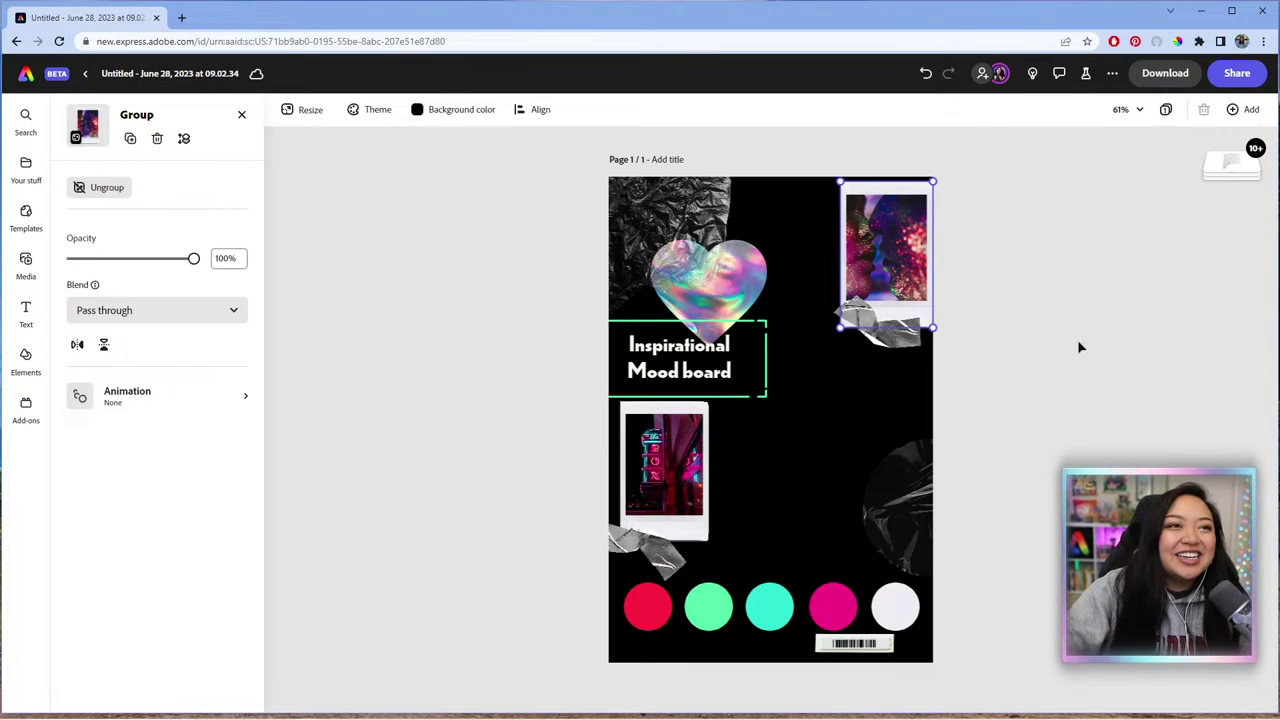
Step: Shrink the crumpled-paper texture in the page's upper-left corner, move the heart up and right, and tuck the dark circular texture further off the right edge
left_click_drag(566, 137, 731, 349)
left_click_drag(763, 249, 790, 224)
mouse_move(566, 137)
left_mouse_down()
mouse_move(731, 274)
mouse_move(709, 331)
left_mouse_up()
left_click_drag(733, 250, 761, 237)
left_click(1014, 280)
left_click(905, 505)
left_click(785, 605)
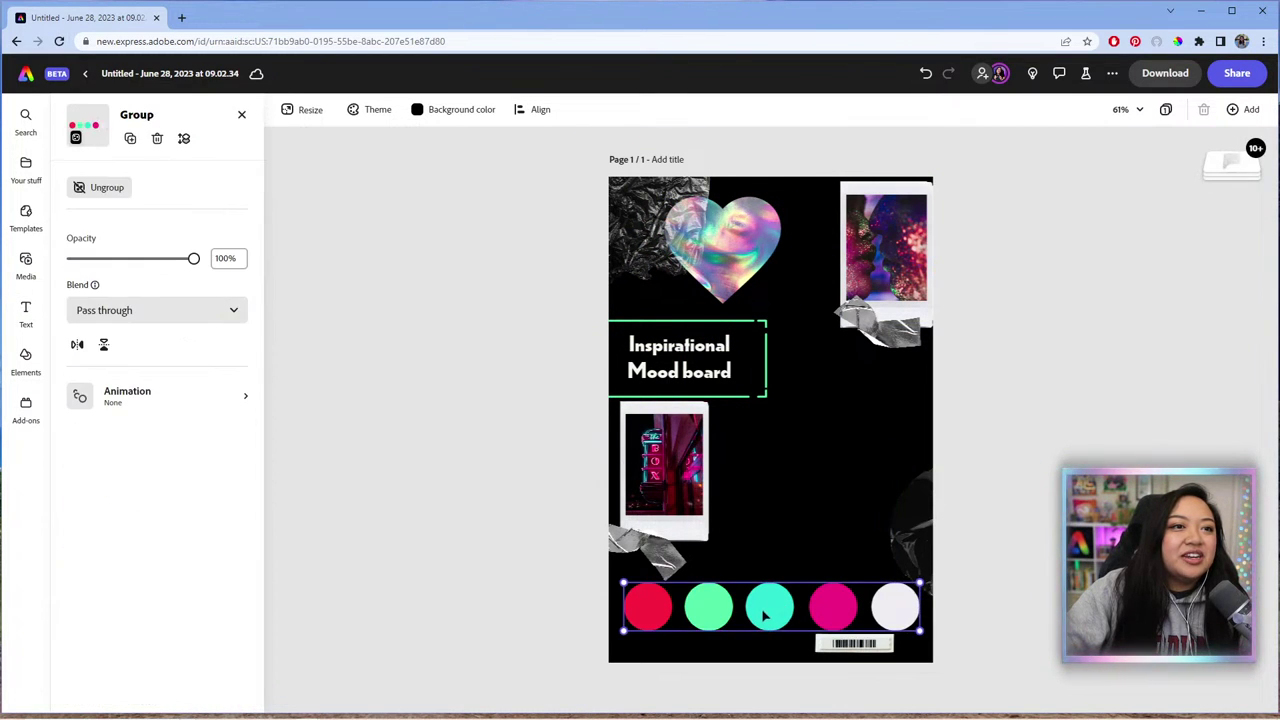
left_click(1054, 367)
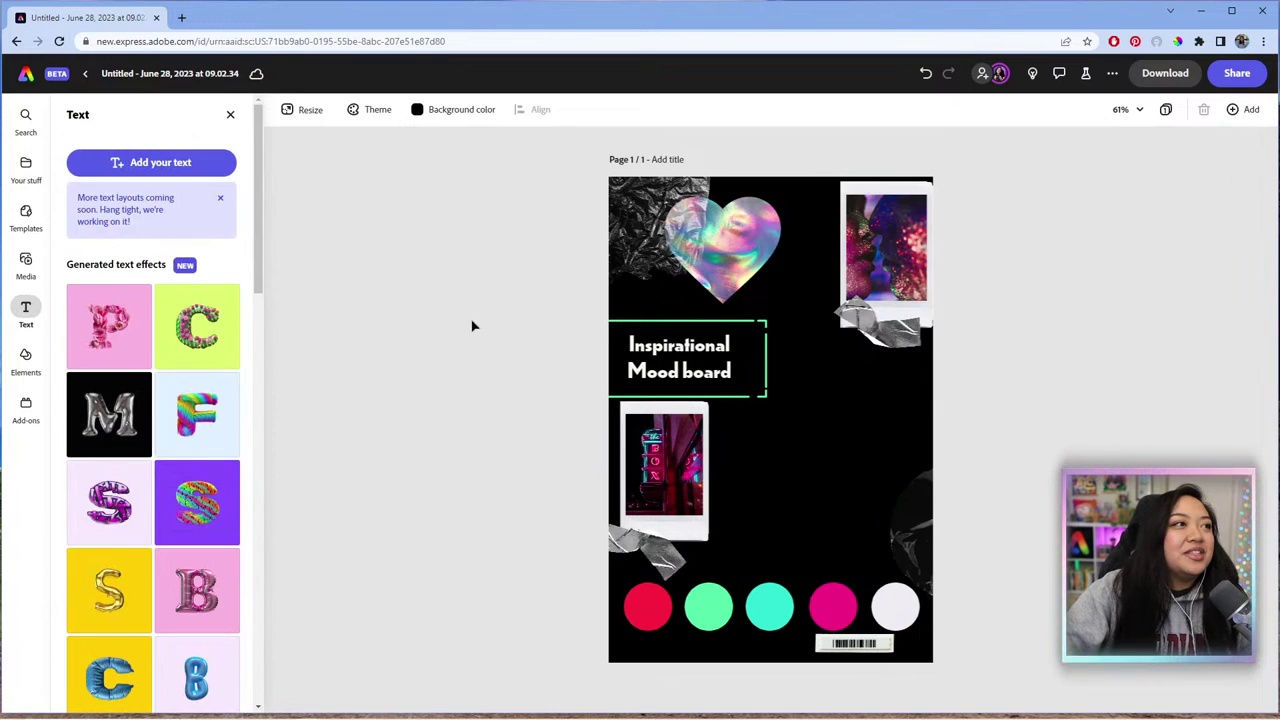
Step: Open the Vision Board add-on alongside the mood board
left_click(27, 410)
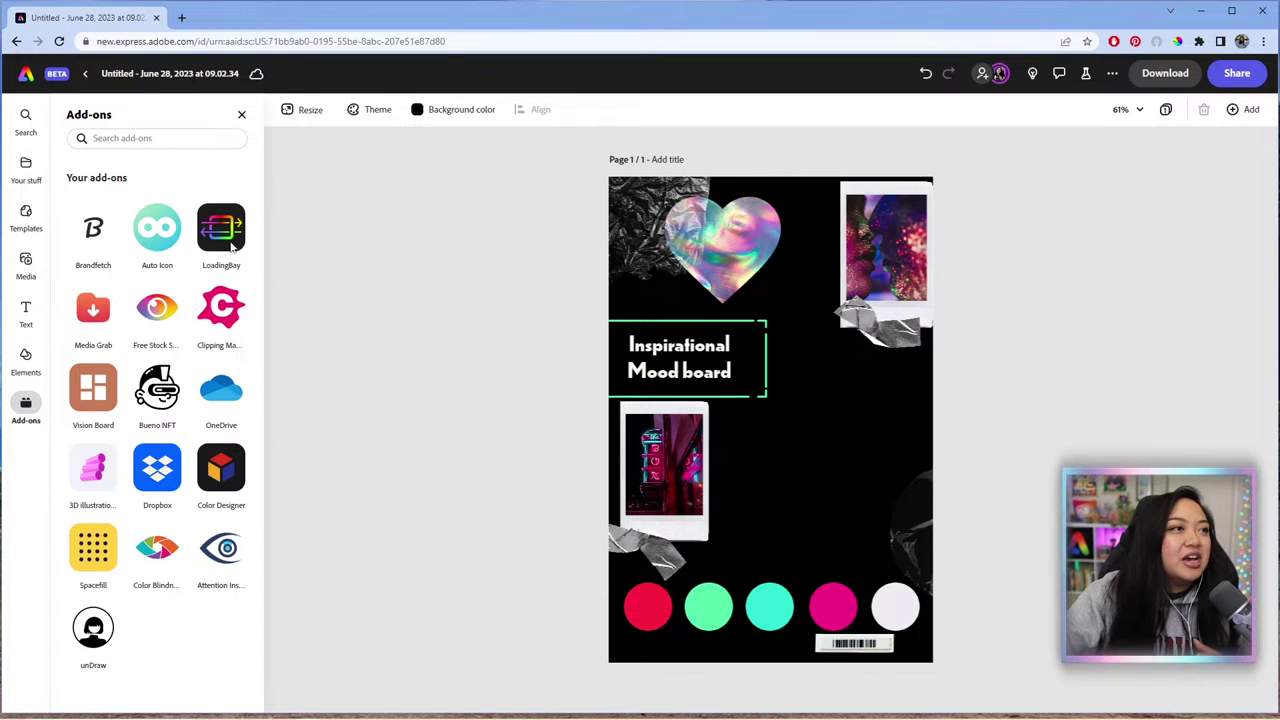
mouse_move(110, 255)
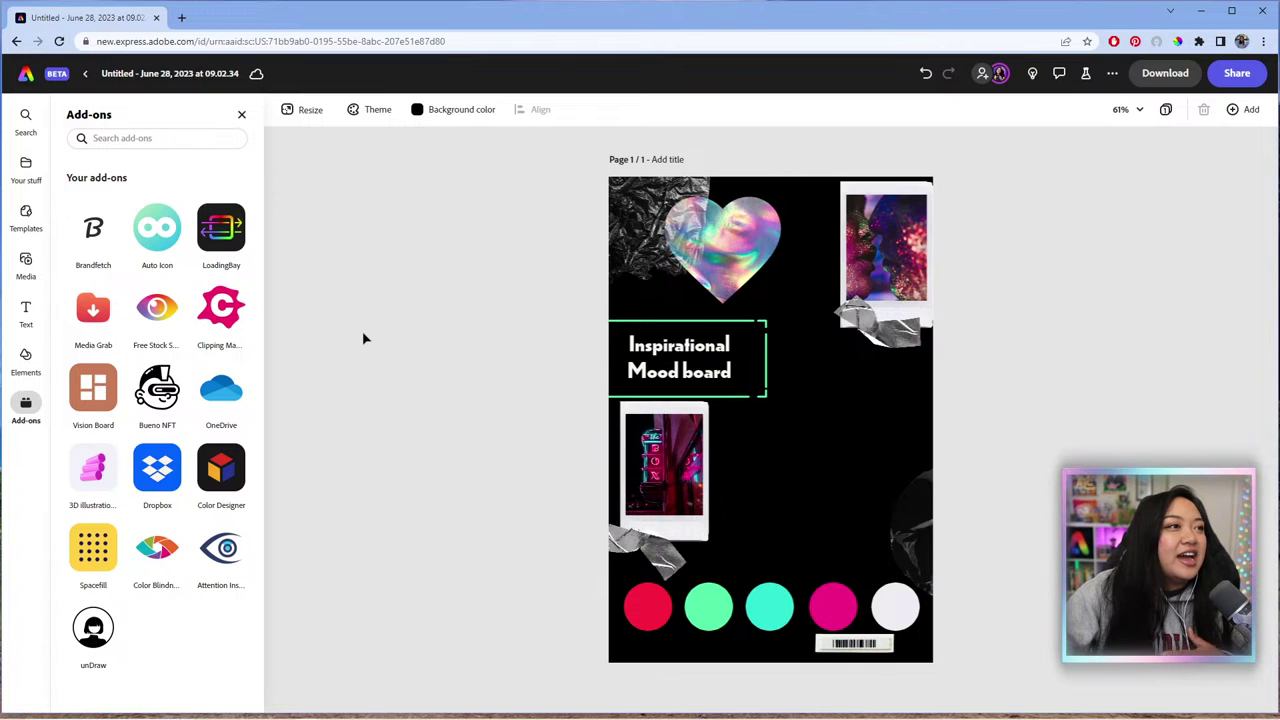
left_click(92, 398)
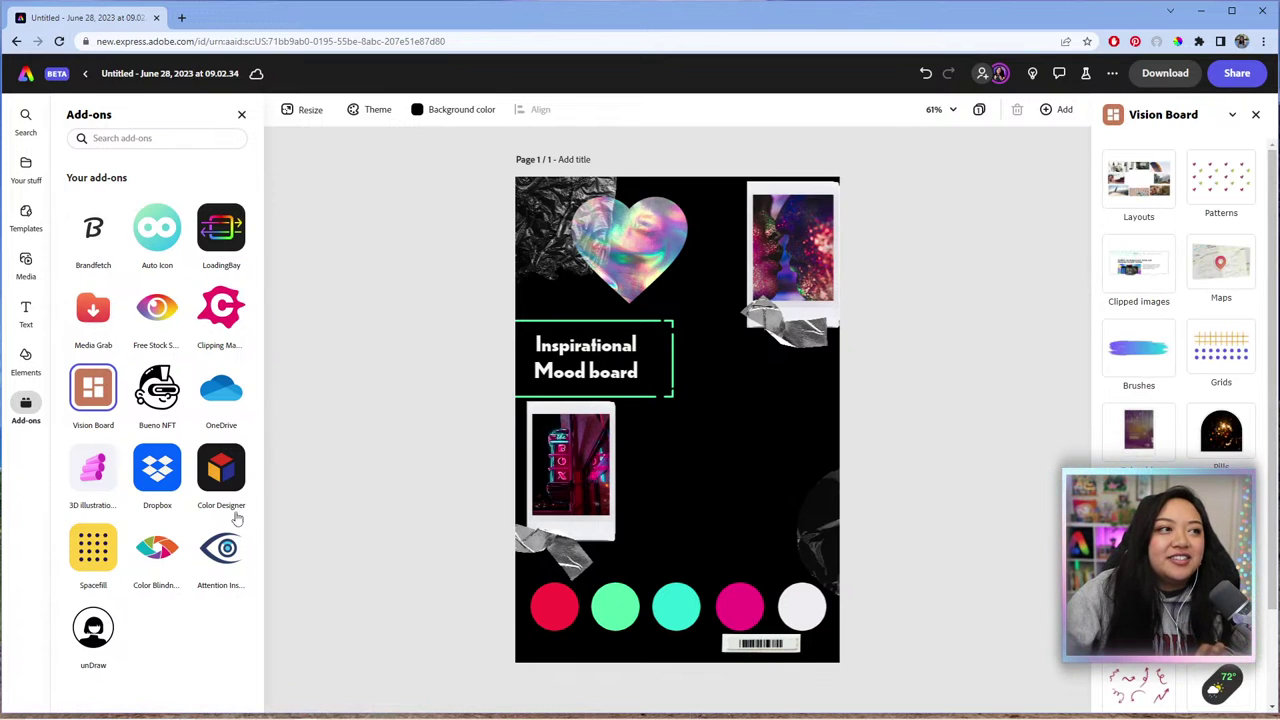
Step: Review the Vision Board add-on's details, including its description, release info and support options, and return to the add-ons list
left_click(103, 376)
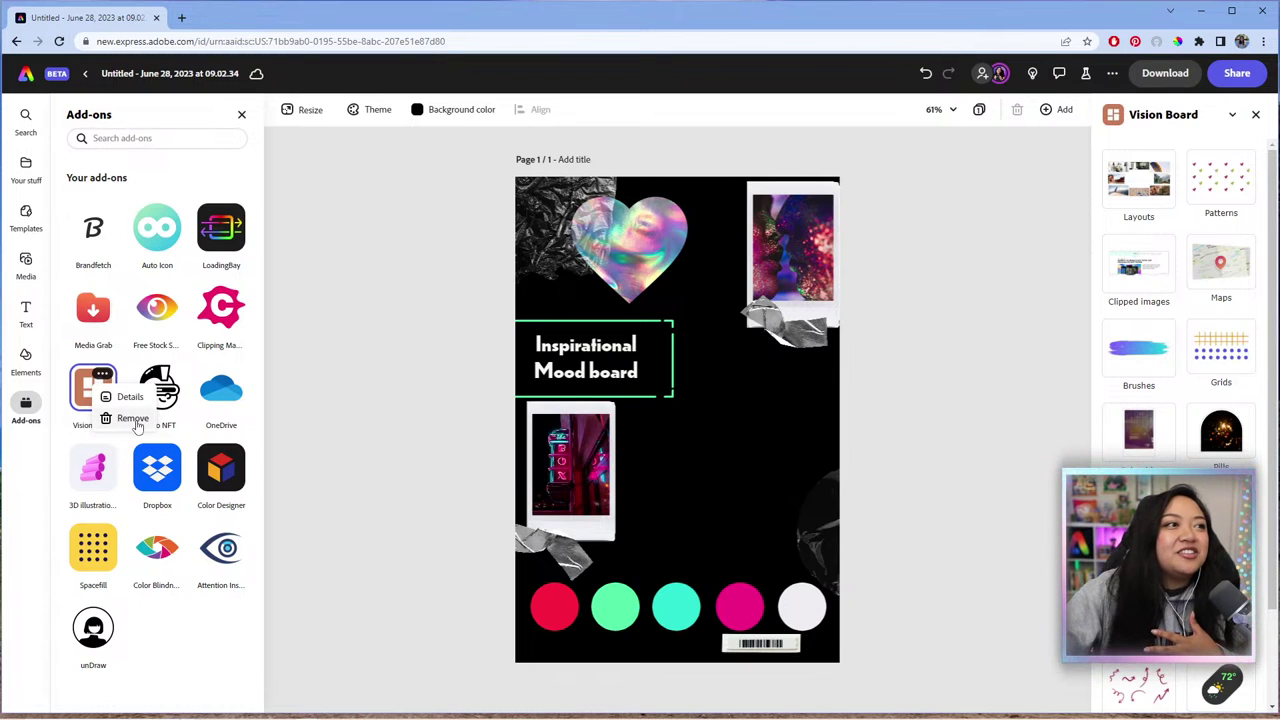
left_click(132, 398)
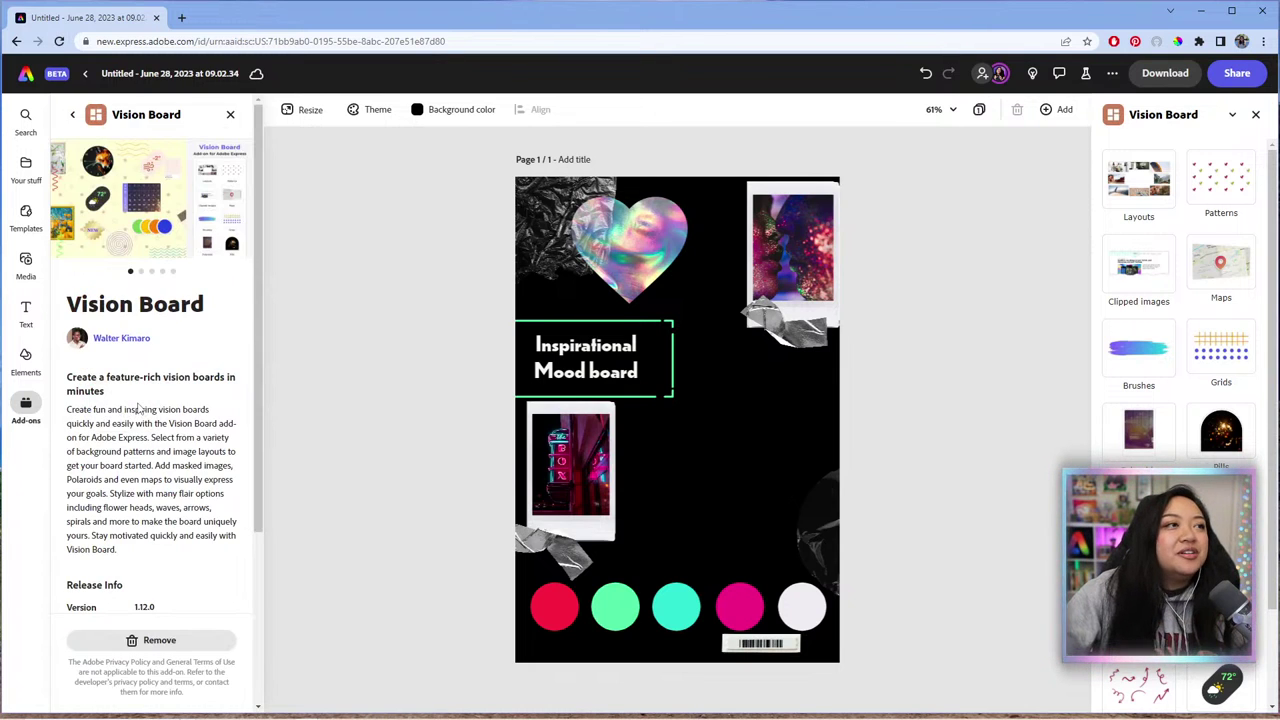
scroll(141, 400, "down", 2)
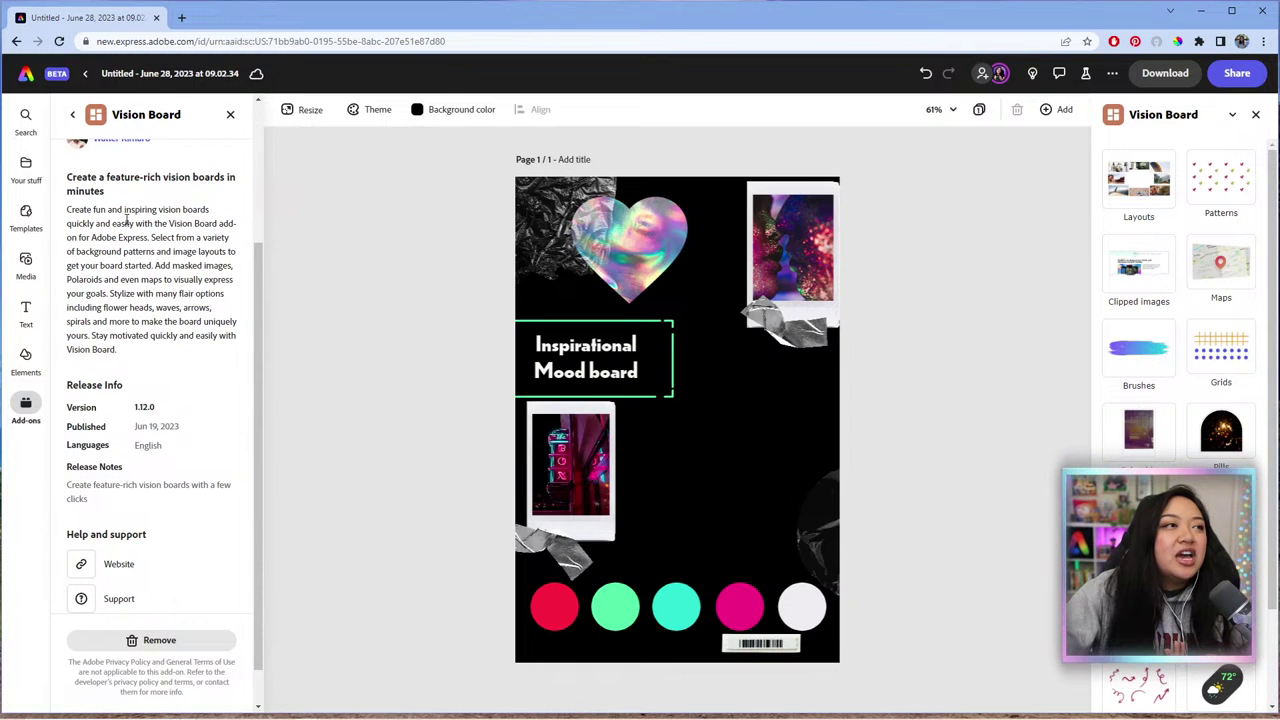
scroll(212, 368, "down", 1)
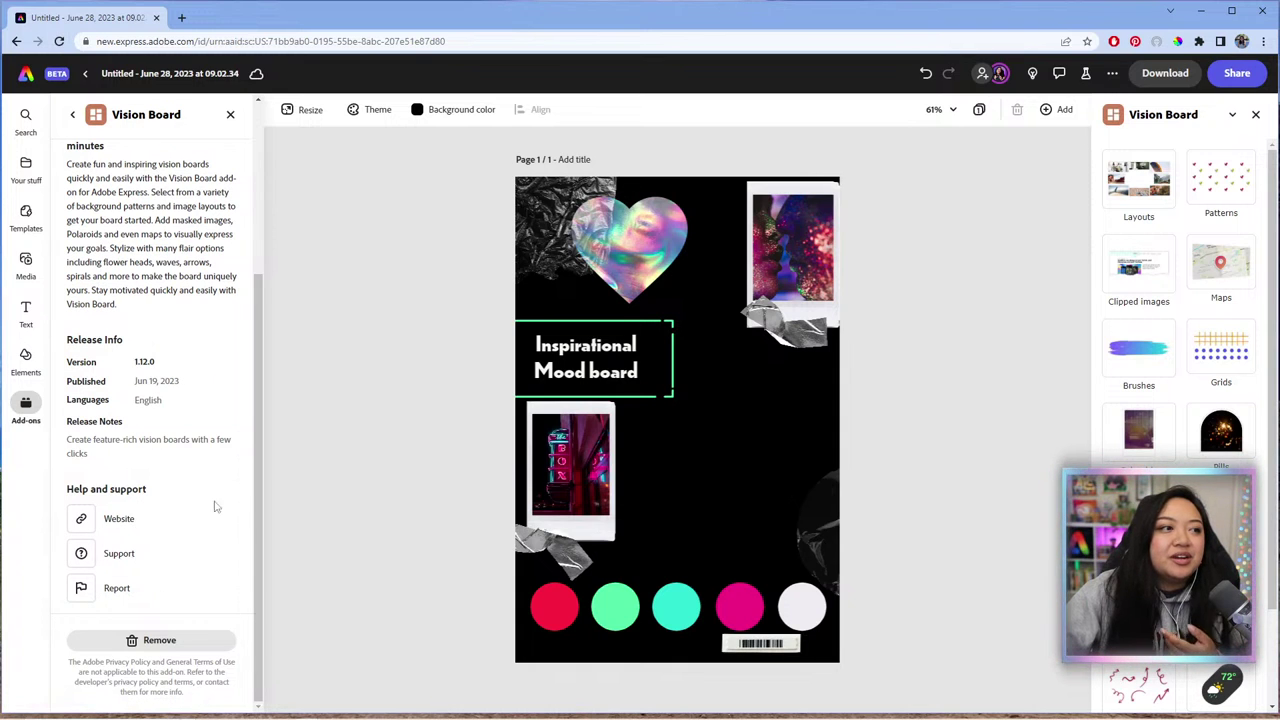
scroll(172, 432, "up", 2)
scroll(174, 432, "up", 2)
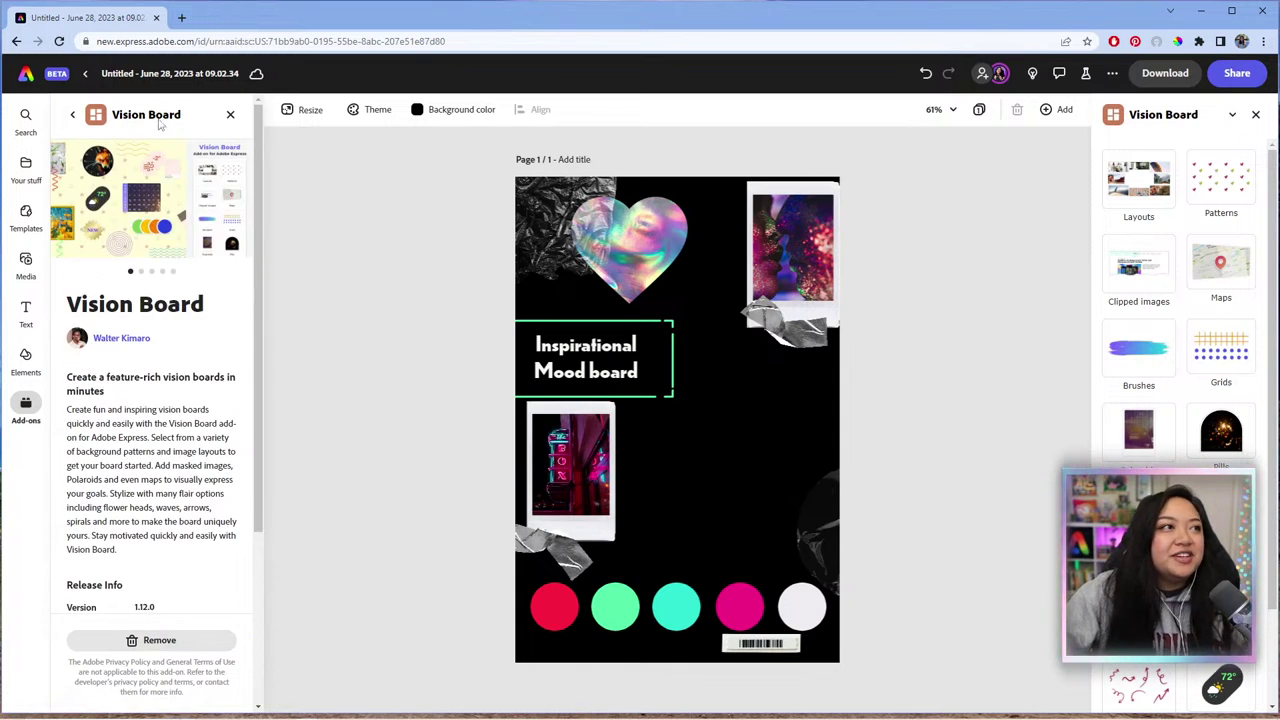
left_click(72, 114)
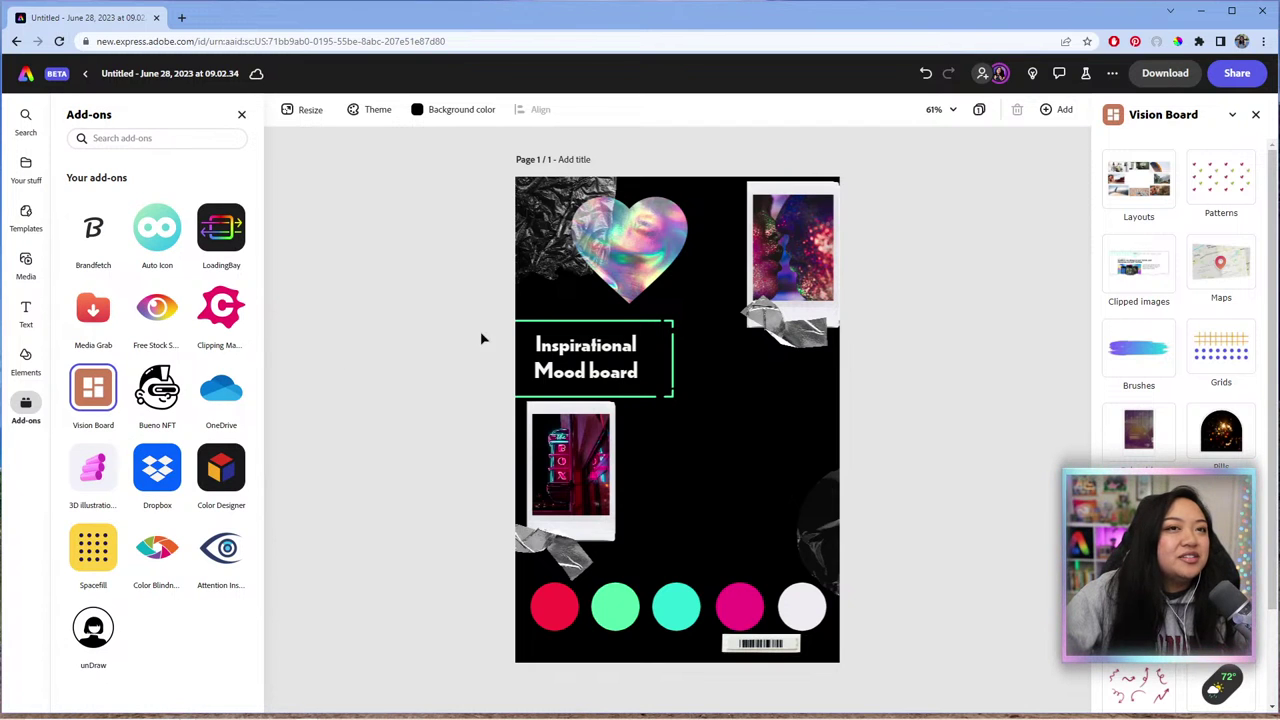
mouse_move(87, 392)
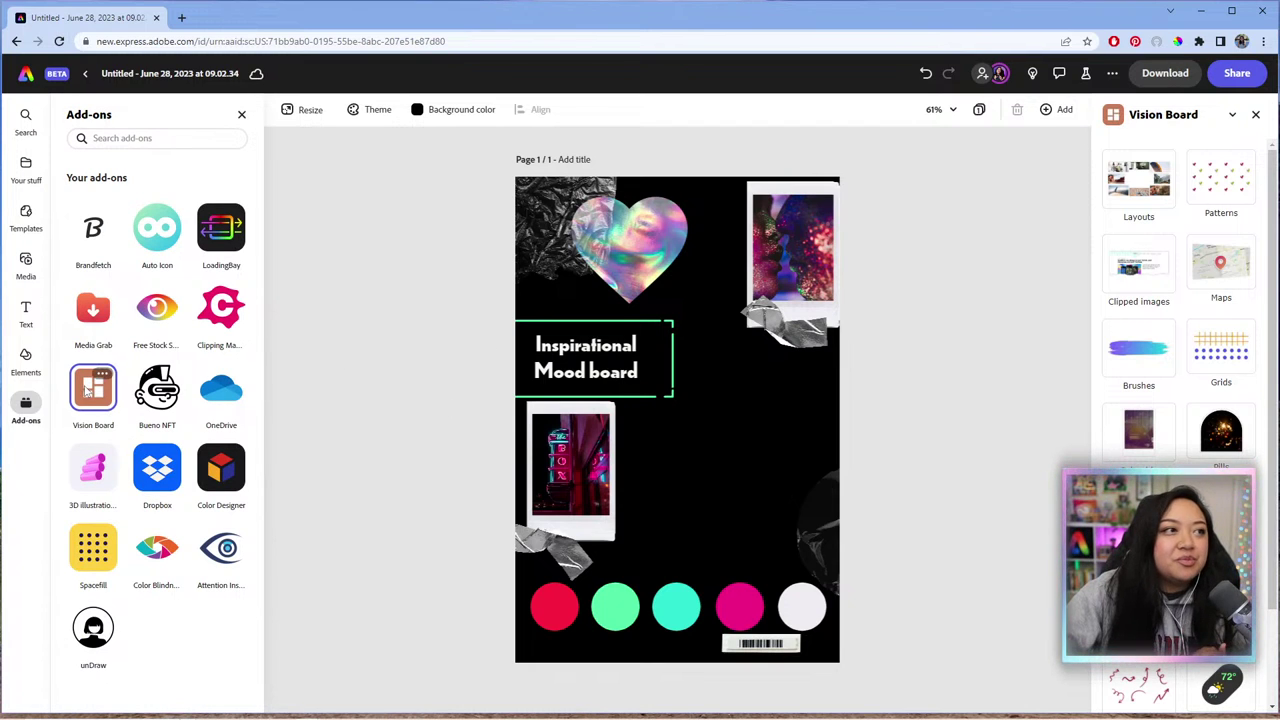
scroll(1155, 285, "down", 2)
scroll(1155, 285, "up", 2)
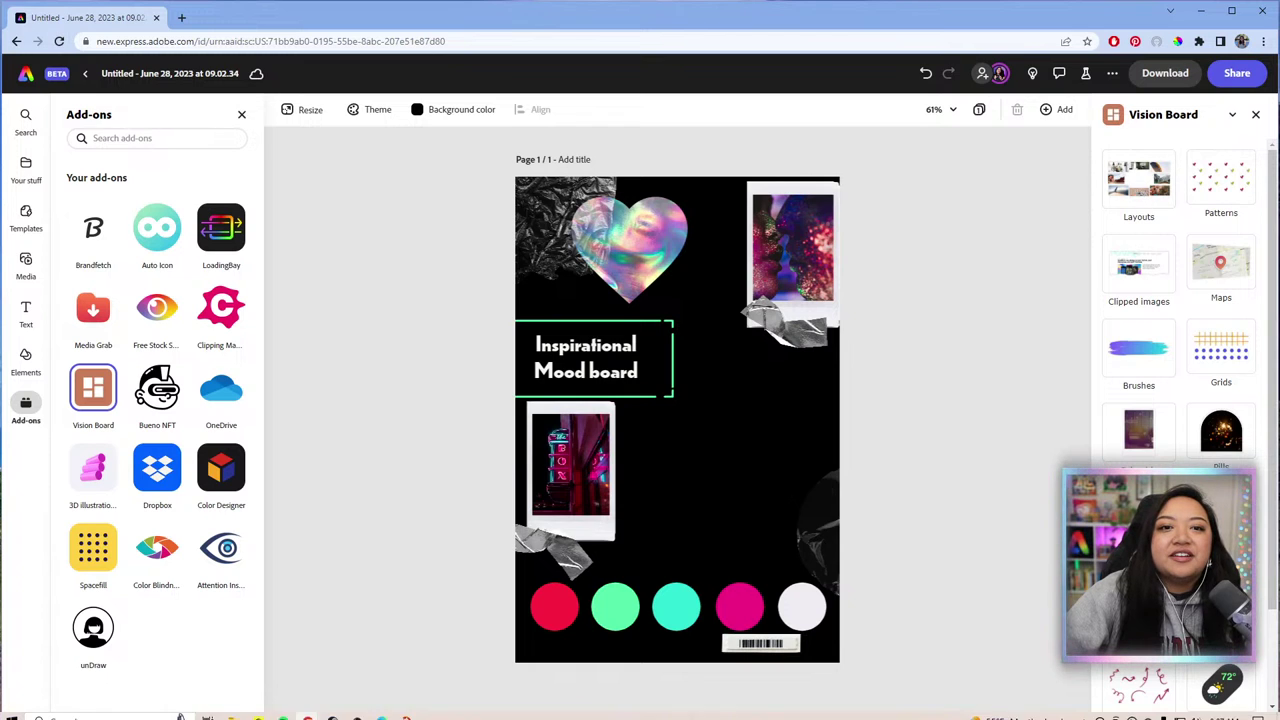
Step: Upload all eight images from the Adobe Live folder into the Vision Board add-on's Layouts
left_click(1158, 195)
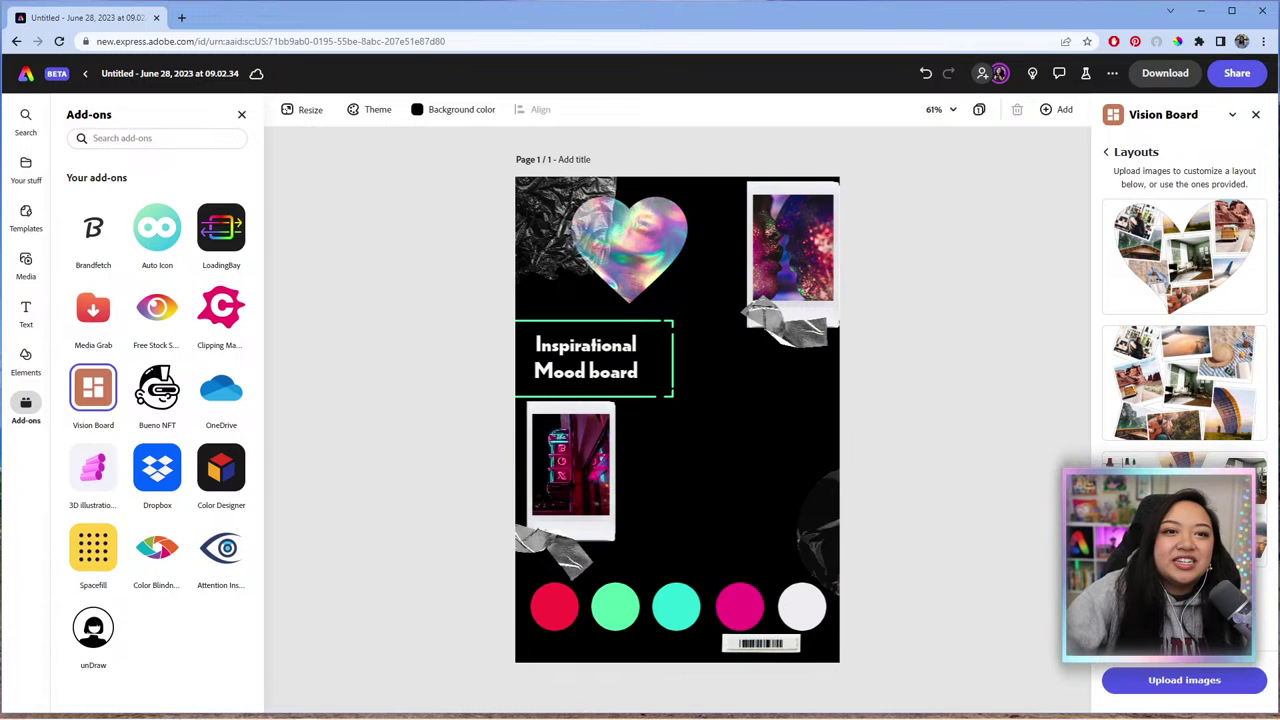
left_click(1177, 683)
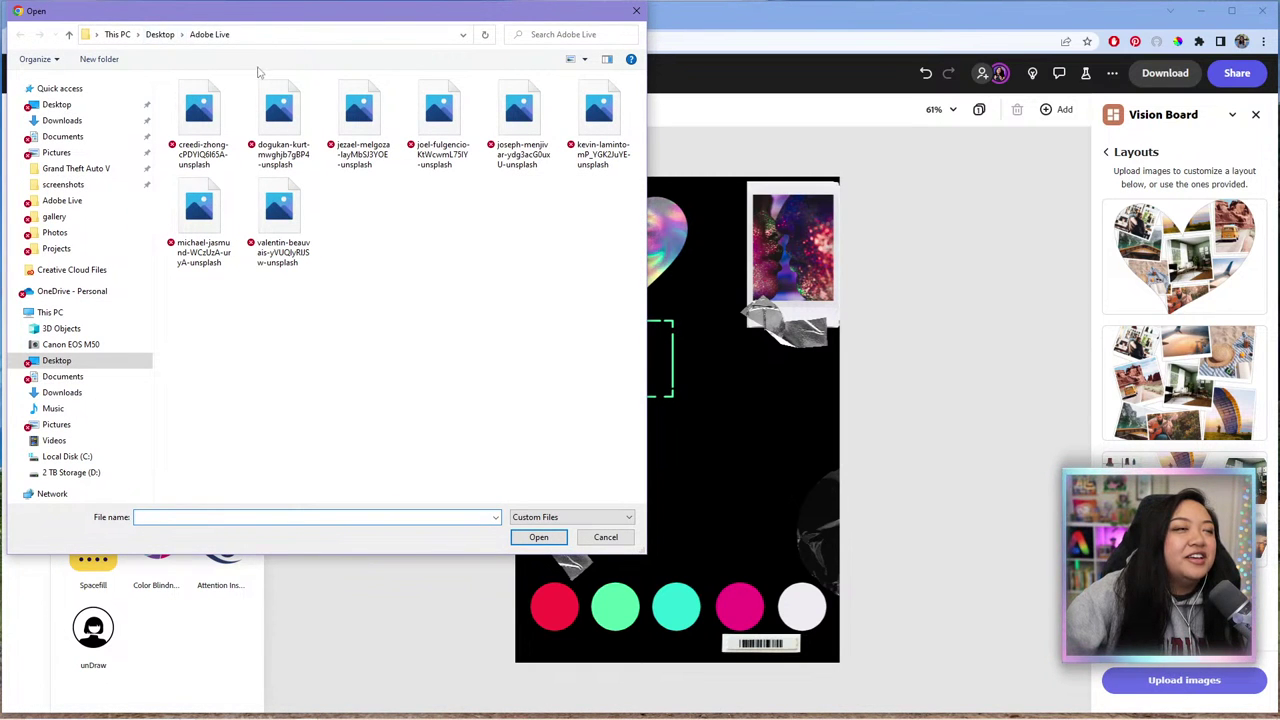
left_click_drag(616, 293, 165, 80)
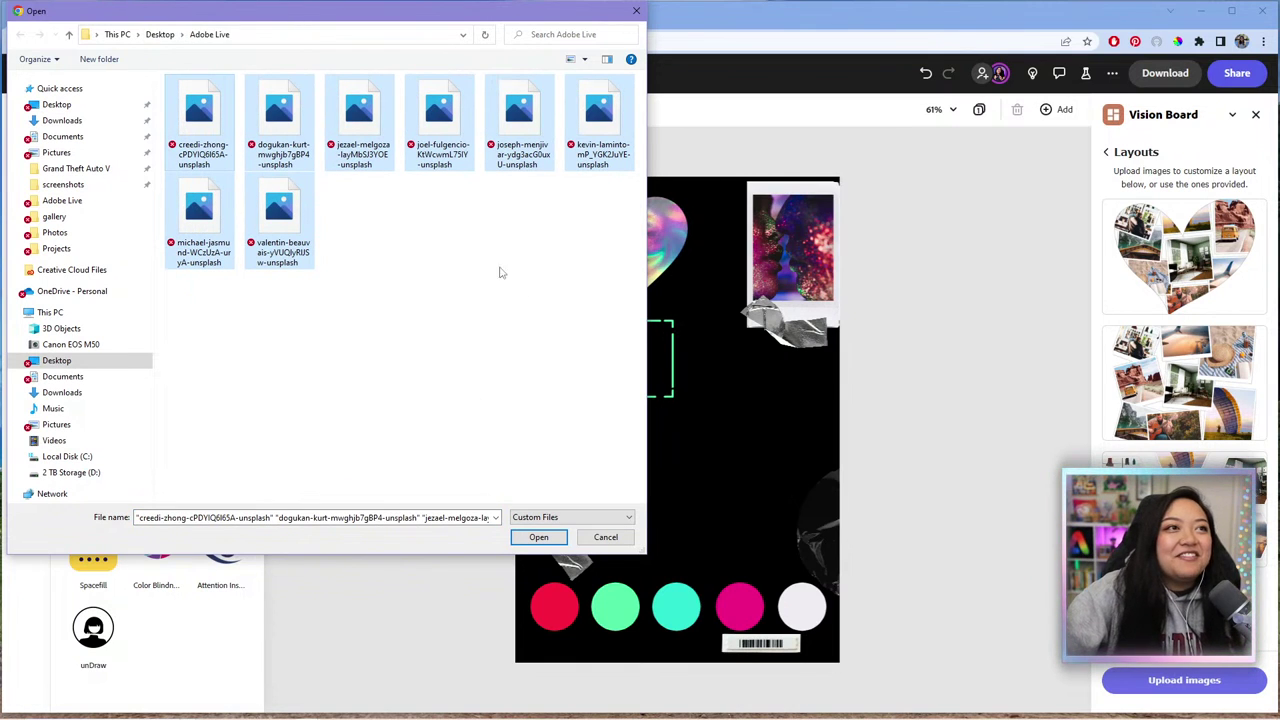
left_click(532, 540)
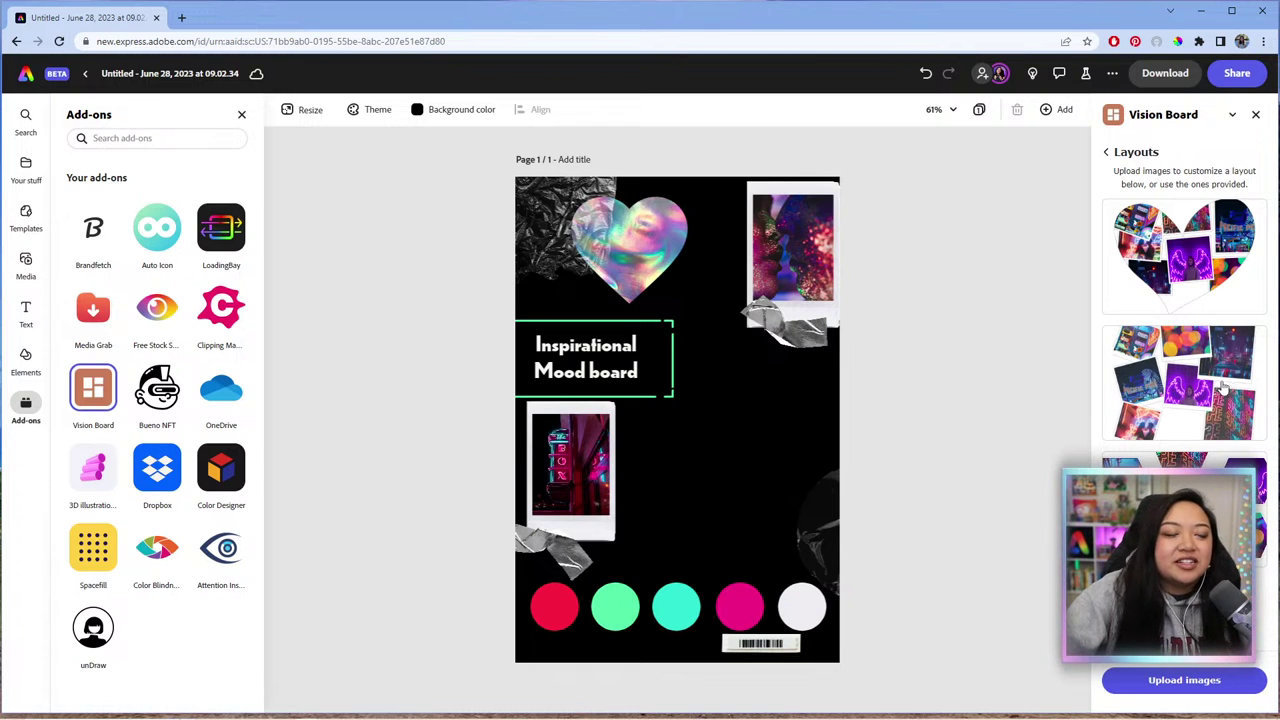
Step: Try the scattered-photo collage, the second layout, enlarged over the middle of the page, and delete it
left_click_drag(1078, 397, 664, 446)
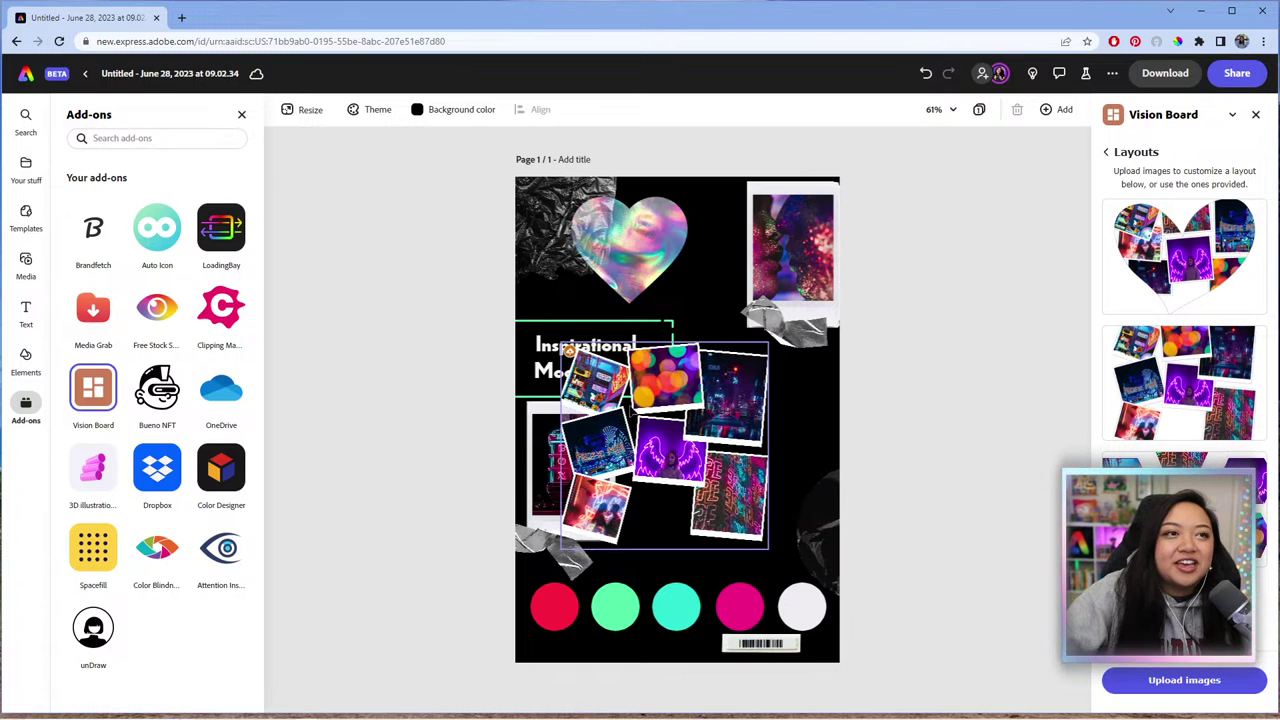
left_click(630, 413)
left_click_drag(691, 394, 643, 356)
left_click_drag(758, 495, 823, 560)
mouse_move(755, 425)
left_mouse_down()
mouse_move(737, 426)
mouse_move(740, 410)
mouse_move(742, 428)
mouse_move(760, 422)
left_mouse_up()
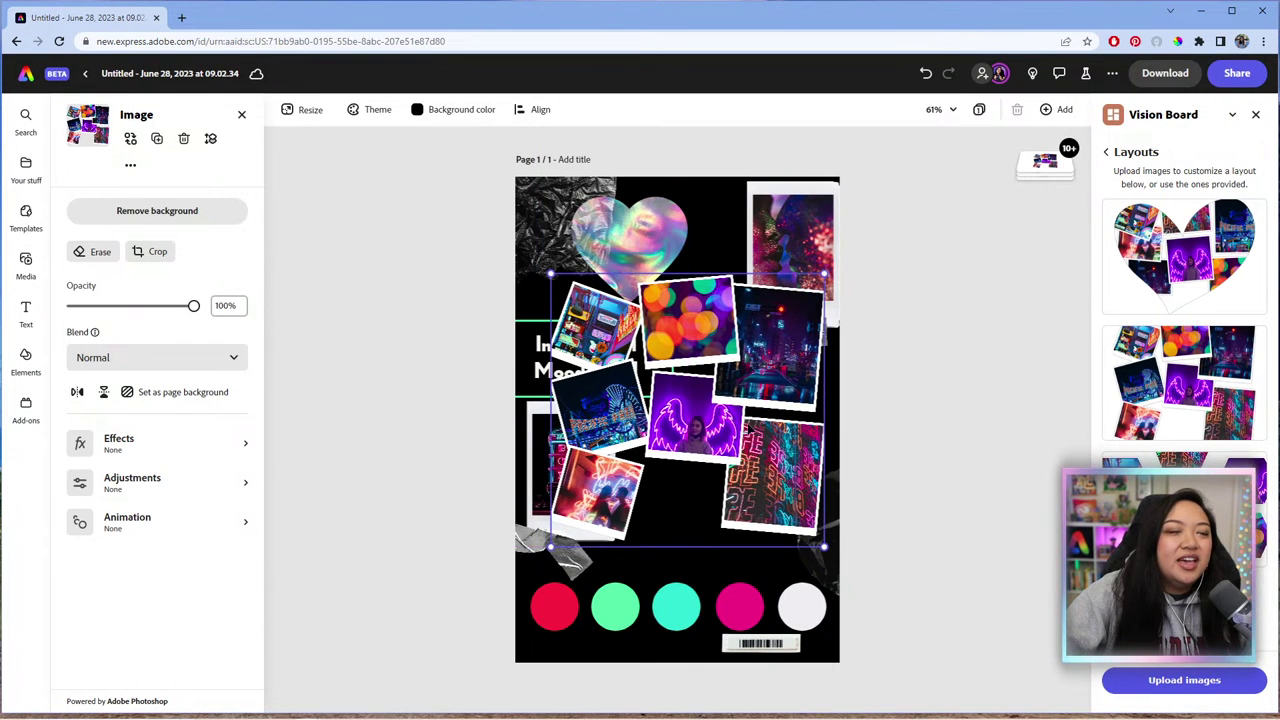
left_click_drag(781, 416, 771, 418)
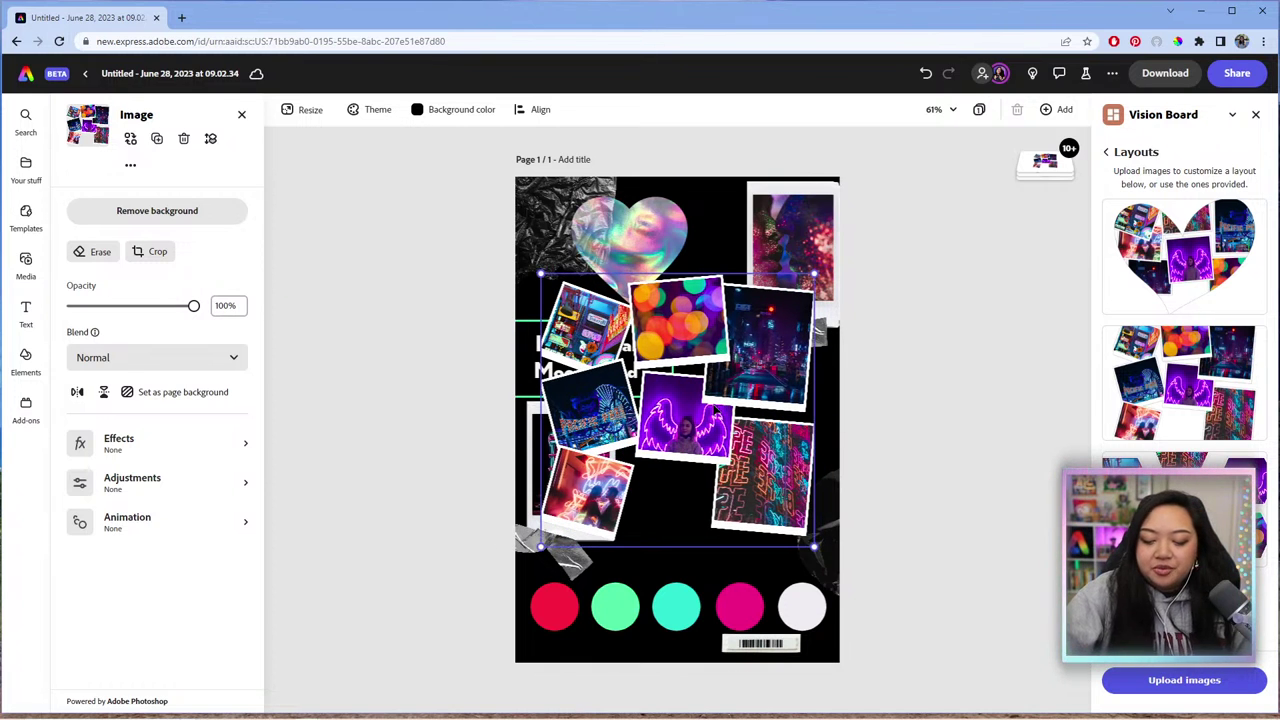
key("Delete")
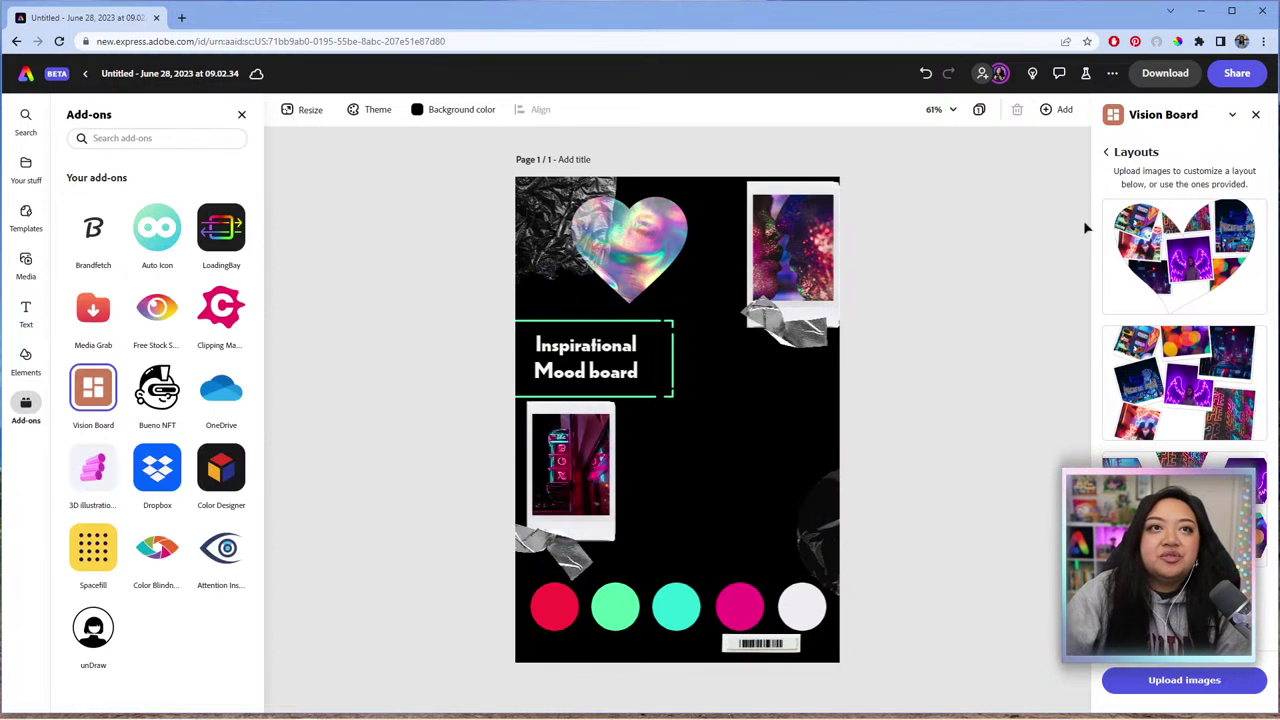
Step: Load the creedi-zhong image from the Adobe Live folder into Vision Board's Polaroids
left_click(1106, 152)
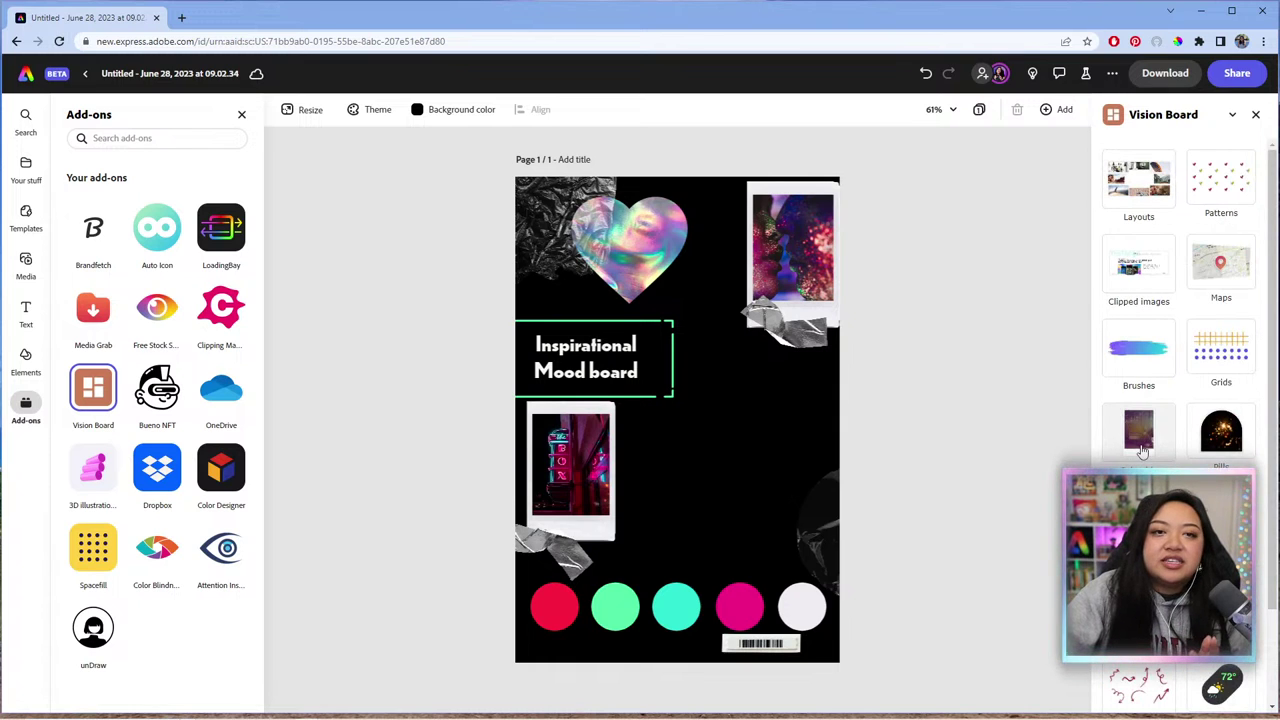
left_click(1139, 432)
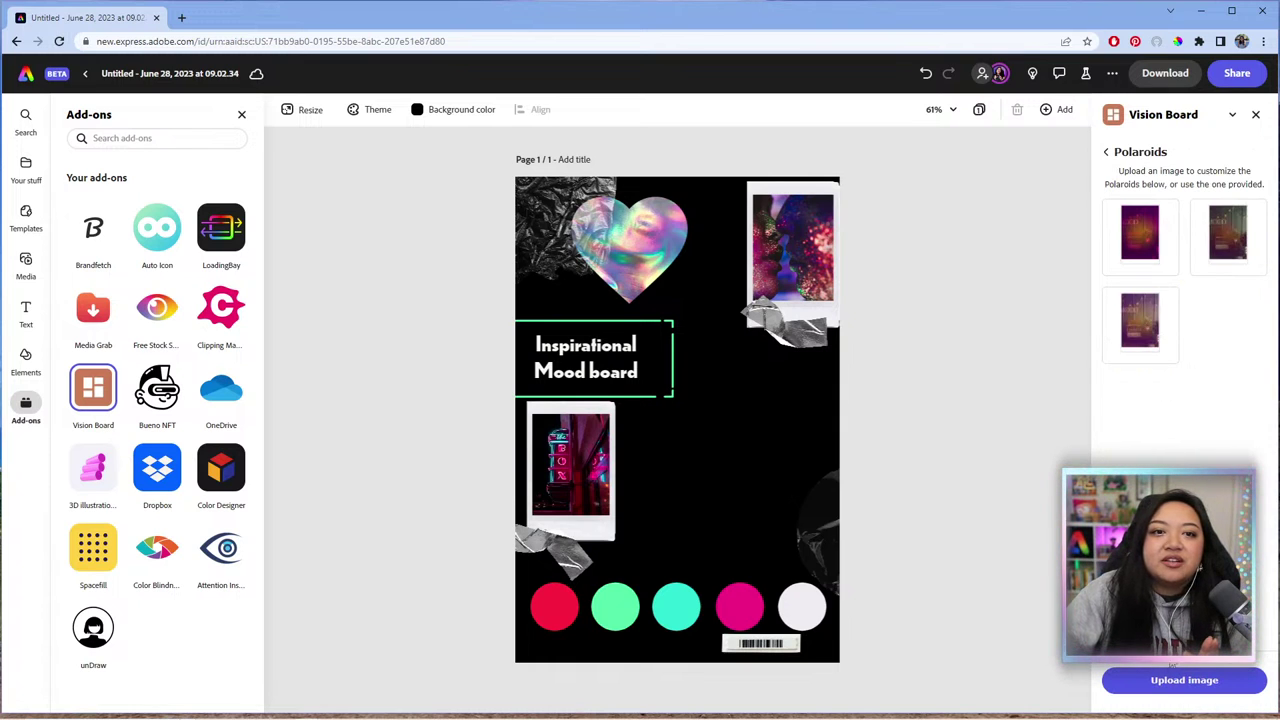
left_click(1169, 683)
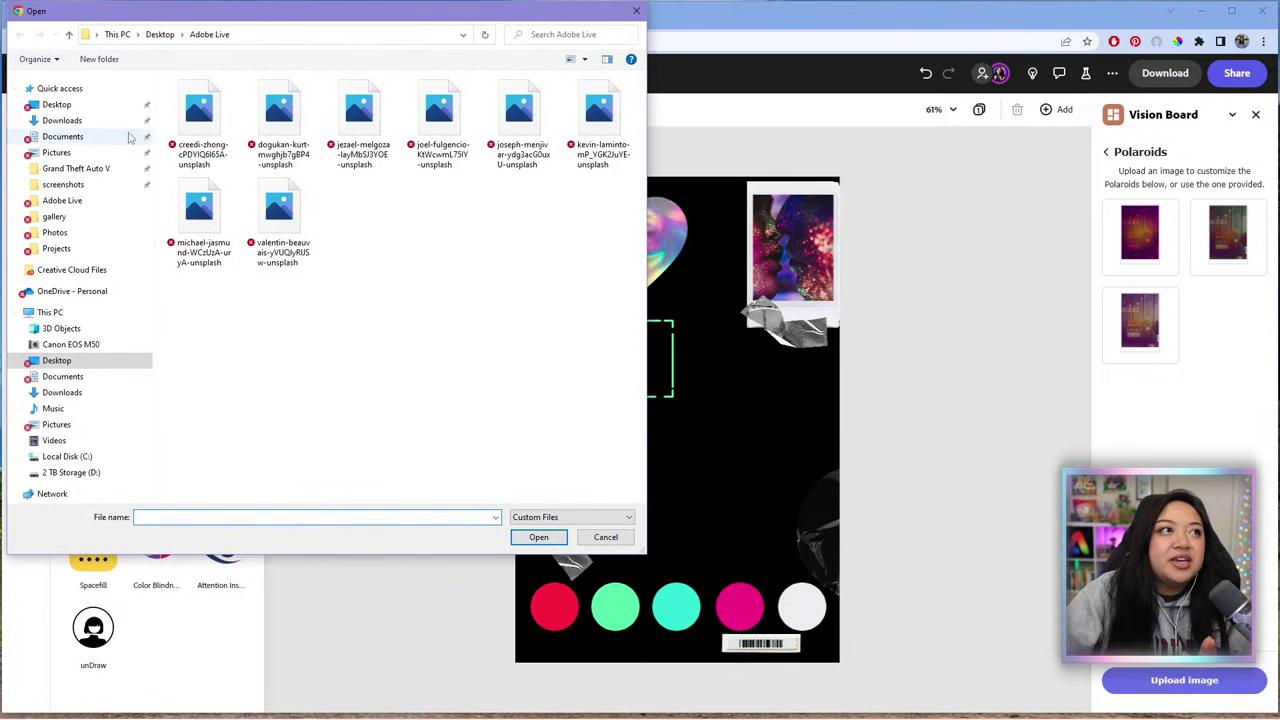
double_click(200, 128)
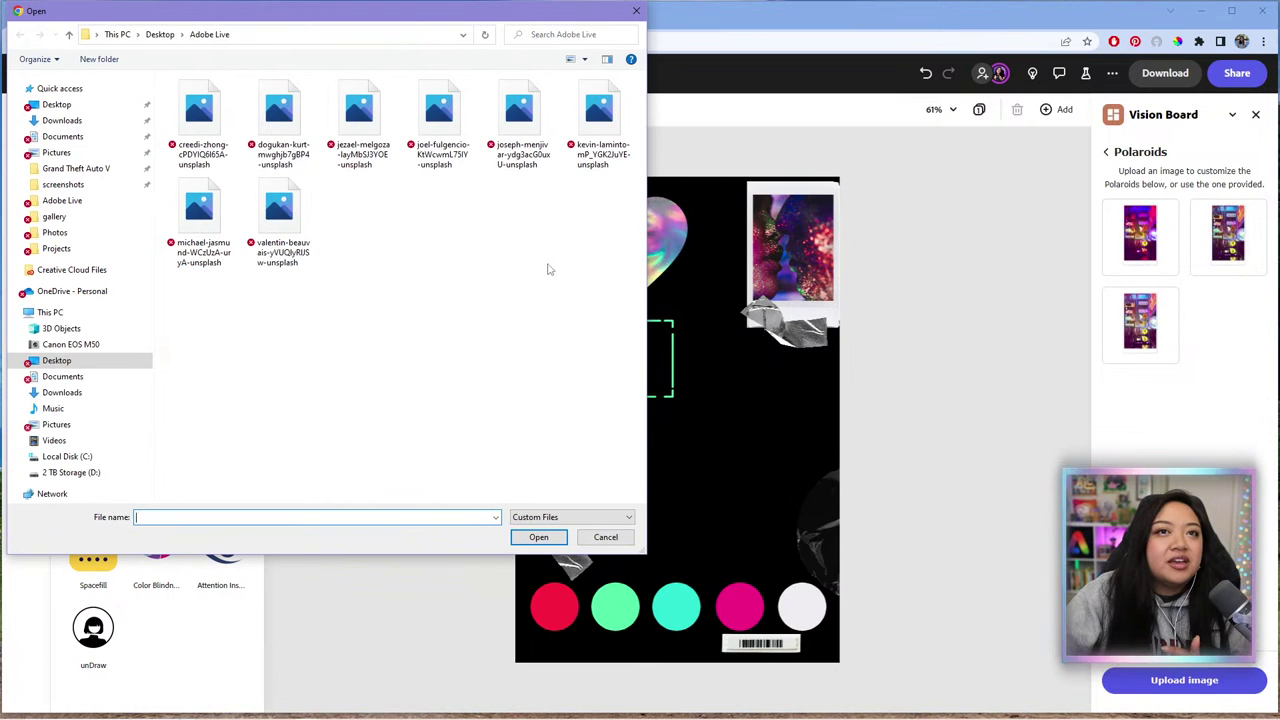
left_click(636, 11)
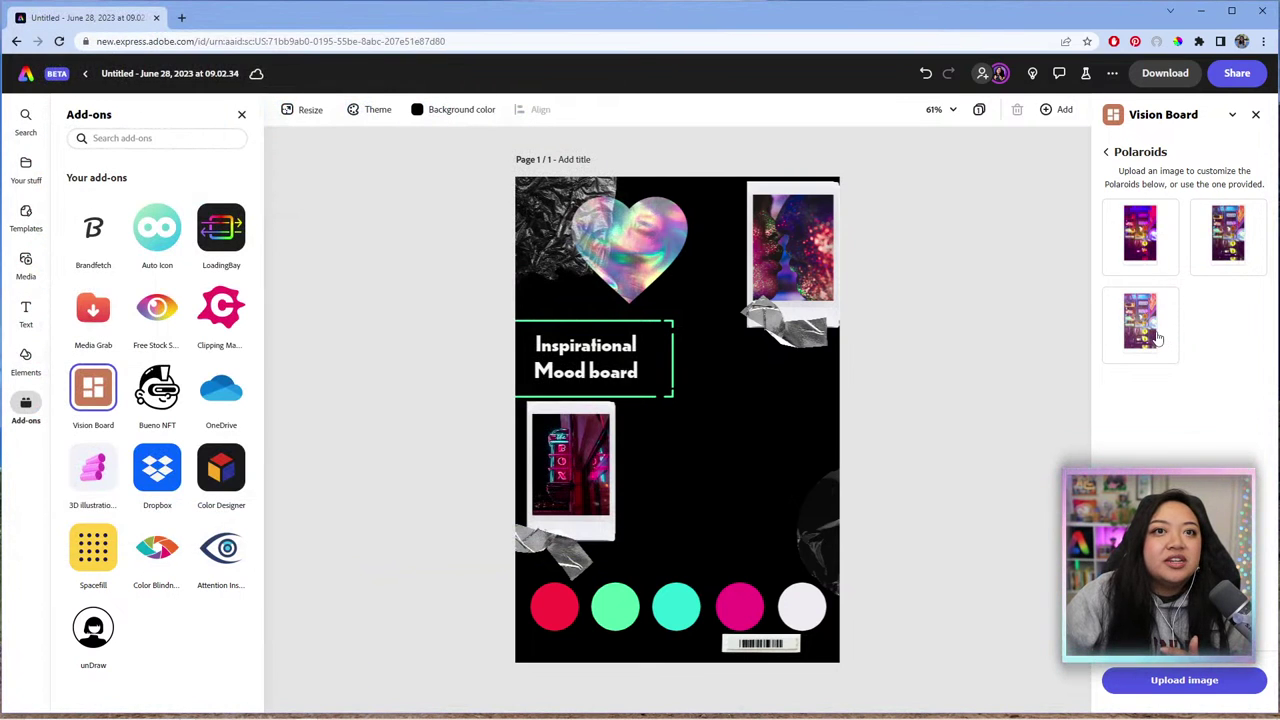
Step: Try the third customized polaroid tilted on the empty area beside the lower polaroid, and delete it
left_click(1157, 338)
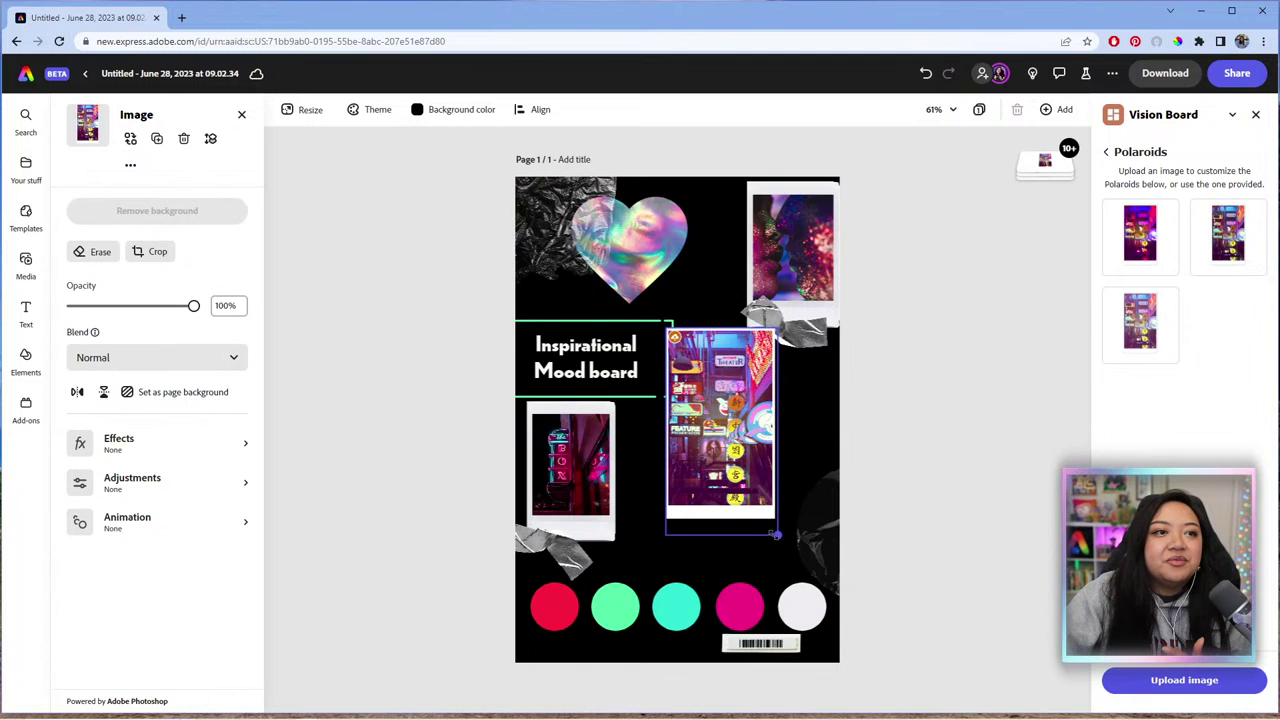
left_click_drag(784, 526, 805, 558)
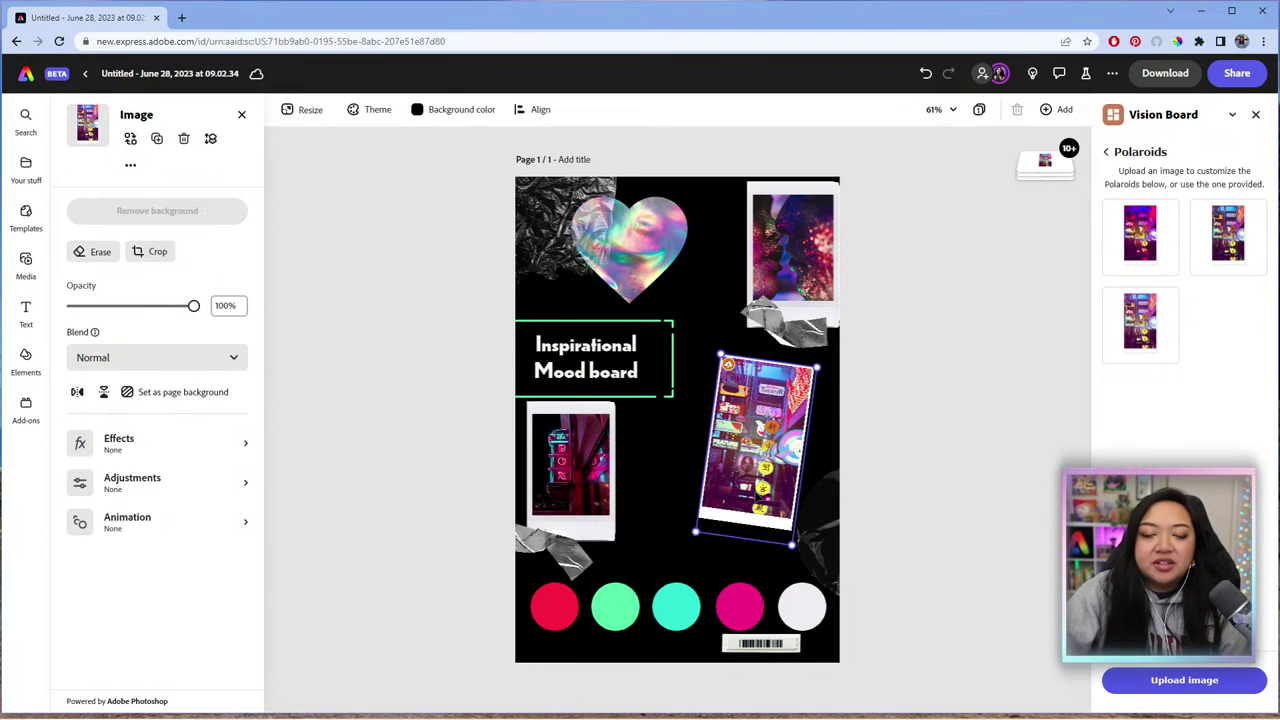
key("Delete")
Step: Return to Vision Board's Layouts and upload all eight images from the Adobe Live folder
left_click(1106, 151)
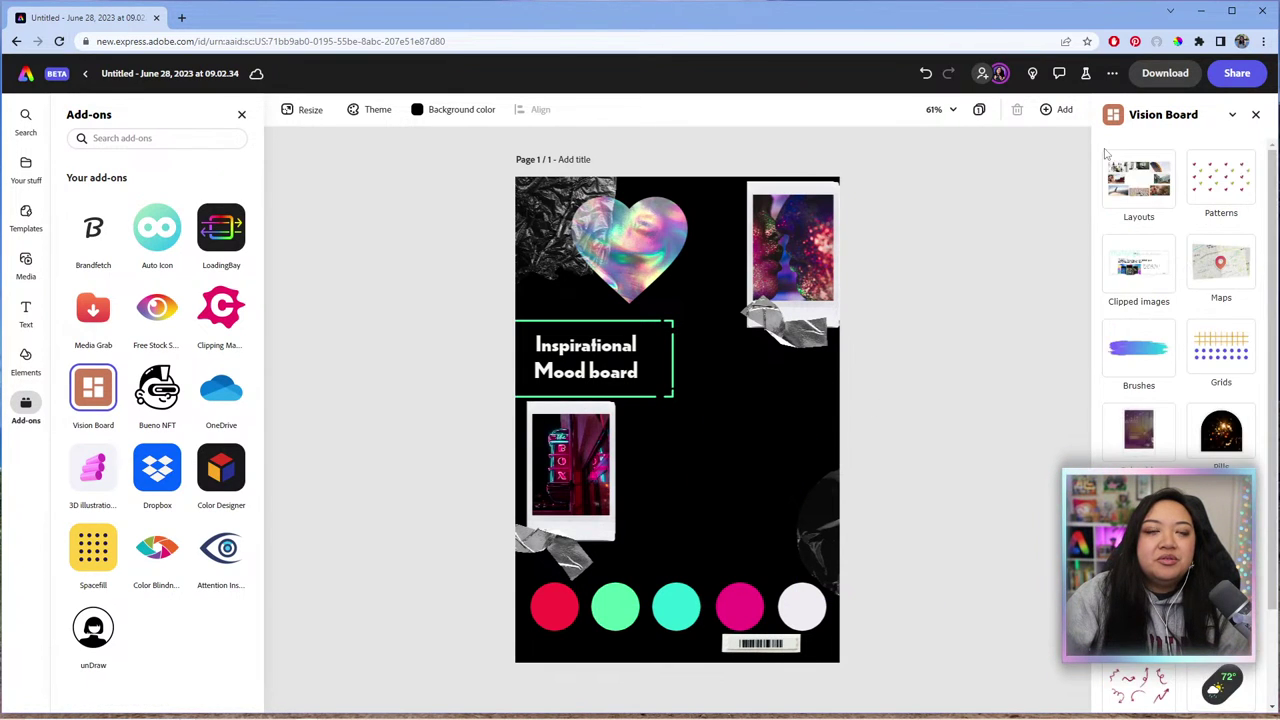
left_click(1130, 205)
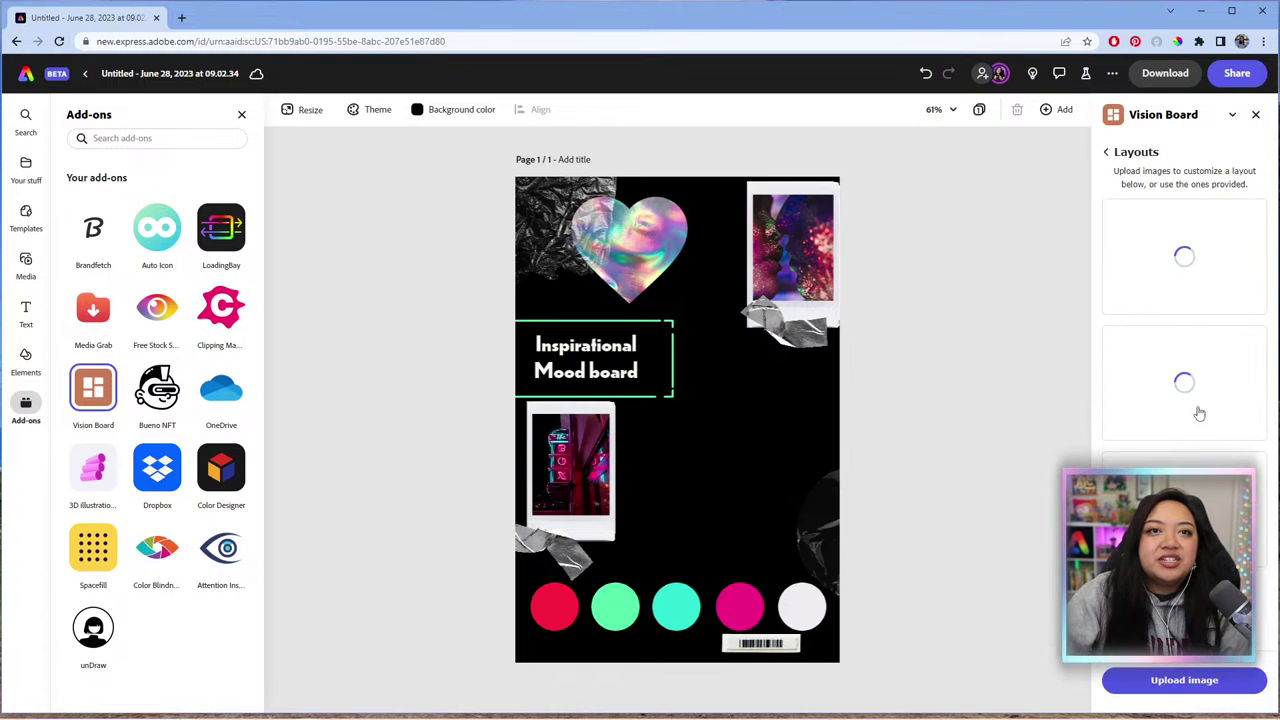
left_click(1177, 688)
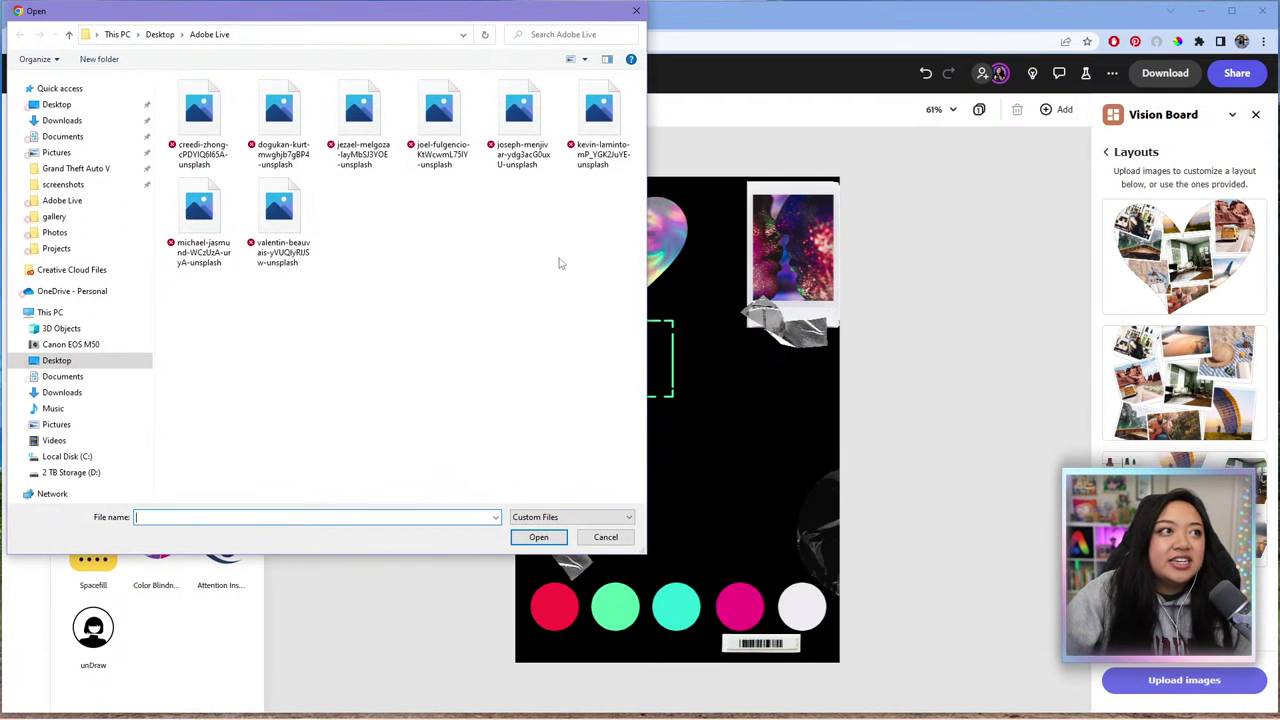
left_click_drag(624, 292, 218, 103)
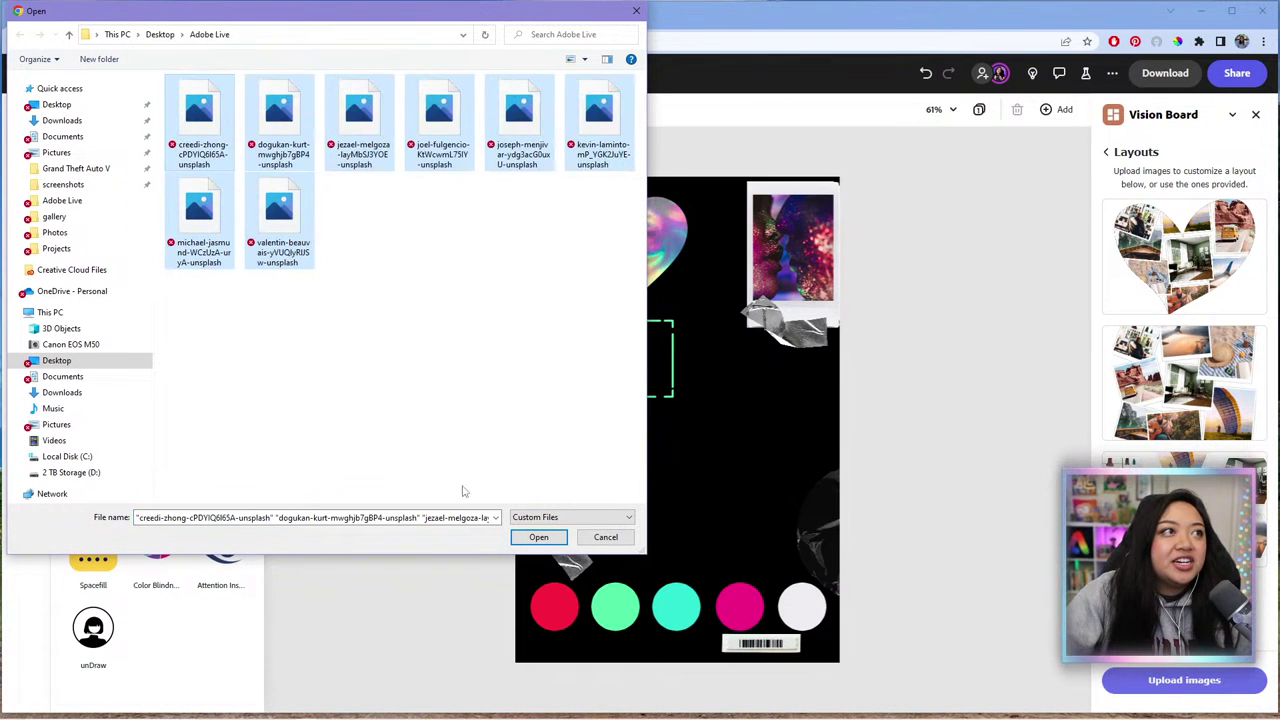
left_click(538, 537)
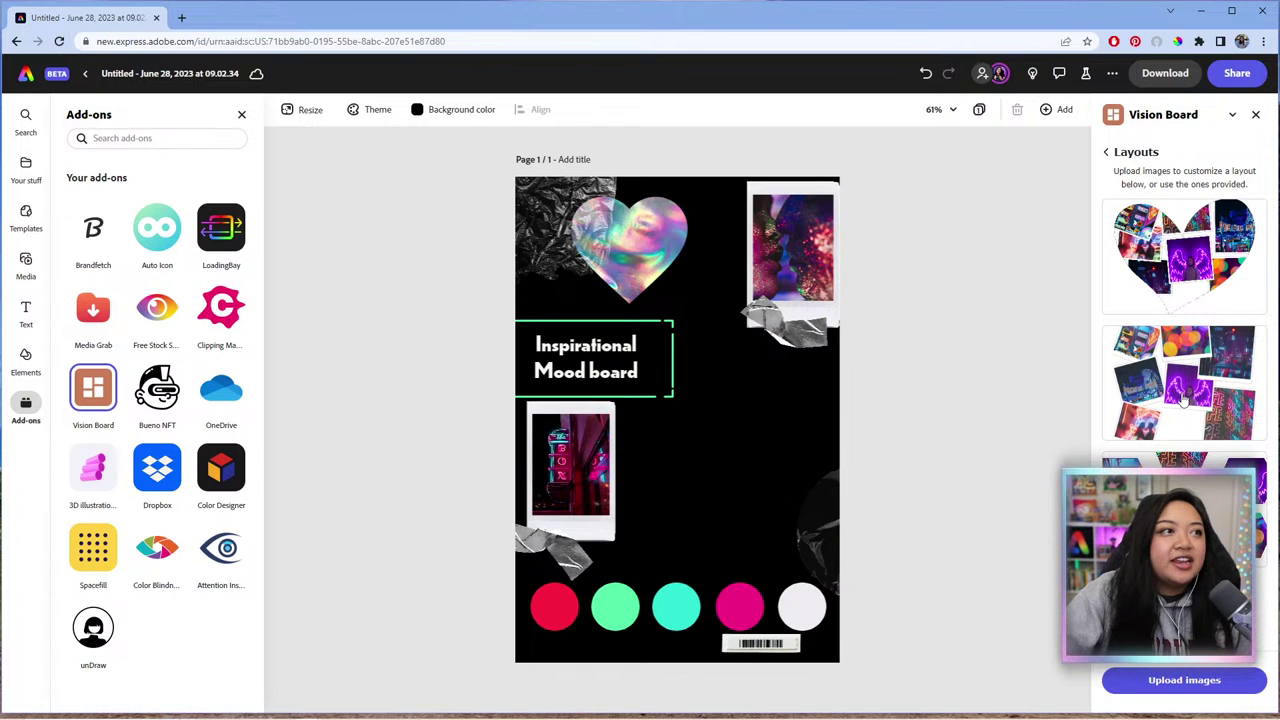
Step: Try placing the scattered-photo collage in the page's upper-left corner and moving the heart over the upper polaroid
left_click_drag(1180, 390, 741, 424)
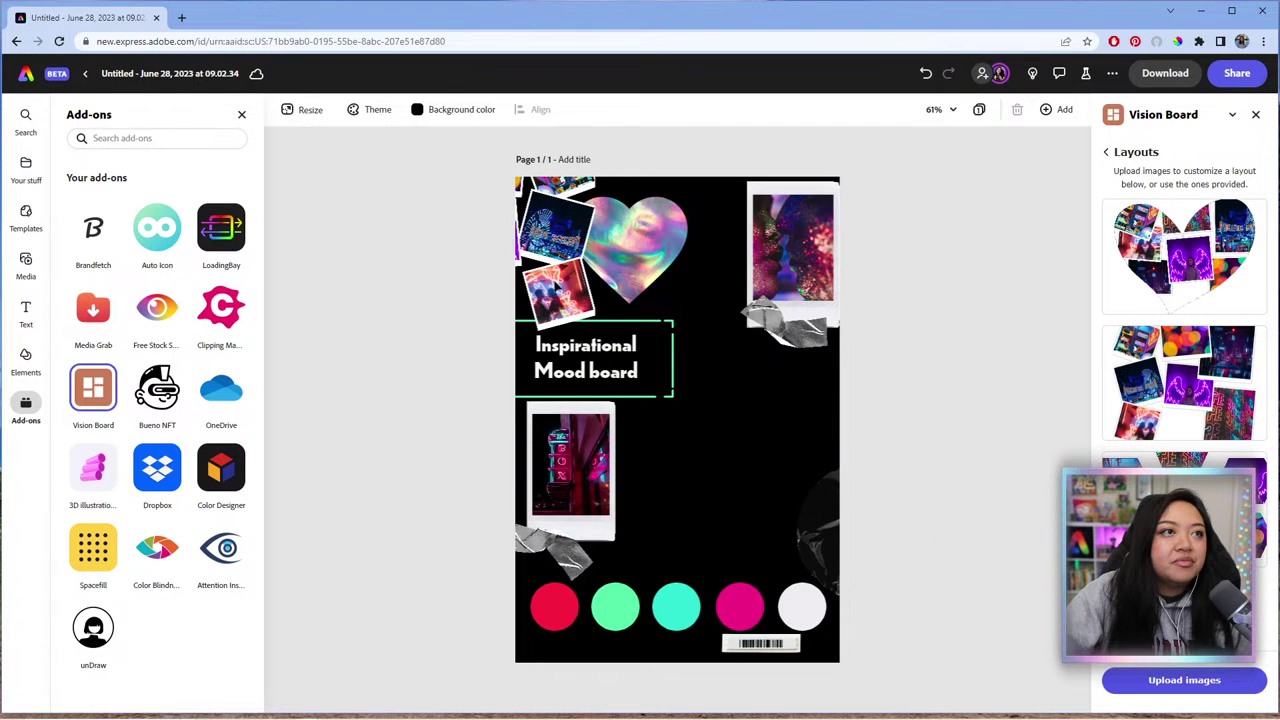
left_click(552, 232)
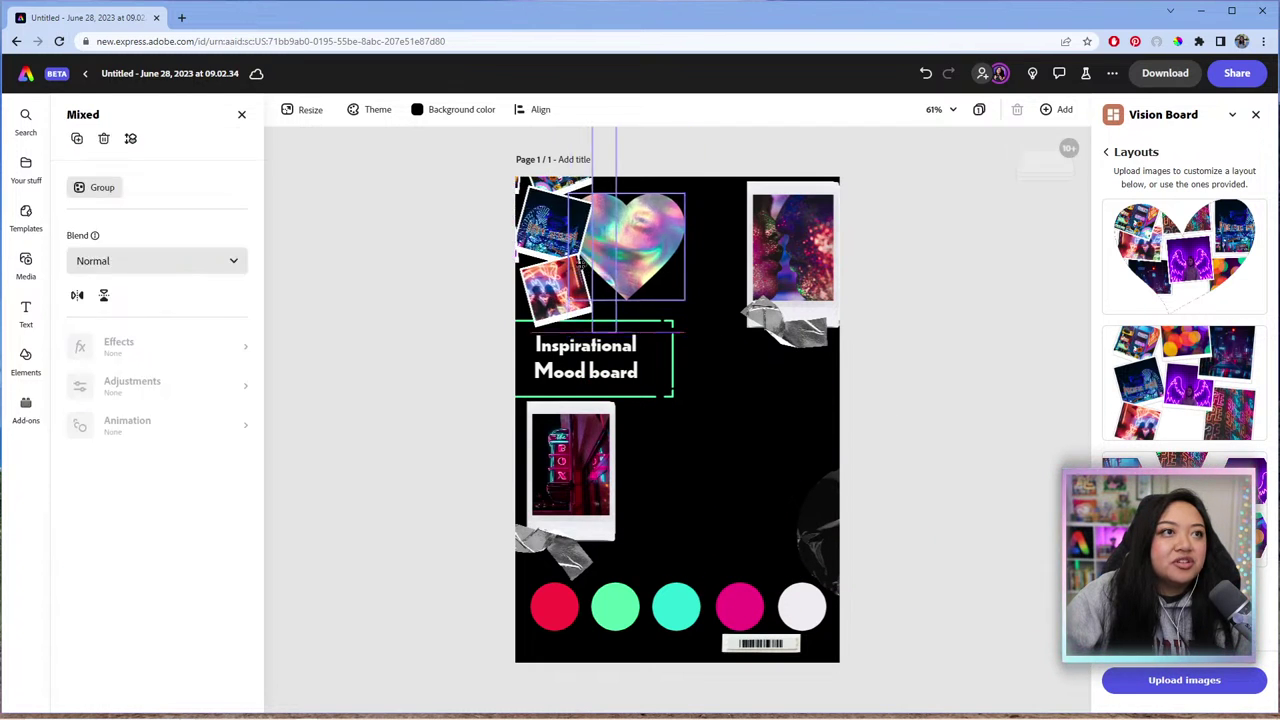
left_click(870, 402)
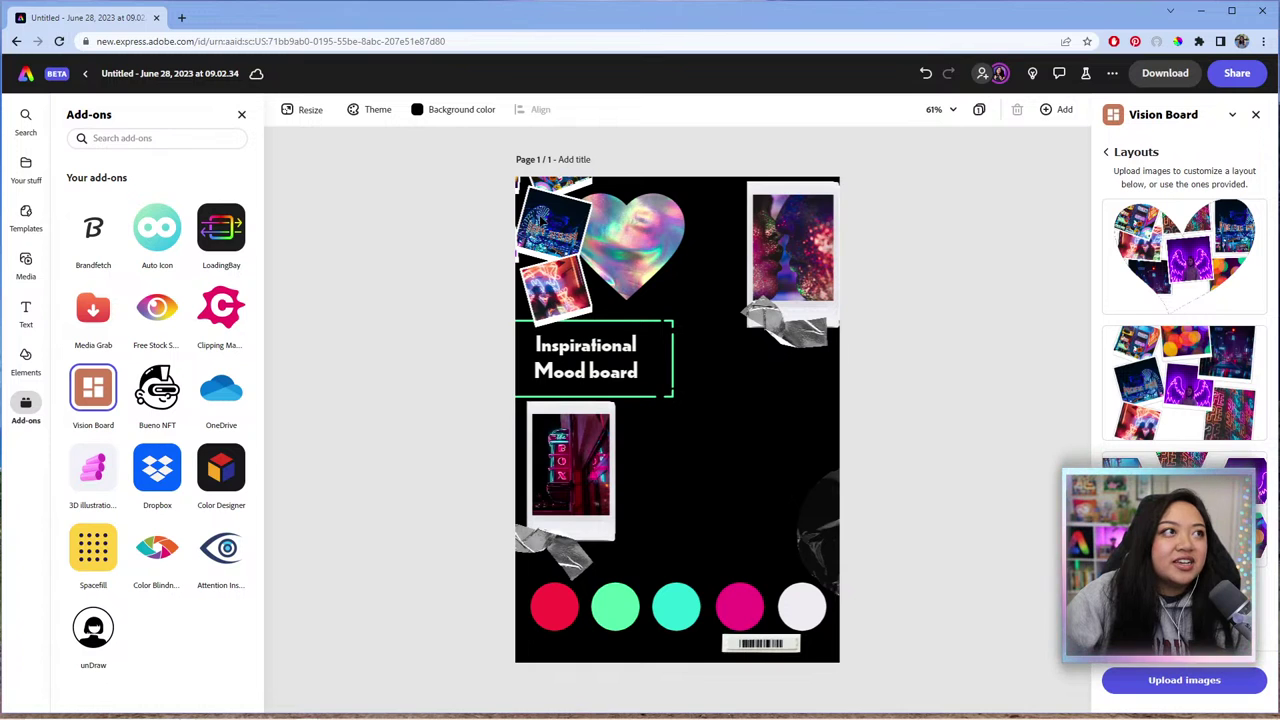
left_click_drag(617, 232, 727, 252)
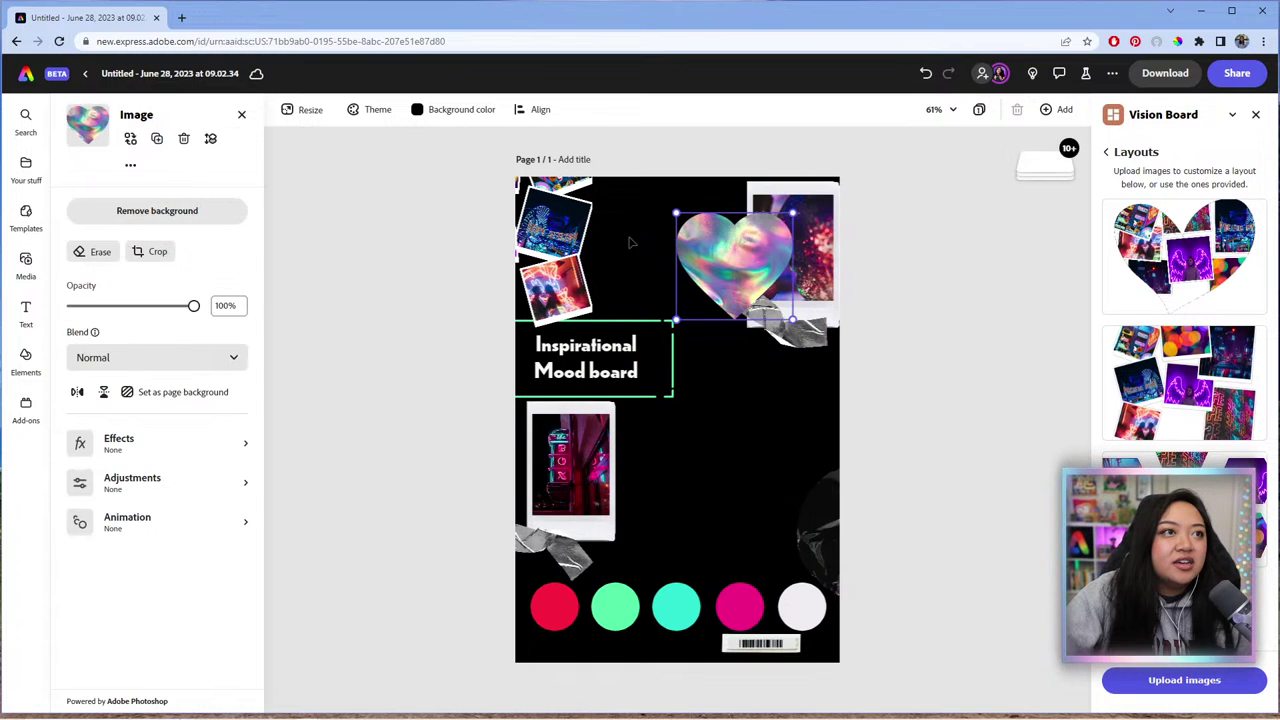
key("Escape")
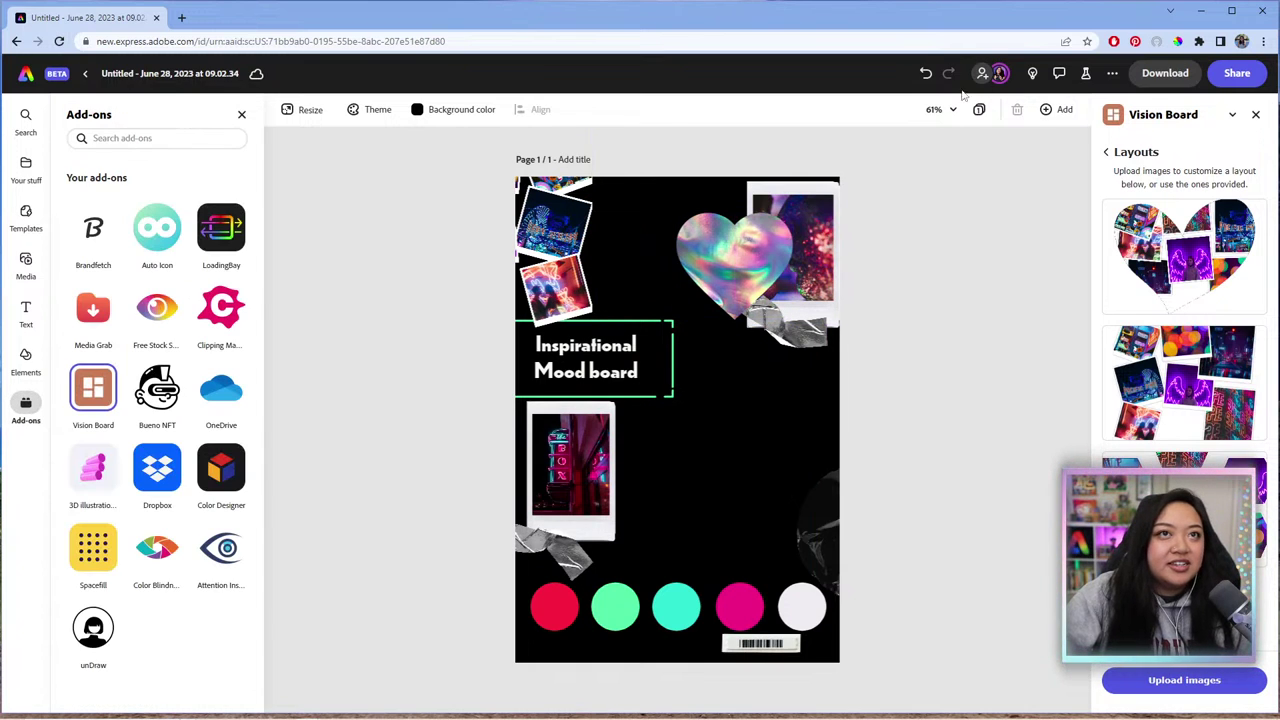
Step: Undo the heart moves and the placement of the collage in the page's upper-left corner
left_click(925, 74)
left_click(925, 74)
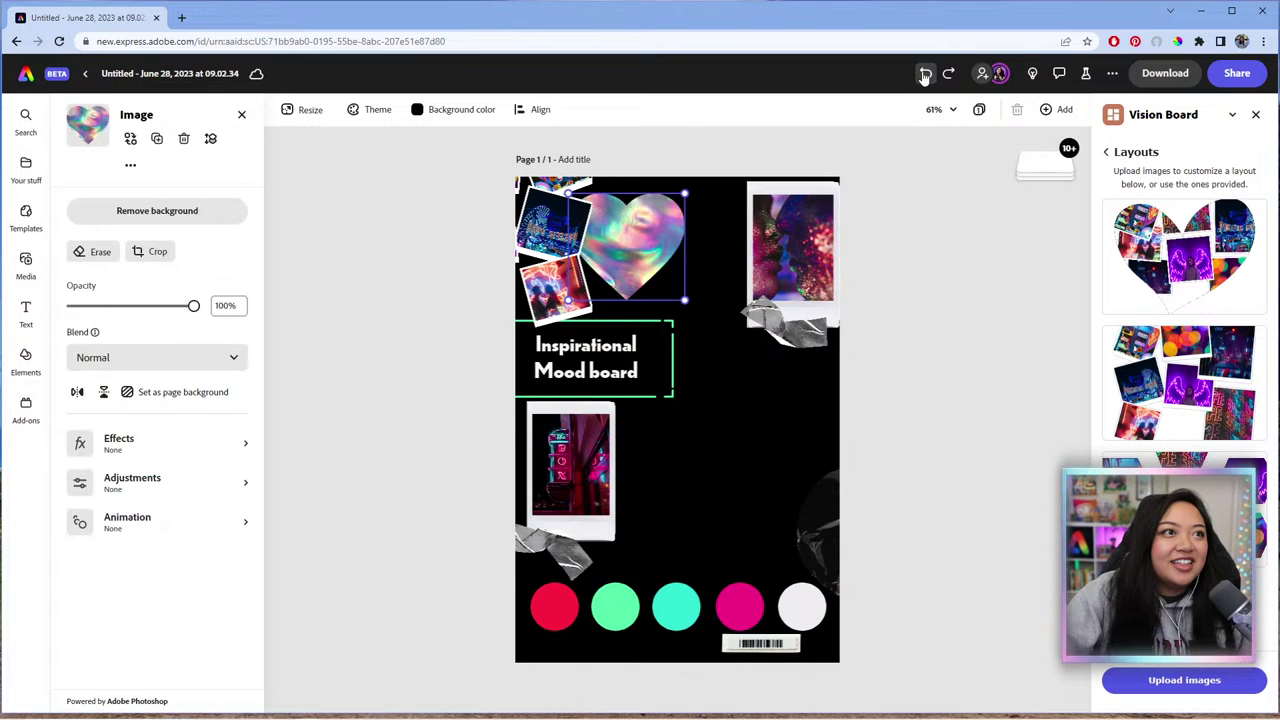
left_click(925, 74)
left_click(925, 74)
left_click(925, 74)
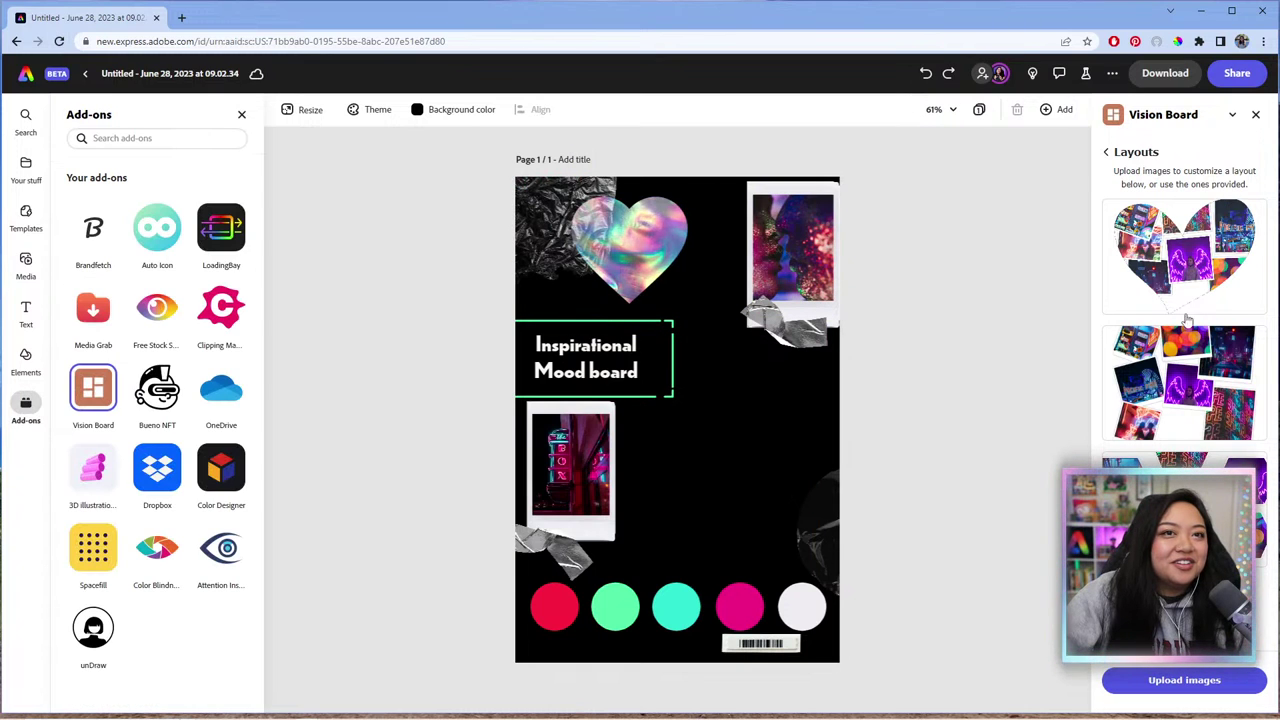
Step: Add the scattered-photo collage to the page, enlarge it across the middle, and send it to the bottom of the layer stack
left_click(1185, 376)
left_click_drag(630, 277, 680, 405)
left_click_drag(773, 518, 826, 543)
left_click_drag(730, 452, 705, 445)
mouse_move(1050, 166)
left_click_drag(1050, 166, 1037, 438)
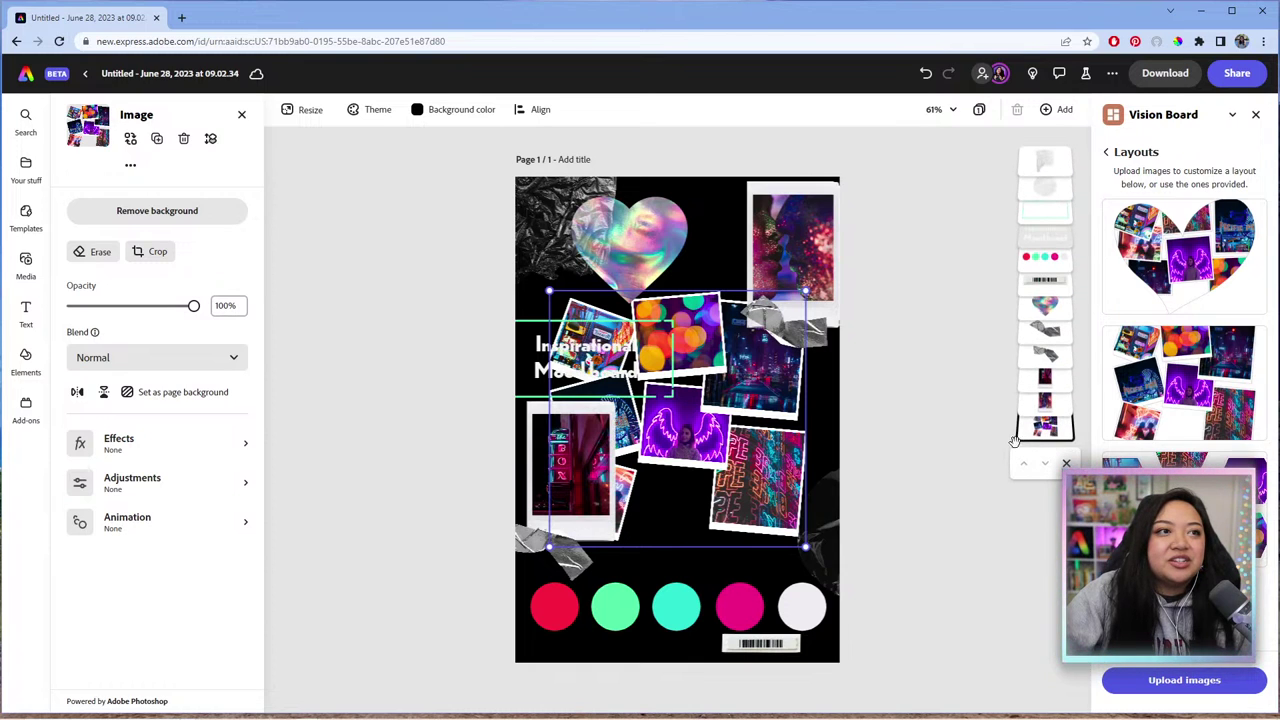
Step: Shift the upper polaroid partly off the page's top edge with its tape below it, and the lower polaroid partly off the left edge
left_click(893, 375)
left_click_drag(803, 330, 803, 420)
left_click_drag(793, 204, 797, 181)
left_click_drag(812, 408, 787, 273)
left_click_drag(568, 478, 514, 484)
Step: Shrink the collage, tilt it slightly clockwise, and move it to the page's lower right, behind the color circles
left_click_drag(631, 484, 651, 484)
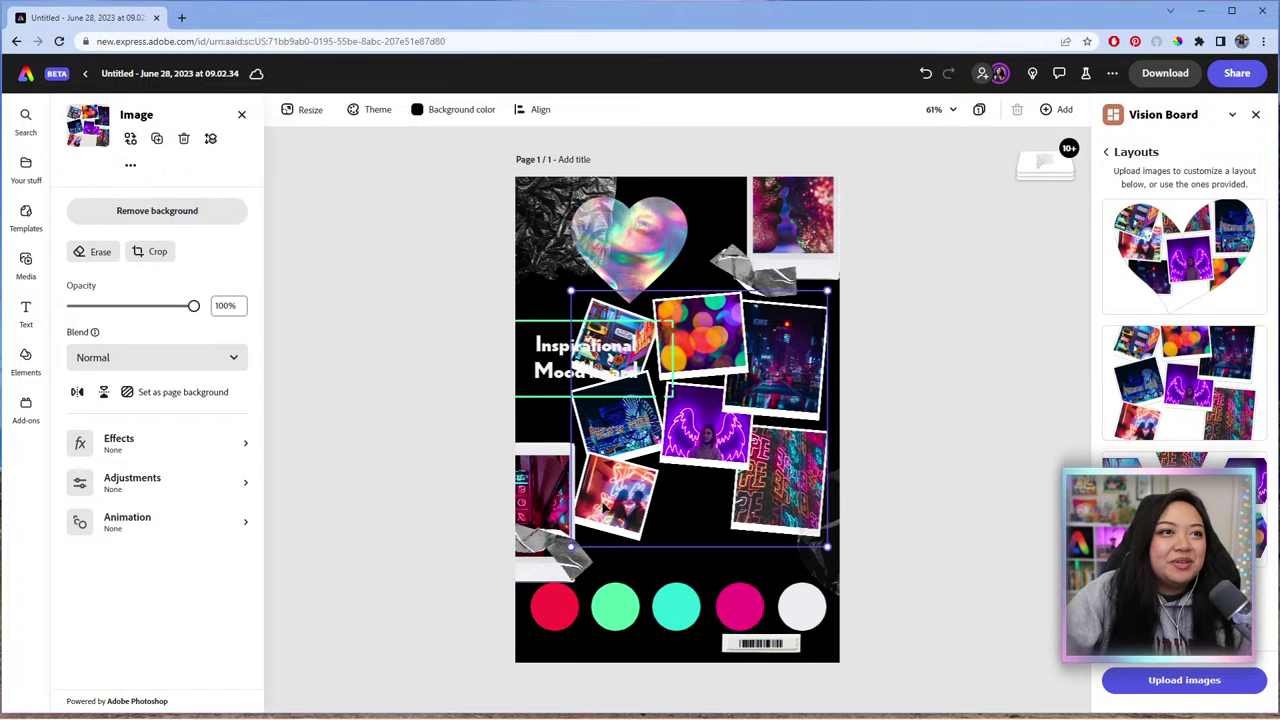
left_click_drag(570, 546, 619, 497)
left_click_drag(752, 485, 752, 528)
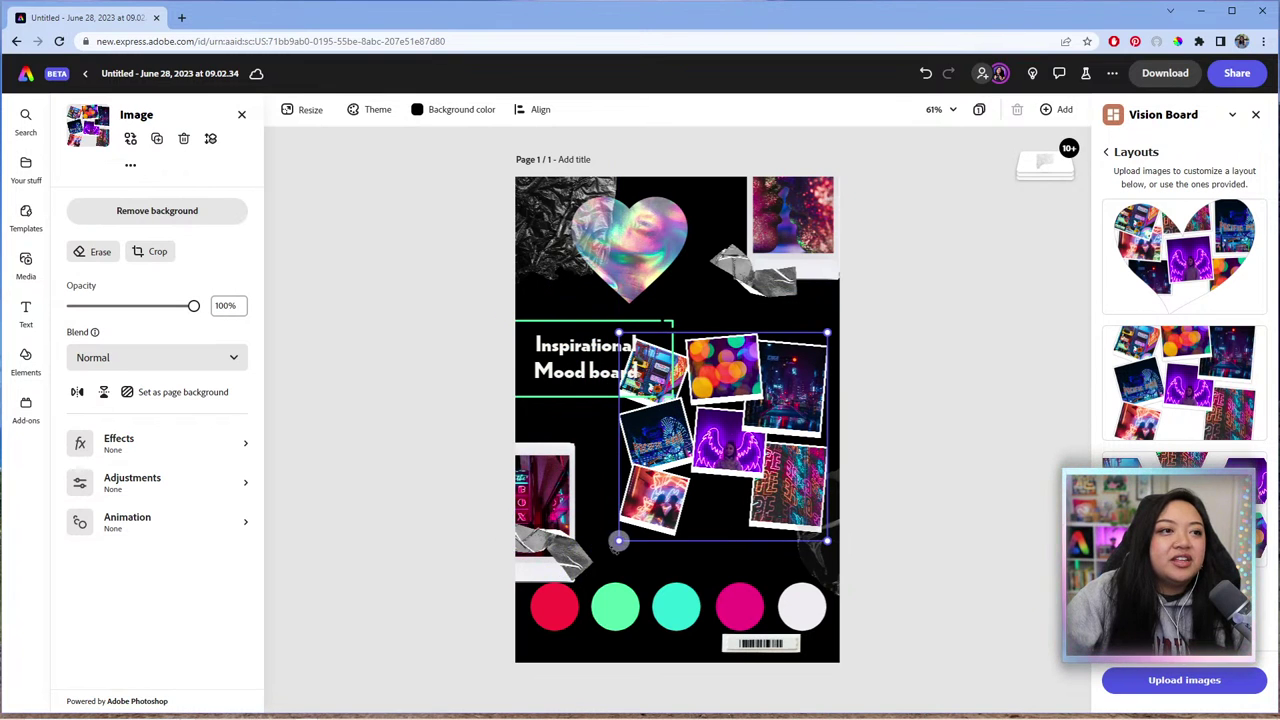
left_click_drag(615, 537, 610, 531)
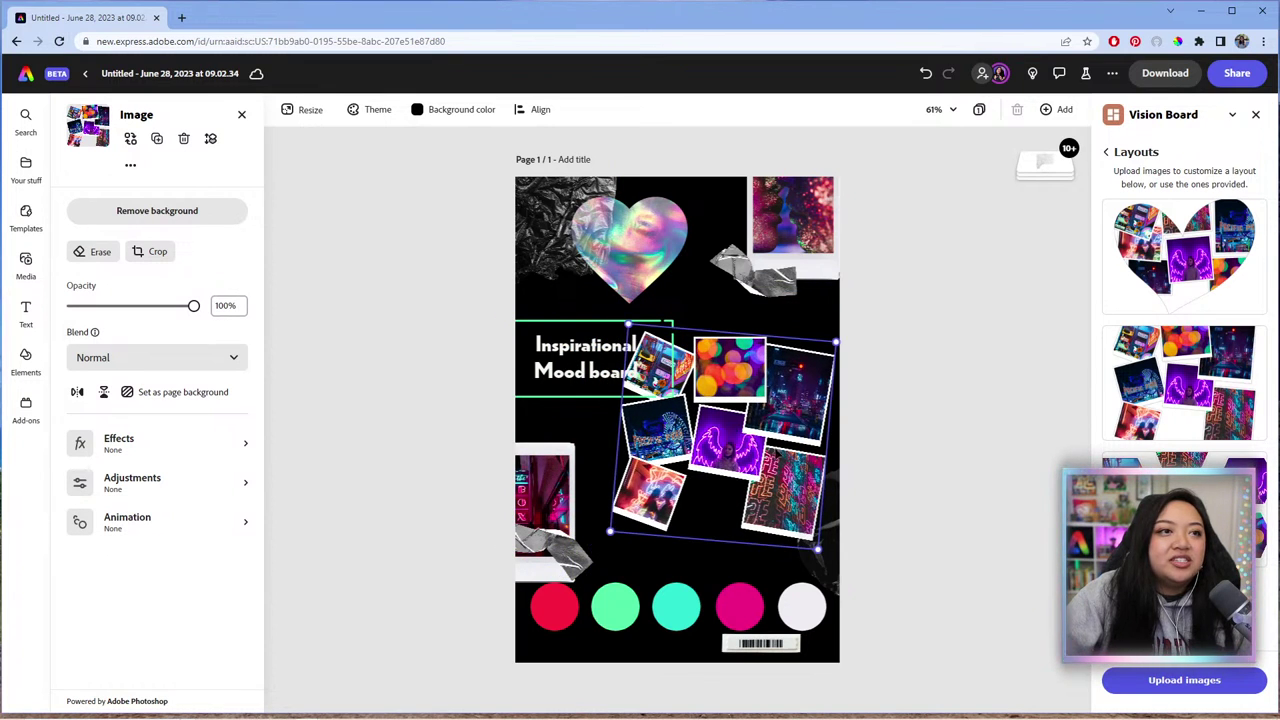
left_click_drag(720, 450, 712, 492)
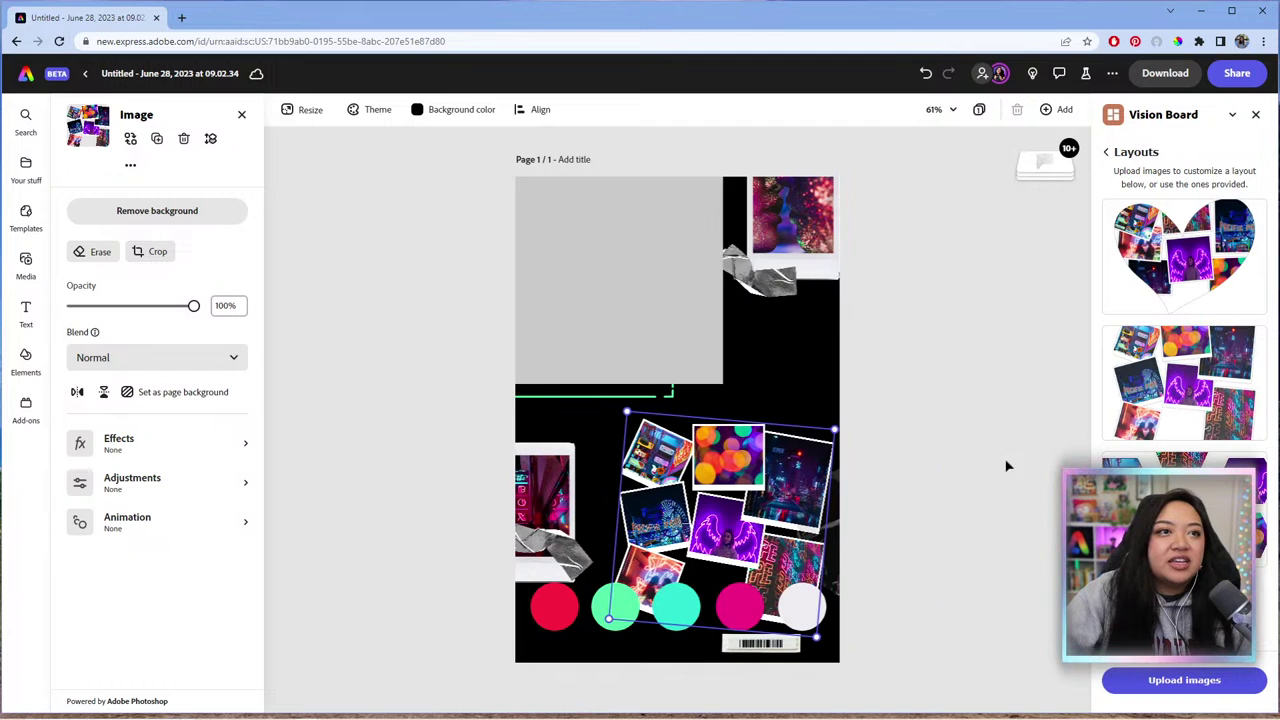
Step: Move the tilted photo collage up so that it sits clear of the row of color circles
key("ctrl+v")
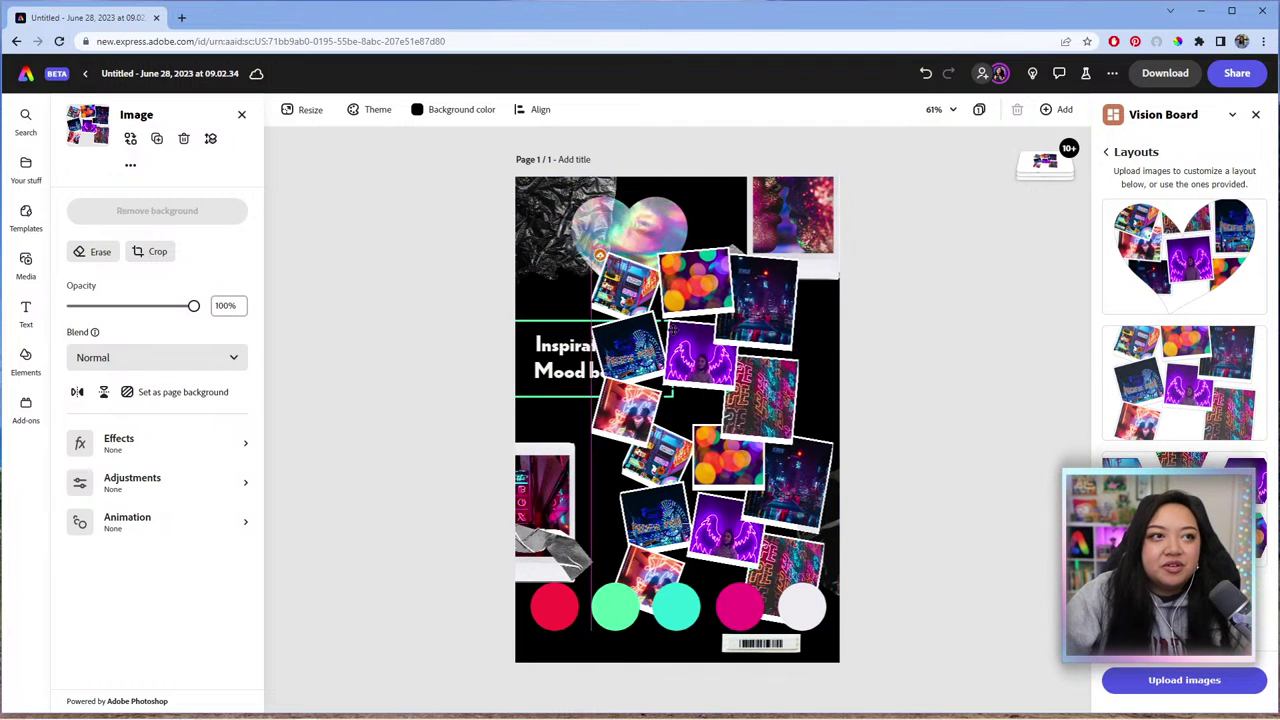
left_click_drag(694, 327, 641, 332)
left_click_drag(770, 480, 792, 397)
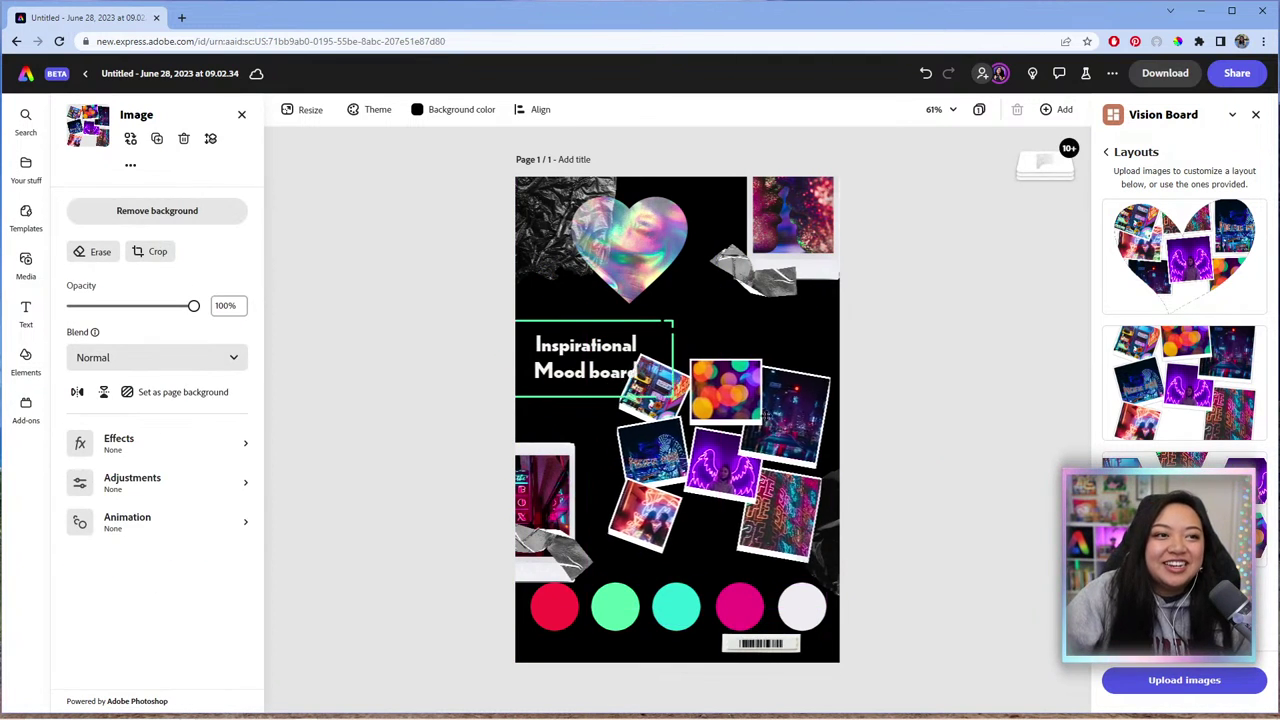
mouse_move(775, 445)
left_mouse_down()
mouse_move(748, 455)
mouse_move(758, 460)
left_mouse_up()
Step: Group the "Inspirational Mood board" title with its green frame and shift the group up and slightly left
left_click_drag(441, 349, 570, 356)
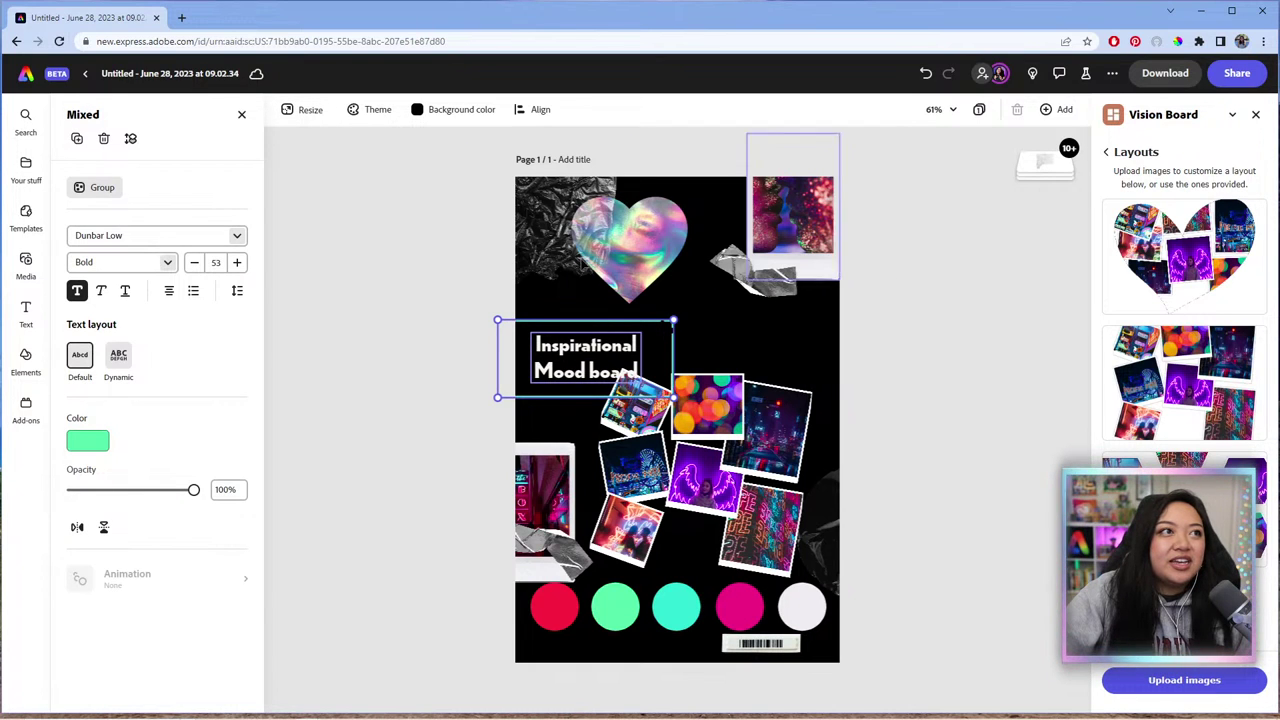
left_click(100, 187)
left_click_drag(558, 362, 548, 319)
Step: Nudge the holographic heart up and left above the title, and move the photo collage slightly up
left_click(640, 234)
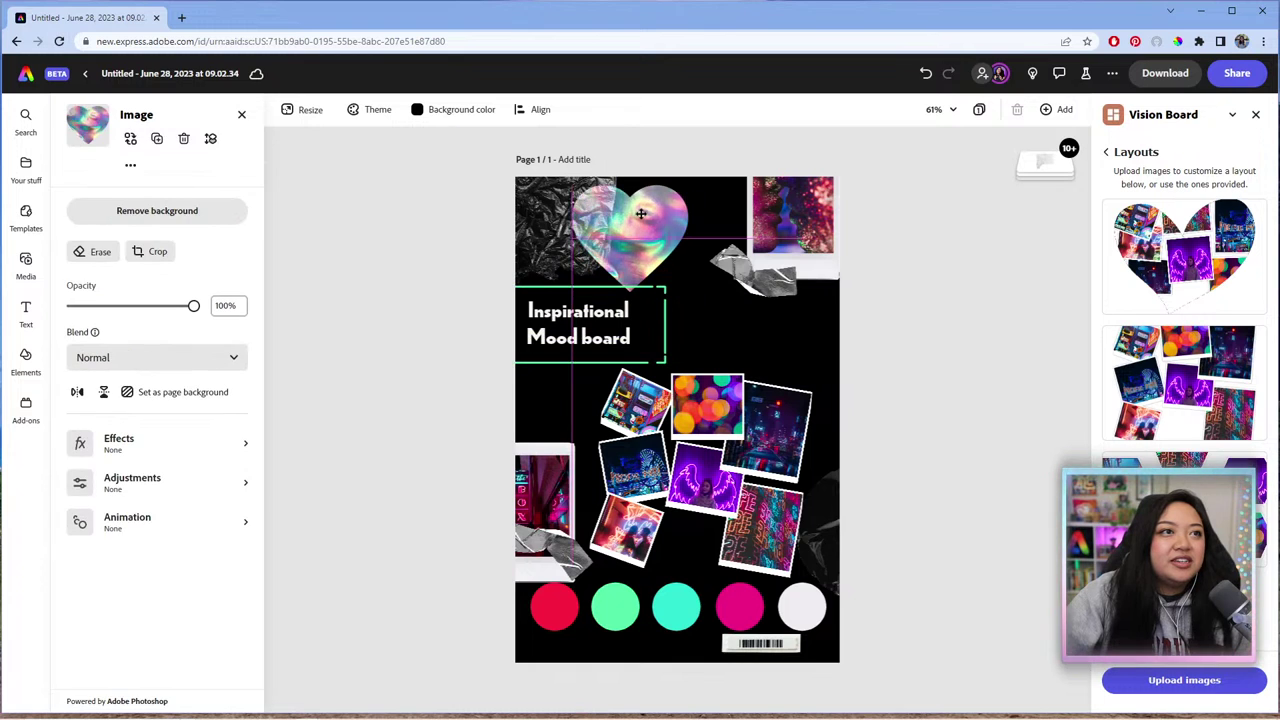
left_click(625, 362)
left_click_drag(742, 453, 733, 425)
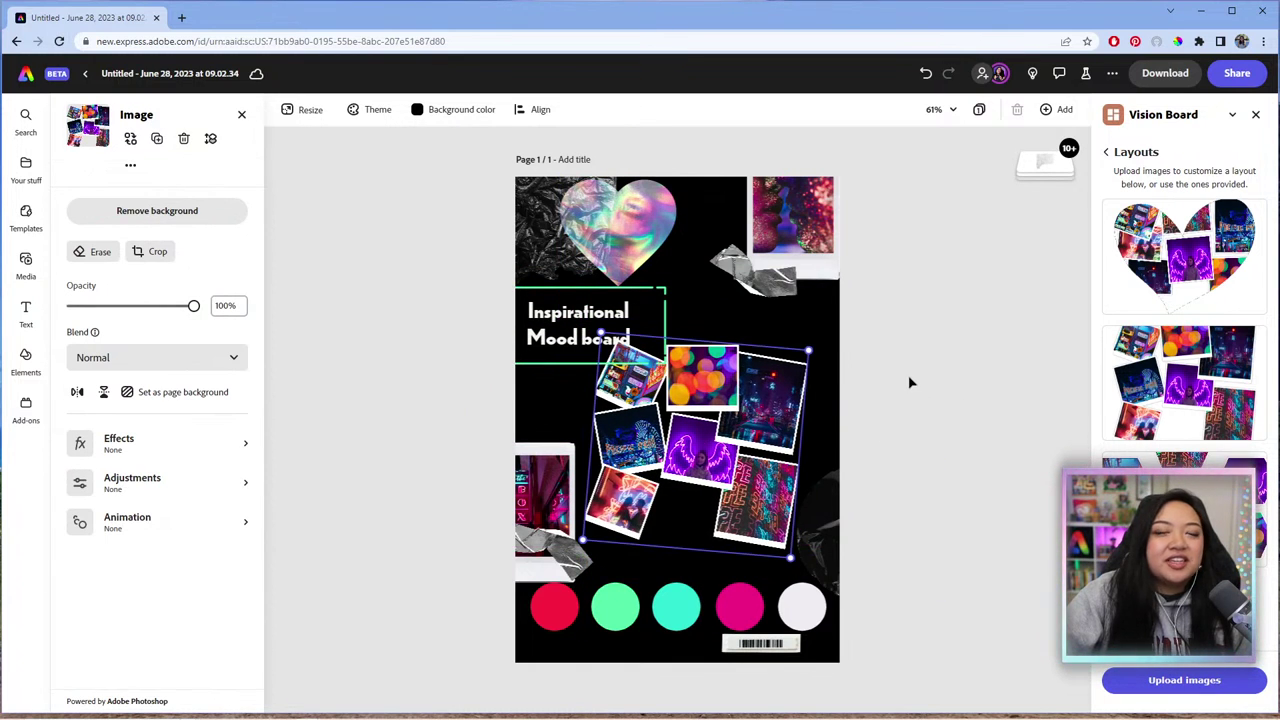
Step: Open the Vision Board add-on's Grids category and set the fill to purple, RGB 184, 97, 255
left_click(1106, 152)
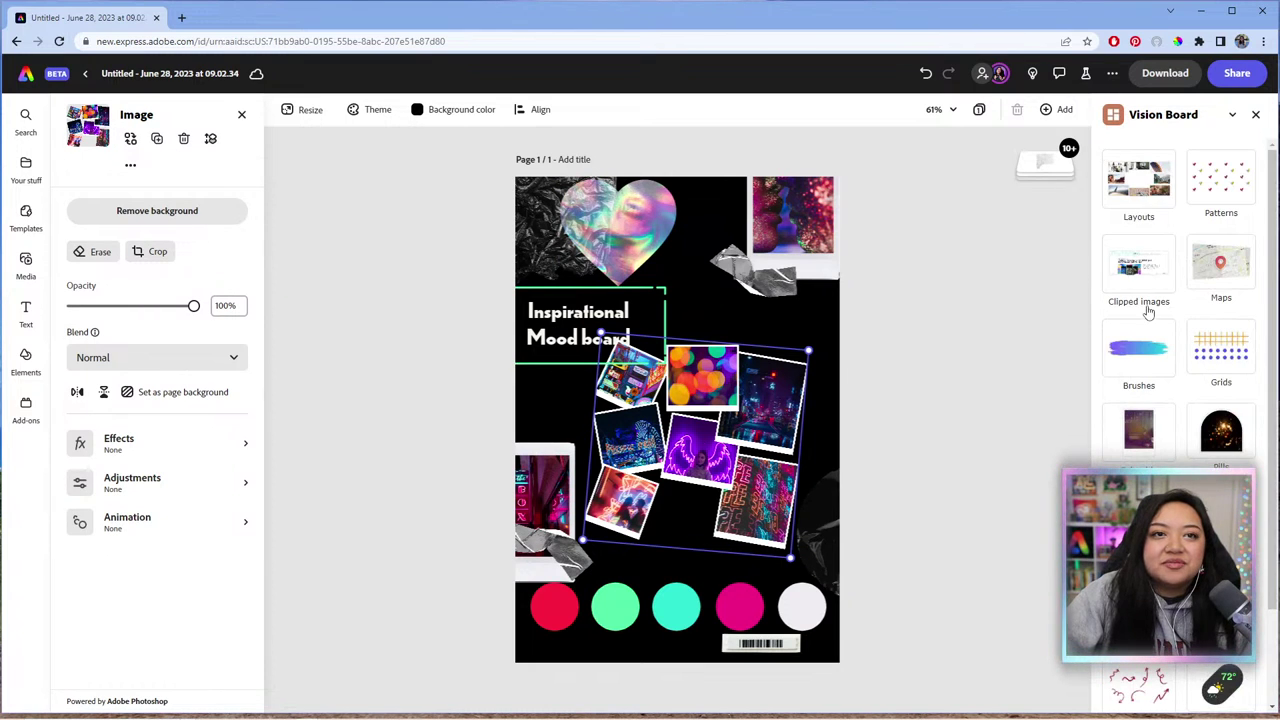
left_click(1221, 350)
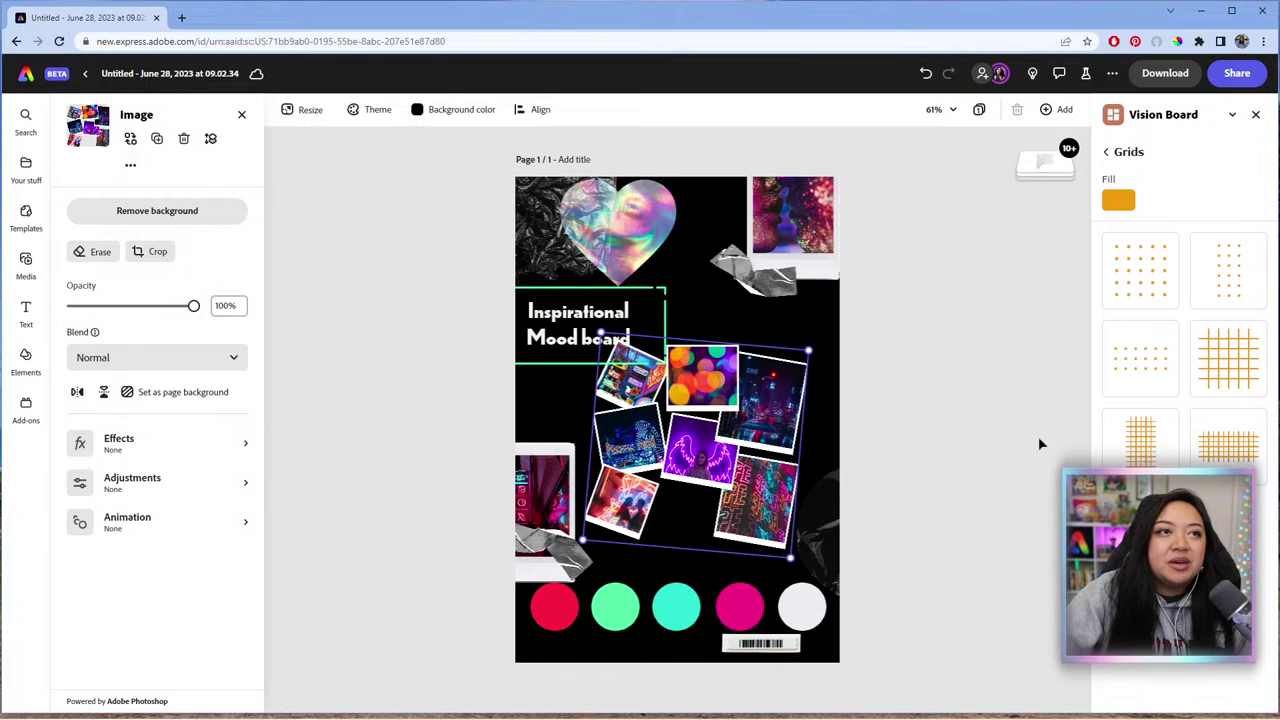
left_click(1118, 199)
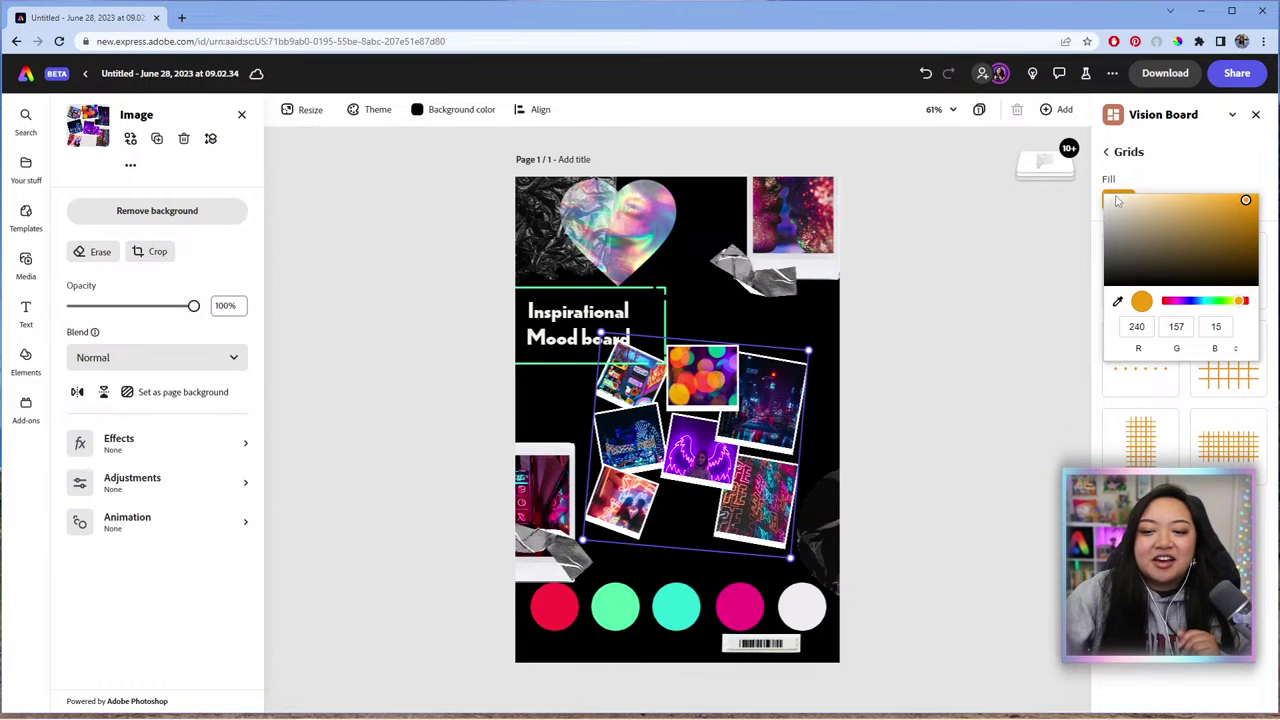
left_click_drag(1187, 305, 1185, 306)
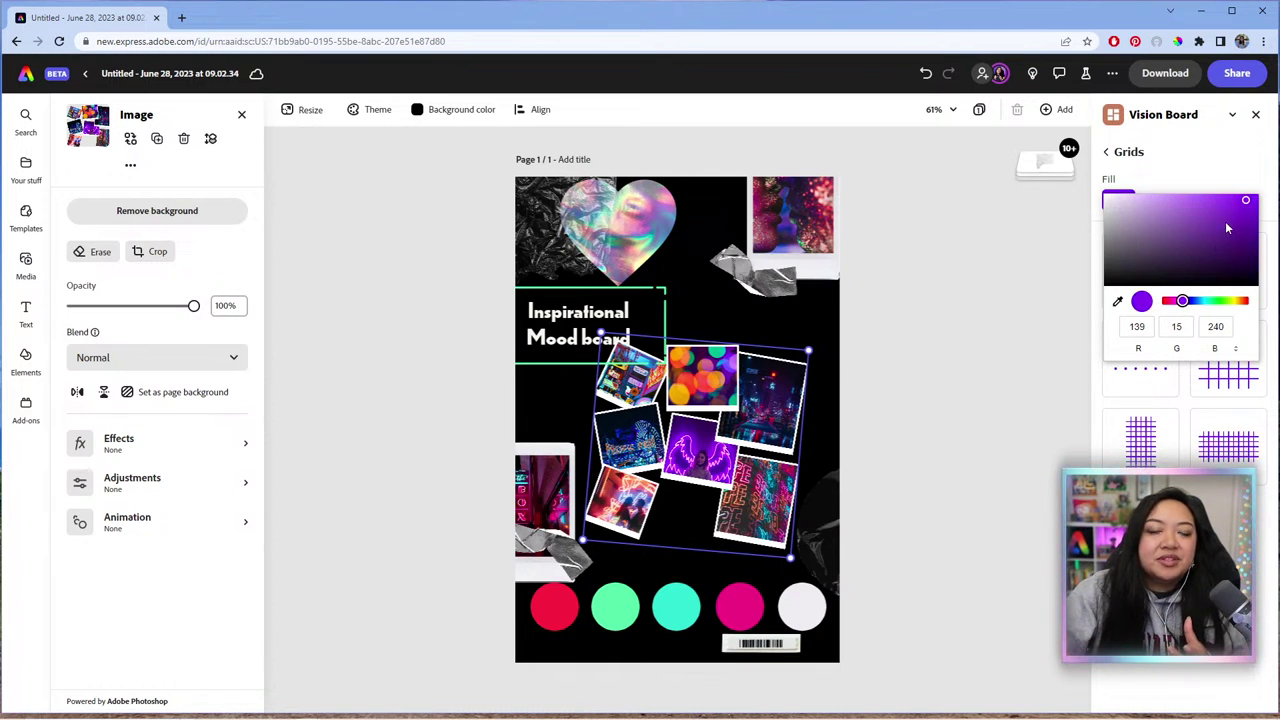
left_click_drag(1179, 196, 1199, 195)
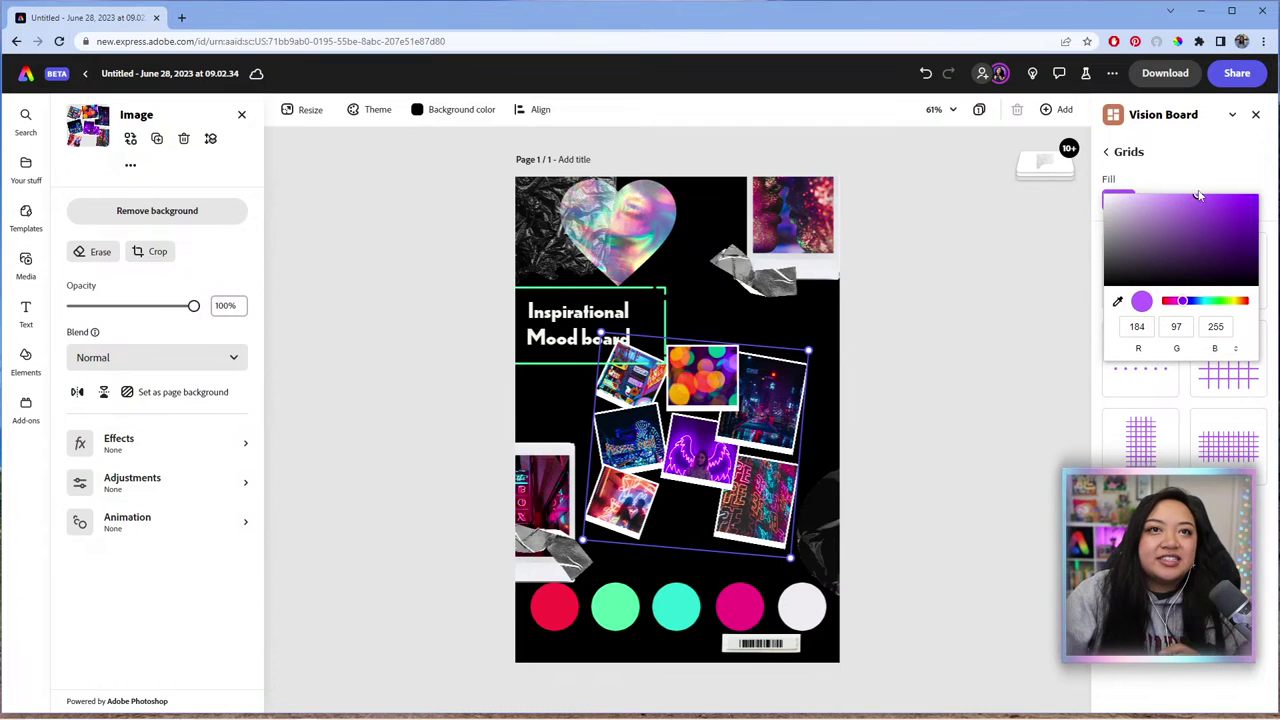
left_click(1183, 170)
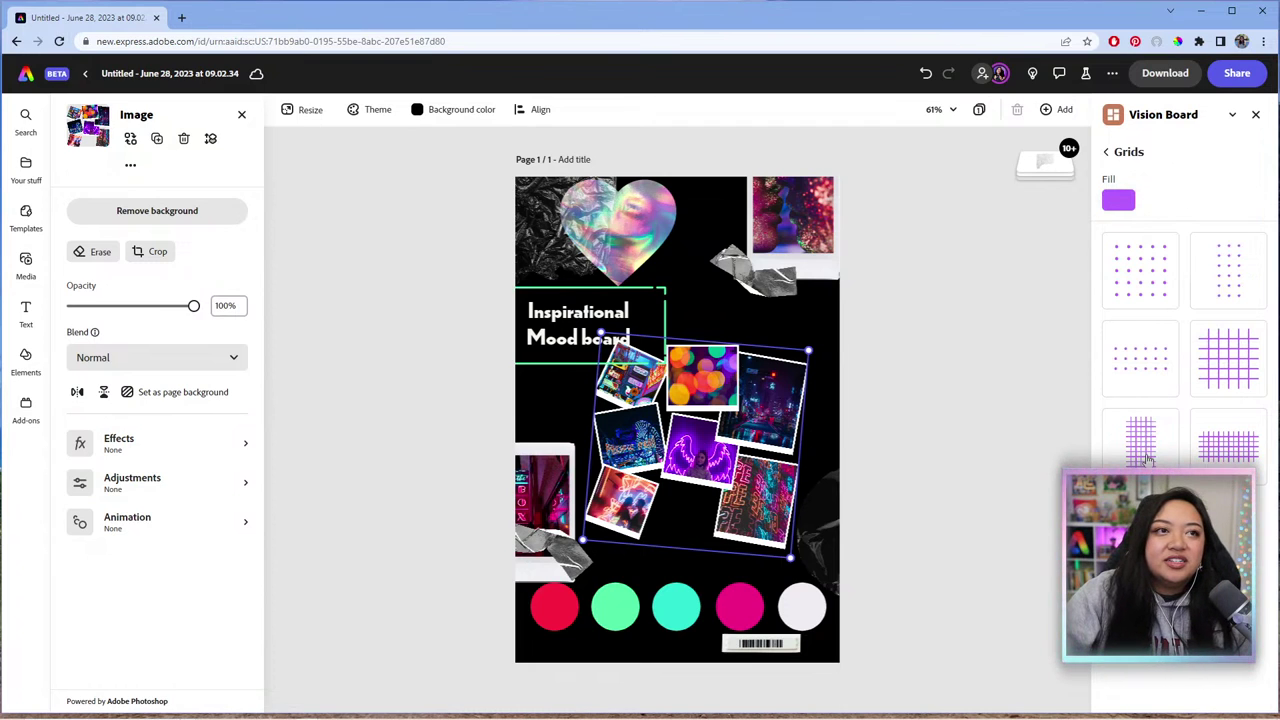
Step: Add the tall line grid to the page's upper-right corner and enlarge it
left_click_drag(1147, 458, 754, 300)
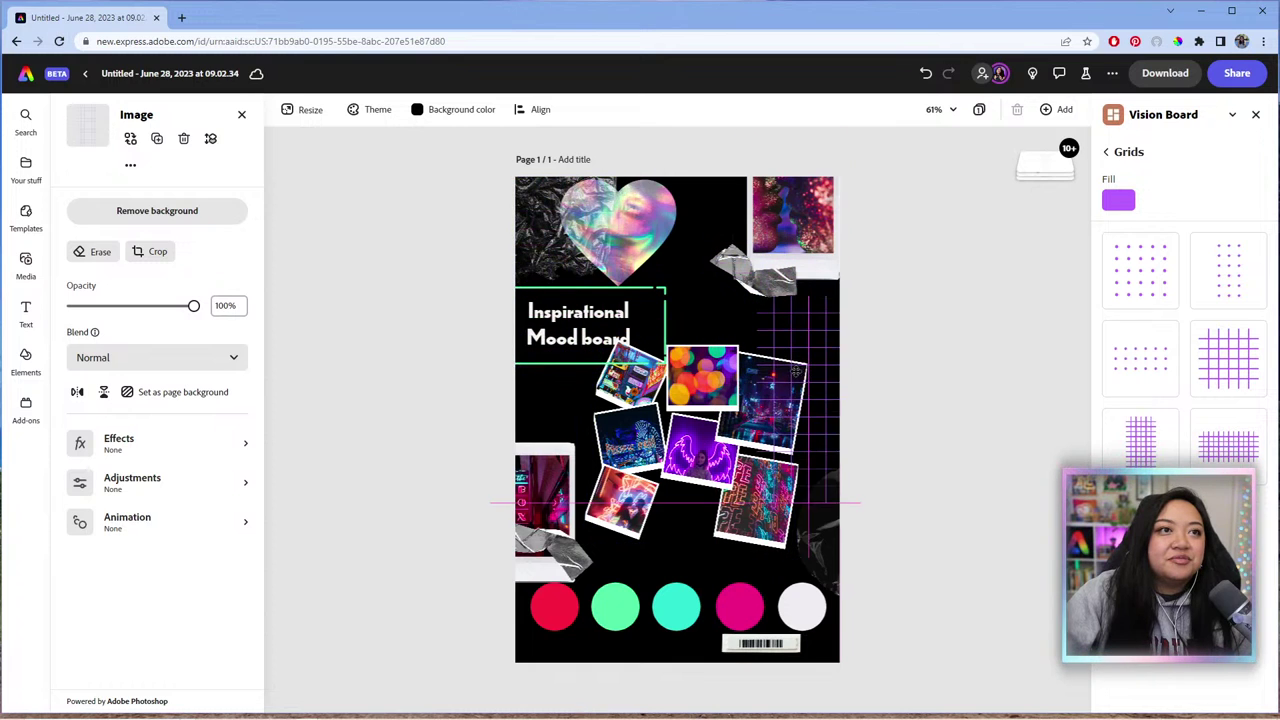
left_click_drag(755, 349, 712, 432)
left_click(948, 111)
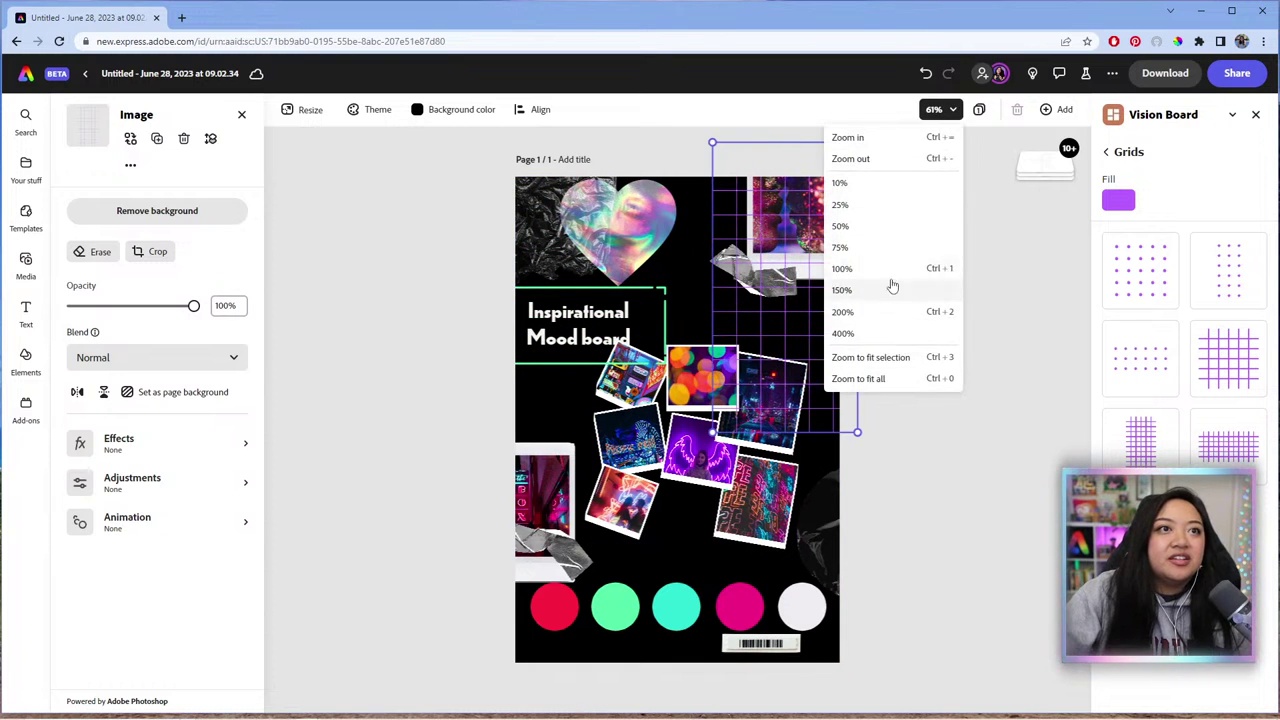
left_click(866, 248)
key("Escape")
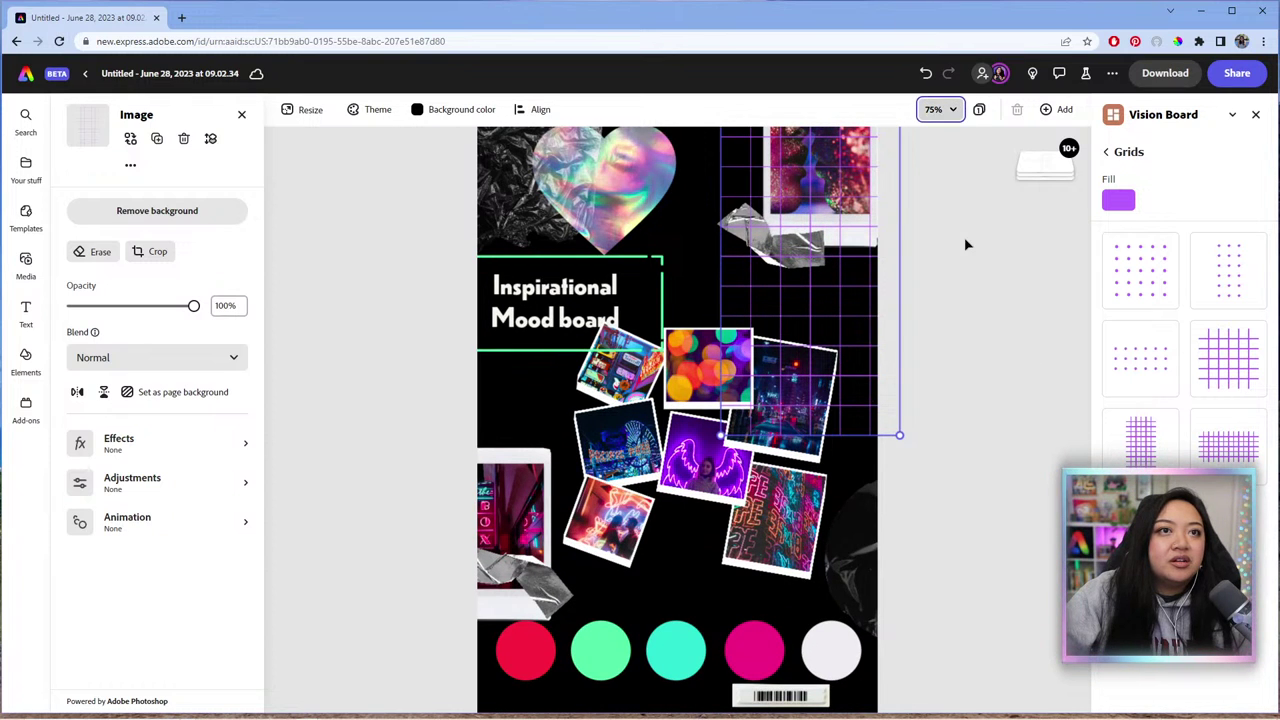
left_click(940, 109)
left_click(940, 226)
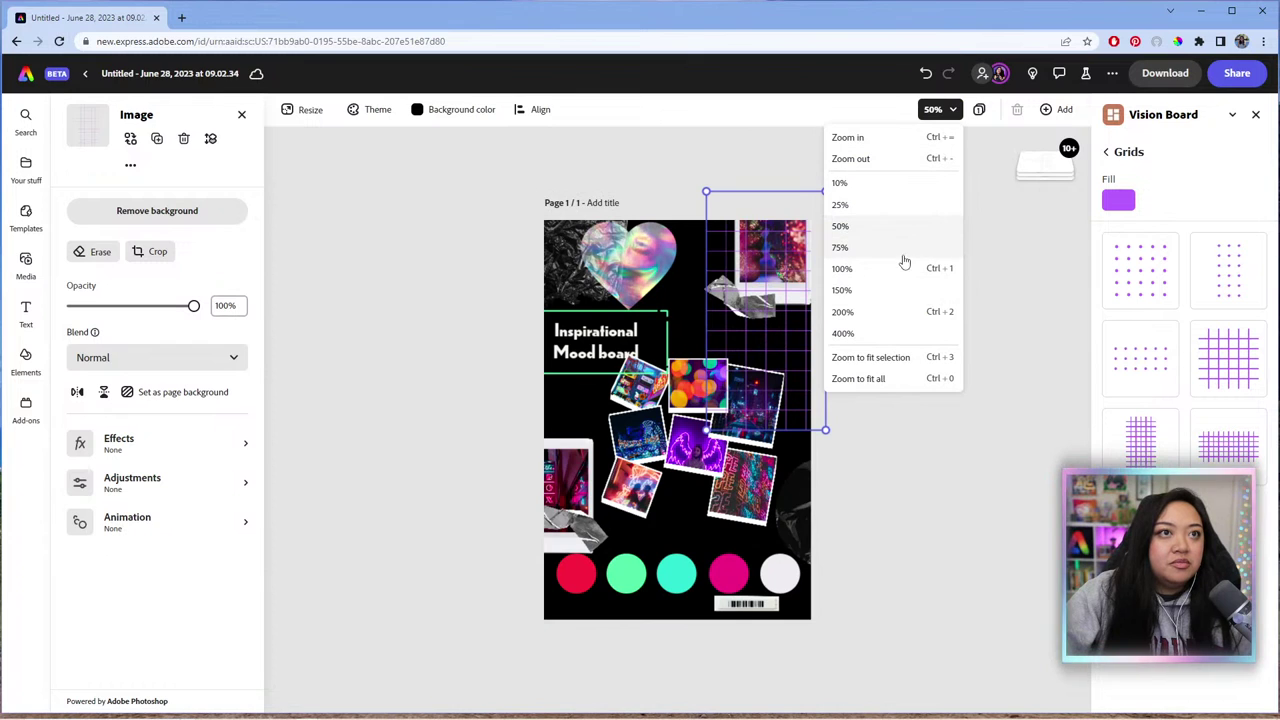
left_click(905, 248)
key("Escape")
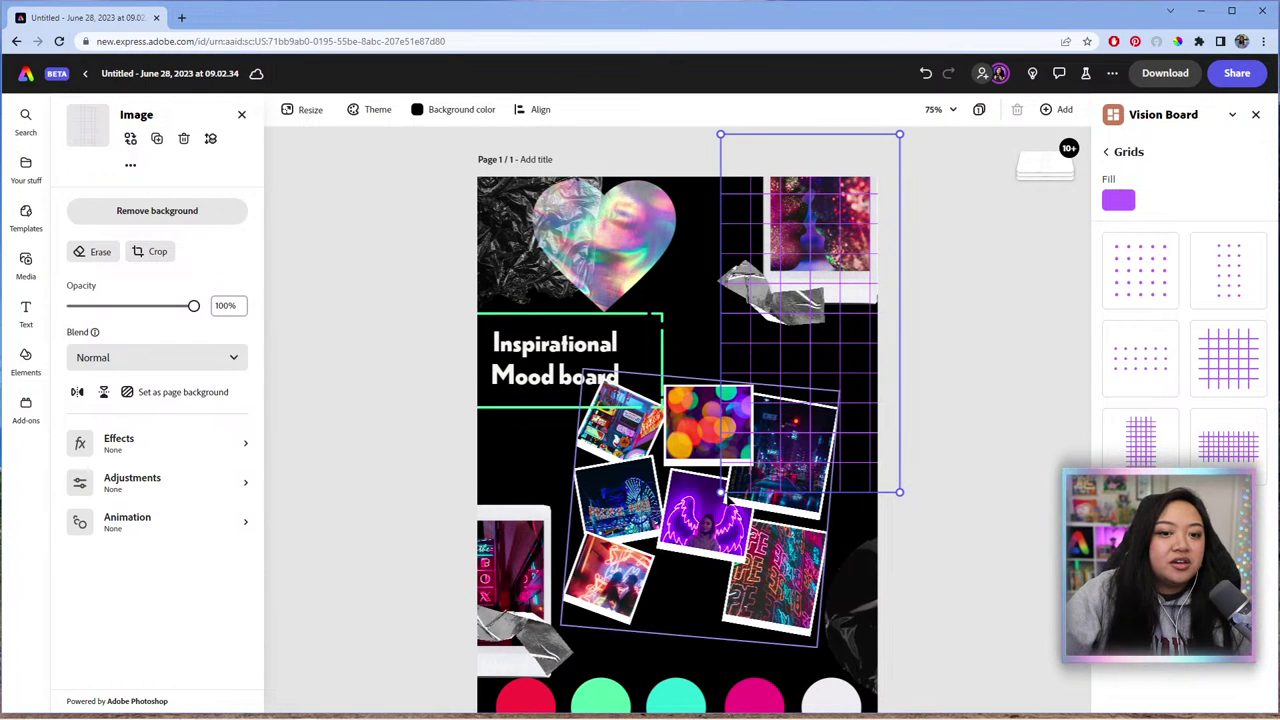
left_click_drag(720, 492, 677, 578)
Step: Send the tall grid to the bottom of the layer stack and shift it up behind the upper polaroid
left_click(1045, 165)
left_click_drag(1046, 170, 1045, 430)
left_click_drag(843, 367, 851, 292)
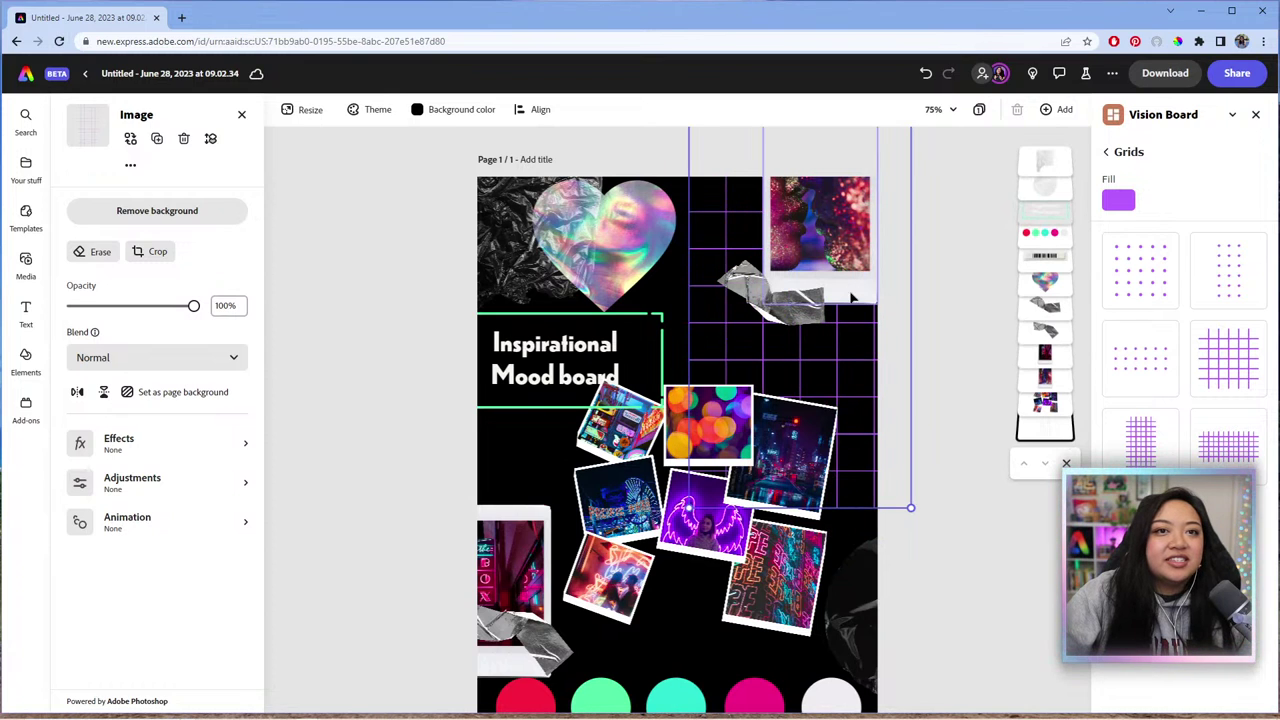
Step: Add the wide line grid, enlarge it across the page's lower left, and layer it behind the color circles and collage
left_click(1227, 445)
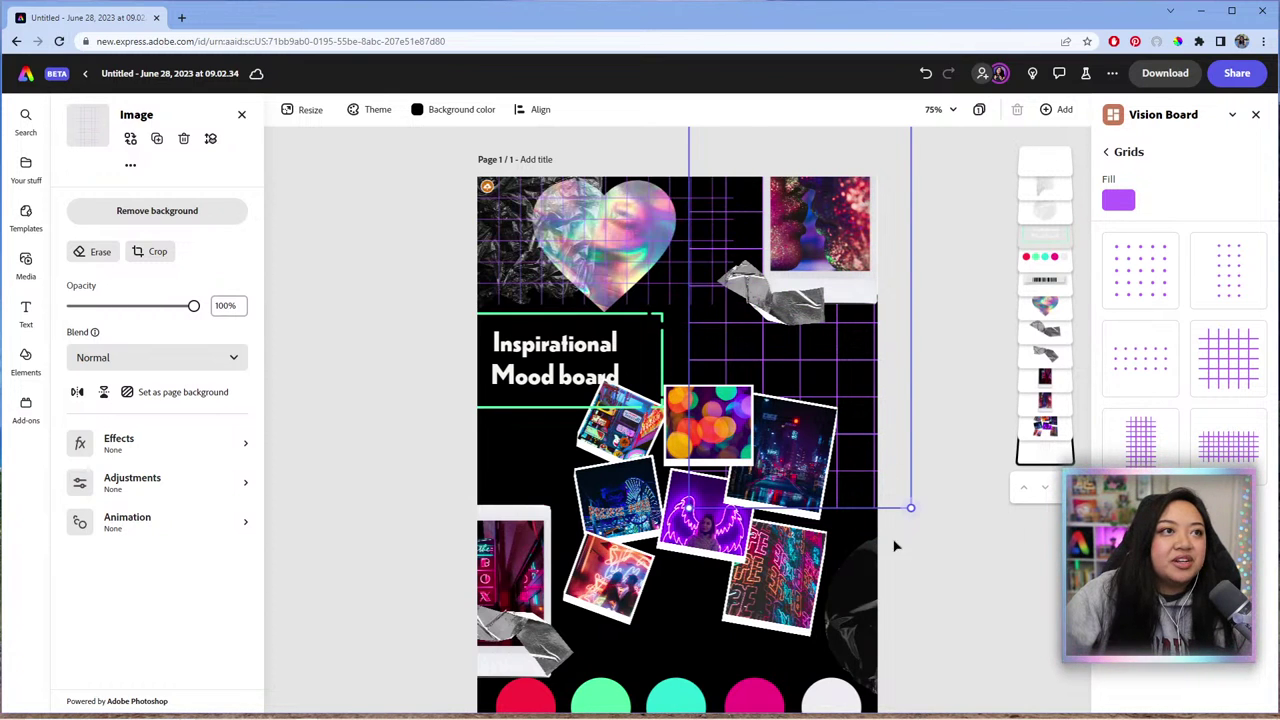
left_click_drag(565, 392, 535, 650)
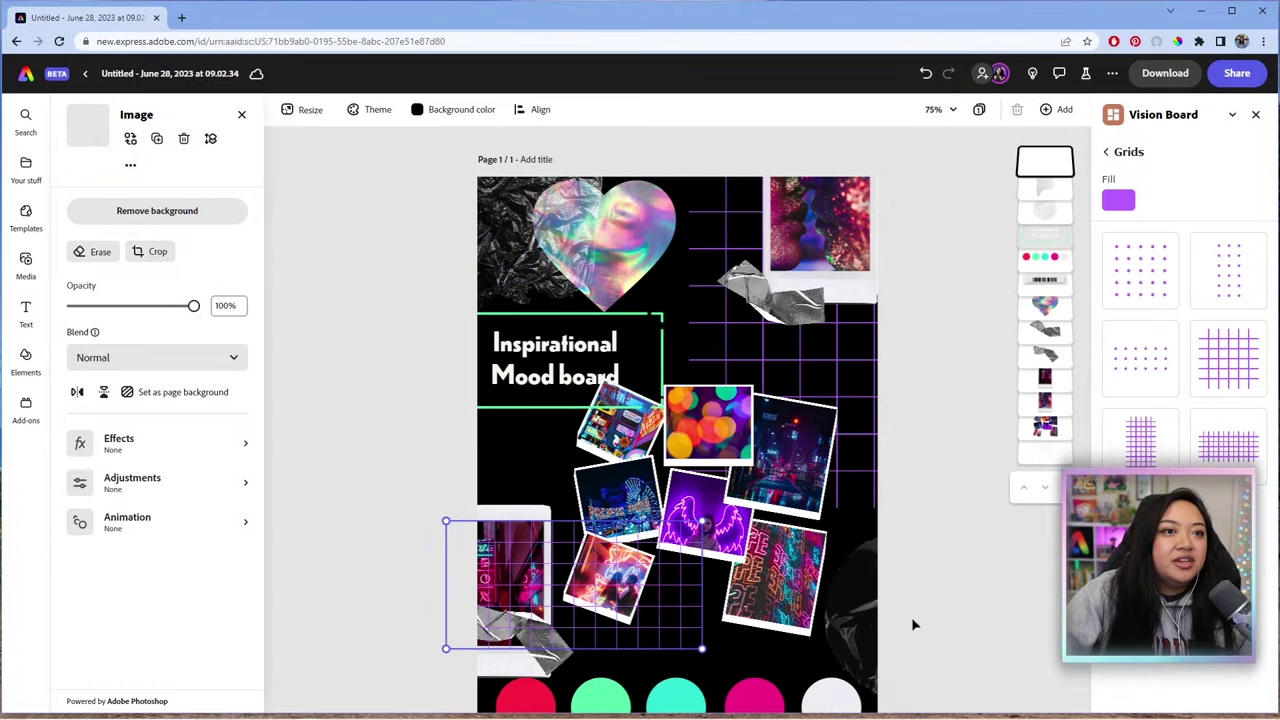
scroll(931, 554, "down", 3)
scroll(931, 553, "down", 2)
left_click_drag(540, 470, 506, 632)
left_click_drag(668, 568, 784, 510)
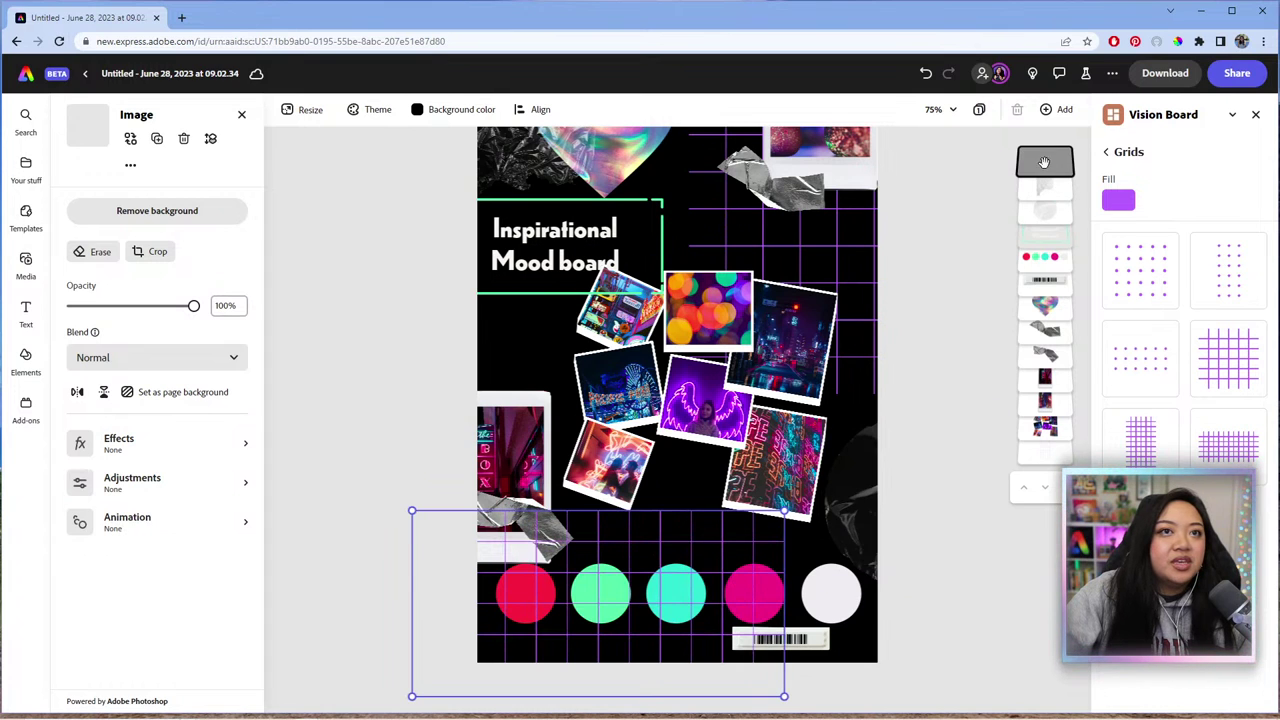
left_click_drag(1045, 165, 1052, 445)
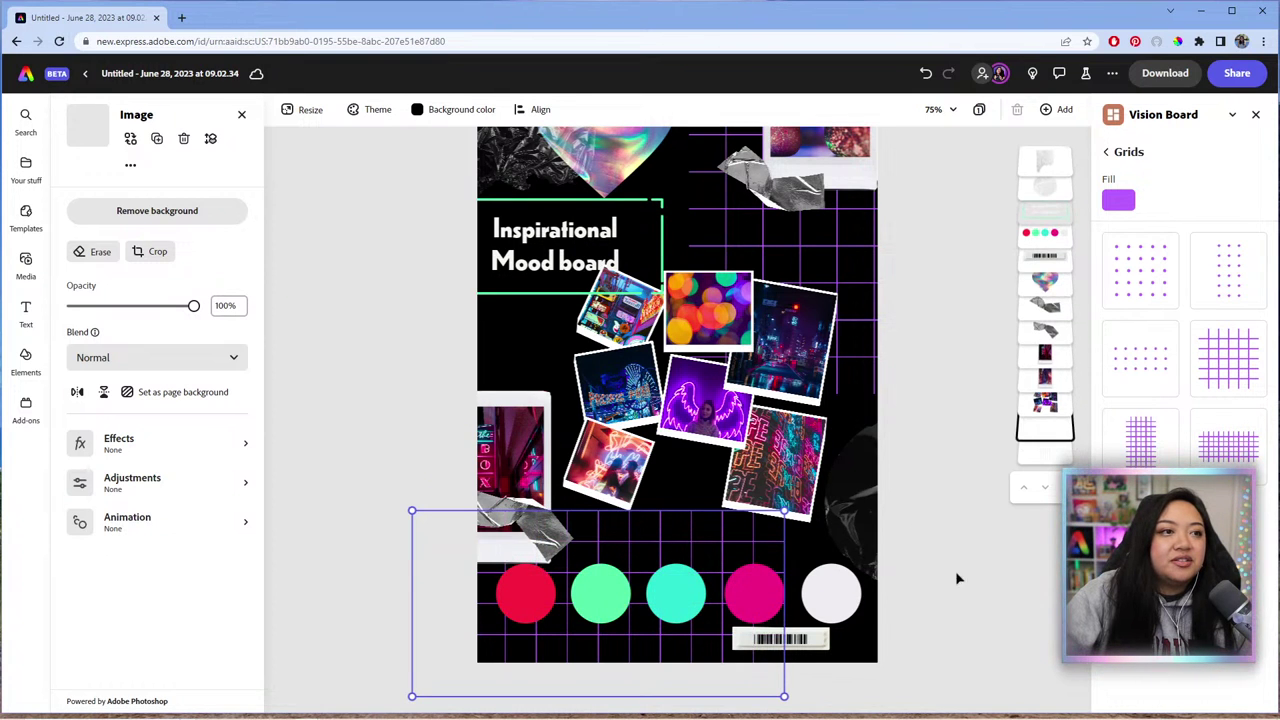
Step: Nudge the collage up and right, the lower grid slightly down and left, and the left polaroid up
left_click_drag(653, 513, 664, 483)
left_click(665, 552)
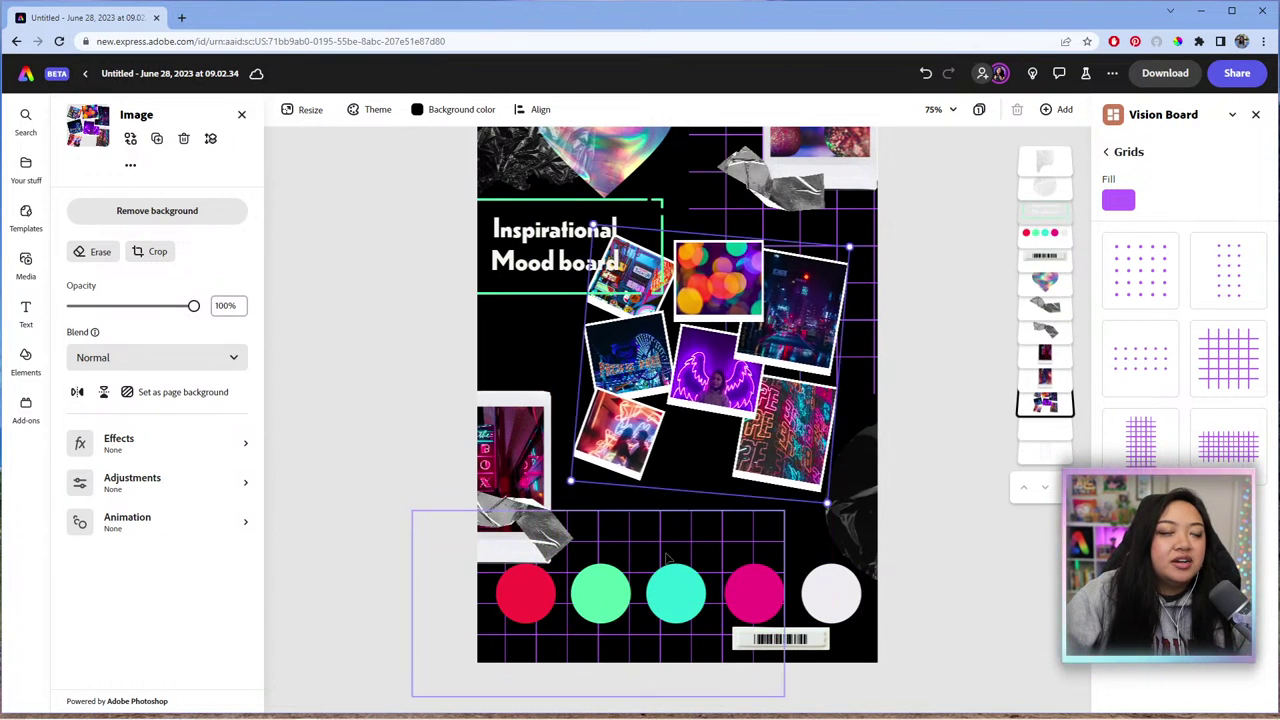
left_click_drag(665, 552, 663, 549)
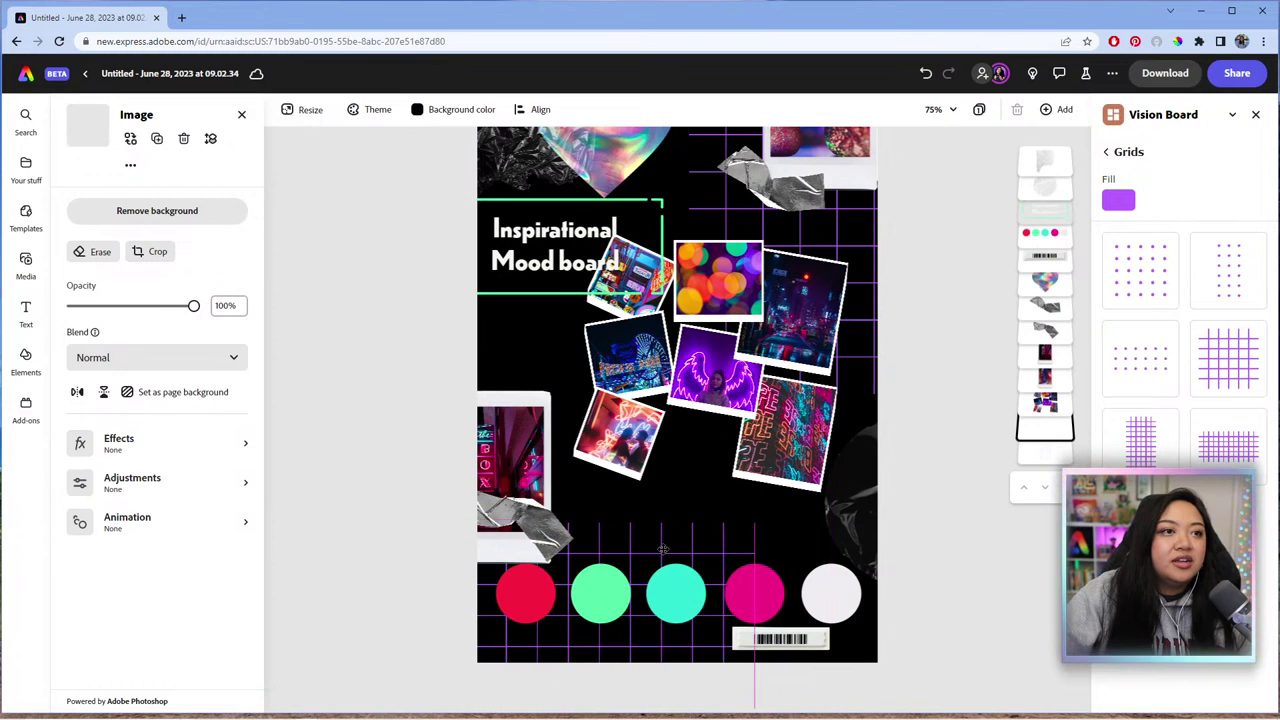
left_click(505, 460)
left_click(925, 325)
Step: Shrink the holographic heart and place it above the title, near the page's upper-left corner
scroll(931, 318, "up", 2)
left_click(486, 210)
left_click(659, 231)
left_click_drag(659, 231, 619, 231)
left_click_drag(637, 178, 611, 257)
Step: Try to resize the crumpled-paper texture in the page's upper-left corner
left_click_drag(371, 351, 455, 290)
left_click(484, 214)
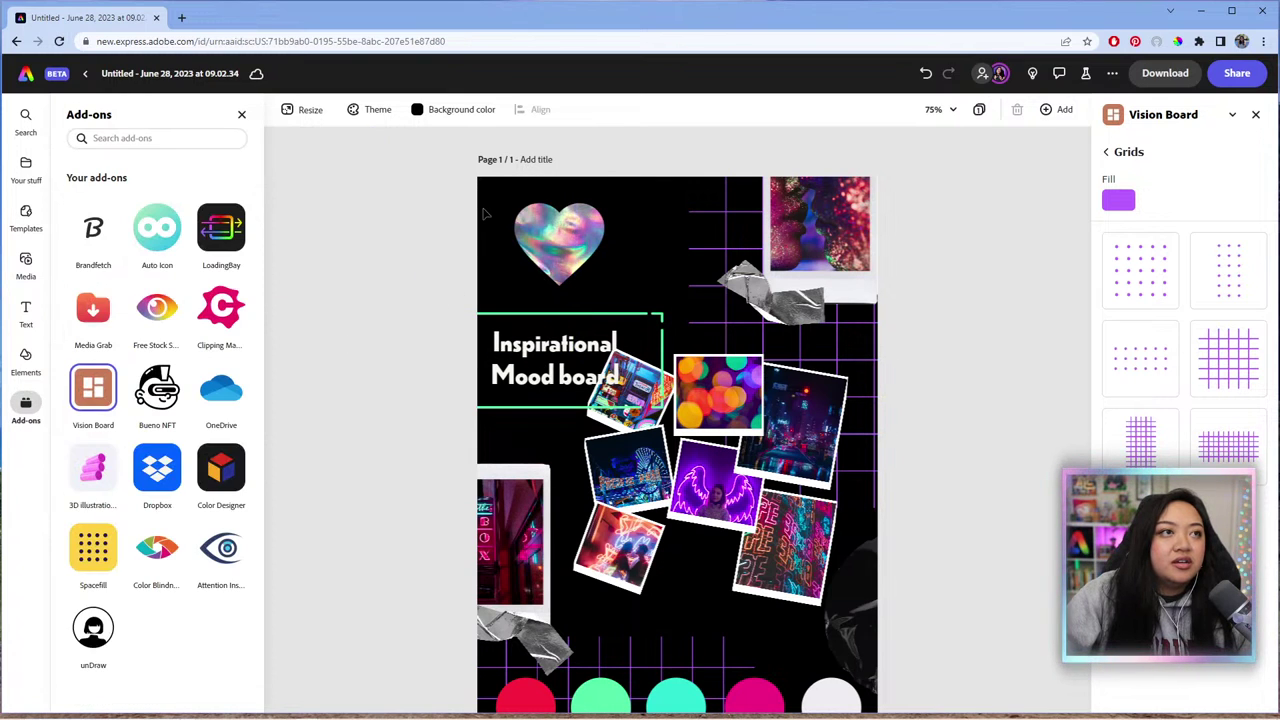
key("ctrl+z")
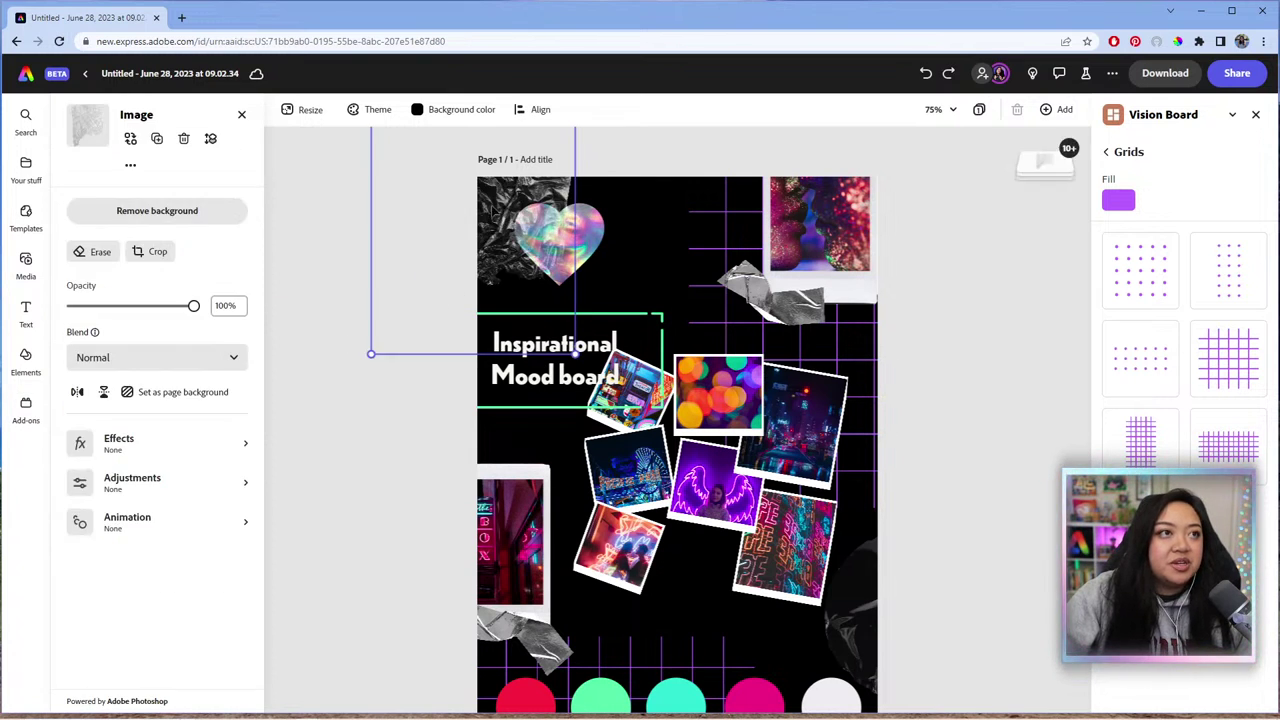
left_click_drag(404, 350, 474, 425)
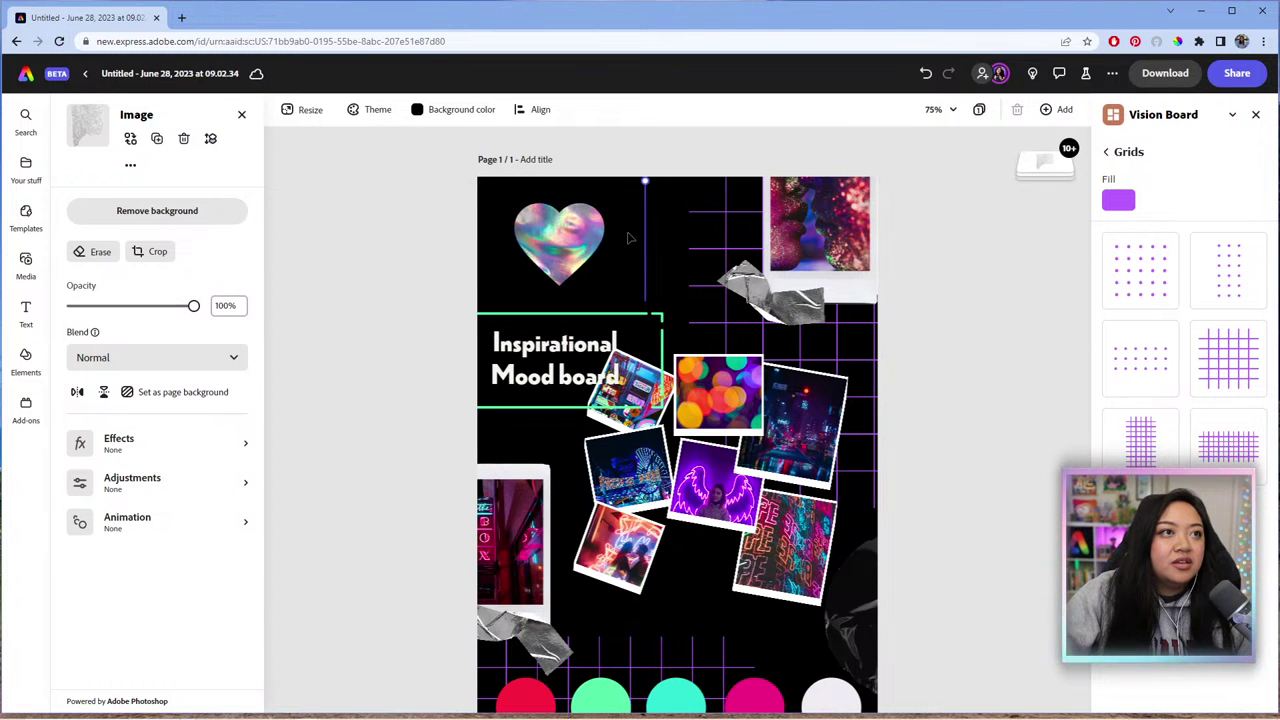
key("ctrl+z")
Step: Reposition the crumpled paper behind the heart and shift the dark texture at the right edge further off the page
left_click_drag(560, 260, 490, 200)
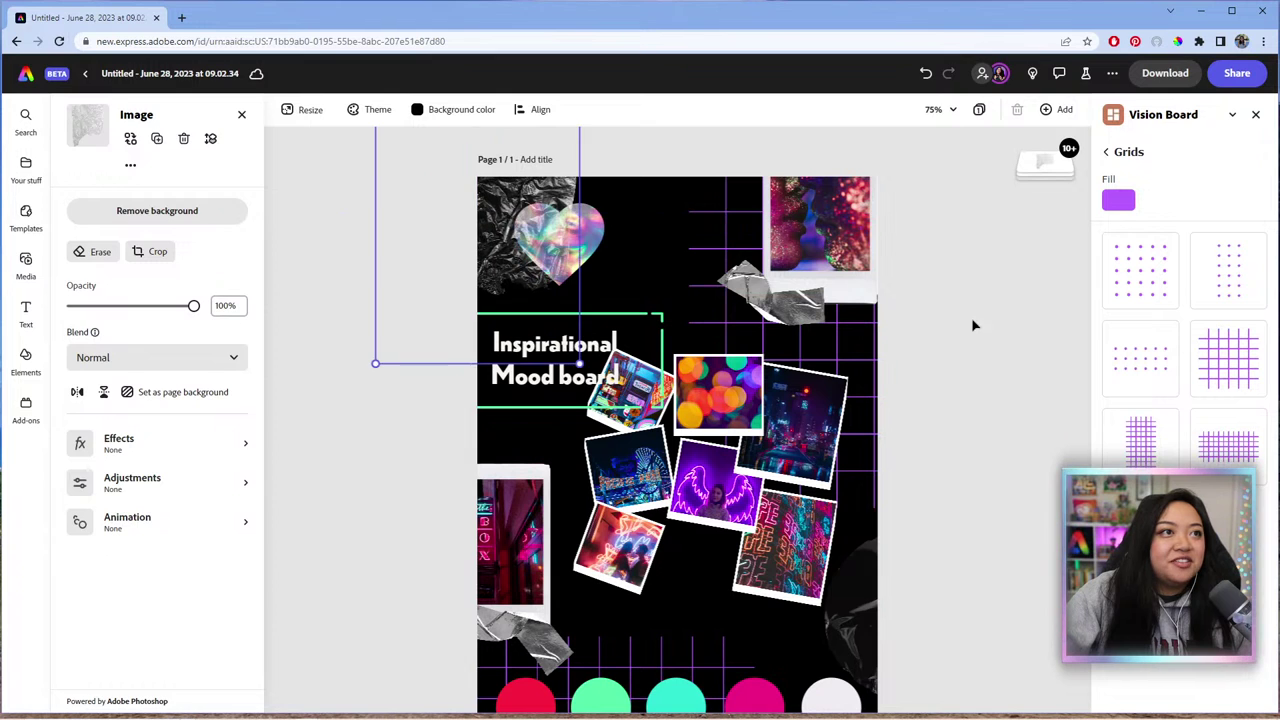
left_click(953, 315)
scroll(946, 325, "down", 1)
scroll(946, 325, "down", 1)
left_click(880, 530)
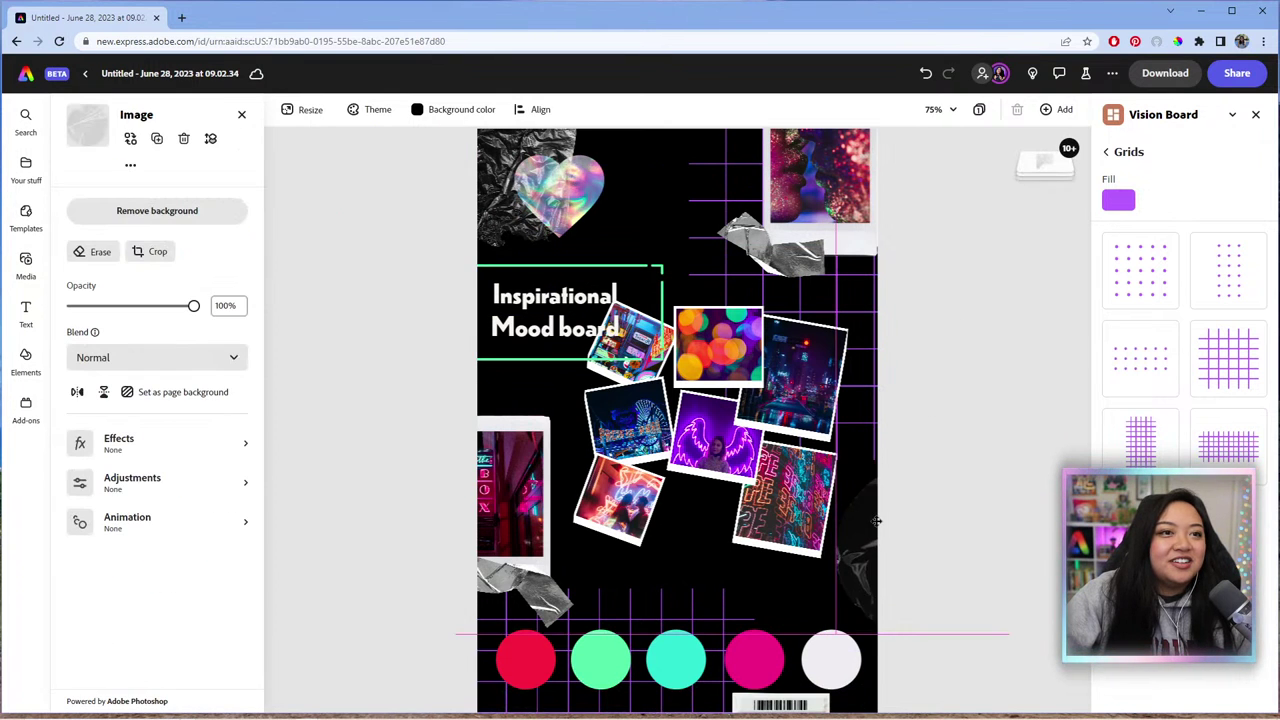
left_click(991, 354)
Step: Nudge the photo collage slightly down and return to the Vision Board add-on's category list
mouse_move(787, 410)
left_mouse_down()
mouse_move(775, 413)
mouse_move(783, 421)
left_mouse_up()
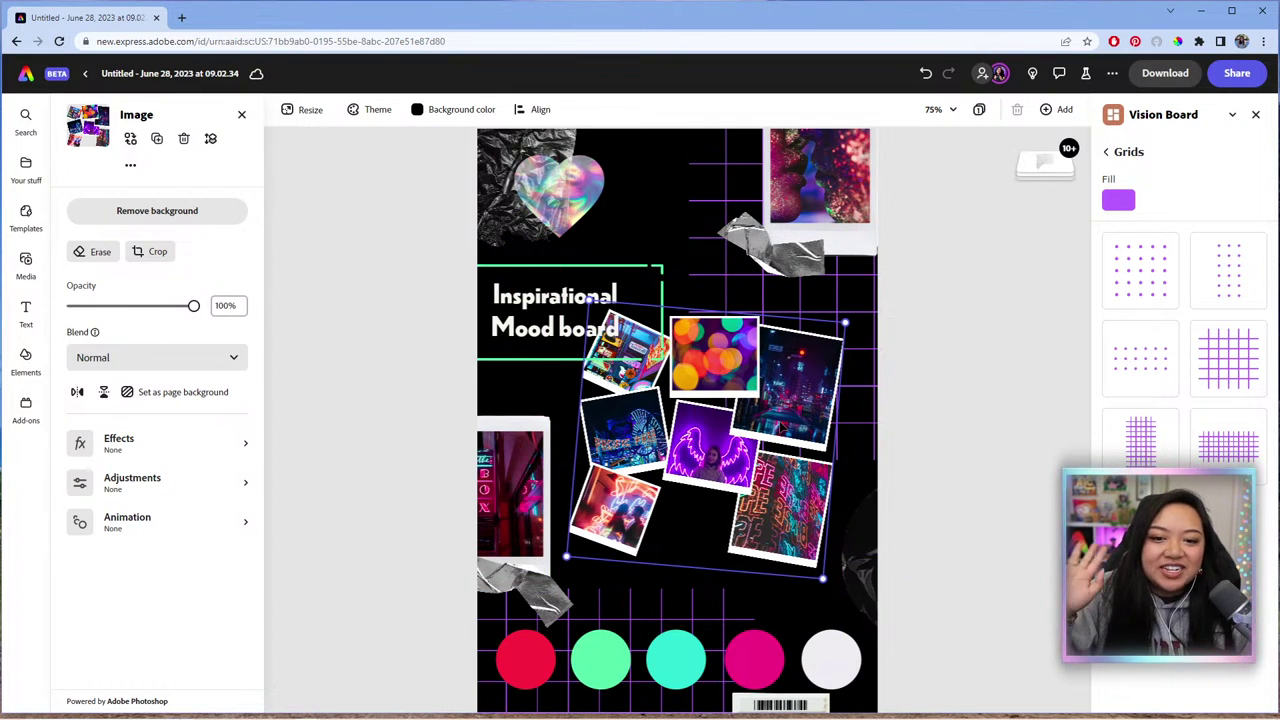
left_click(976, 325)
scroll(968, 319, "down", 1)
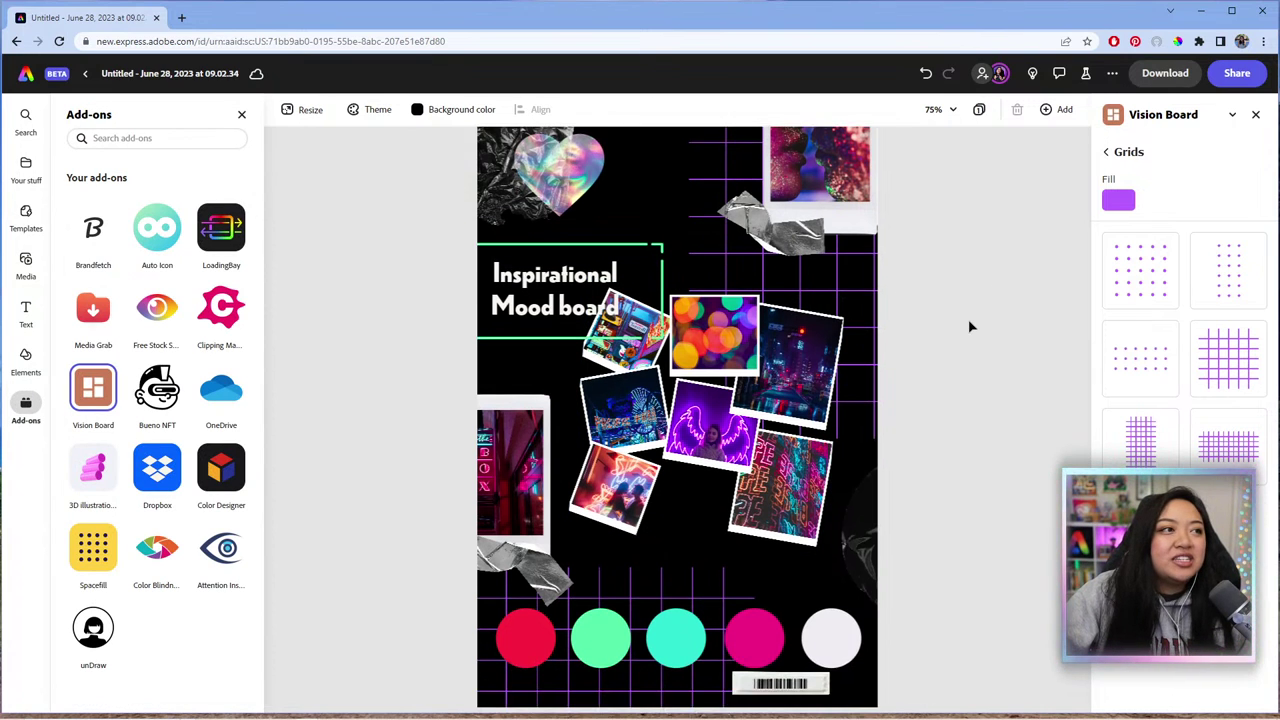
left_click(1105, 152)
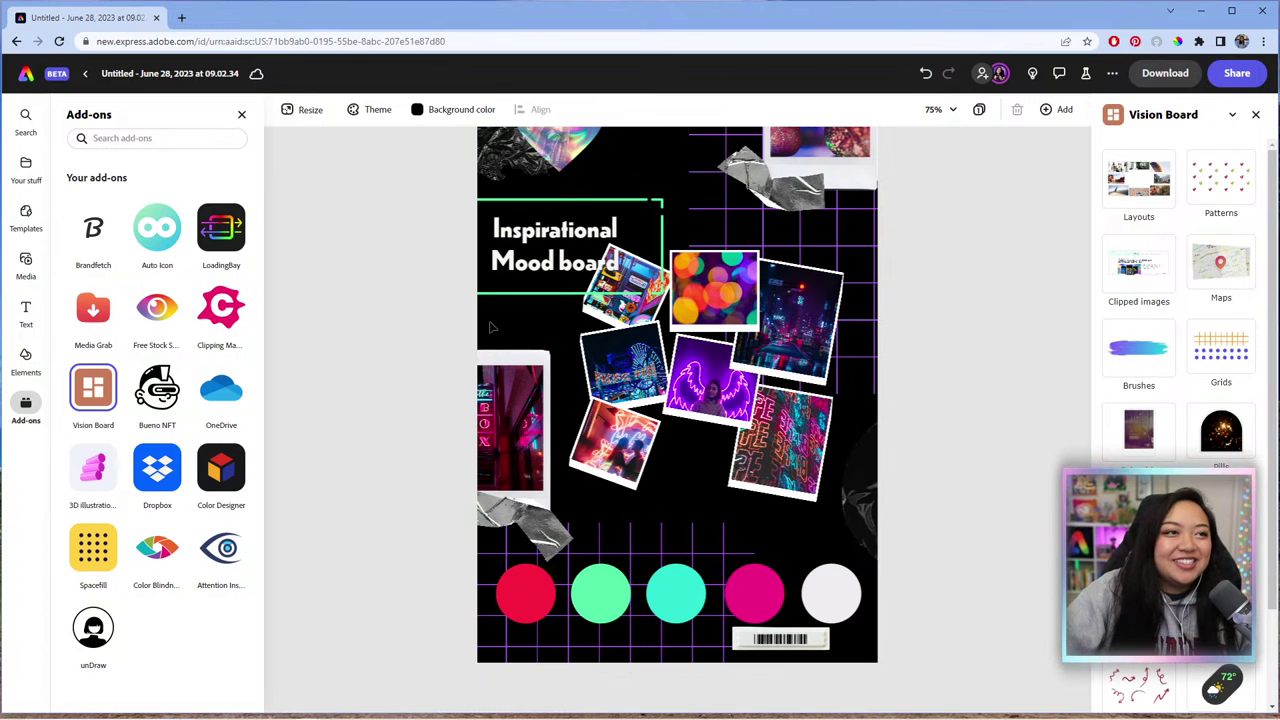
Step: Move the left polaroid and its tape up, and raise the row of color circles slightly
left_click_drag(510, 430, 510, 395)
left_click_drag(490, 505, 479, 477)
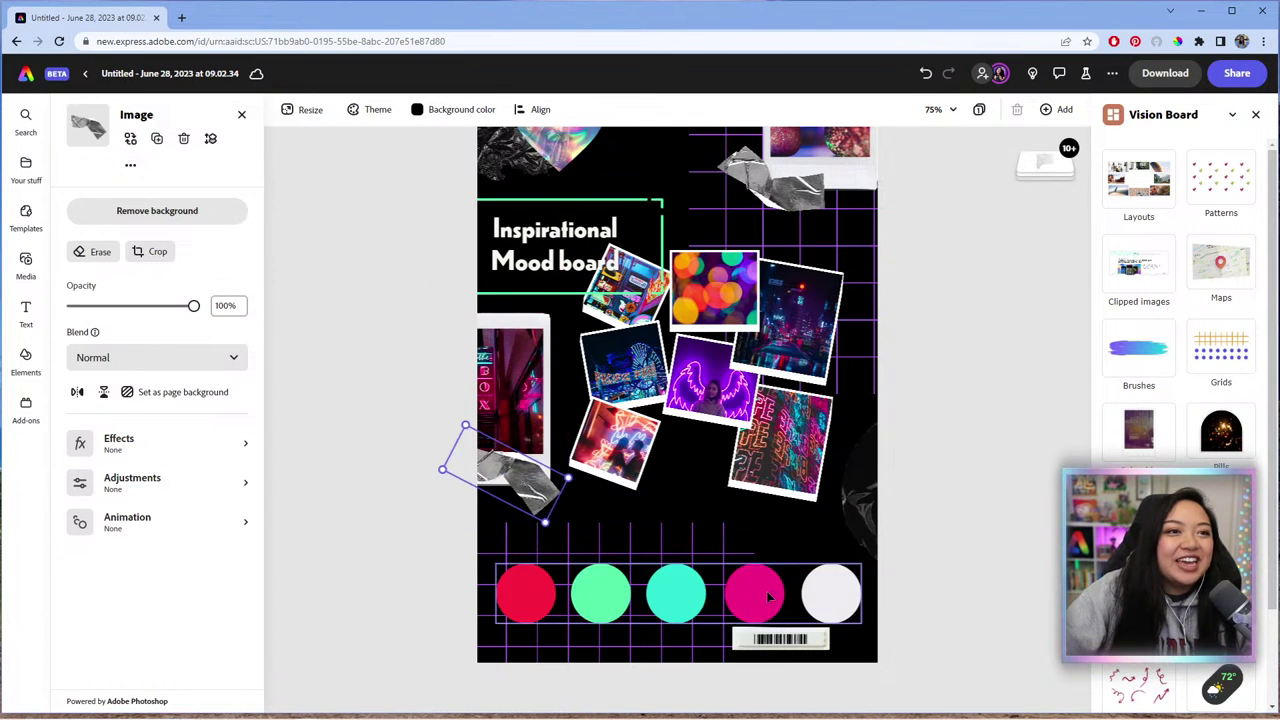
left_click_drag(782, 601, 775, 586)
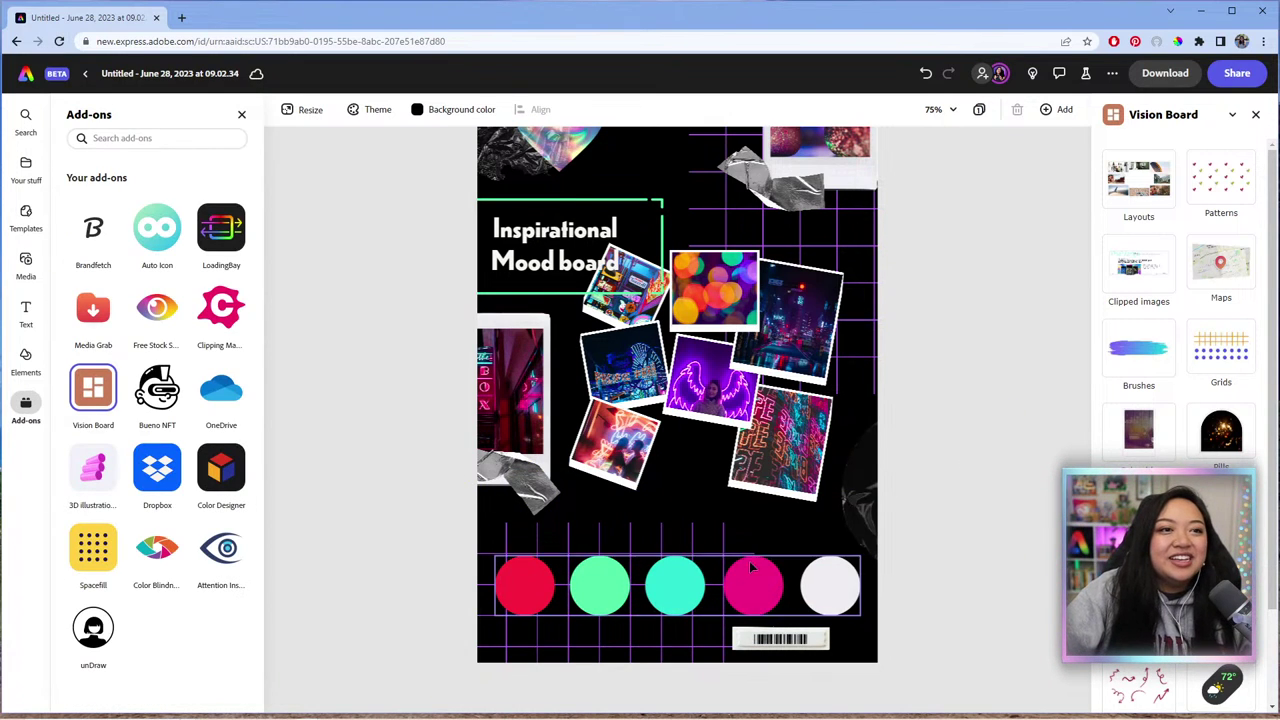
Step: Select the color-circle group and open the Vision Board add-on's Colors category with the Palette type
left_click(798, 600)
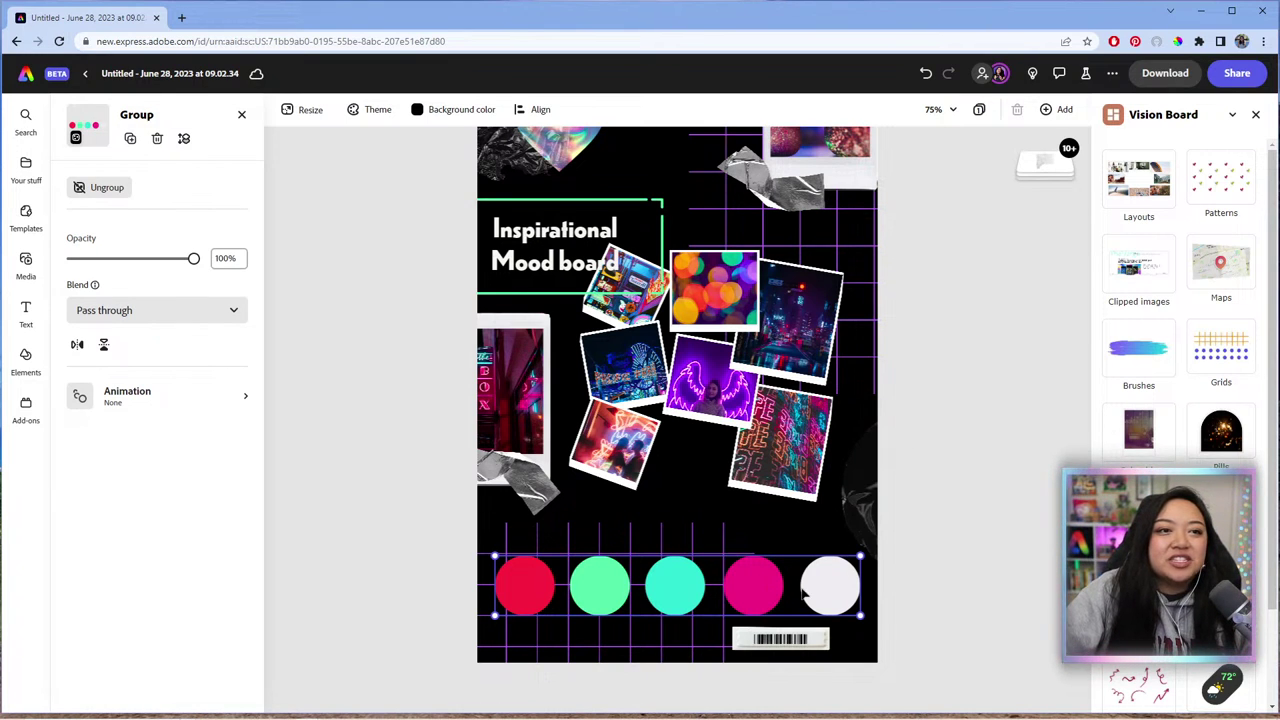
scroll(1151, 343, "down", 2)
scroll(1155, 344, "up", 2)
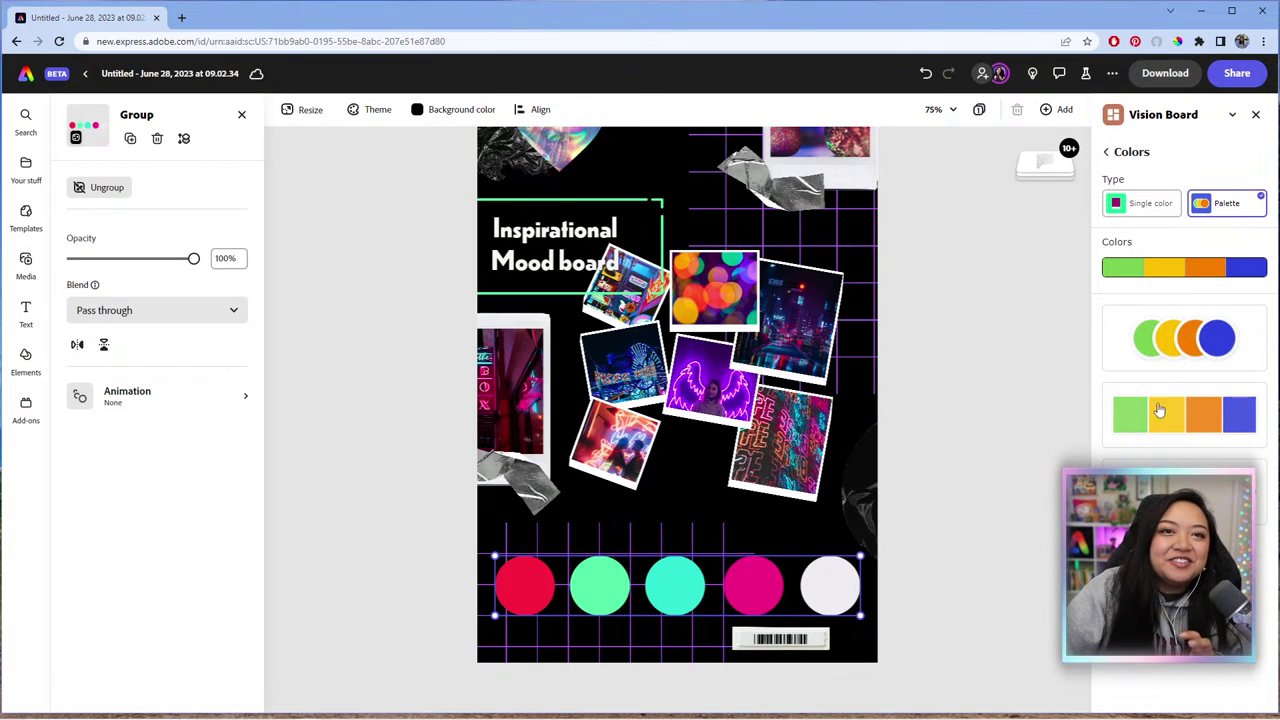
Step: Try the overlapping-circles palette graphic on the page and delete it
left_click(1167, 345)
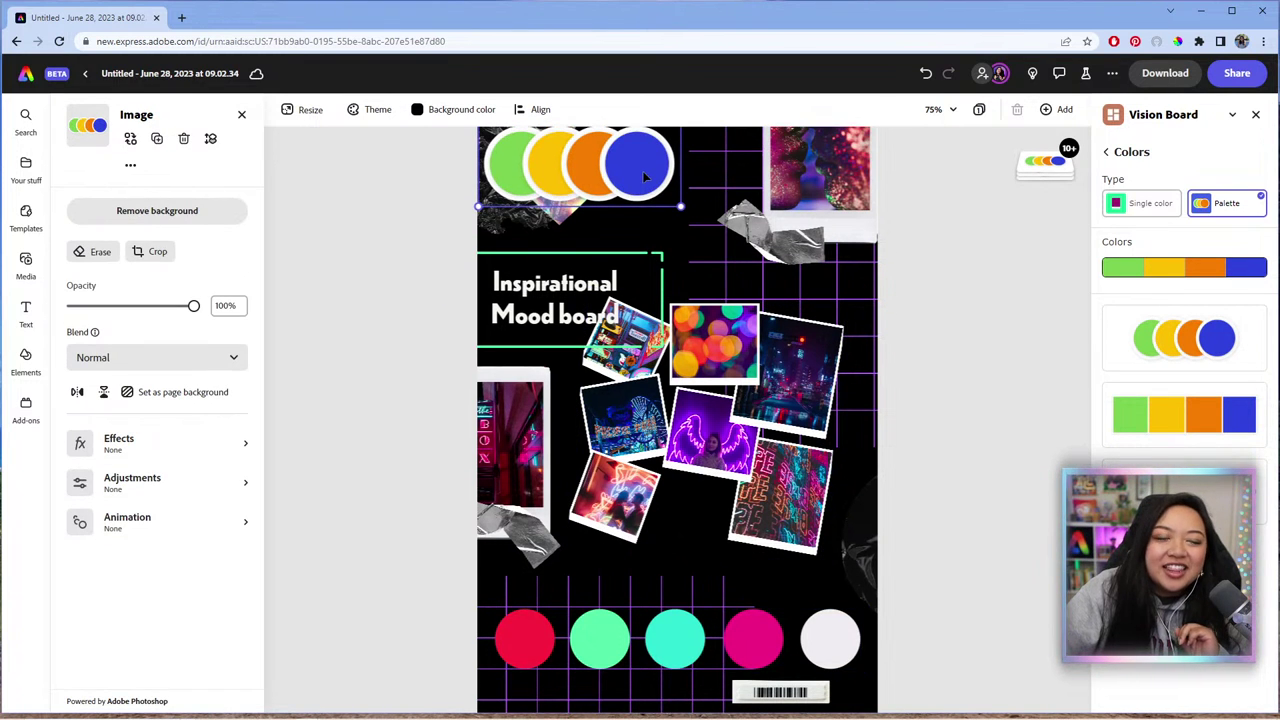
left_click_drag(644, 176, 671, 224)
key("Delete")
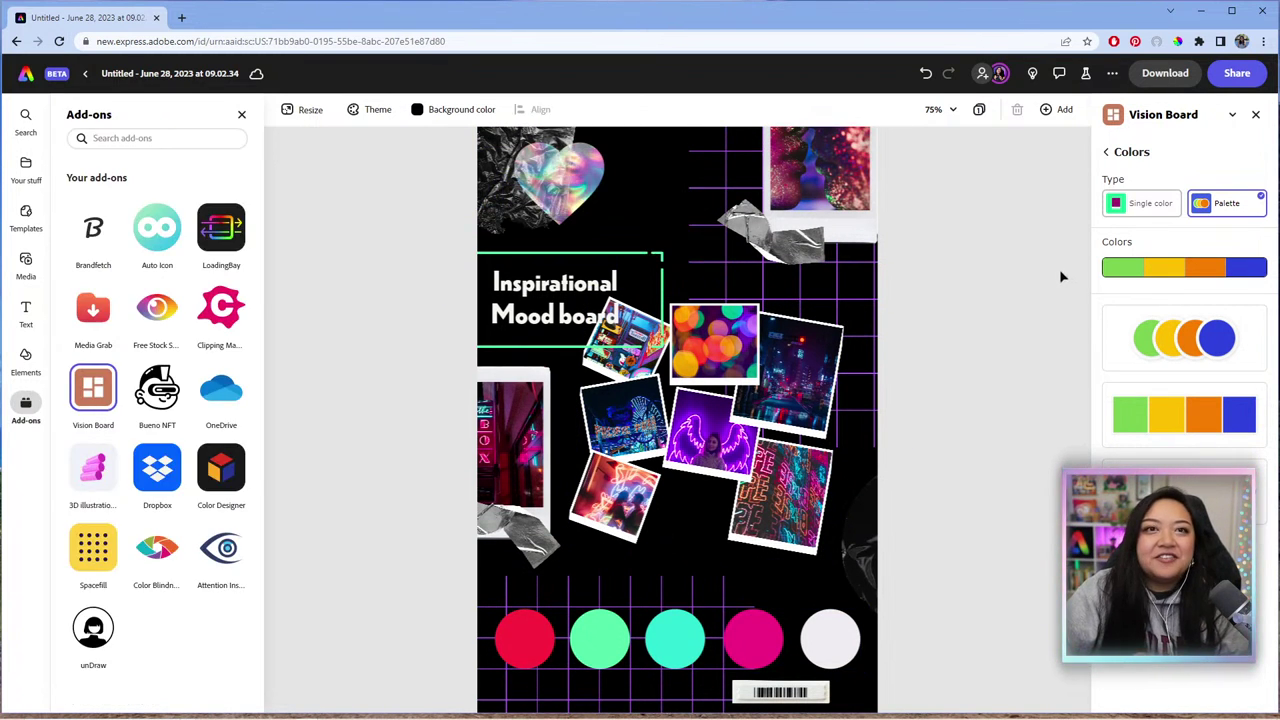
Step: Sample the first palette color as blue (74, 125, 253) from the bokeh photo and the second as pink (214, 78, 159) from the lower-right neon photo
left_click(1124, 269)
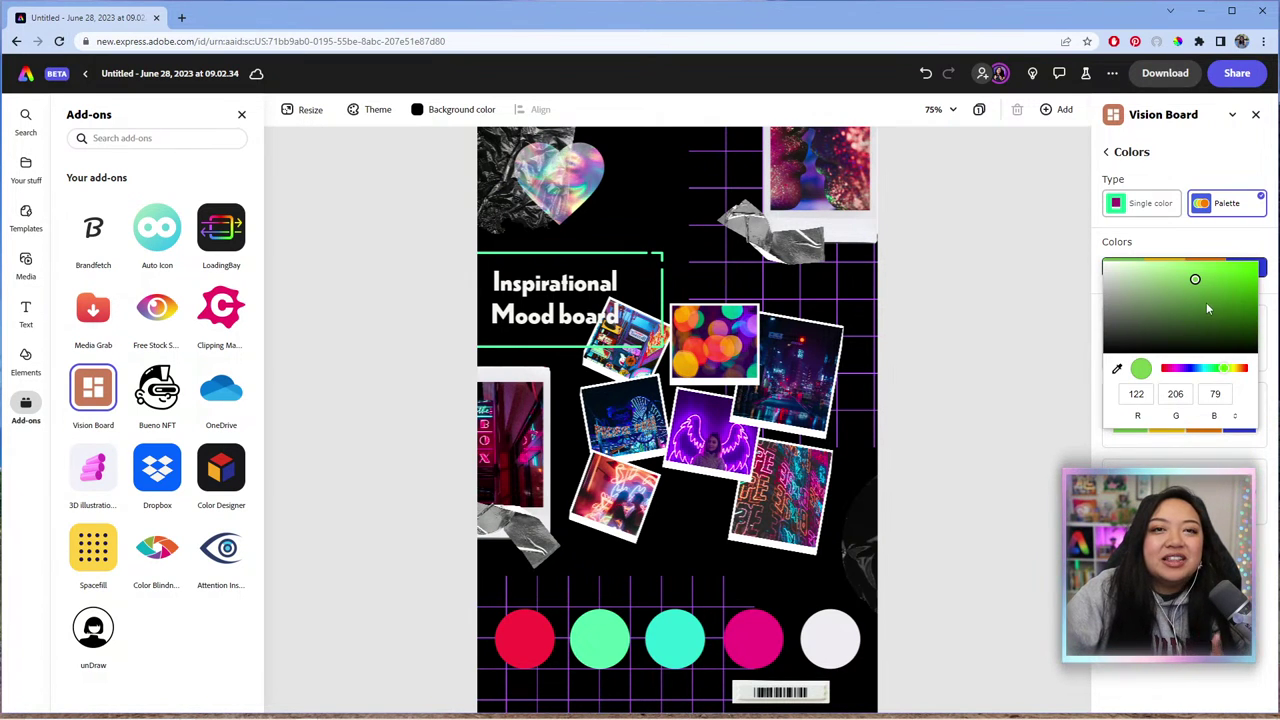
left_click(1117, 370)
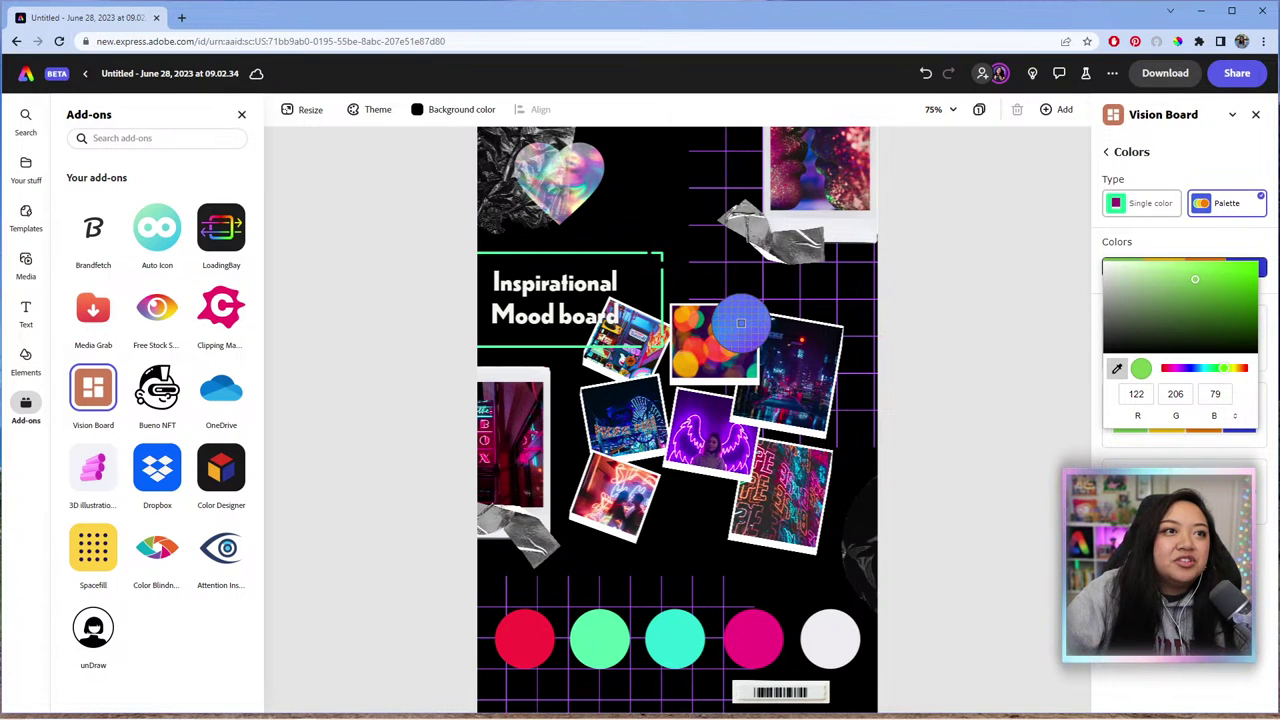
left_click(740, 323)
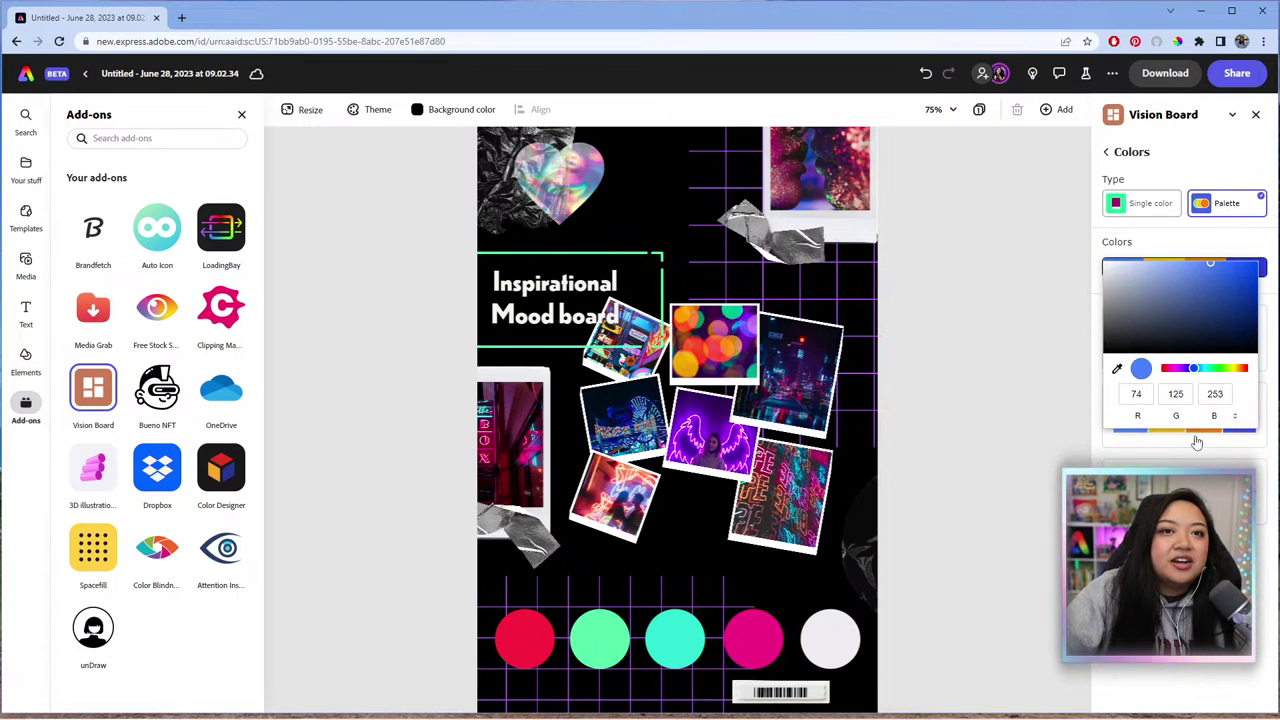
key("Escape")
left_click(1166, 275)
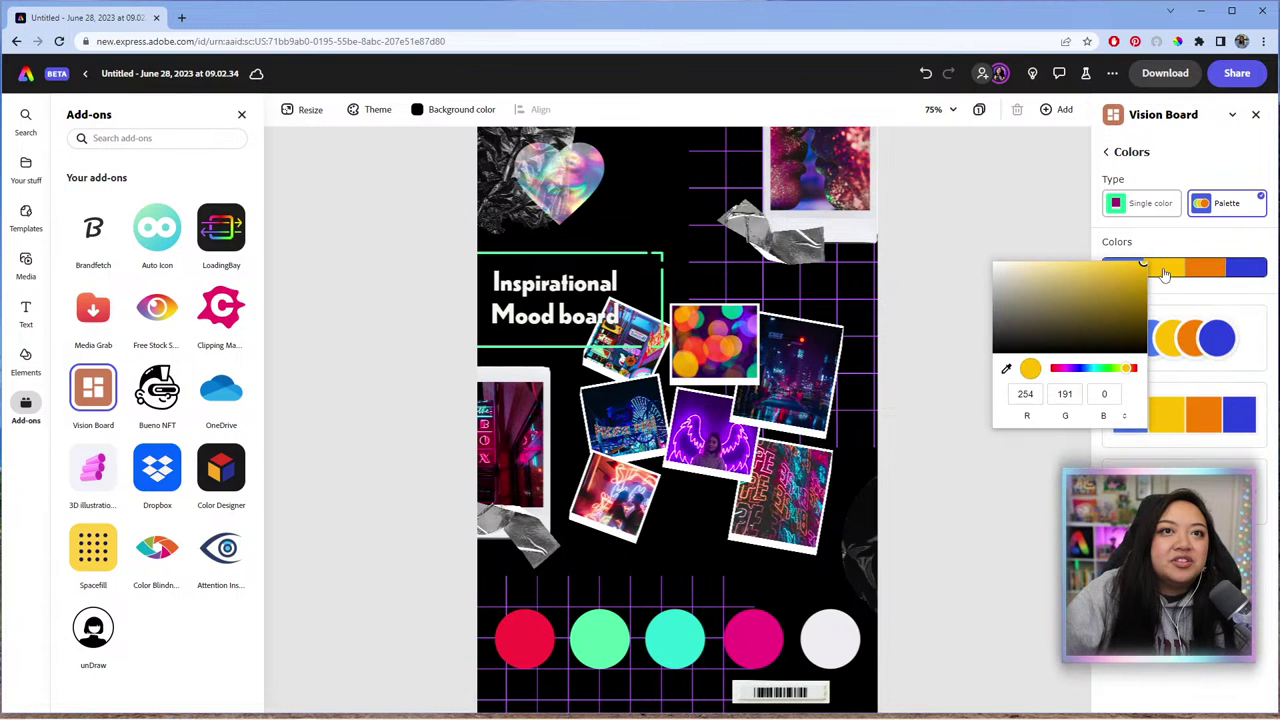
left_click(1005, 368)
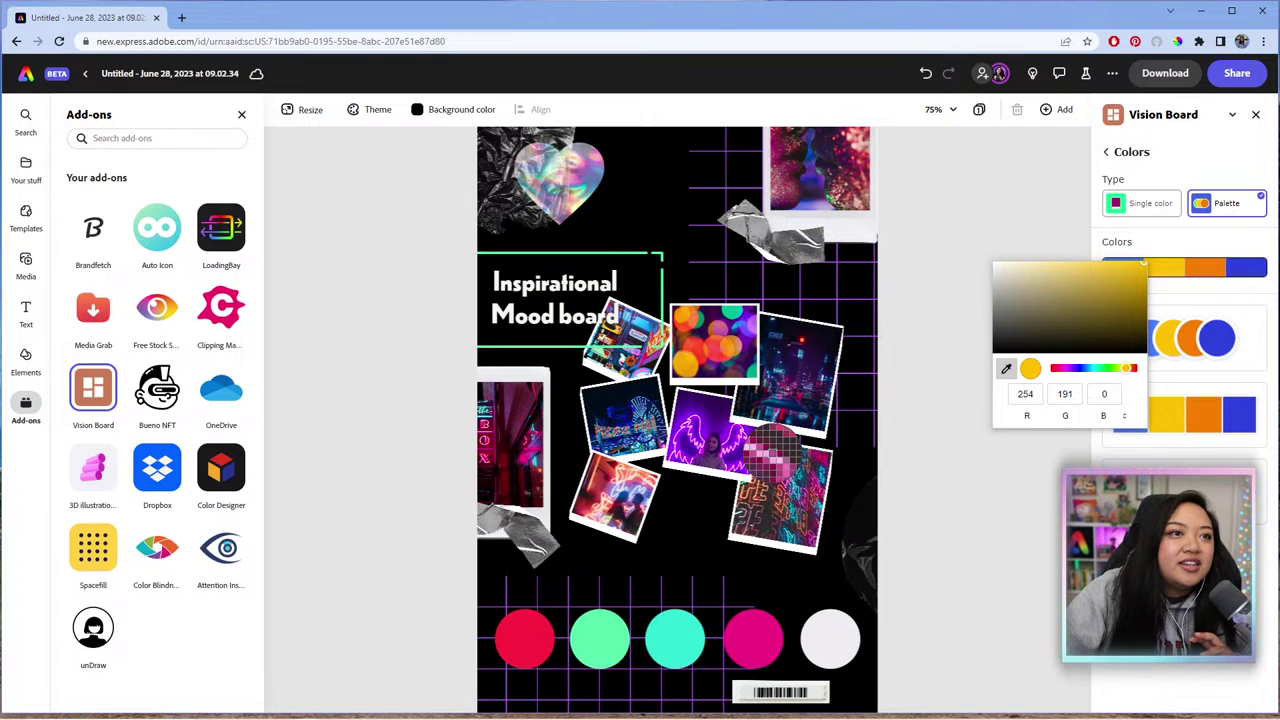
left_click(765, 458)
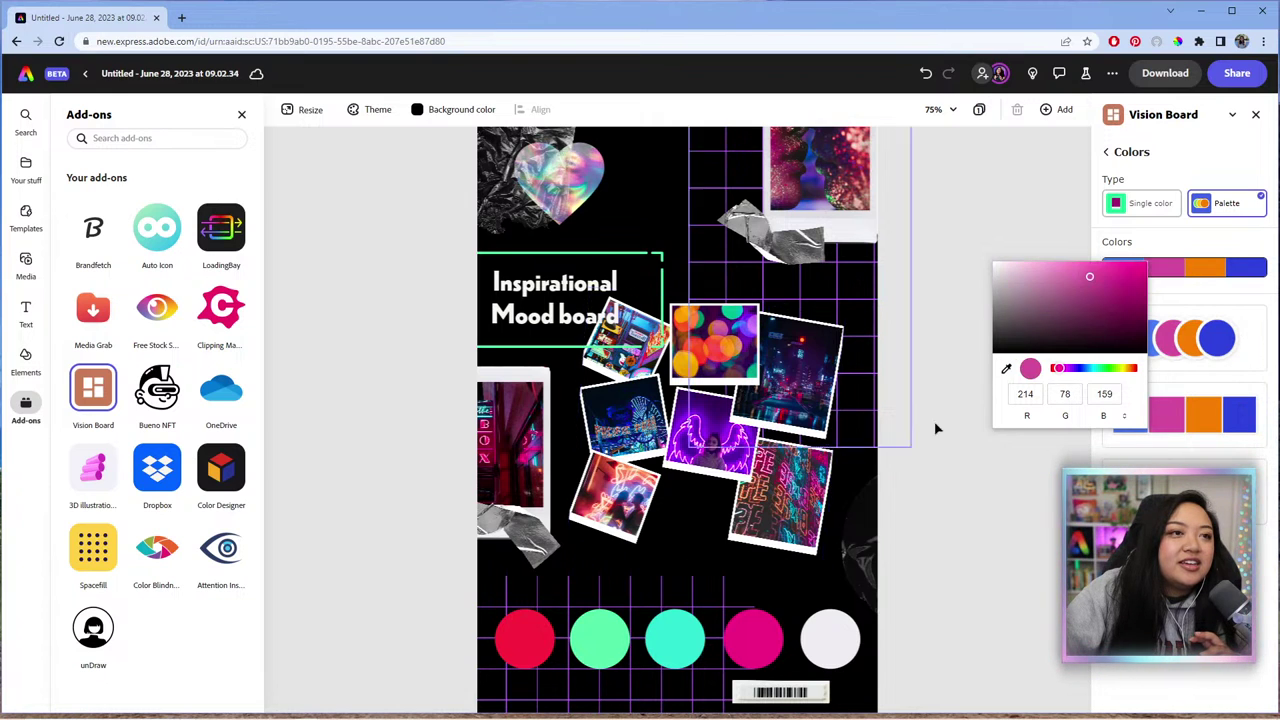
Step: Replace the third palette color with purple and the fourth with orange, both sampled from the bokeh photo
left_click(1203, 272)
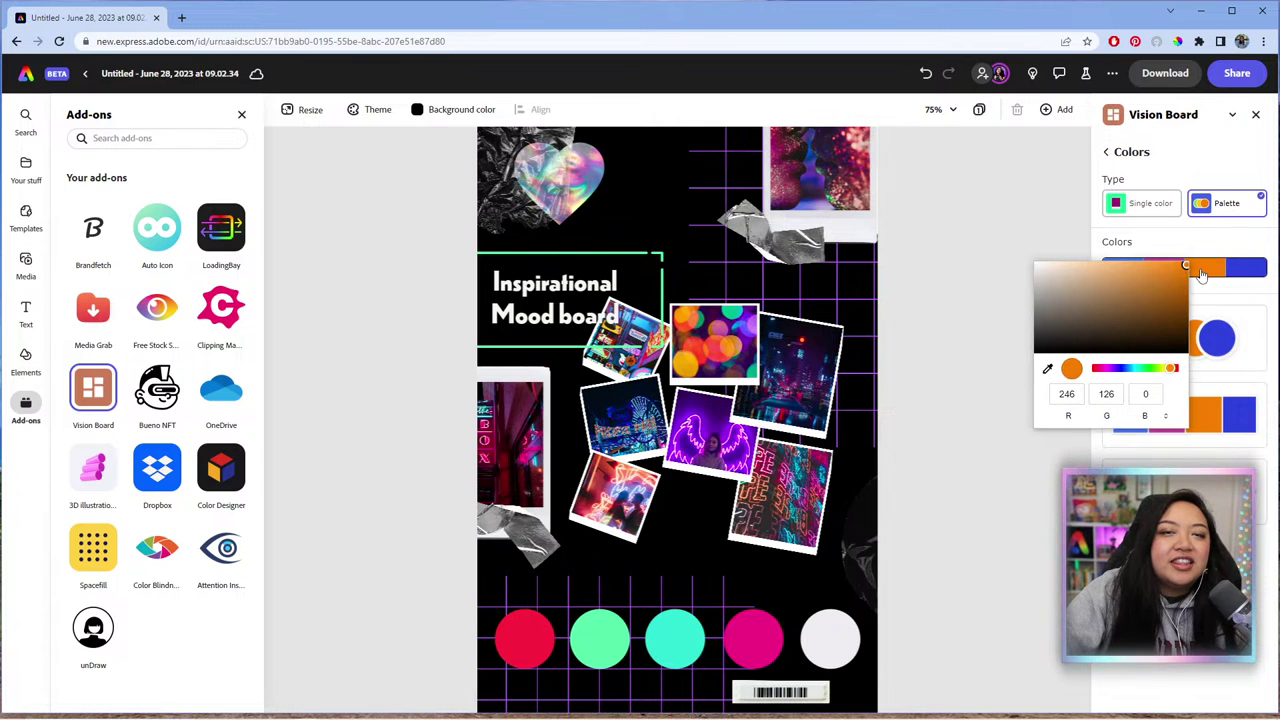
left_click(1048, 369)
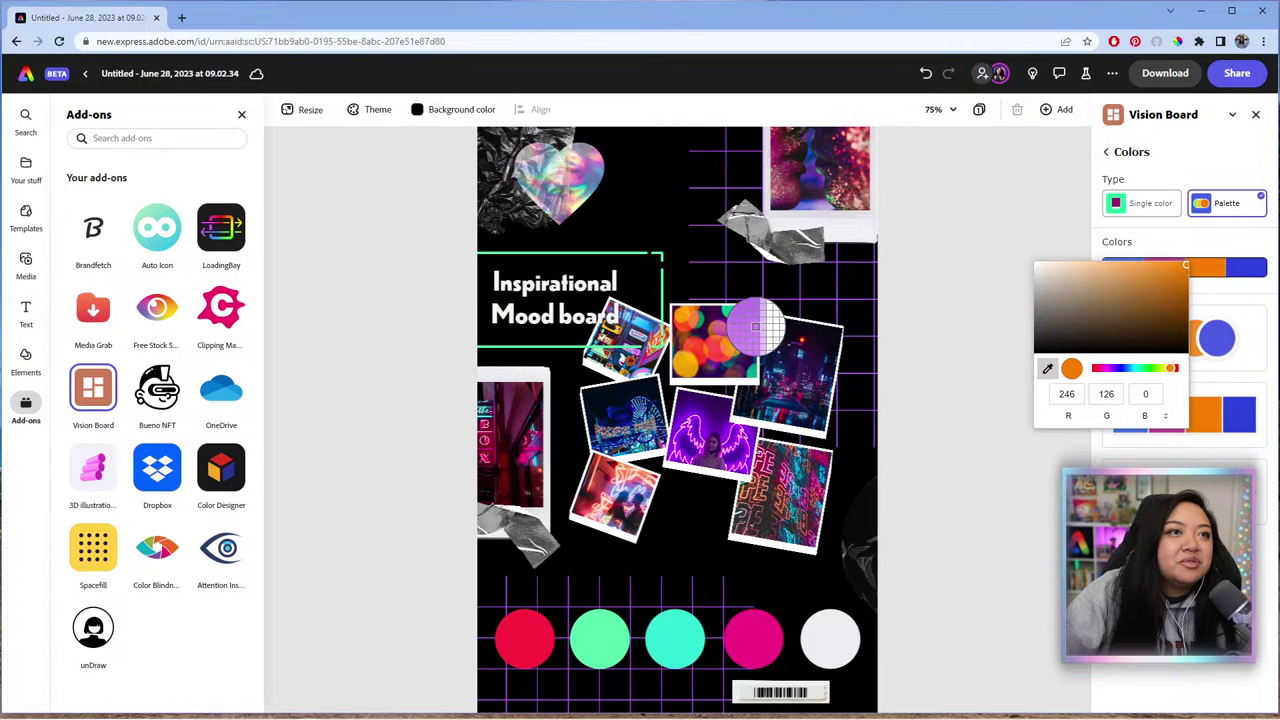
left_click(752, 327)
left_click(1240, 272)
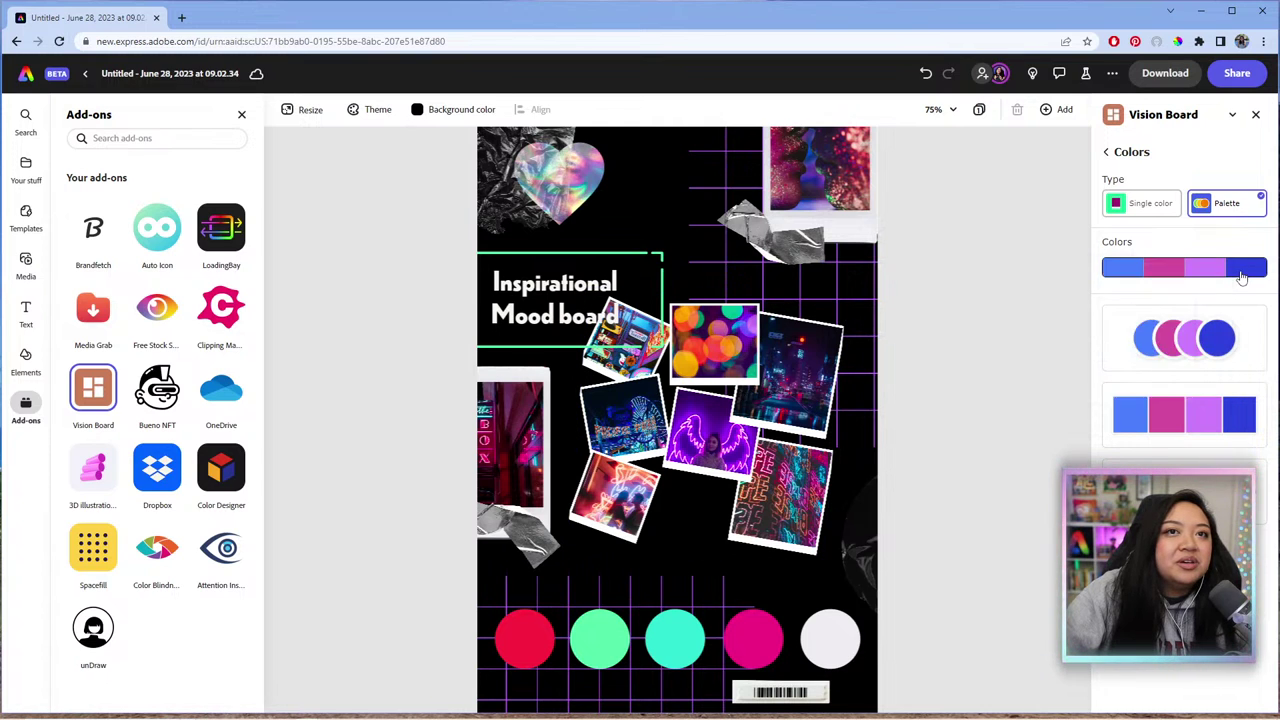
left_click(1088, 369)
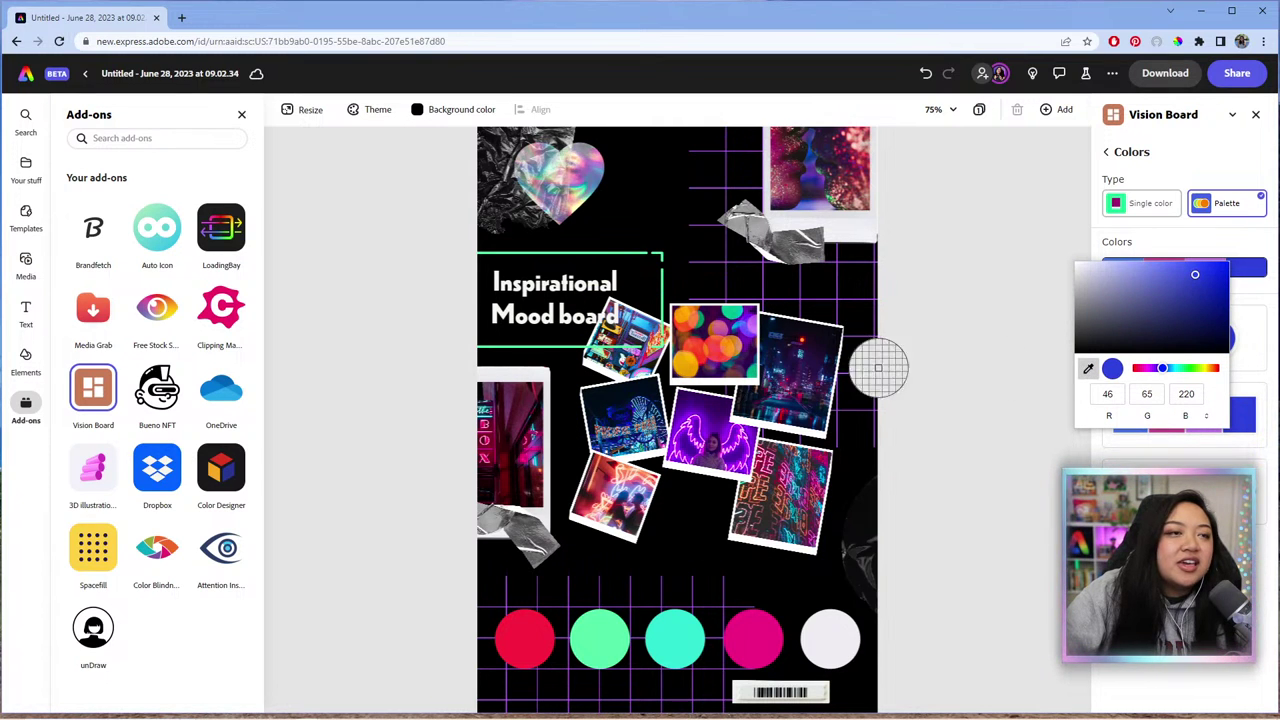
left_click(724, 341)
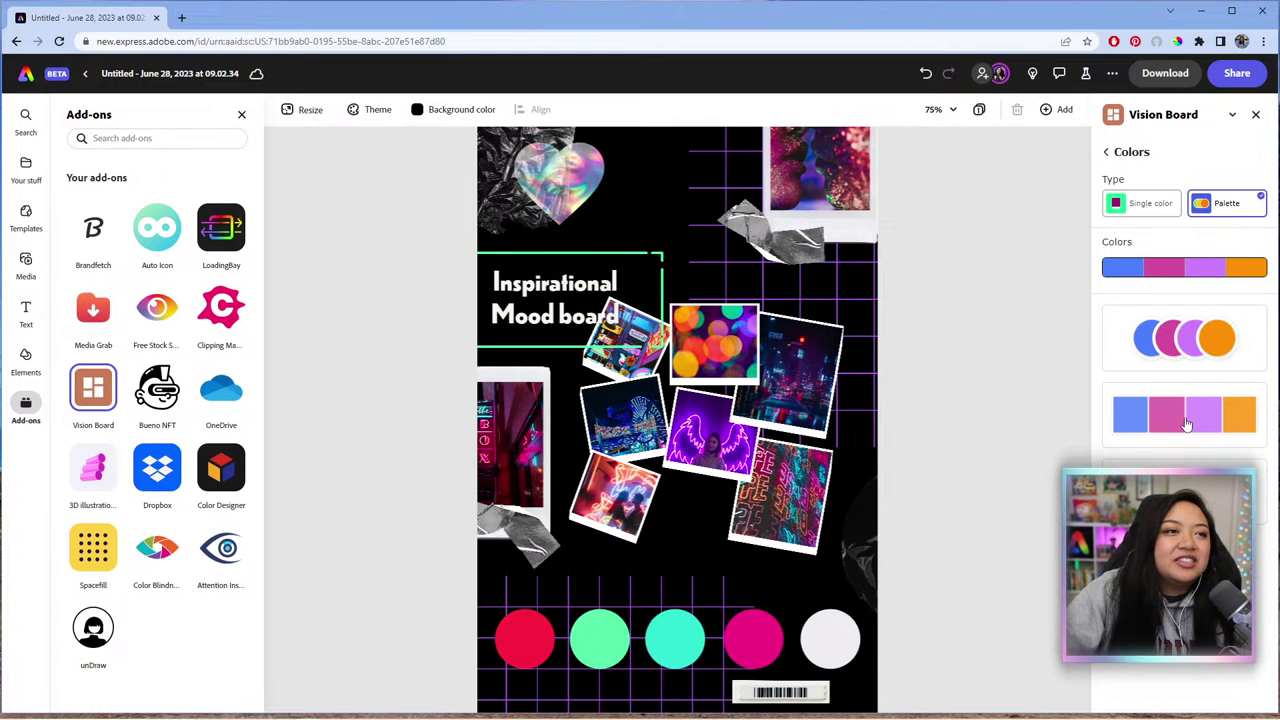
Step: Swap the row of color circles for the four-block palette strip and move the barcode label to the left side of the lower grid
left_click_drag(1188, 418, 656, 543)
left_click(800, 655)
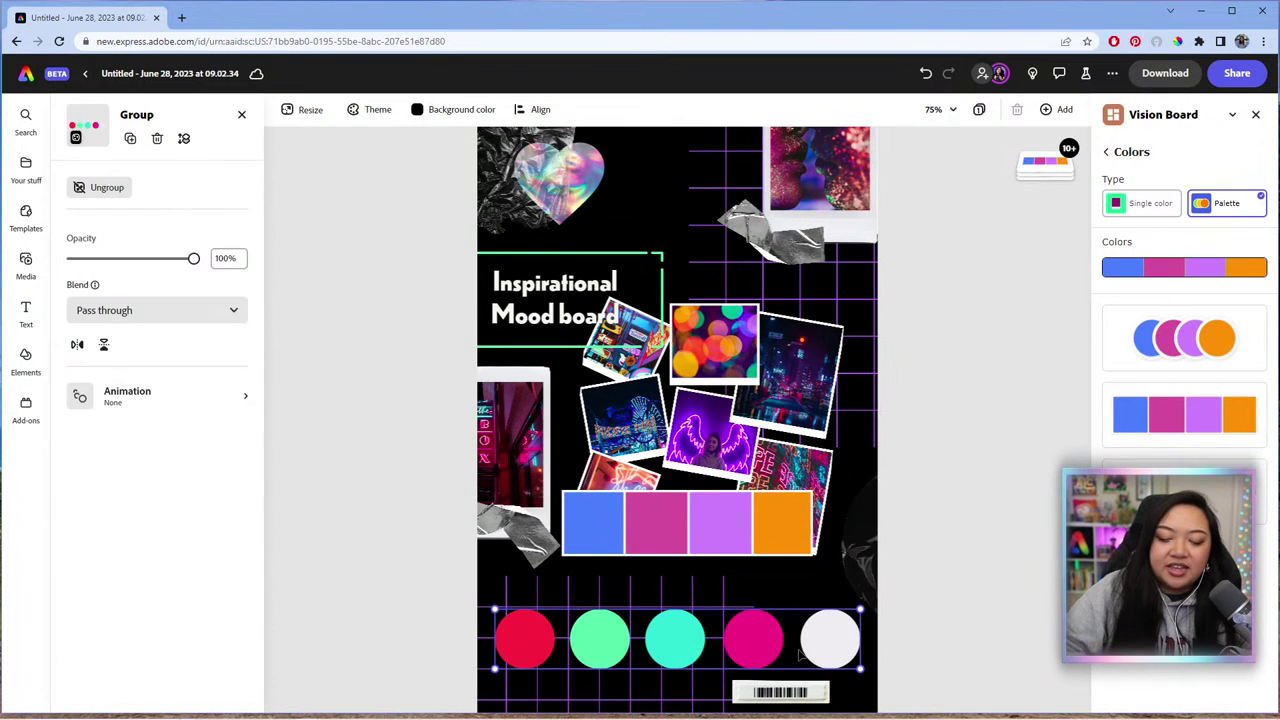
key("Delete")
left_click_drag(815, 691, 584, 660)
Step: Rotate the palette strip to vertical and place it partly off the page at the lower right edge, with blue on top
left_click(725, 527)
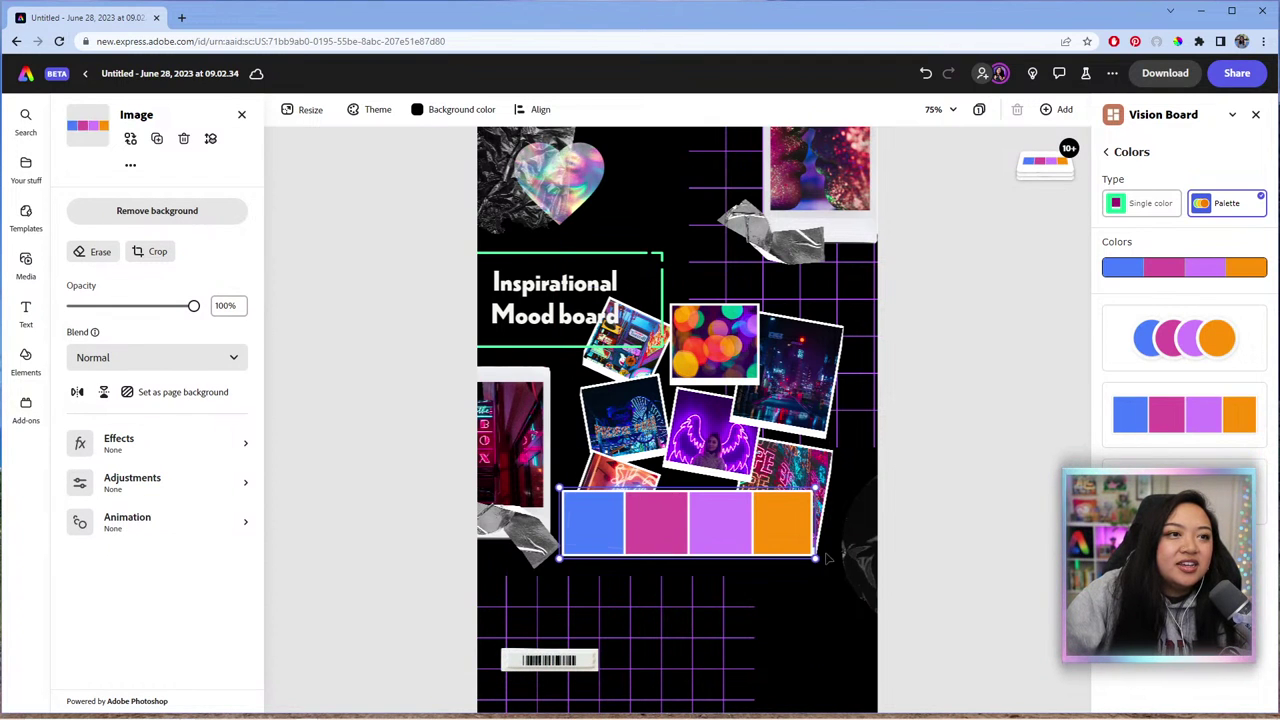
left_click_drag(818, 560, 651, 651)
left_click_drag(730, 546, 866, 614)
mouse_move(828, 476)
left_mouse_down()
mouse_move(804, 382)
mouse_move(833, 472)
left_mouse_up()
mouse_move(858, 585)
left_mouse_down()
mouse_move(867, 593)
mouse_move(864, 545)
mouse_move(862, 581)
left_mouse_up()
left_click(938, 444)
Step: Nudge the photo collage slightly down and to the left
mouse_move(707, 406)
left_mouse_down()
mouse_move(682, 448)
mouse_move(695, 427)
left_mouse_up()
scroll(938, 337, "up", 1)
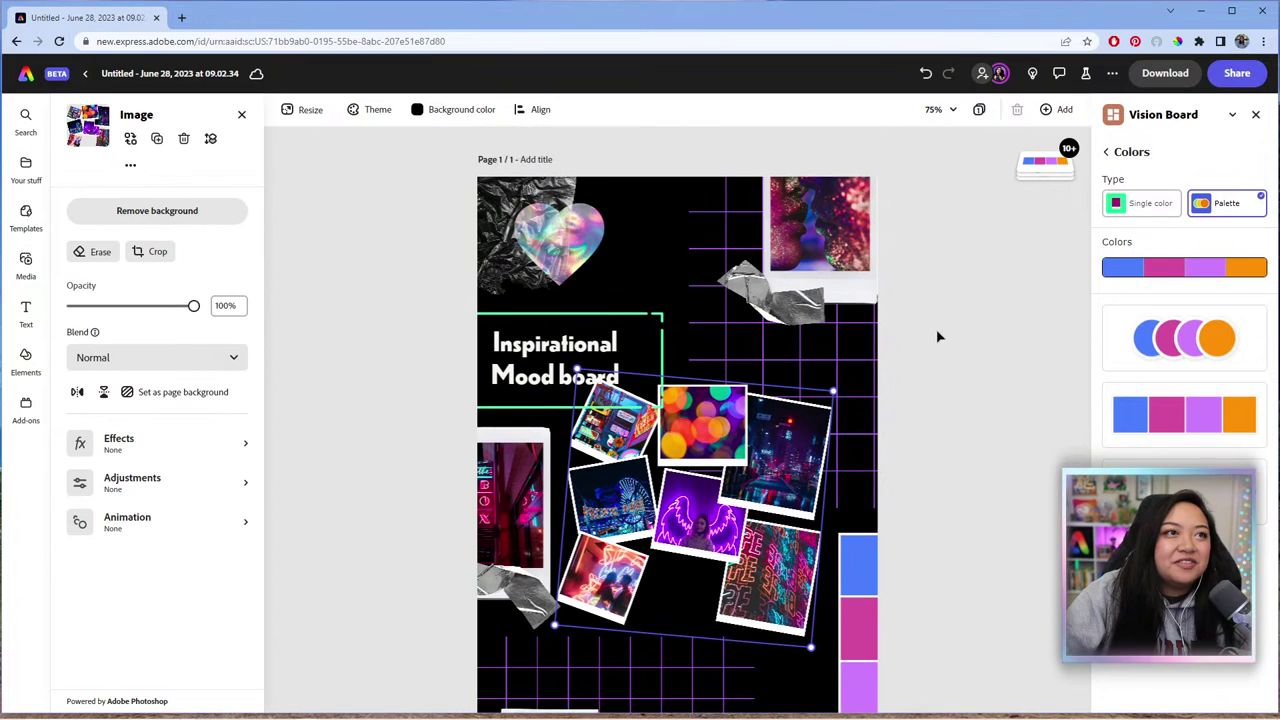
left_click(934, 336)
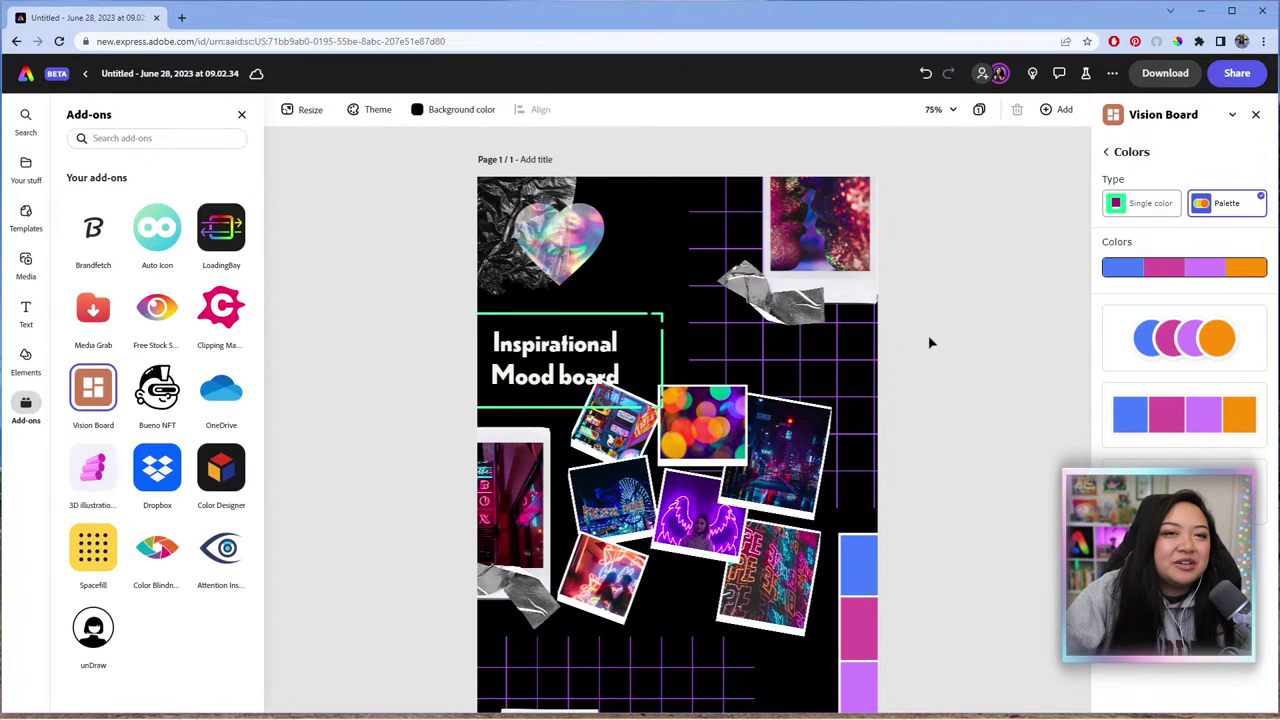
Step: Switch the add-on's color type to Single color, try the magenta circle on the page and delete it
left_click(1150, 205)
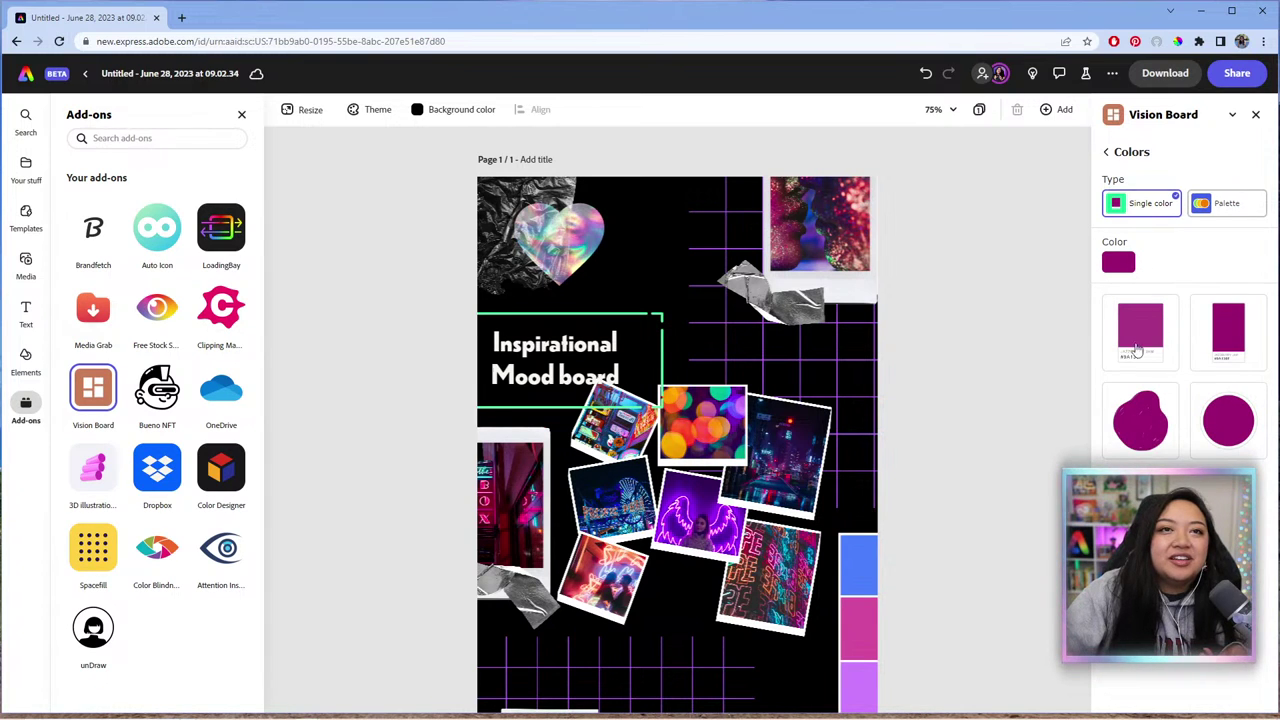
left_click(1229, 420)
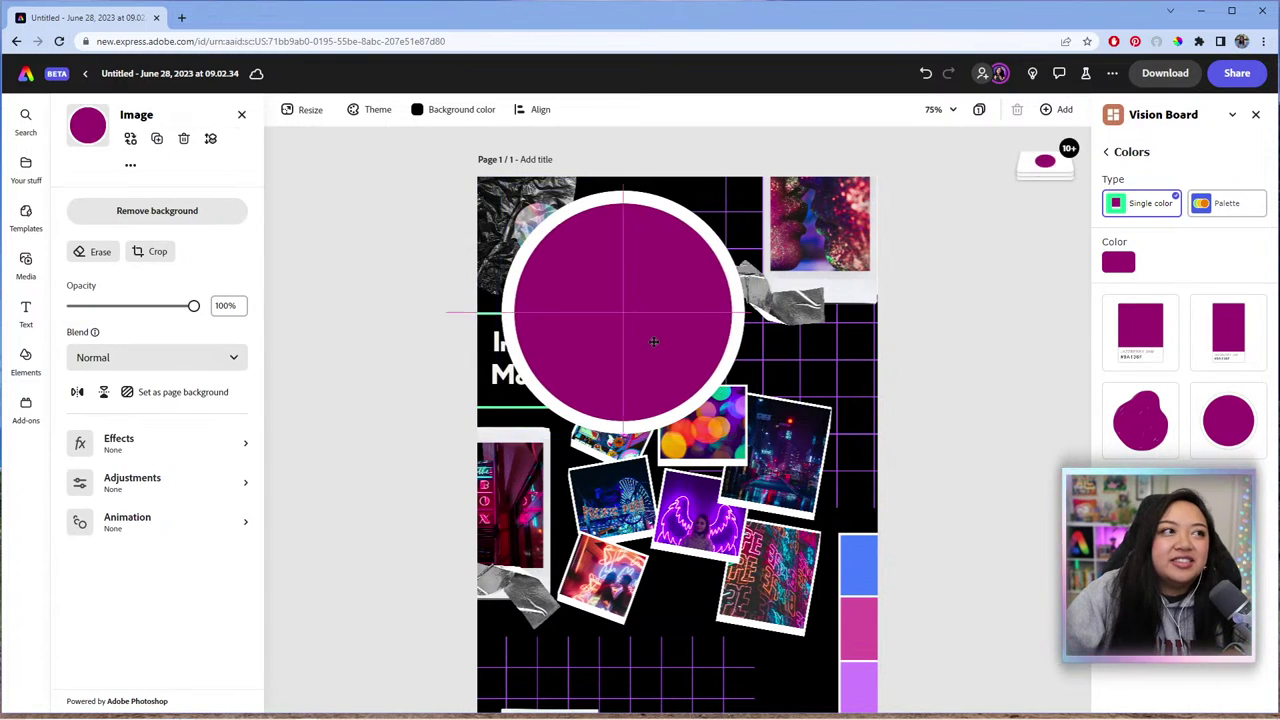
key("Delete")
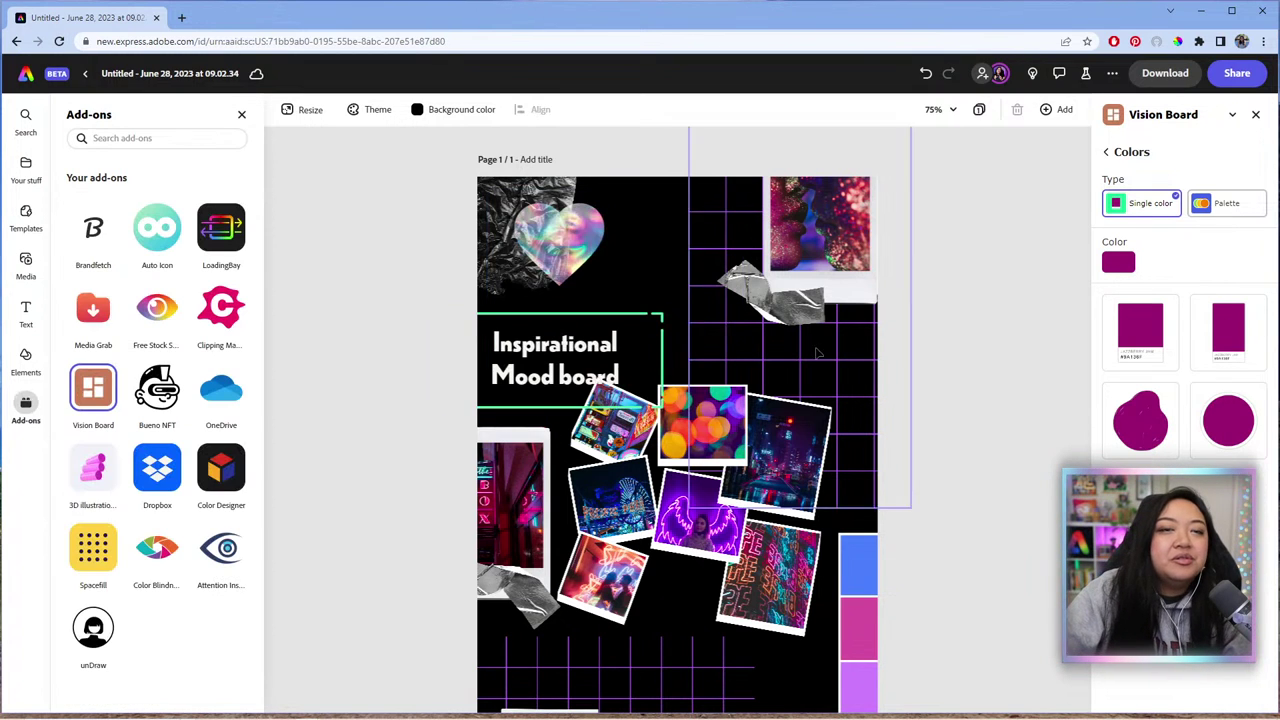
Step: Try the magenta brushed blob at a smaller size beside the heart and delete it
left_click(1140, 420)
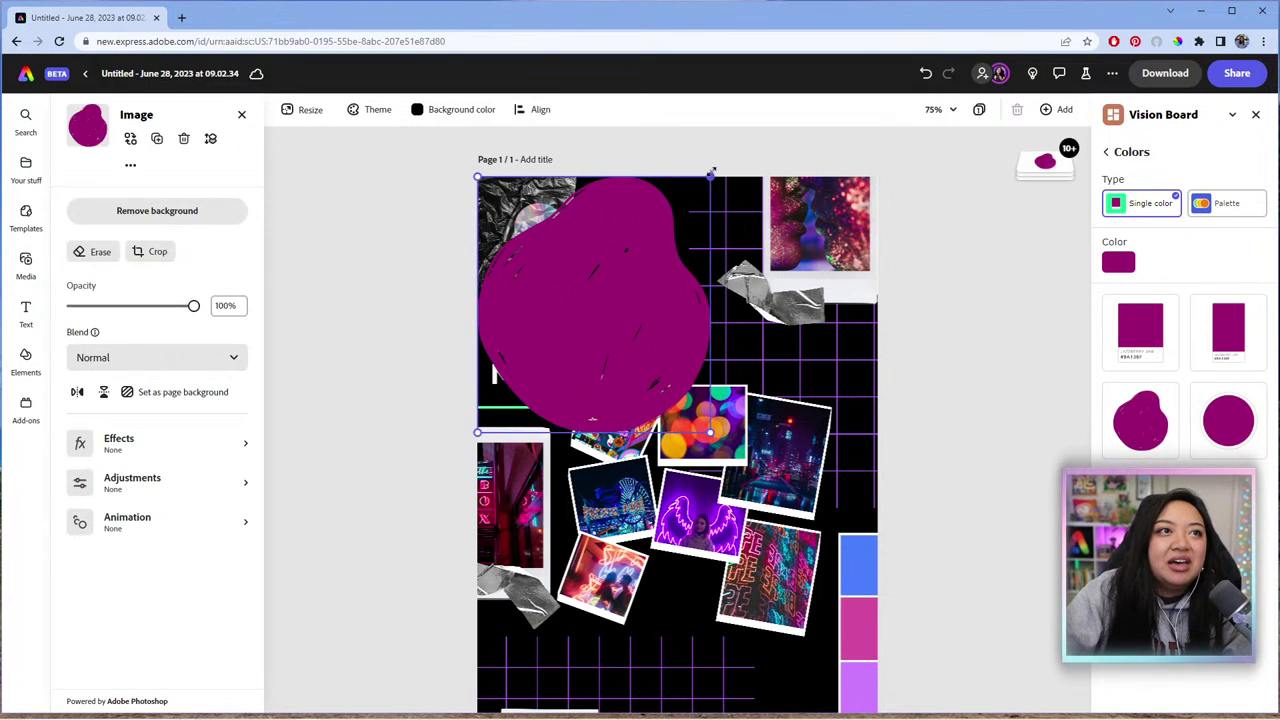
left_click_drag(710, 177, 606, 288)
left_click_drag(577, 342, 671, 289)
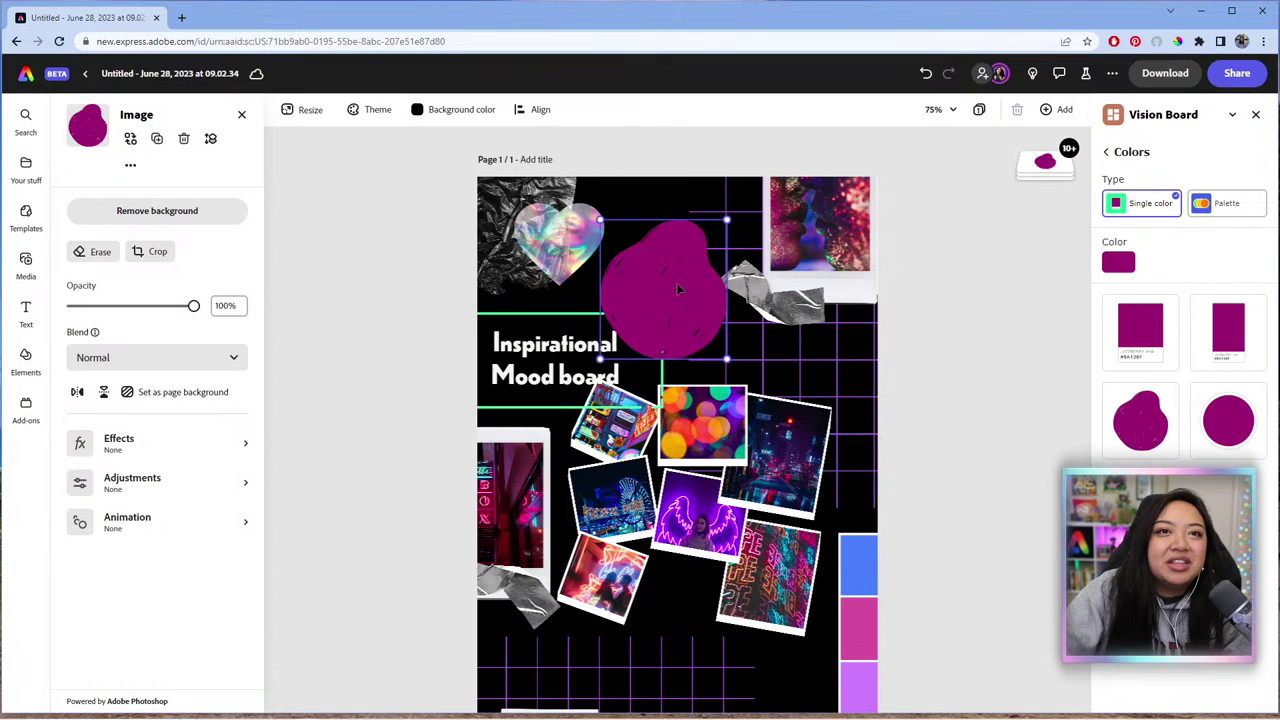
key("Delete")
Step: Add the squarer magenta color card, Jazzberry Jam #9A136F, shrink it and position it beside the heart
left_click(1140, 330)
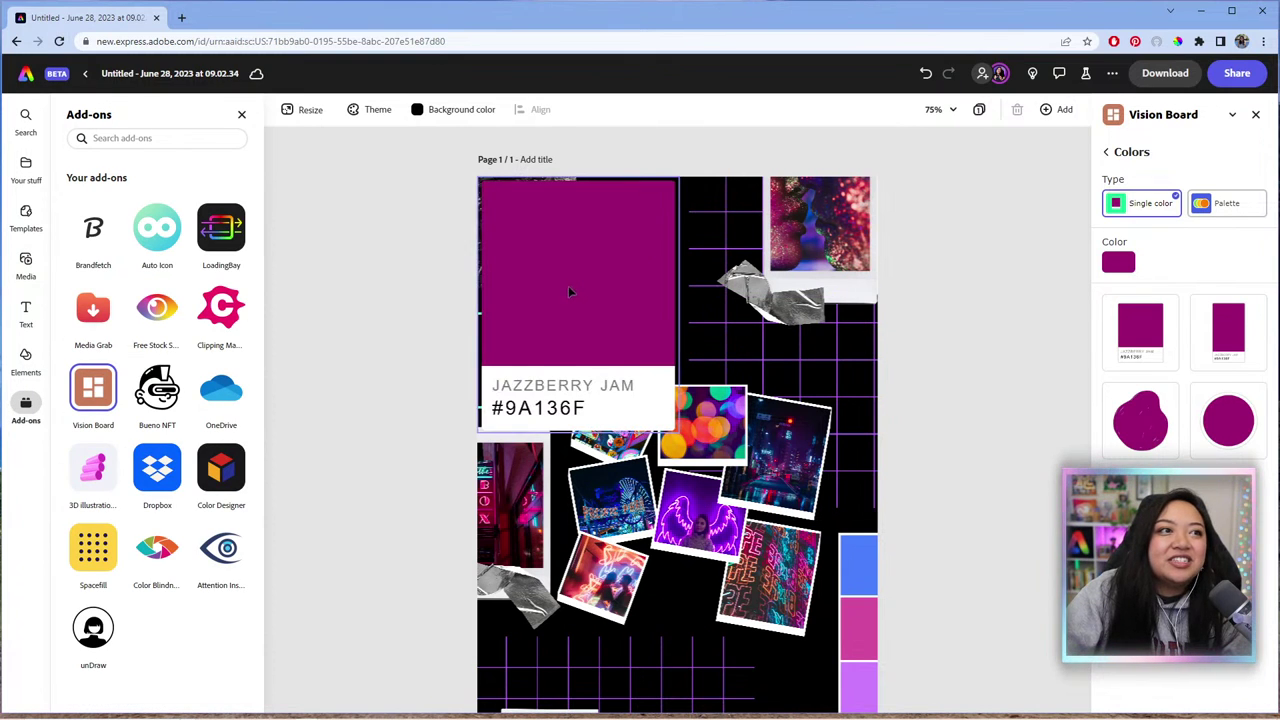
left_click_drag(568, 285, 678, 298)
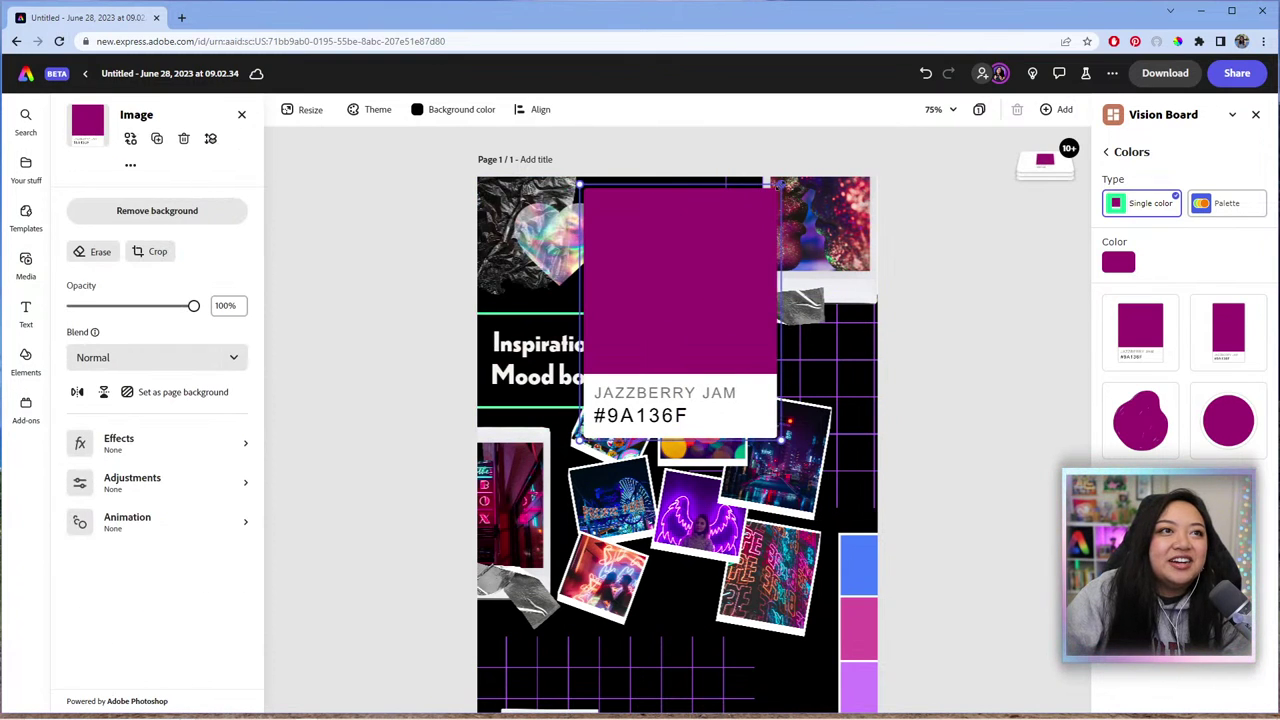
left_click_drag(781, 190, 731, 251)
left_click_drag(648, 299, 626, 267)
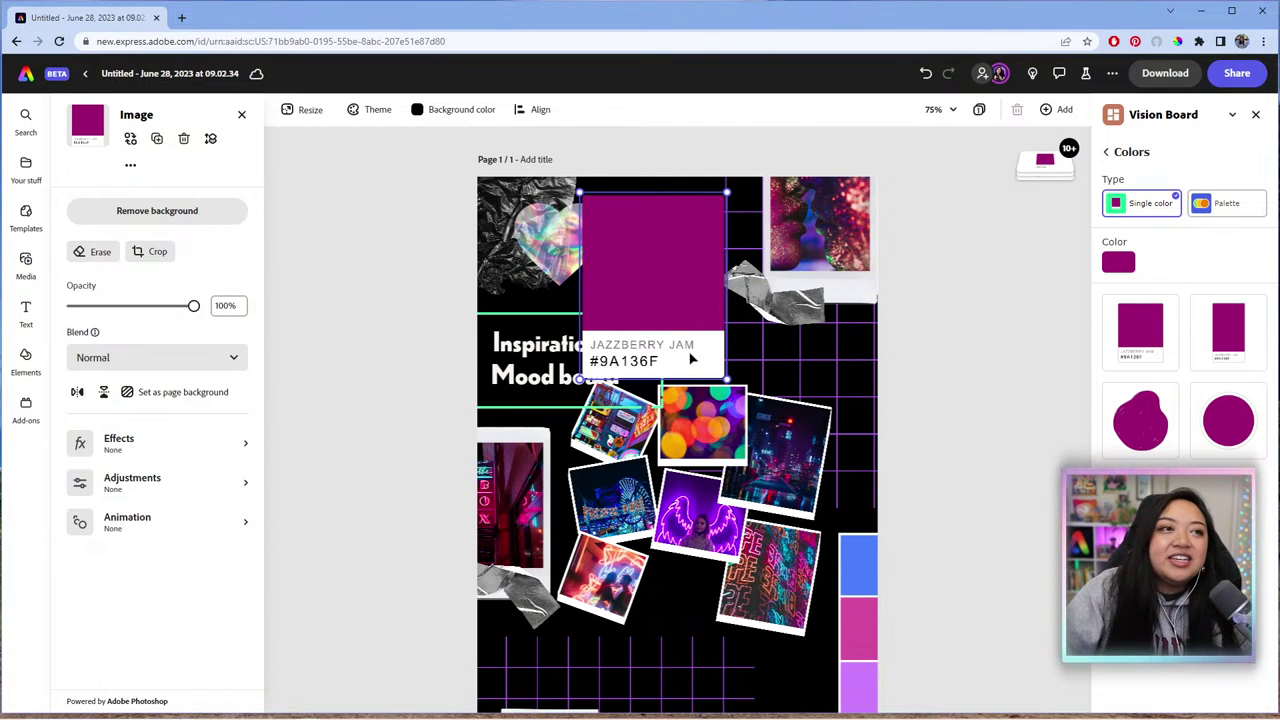
Step: Change the single color to bright cyan #39DEF3 and place the matching Picton Blue color card over the collage
left_click(1120, 263)
left_click(1201, 363)
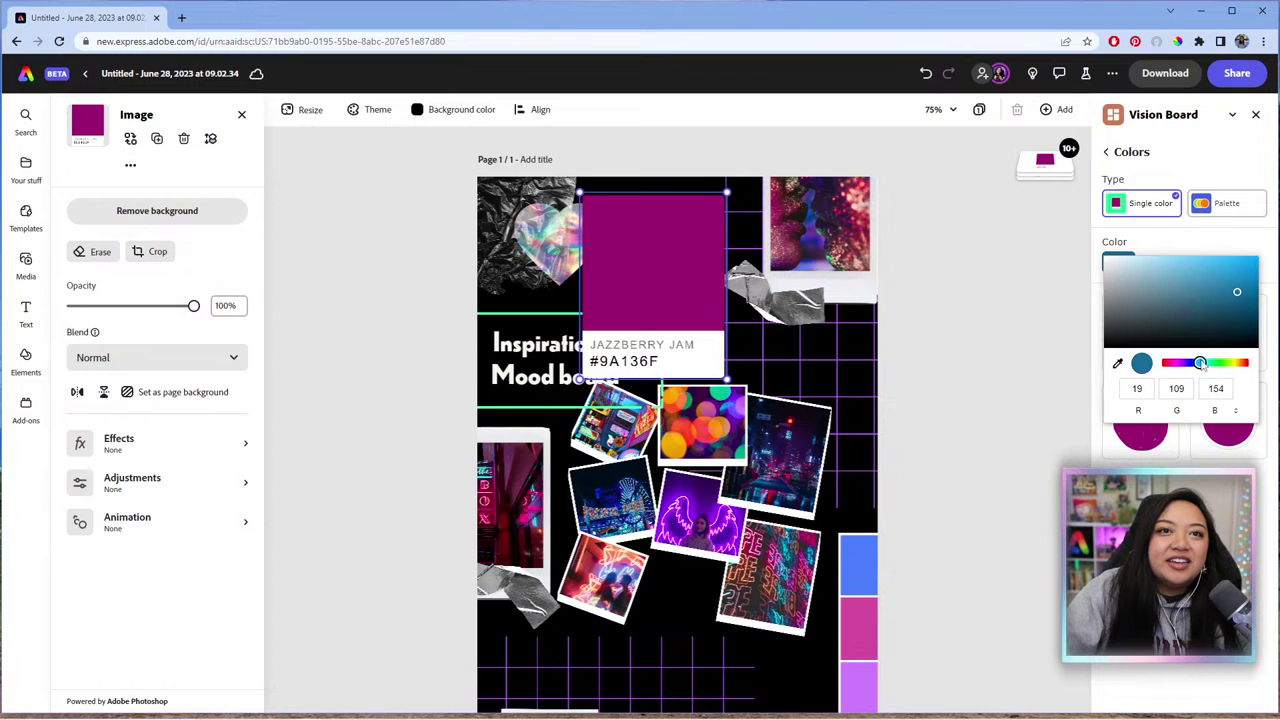
left_click_drag(1223, 307, 1221, 260)
left_click(1000, 272)
left_click_drag(1129, 329, 693, 419)
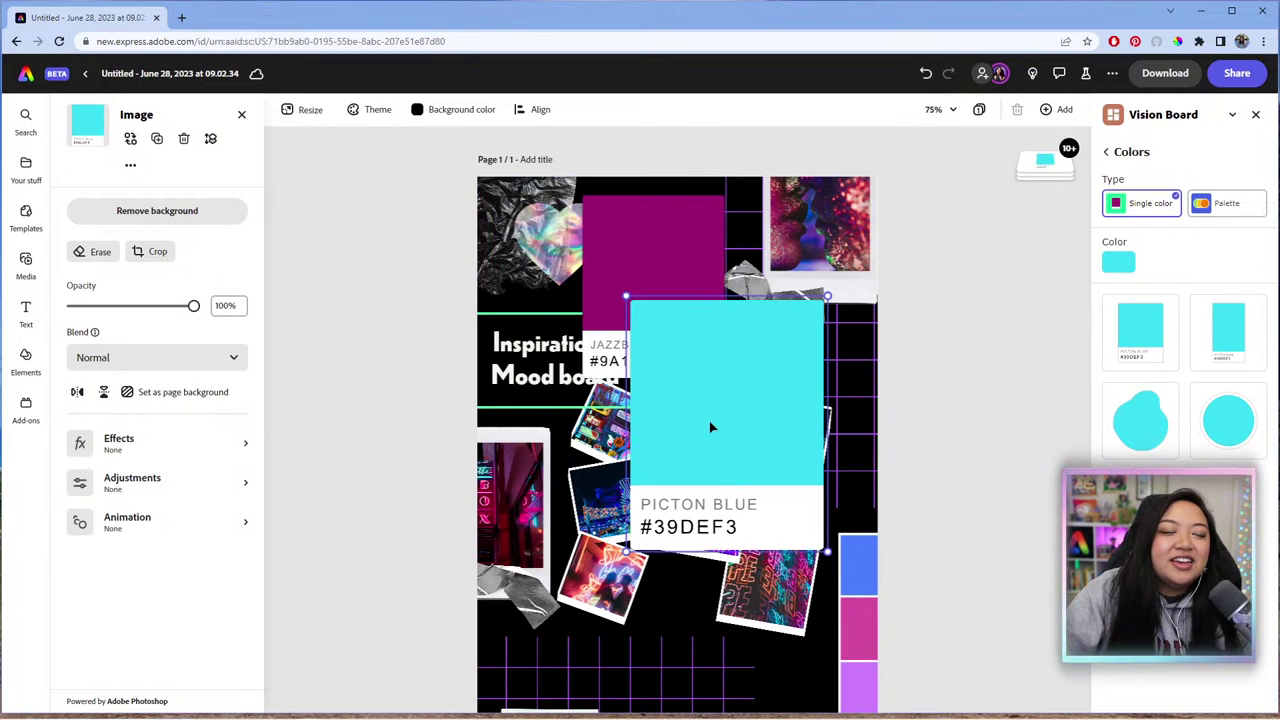
Step: Delete the magenta color card, try the cyan card higher on the page and delete it too
left_click(661, 255)
key("Delete")
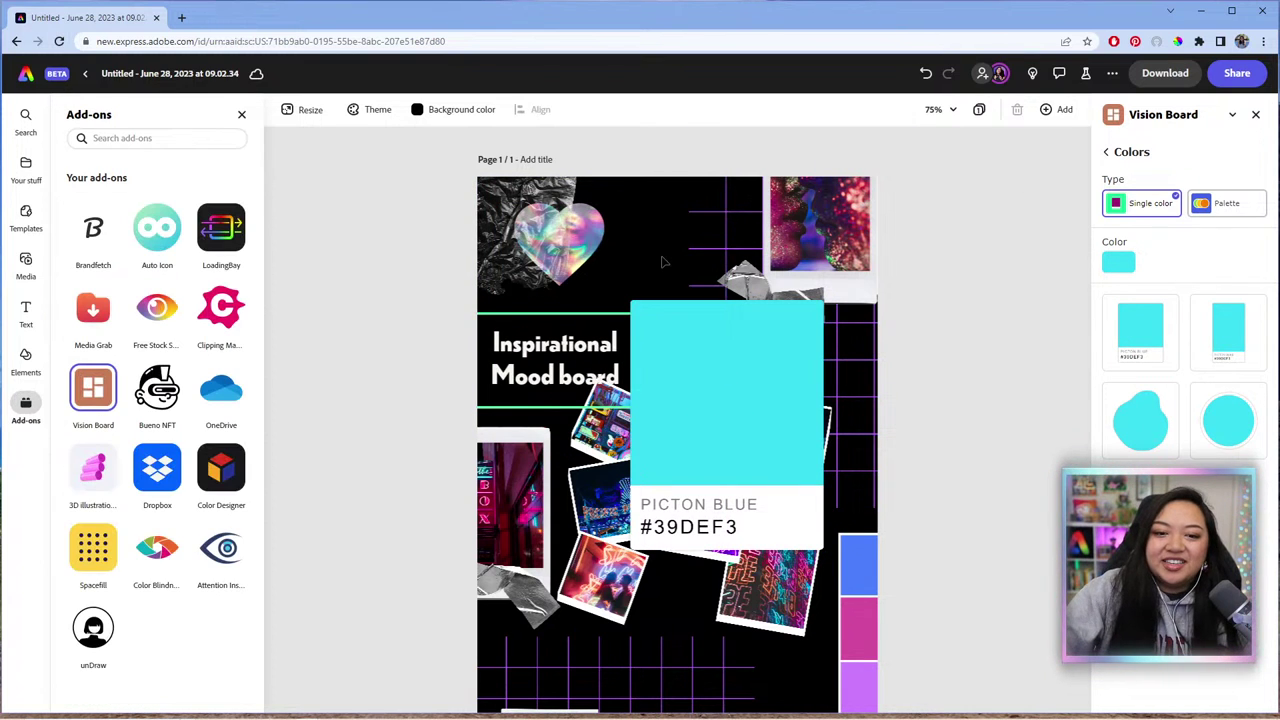
left_click_drag(766, 406, 723, 320)
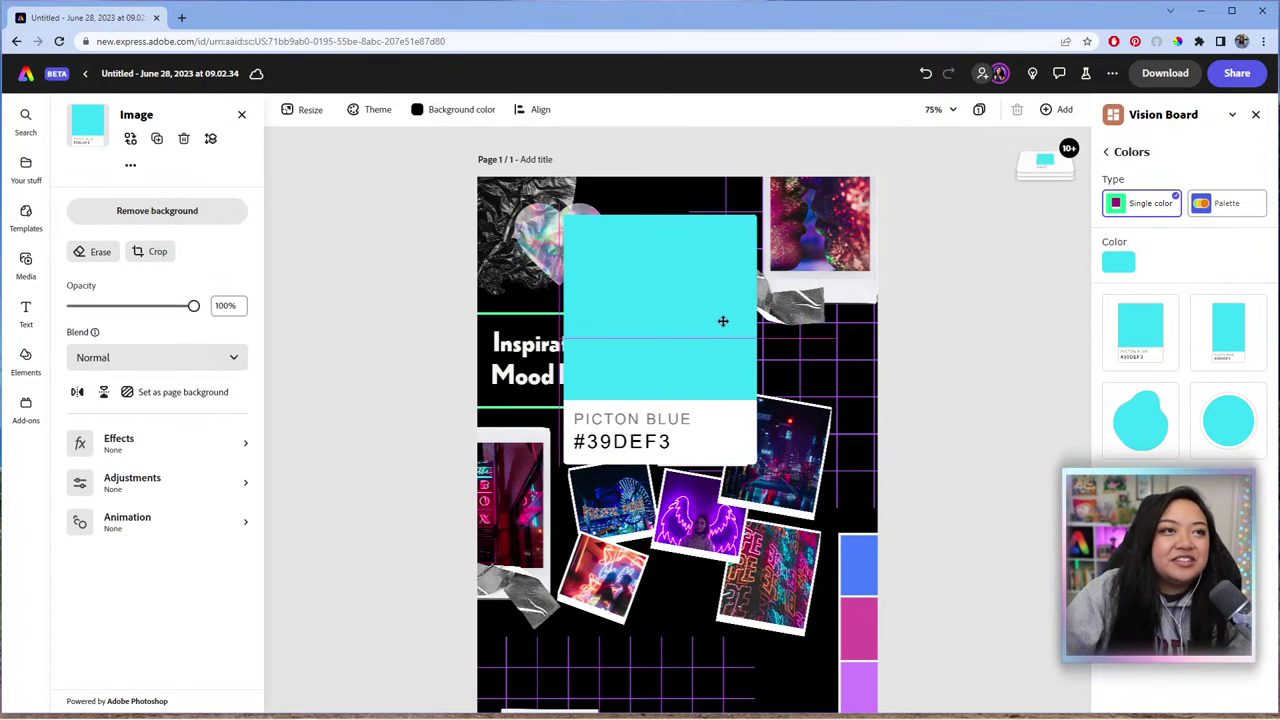
left_click_drag(757, 214, 803, 318)
key("Delete")
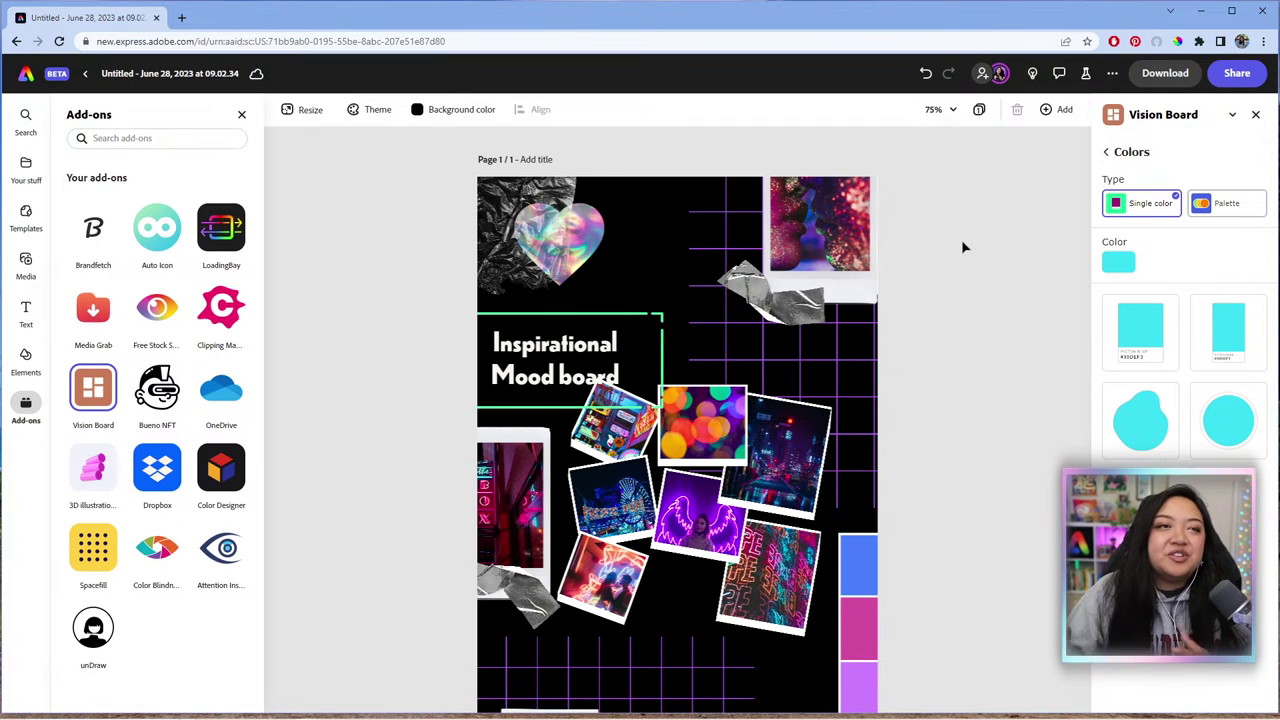
scroll(972, 242, "down", 3)
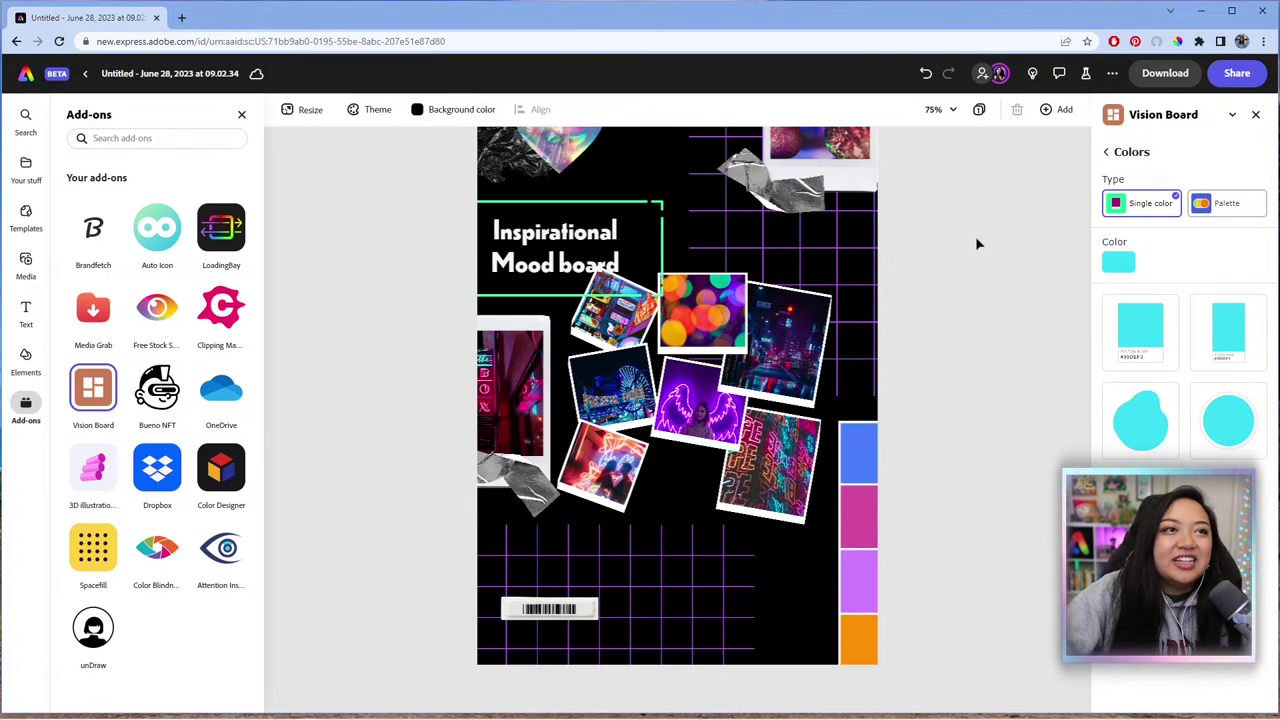
scroll(975, 236, "up", 3)
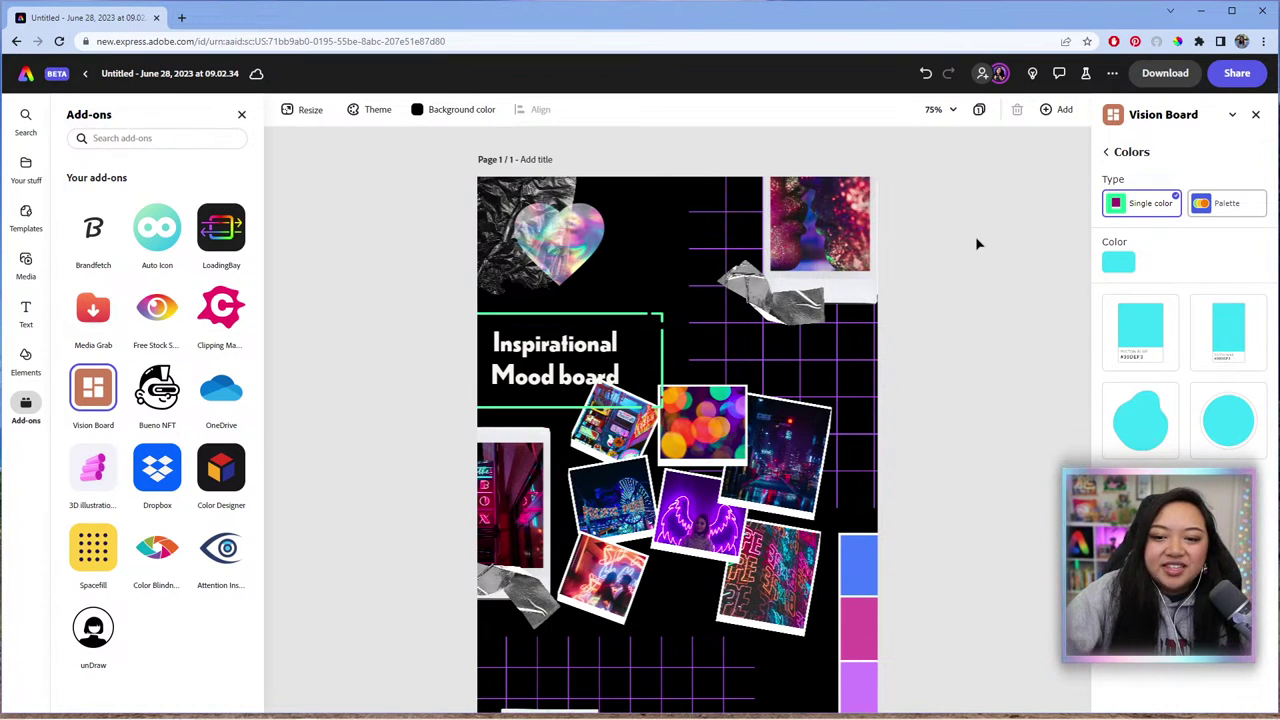
scroll(982, 268, "down", 3)
scroll(984, 269, "up", 1)
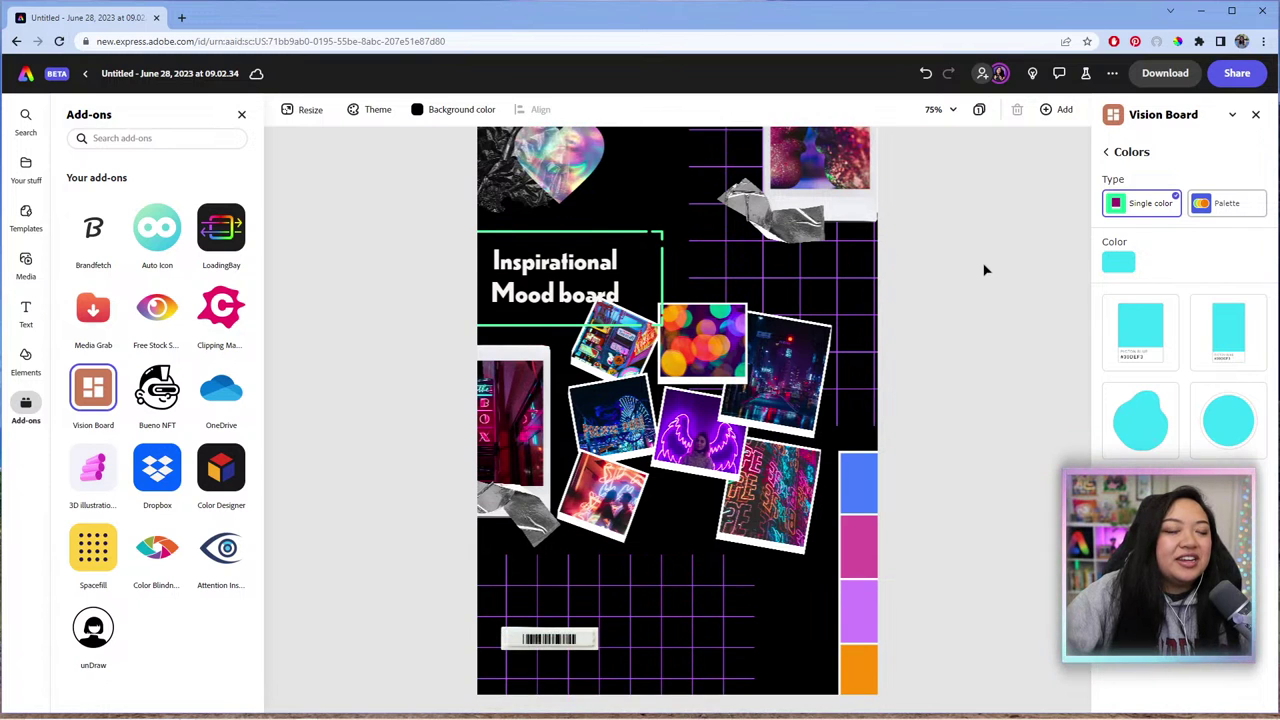
Step: Leave the Colors options and open the Brushes generator of the Vision Board add-on
left_click(1106, 151)
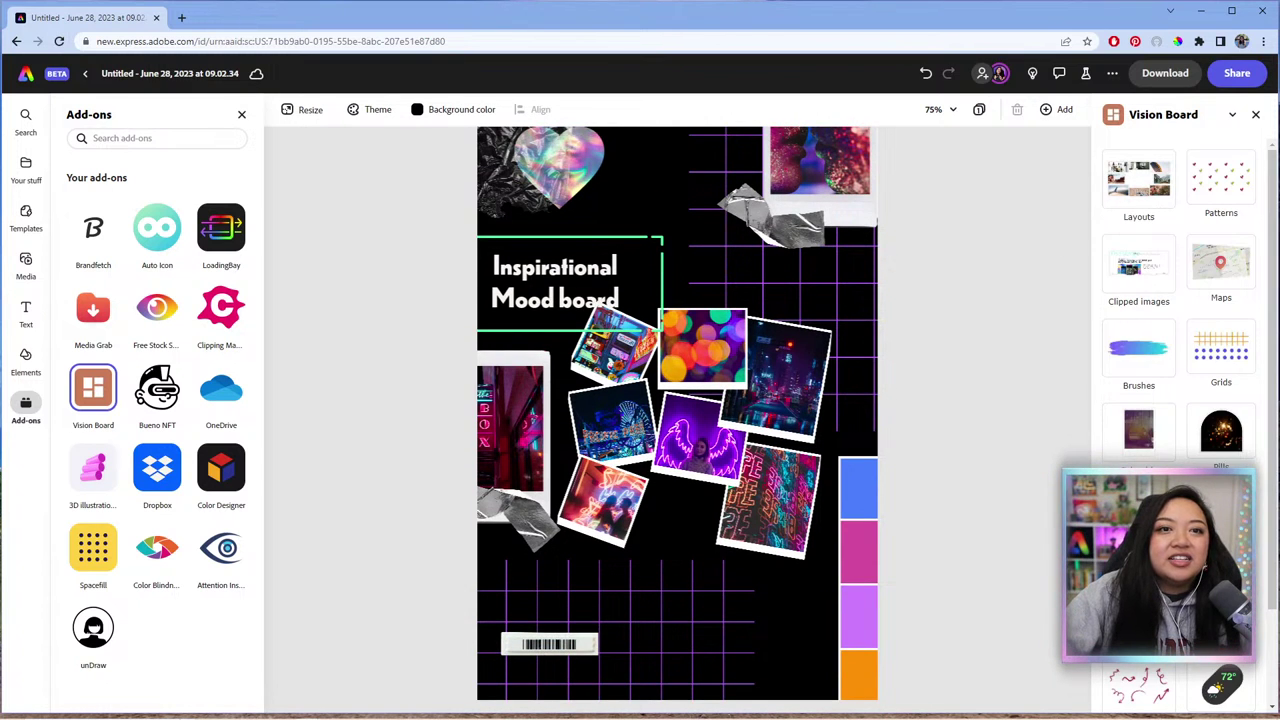
scroll(1190, 365, "down", 2)
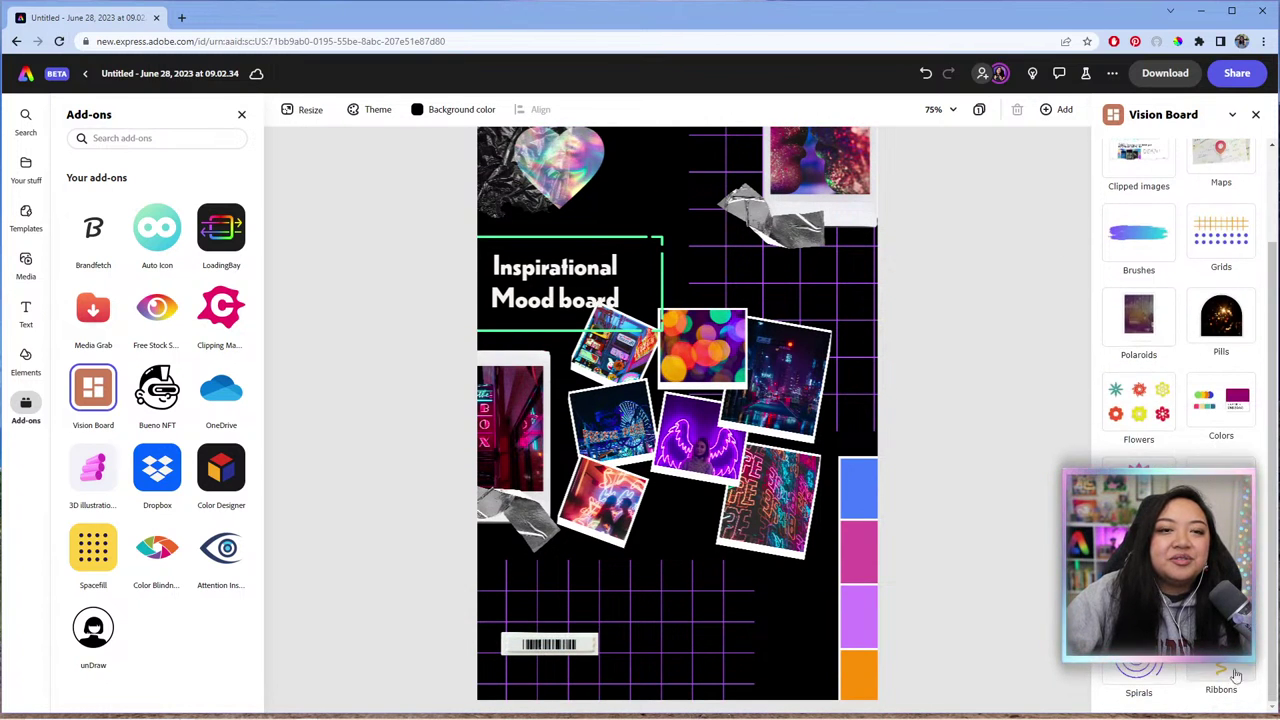
scroll(1150, 350, "up", 2)
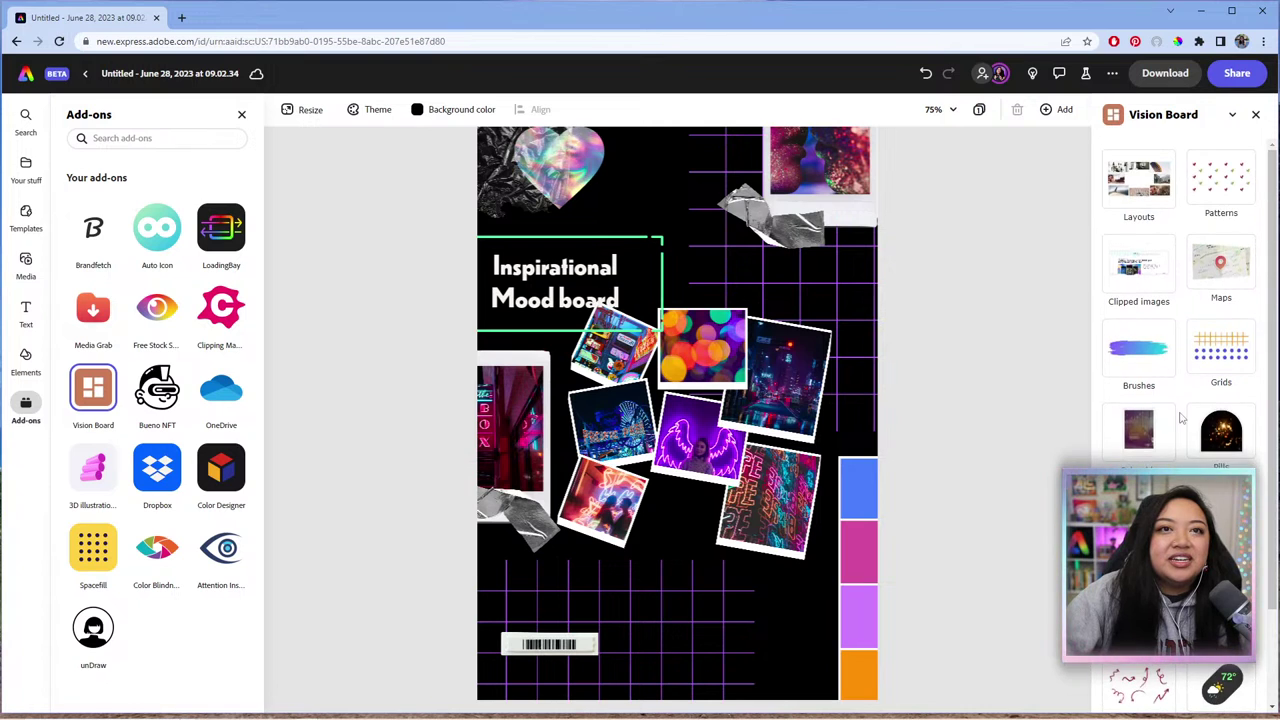
left_click(1148, 348)
scroll(1149, 349, "down", 1)
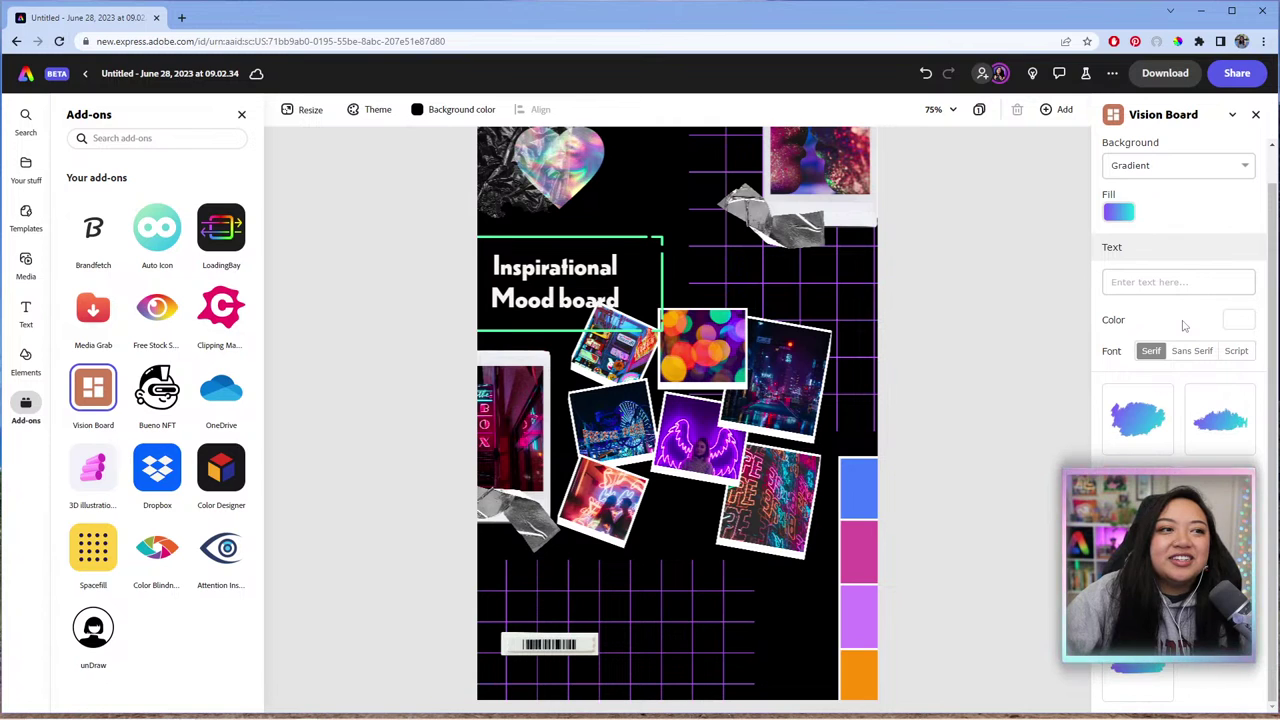
scroll(1185, 320, "up", 1)
Step: Try several preset gradients as the brush fill, ending with the magenta-to-orange one
left_click(1127, 250)
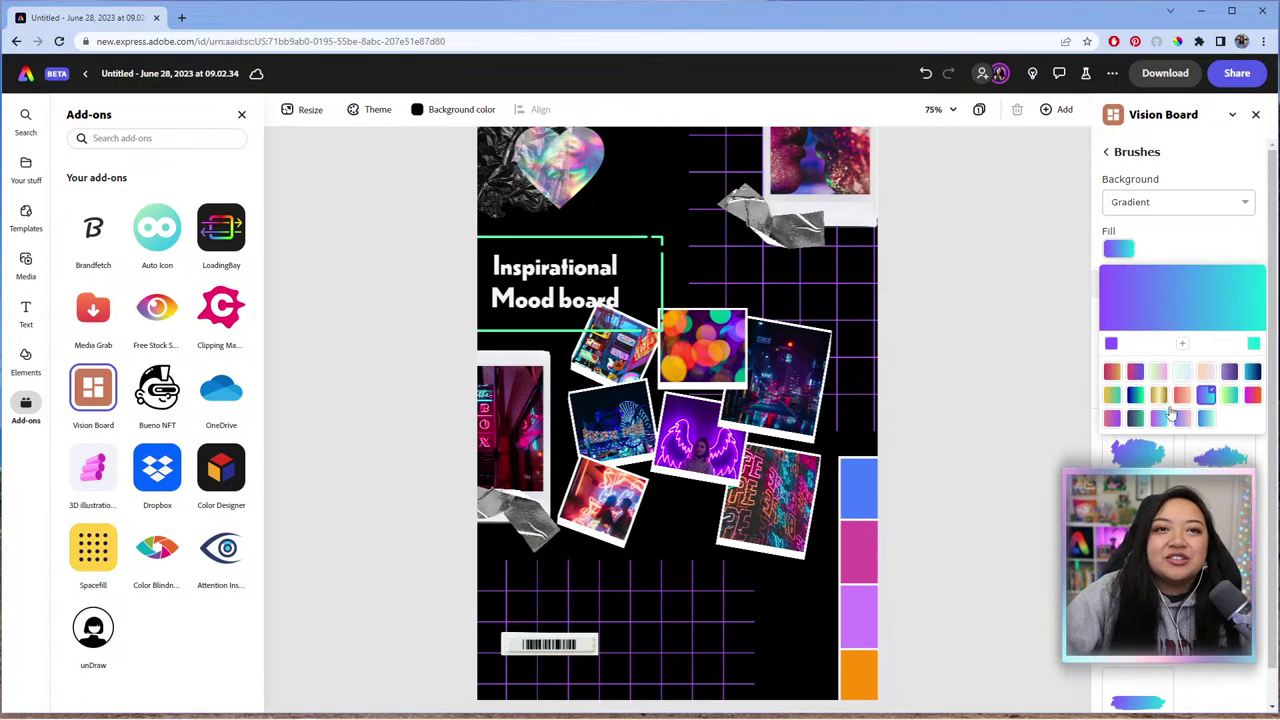
left_click(1158, 372)
left_click(1229, 372)
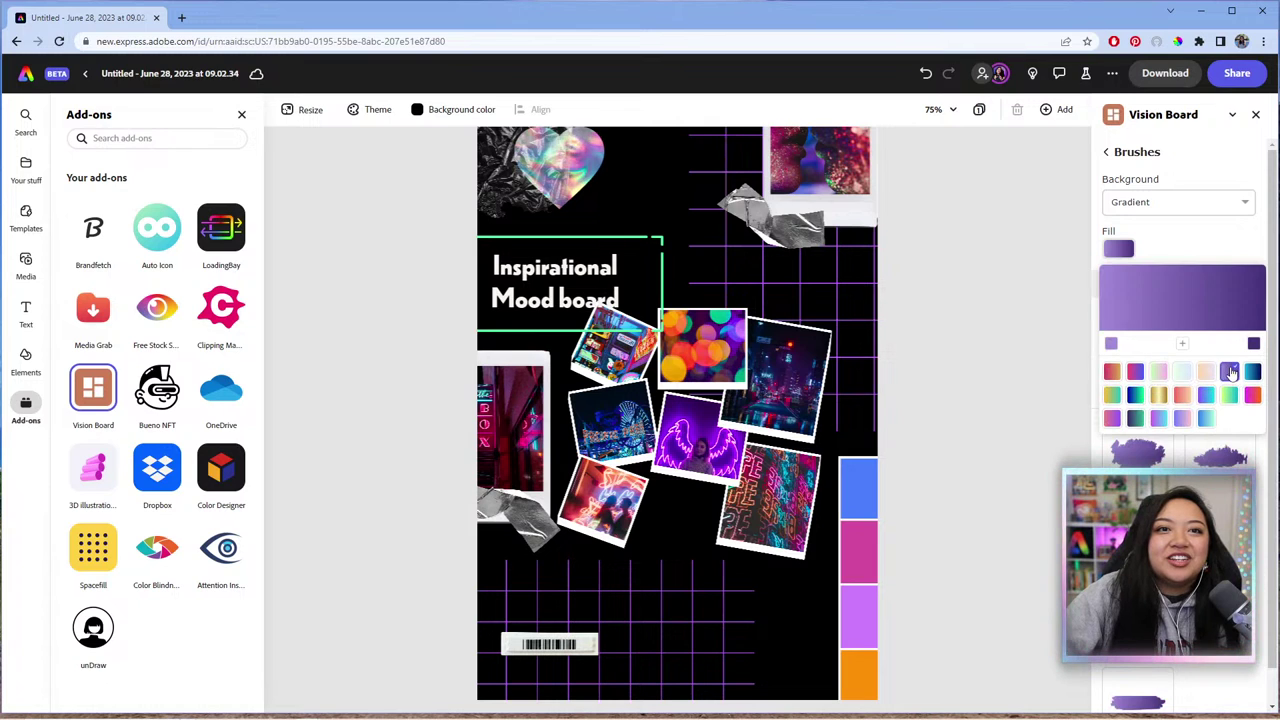
left_click(1252, 372)
left_click(1252, 395)
Step: Try a solid Color background for the brushes and switch it back to Gradient
left_click(1143, 201)
left_click(1160, 218)
left_click(1168, 204)
left_click(1160, 234)
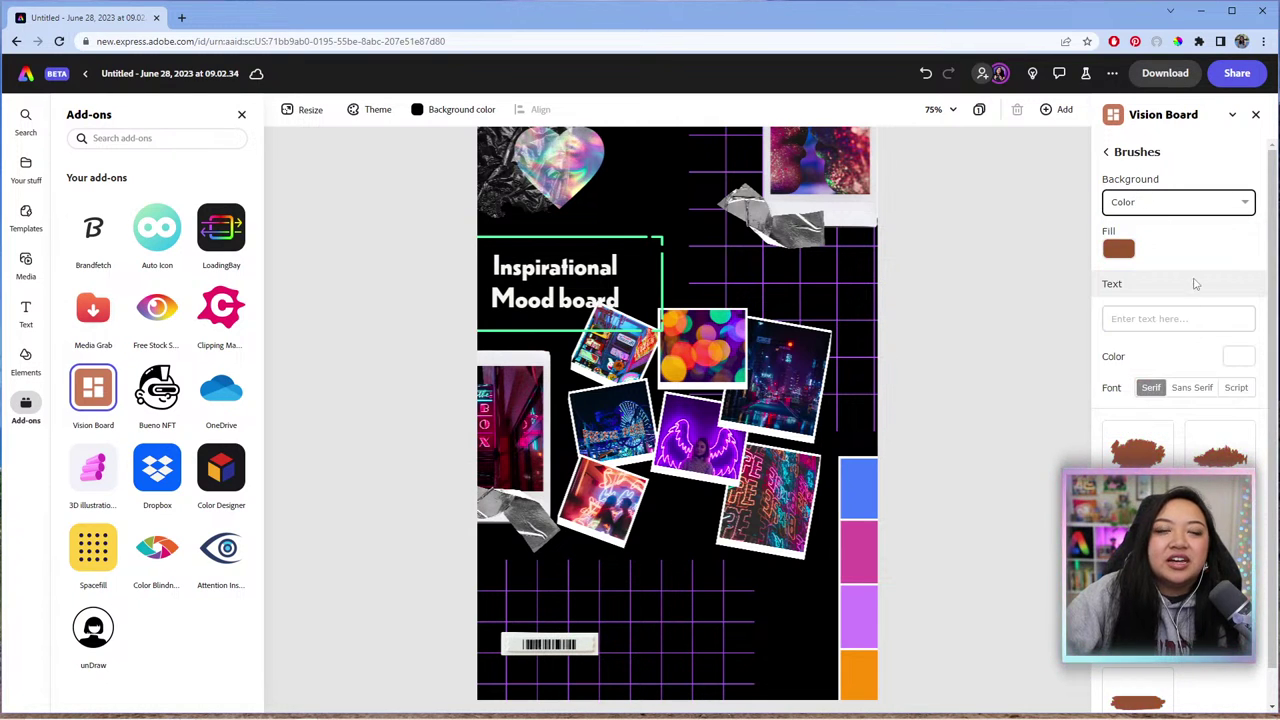
left_click(1210, 207)
left_click(1189, 242)
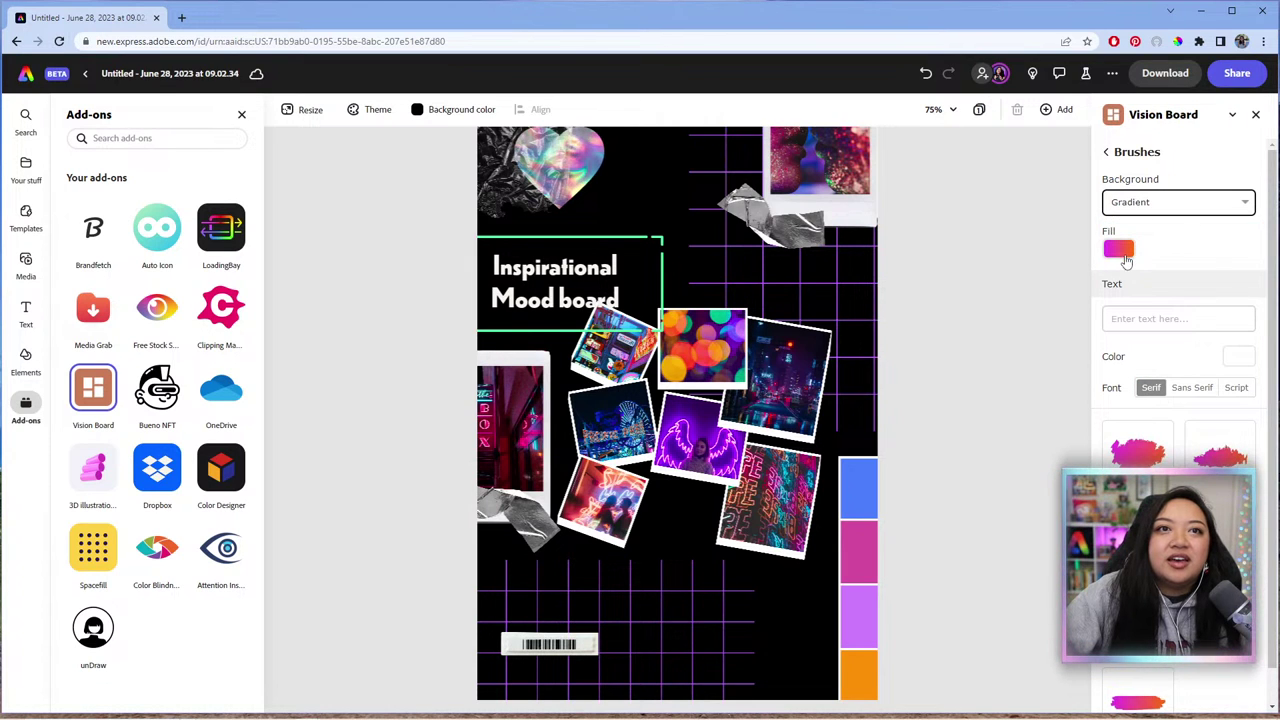
Step: Compare further preset gradients for the brush fill and choose the purple-to-cyan one
left_click(1120, 250)
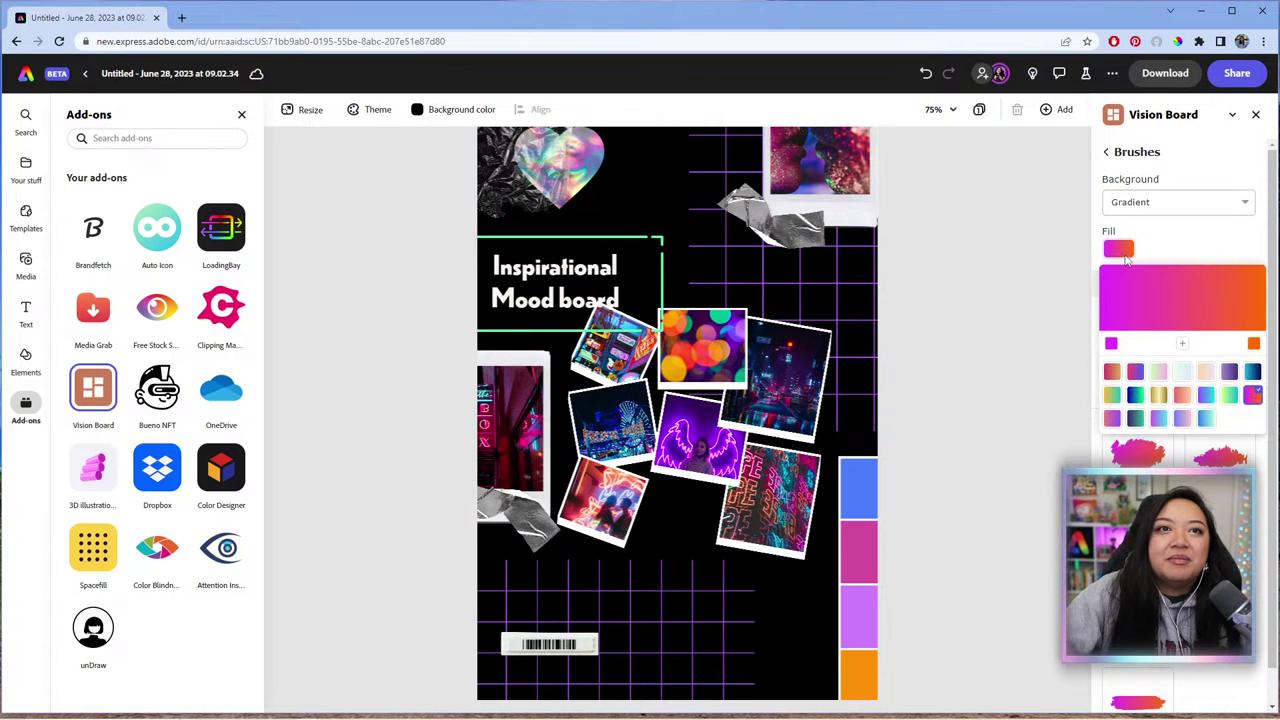
left_click(1115, 344)
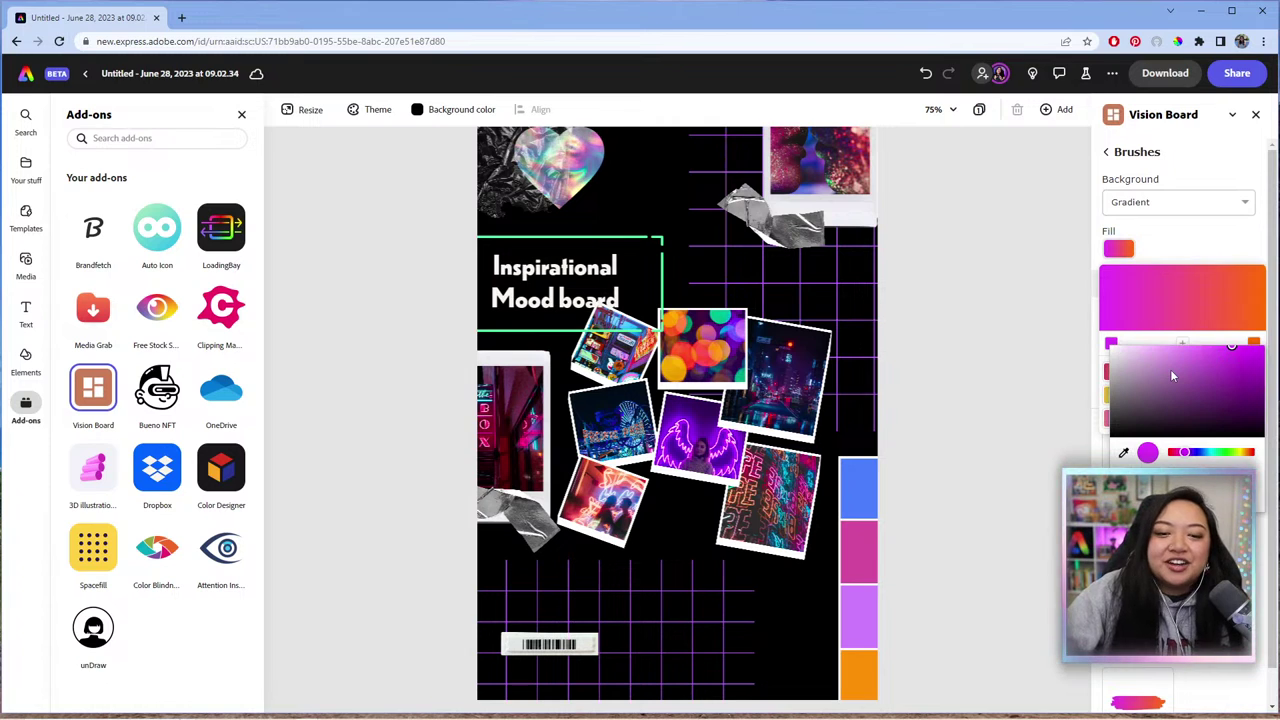
left_click(1219, 258)
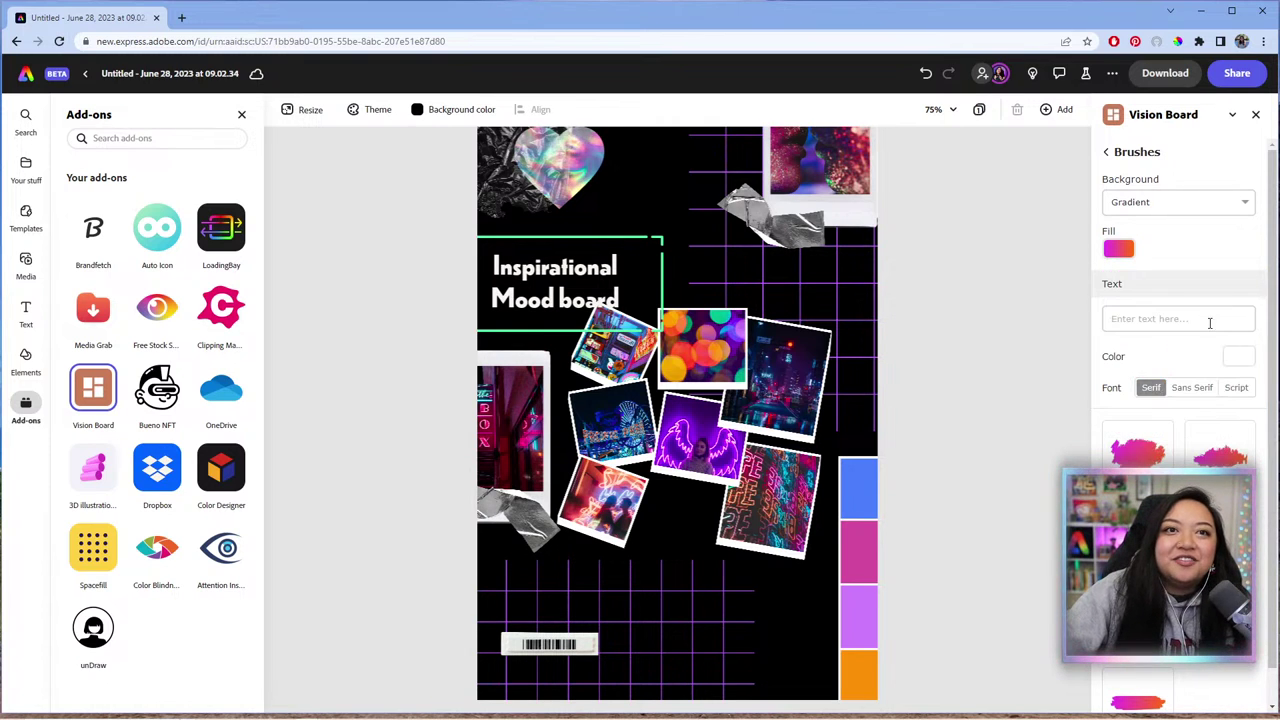
left_click(1120, 250)
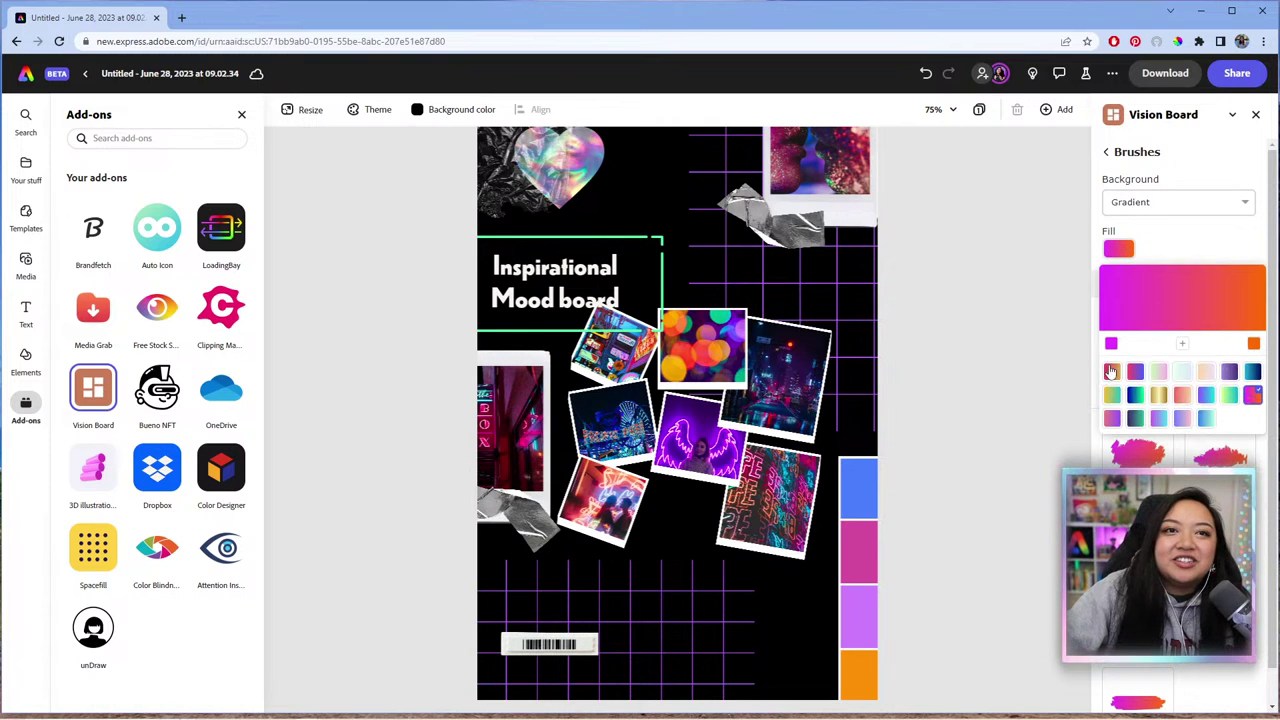
left_click(1182, 373)
left_click(1158, 398)
left_click(1188, 395)
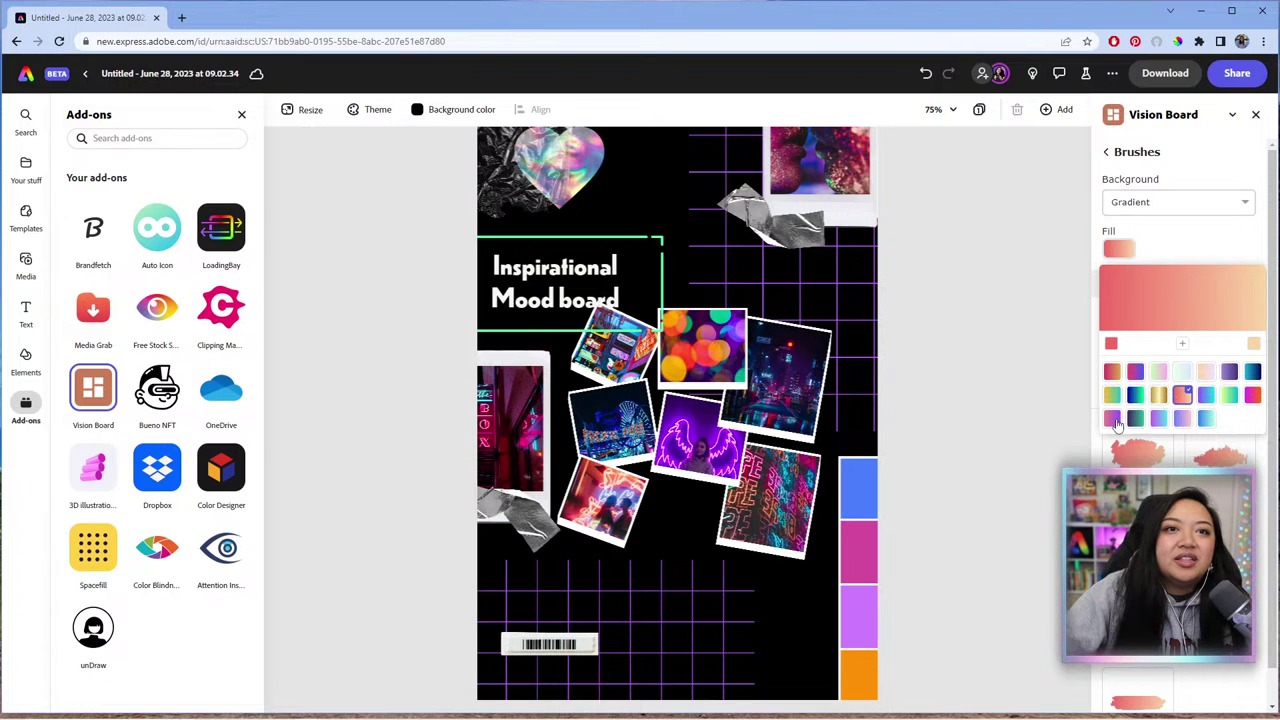
left_click(1158, 418)
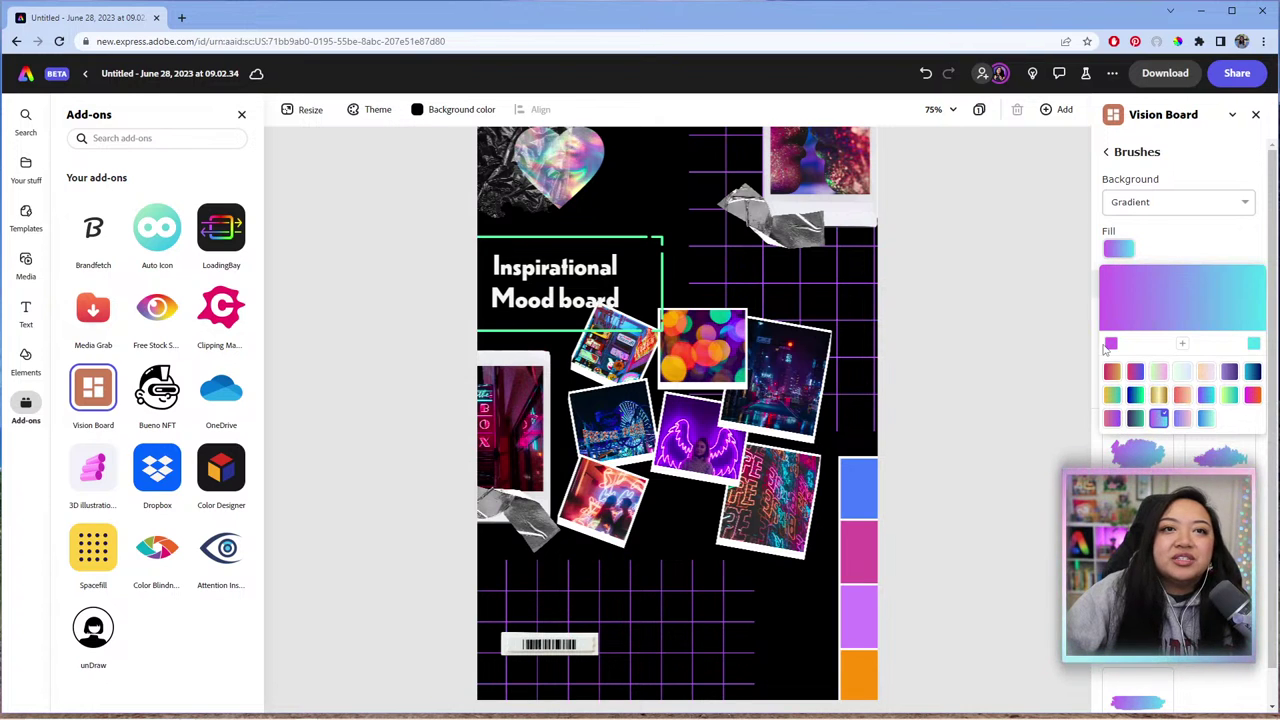
Step: Add a middle stop to the brush gradient and give it a deeper, more saturated blue
left_click(1182, 348)
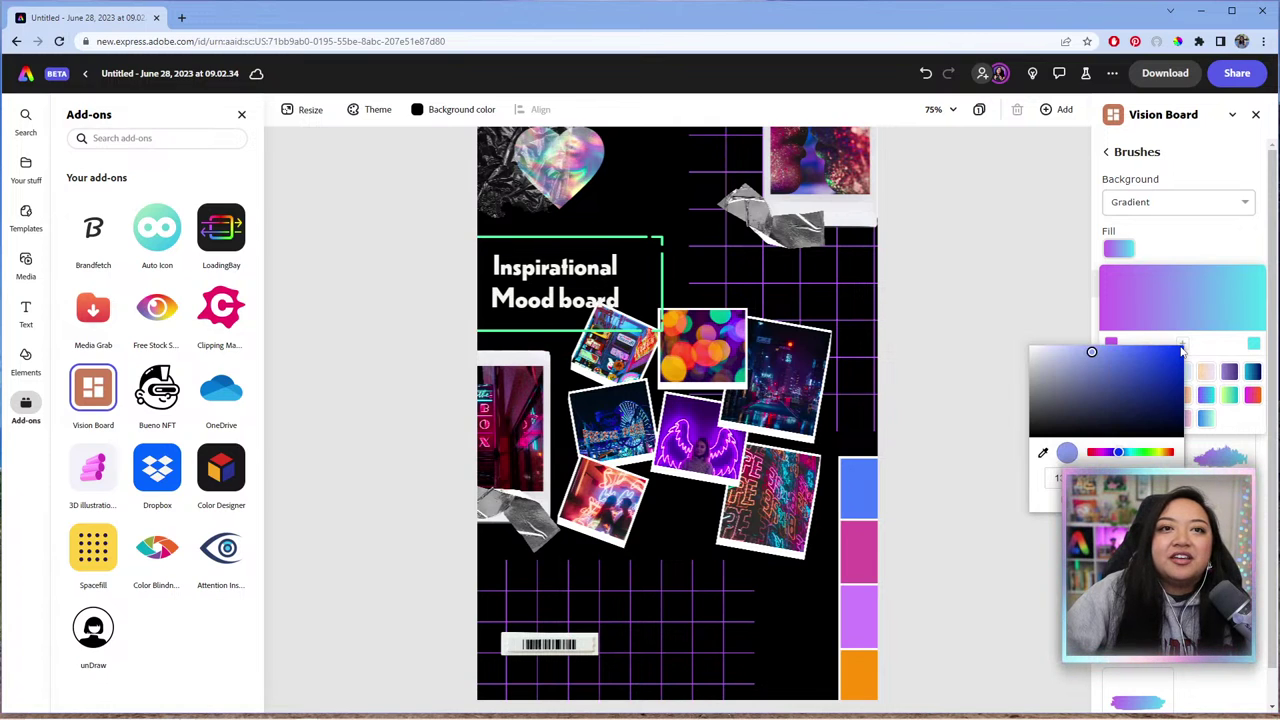
left_click(1106, 366)
left_click(1183, 345)
left_click_drag(1175, 358, 1120, 358)
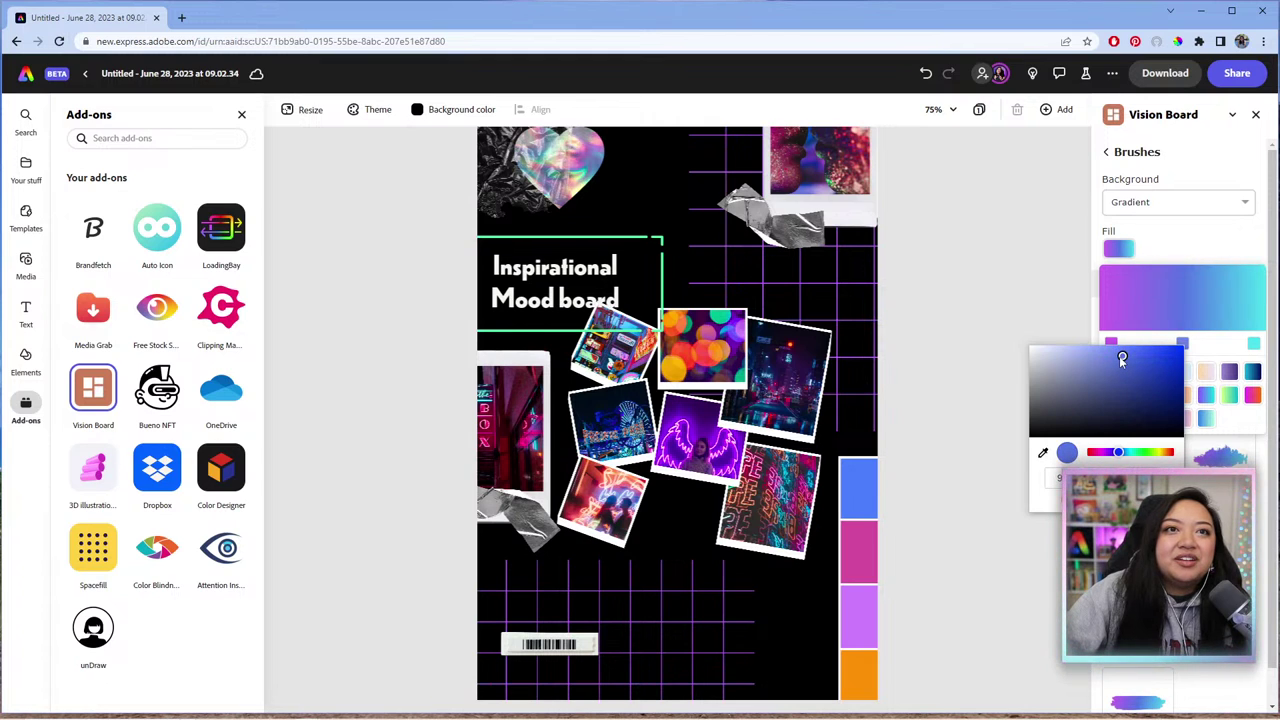
left_click(1183, 344)
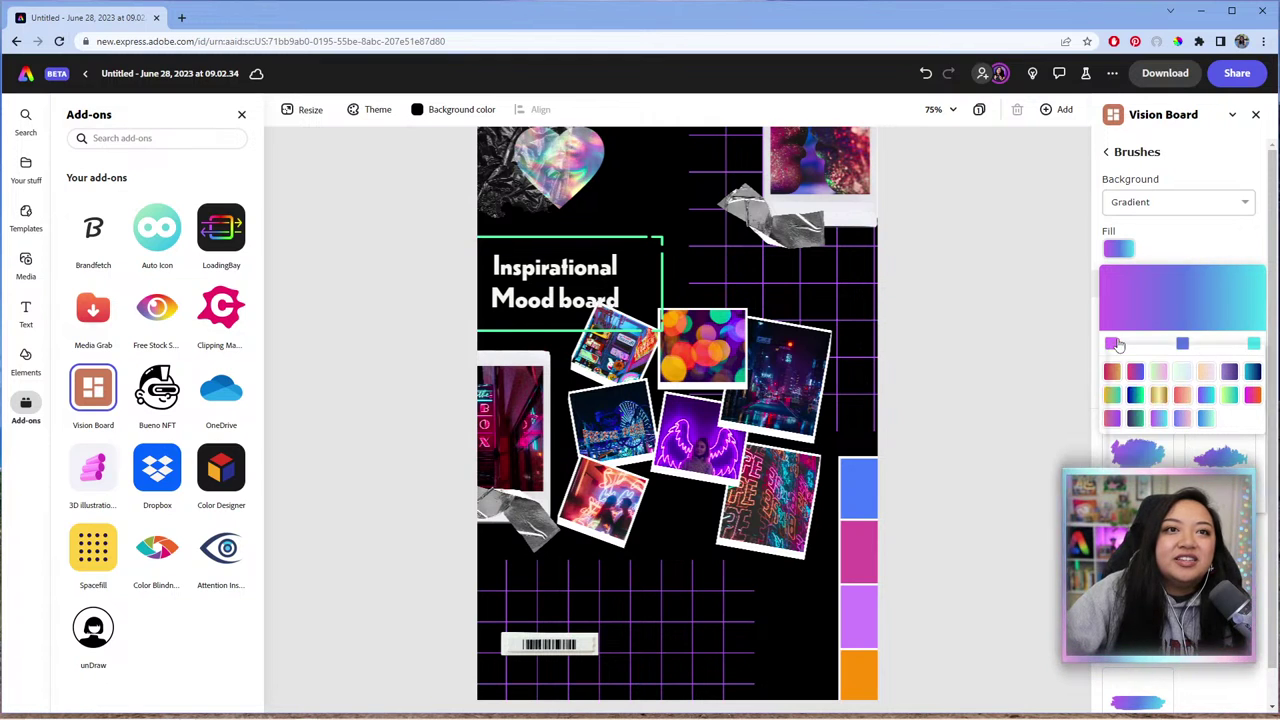
Step: Change the purple start stop of the brush gradient to a fully saturated vivid purple
left_click(1110, 343)
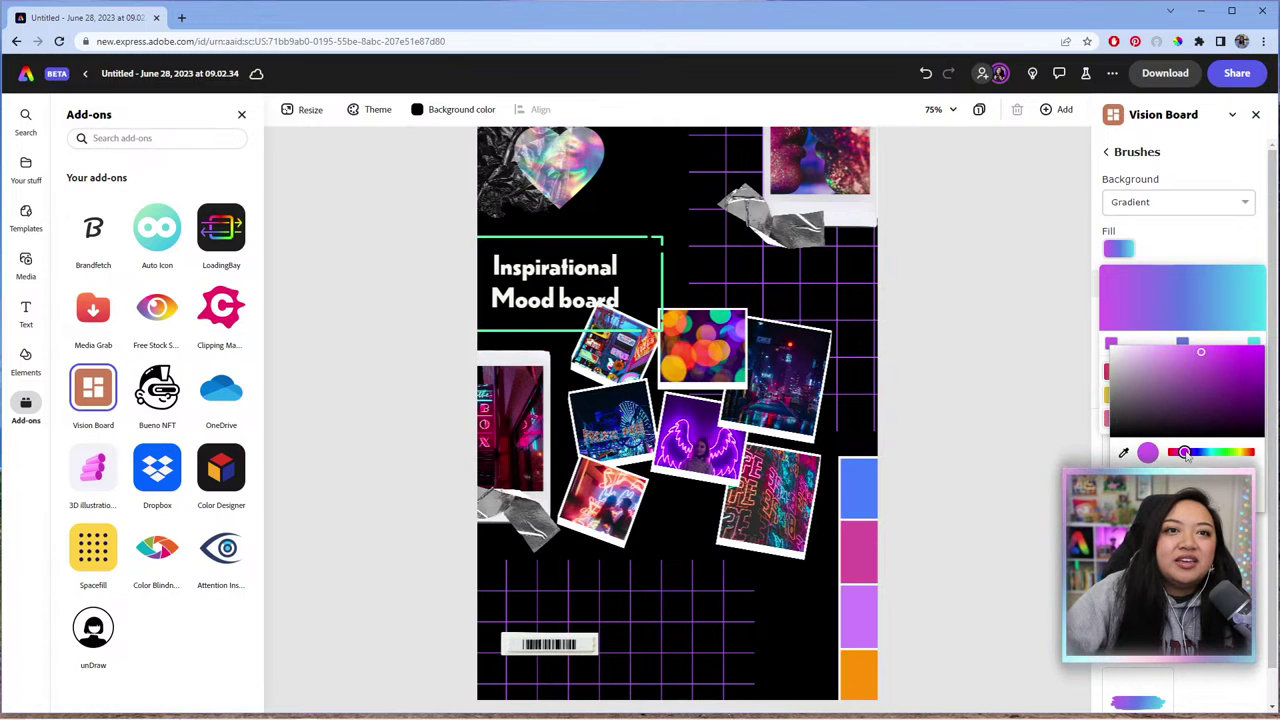
left_click_drag(1243, 366, 1254, 344)
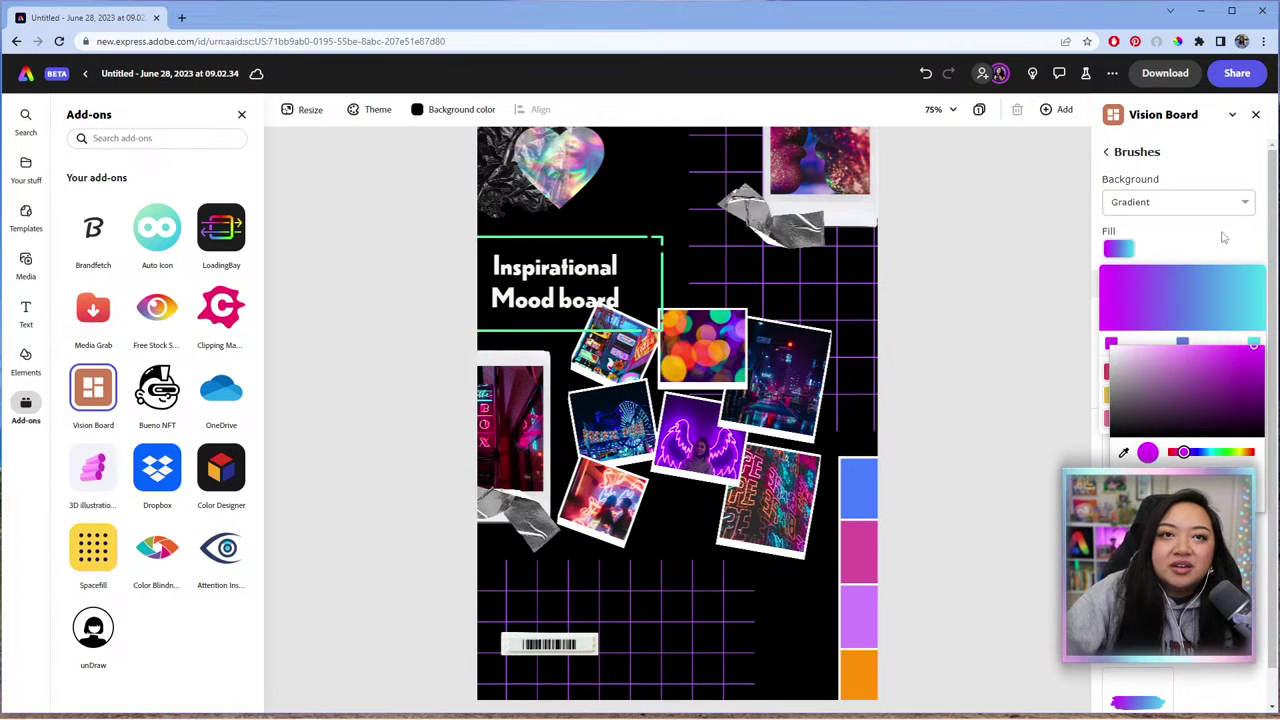
left_click(1217, 248)
Step: Shift the end stop of the brush gradient to a bluer, more saturated bright cyan
left_click(1114, 252)
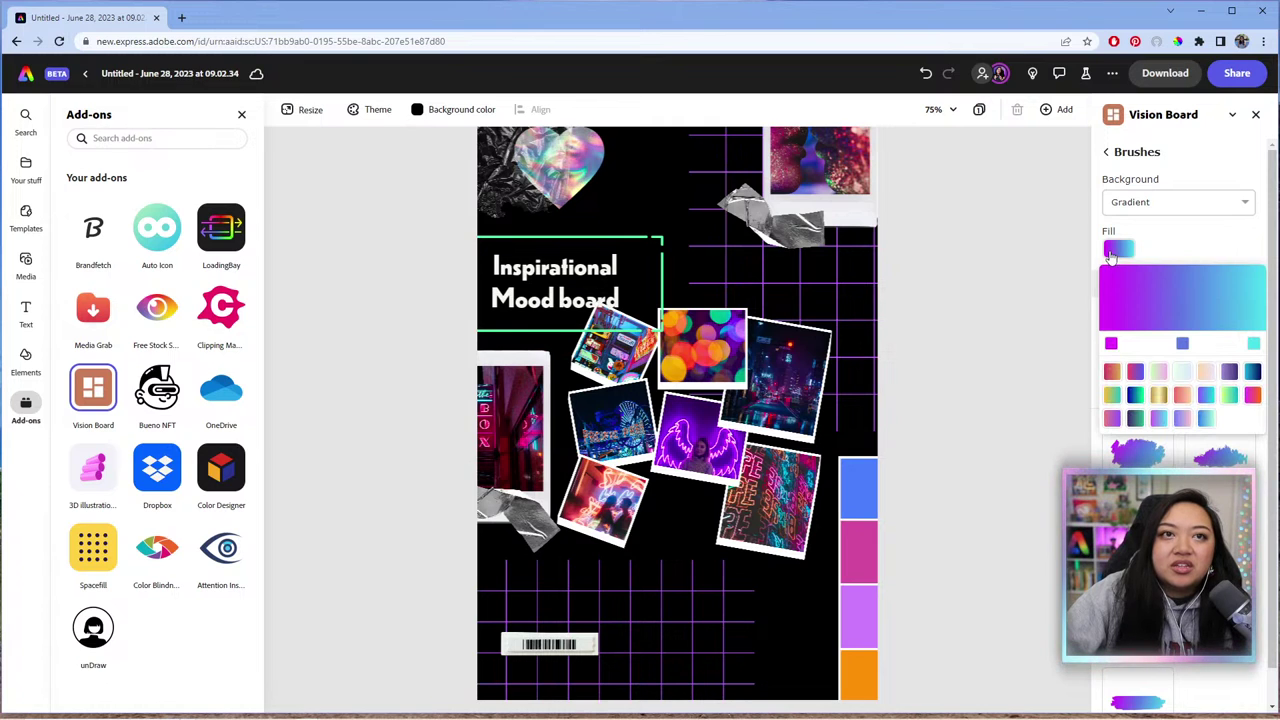
left_click(1254, 343)
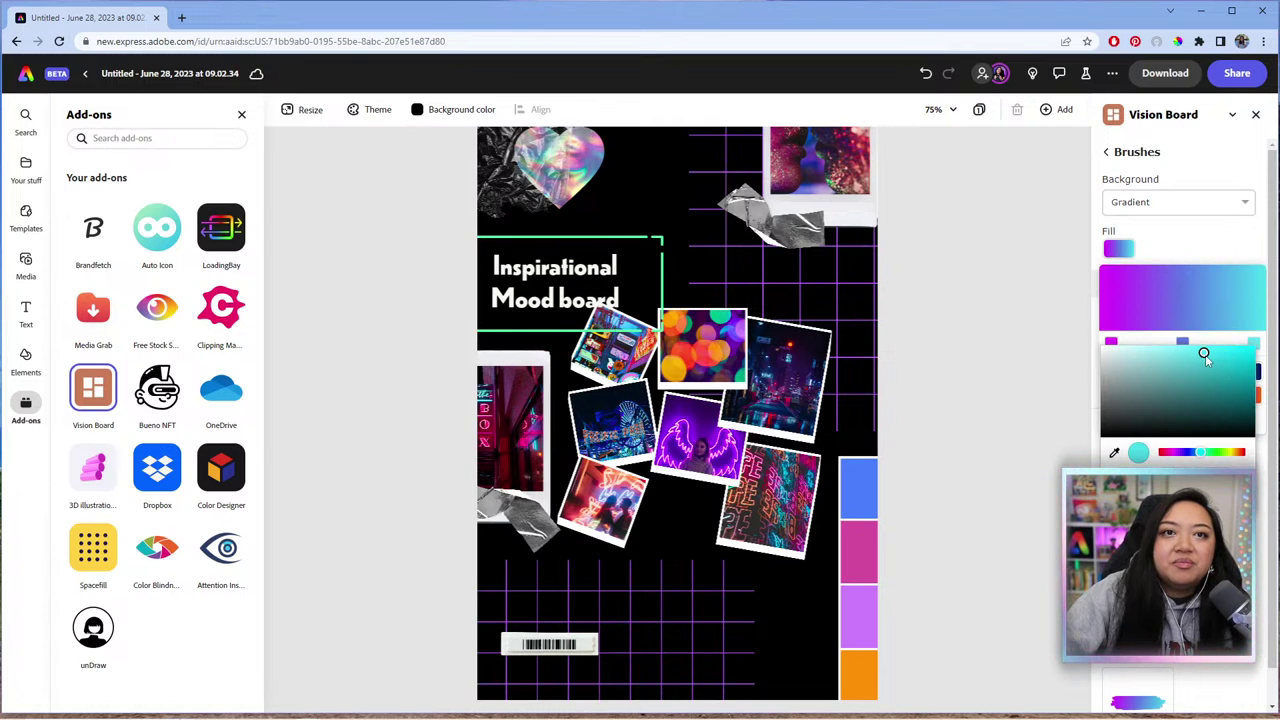
left_click(1196, 452)
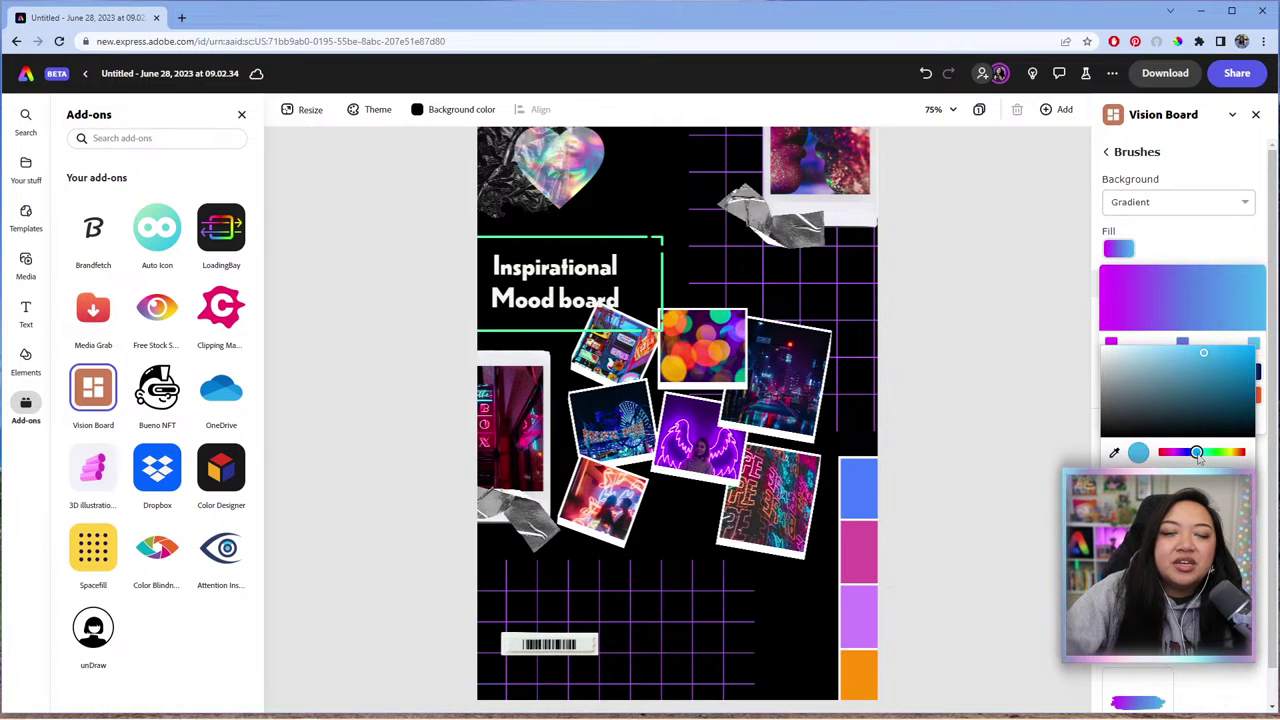
left_click(1247, 350)
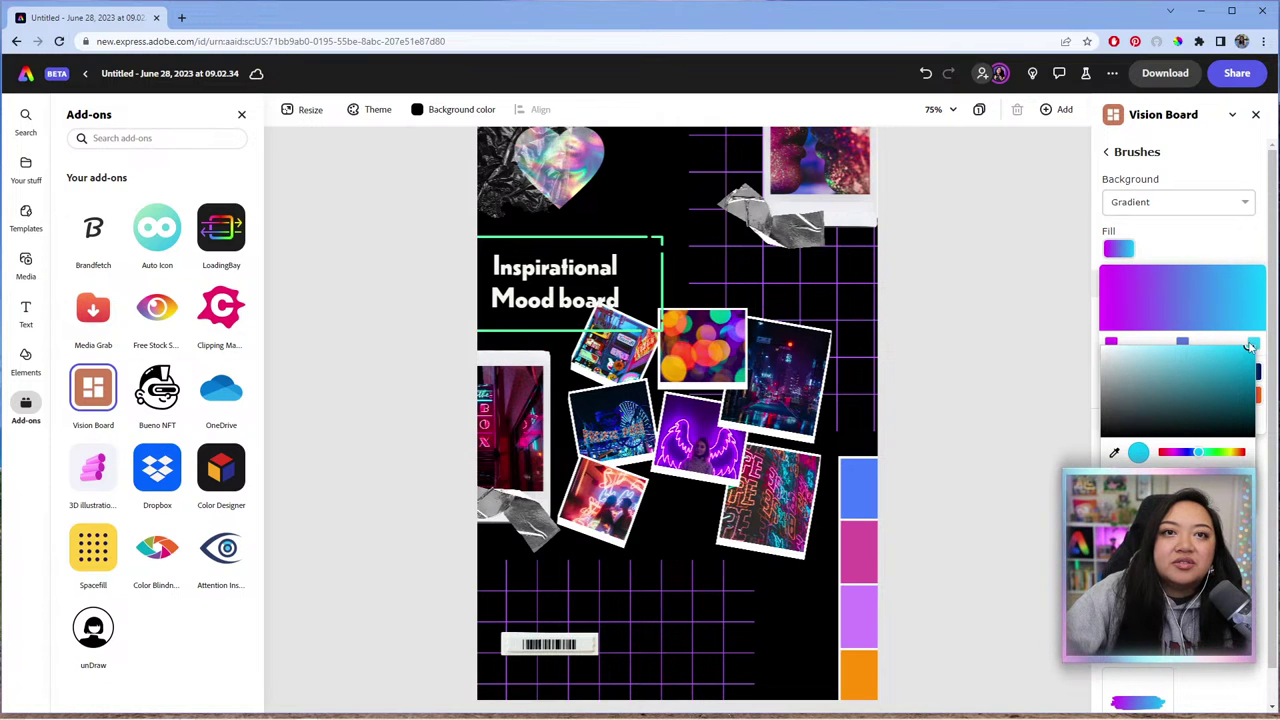
left_click(1222, 240)
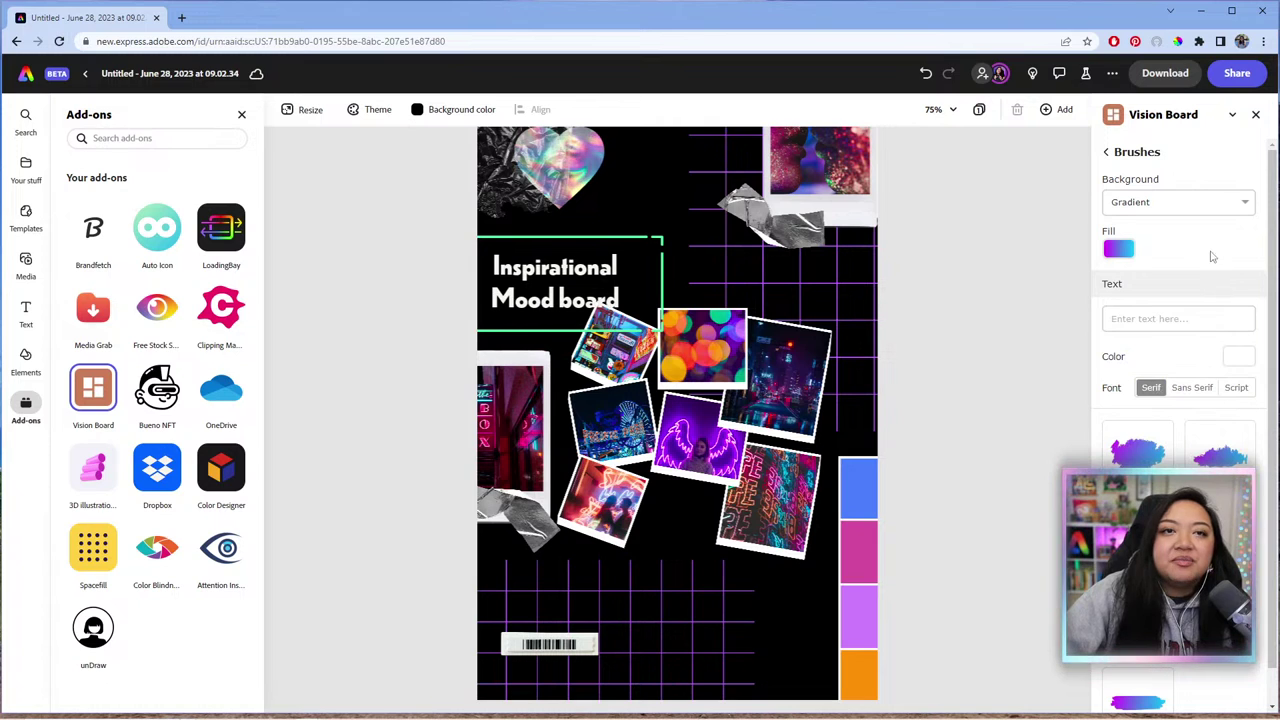
Step: Try the text INSPIRATIONAL MOOD BOARD on the brushes in the Script, Sans Serif and Serif fonts
scroll(1135, 679, "down", 1)
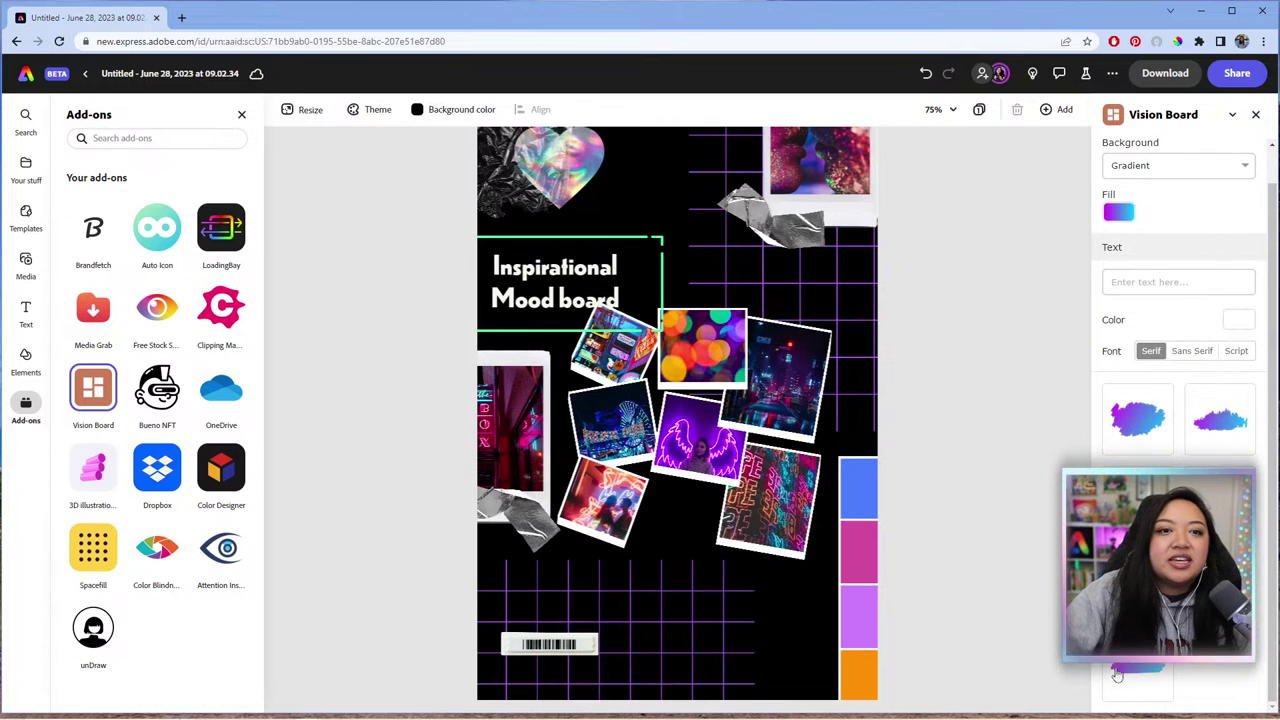
left_click(1168, 284)
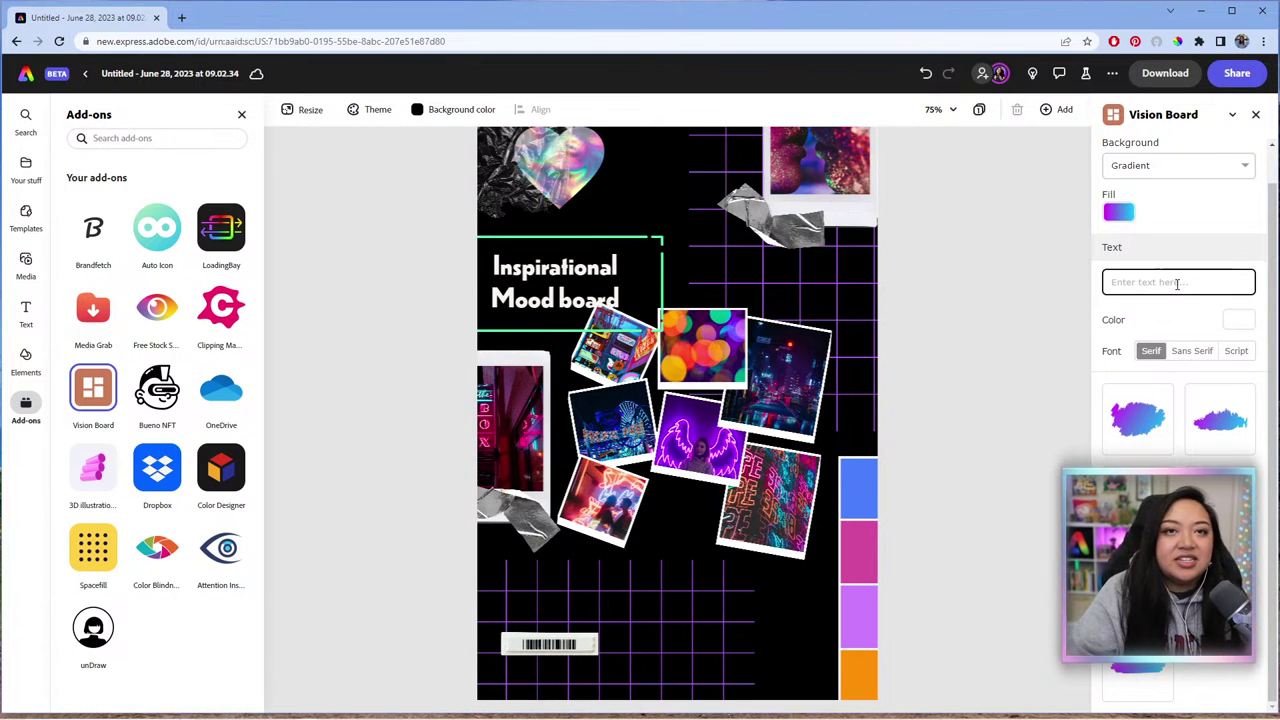
type("INSPIRATIONAL MOOD BOARD")
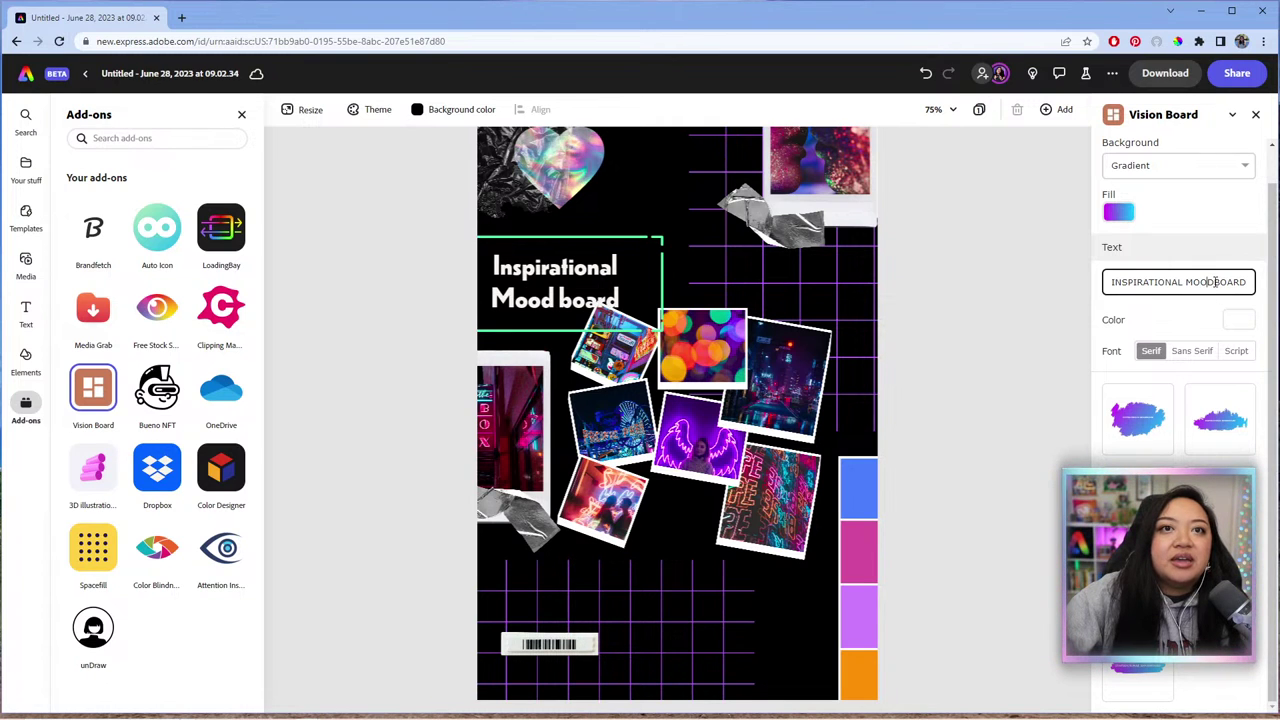
left_click(1189, 356)
left_click(1237, 360)
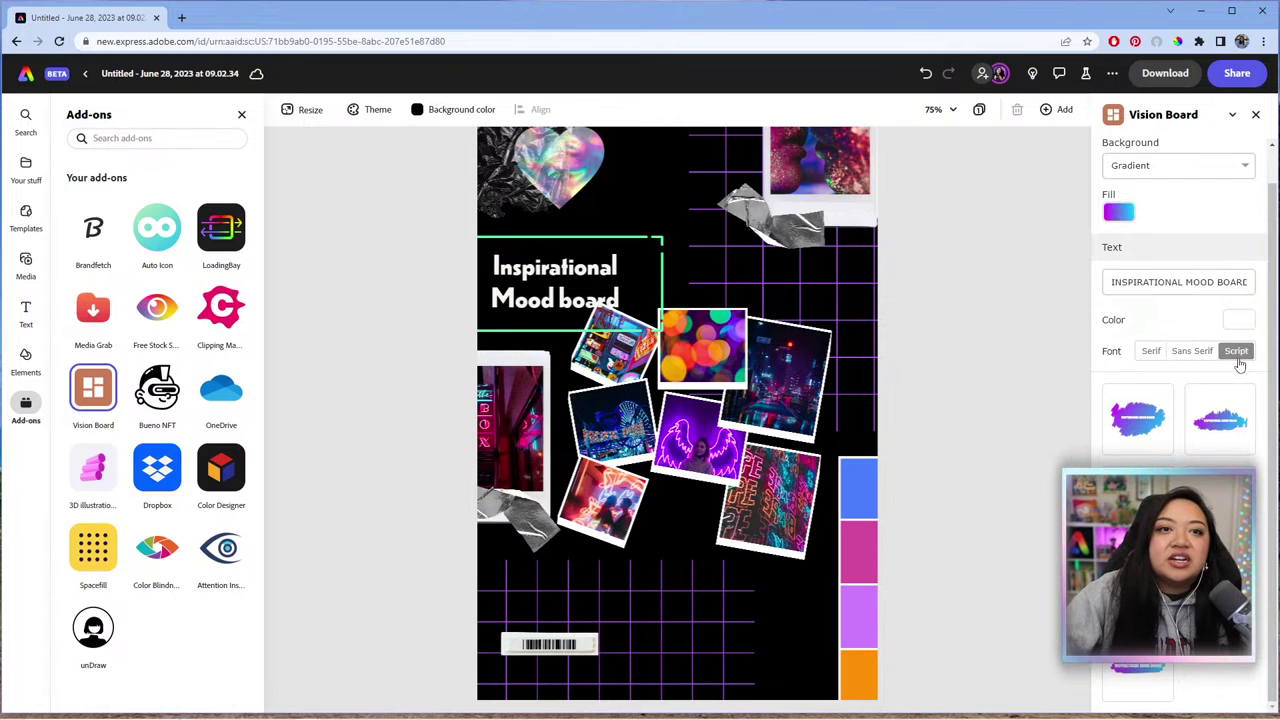
left_click(1191, 354)
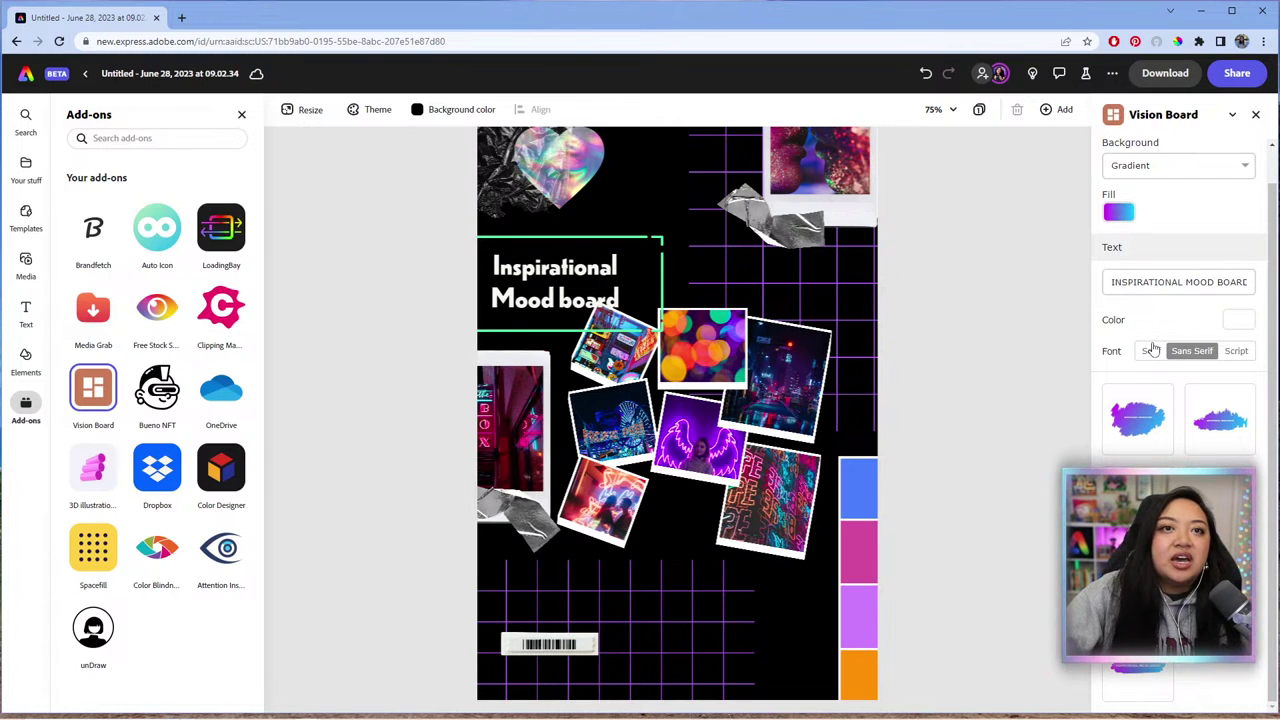
left_click(1152, 350)
Step: Clear the brush text and add the last purple-to-cyan brush stroke to the page
left_click(1183, 283)
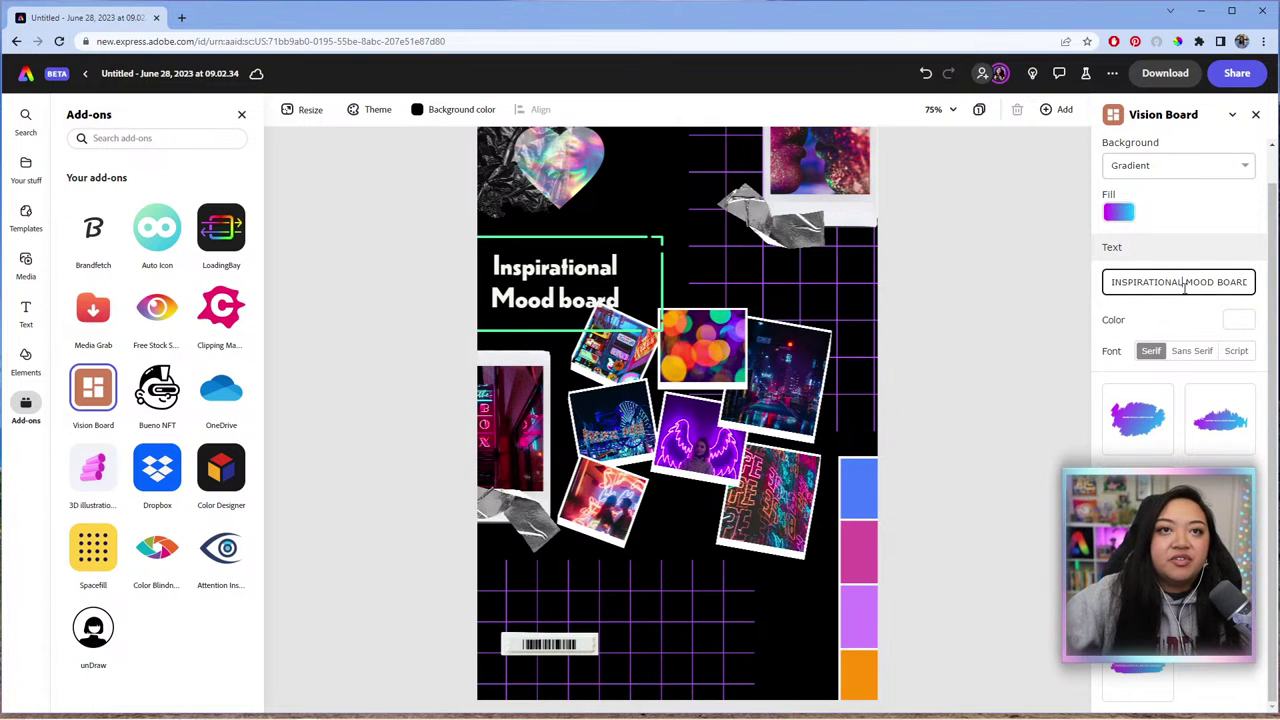
key("ctrl+a")
key("BackSpace")
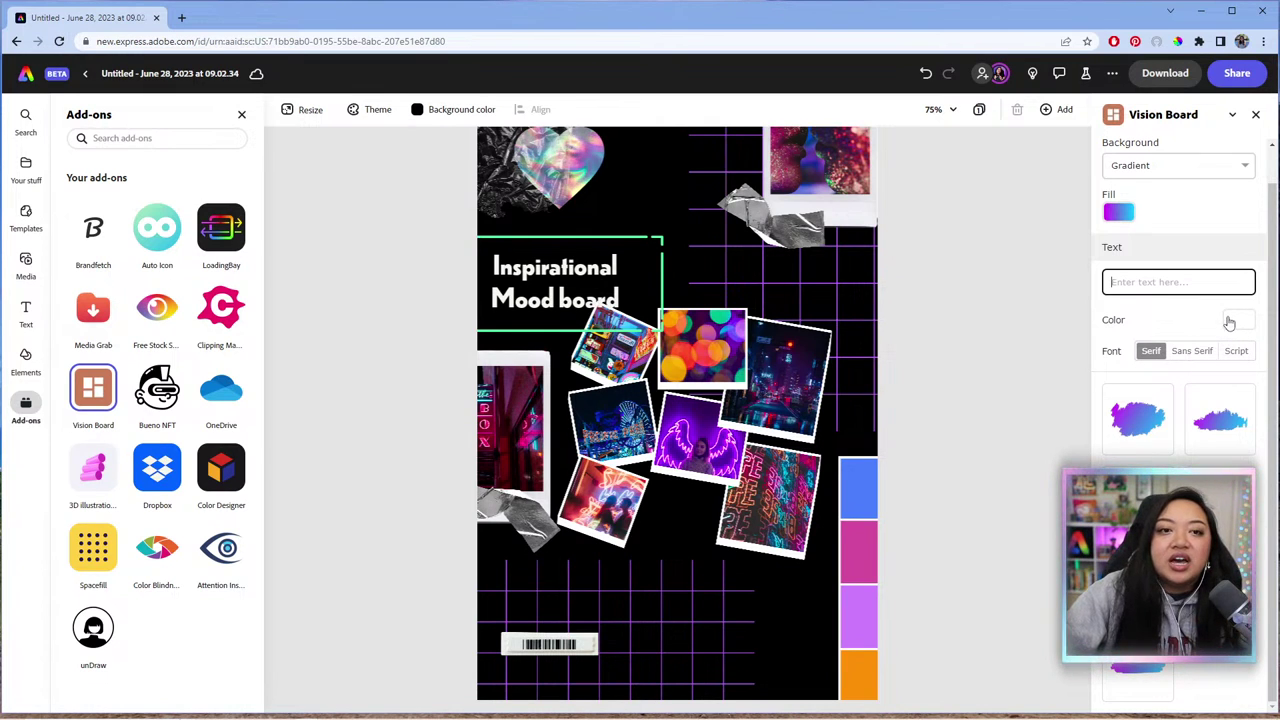
left_click(1147, 679)
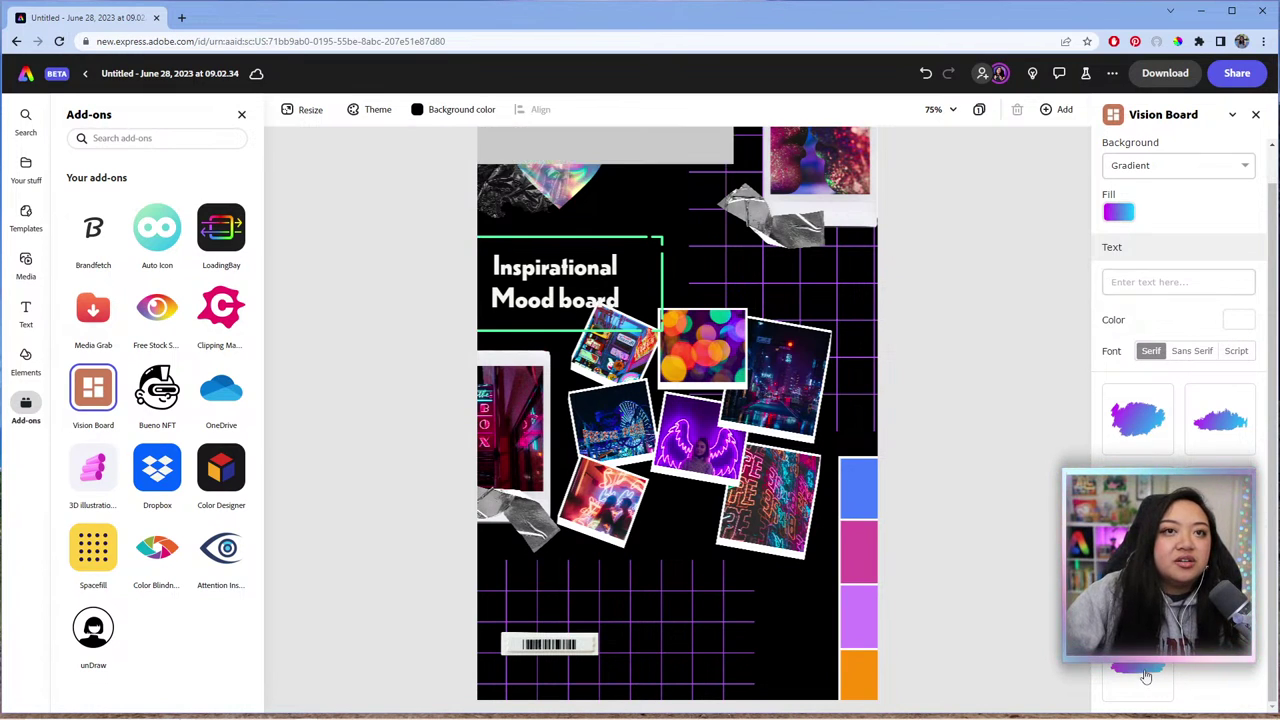
Step: Place the purple-to-cyan brush stroke below the photo collage and move the green frame away from the title text
mouse_move(603, 148)
left_mouse_down()
mouse_move(648, 425)
mouse_move(580, 586)
mouse_move(591, 583)
left_mouse_up()
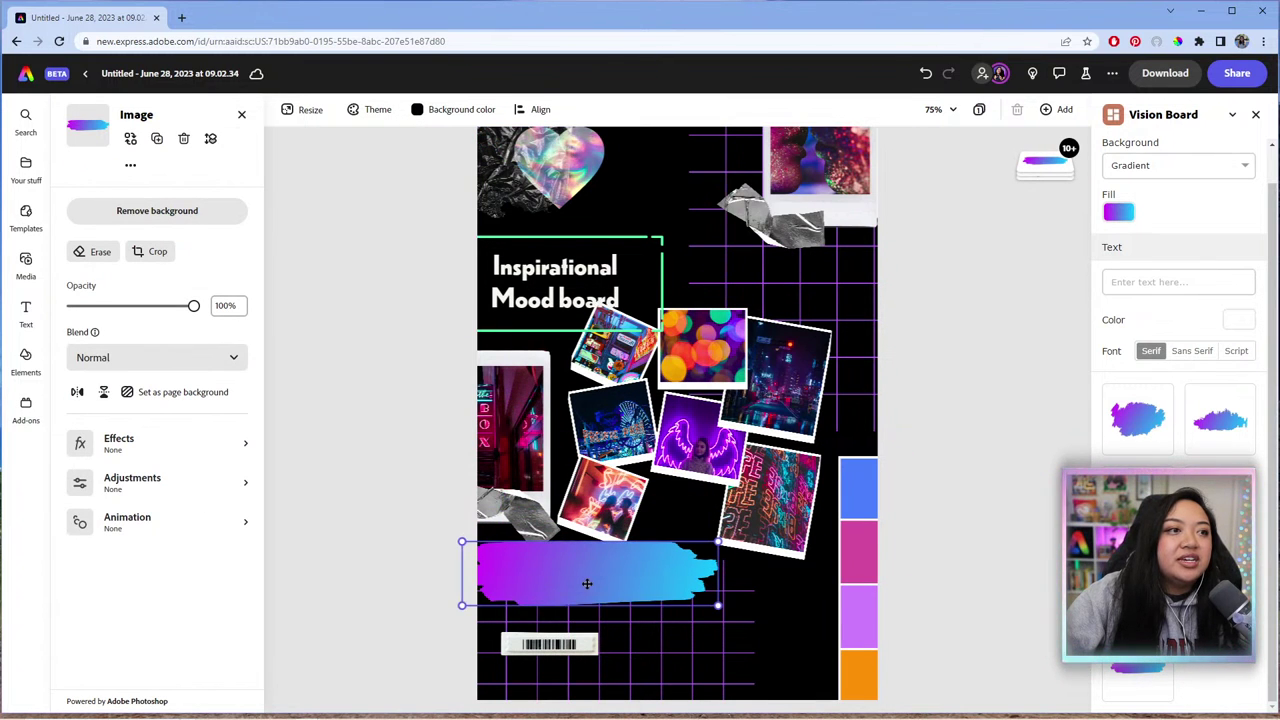
left_click(588, 266)
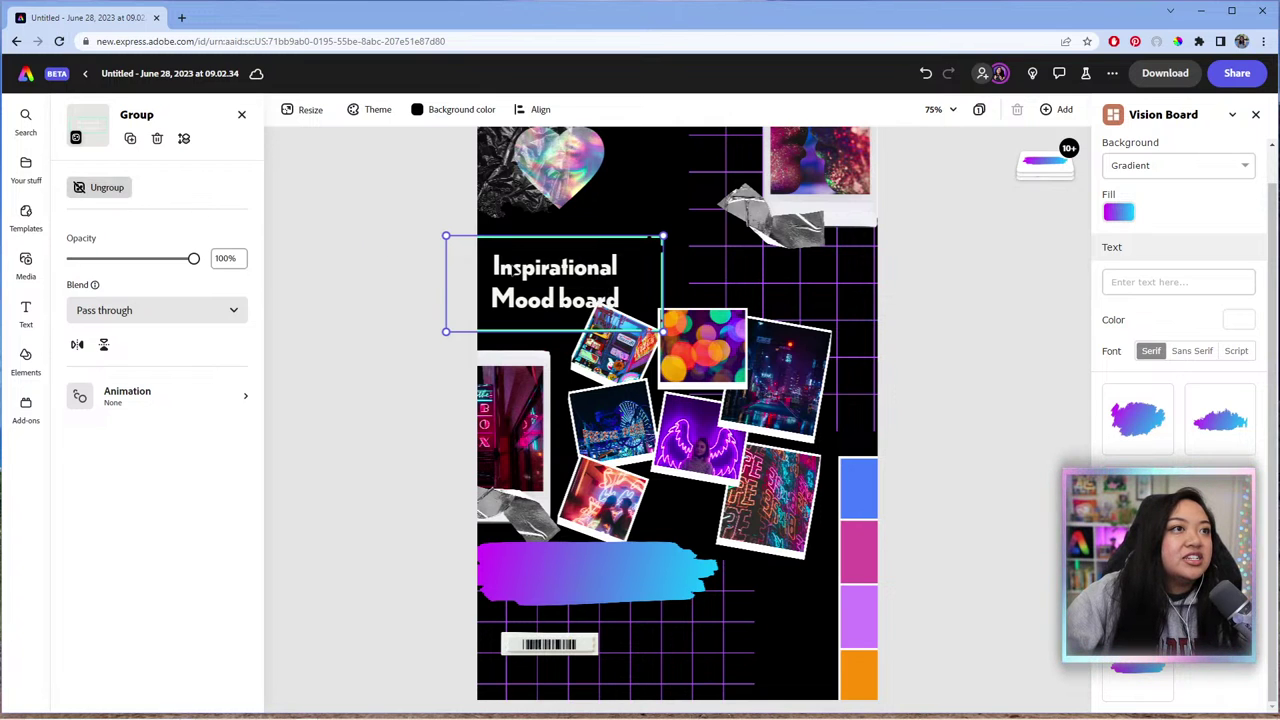
key("Escape")
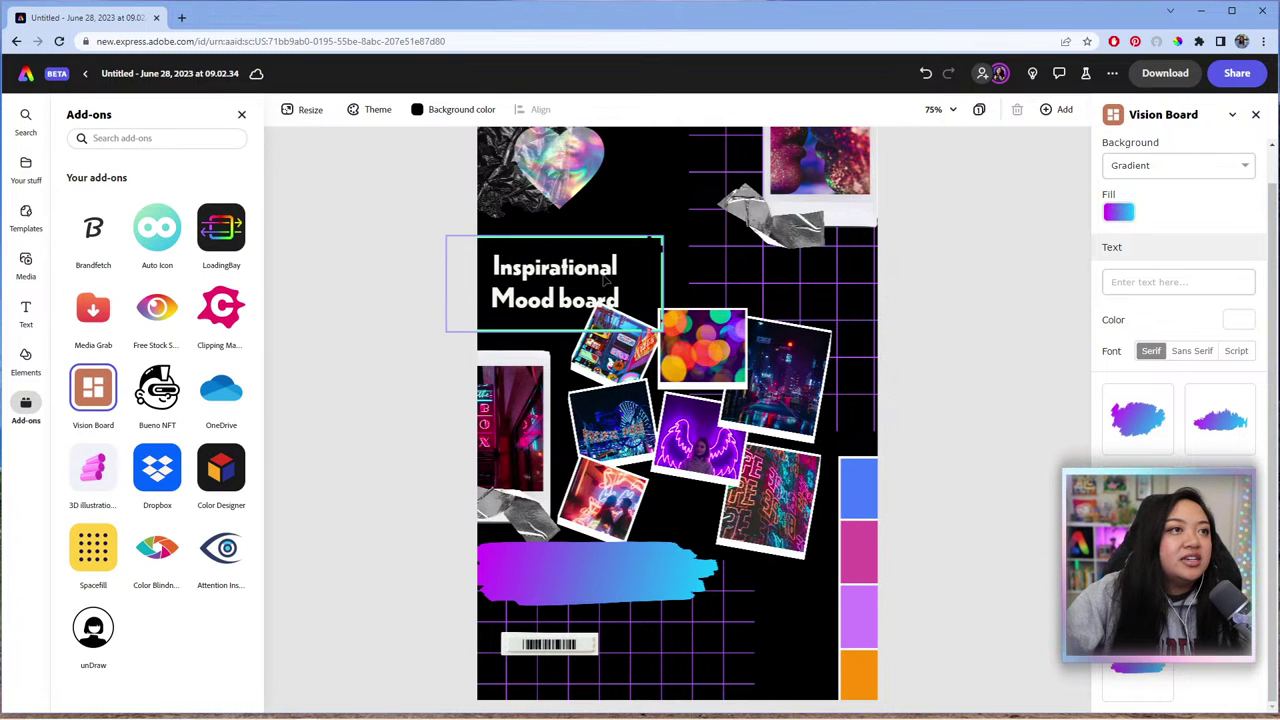
left_click_drag(606, 281, 722, 236)
Step: Move the Inspirational Mood board text onto the brush stroke and bring the text layer to the front
left_click_drag(530, 269, 548, 590)
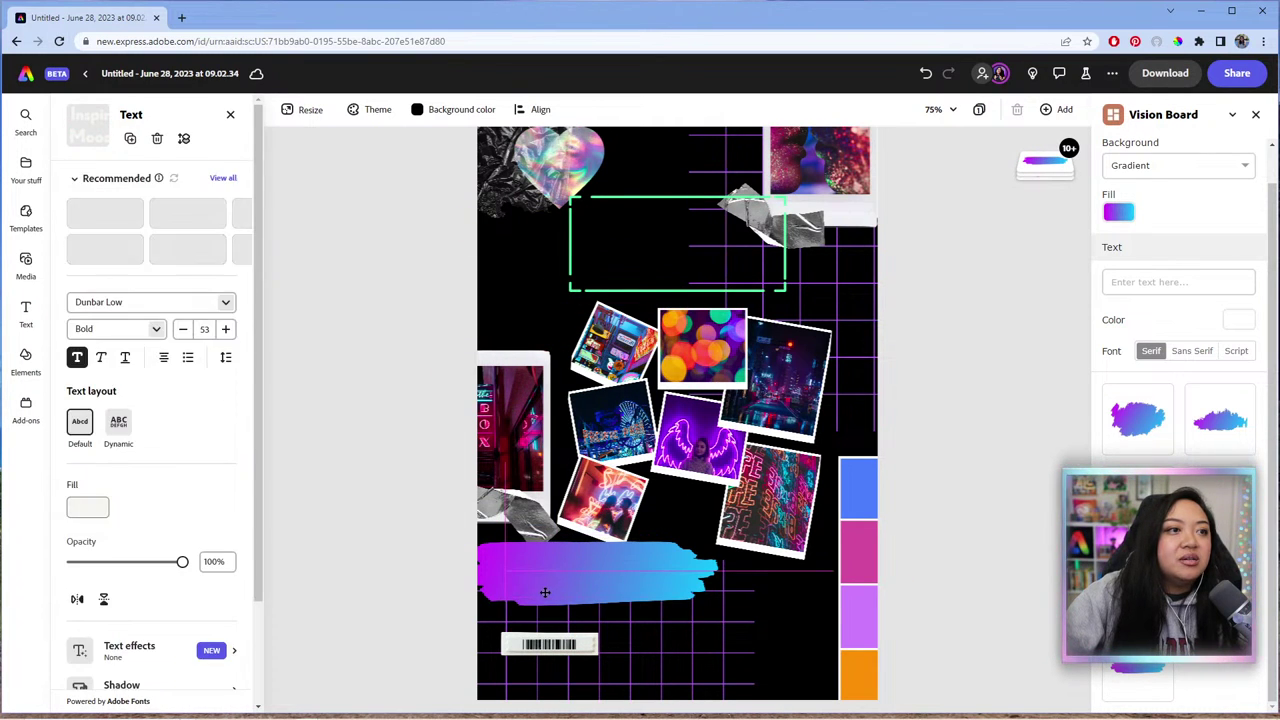
mouse_move(1045, 162)
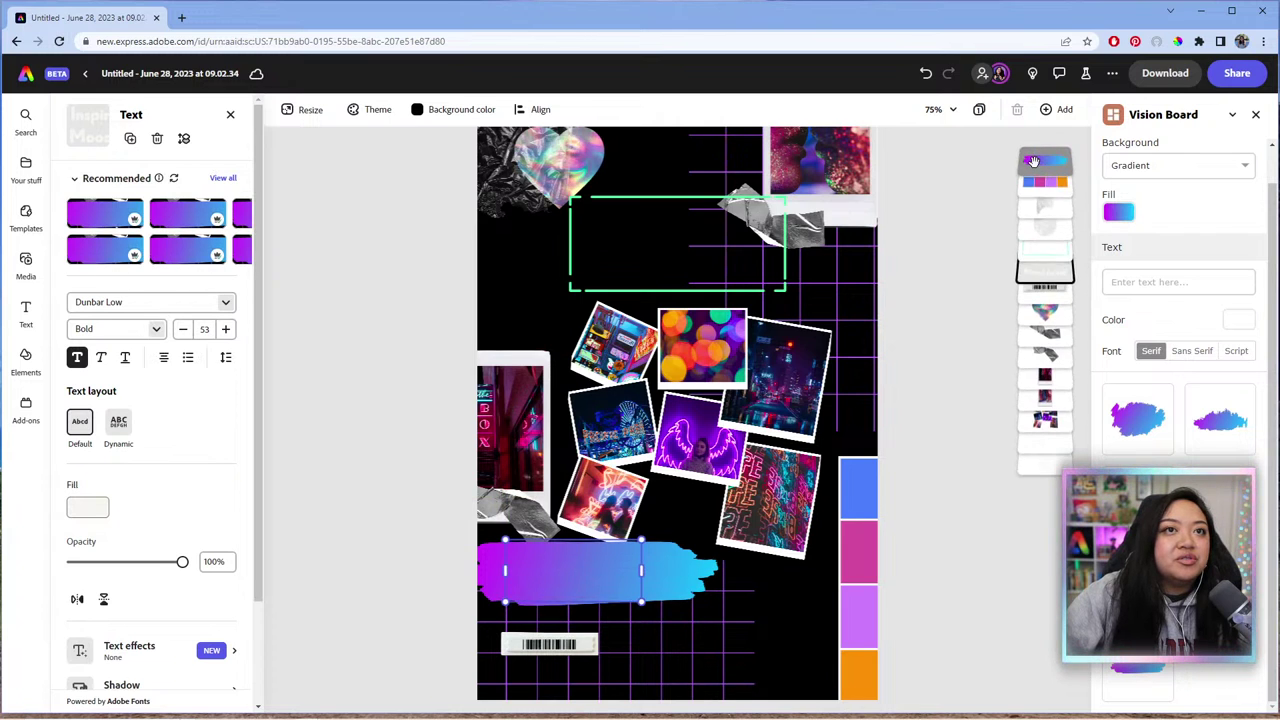
left_click_drag(1031, 289, 1035, 168)
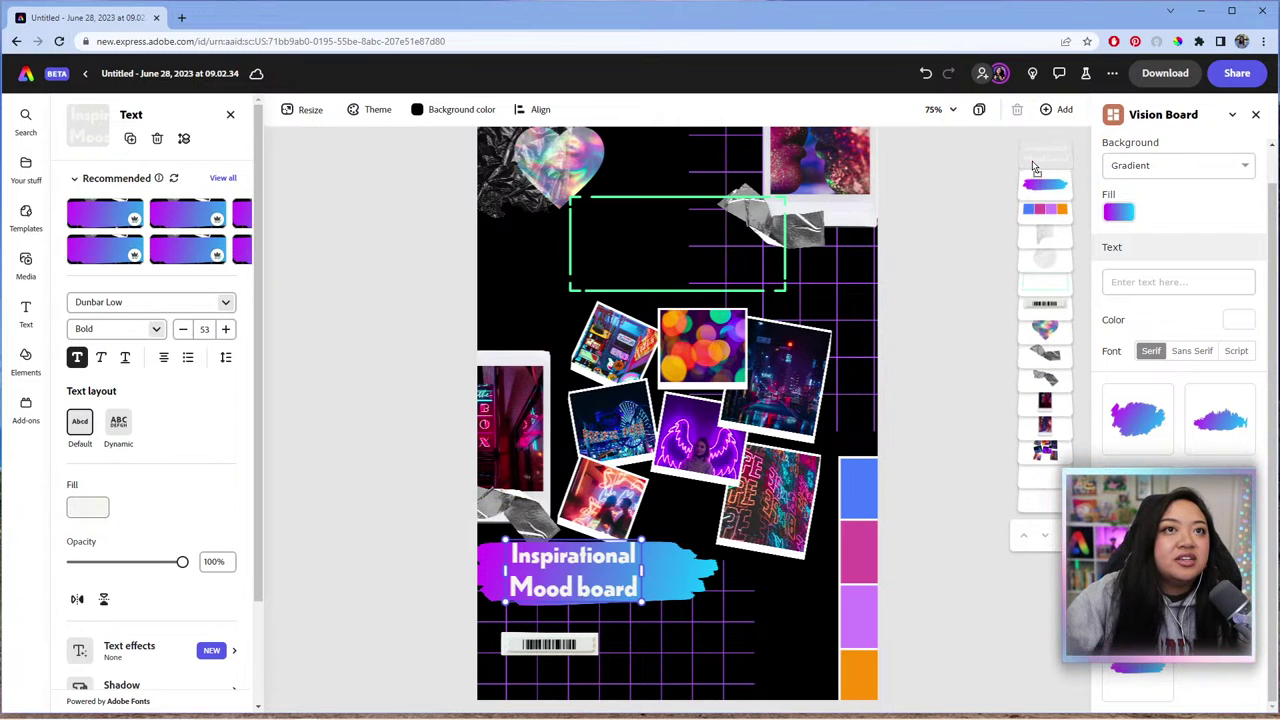
Step: Scale the title text down to size 46 and shift both the brush stroke and the text further left
left_click_drag(640, 544, 622, 548)
left_click_drag(680, 577, 649, 575)
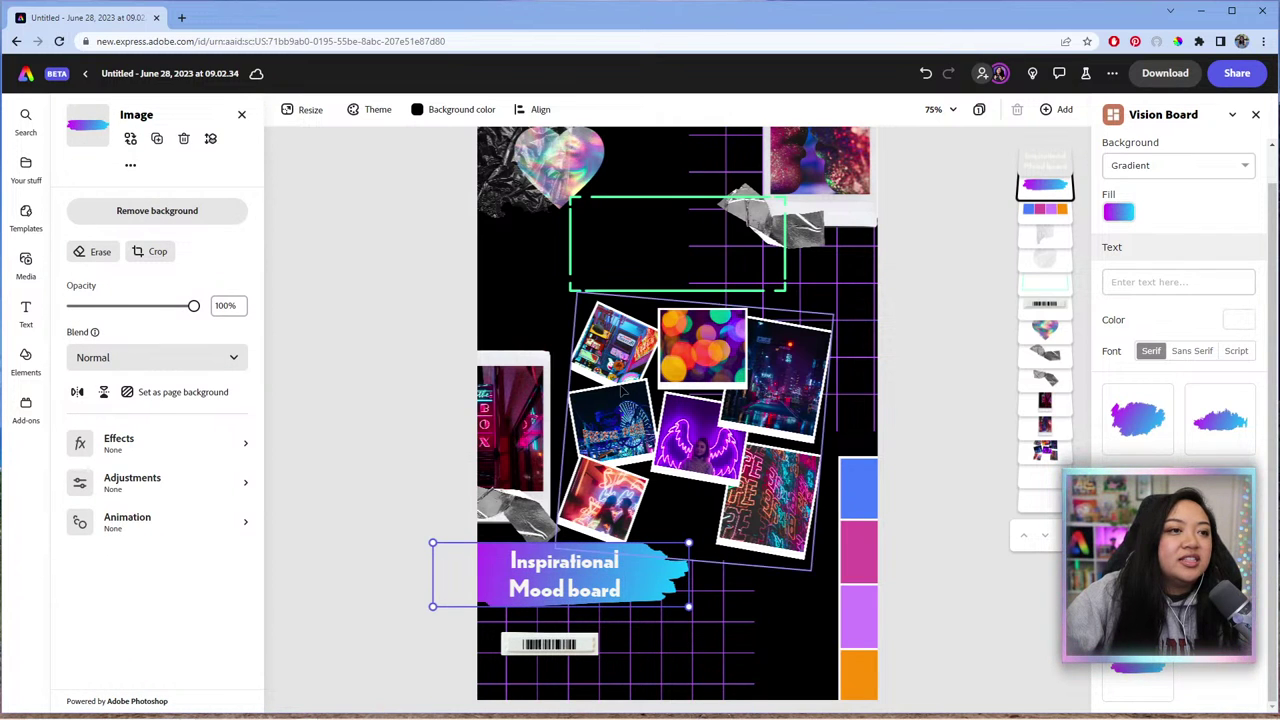
left_click_drag(584, 578, 574, 577)
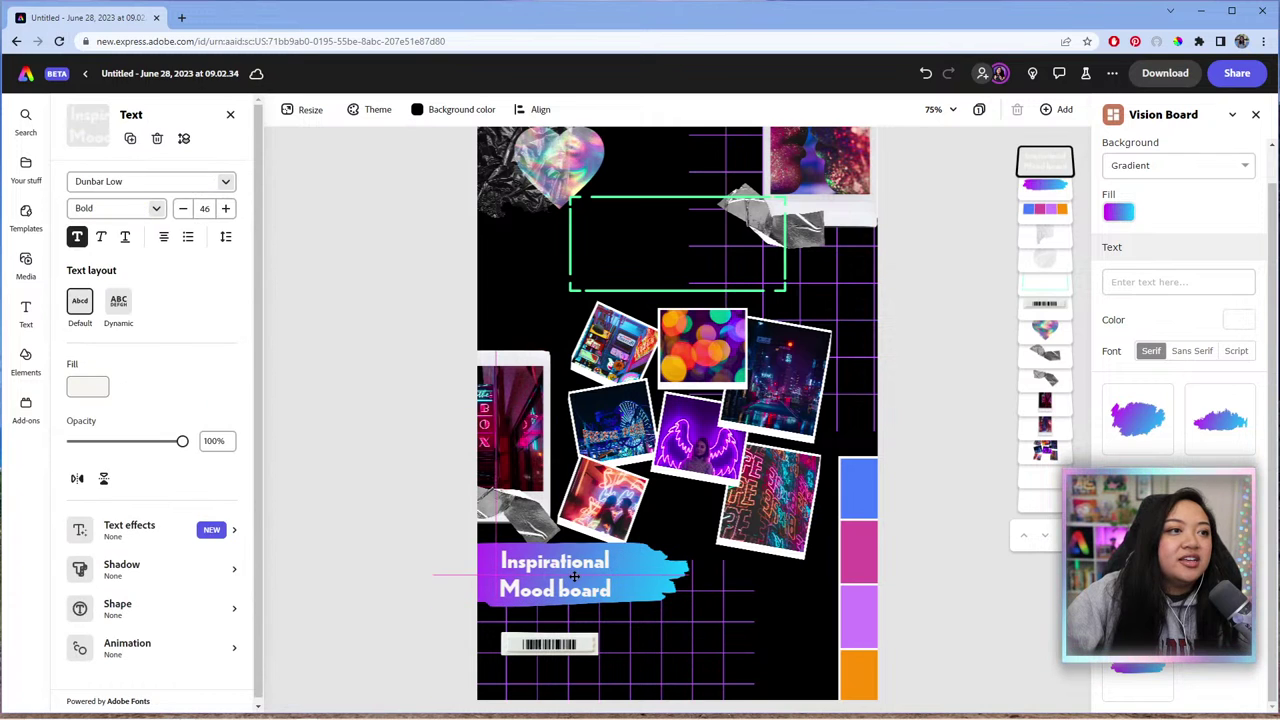
Step: Move the green frame around the brush title and shrink it to fit closely around the stroke
left_click_drag(651, 234, 561, 527)
left_click_drag(676, 528, 640, 542)
left_click_drag(466, 611, 468, 604)
Step: Group the title text, the brush stroke and the green frame together
left_click(577, 585)
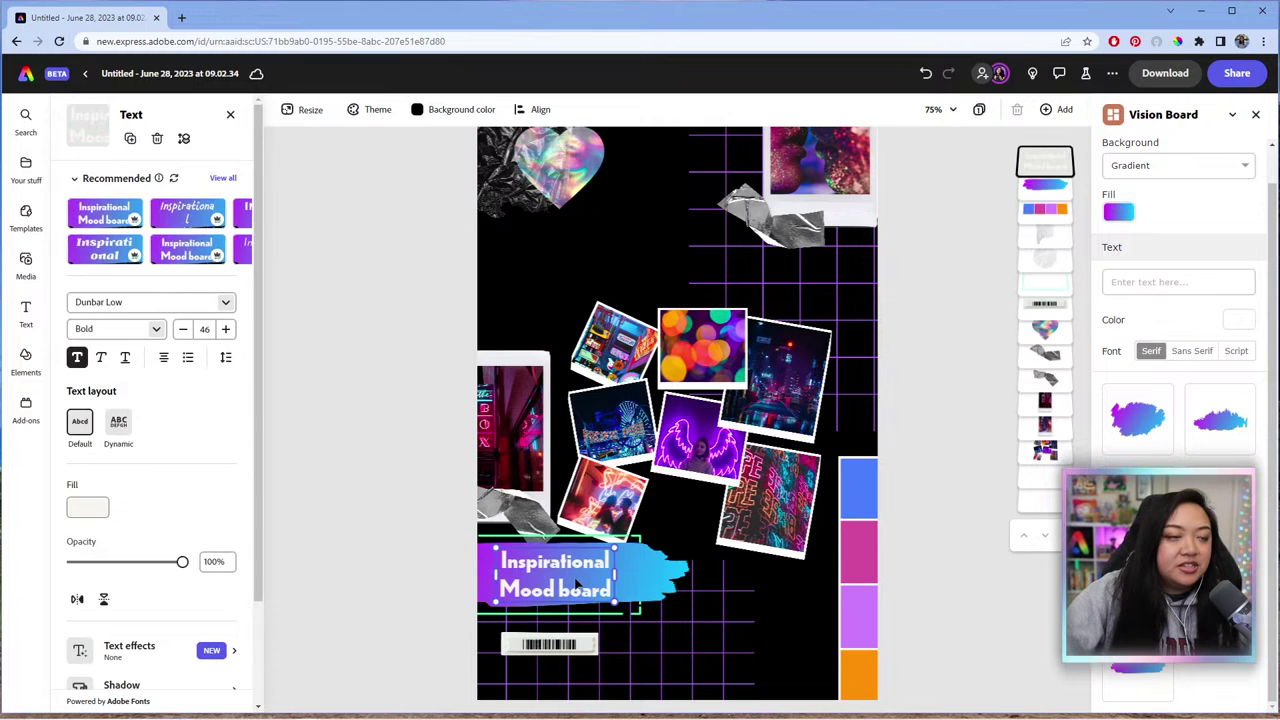
left_click(631, 578, "shift")
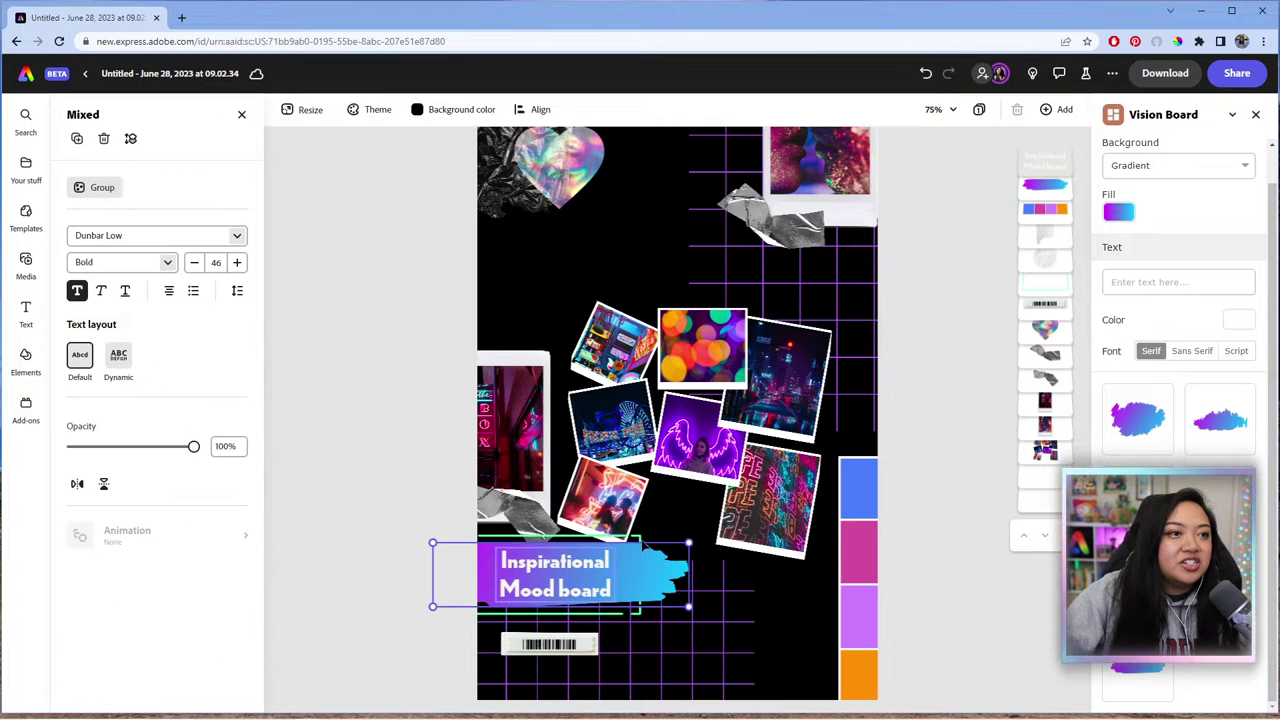
left_click(115, 197)
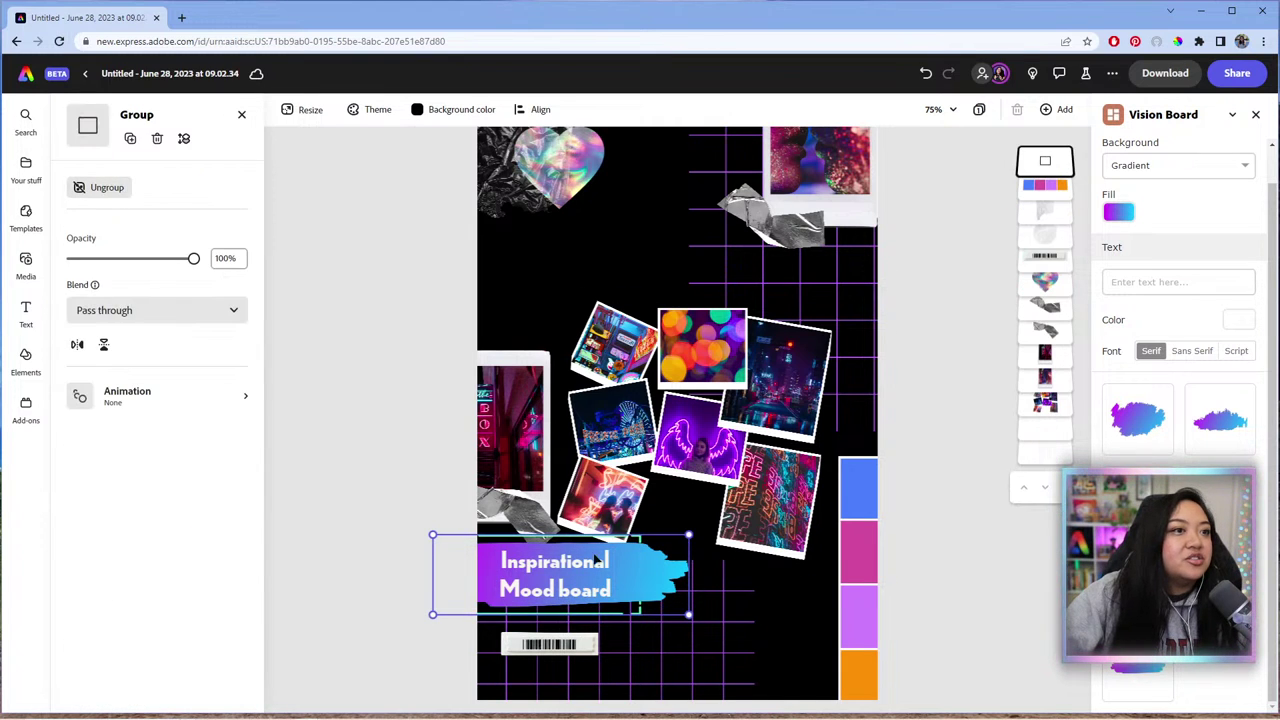
Step: Shift the crumpled black texture and holographic heart up and place the title group directly beneath the heart
left_click_drag(624, 581, 615, 253)
scroll(534, 213, "up", 2)
left_click(534, 213)
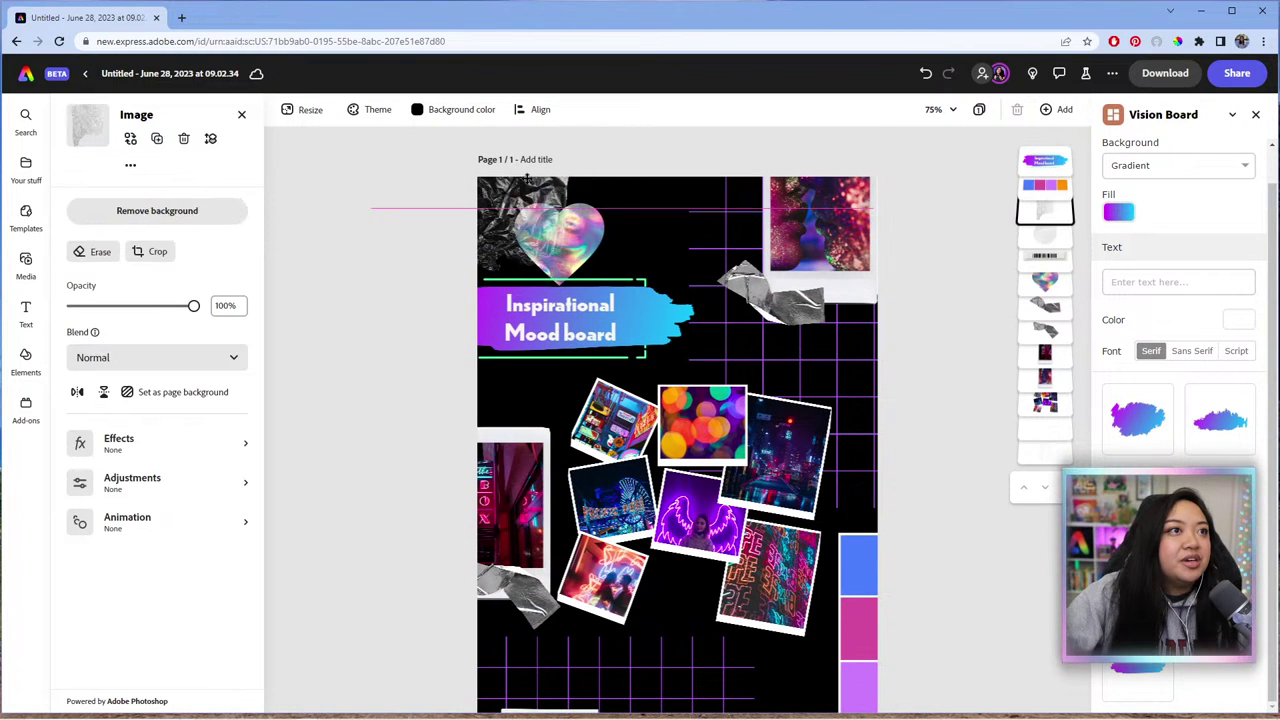
left_click_drag(612, 332, 606, 308)
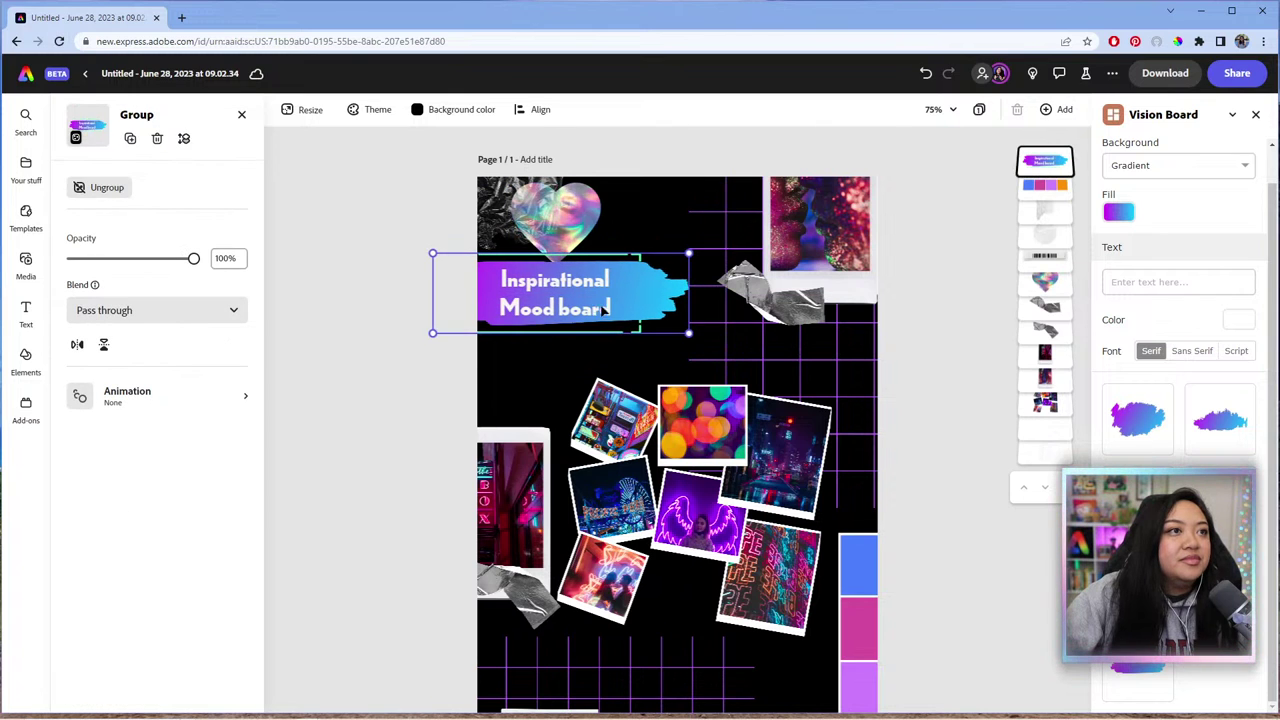
Step: Ungroup the title text, brush stroke and green frame
left_click(414, 314)
left_click(575, 283)
left_click(575, 283)
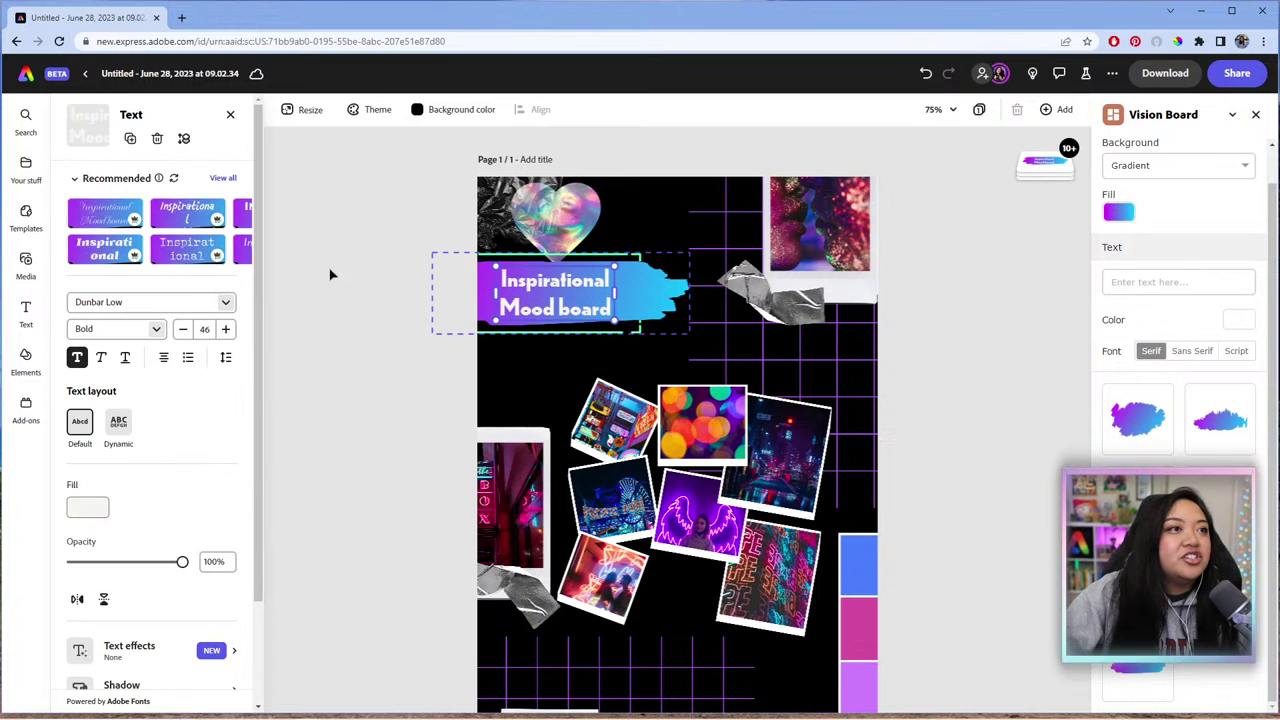
left_click(360, 275)
left_click(491, 287)
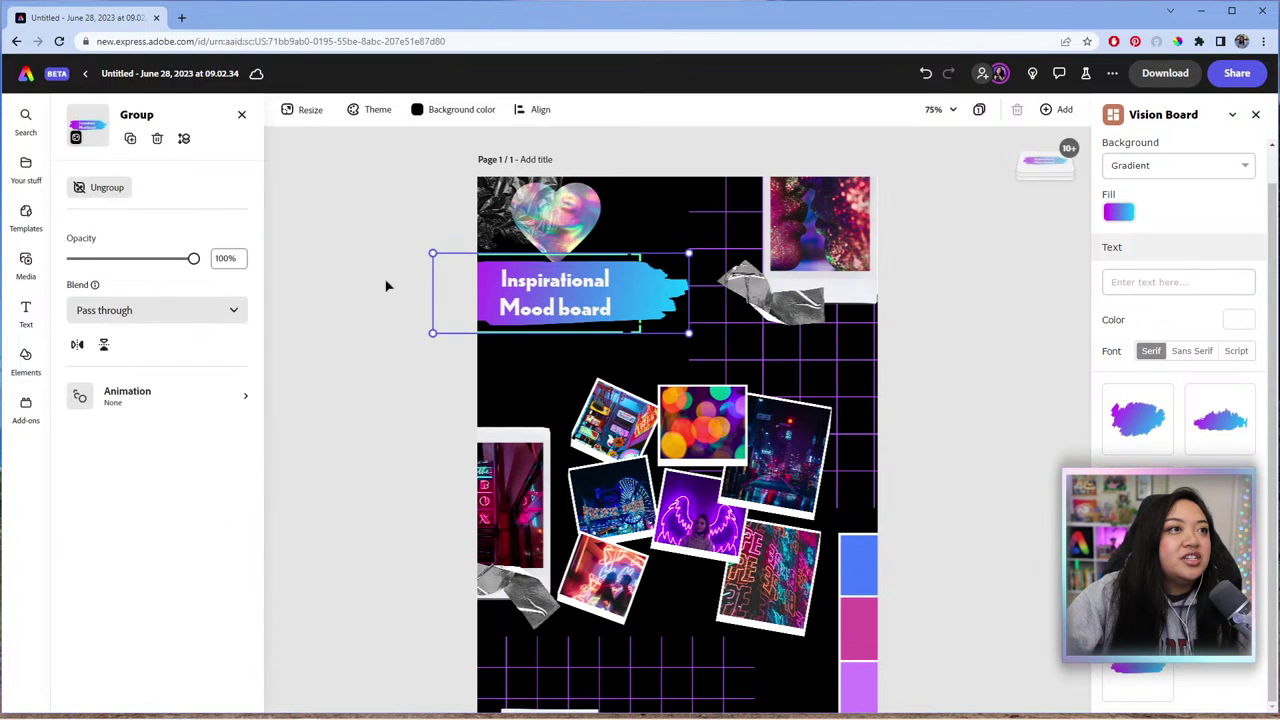
left_click(110, 187)
Step: Switch the title text to the Dynamic layout, widen it onto two lines and centre it on the brush stroke
left_click(400, 333)
left_click(536, 290)
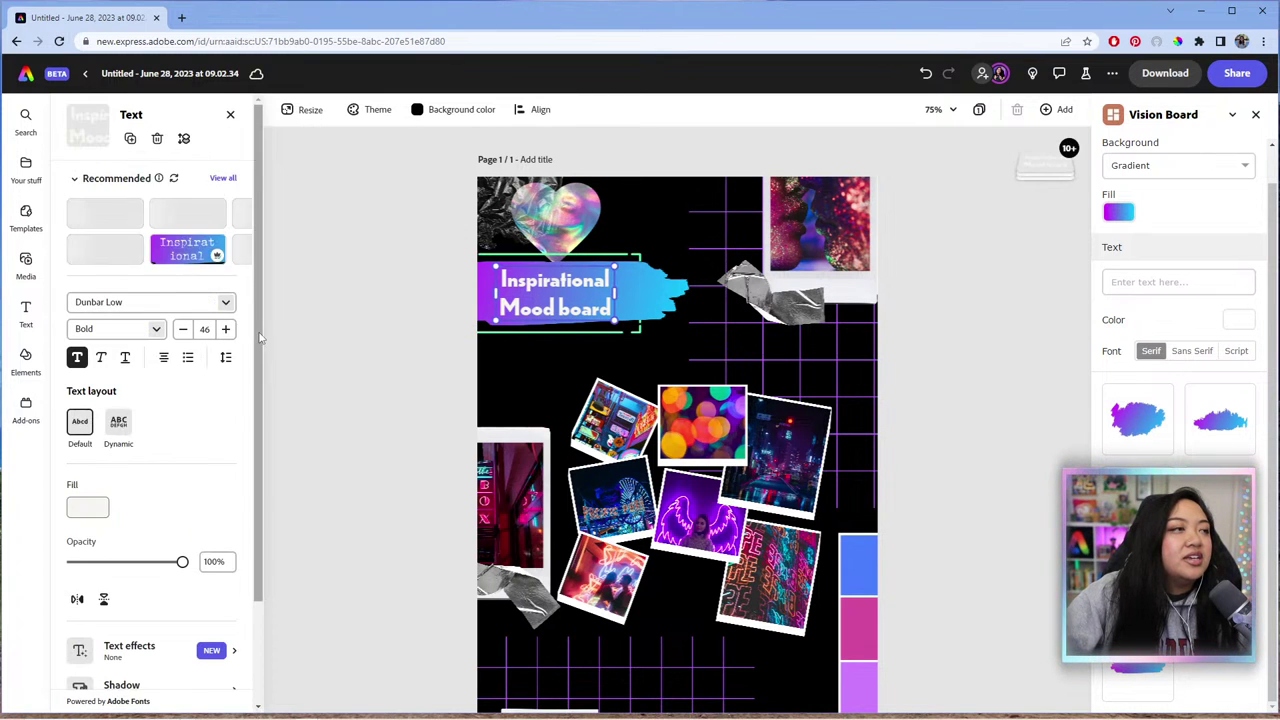
left_click(118, 422)
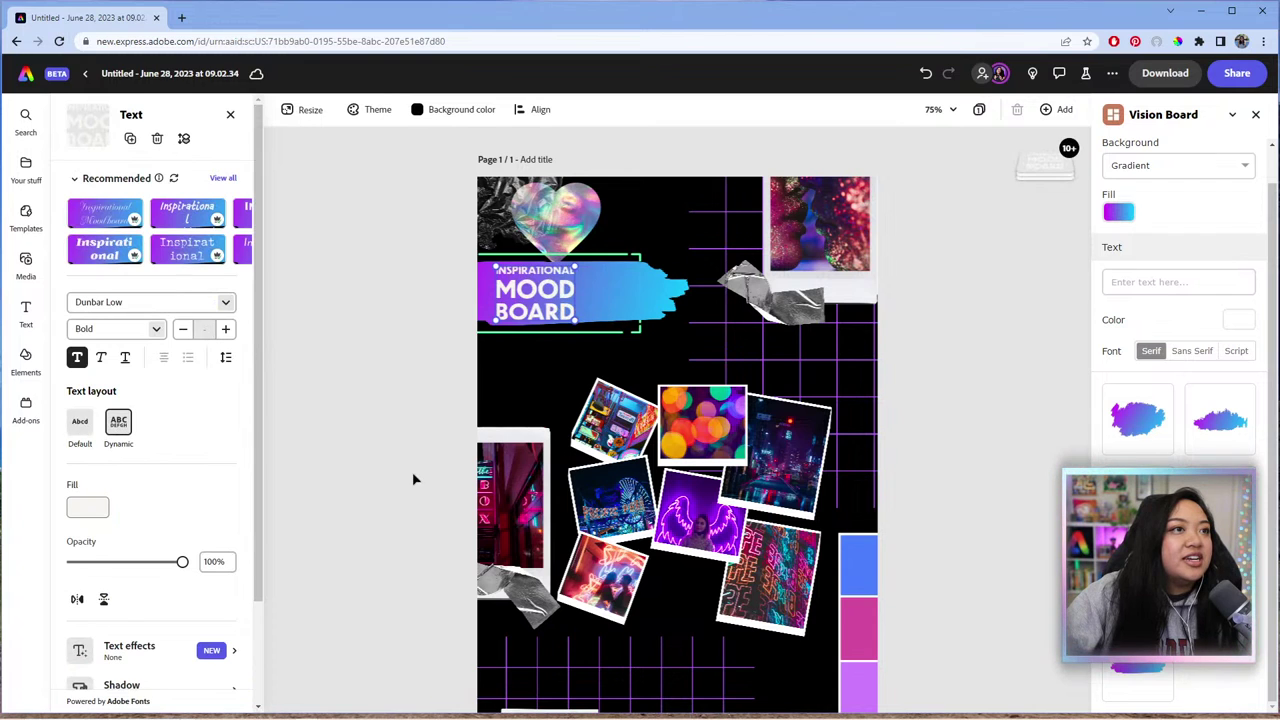
left_click_drag(578, 266, 663, 270)
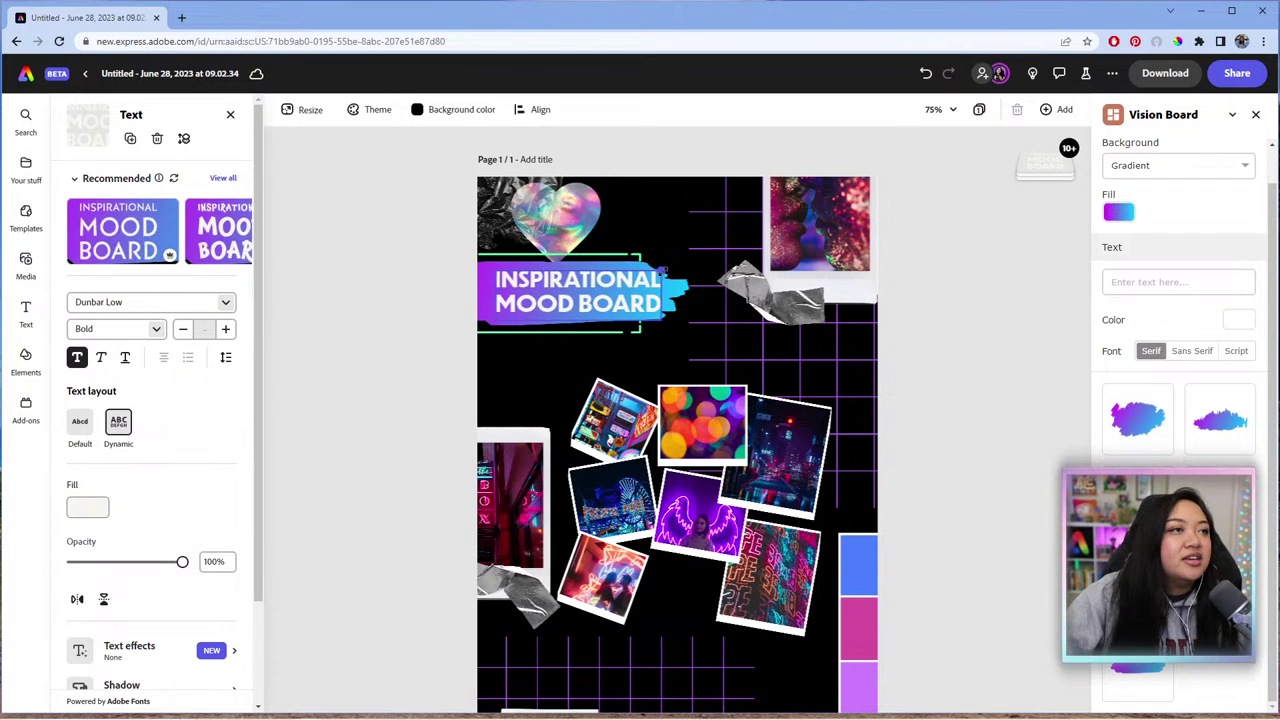
left_click_drag(575, 306, 565, 302)
Step: Browse the font list and set the title's font to BadaBoom Pro BB Regular
left_click(224, 303)
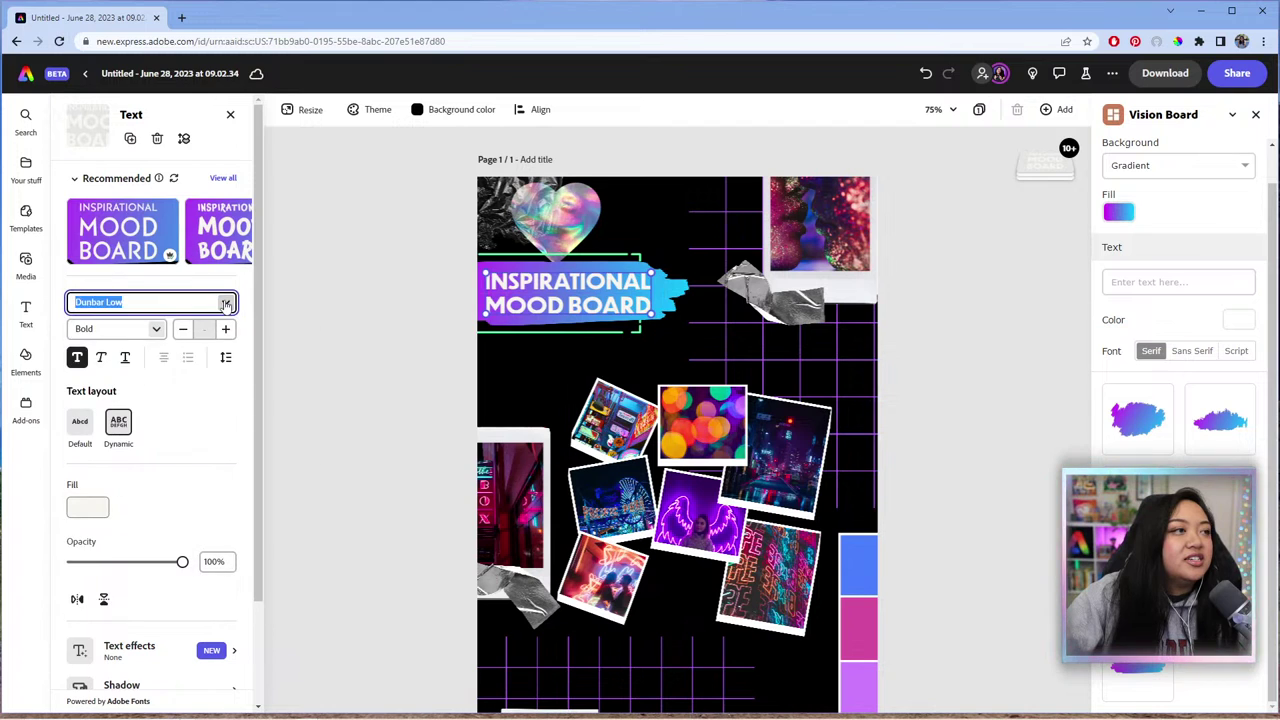
left_click(226, 303)
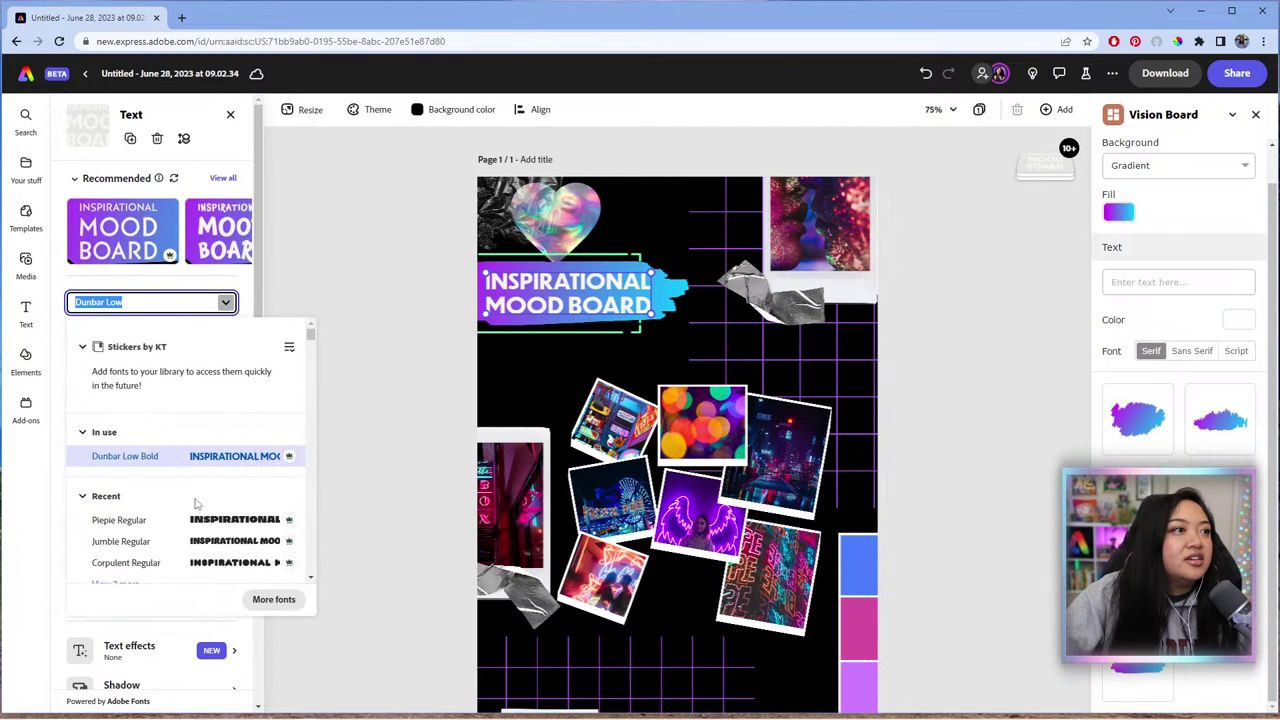
scroll(196, 505, "down", 2)
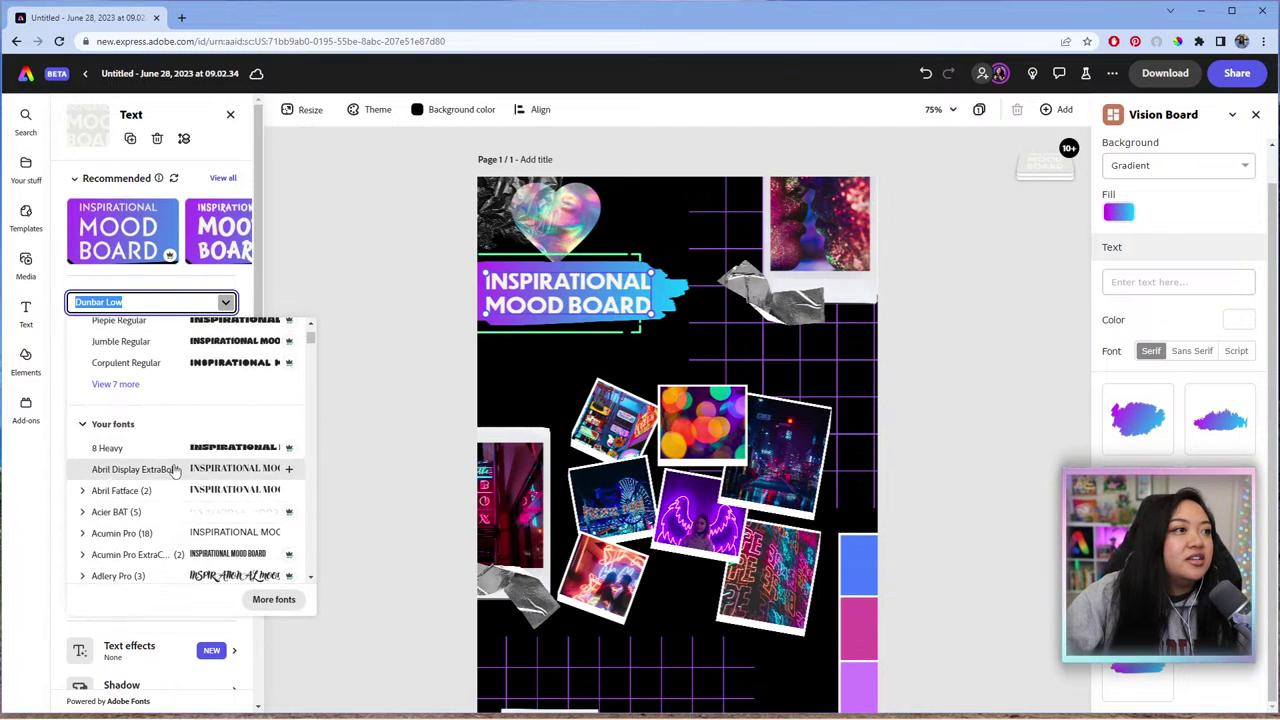
scroll(177, 490, "down", 3)
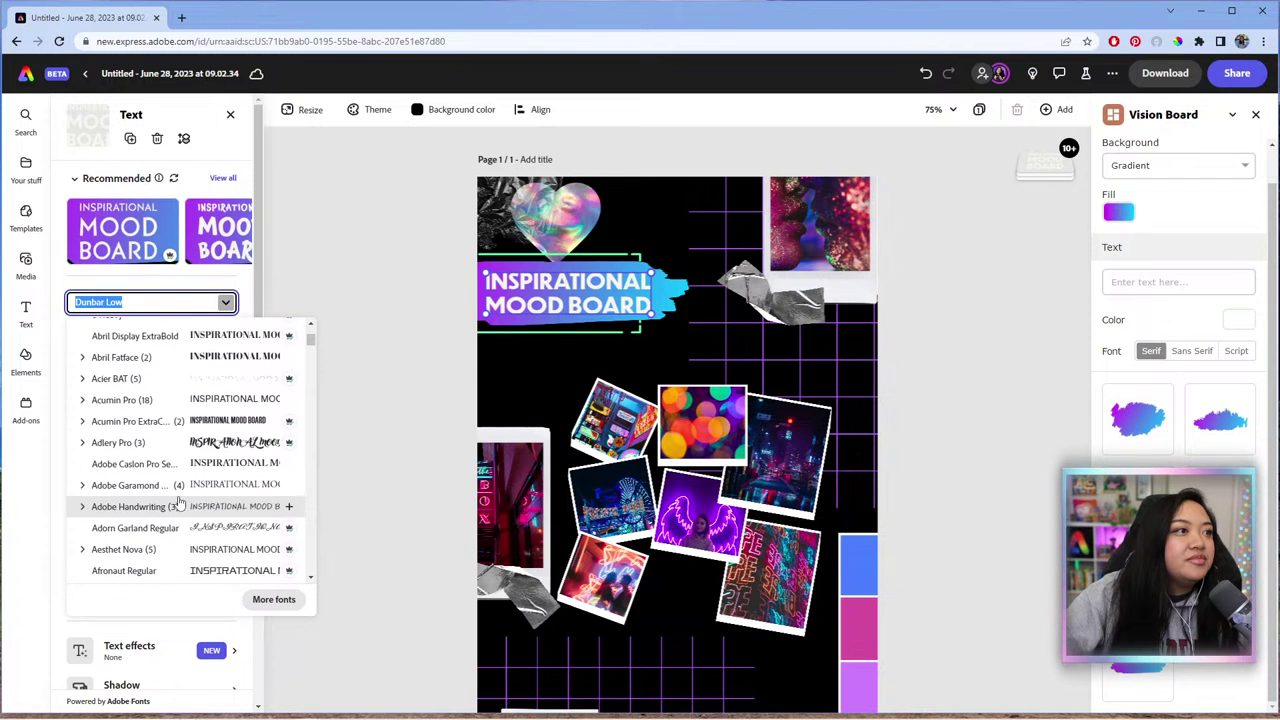
scroll(160, 515, "down", 4)
scroll(143, 530, "down", 5)
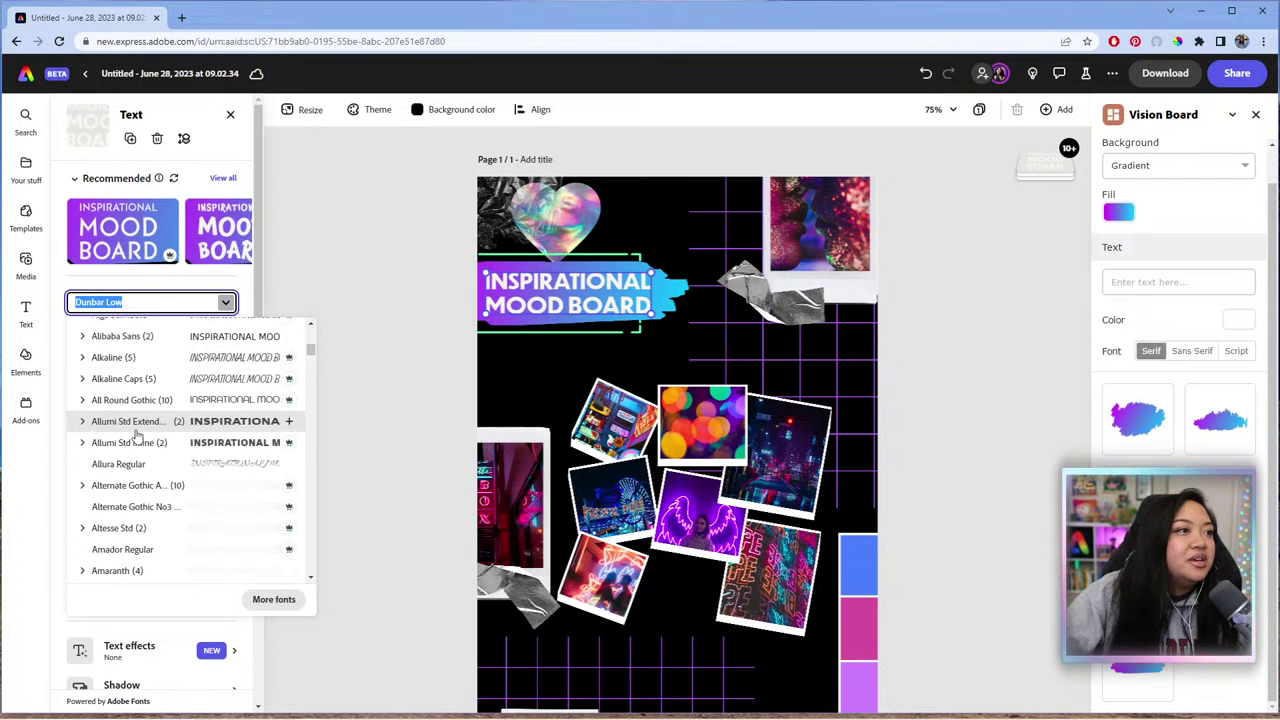
scroll(136, 445, "down", 5)
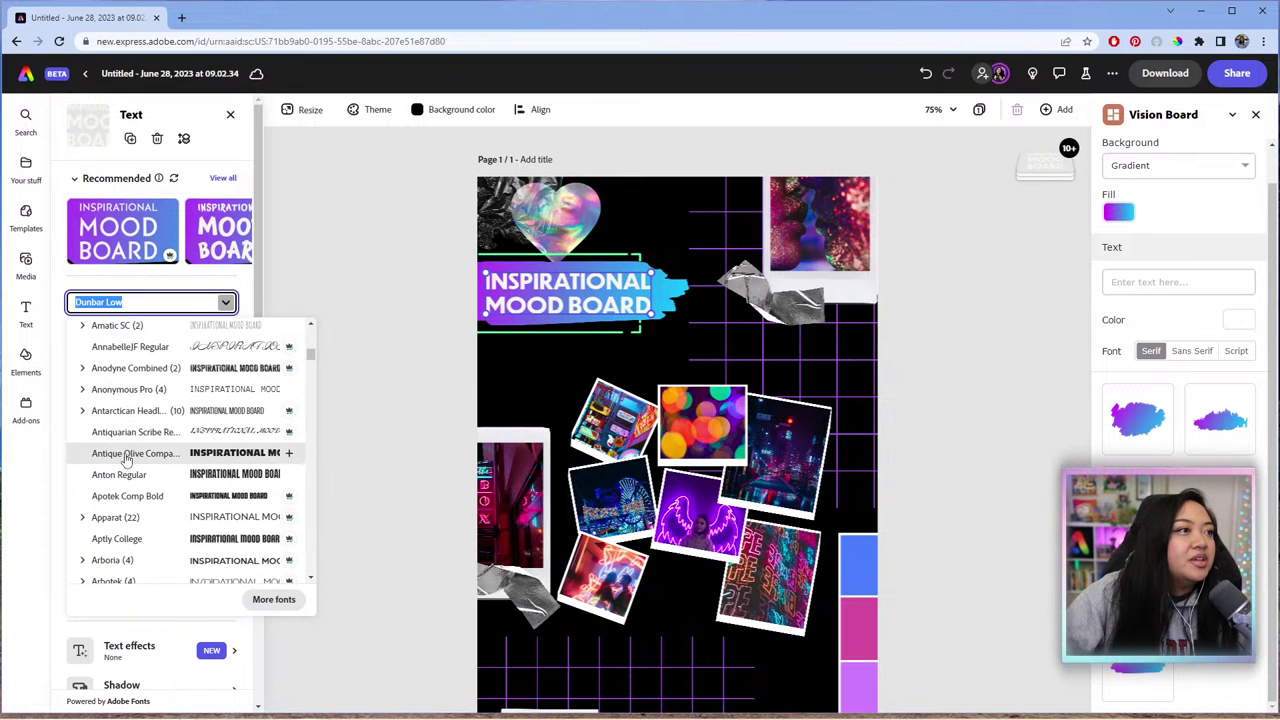
scroll(128, 460, "down", 7)
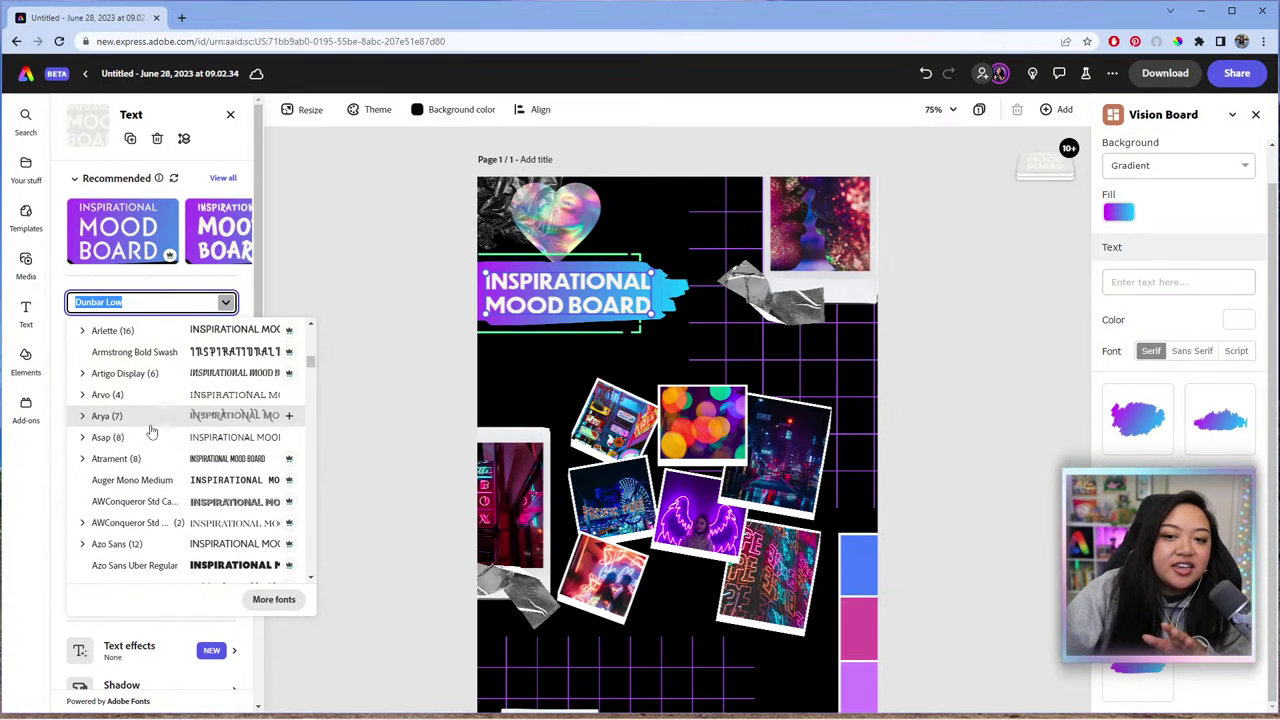
scroll(150, 425, "down", 5)
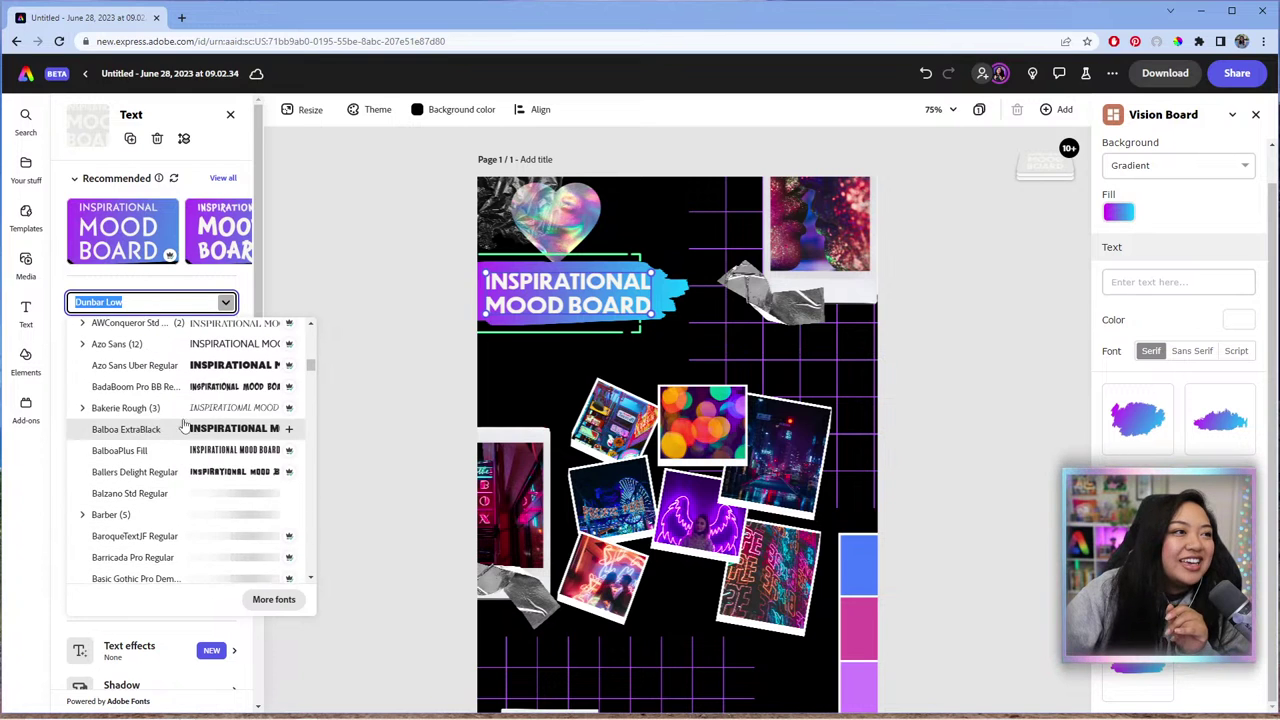
left_click(203, 386)
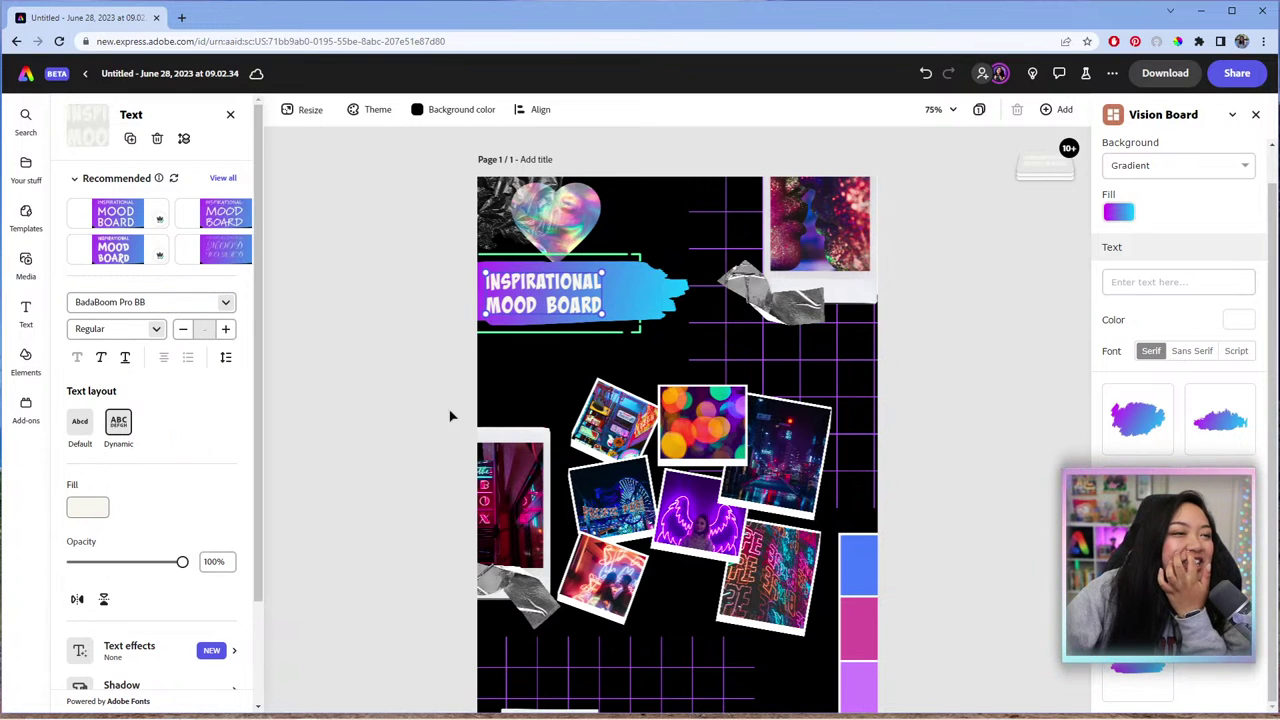
Step: Enlarge the title on the brush stroke, try the recommended Chaloops Bold font and recentre the text vertically
left_click(226, 305)
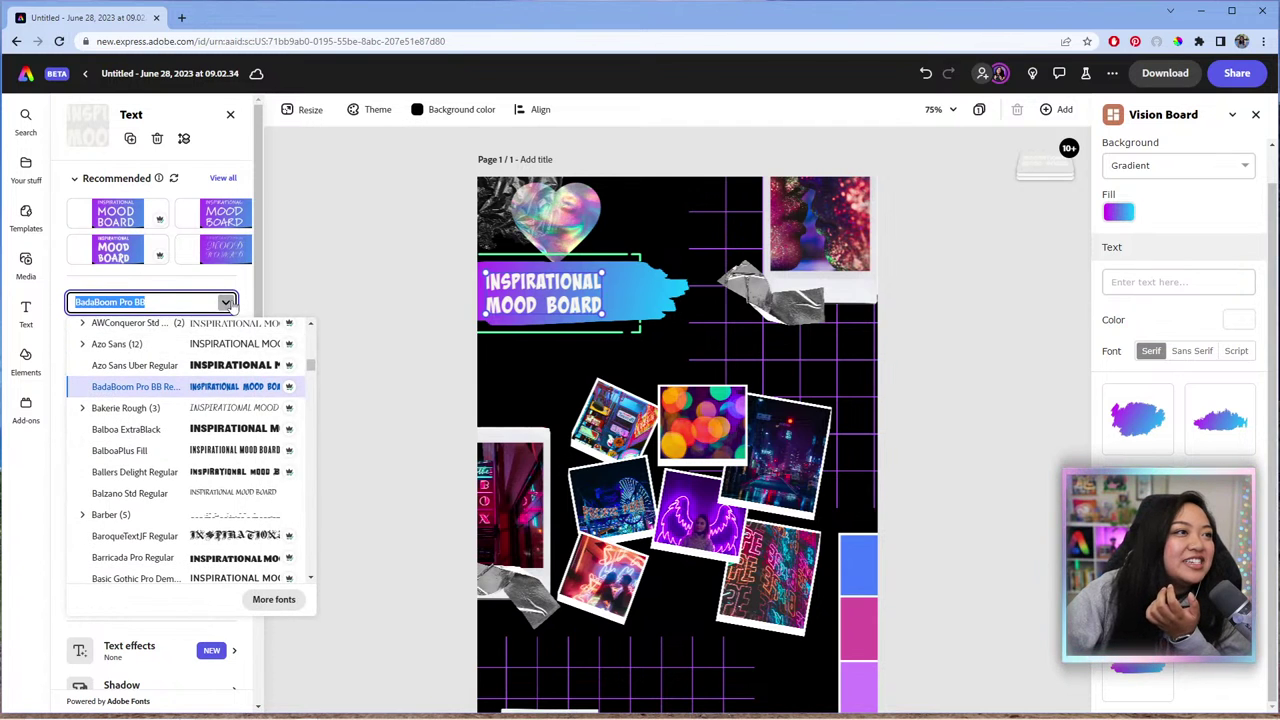
left_click(228, 304)
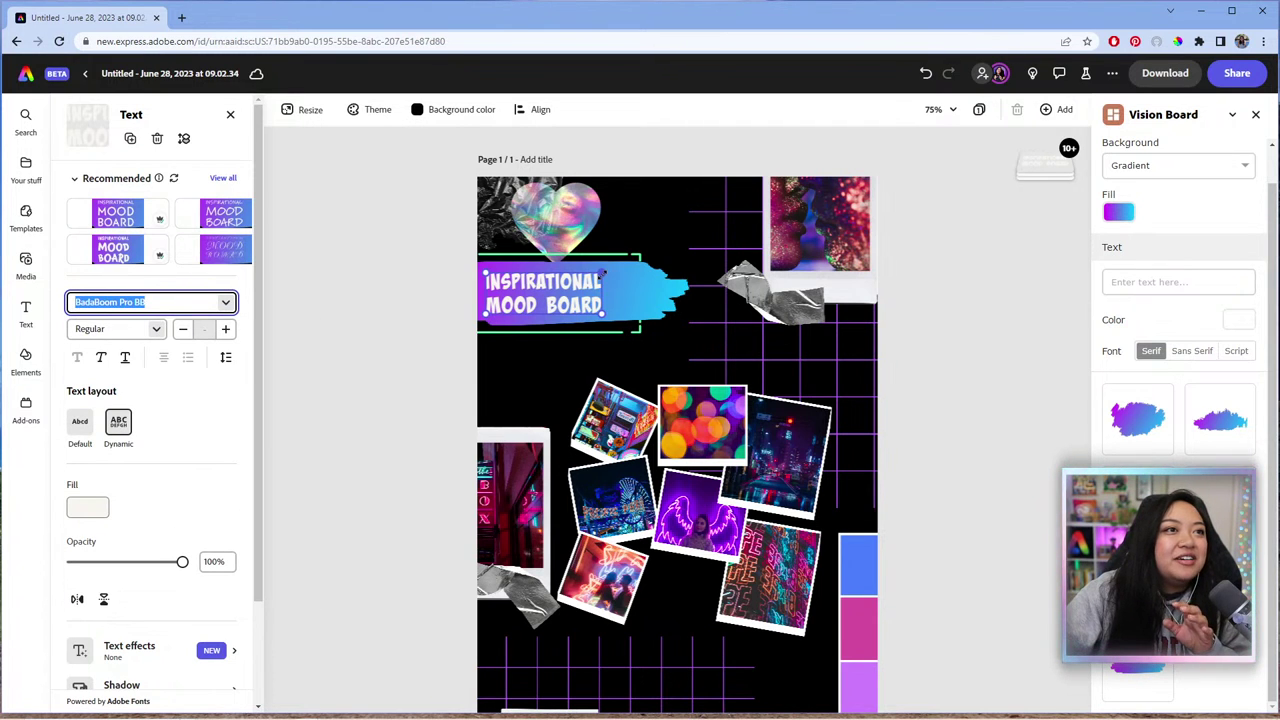
left_click_drag(640, 256, 655, 262)
key("ctrl+z")
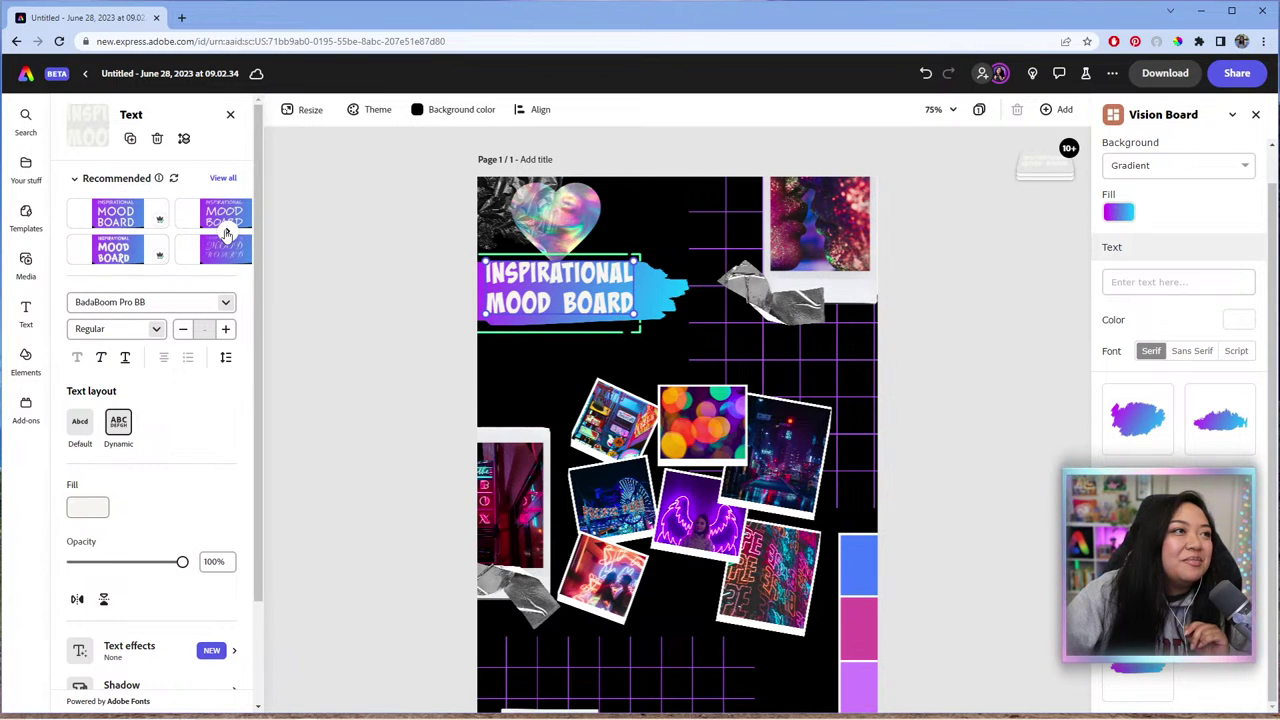
left_click(119, 257)
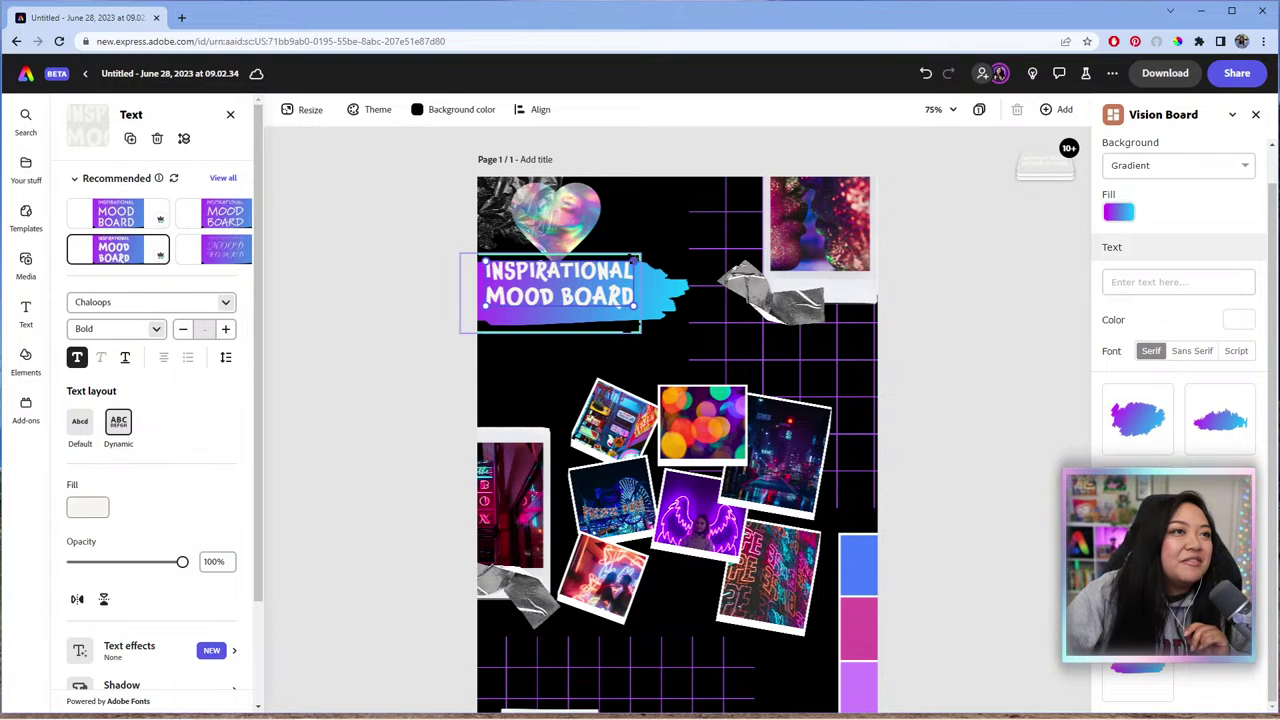
left_click_drag(606, 279, 605, 288)
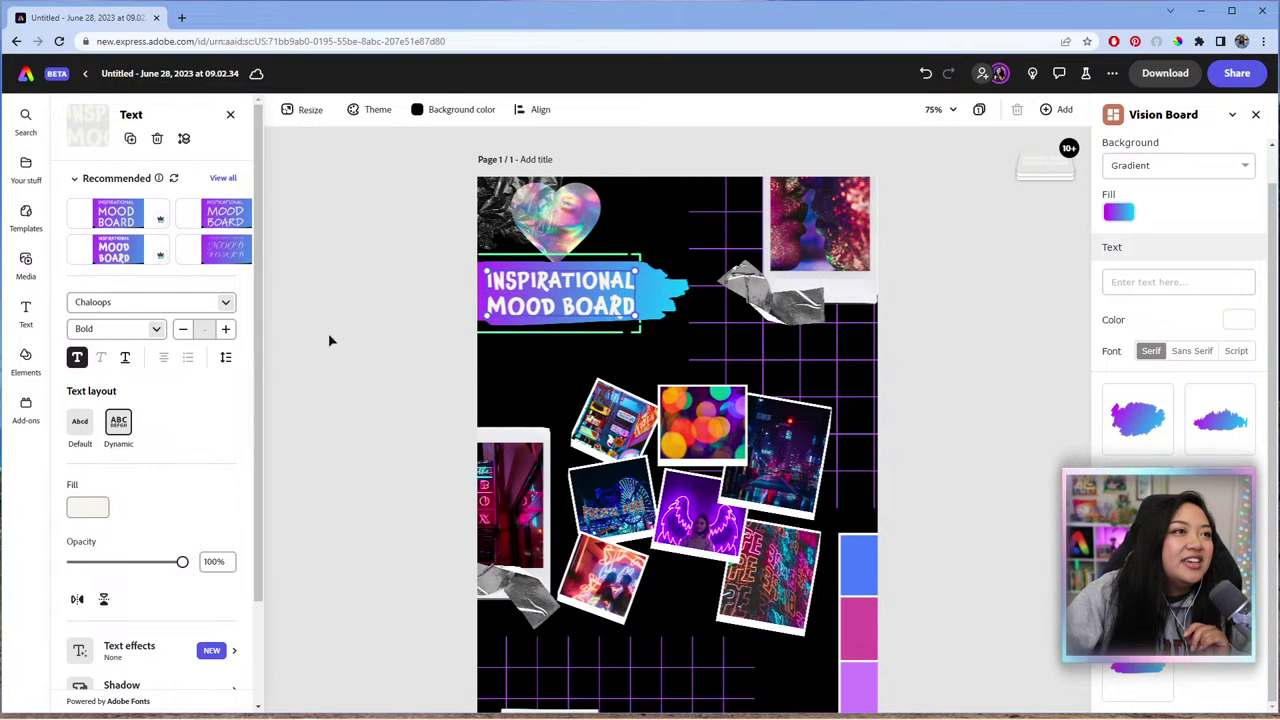
Step: Set the title's font to Corpulent Regular, enlarge the text slightly and centre it on the brush stroke
left_click(230, 308)
scroll(211, 494, "down", 3)
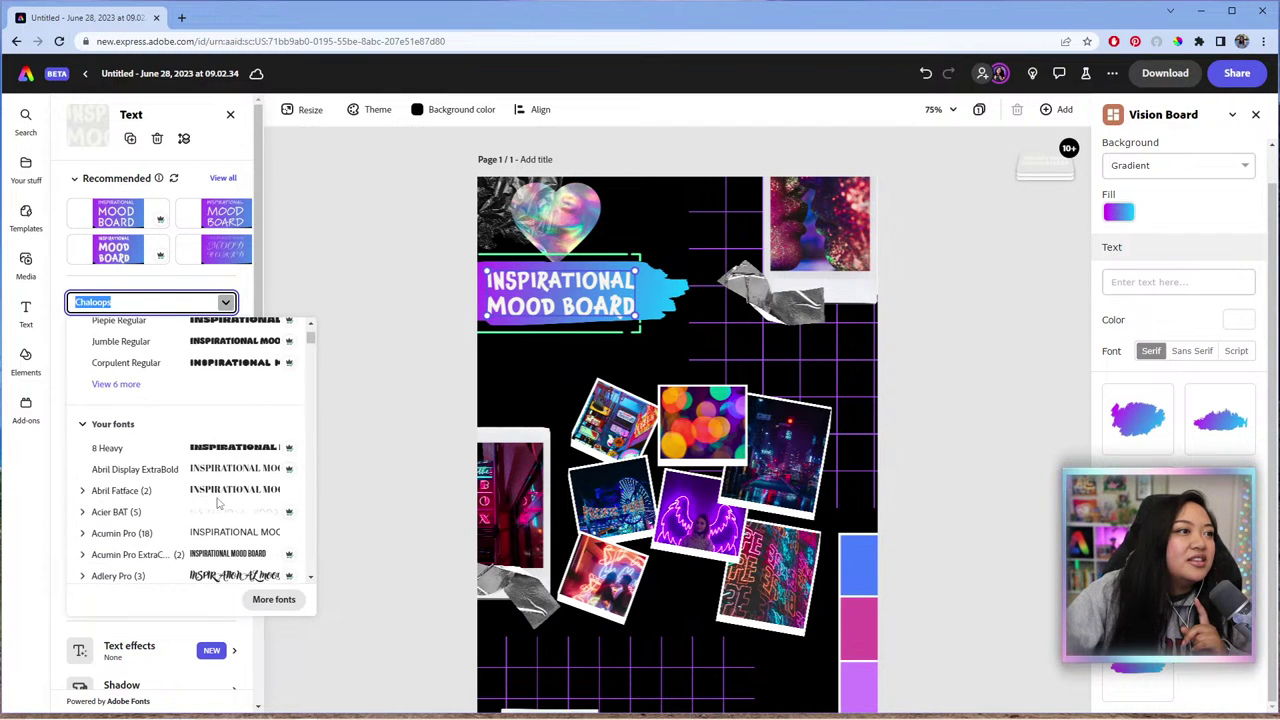
left_click(237, 370)
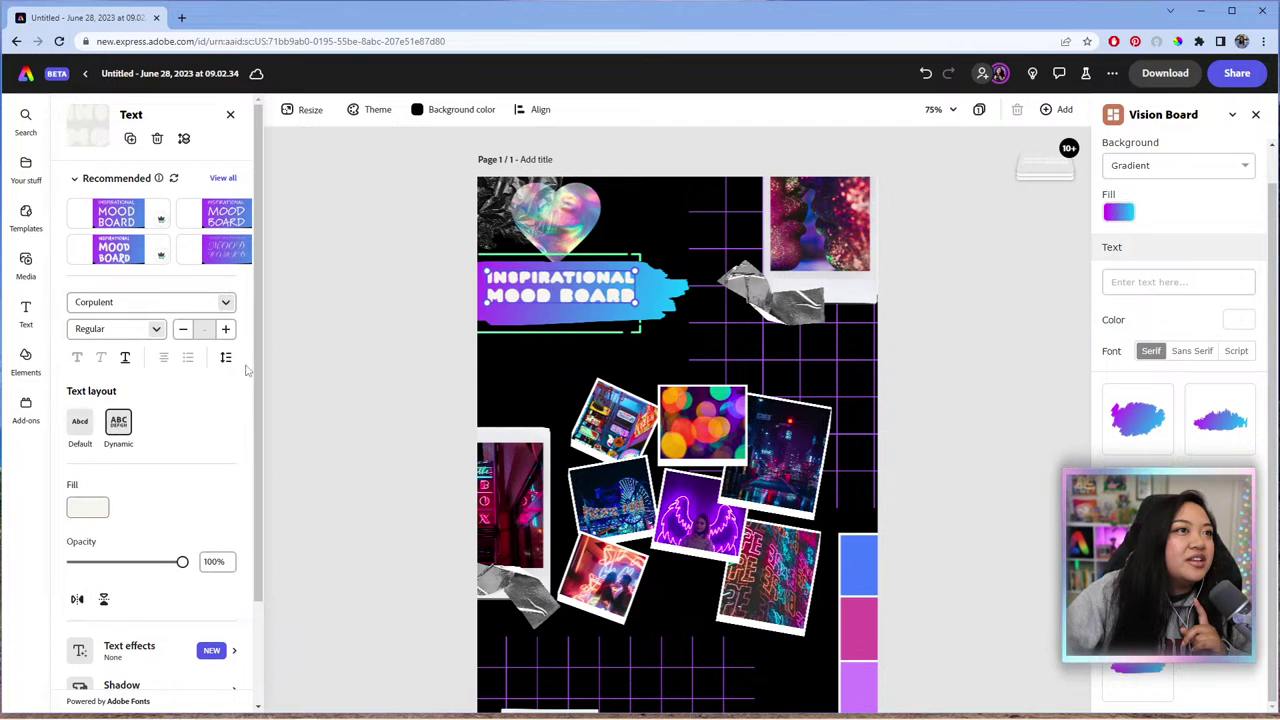
left_click_drag(633, 296, 688, 324)
mouse_move(607, 298)
left_mouse_down()
mouse_move(630, 302)
mouse_move(592, 301)
left_mouse_up()
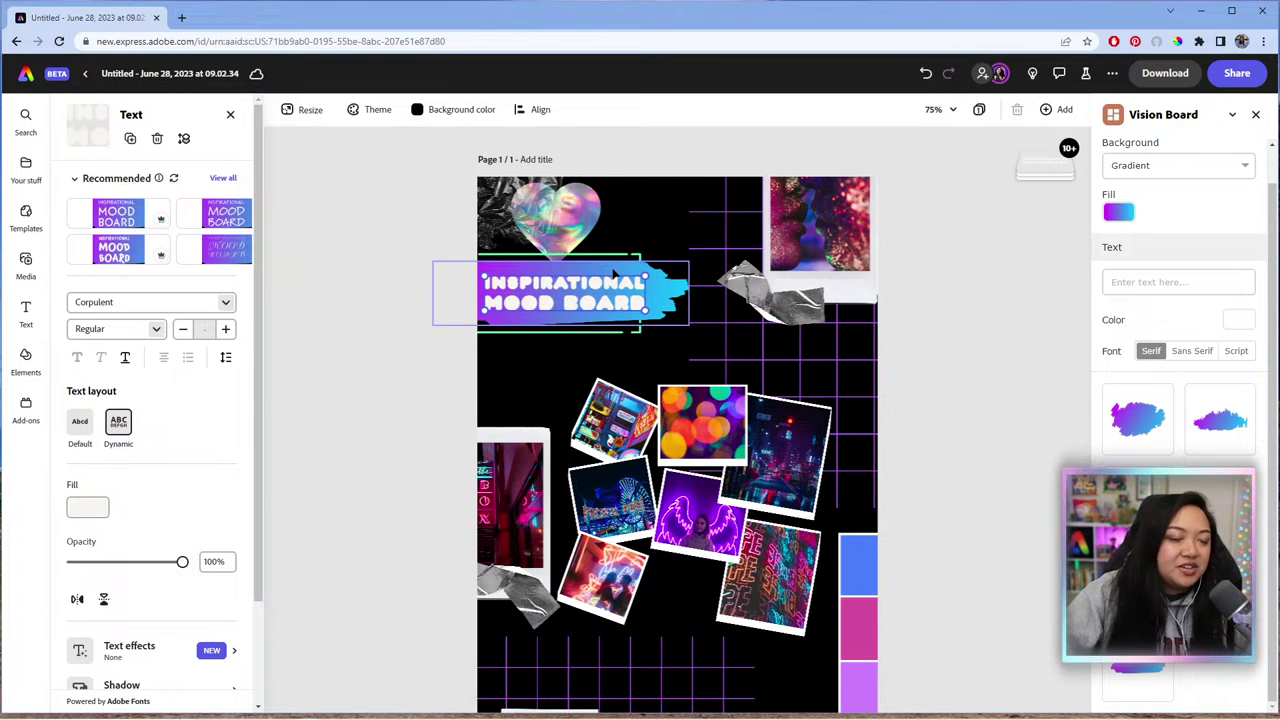
Step: Group the title text, brush stroke and green frame, and place the group against the page's left edge below the heart
left_click(626, 265, "shift")
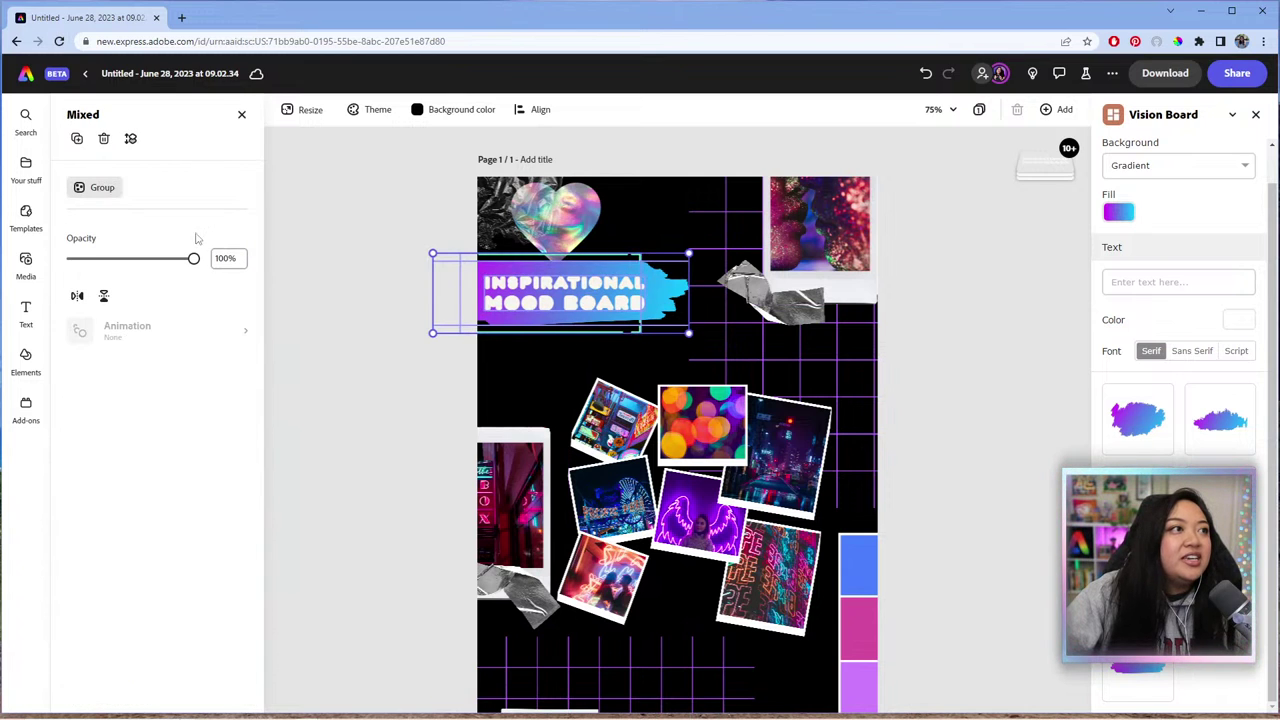
left_click(108, 189)
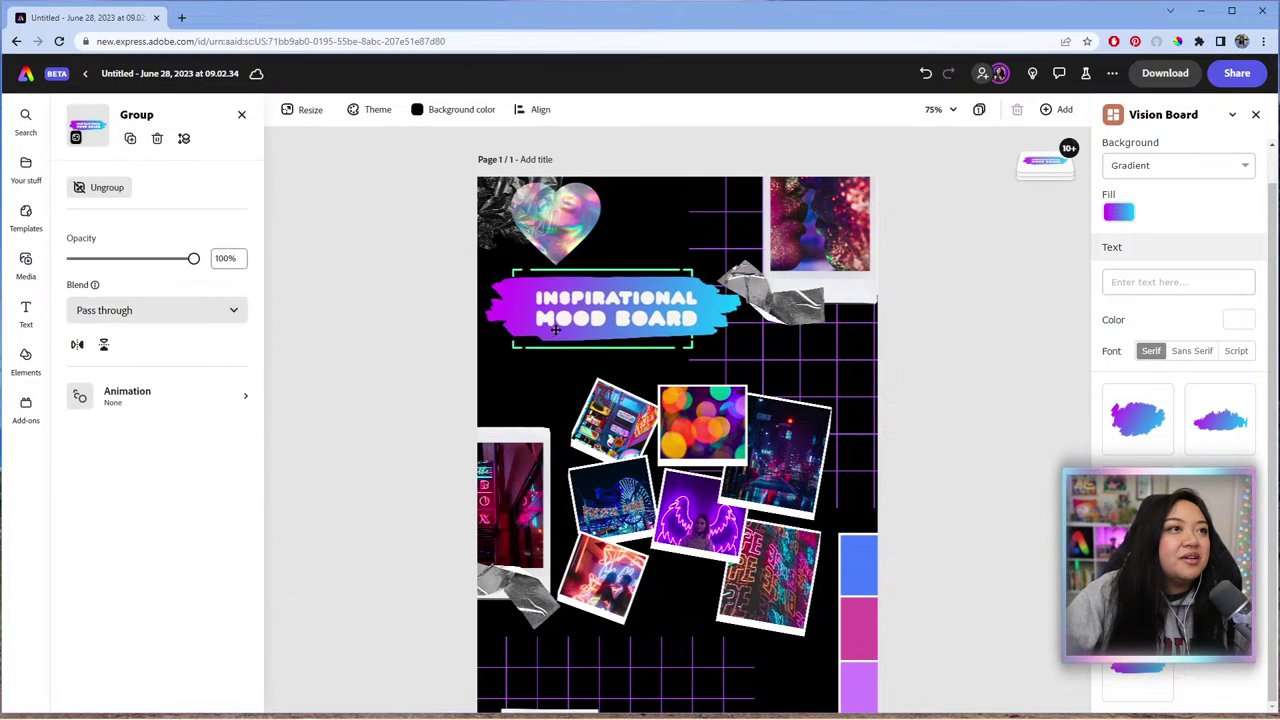
left_click_drag(555, 330, 508, 294)
Step: Move the crumpled tape off the upper polaroid, bring the polaroid fully onto the page and shrink it
left_click(834, 346)
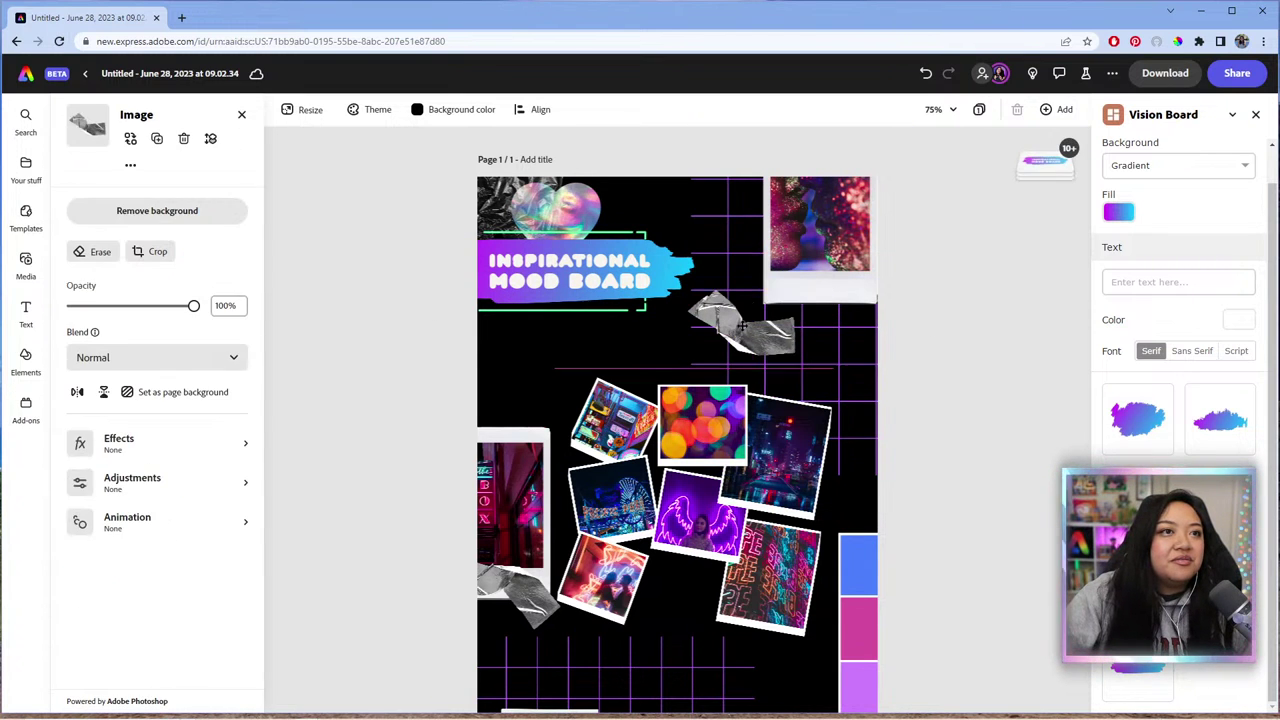
left_click(826, 230)
left_click_drag(827, 230, 791, 279)
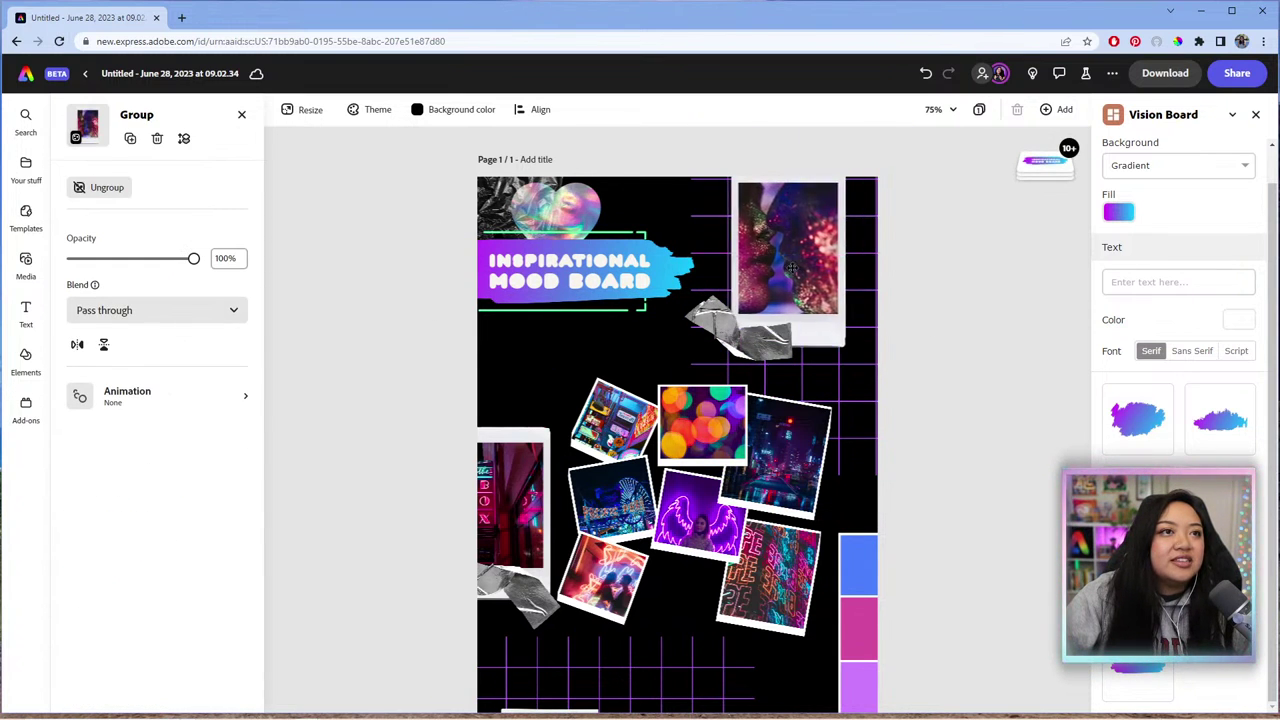
left_click_drag(843, 177, 818, 212)
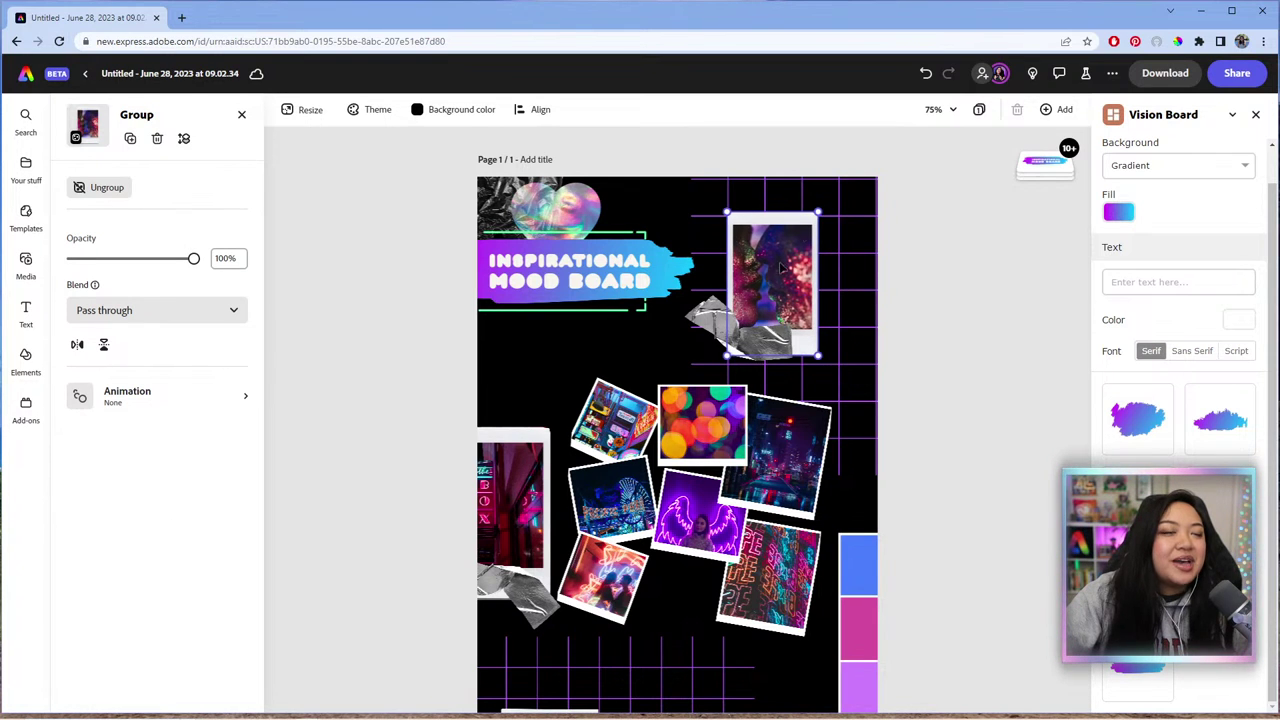
Step: Try to tilt the upper polaroid and shift its frame, and undo both changes
left_click(826, 362)
left_click(772, 283)
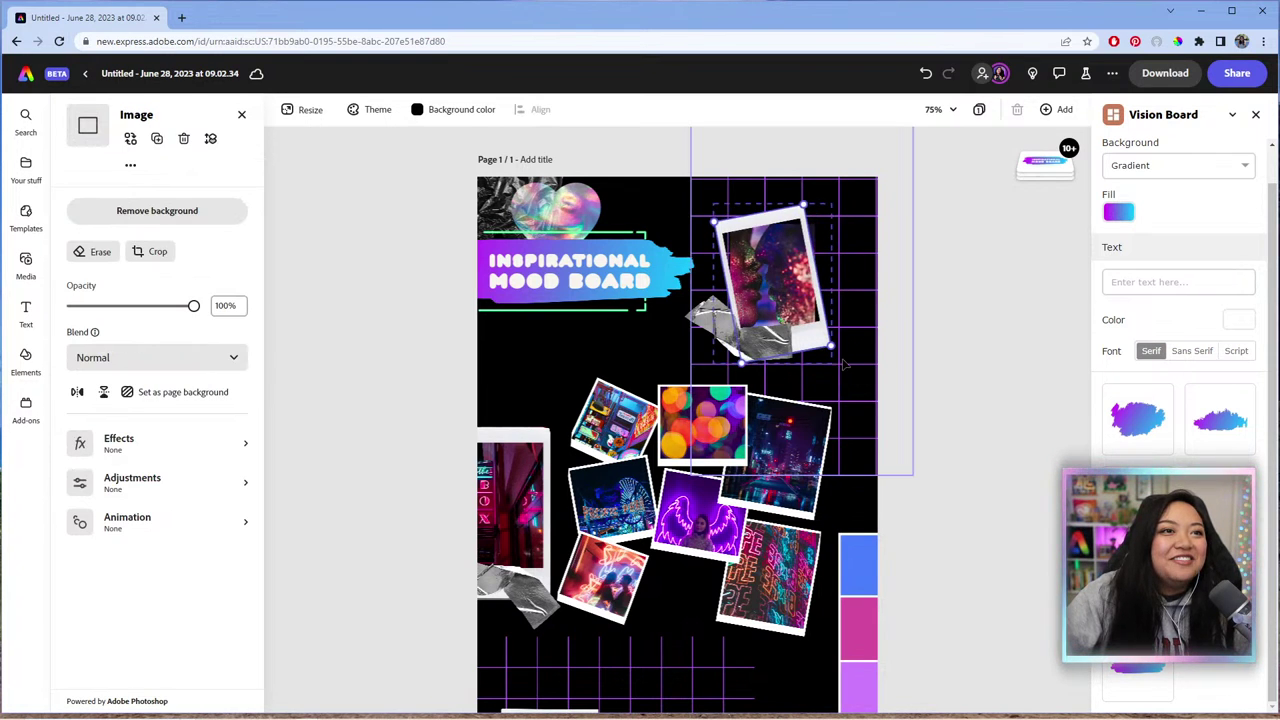
left_click_drag(784, 284, 805, 282)
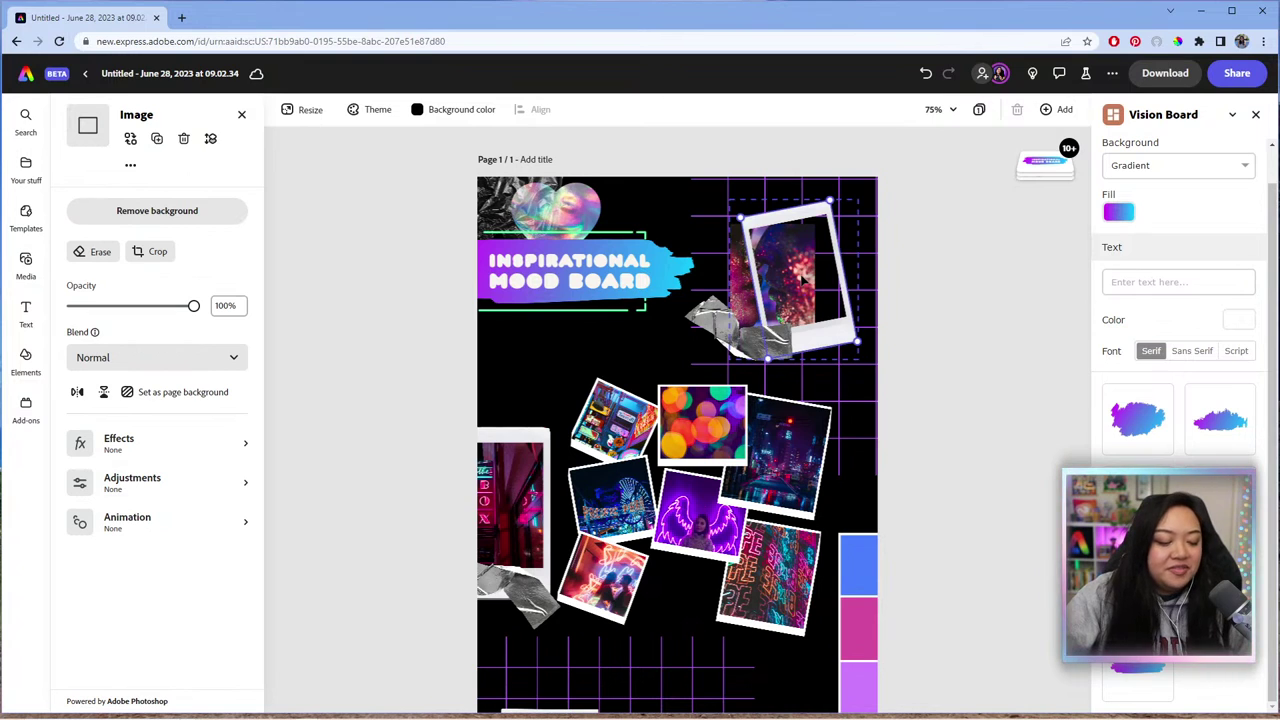
key("ctrl+z")
key("ctrl+z")
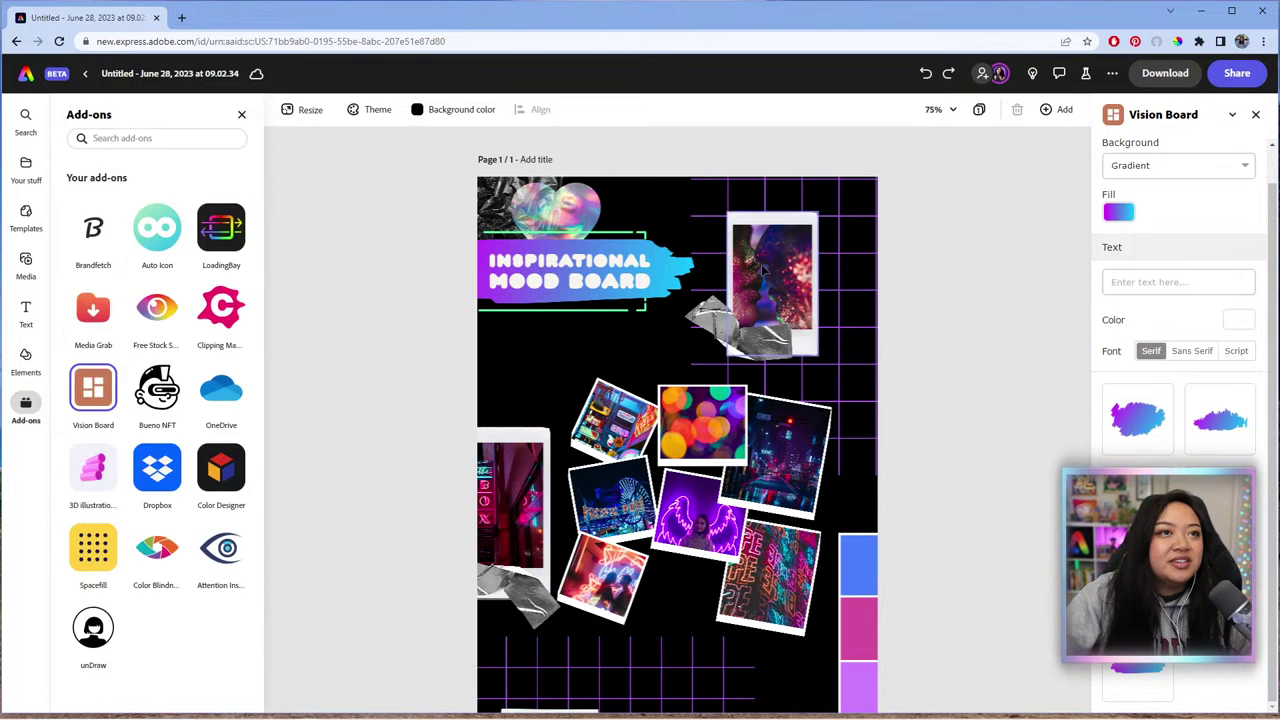
Step: Rotate the whole upper polaroid group by about -20° and move the crumpled tape to its bottom edge
left_click(801, 319)
left_click_drag(818, 355, 840, 335)
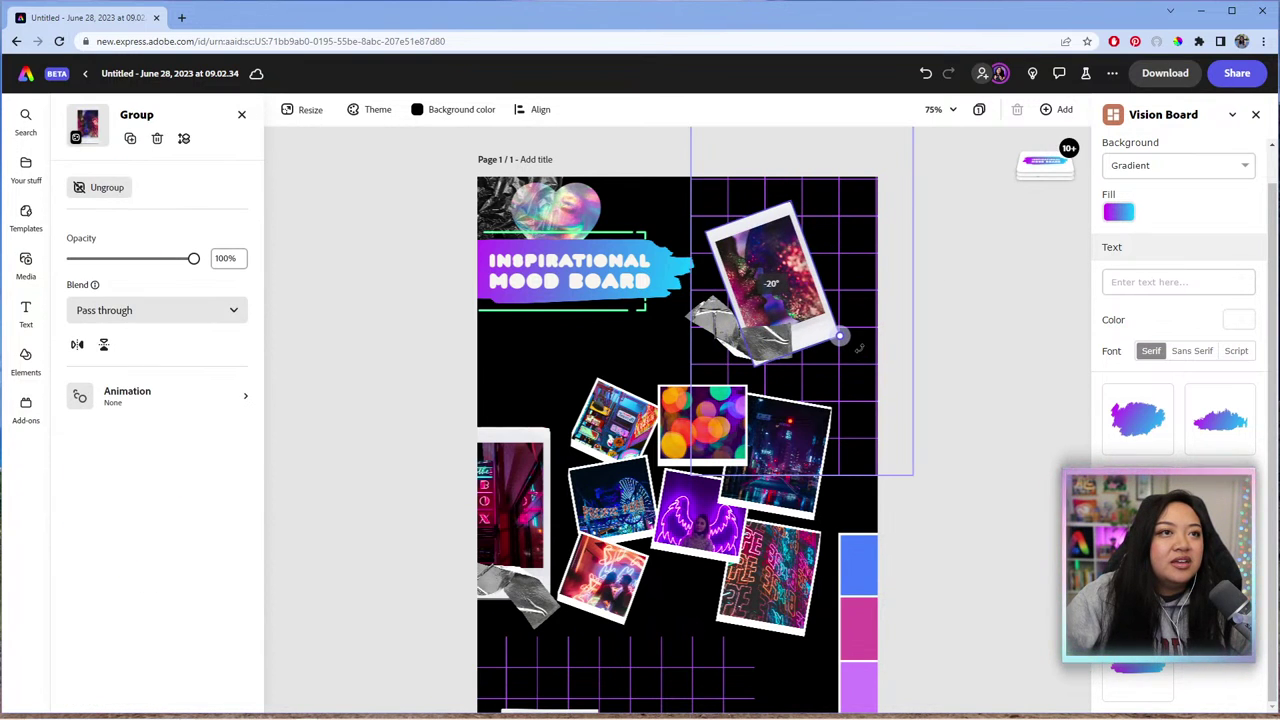
left_click(744, 360)
Step: Enlarge the tilted photo collage and move it up so it meets the tape below the upper polaroid
left_click(780, 405)
left_click_drag(770, 410, 734, 436)
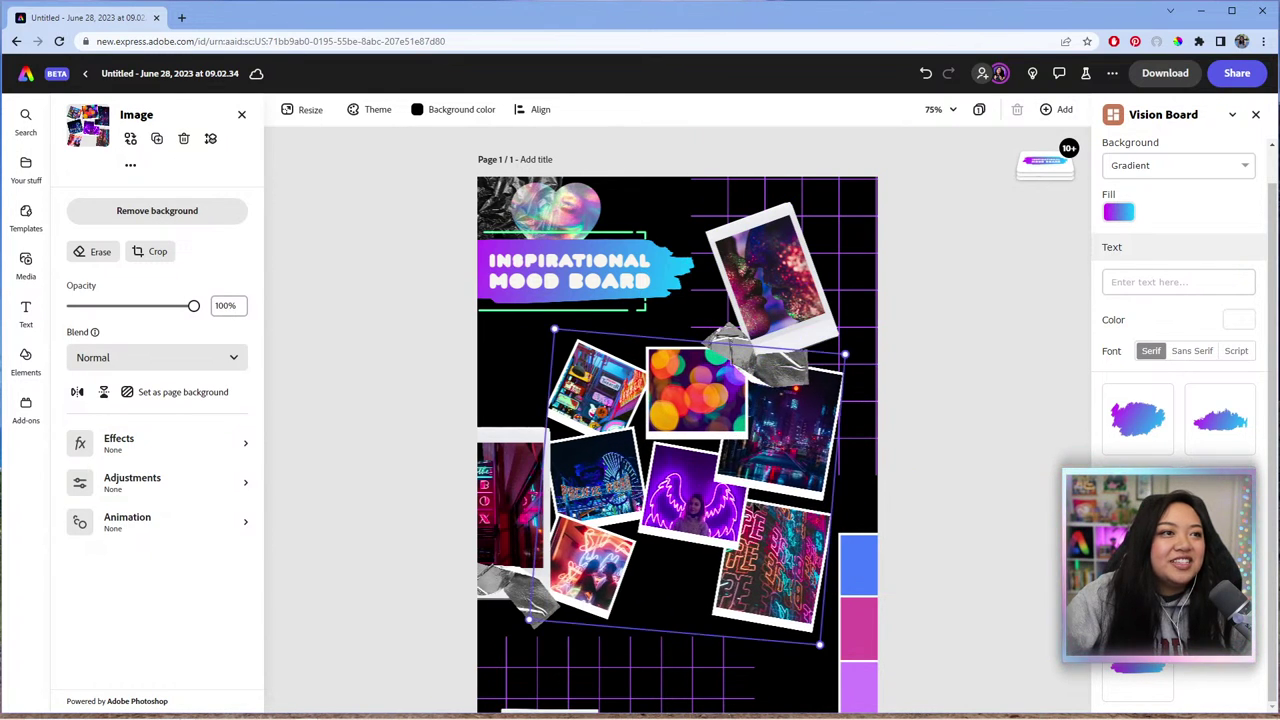
Step: Place the neon-sign polaroid over the collage's lower part, shrink and tilt it slightly, and set the second tape at its lower corner
scroll(650, 445, "down", 2)
left_click_drag(499, 458, 666, 563)
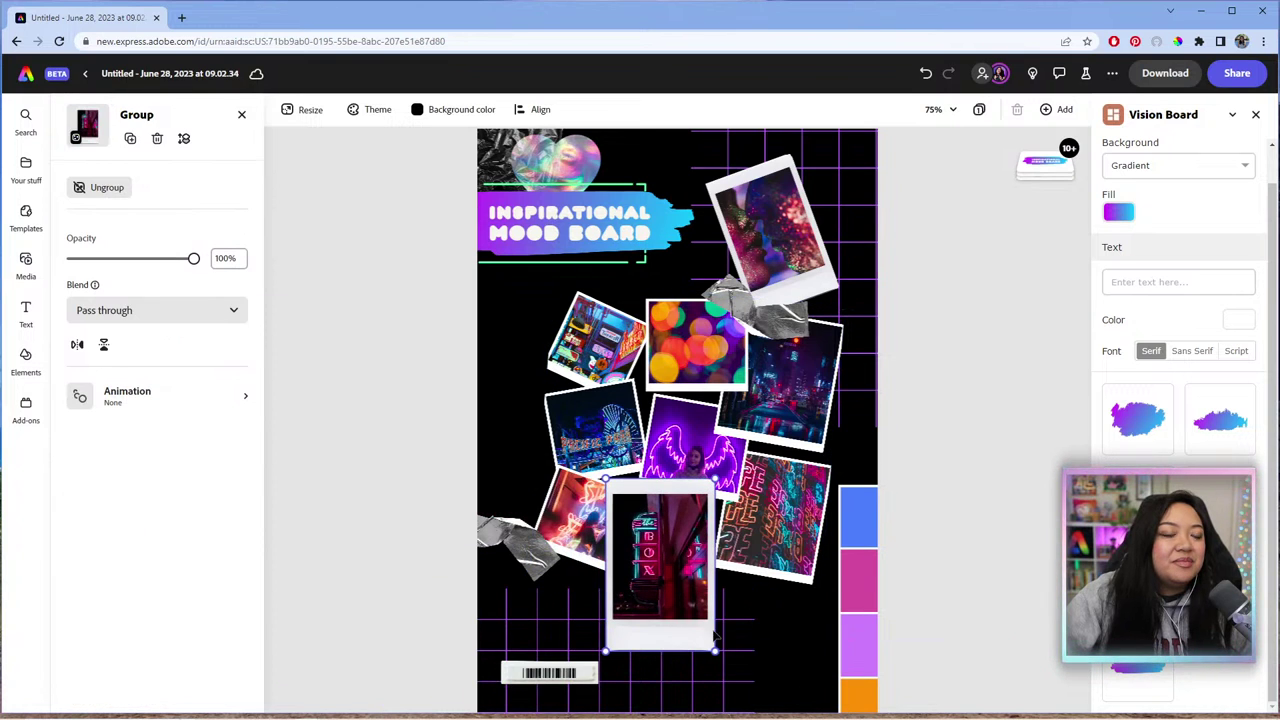
left_click_drag(712, 650, 702, 632)
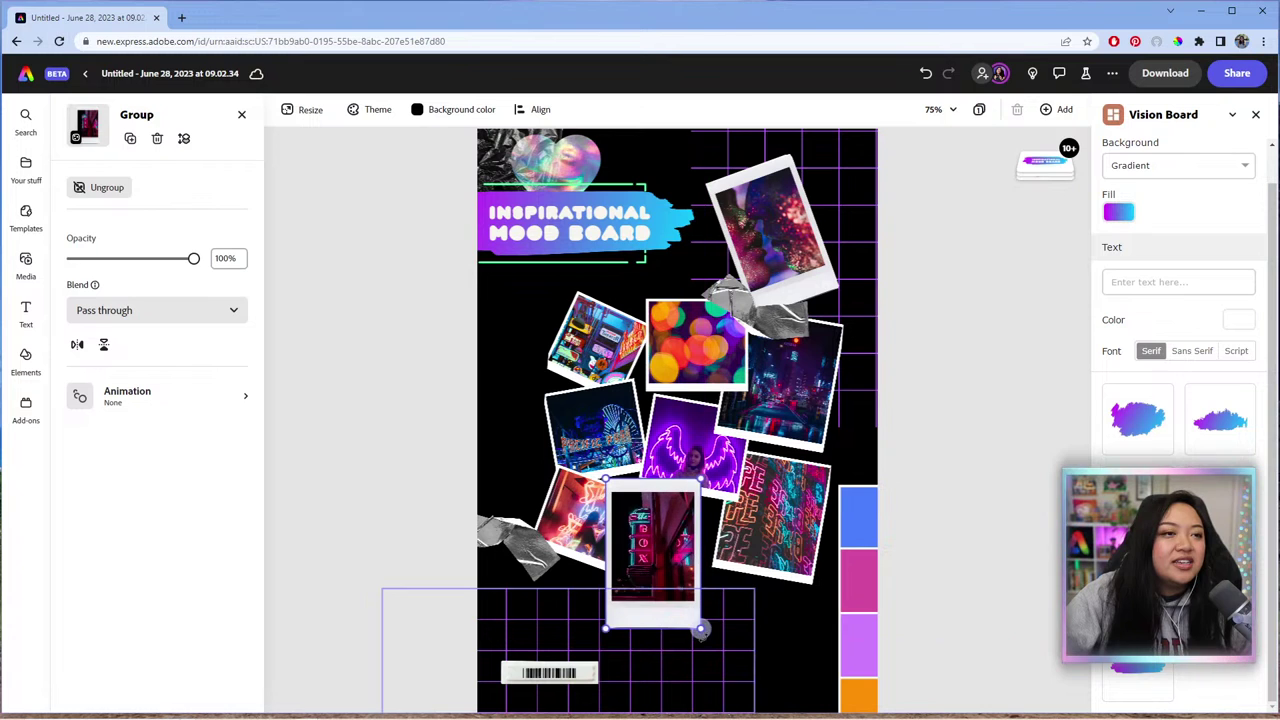
left_click_drag(669, 579, 575, 600)
left_click(948, 377)
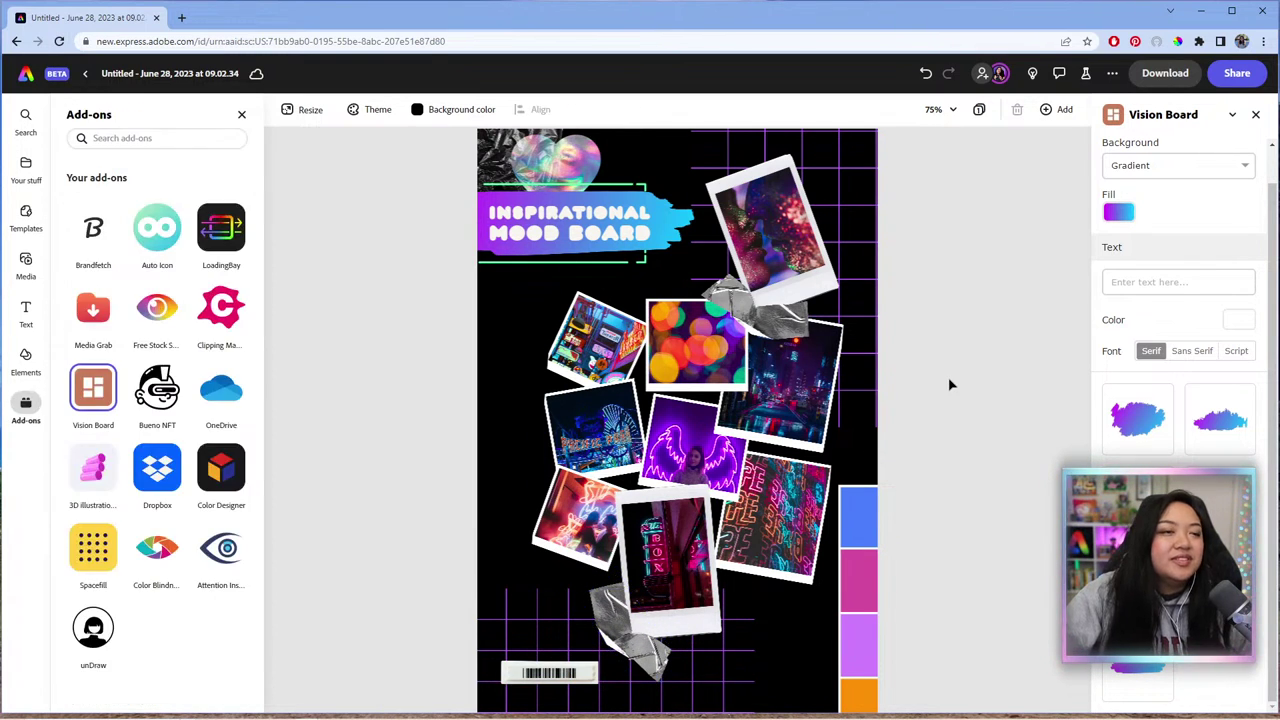
Step: Shrink the crumpled tape below the upper polaroid and settle it on the frame's bottom edge
scroll(948, 377, "up", 1)
left_click(787, 376)
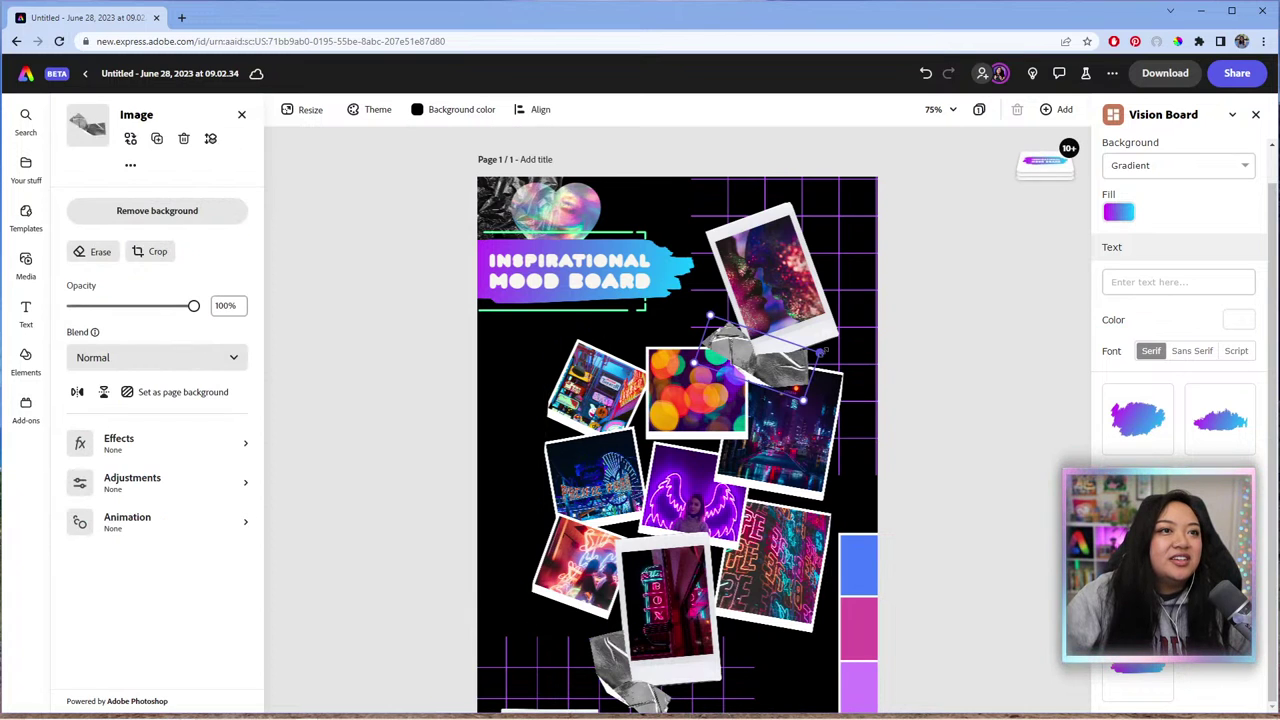
left_click_drag(766, 372, 780, 356)
Step: Shrink the tape at the neon-sign polaroid and tuck it against the frame's lower corner
scroll(650, 650, "down", 1)
left_click(640, 655)
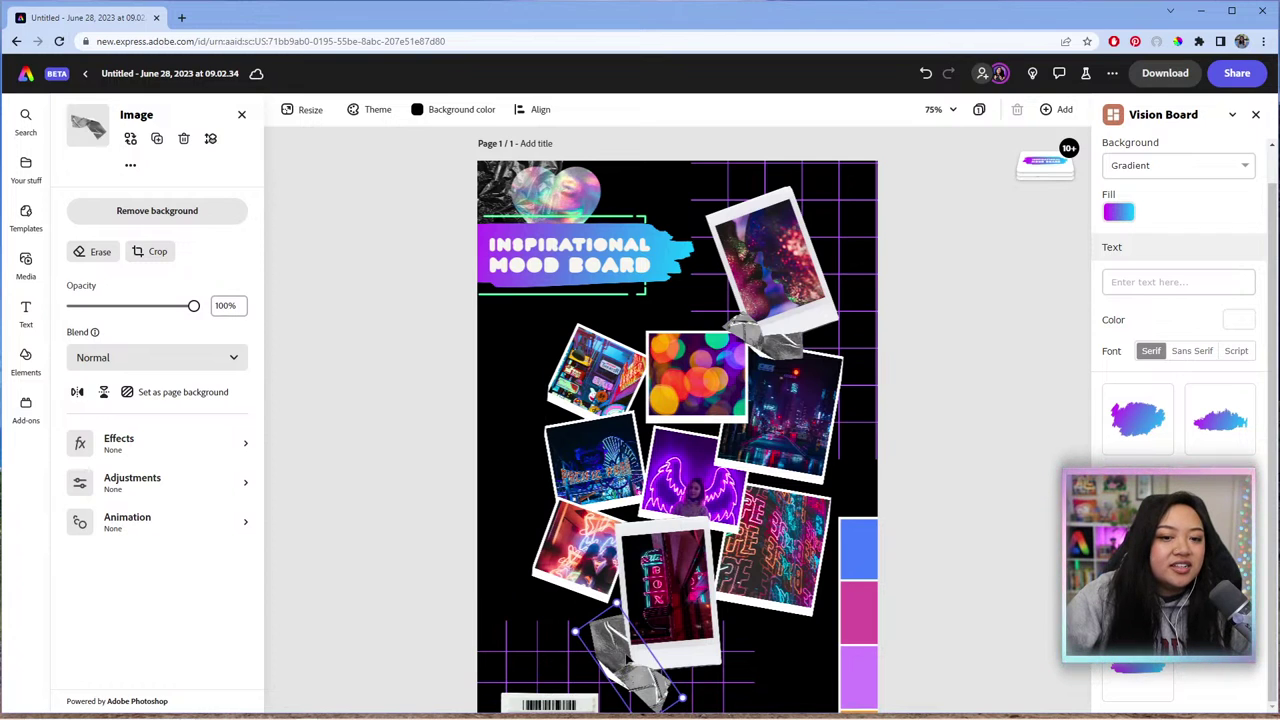
left_click_drag(575, 632, 612, 637)
mouse_move(652, 685)
left_mouse_down()
mouse_move(643, 670)
mouse_move(662, 694)
mouse_move(630, 672)
left_mouse_up()
left_click(941, 488)
Step: Nudge the colour palette strip up along the page's right edge and shift the barcode slightly down and to the right
scroll(941, 488, "down", 3)
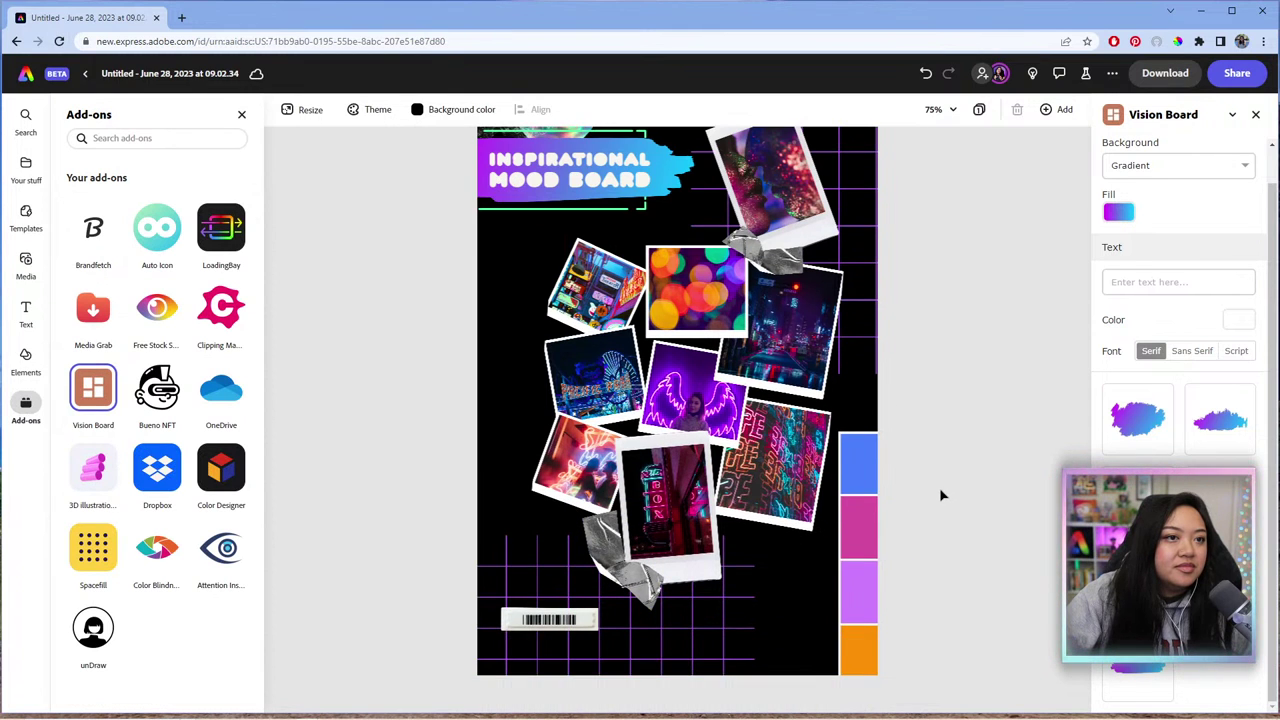
left_click(859, 537)
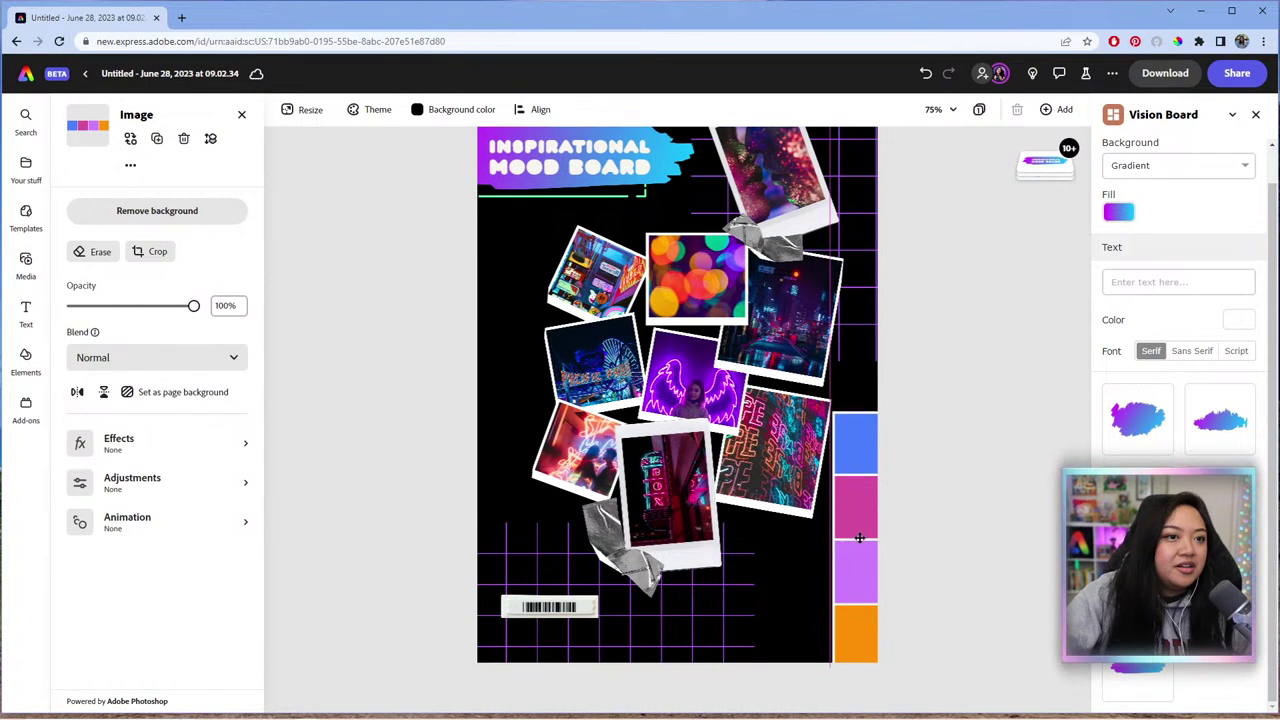
left_click(958, 473)
left_click_drag(522, 607, 526, 617)
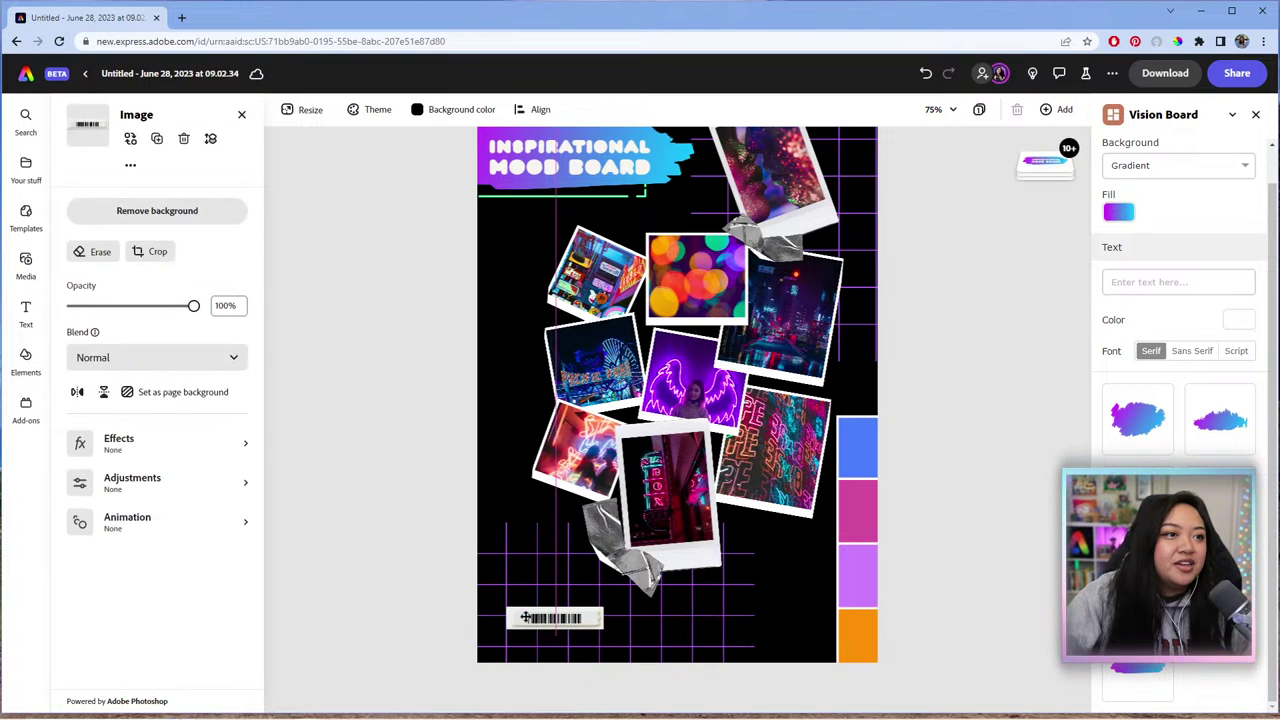
left_click(986, 520)
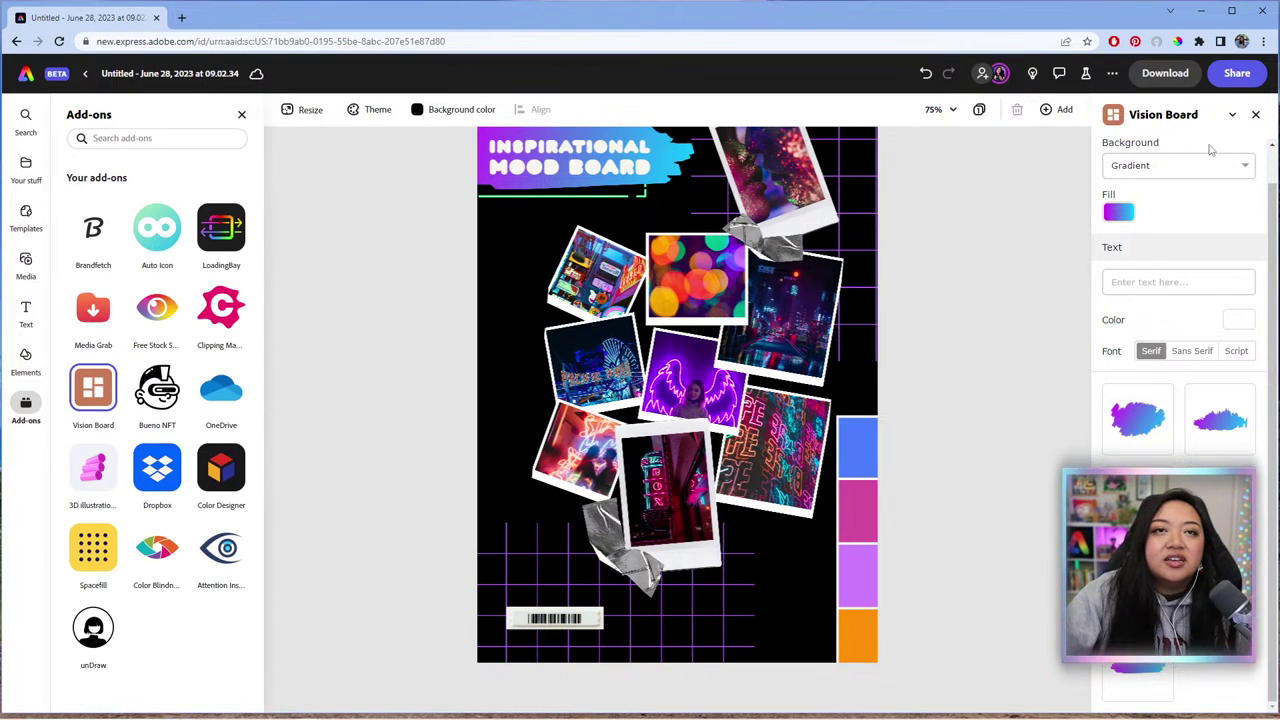
Step: Look through the Vision Board element categories and the Patterns options
scroll(1214, 184, "up", 1)
left_click(1106, 152)
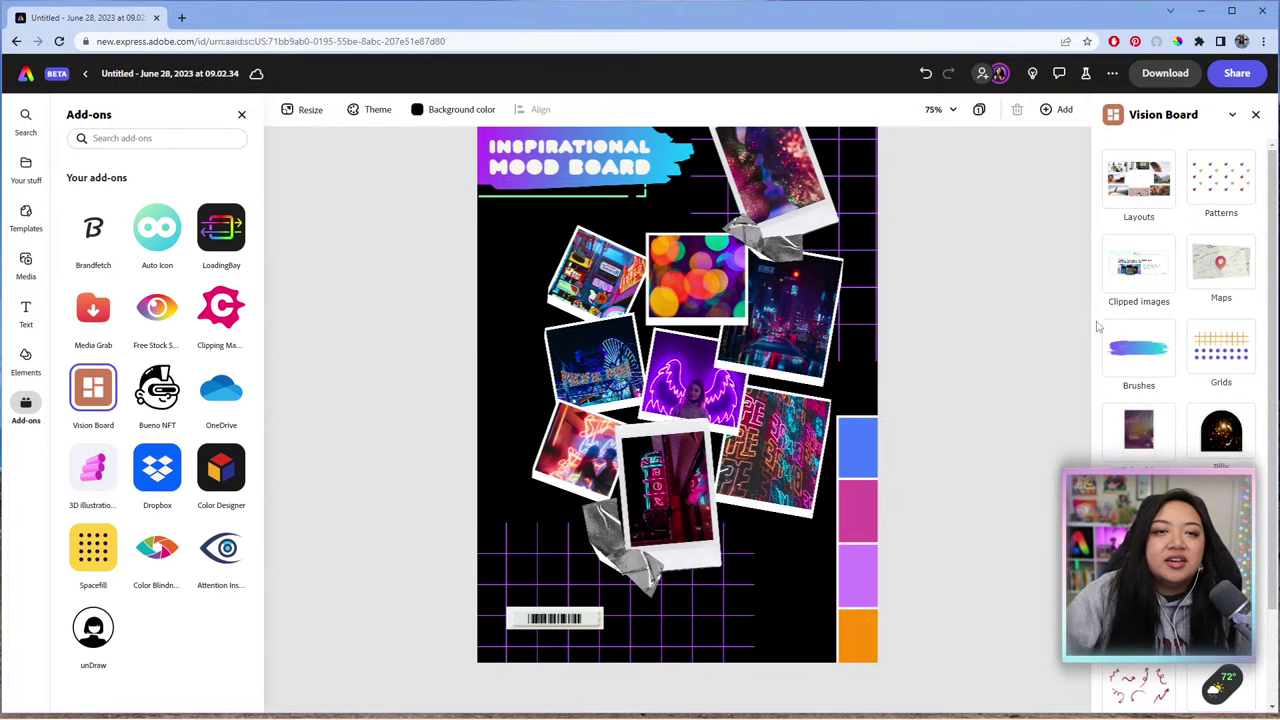
scroll(908, 517, "up", 1)
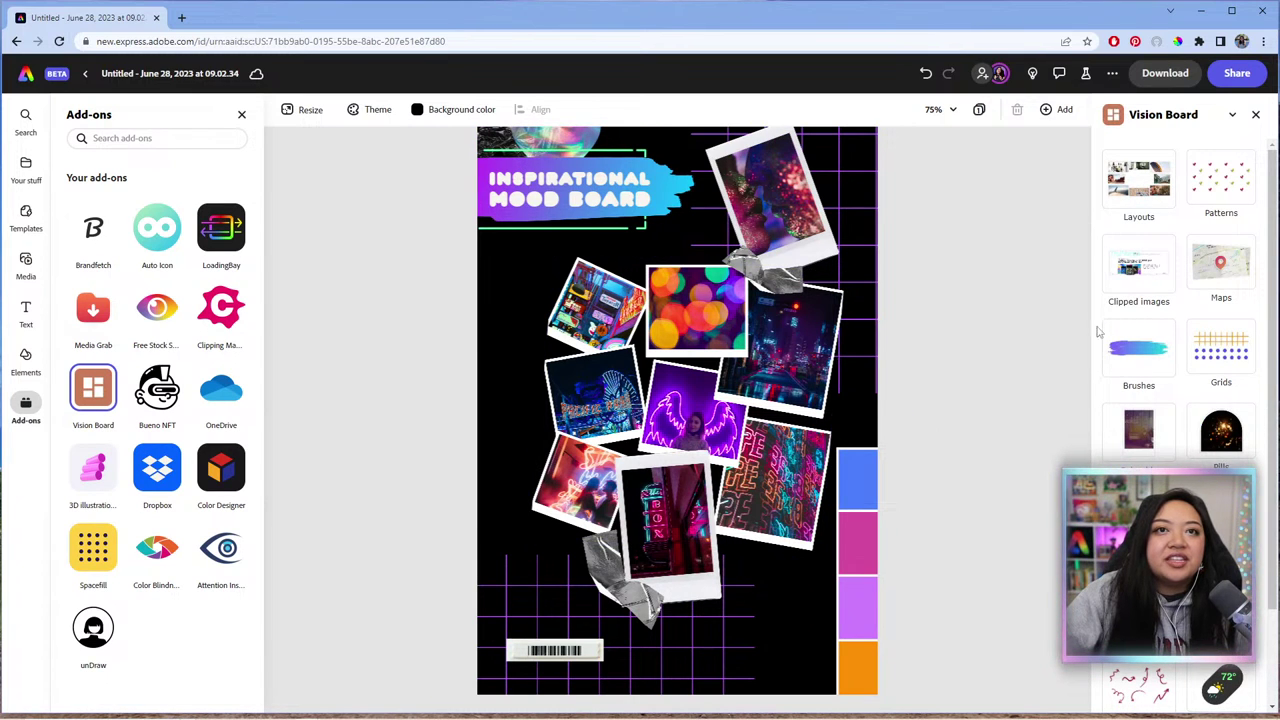
left_click(1222, 178)
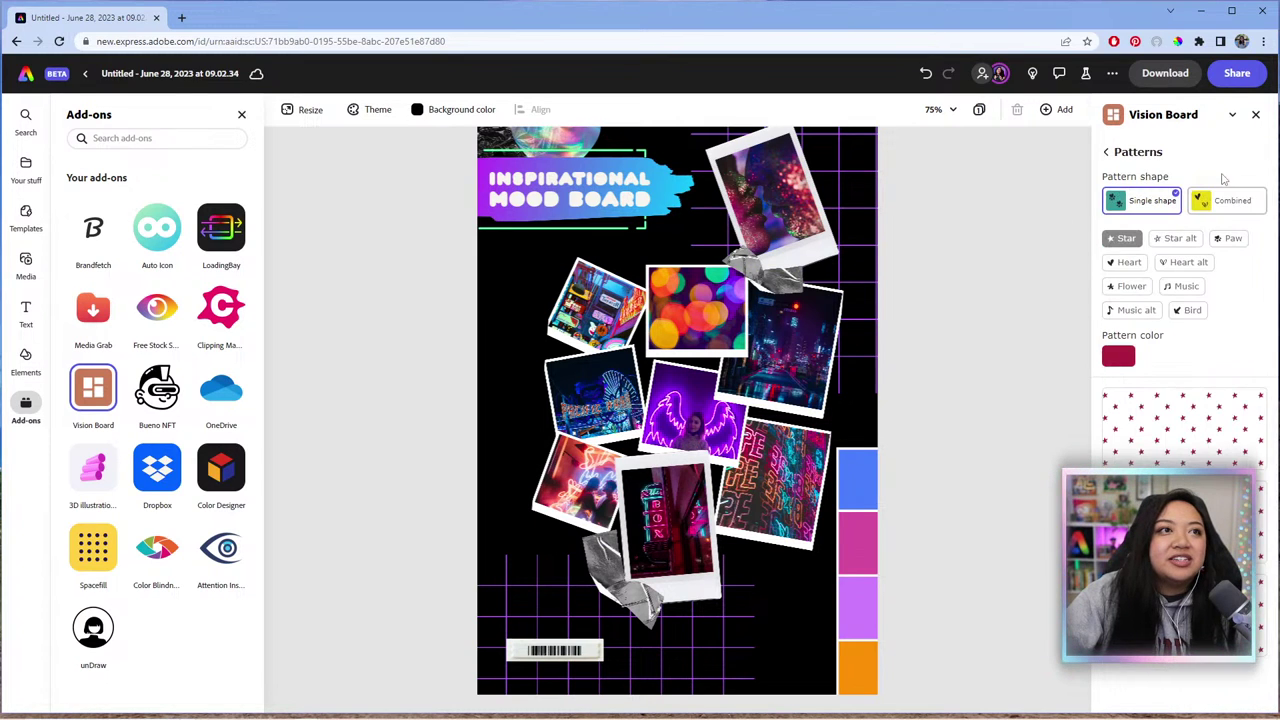
left_click(1109, 153)
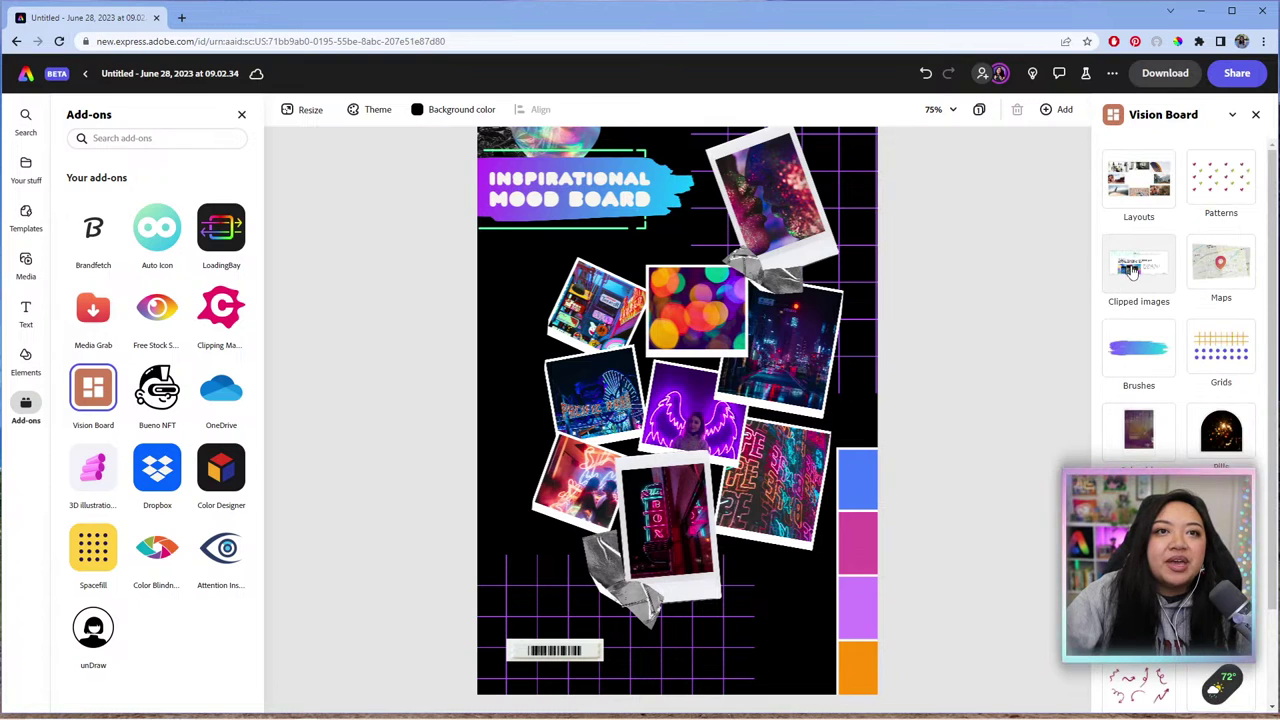
Step: Add the gold-bordered sparkler image from the Vision Board Pills category to the page
scroll(1218, 300, "down", 1)
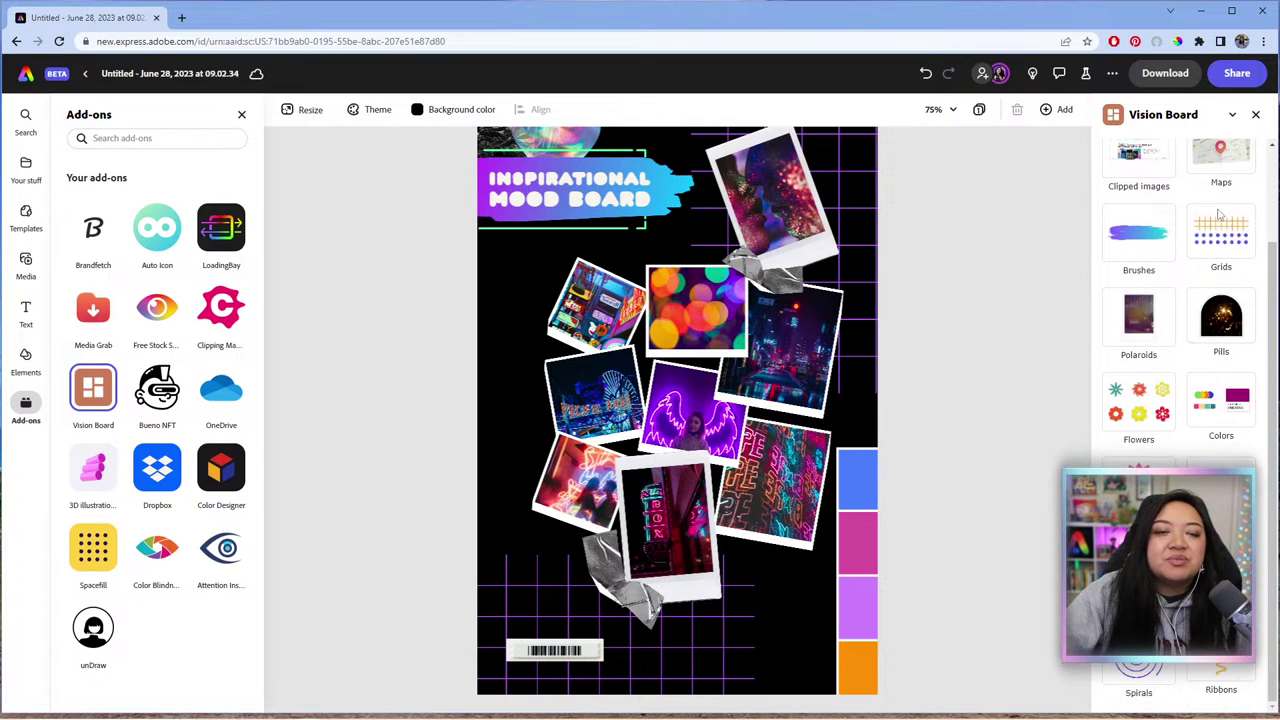
left_click(1218, 310)
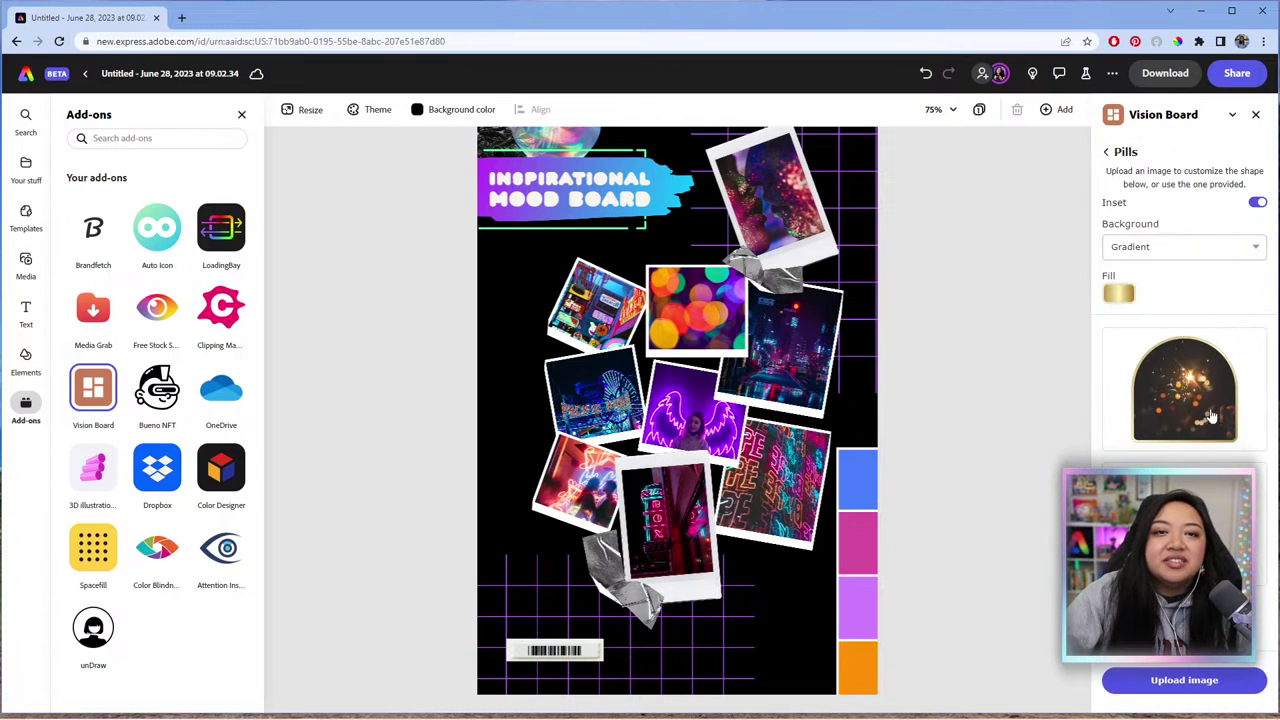
left_click_drag(1190, 400, 590, 245)
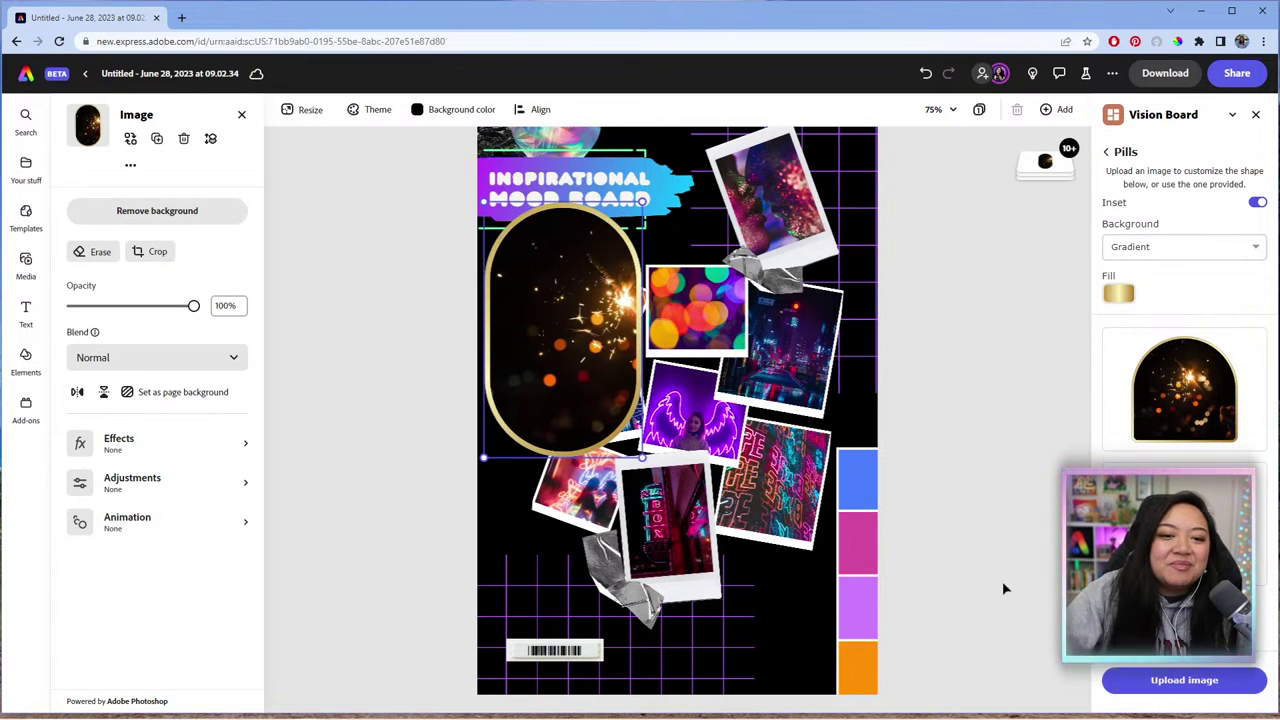
Step: Change the pill fill to the dark purple gradient, add a second pill with it and place it over the collage
left_click(1121, 296)
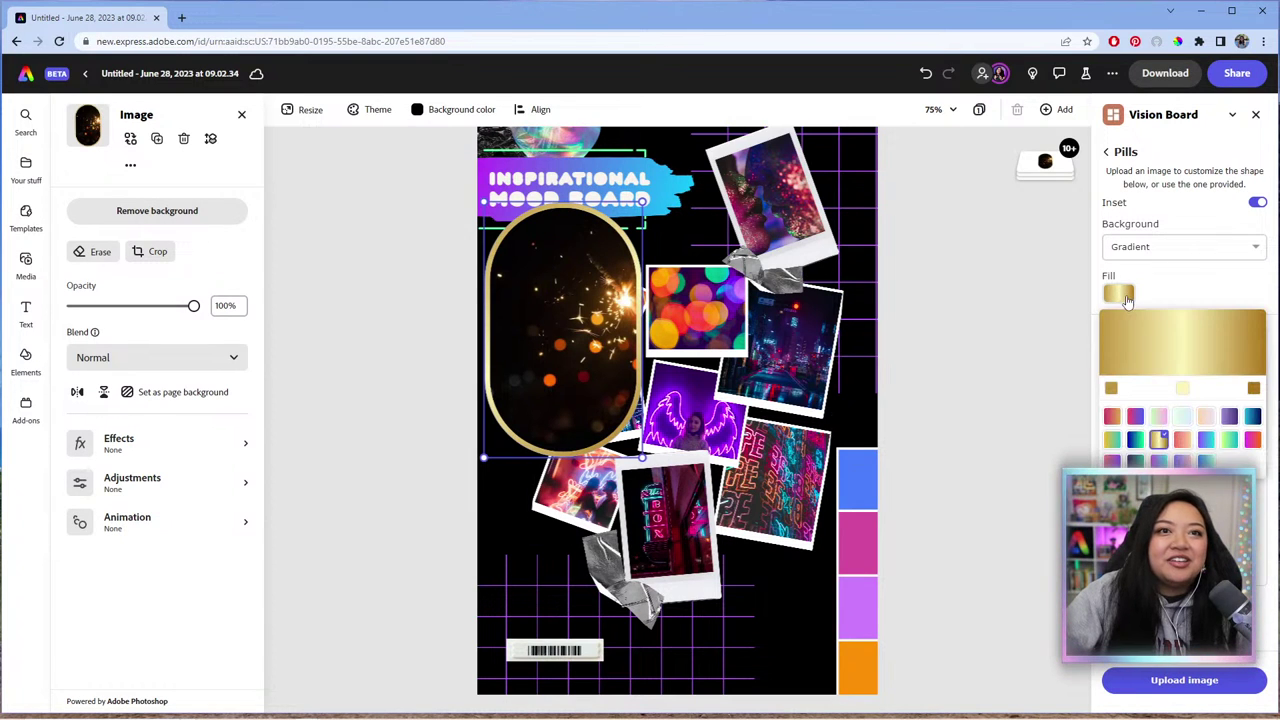
left_click(1208, 418)
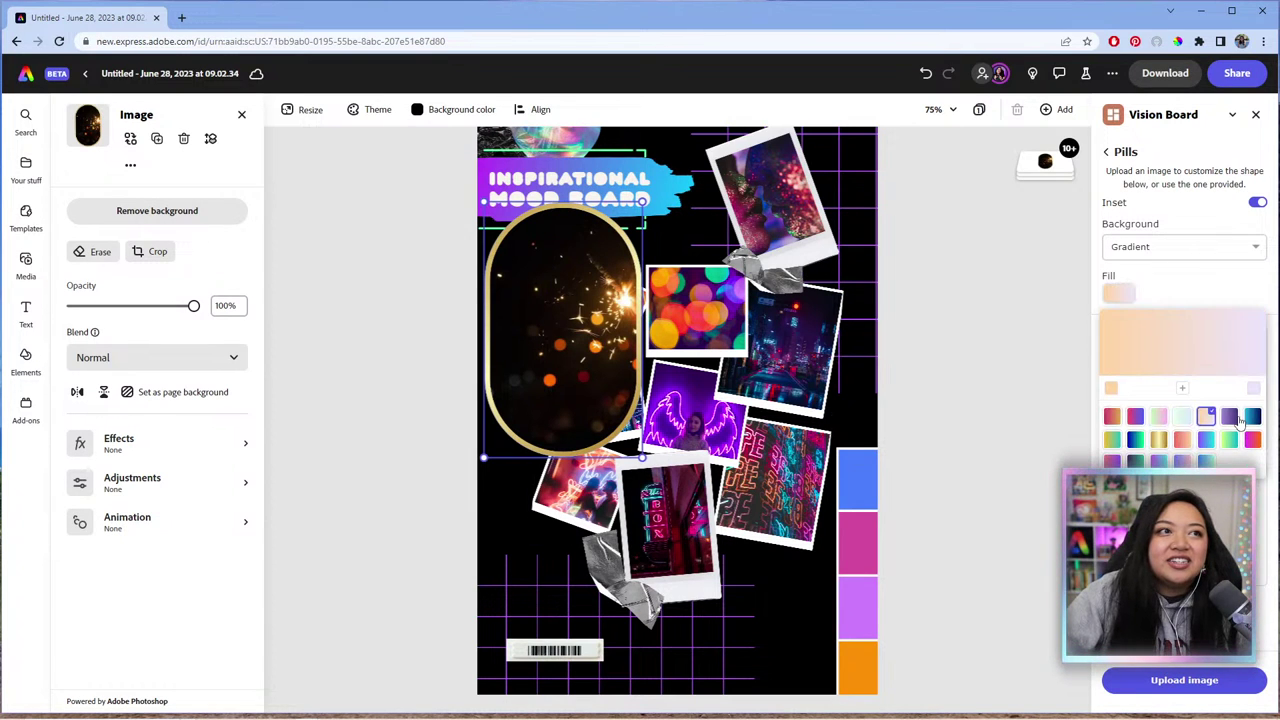
left_click(1230, 418)
left_click_drag(1184, 390, 621, 290)
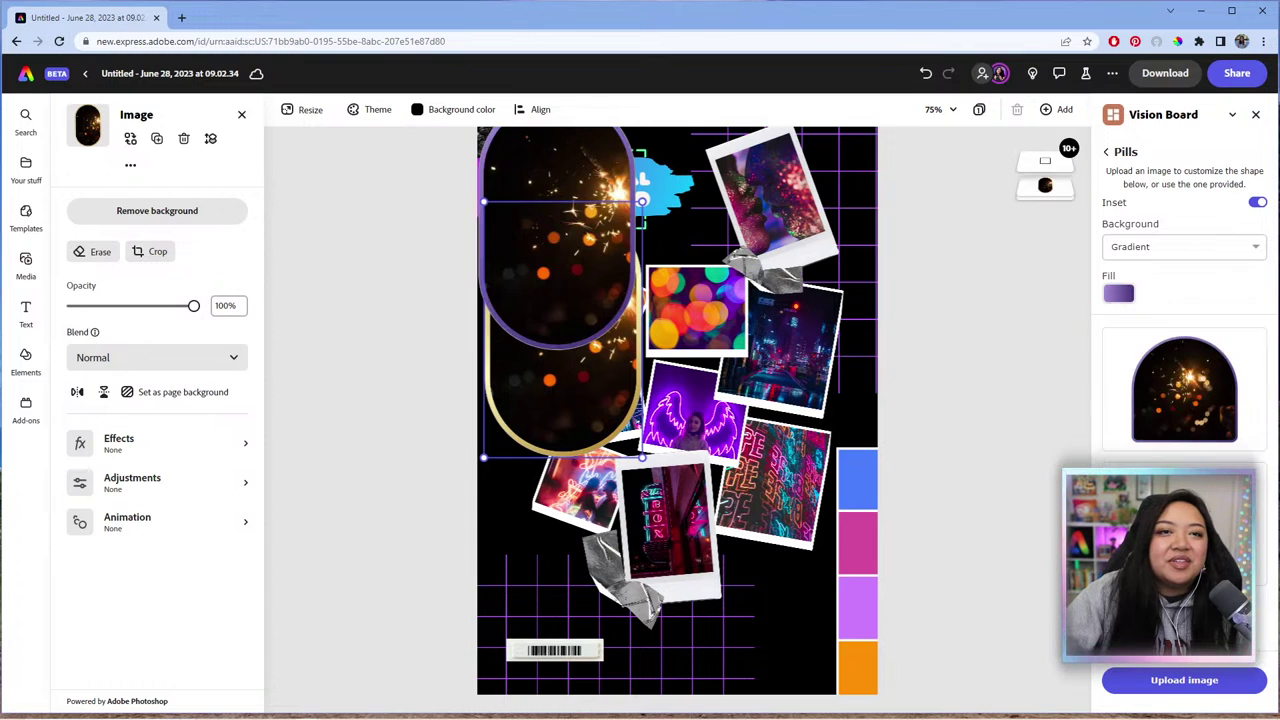
left_click_drag(597, 170, 787, 368)
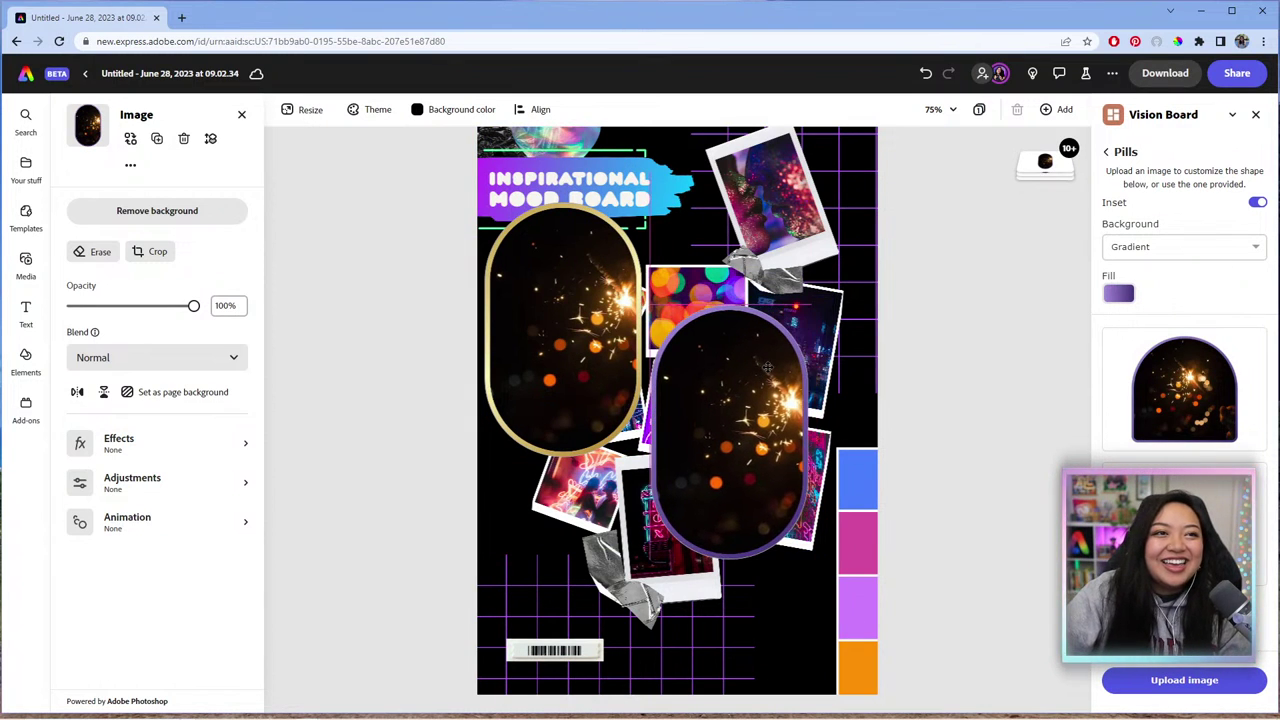
Step: Delete both sparkler pills, add a new purple-bordered one and place it over the left part of the collage
key("Delete")
left_click(560, 296)
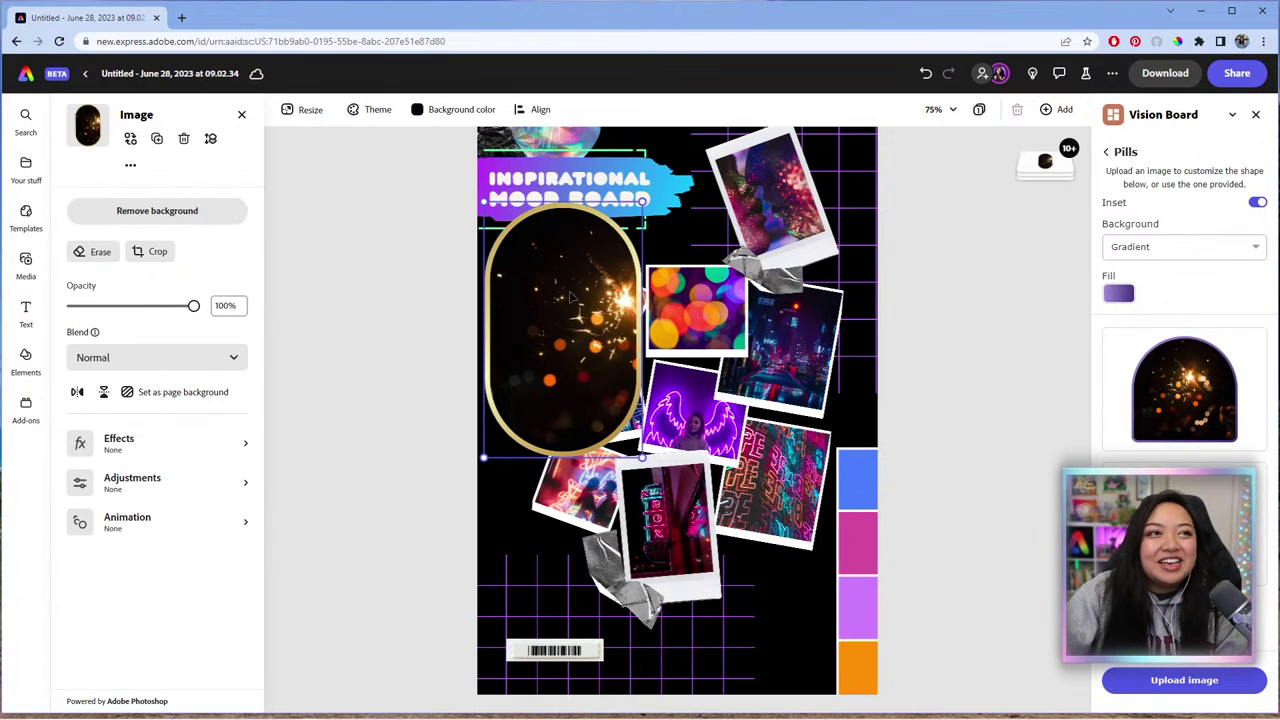
key("Delete")
left_click(1184, 389)
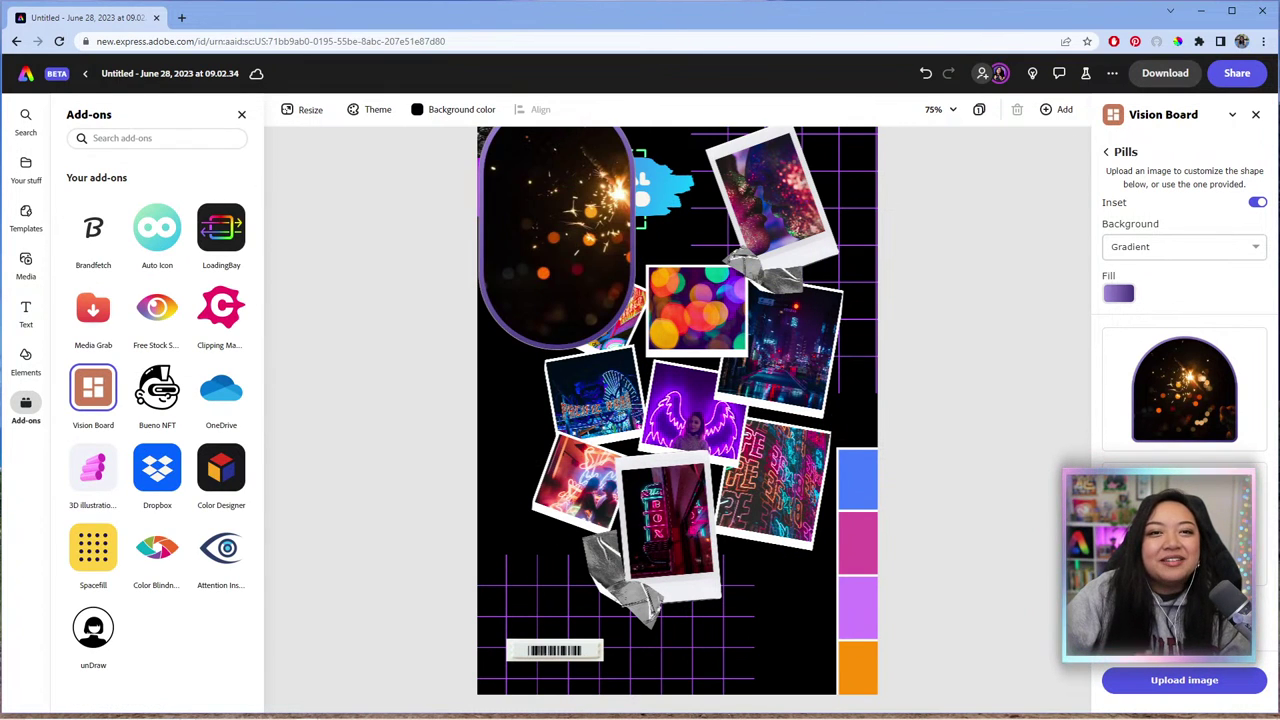
left_click_drag(588, 254, 632, 383)
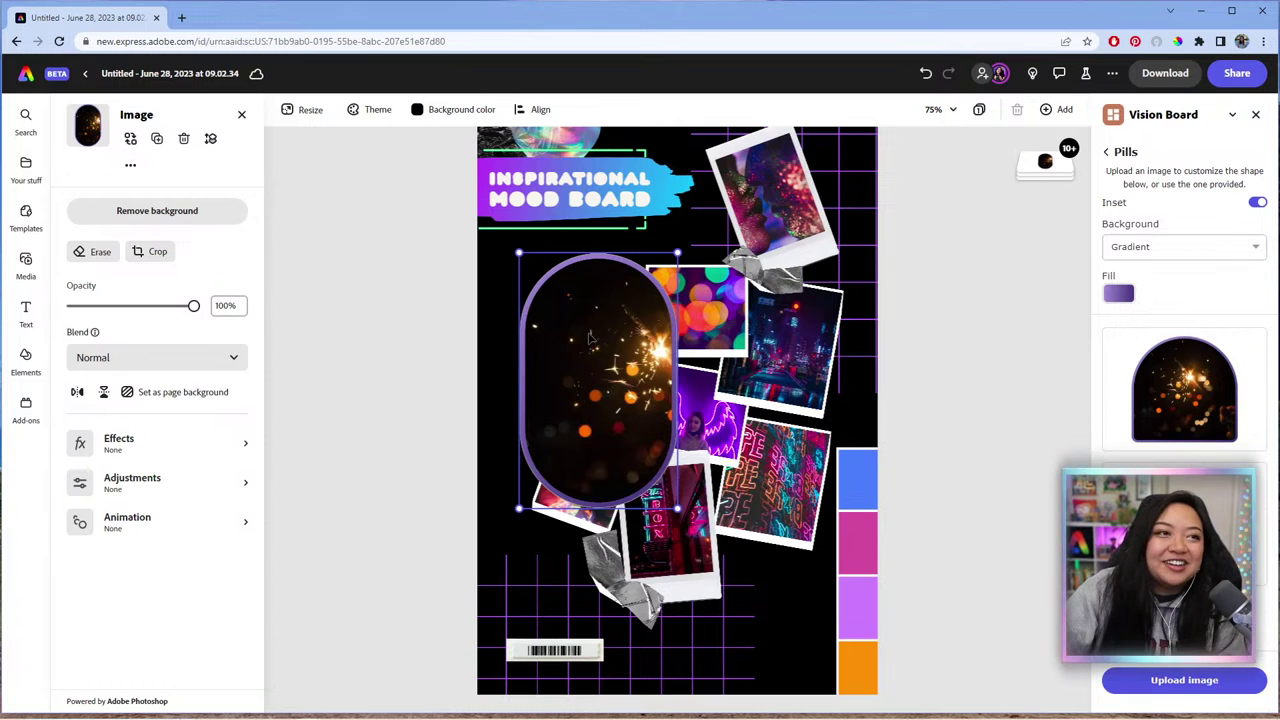
Step: Set the pill fill to the purple-to-cyan gradient, add a pill with that border and delete it
left_click(1126, 297)
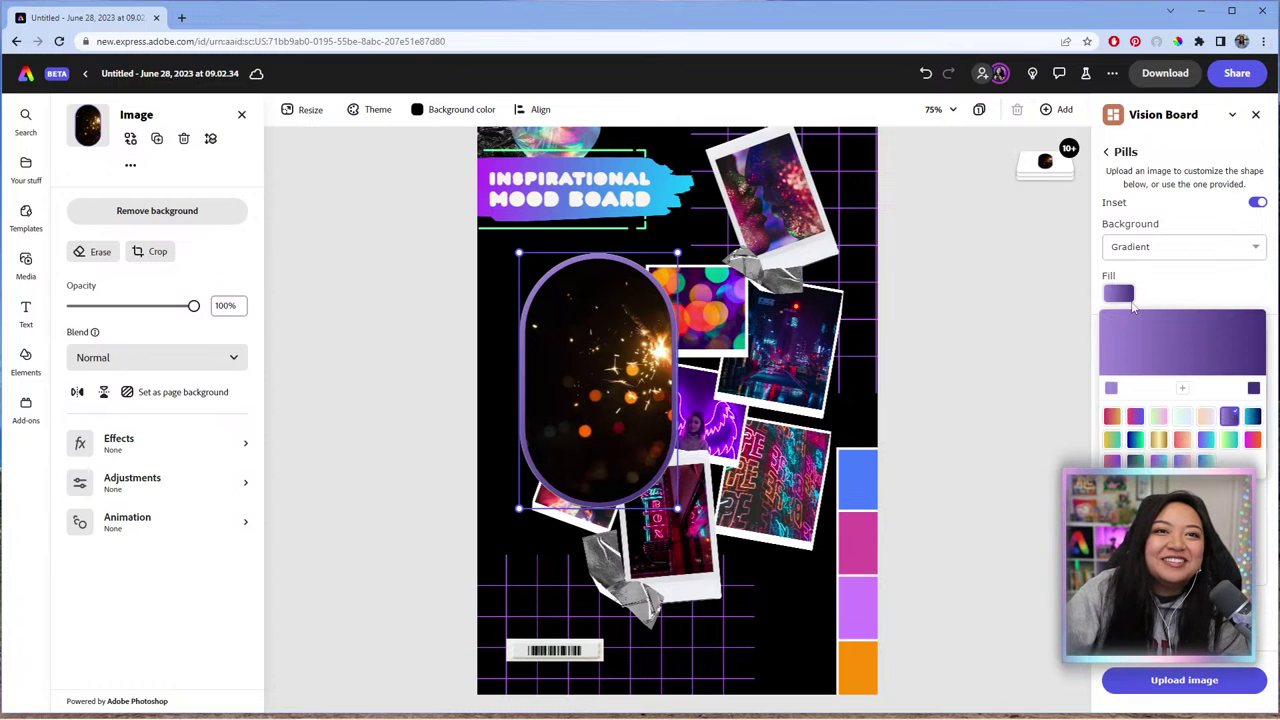
left_click(1137, 440)
left_click_drag(1184, 390, 752, 351)
key("Delete")
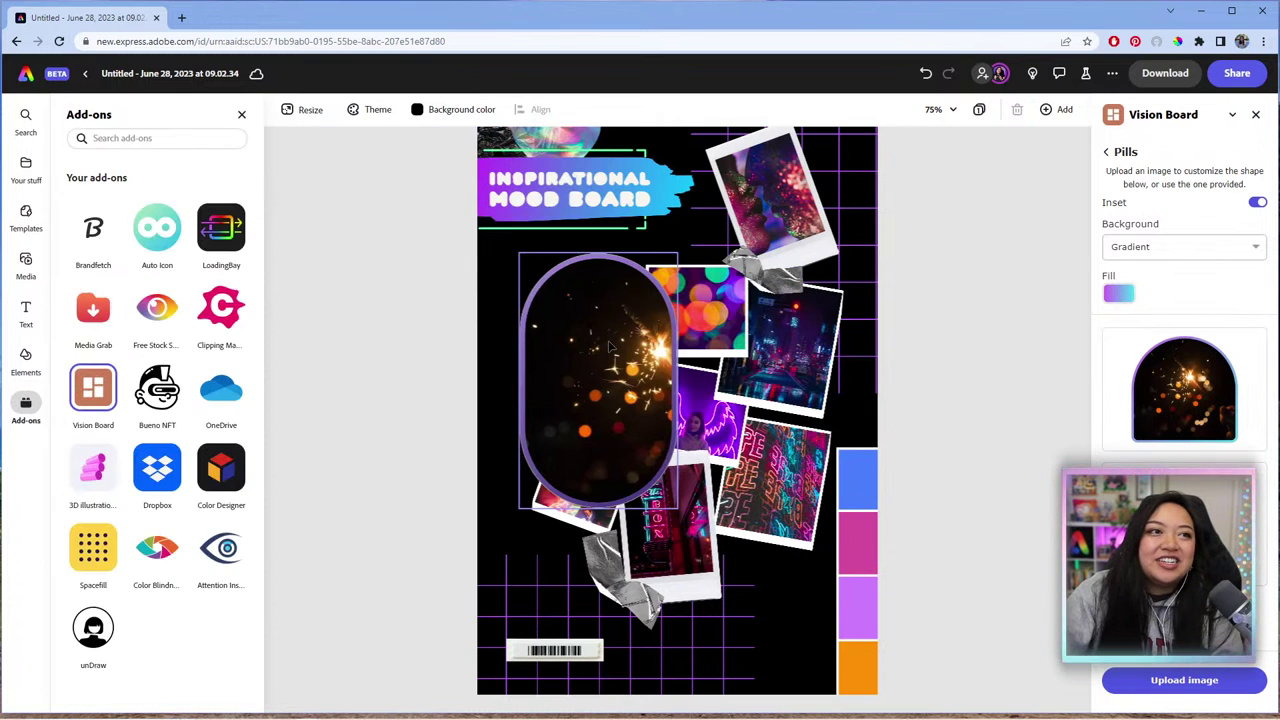
Step: Delete the purple-bordered sparkler pill from the page and return to the Vision Board category list
left_click(590, 380)
key("Delete")
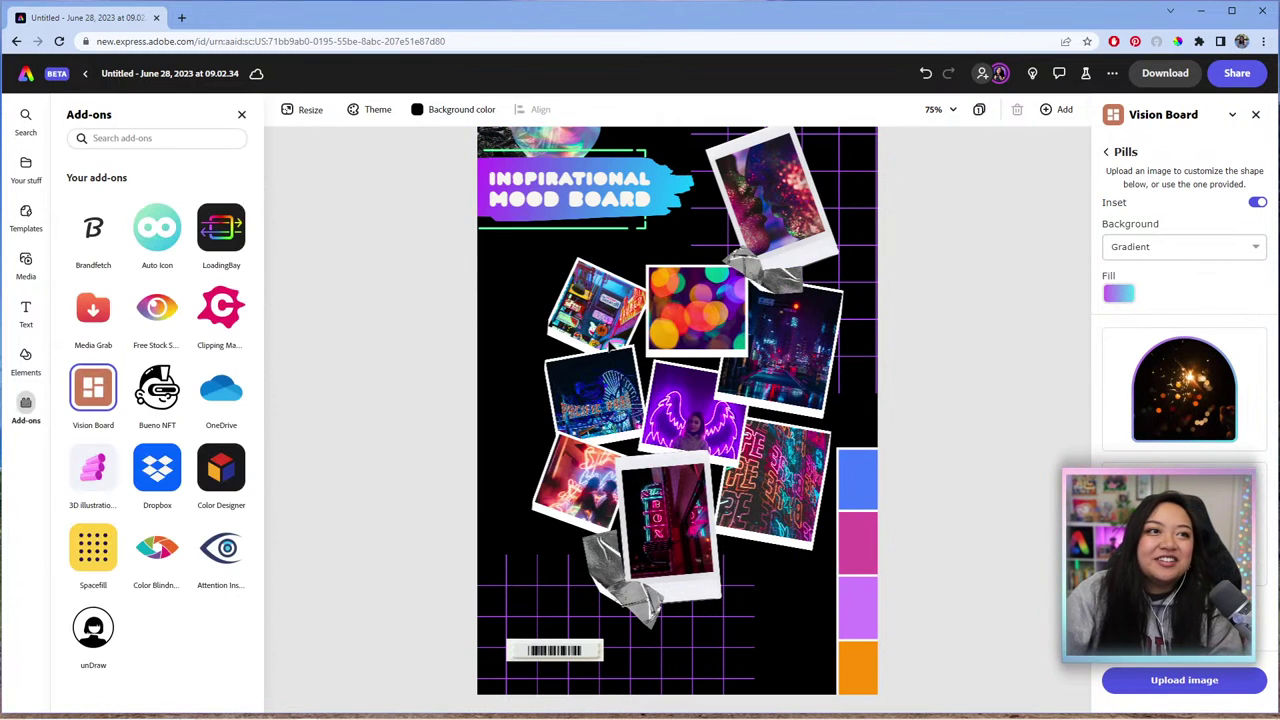
left_click(1108, 154)
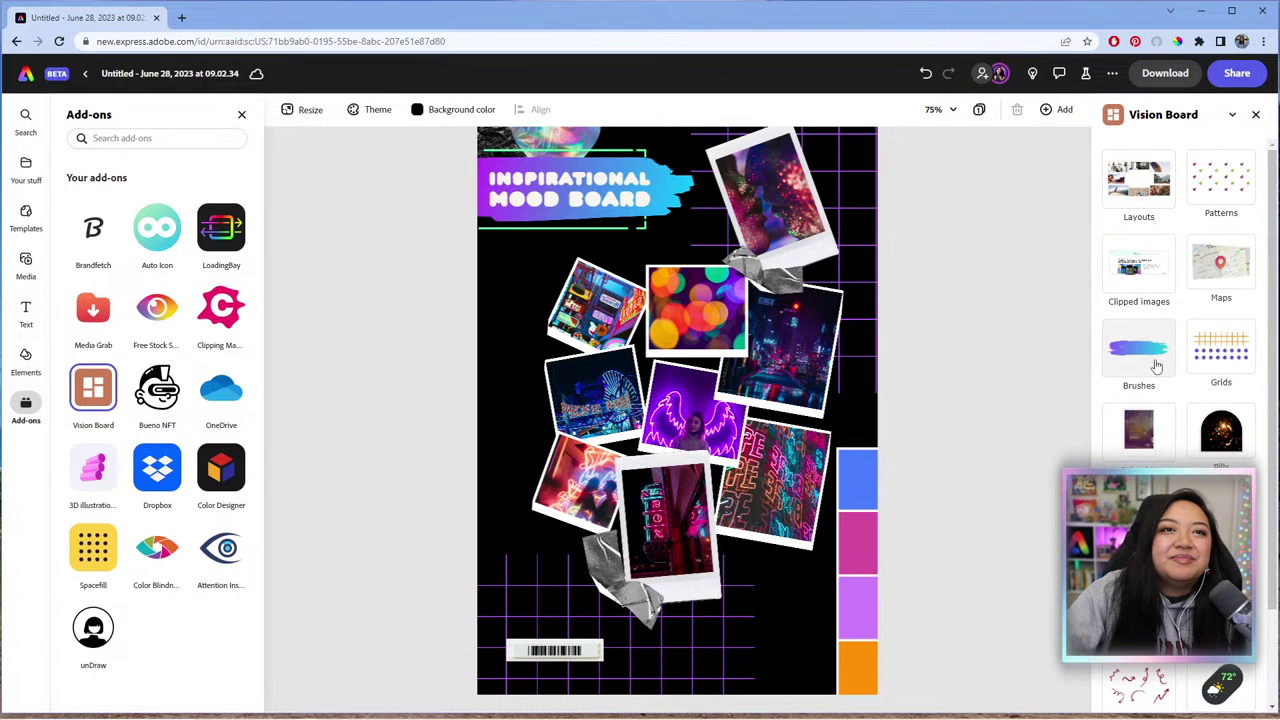
scroll(1154, 363, "down", 1)
scroll(1154, 363, "down", 2)
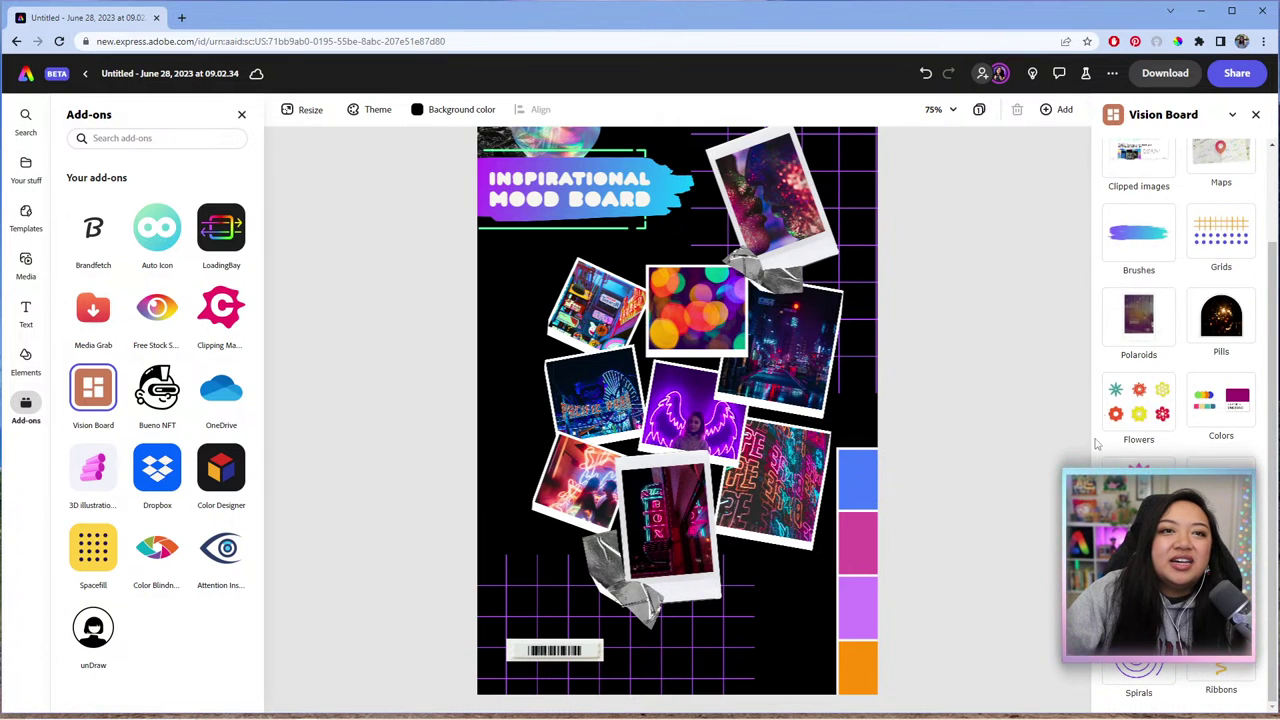
Step: Turn on custom color for the Vision Board Flowers, try the red shade RGB 236, 50, 65, and leave the category
left_click(1140, 395)
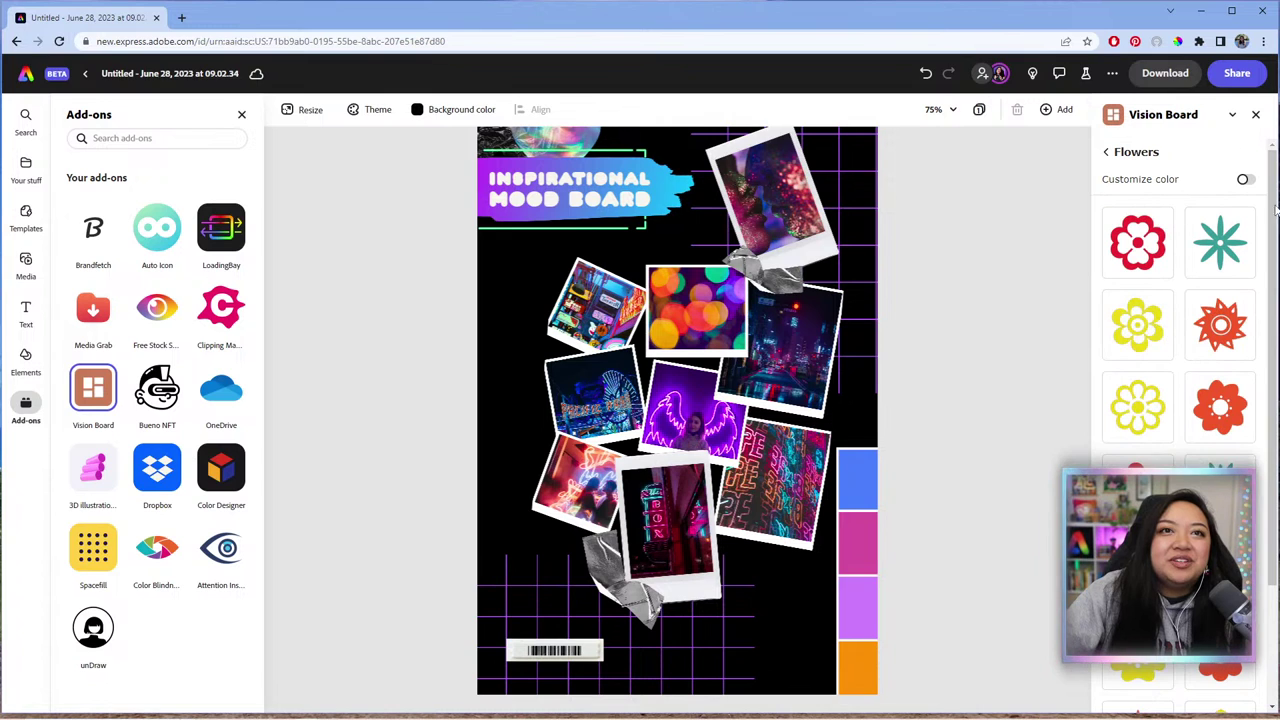
left_click(1244, 180)
left_click(1119, 203)
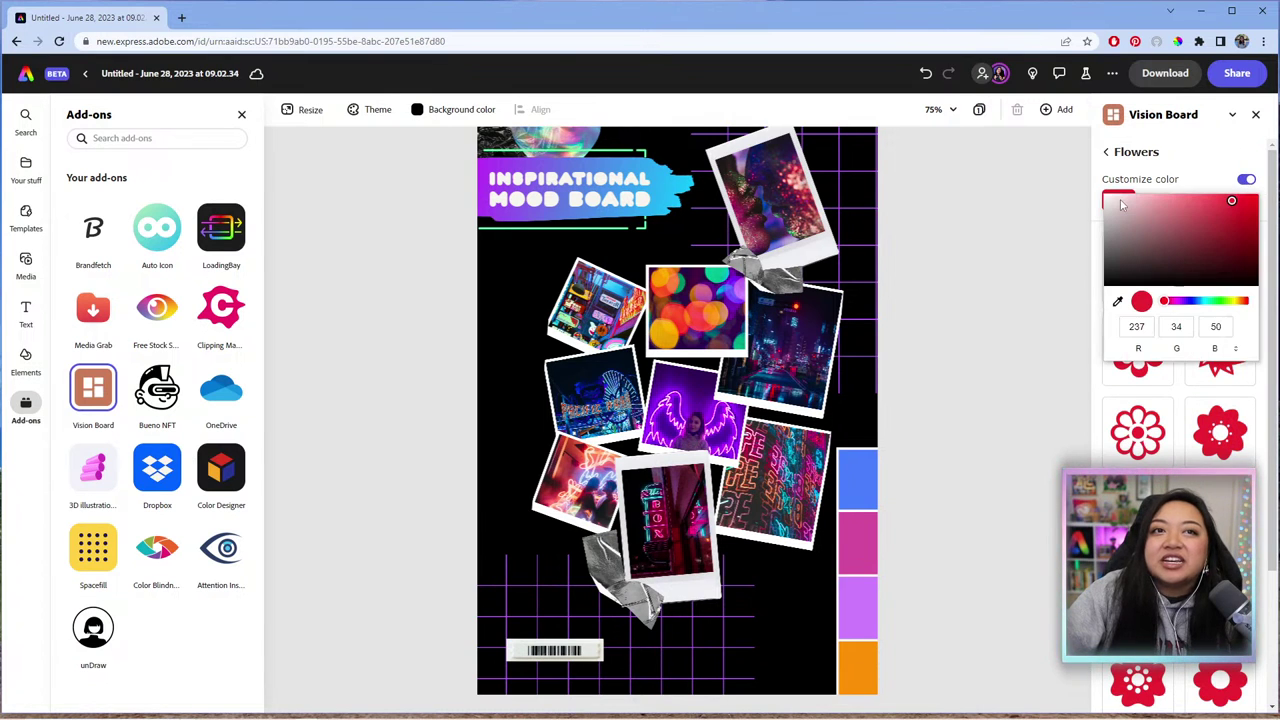
left_click_drag(1184, 228, 1226, 264)
left_click(1228, 208)
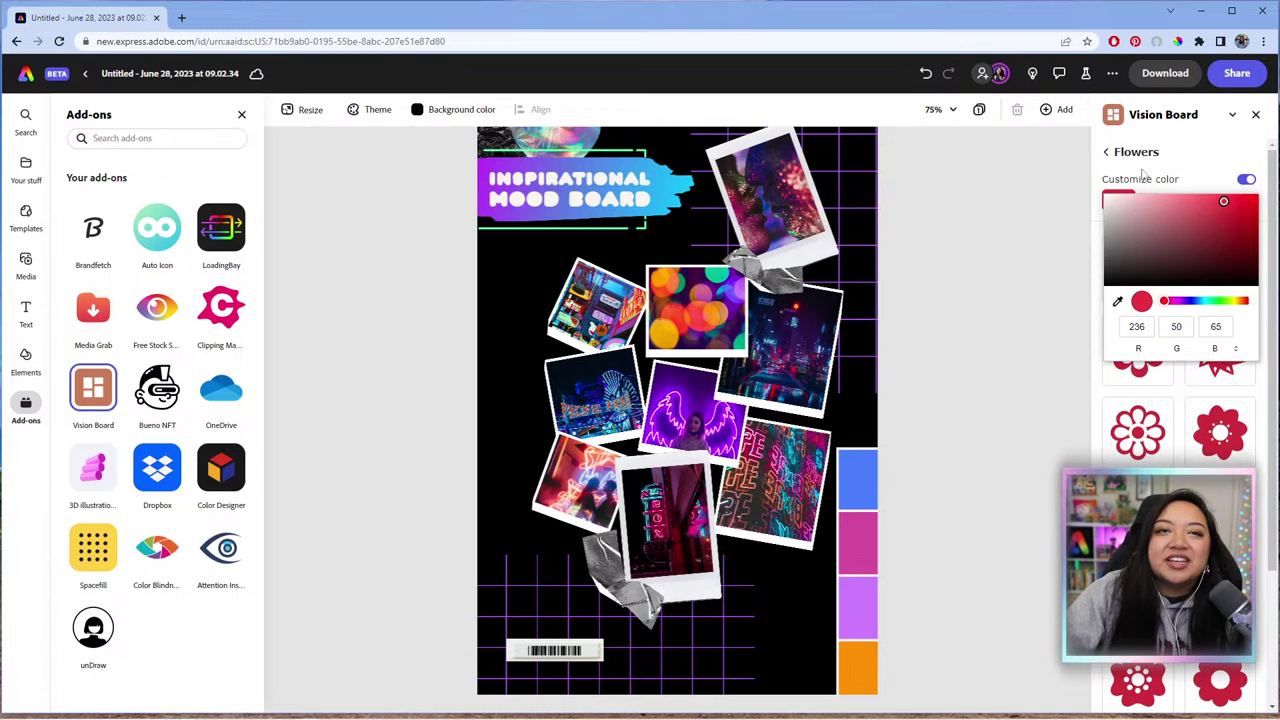
left_click(1108, 165)
left_click(1107, 154)
Step: In the Vision Board Waves category, try the Compact style with a deep purple color, RGB 62, 41, 168
scroll(1187, 287, "down", 2)
left_click(1139, 495)
left_click(1220, 258)
left_click(1142, 260)
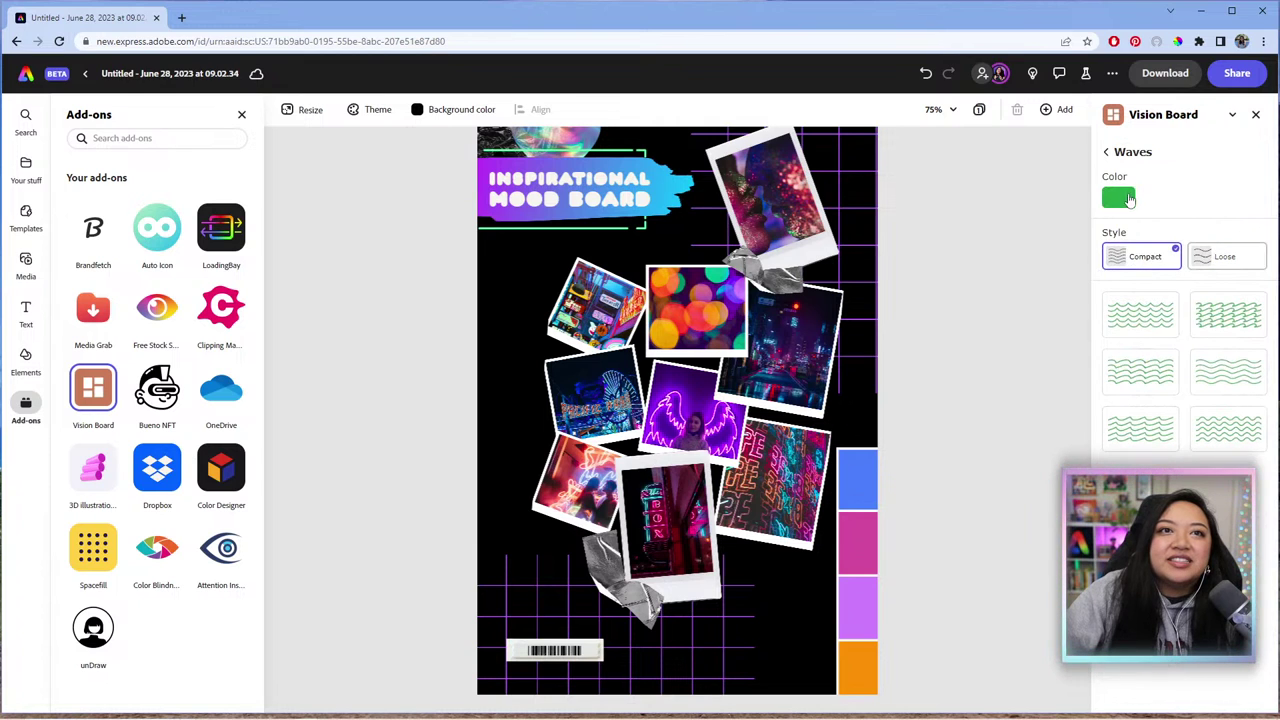
left_click(1128, 201)
left_click(1185, 298)
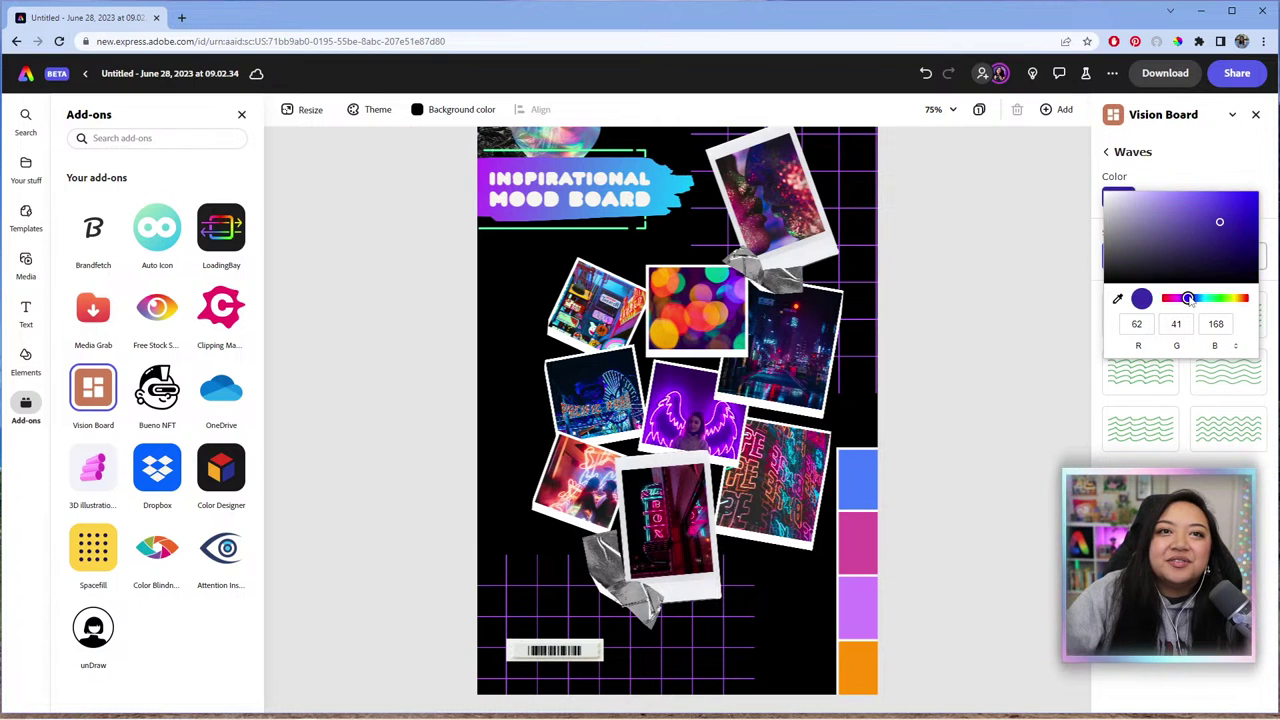
Step: Add a magenta-to-orange sticker badge from the Sticker Badges category to the page and delete it
left_click(1106, 152)
scroll(1194, 400, "down", 1)
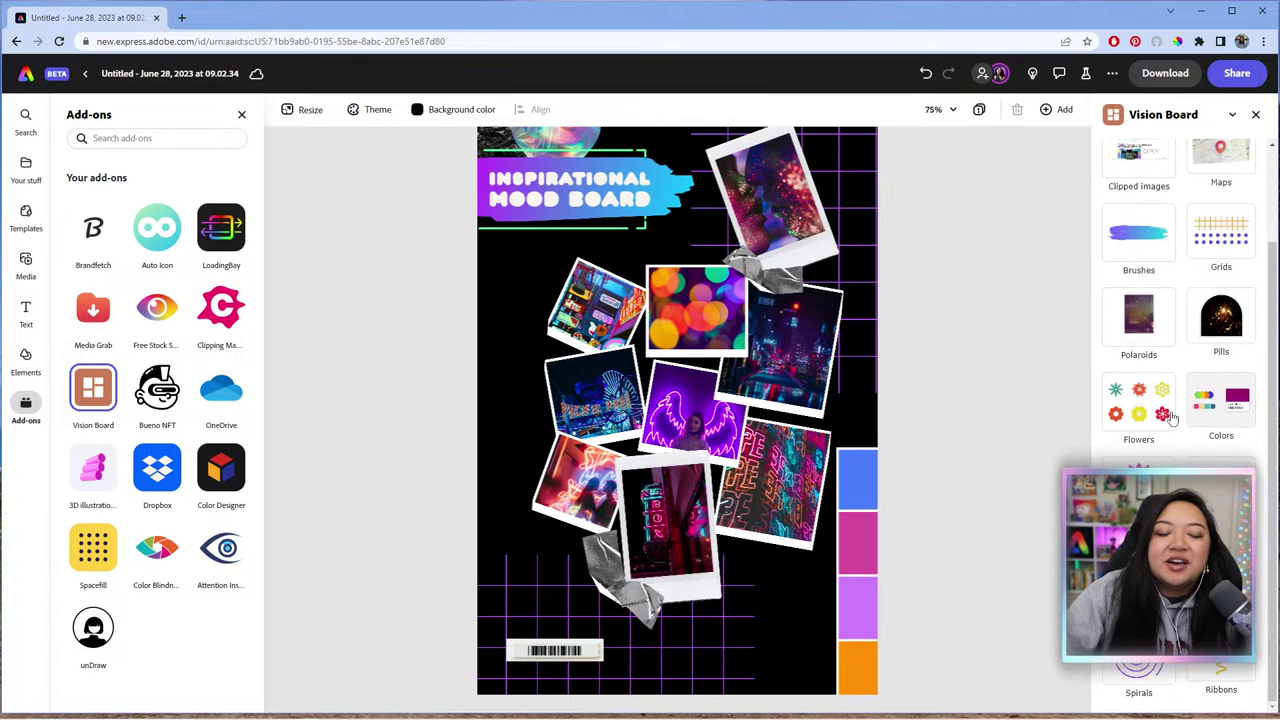
left_click(1140, 495)
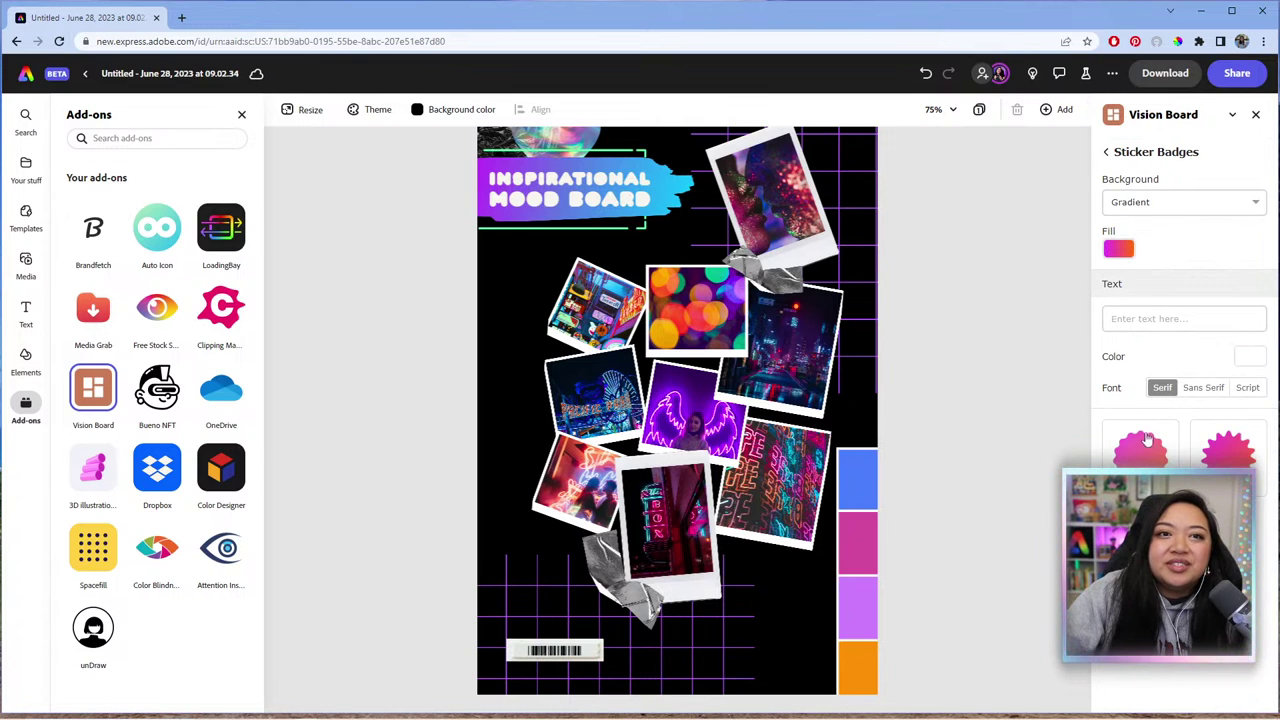
left_click(1140, 490)
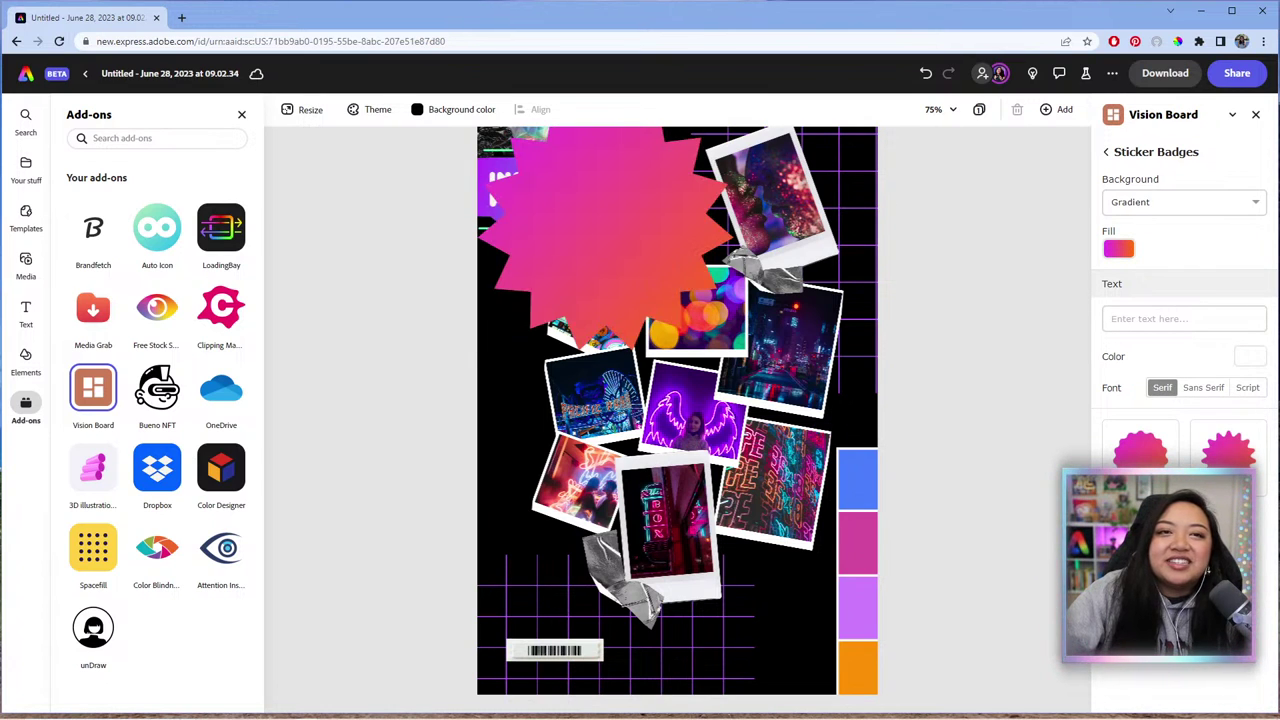
left_click(607, 182)
key("Delete")
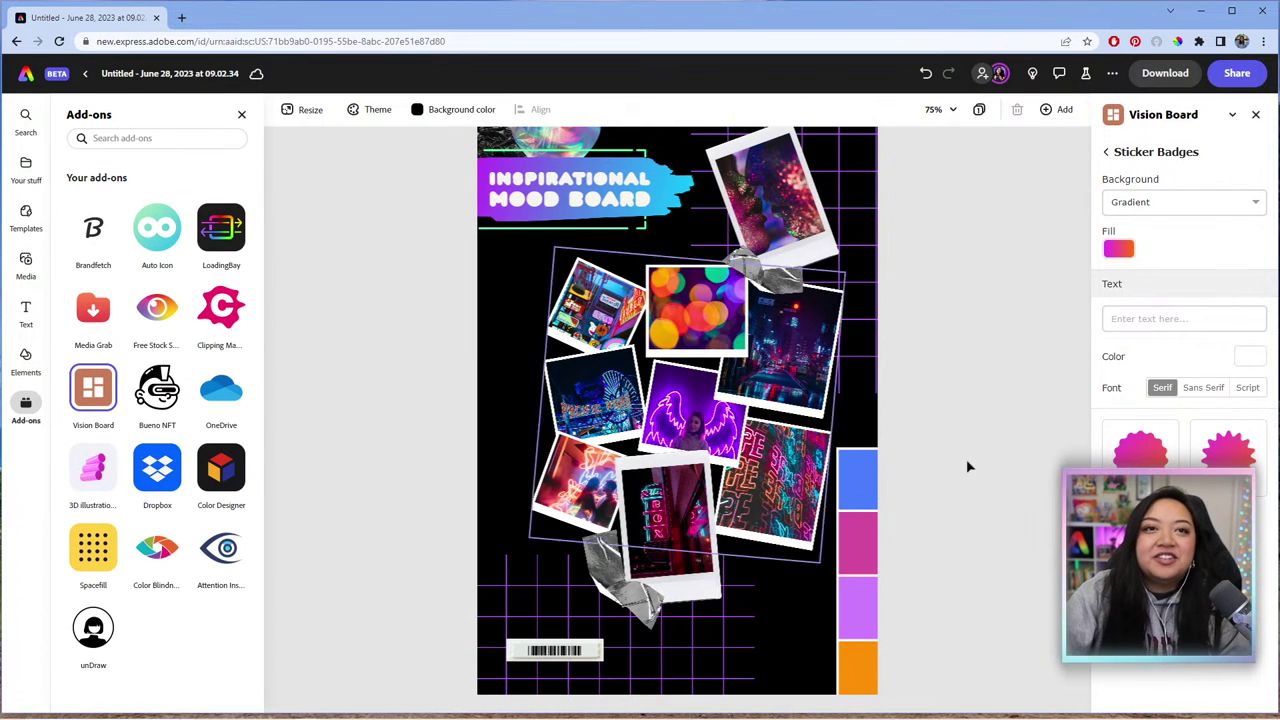
Step: Configure the sticker badge with the gold gradient fill and the text "YOU TRIED" in black Sans Serif
left_click(1118, 248)
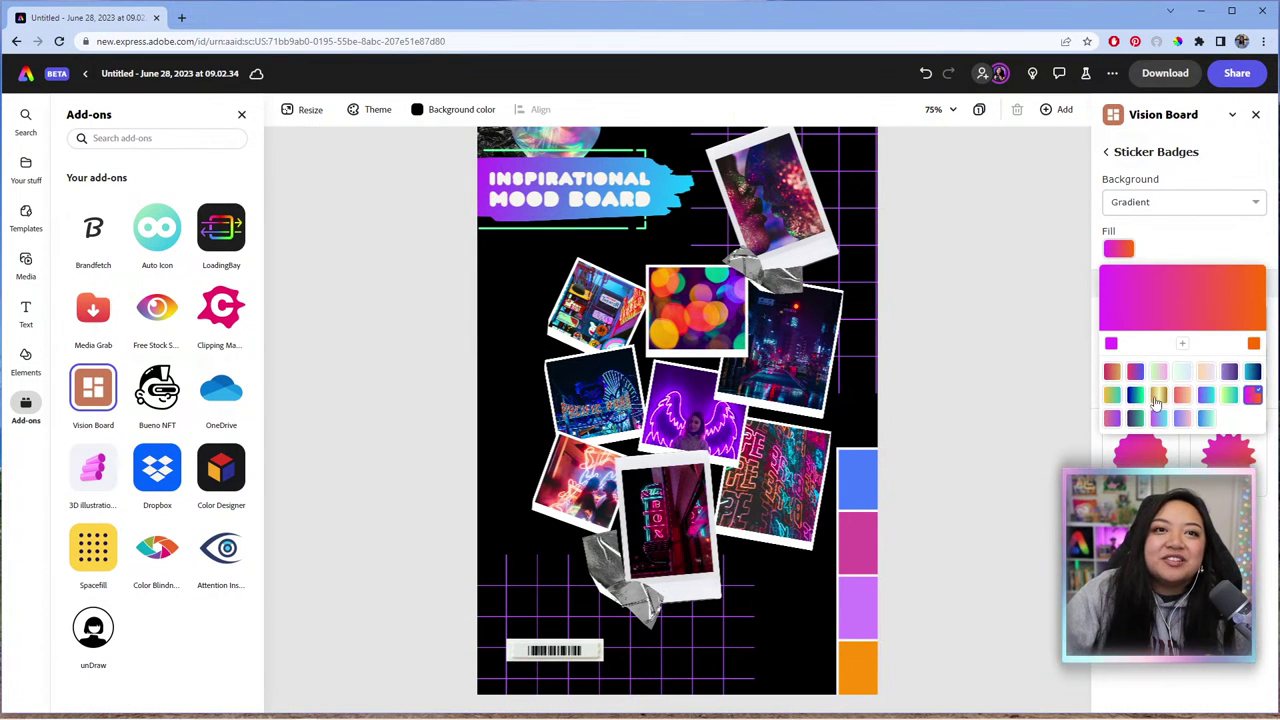
left_click(1158, 394)
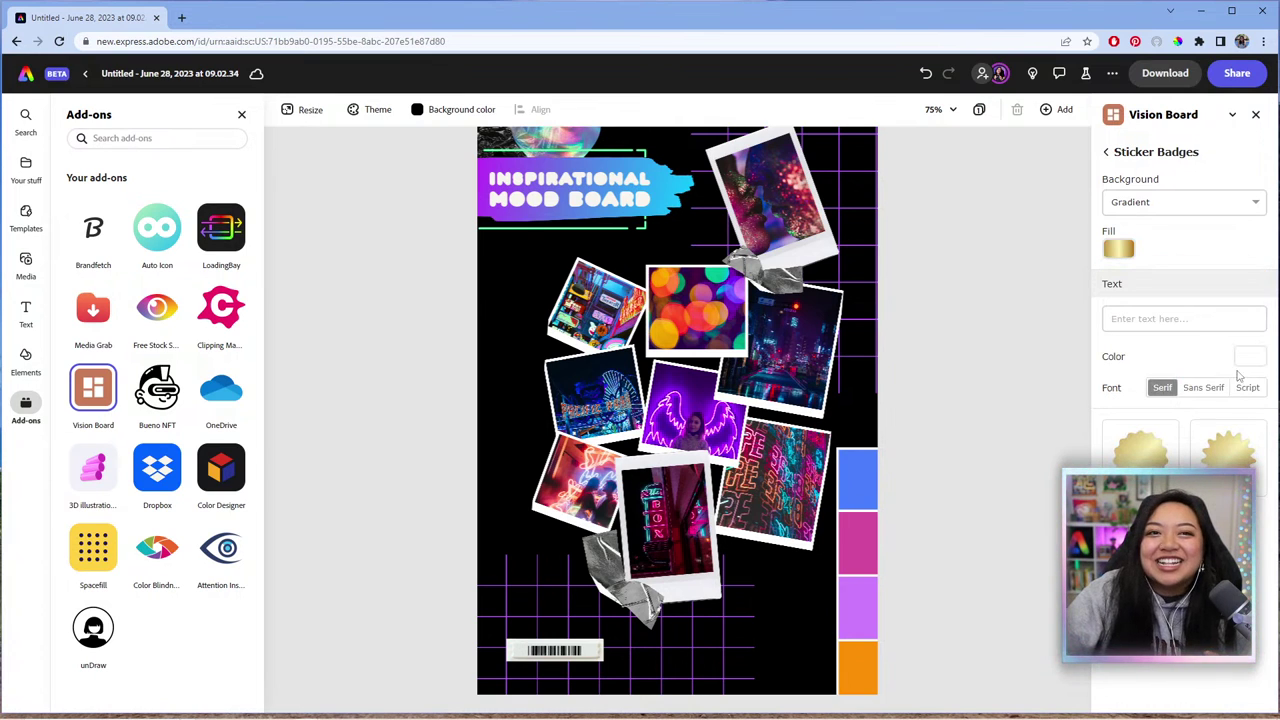
left_click(1182, 319)
type("YOU TRIED")
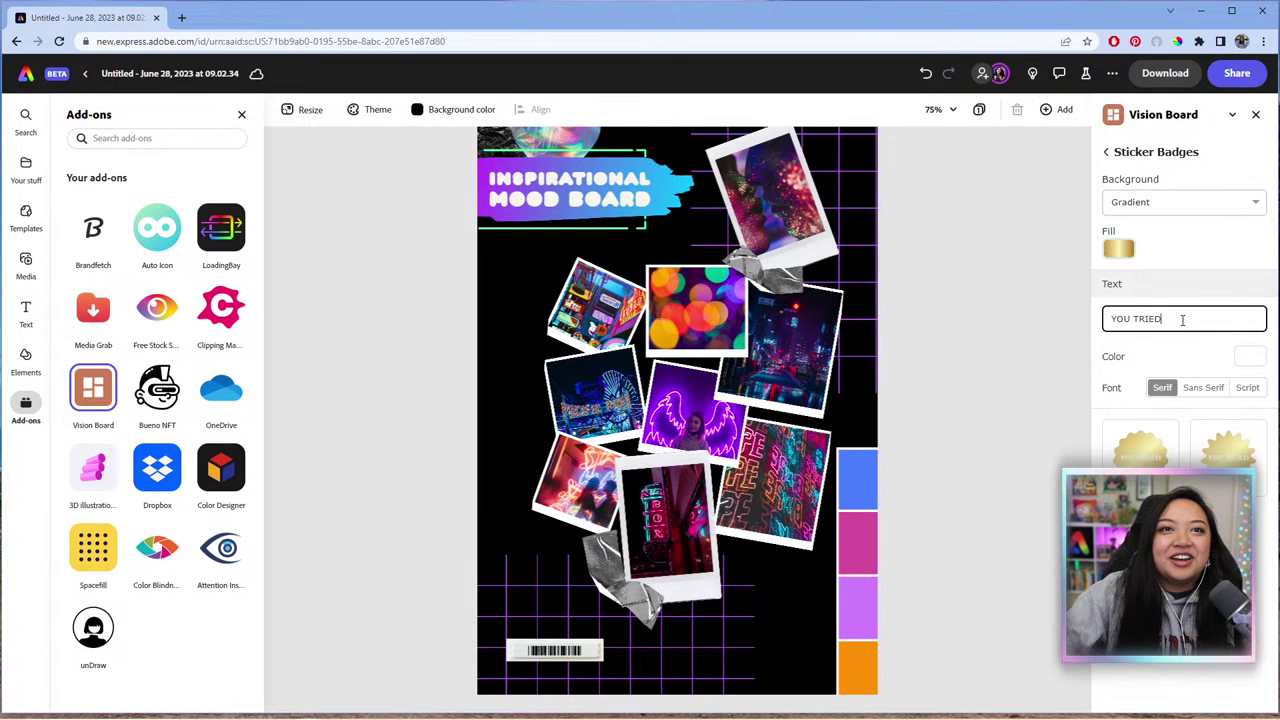
left_click(1203, 387)
left_click(1250, 362)
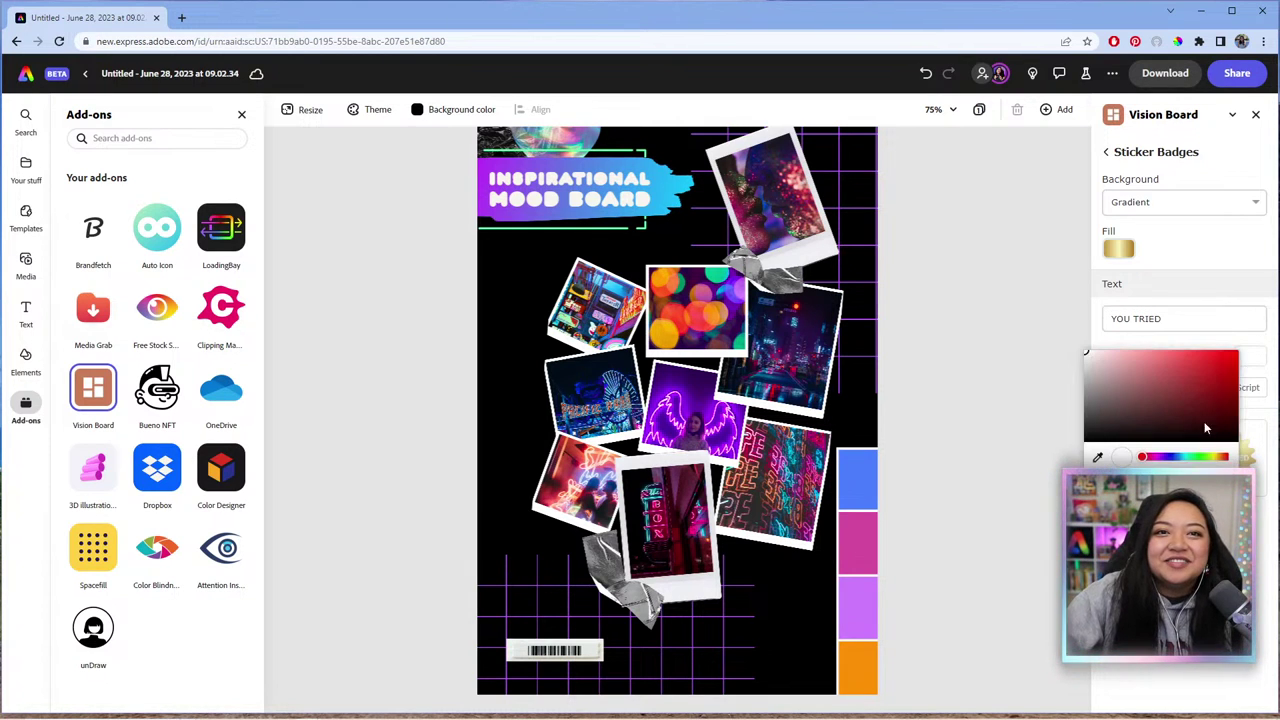
left_click(1247, 325)
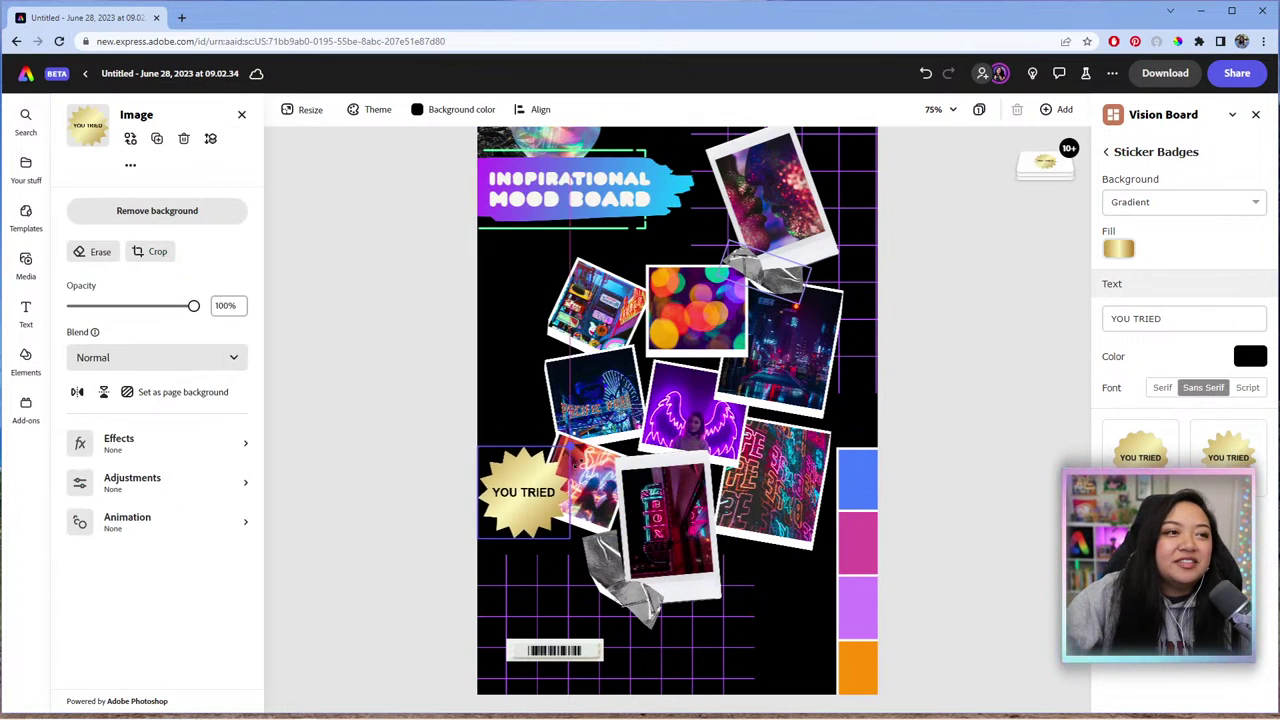
Step: Place the gold YOU TRIED badge, reduced and slightly tilted, at the lower-left corner of the collage's neon lettering photo
left_click_drag(778, 588, 742, 558)
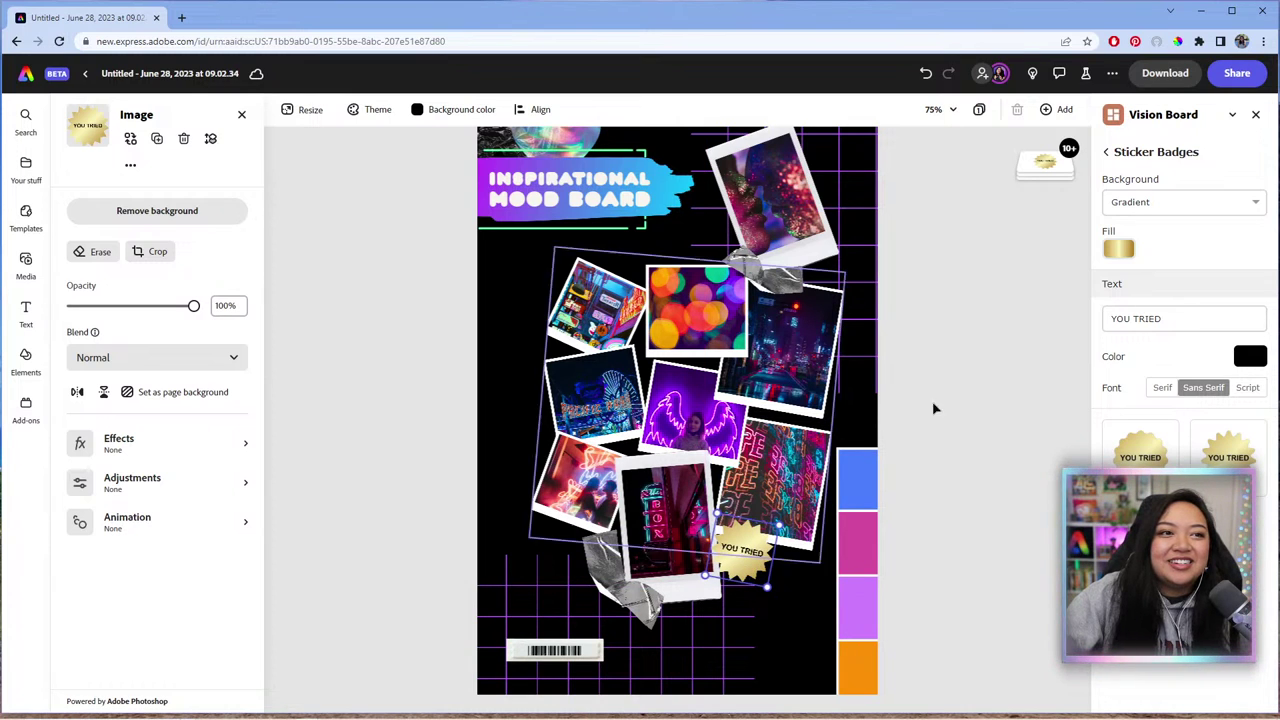
left_click_drag(1172, 321, 1107, 320)
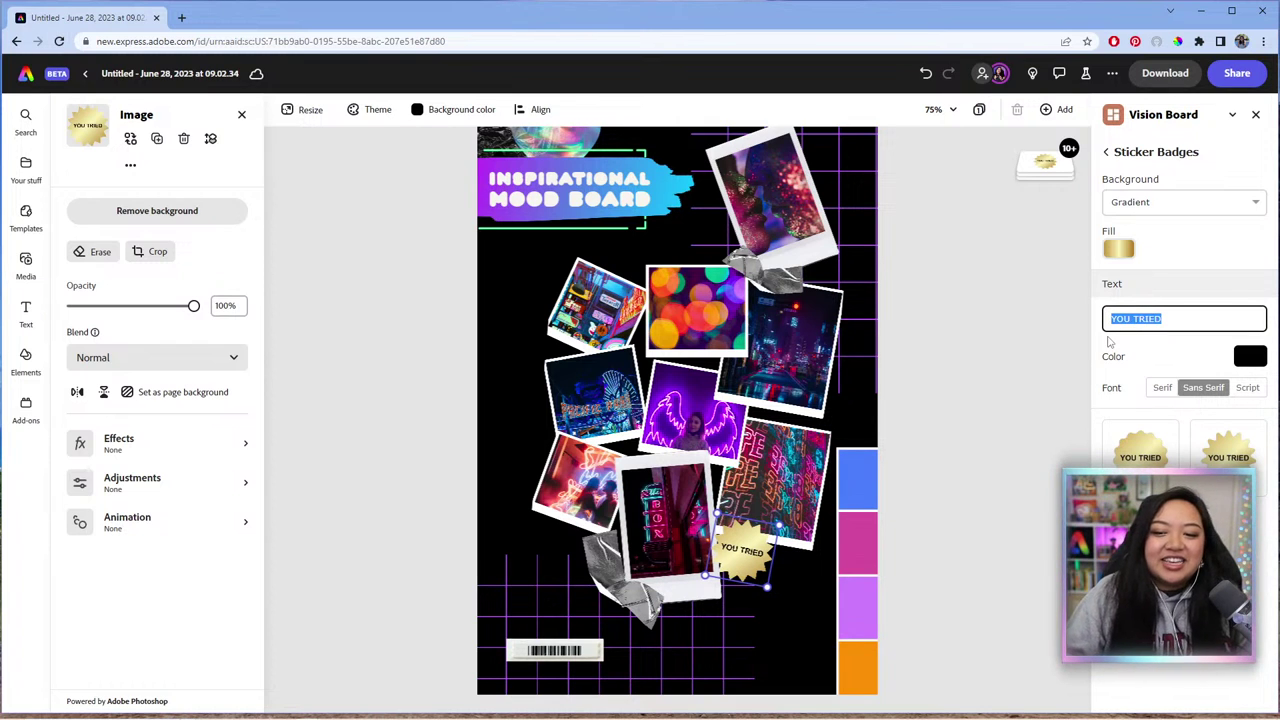
left_click(929, 351)
left_click(733, 545)
left_click(957, 368)
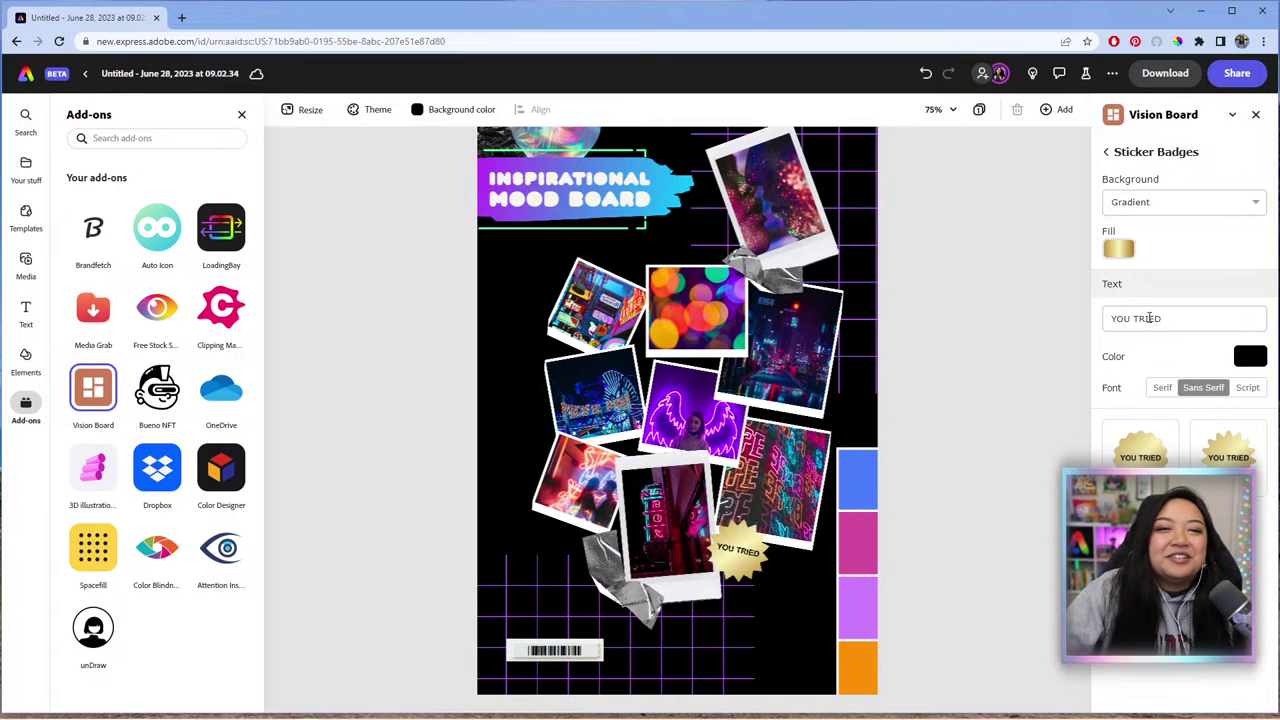
Step: Add the dark red double-loop arrow from the Vision Board Arrows category and set the arrow color to white
left_click(1106, 151)
scroll(1184, 382, "down", 3)
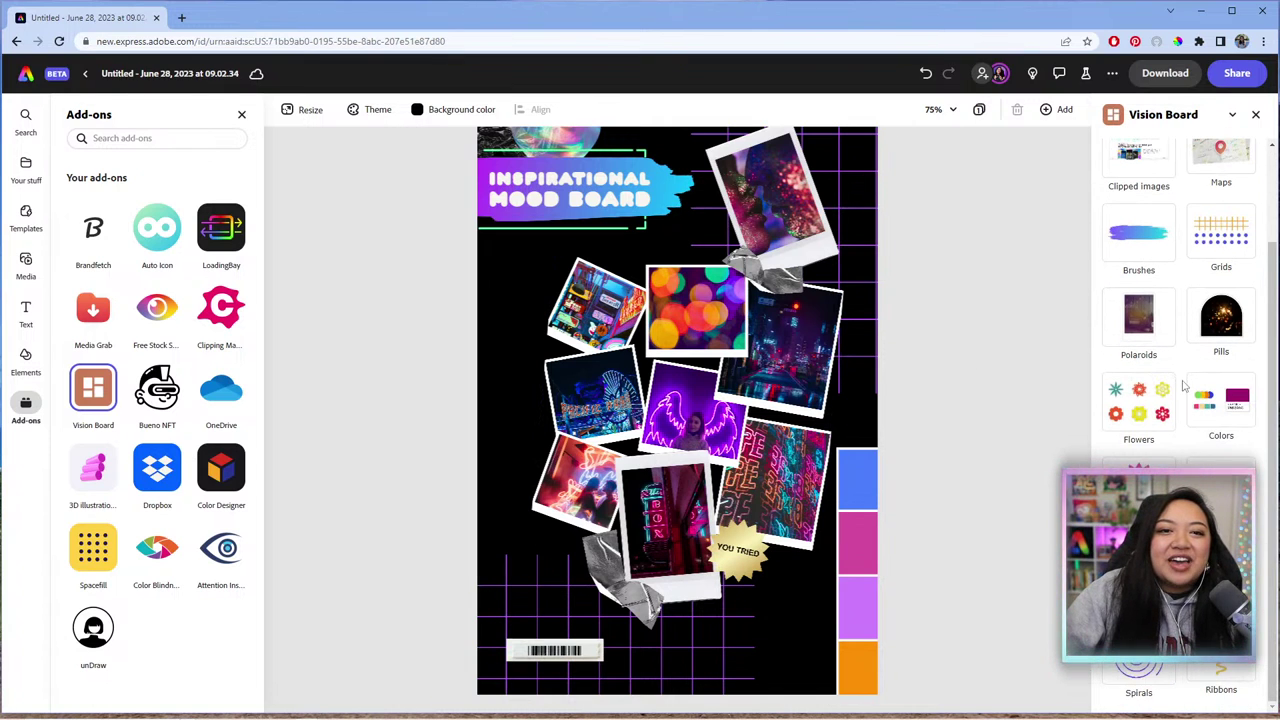
left_click(1138, 500)
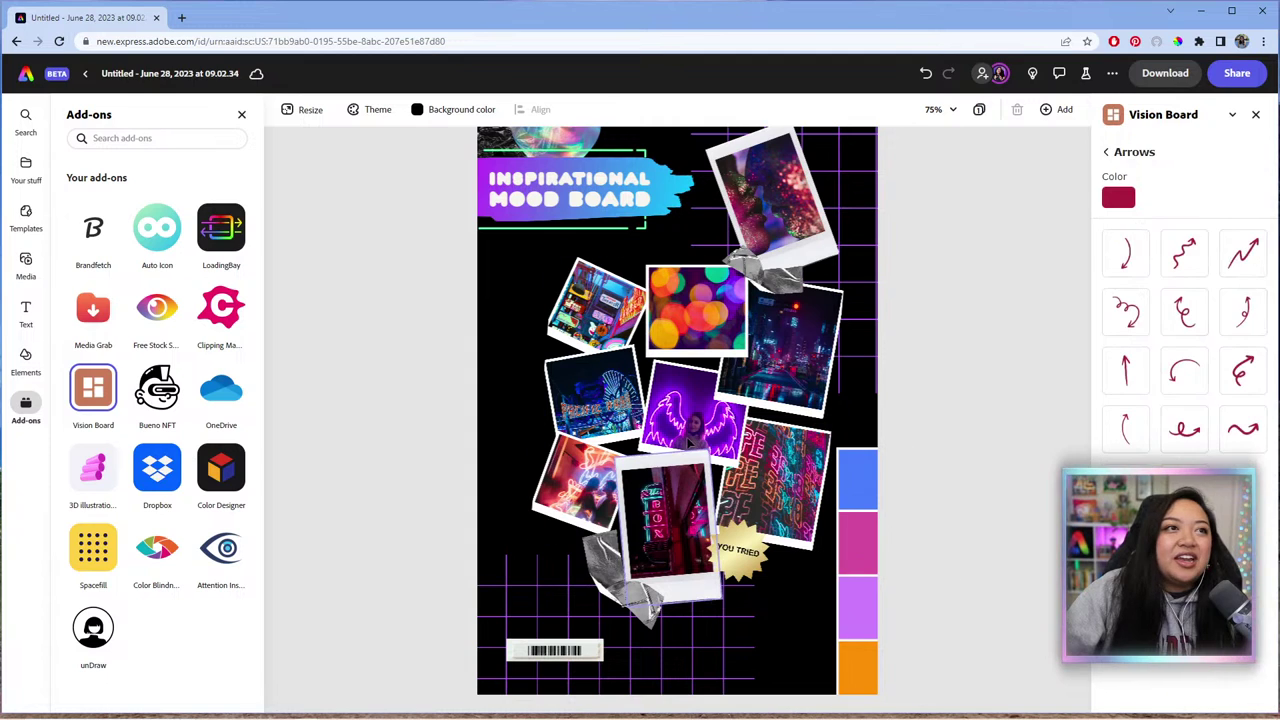
left_click_drag(1125, 311, 620, 224)
left_click(1118, 197)
left_click(1194, 250)
left_click_drag(1194, 250, 1083, 173)
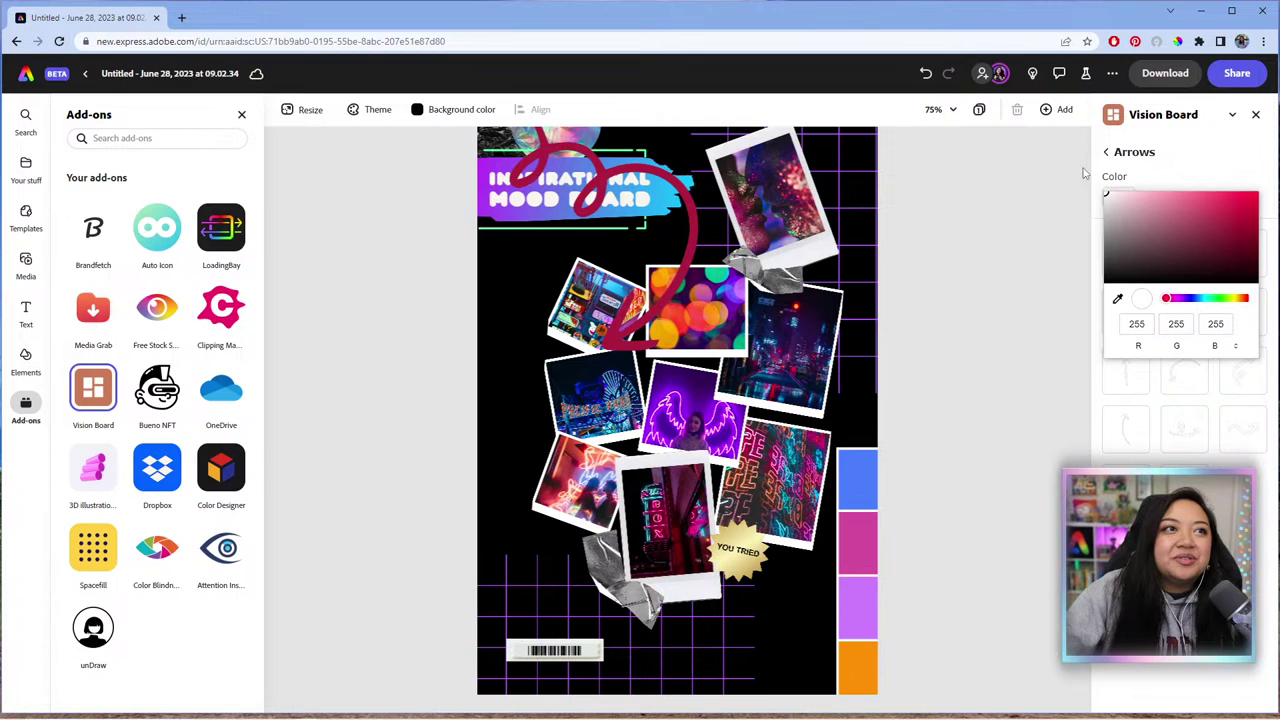
Step: Move the dark red arrow down over the photo collage and undo the move
left_click(597, 188)
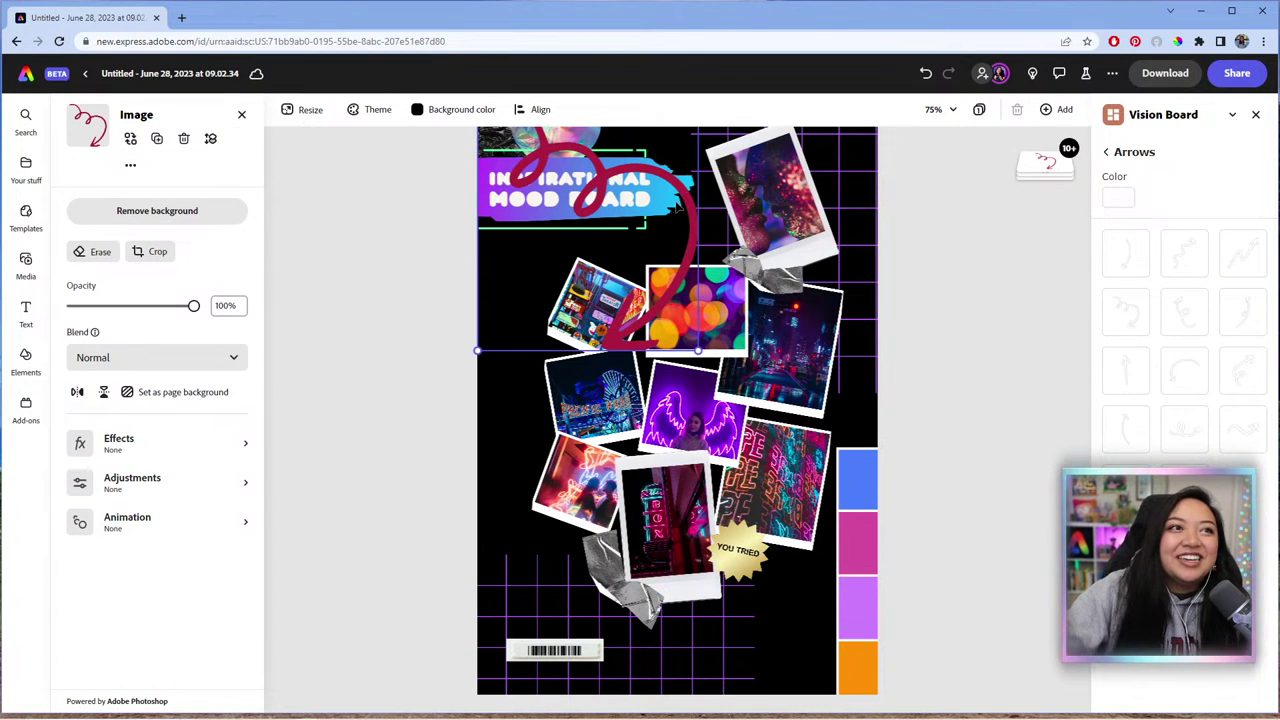
left_click_drag(686, 215, 726, 350)
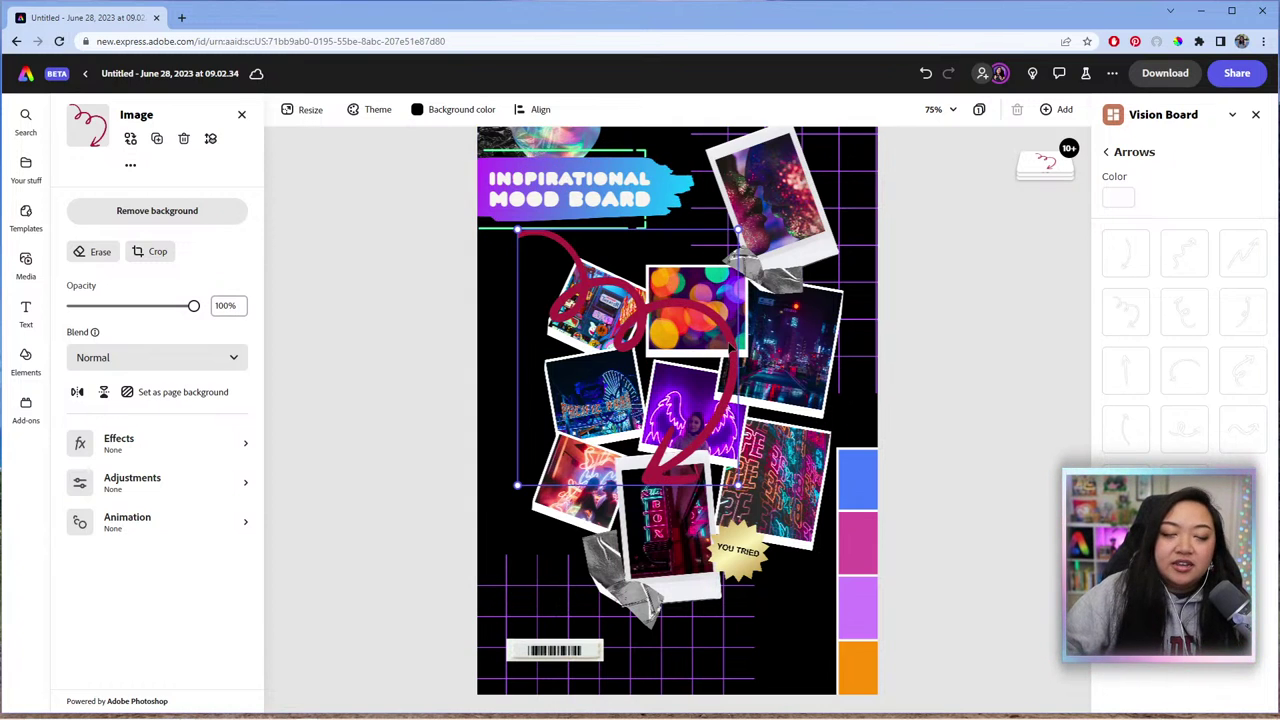
left_click(909, 130)
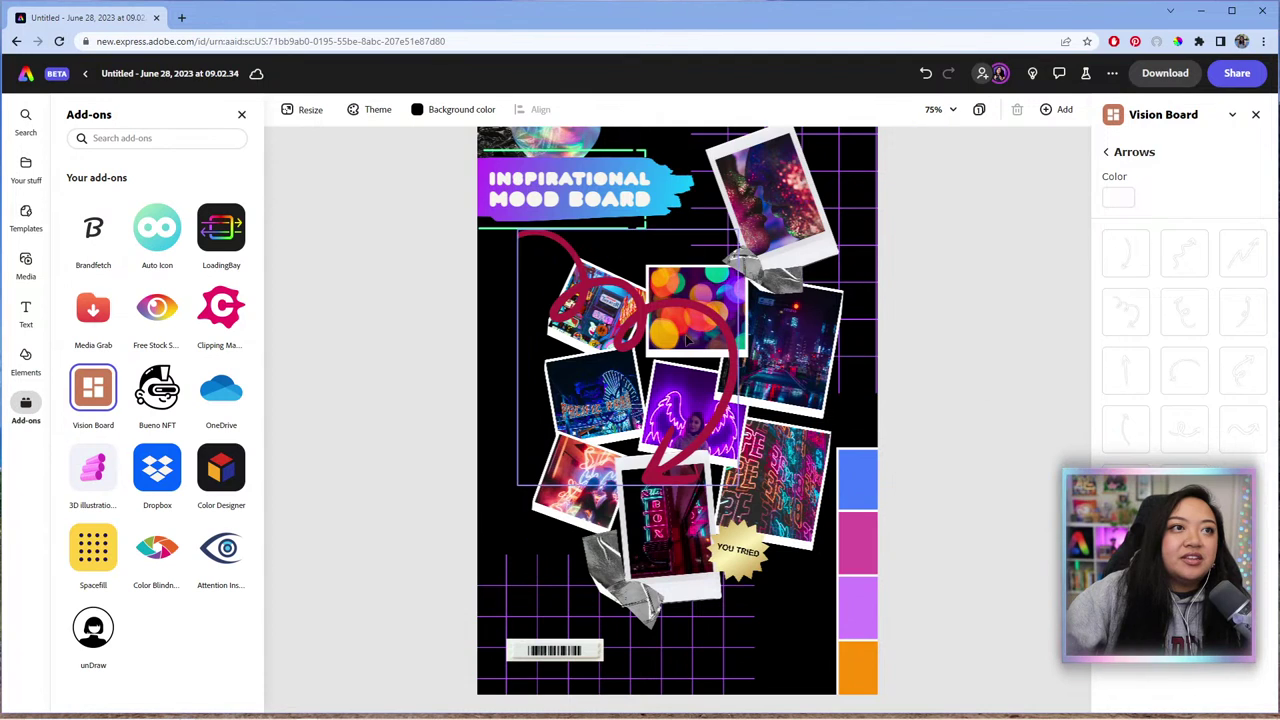
left_click(686, 310)
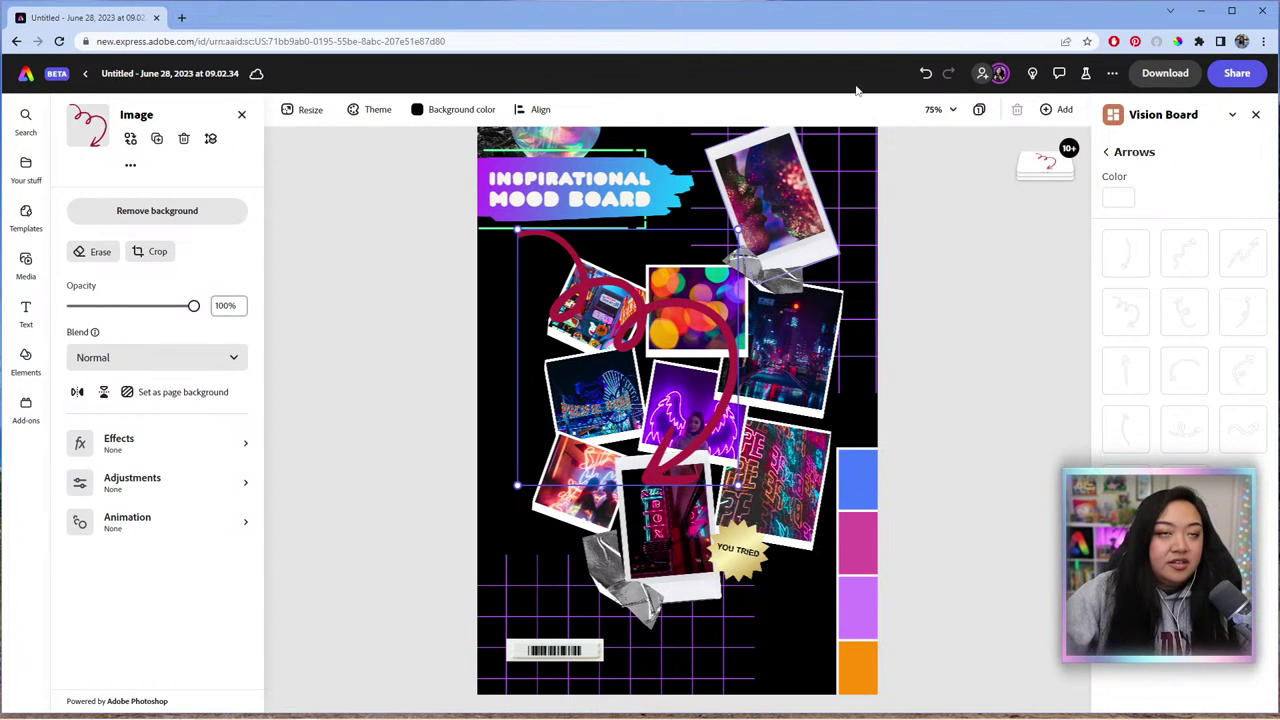
left_click(927, 75)
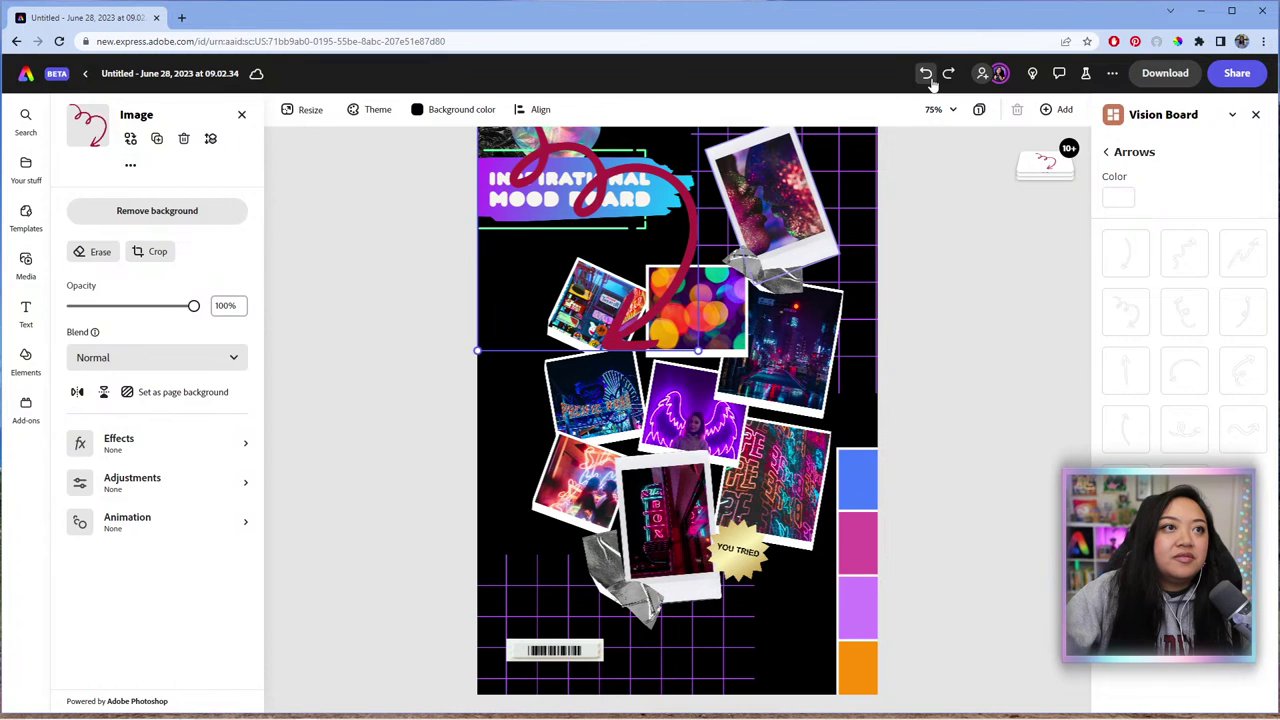
Step: Add the double-loop arrow in white, shrink it, flip it horizontally and place it beside the collage's upper-left photo
left_click(1124, 319)
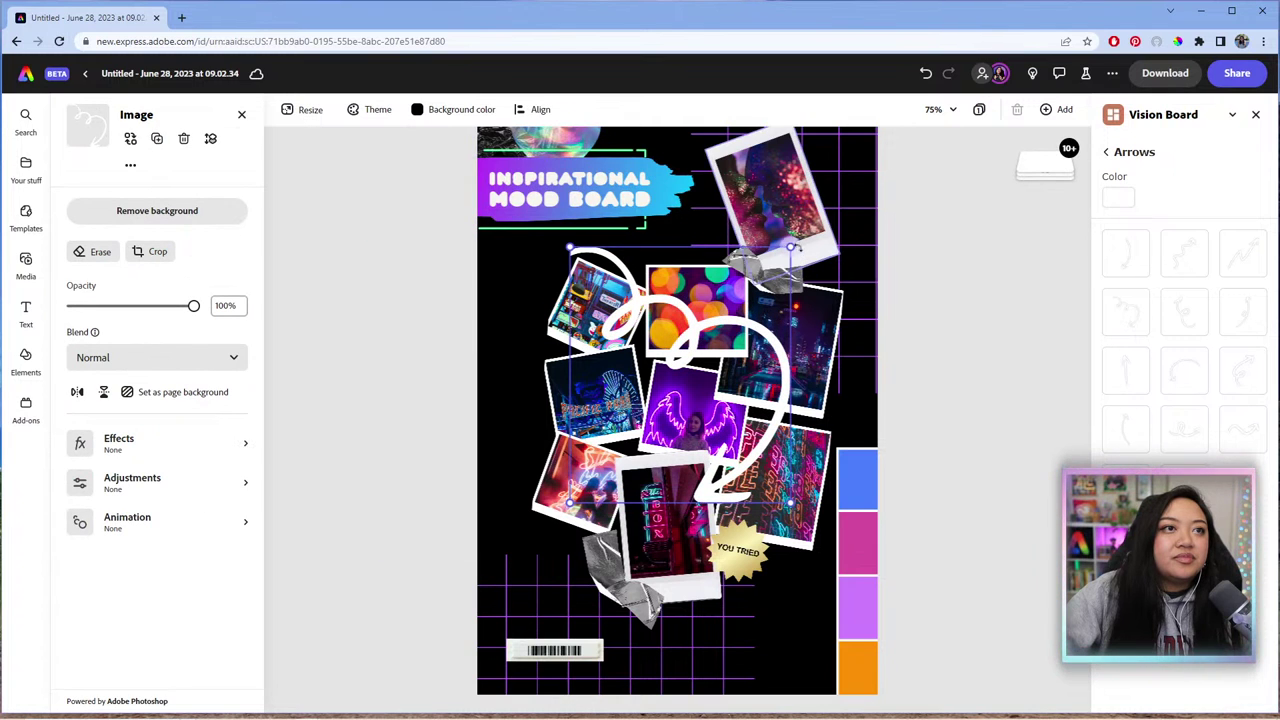
mouse_move(790, 247)
left_mouse_down()
mouse_move(600, 450)
mouse_move(517, 283)
left_mouse_up()
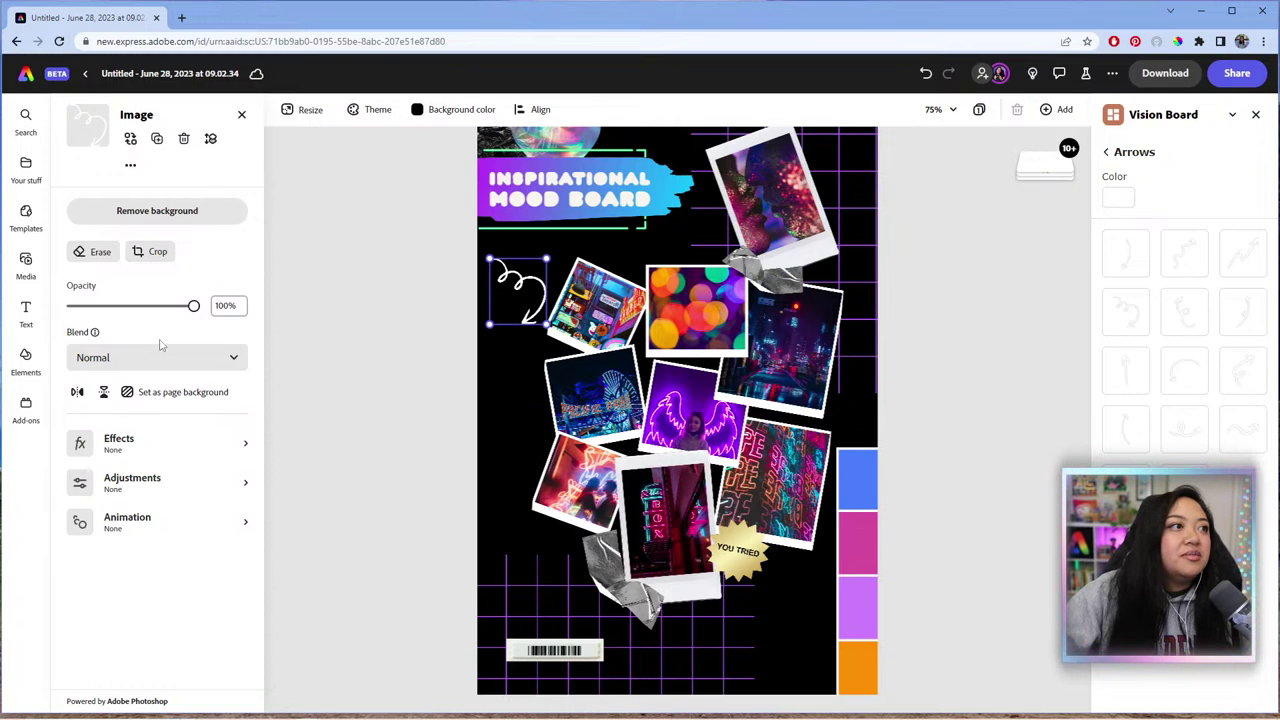
left_click(77, 391)
left_click_drag(507, 284, 538, 258)
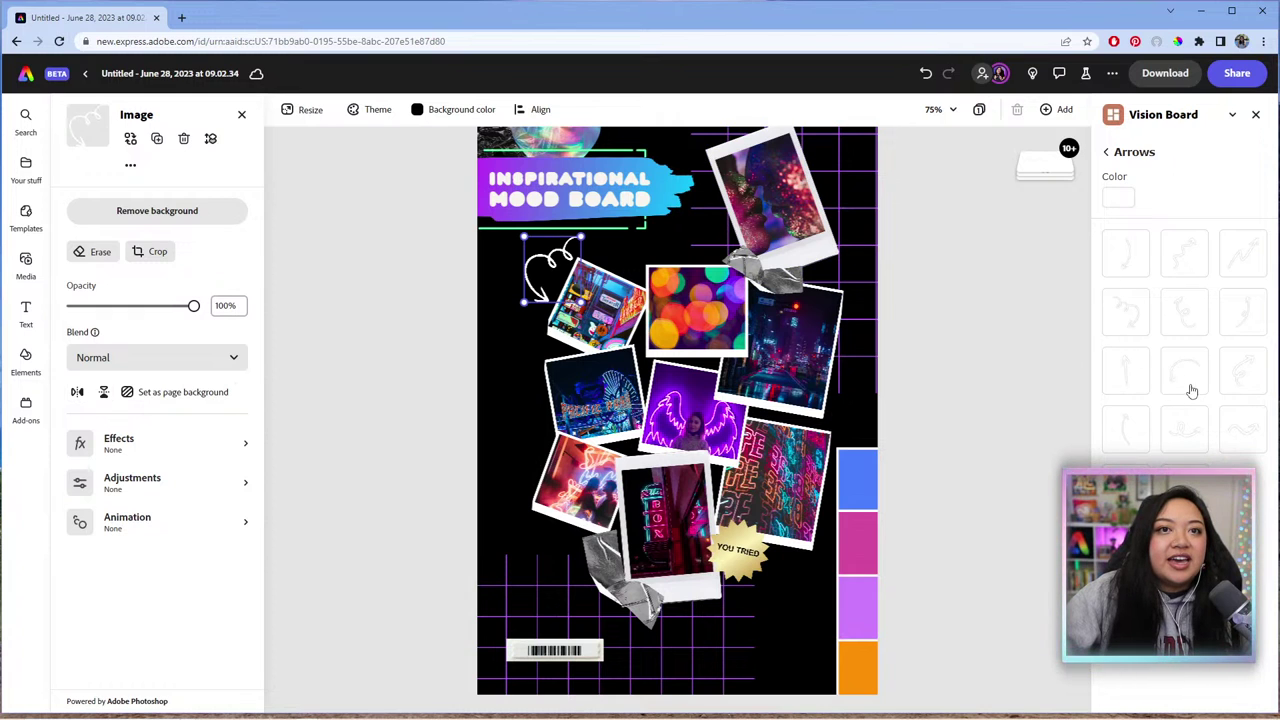
Step: Add the white single-loop arrow, shrink it above the barcode label near the page's left edge and rotate it
left_click(1244, 376)
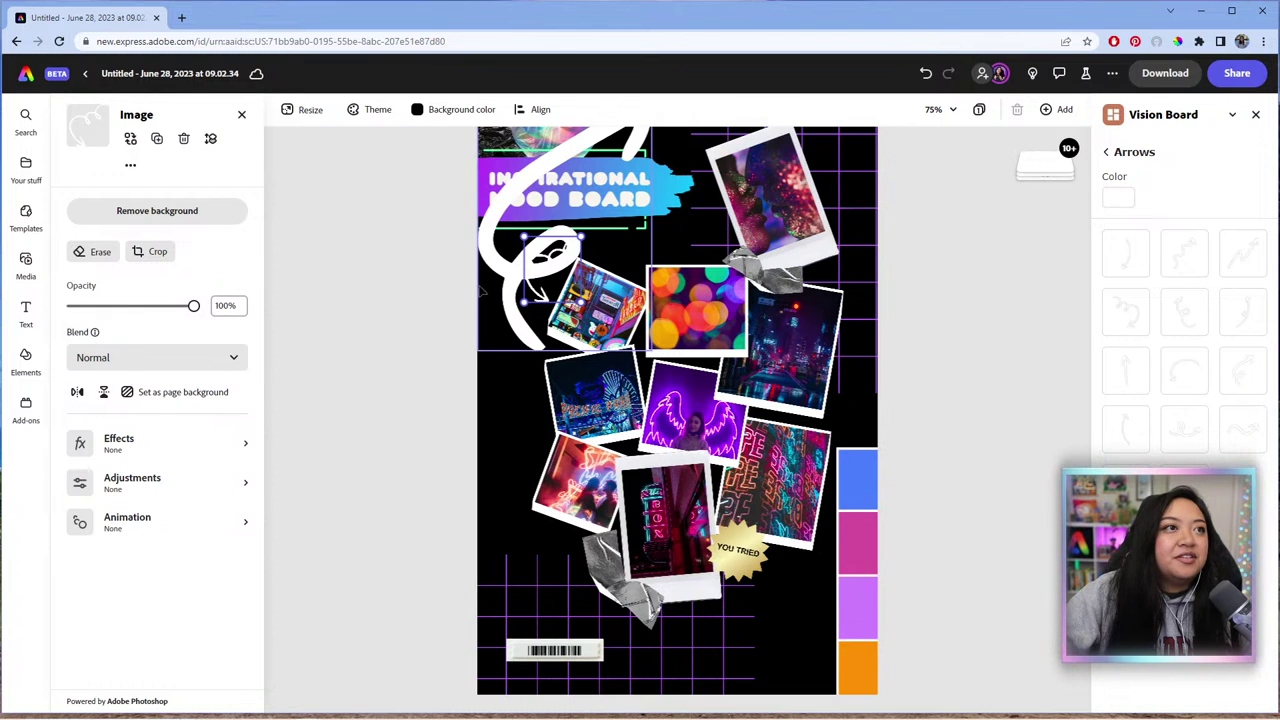
left_click_drag(499, 265, 509, 520)
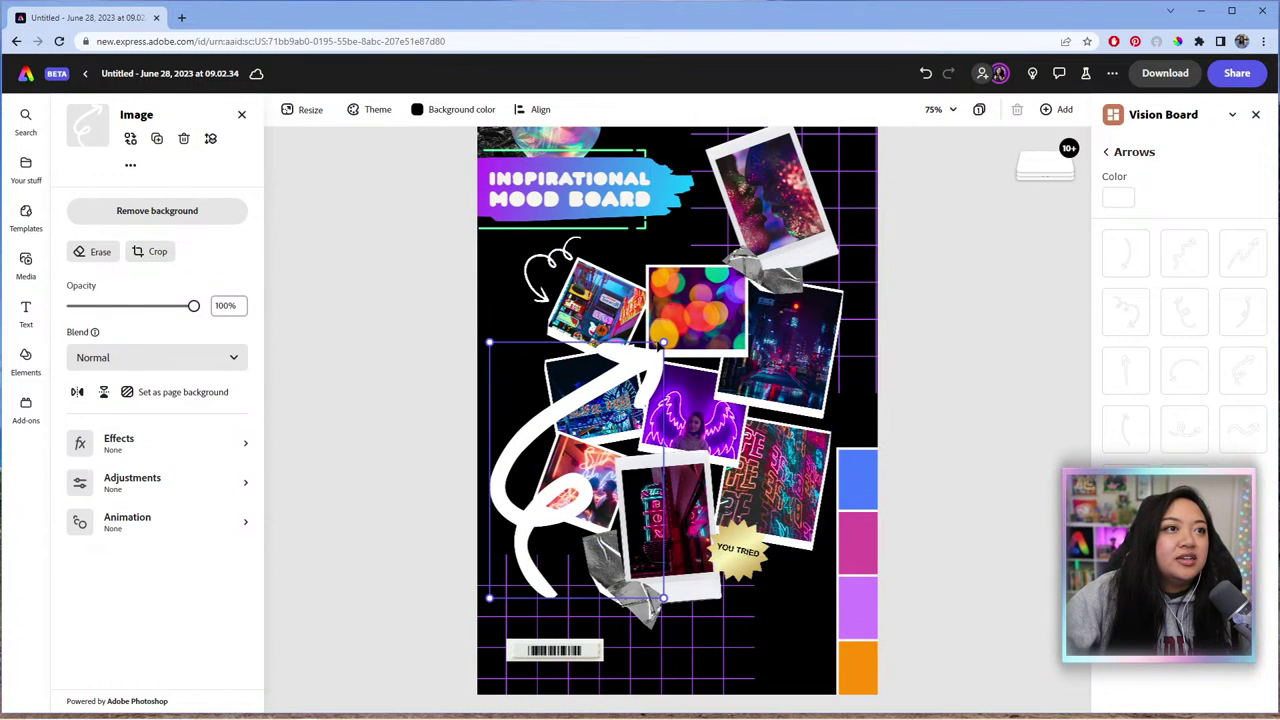
left_click_drag(663, 342, 520, 548)
left_click_drag(522, 595, 530, 451)
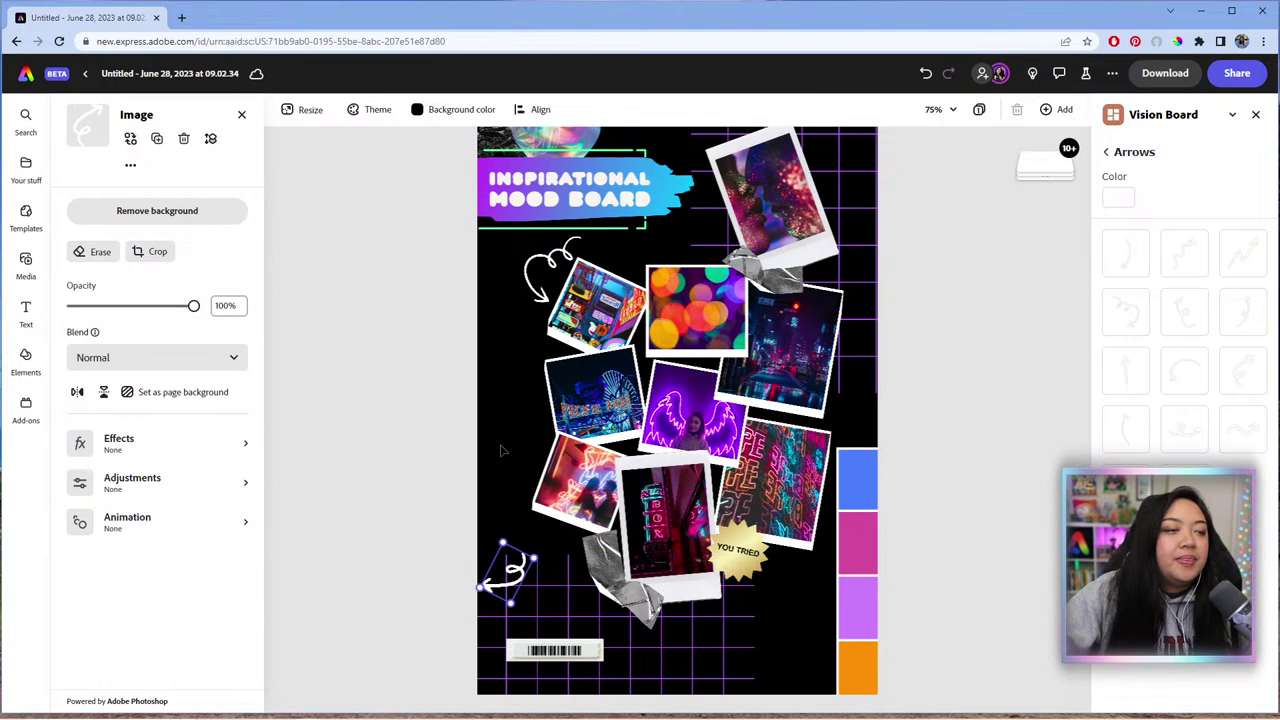
Step: Move the small curly arrow beside the YOU TRIED badge and rotate it to point at the badge
left_click_drag(506, 558, 802, 545)
left_click_drag(806, 589, 794, 590)
Step: Look through the Spirals and Ribbons collections of the Vision Board add-on
left_click(1122, 153)
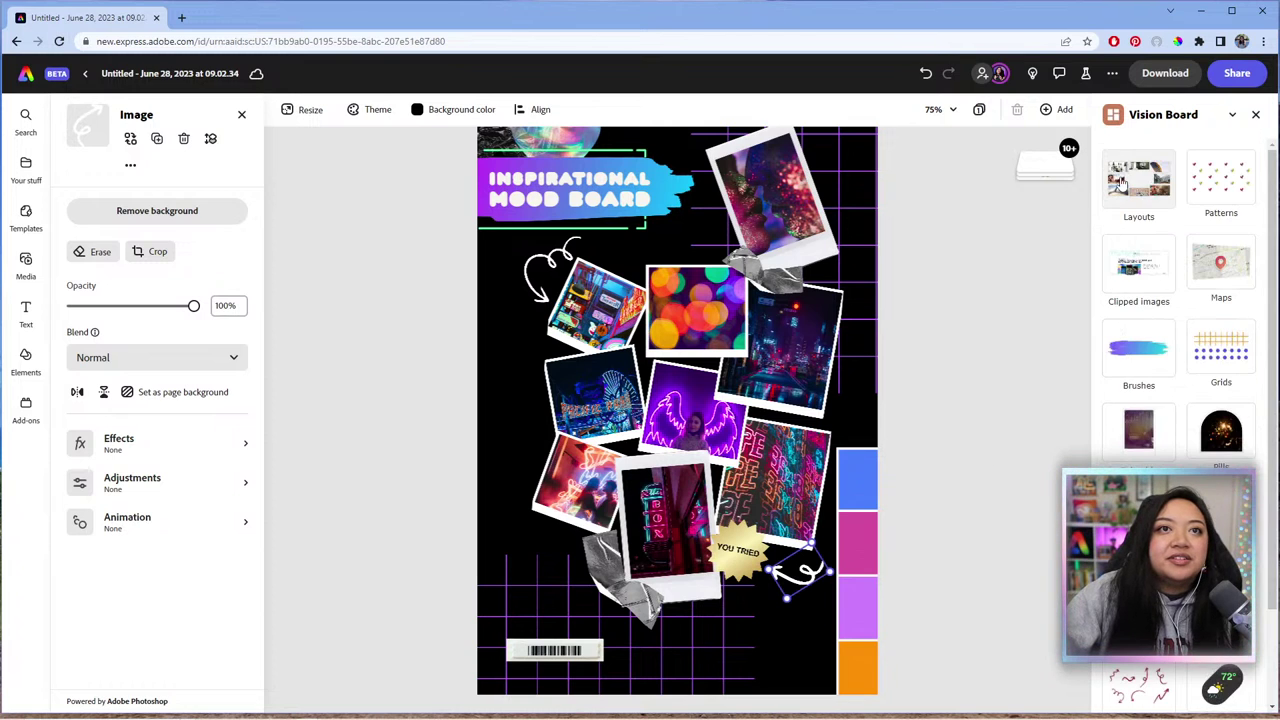
scroll(1185, 400, "down", 4)
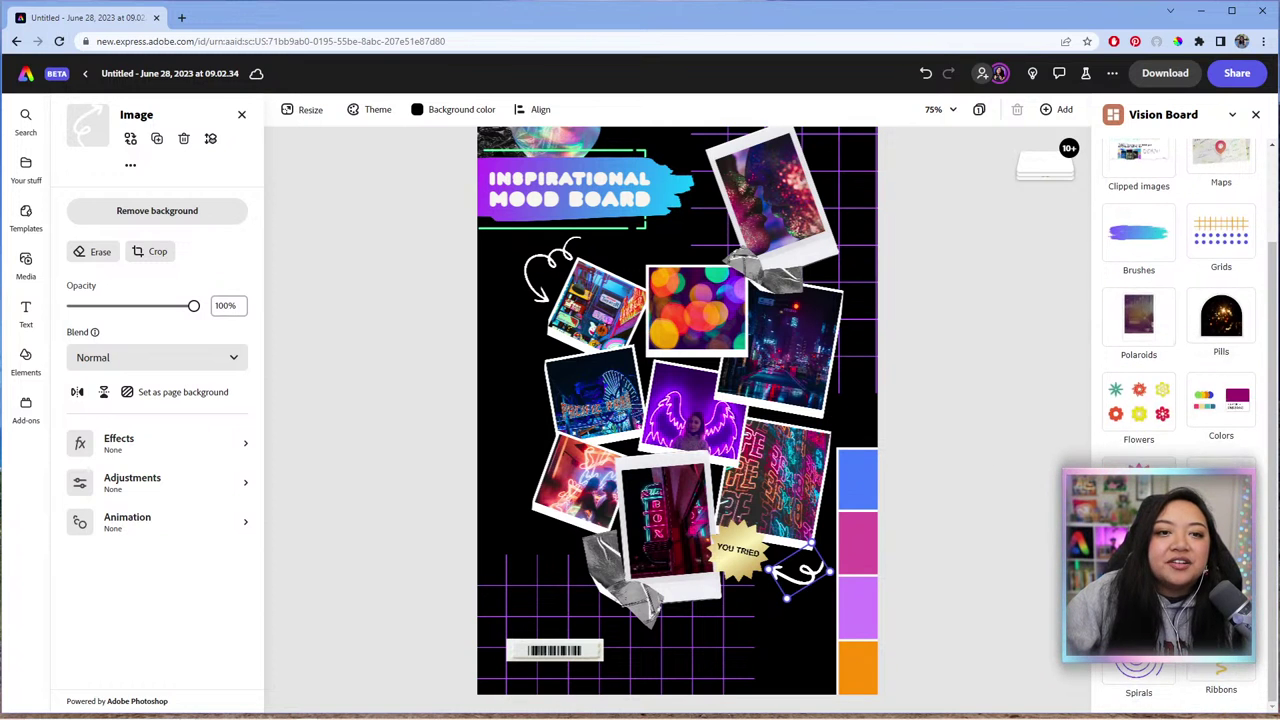
left_click(1172, 676)
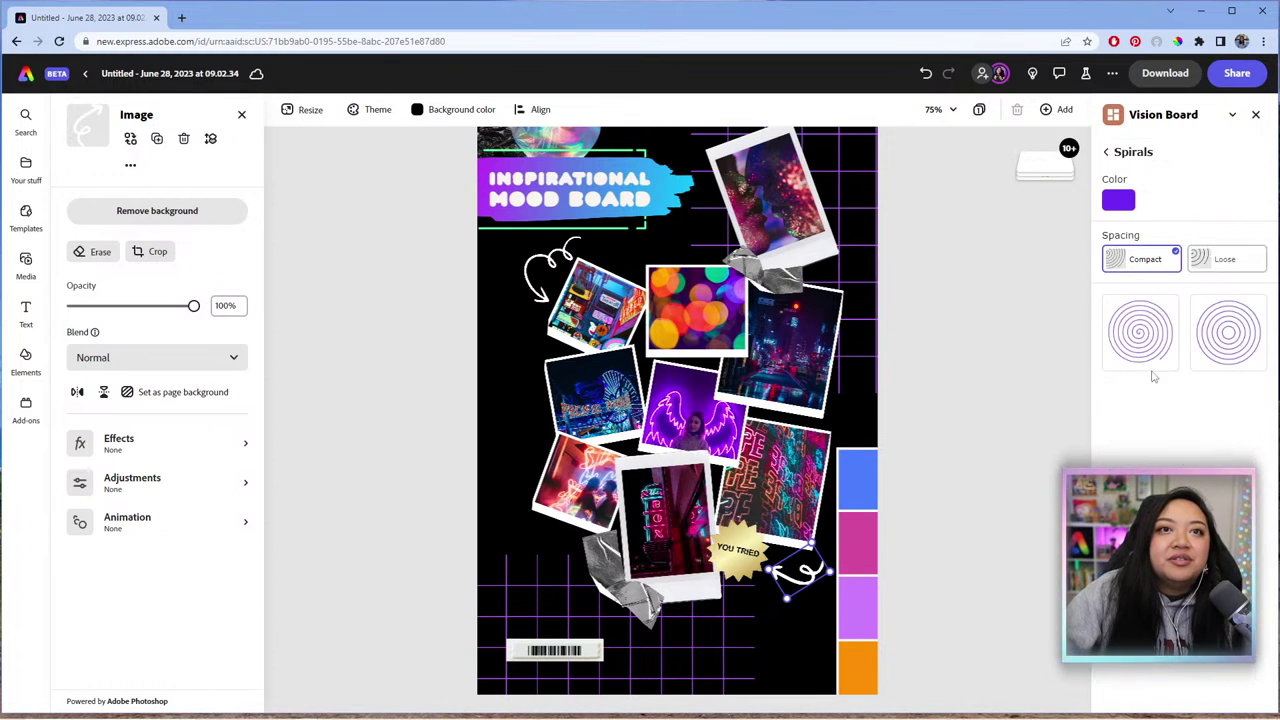
left_click(1107, 152)
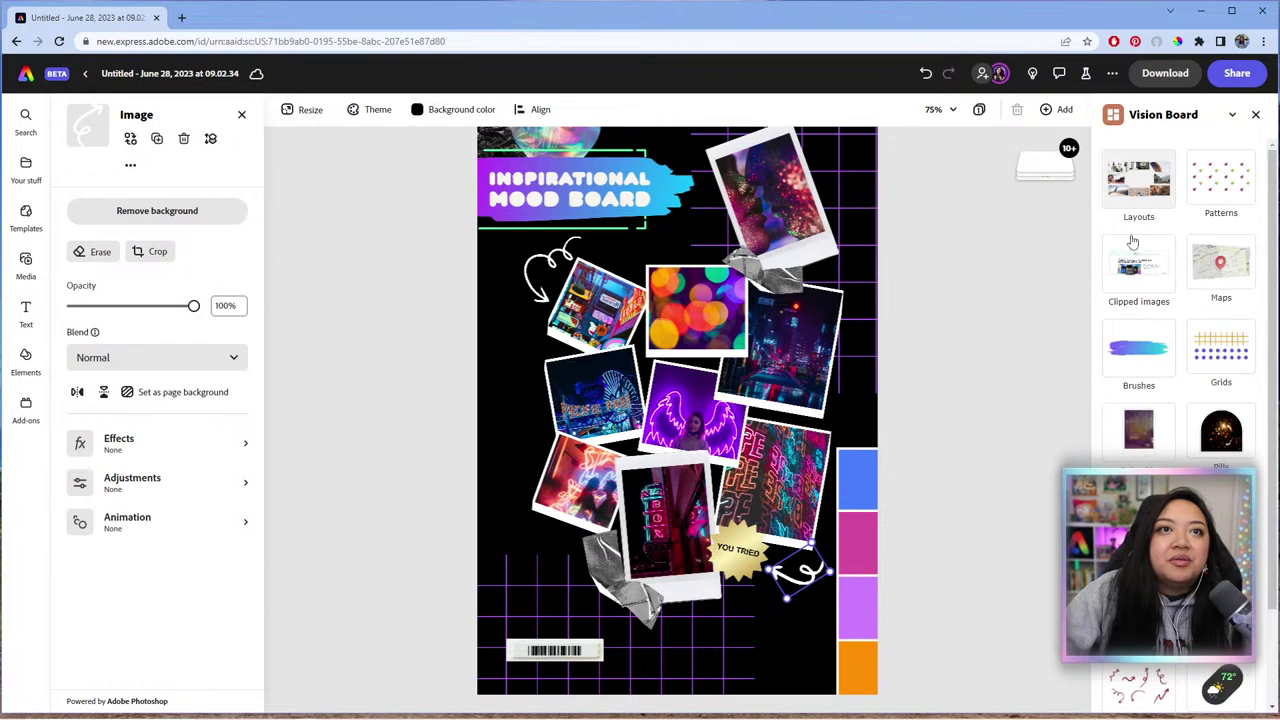
scroll(1212, 668, "down", 3)
left_click(1212, 667)
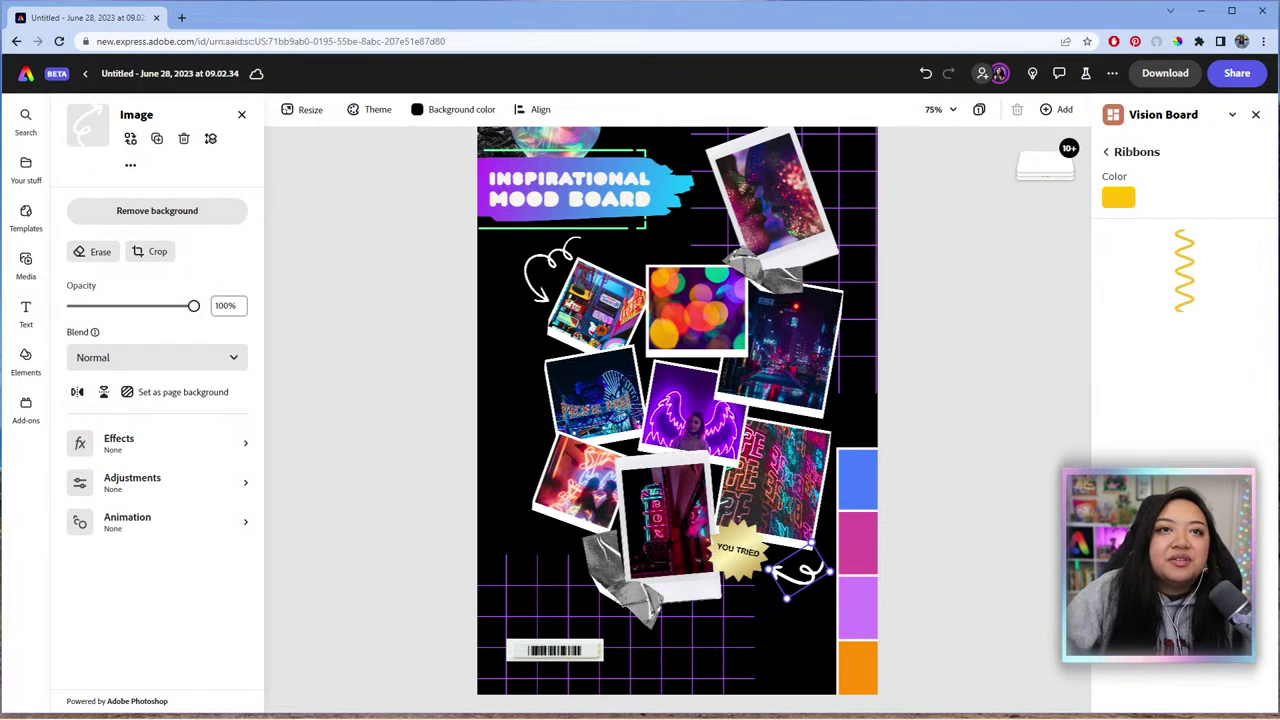
left_click(1107, 152)
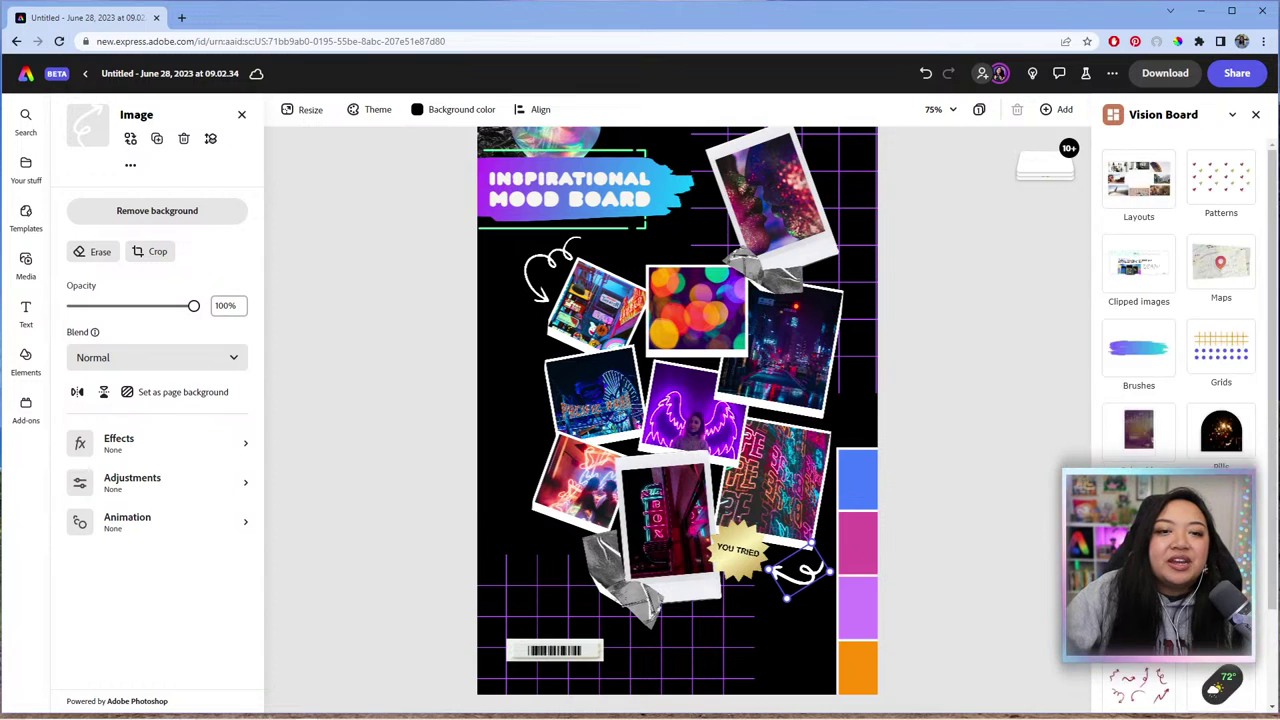
scroll(1212, 668, "down", 3)
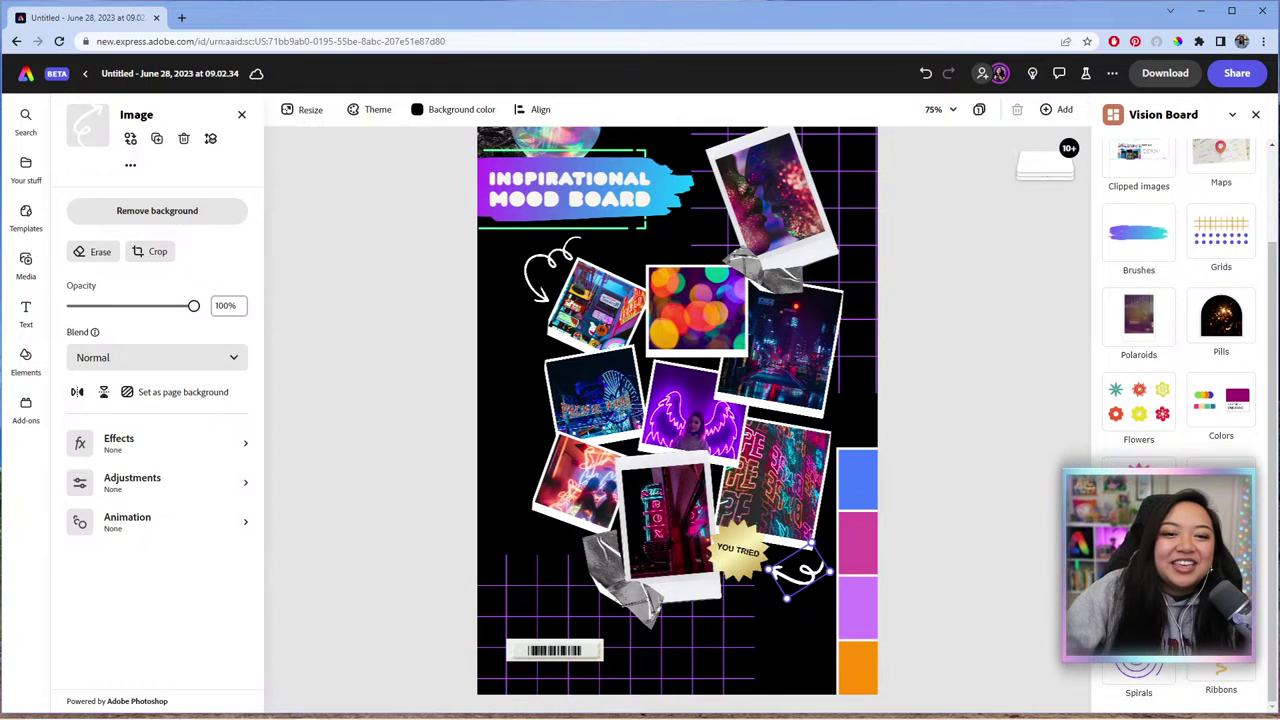
Step: Try the dark 13° rainy-night sticker from the Weather collection over the photos and delete it from the board
left_click(1139, 520)
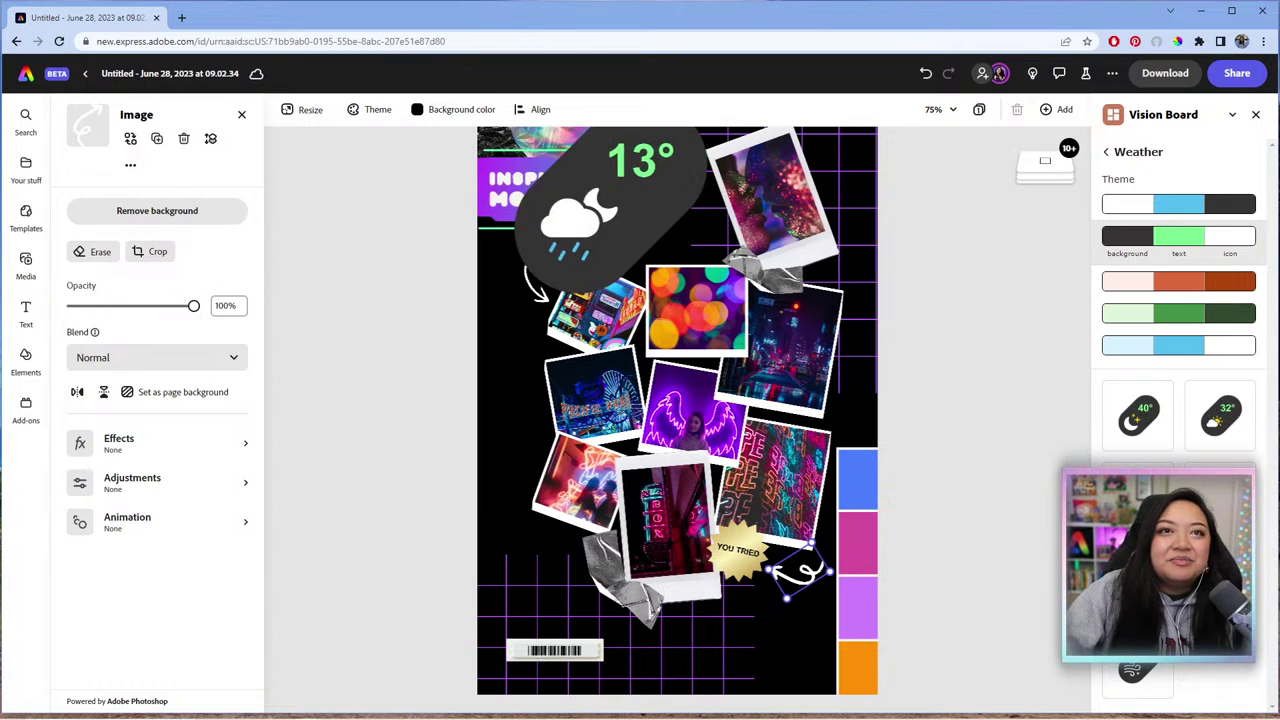
left_click_drag(652, 180, 649, 303)
double_click(651, 300)
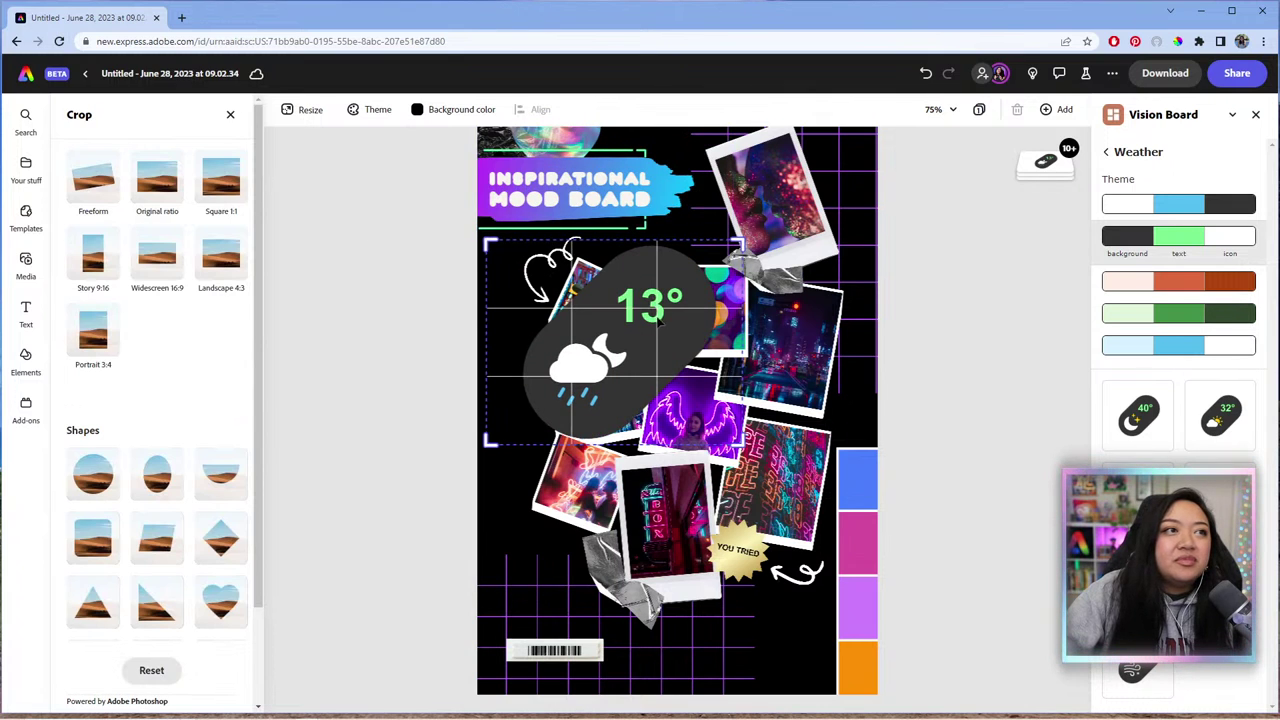
left_click(958, 372)
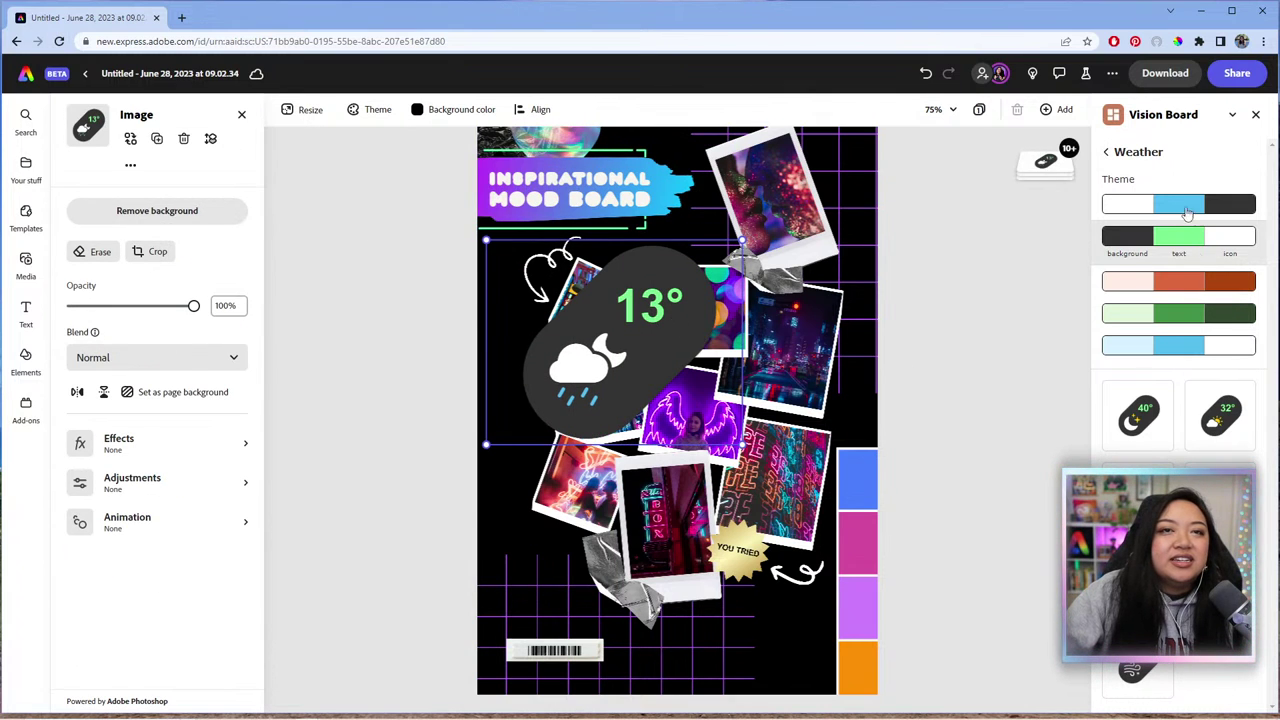
left_click(1176, 288)
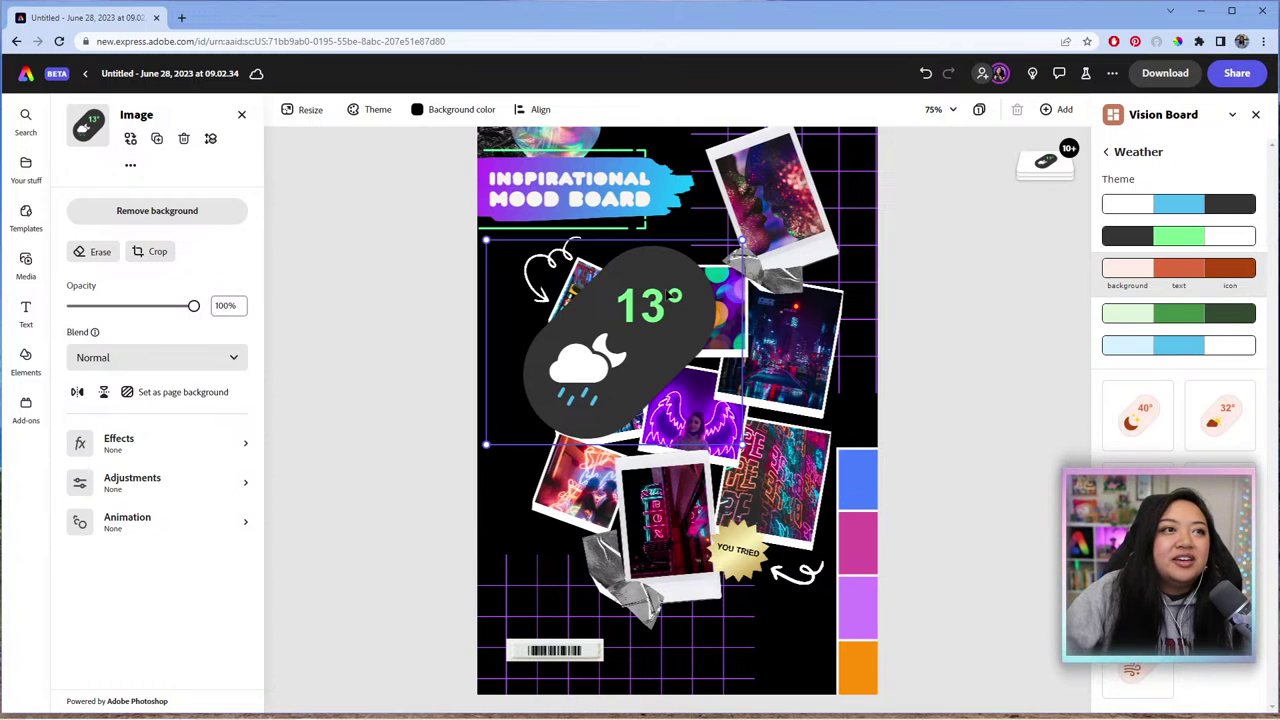
key("Delete")
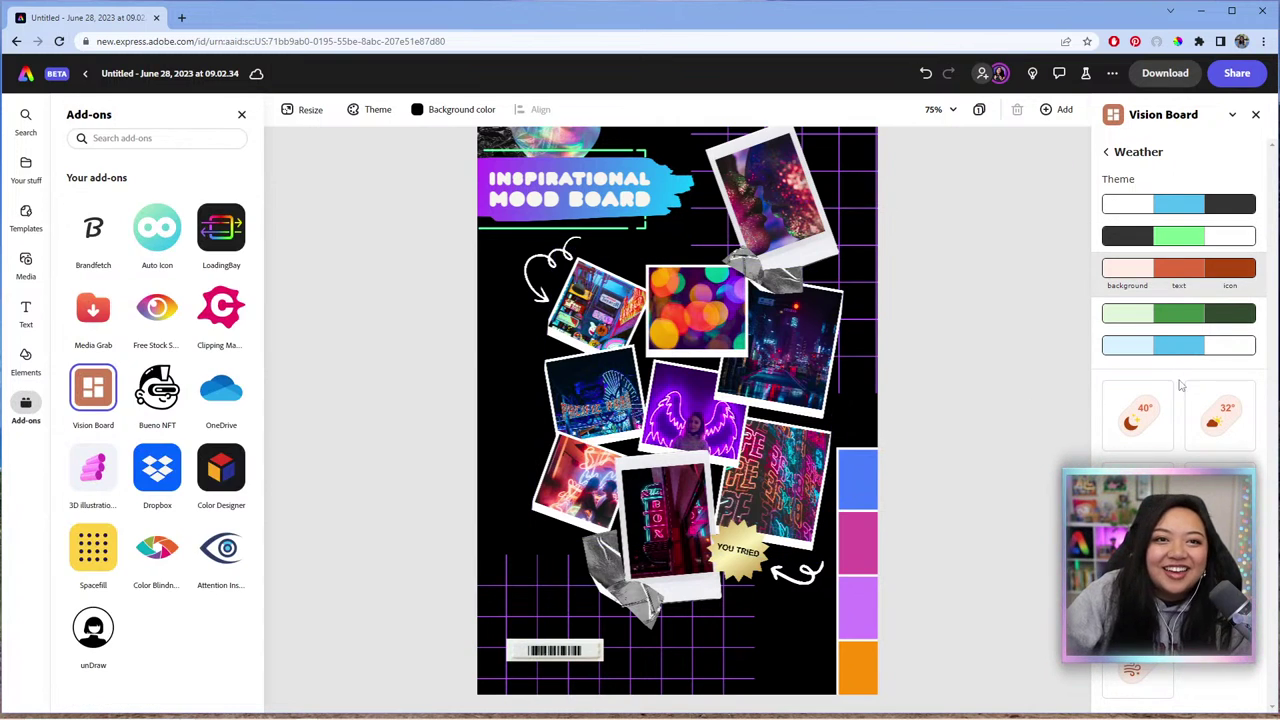
Step: Try the 32° sun-and-cloud sticker in the light blue weather theme on the lower part of the board and delete it
left_click(1185, 313)
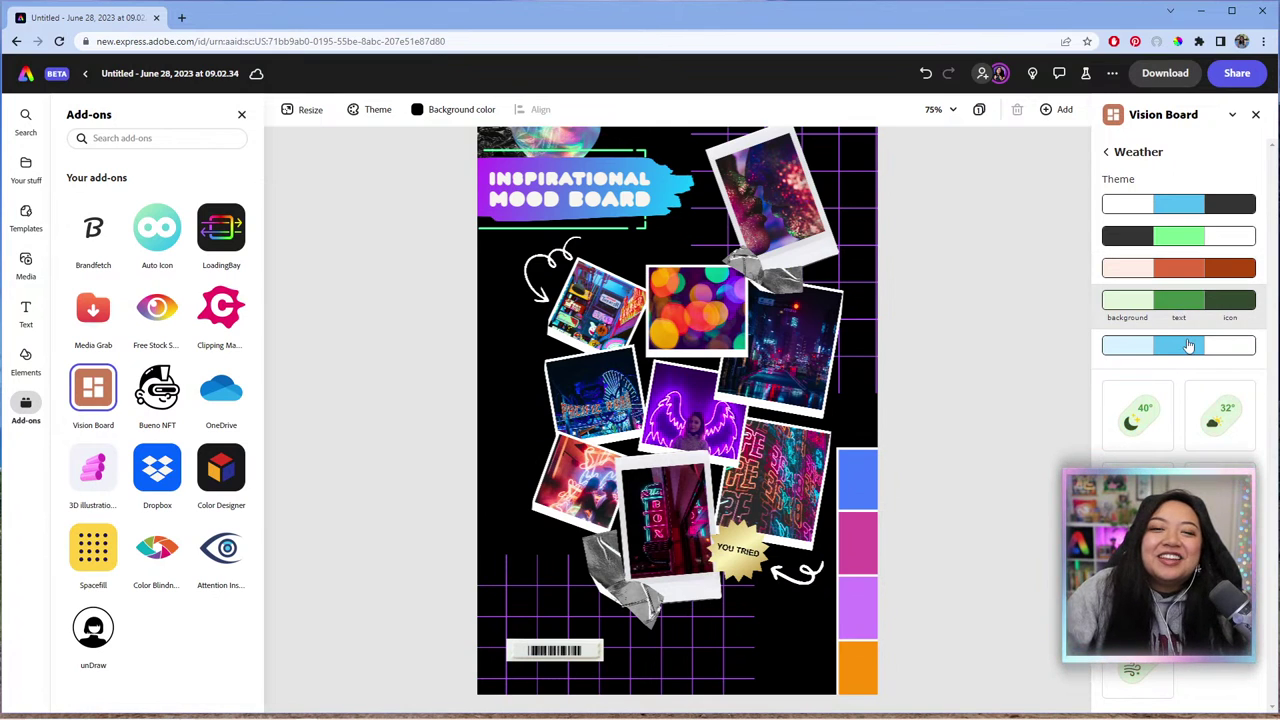
left_click(1188, 345)
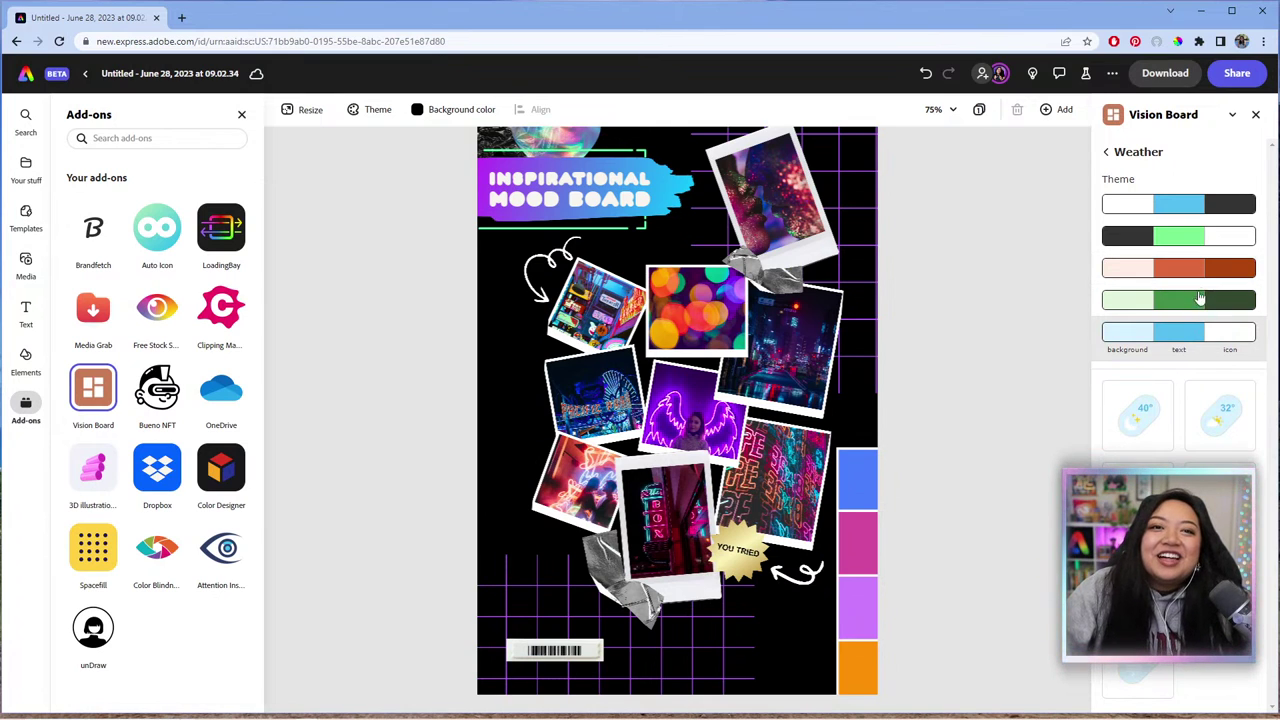
left_click(1217, 431)
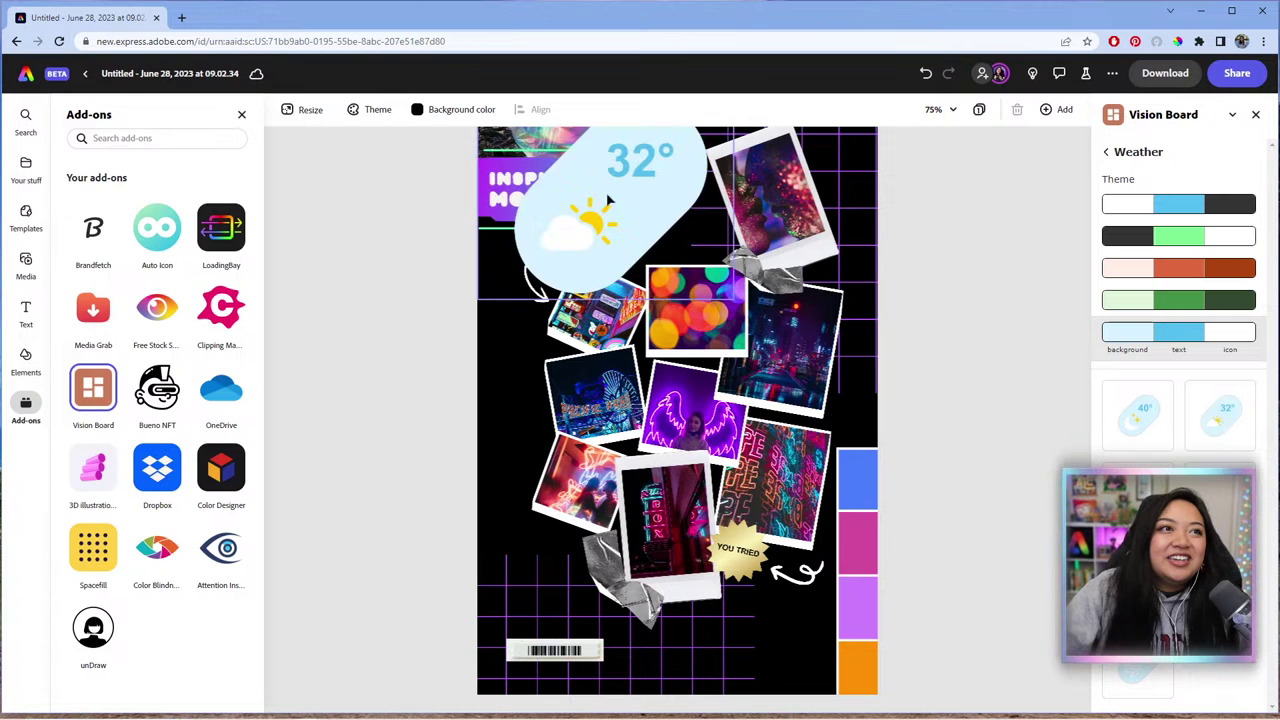
left_click_drag(631, 174, 750, 532)
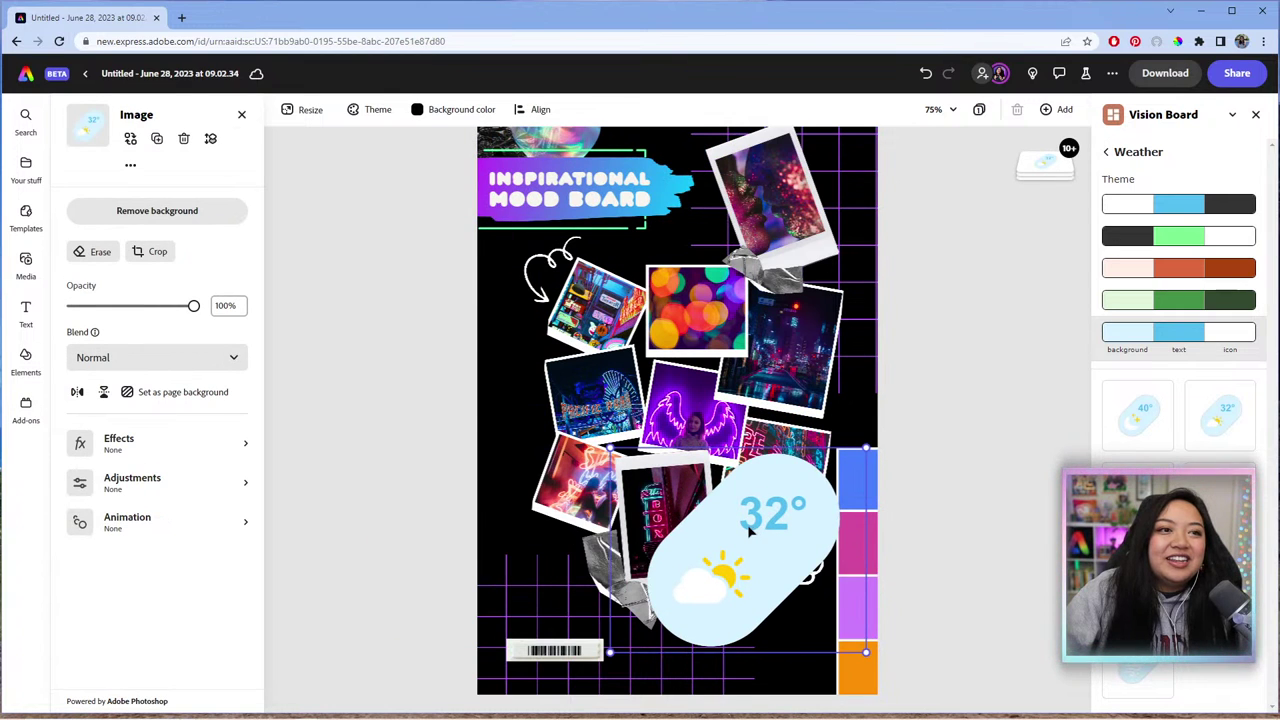
key("Delete")
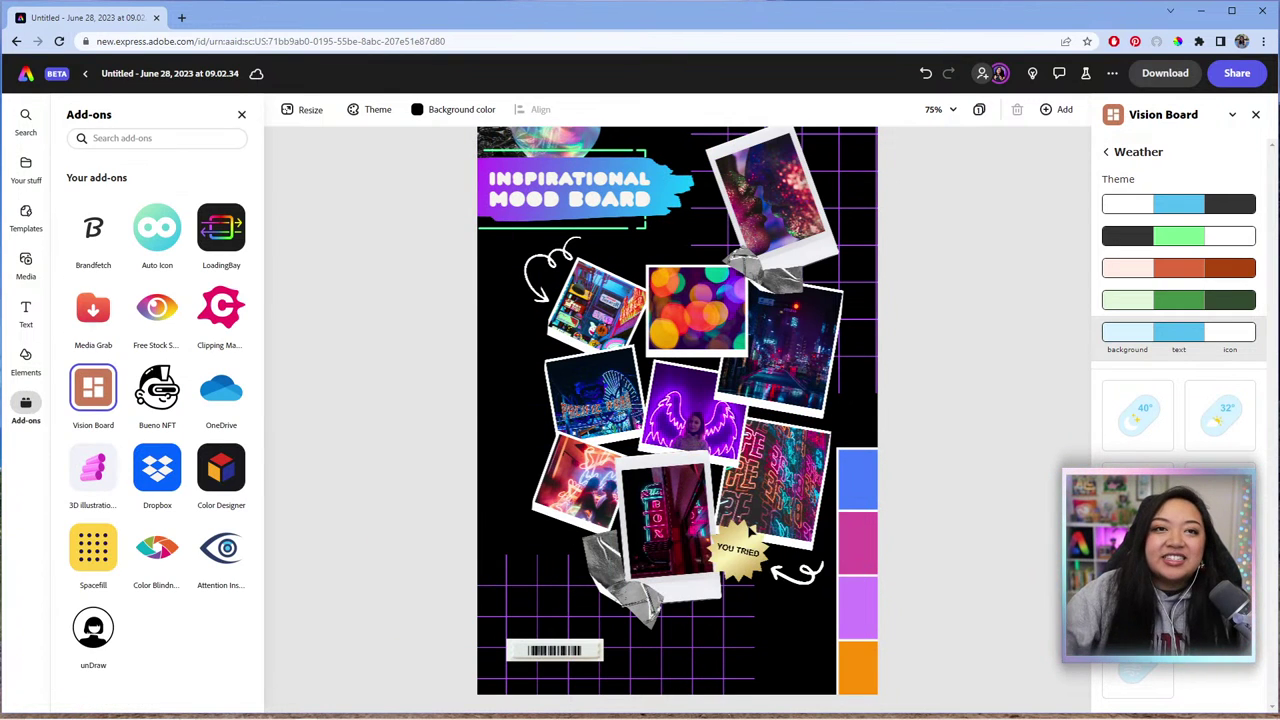
Step: Select the white, blue and dark grey weather theme and open its background color for editing
left_click(1177, 236)
left_click(1201, 204)
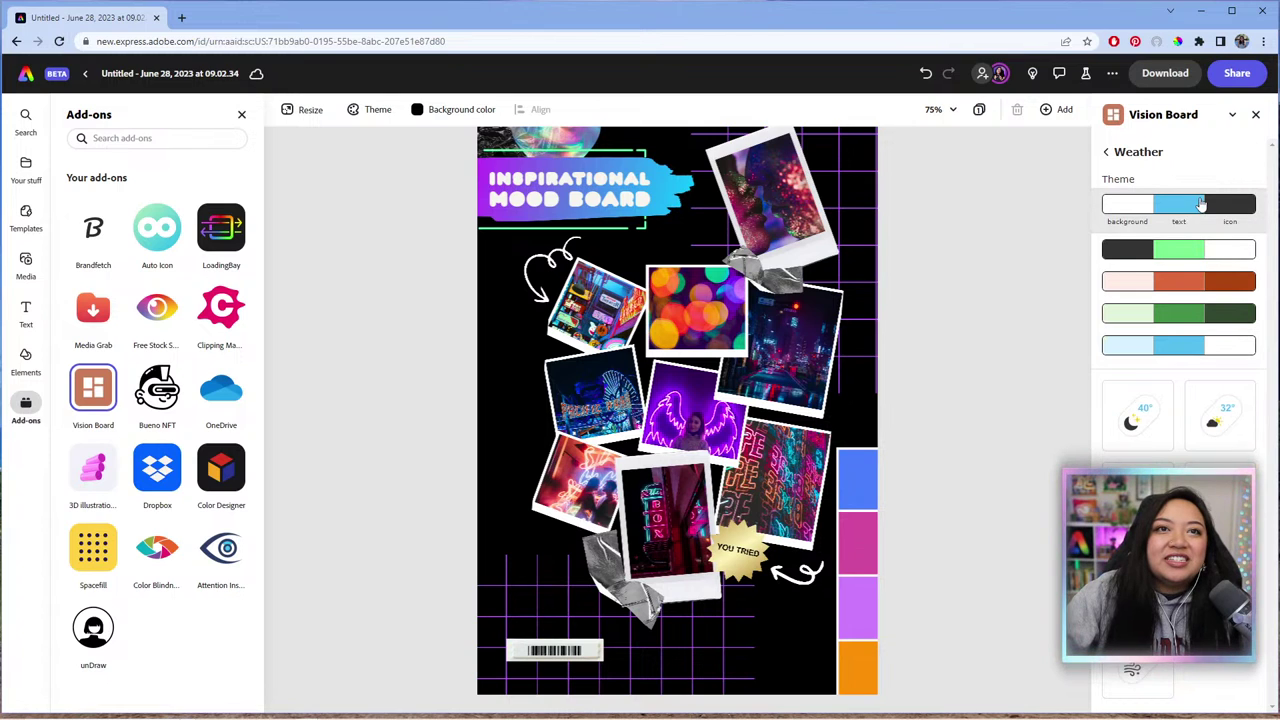
left_click(1135, 204)
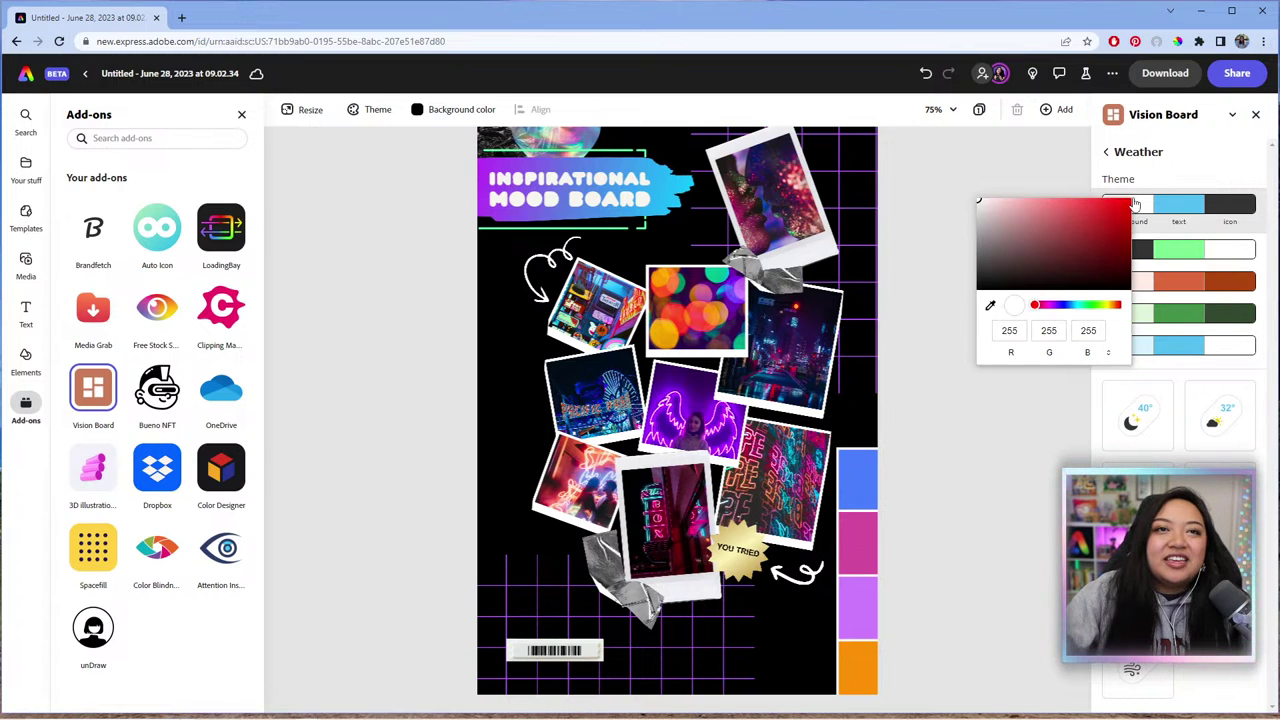
left_click(1136, 205)
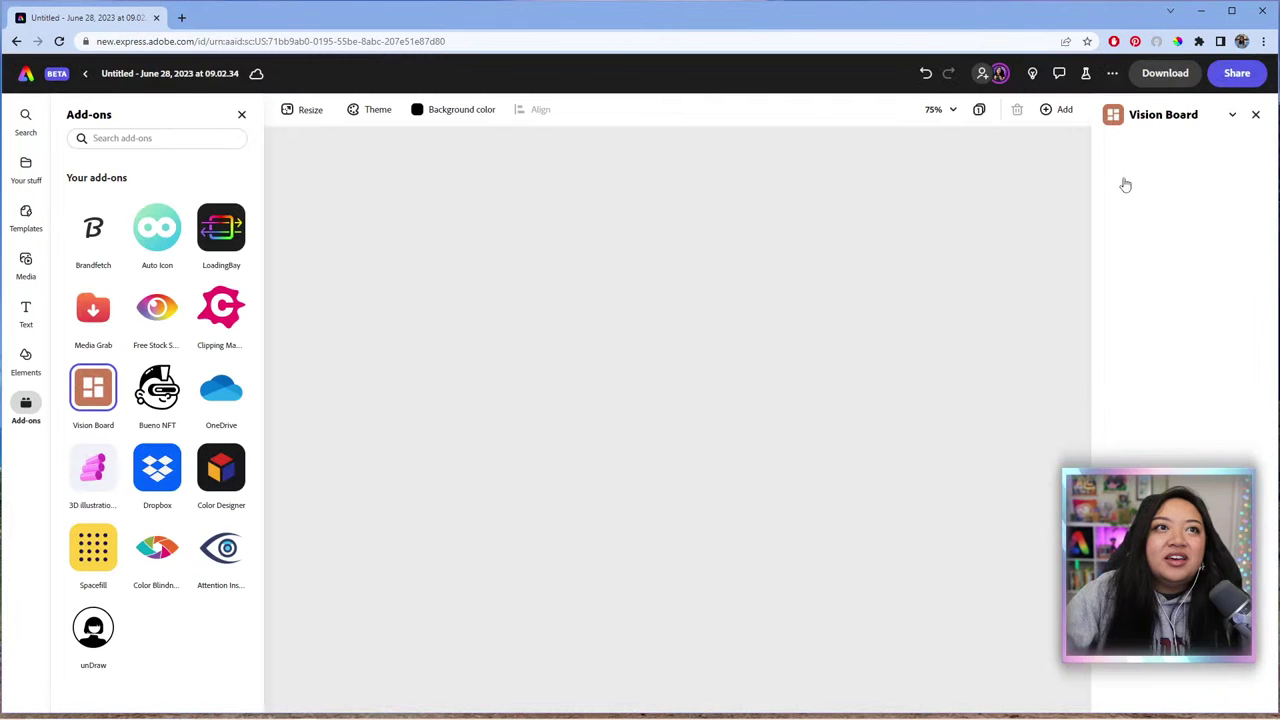
left_click(1128, 200)
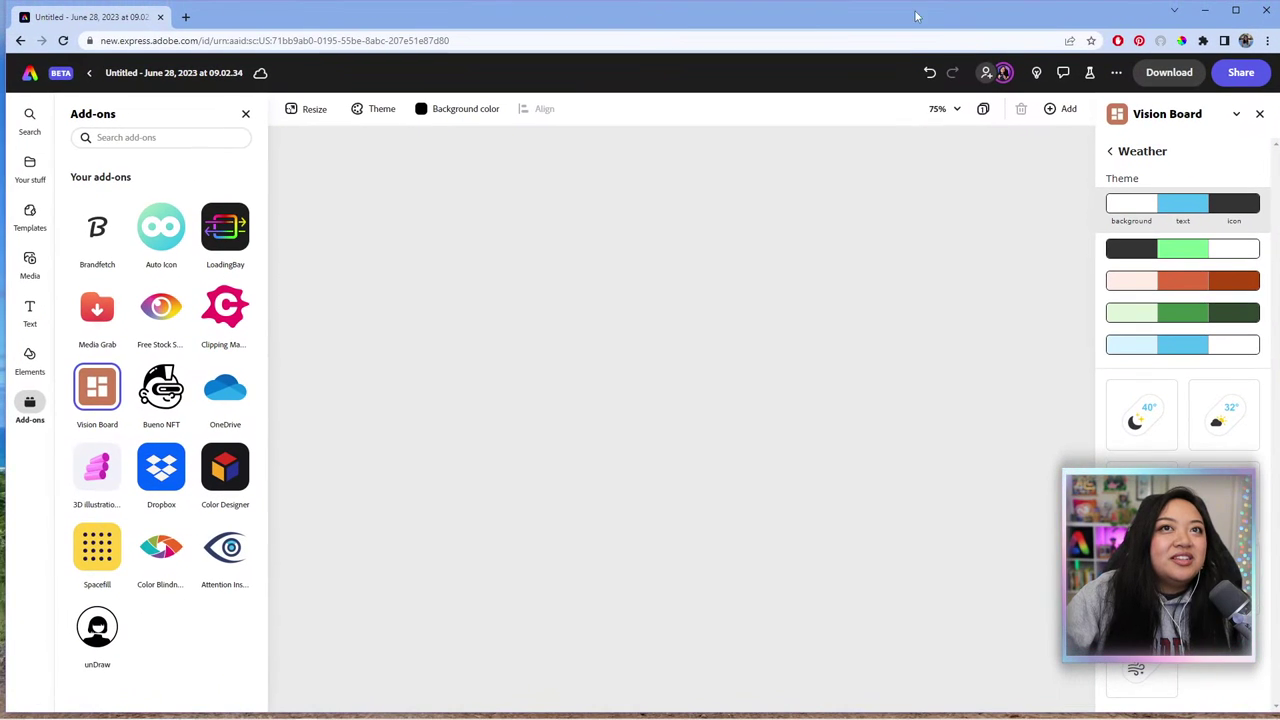
Step: Reload the document in a maximized browser window and reopen the Weather collection of the Vision Board add-on
left_click(1236, 10)
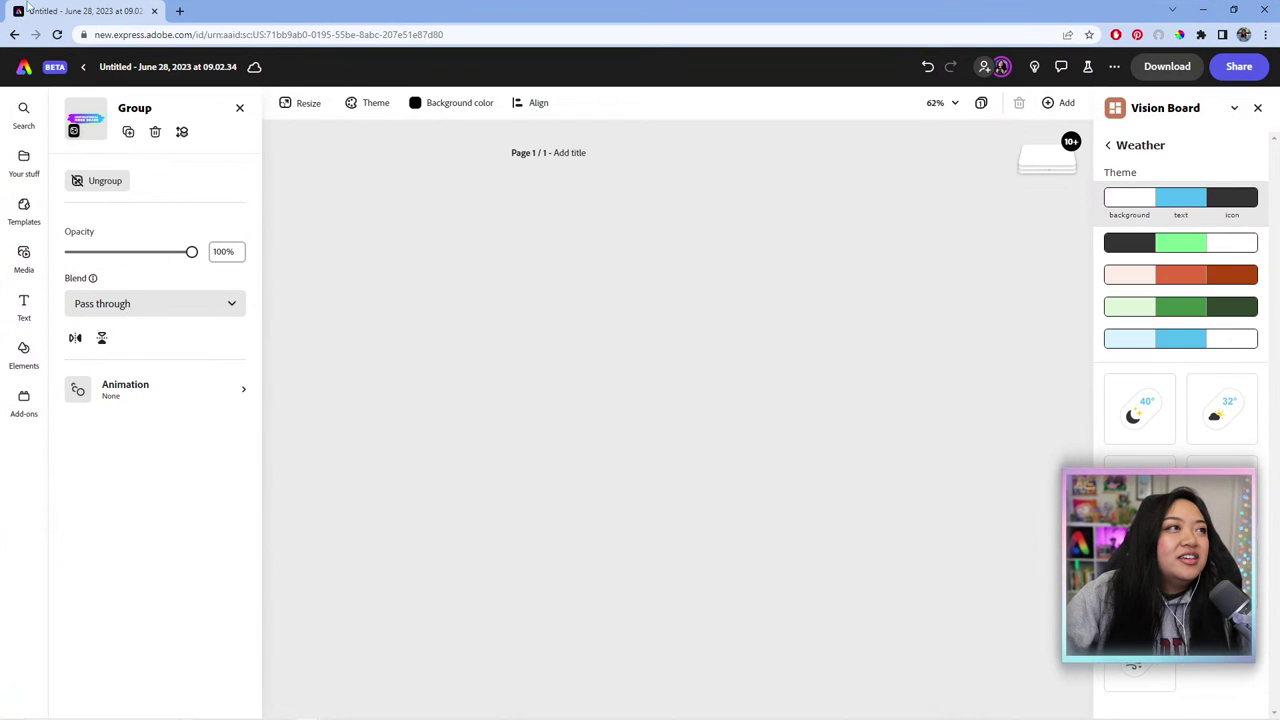
left_click(59, 36)
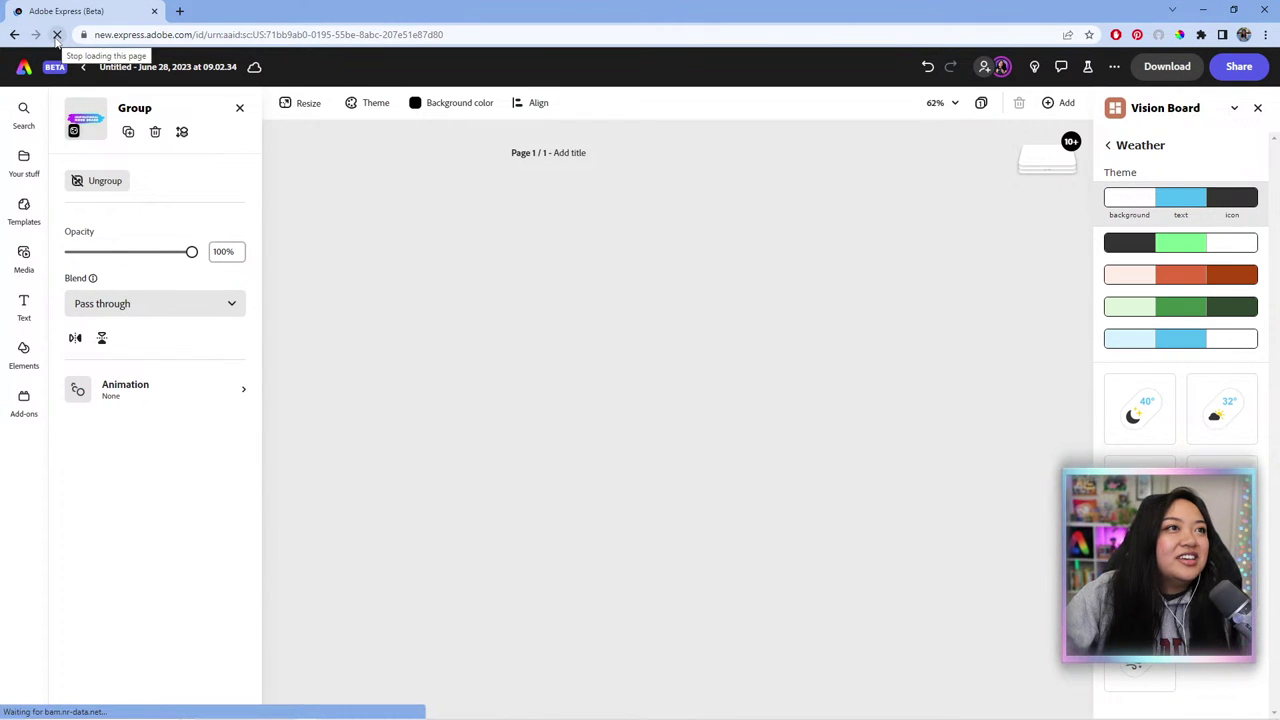
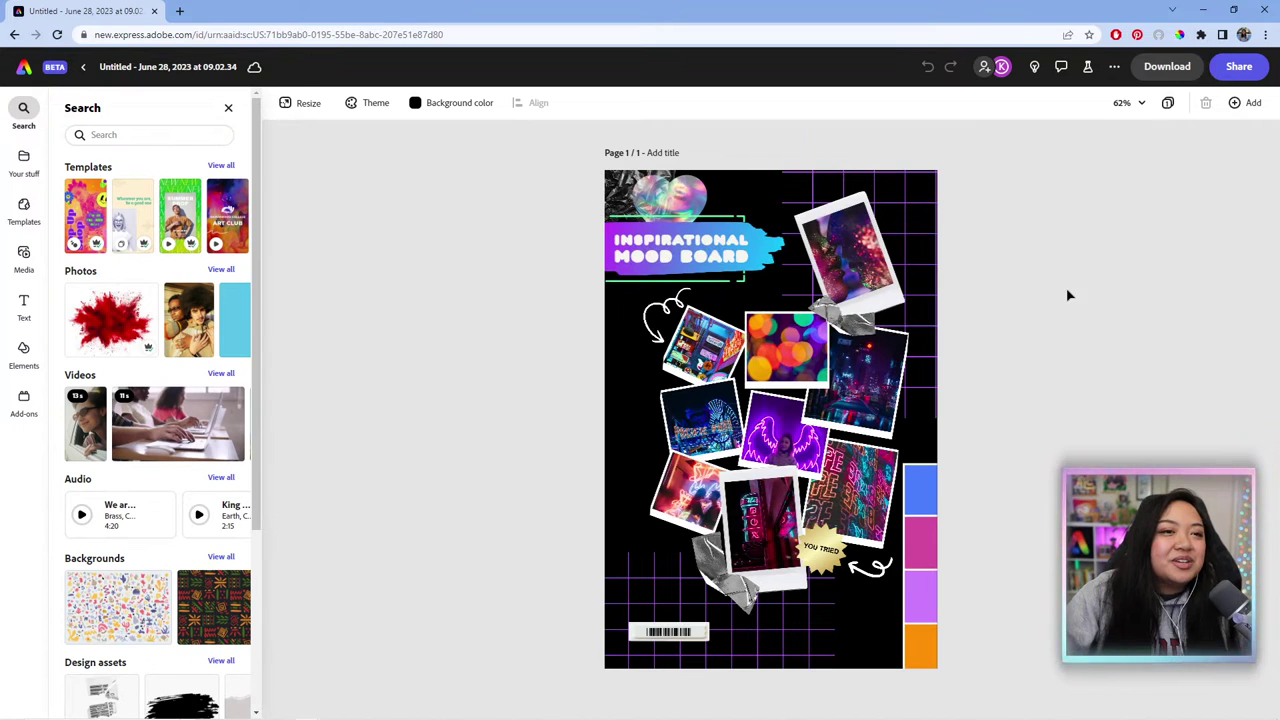
left_click(28, 402)
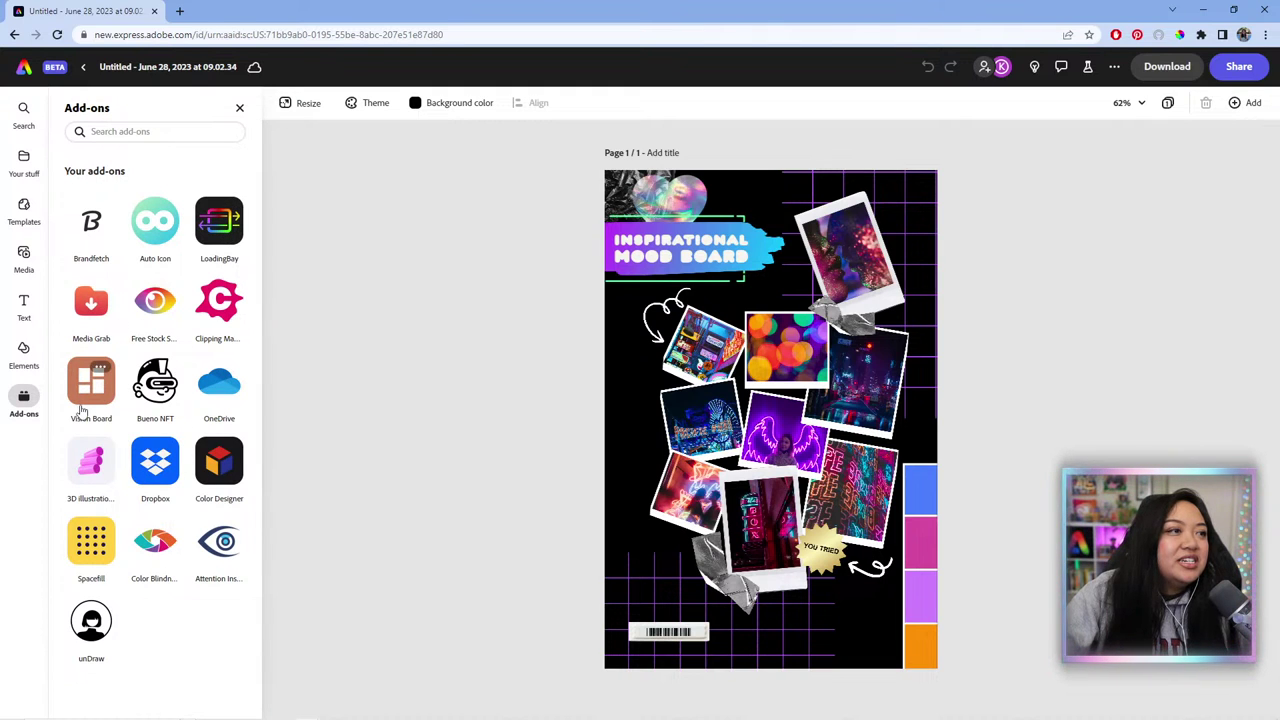
left_click(89, 400)
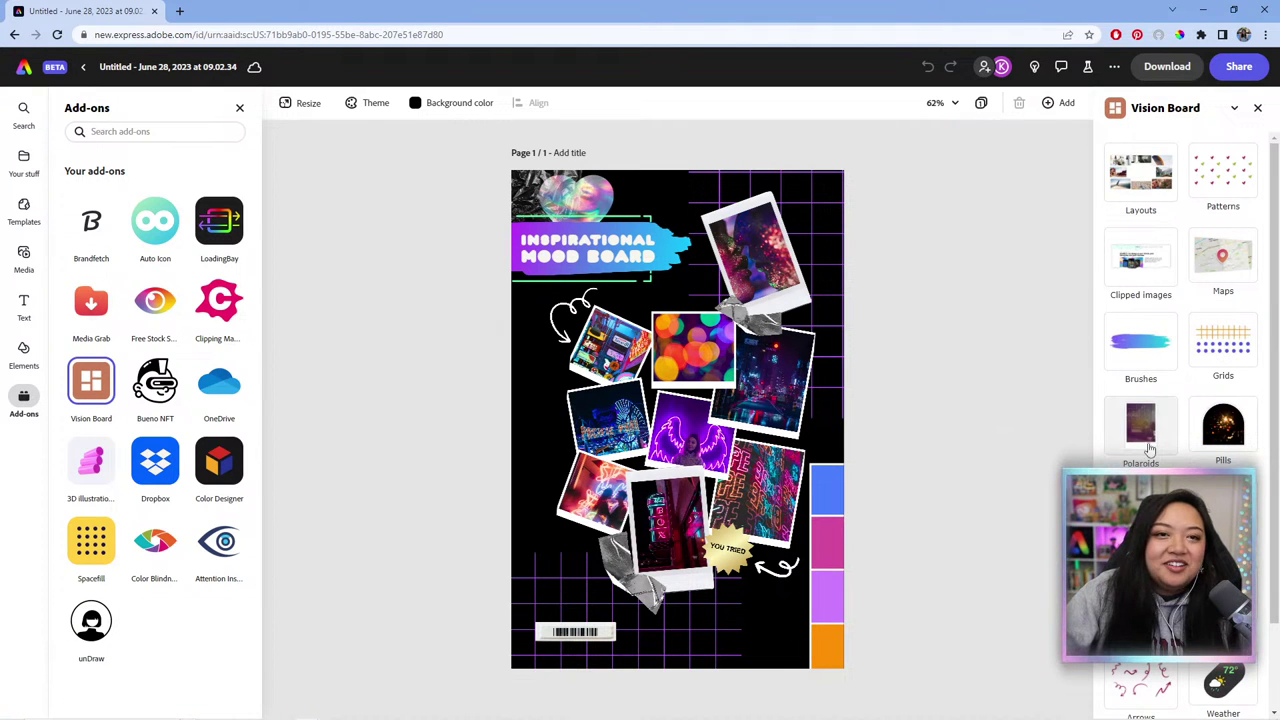
scroll(1140, 405, "down", 1)
left_click(1140, 510)
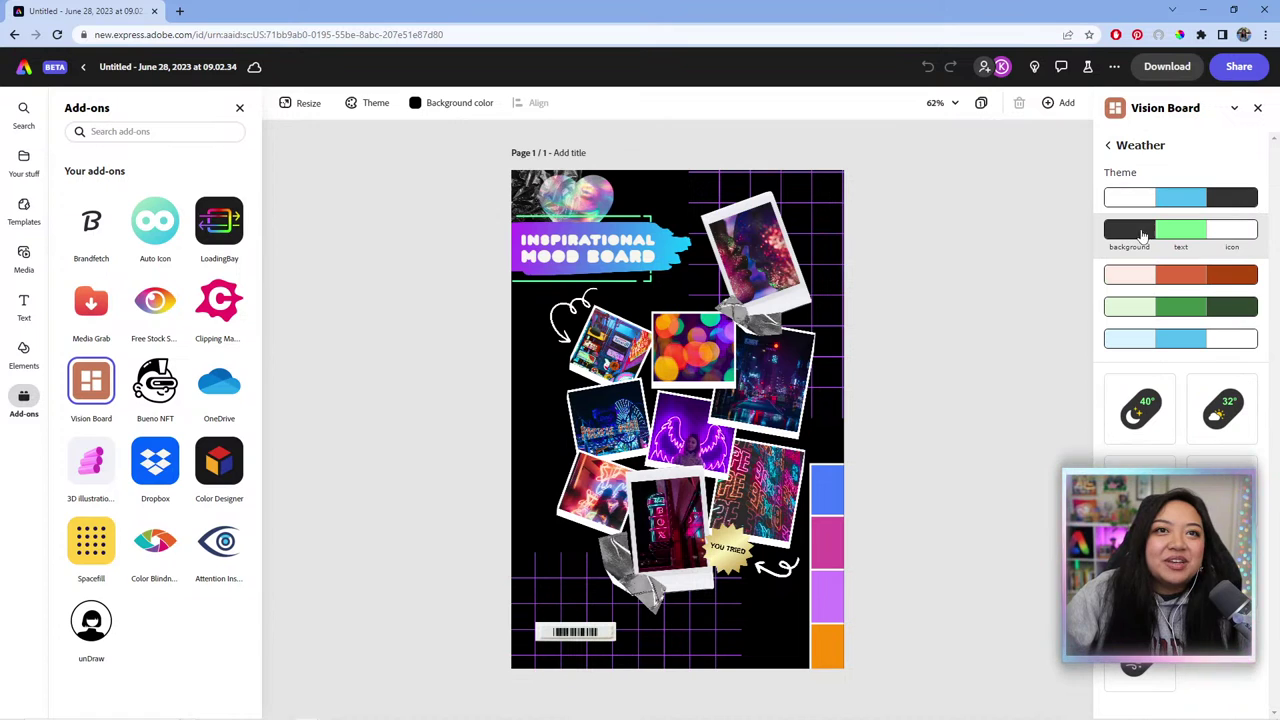
Step: Set the dark weather theme's icon color to red, RGB 229, 52, 52, and select the peach and orange theme
left_click(1232, 240)
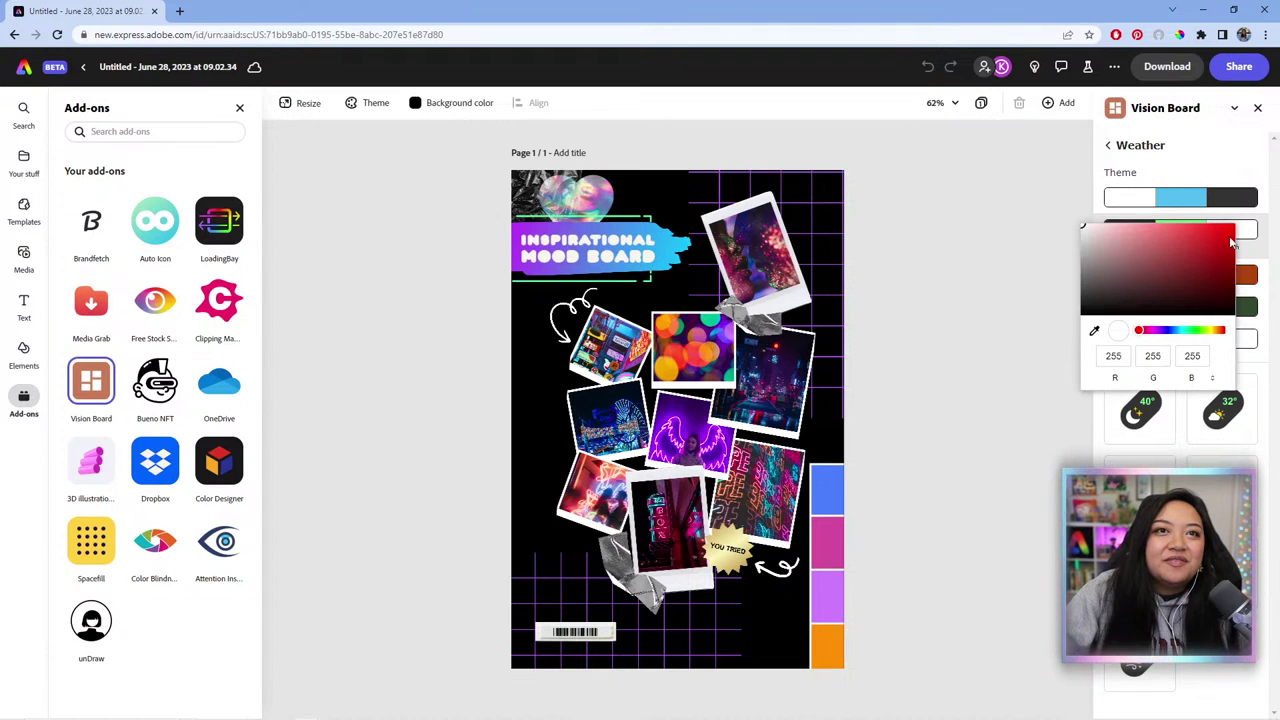
left_click(1188, 282)
left_click(1191, 262)
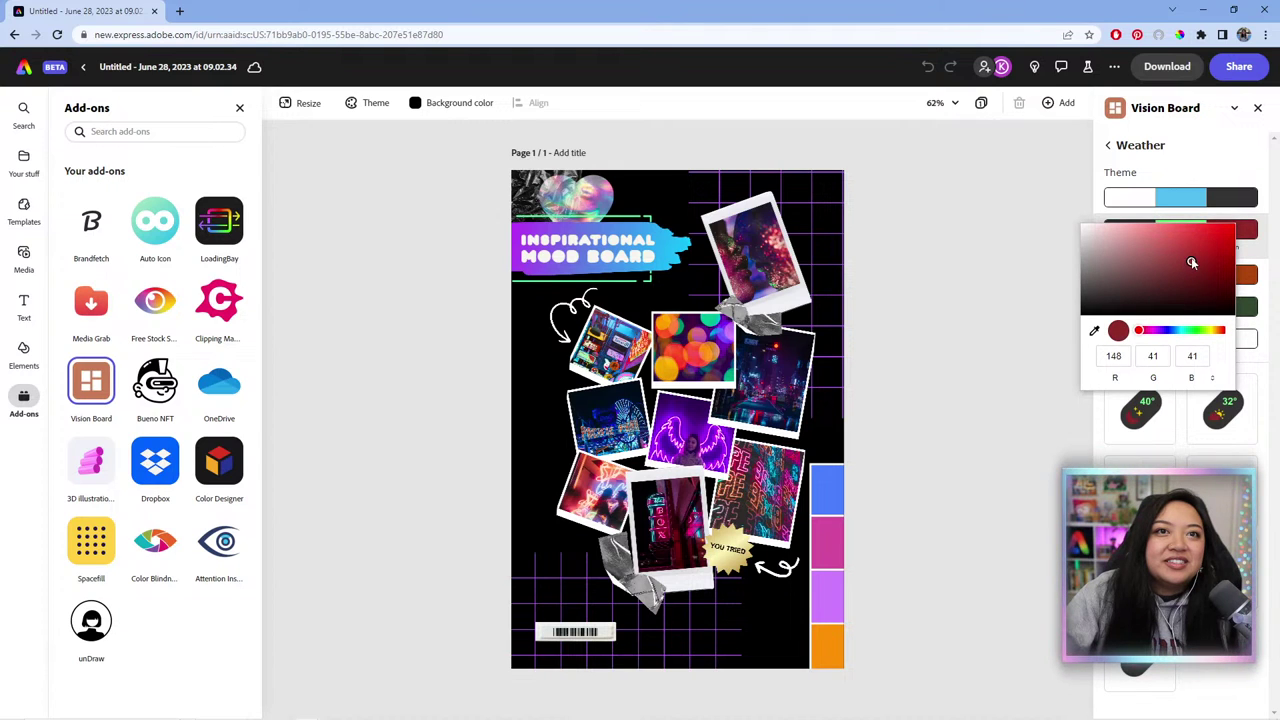
left_click_drag(1191, 257, 1185, 257)
left_click(1186, 258)
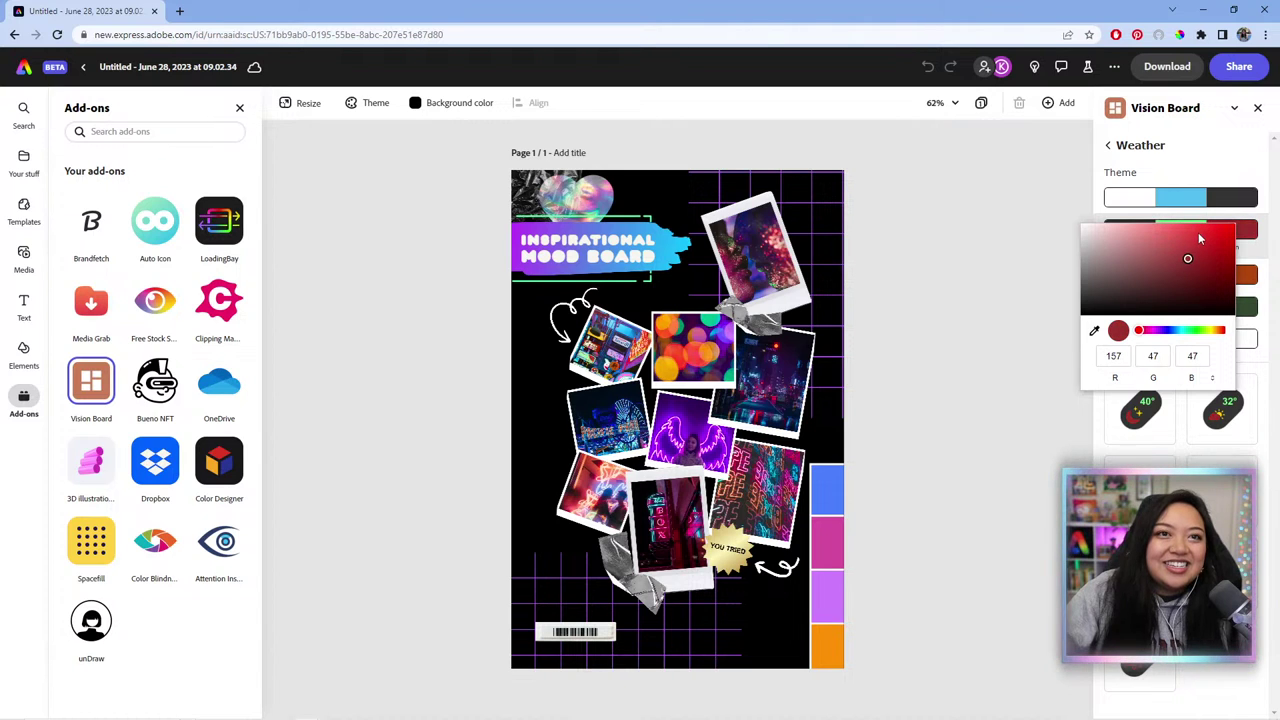
left_click(1198, 233)
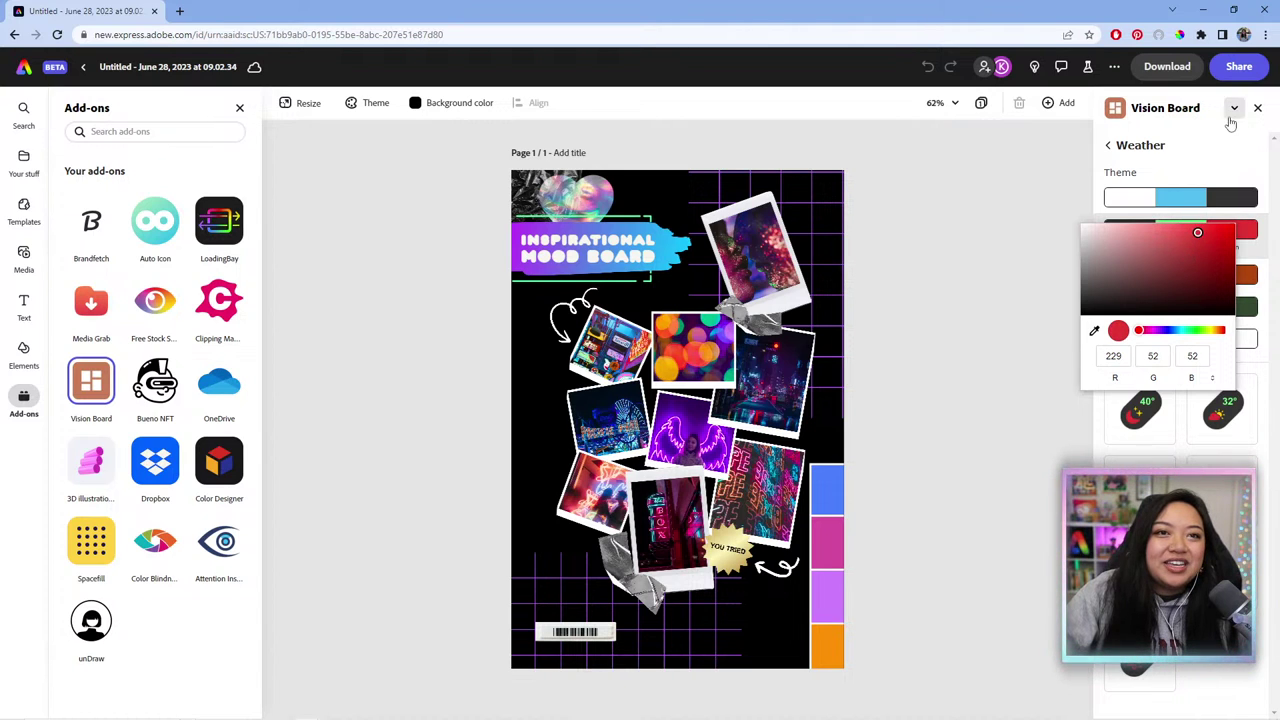
left_click(1215, 167)
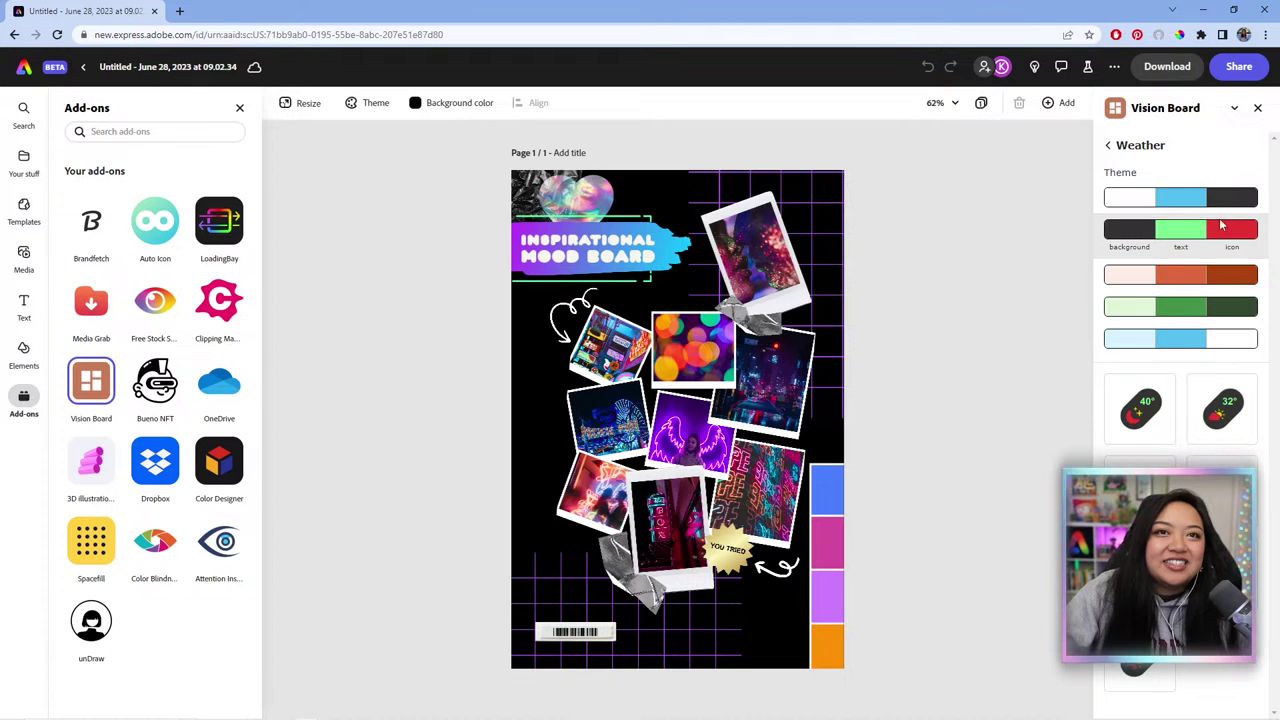
left_click(1163, 278)
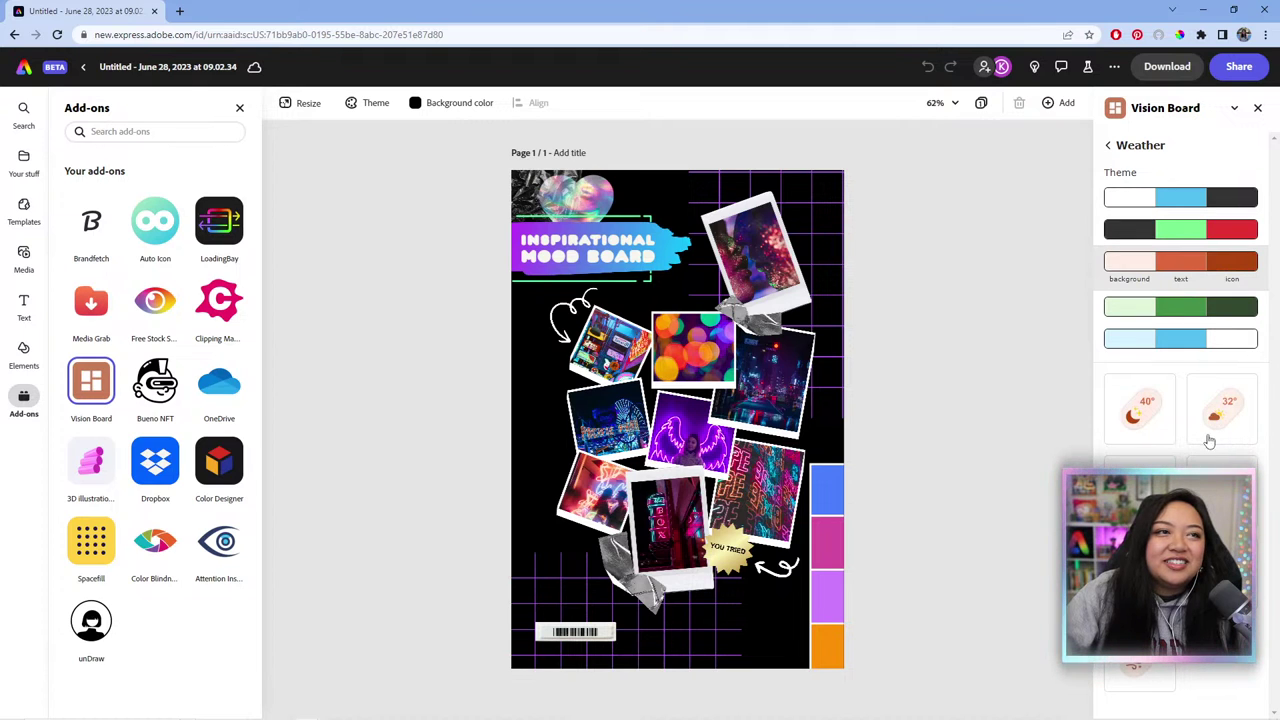
Step: Leave the Weather collection, minimize the Vision Board add-on and open the 3D illustrations add-on
left_click(1109, 145)
left_click(1234, 107)
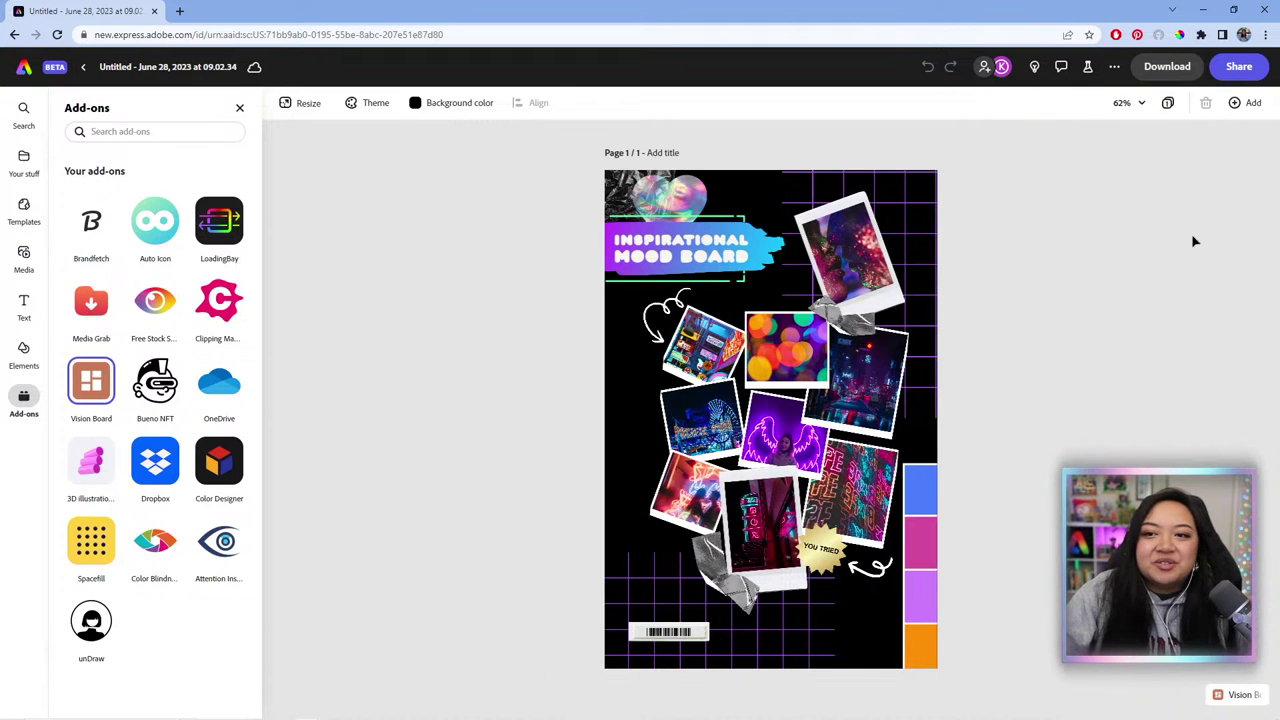
left_click(84, 476)
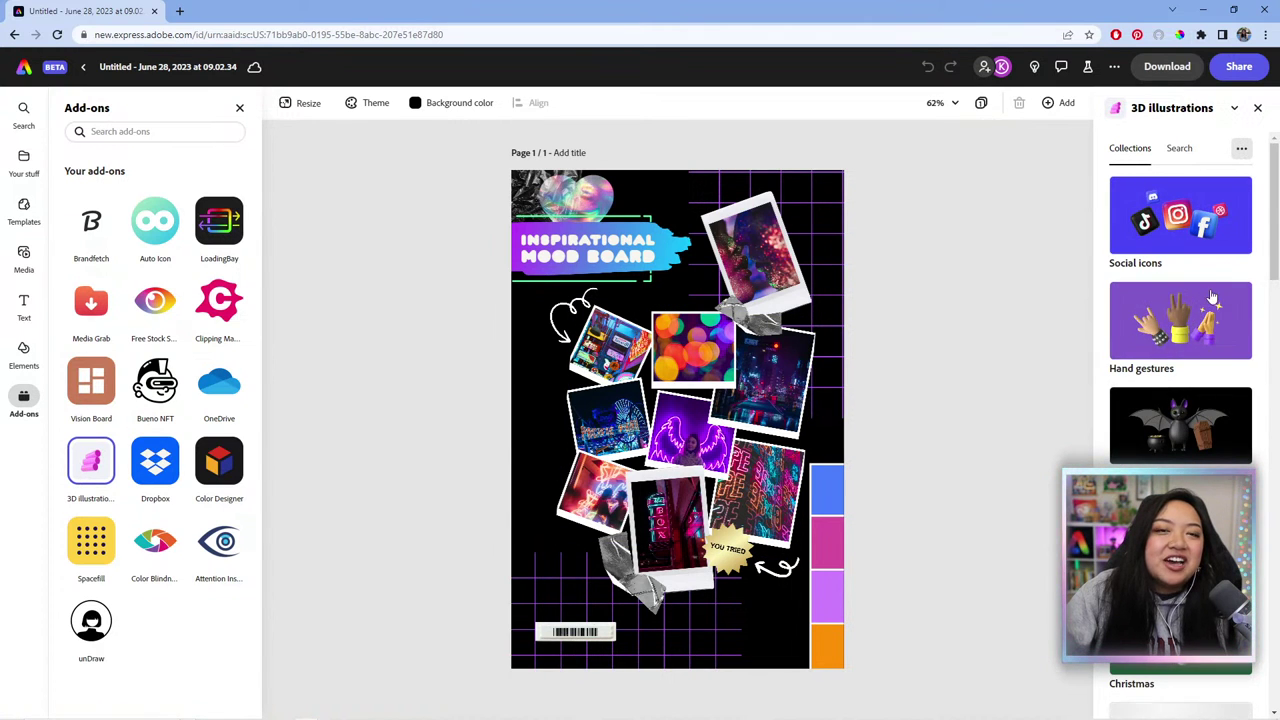
Step: Browse the 3D illustration collections from Social icons through Kukla Kit, including Christmas and Inflatable letters
scroll(1185, 425, "down", 3)
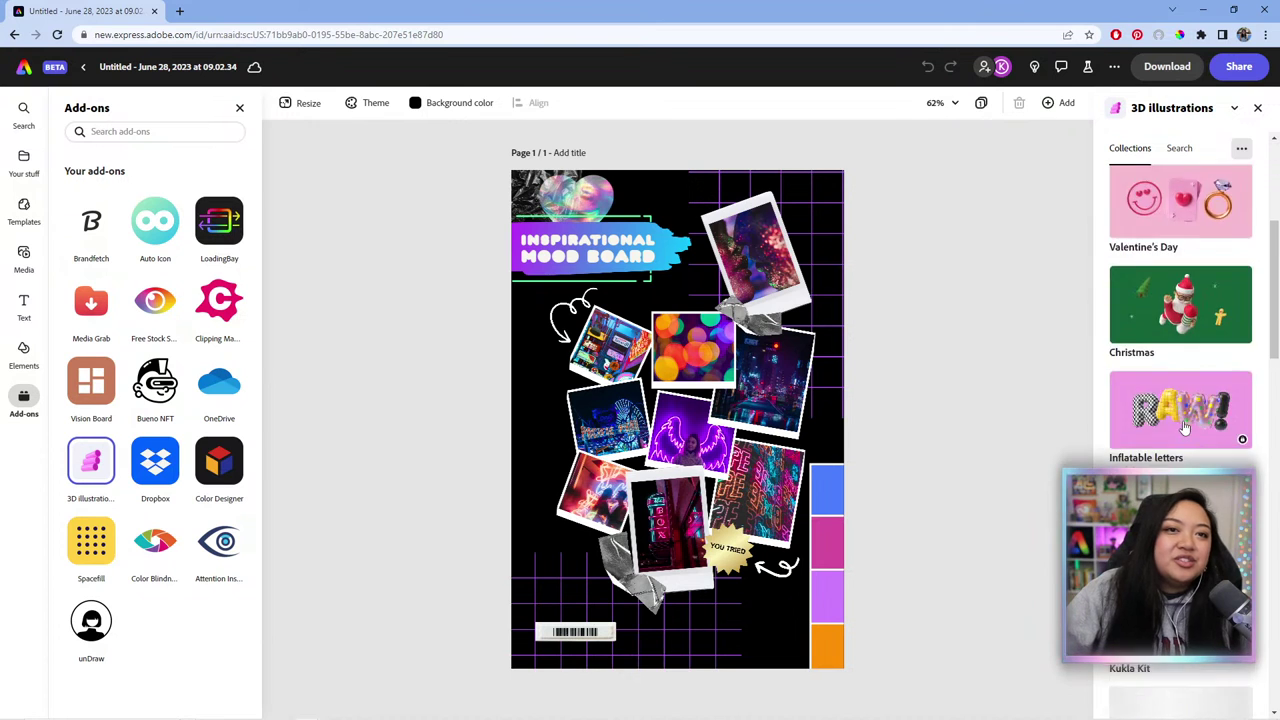
scroll(1185, 425, "down", 2)
scroll(1185, 425, "up", 3)
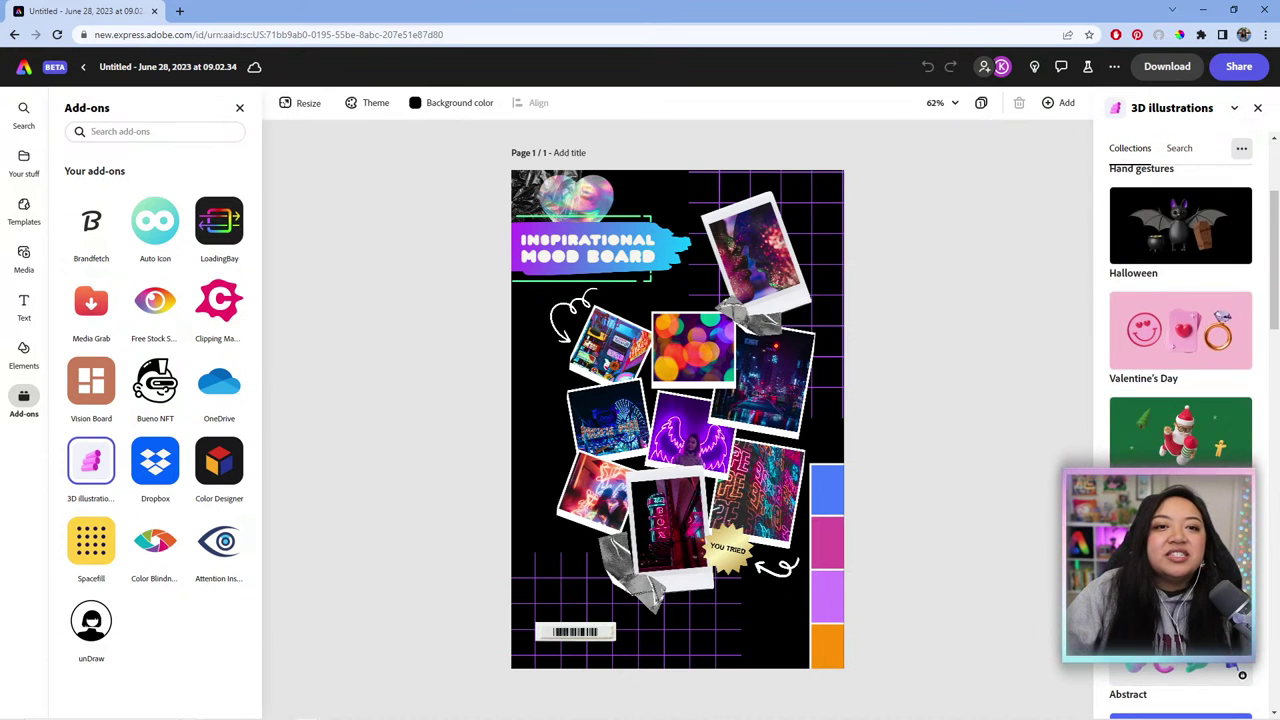
scroll(1242, 675, "down", 2)
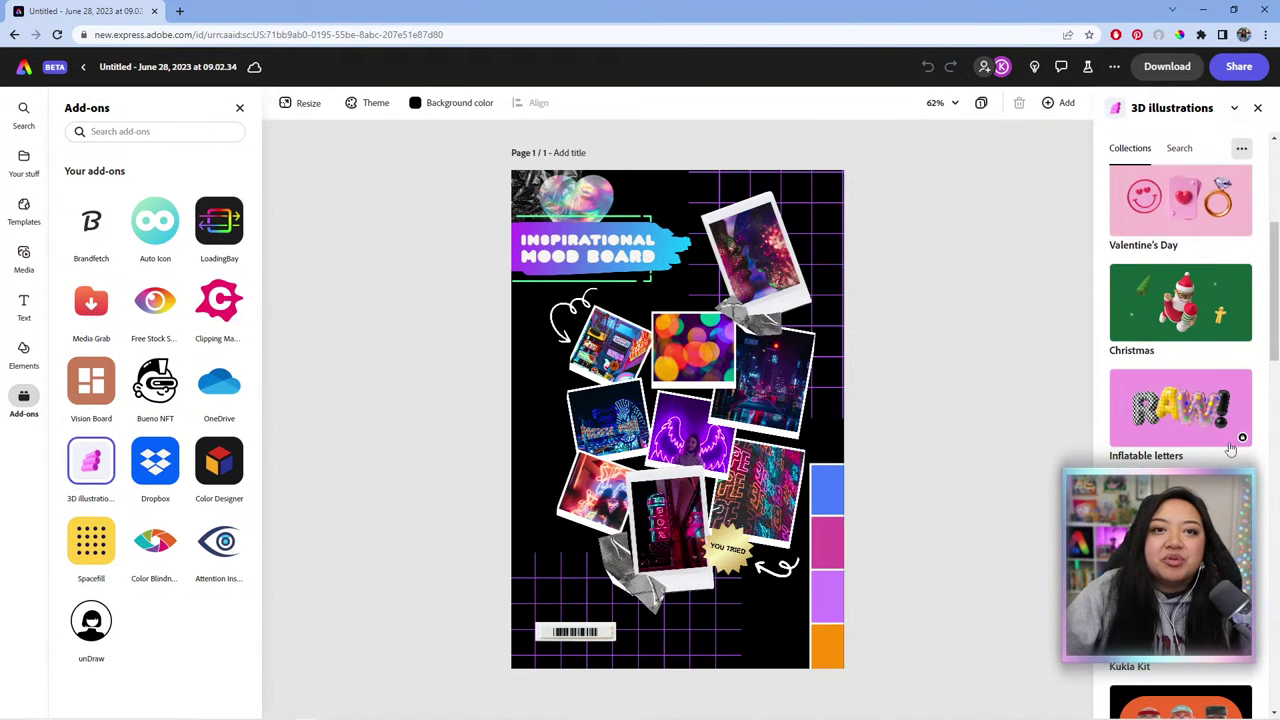
scroll(1195, 415, "up", 1)
scroll(1190, 418, "down", 1)
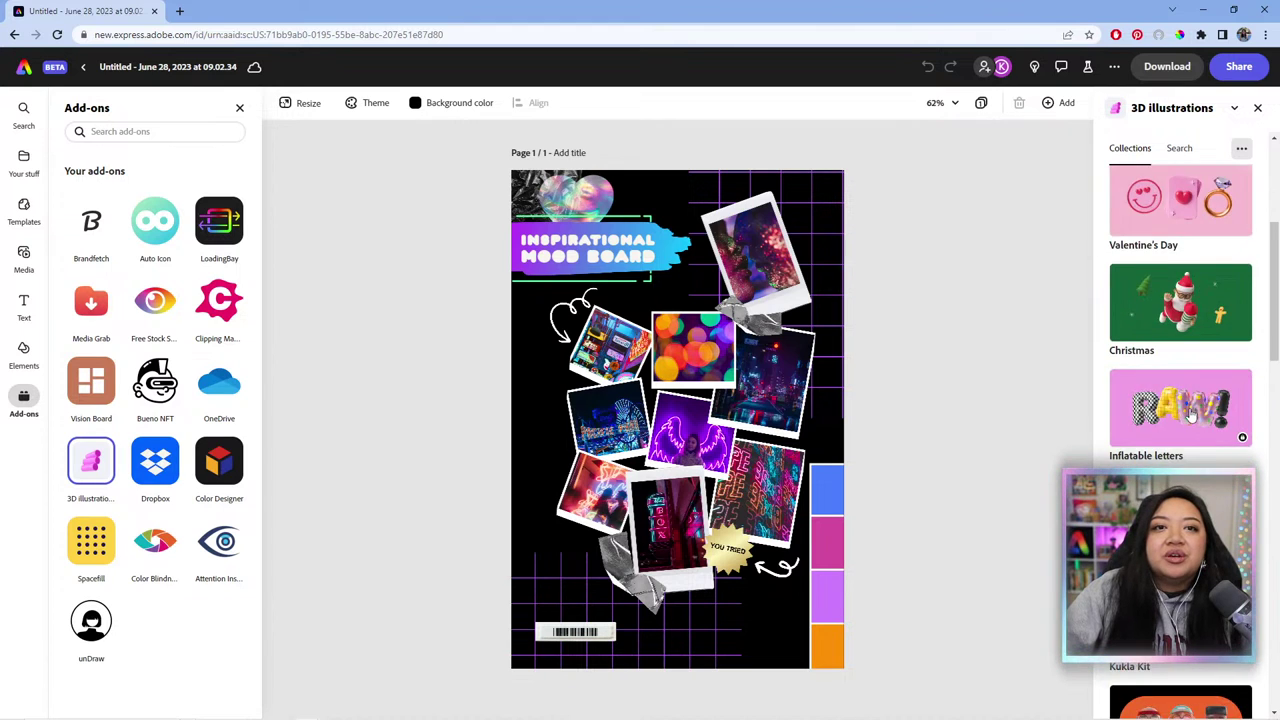
Step: Open the premium Inflatable letters collection, view its upgrade pricing and return to the collections list
left_click(1190, 418)
left_click(1188, 412)
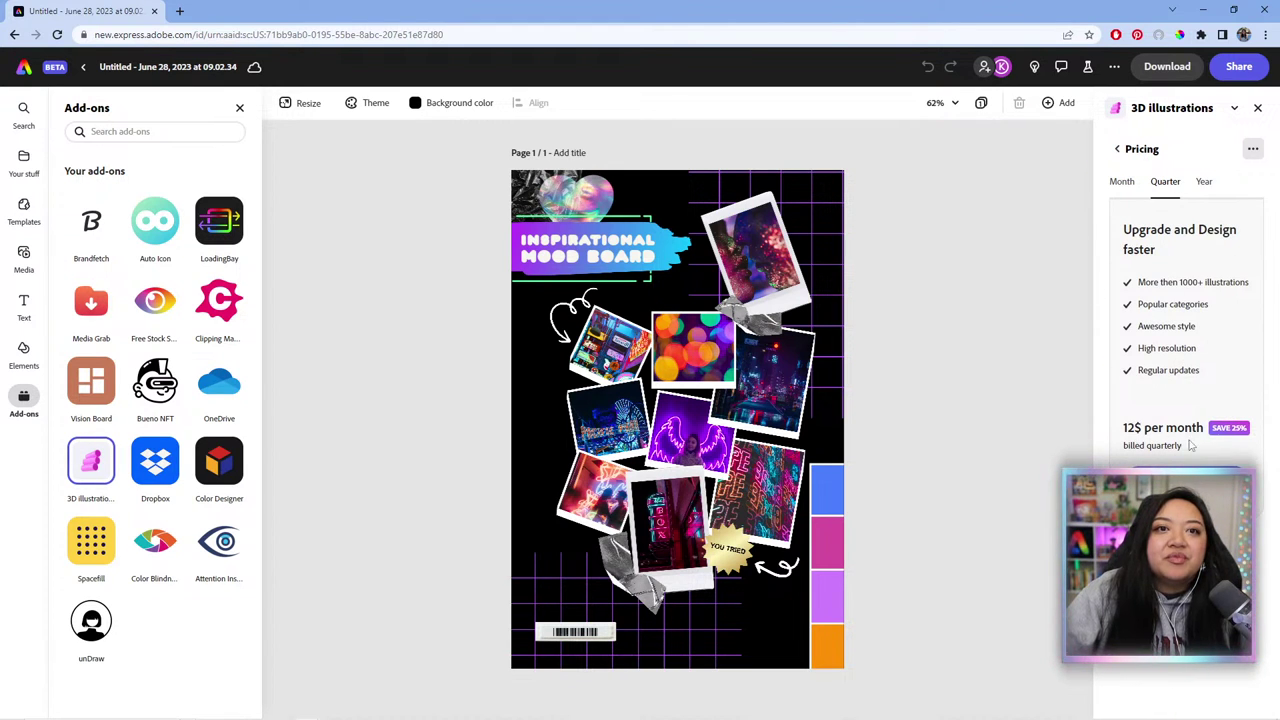
left_click(1118, 150)
left_click(1118, 156)
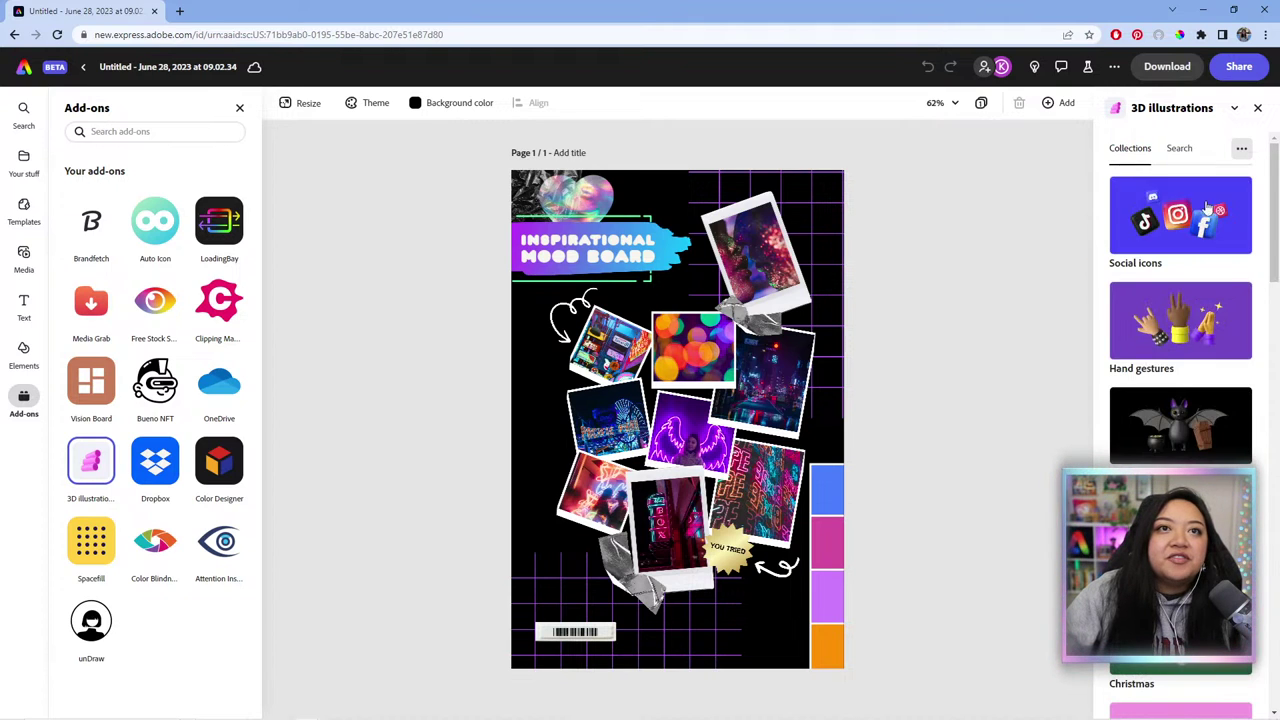
Step: Add the 3D Instagram icon from the Social icons collection and place it small and tilted beside the leftmost photos
left_click(1178, 214)
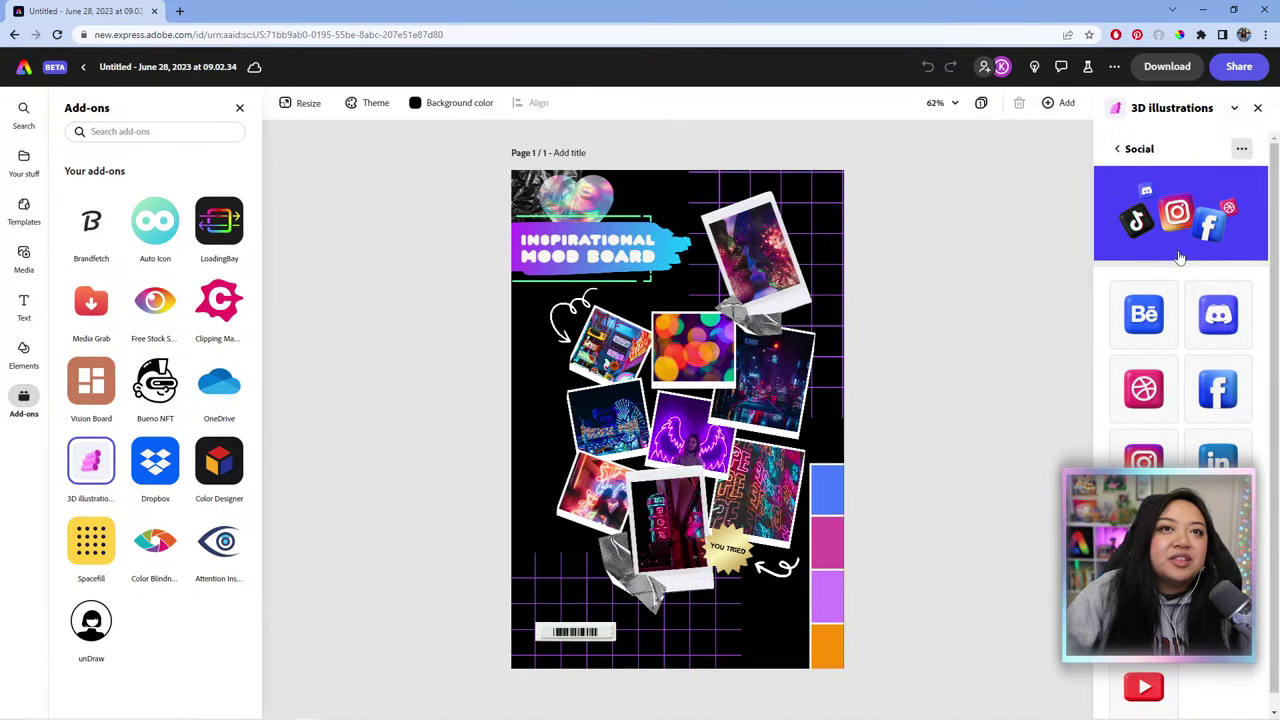
scroll(1171, 329, "down", 1)
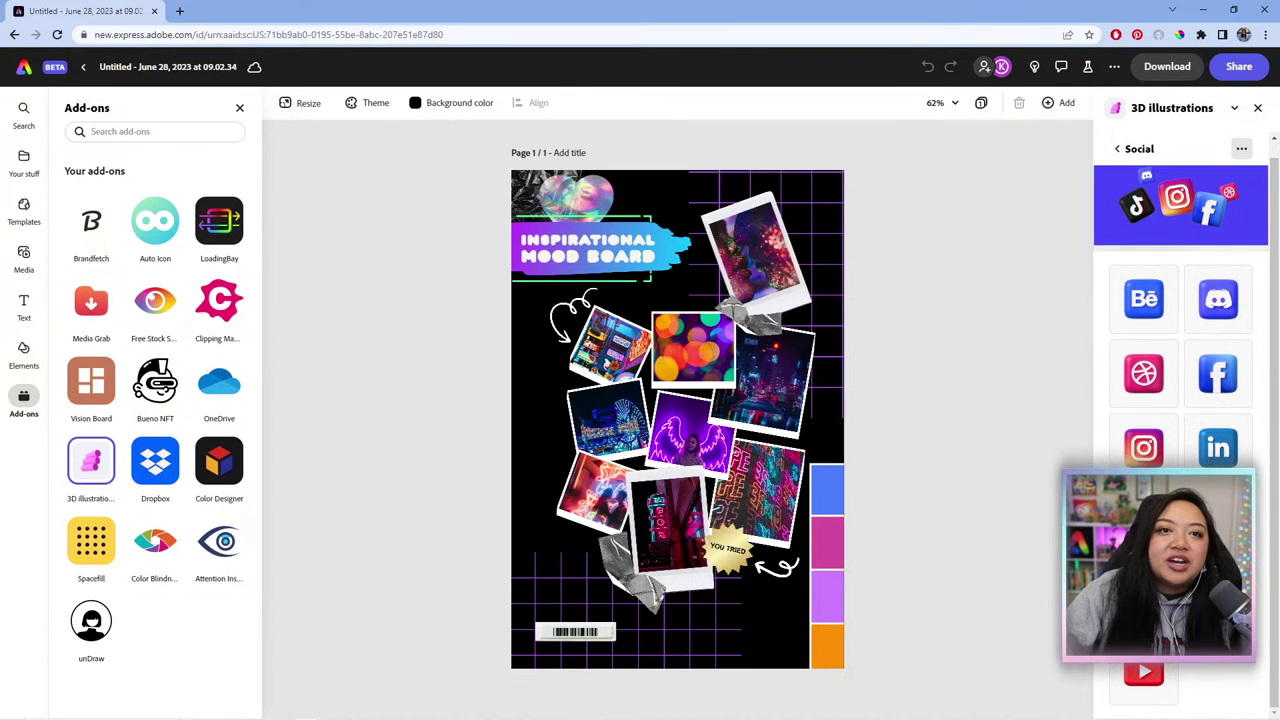
left_click(1146, 452)
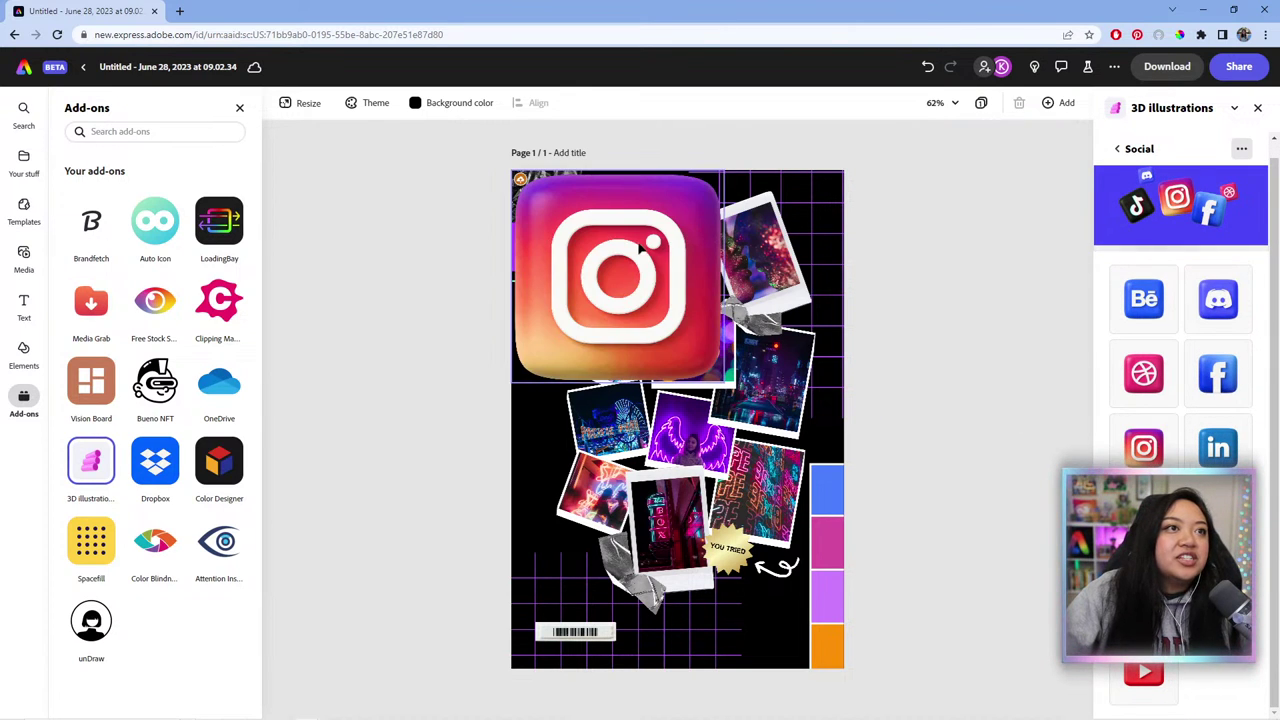
left_click_drag(722, 172, 550, 379)
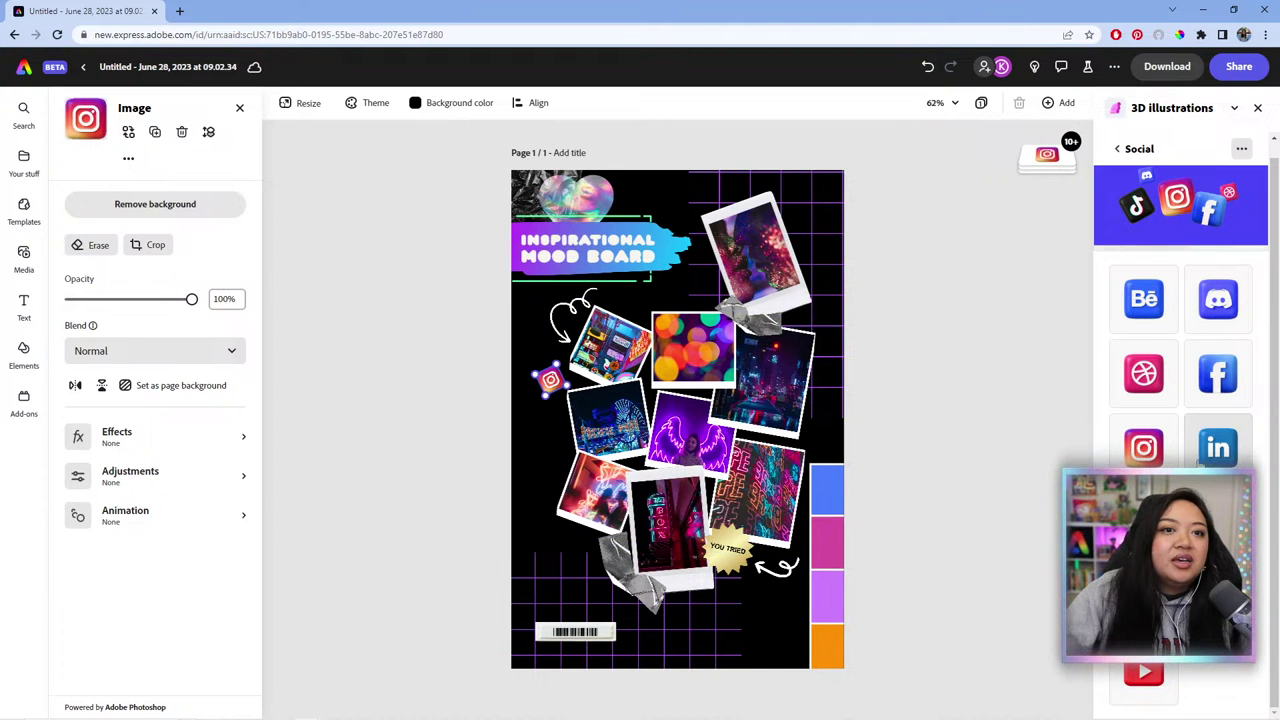
Step: Add the 3D Behance icon, shrink and tilt it, and place it below the YOU TRIED badge
left_click(1142, 306)
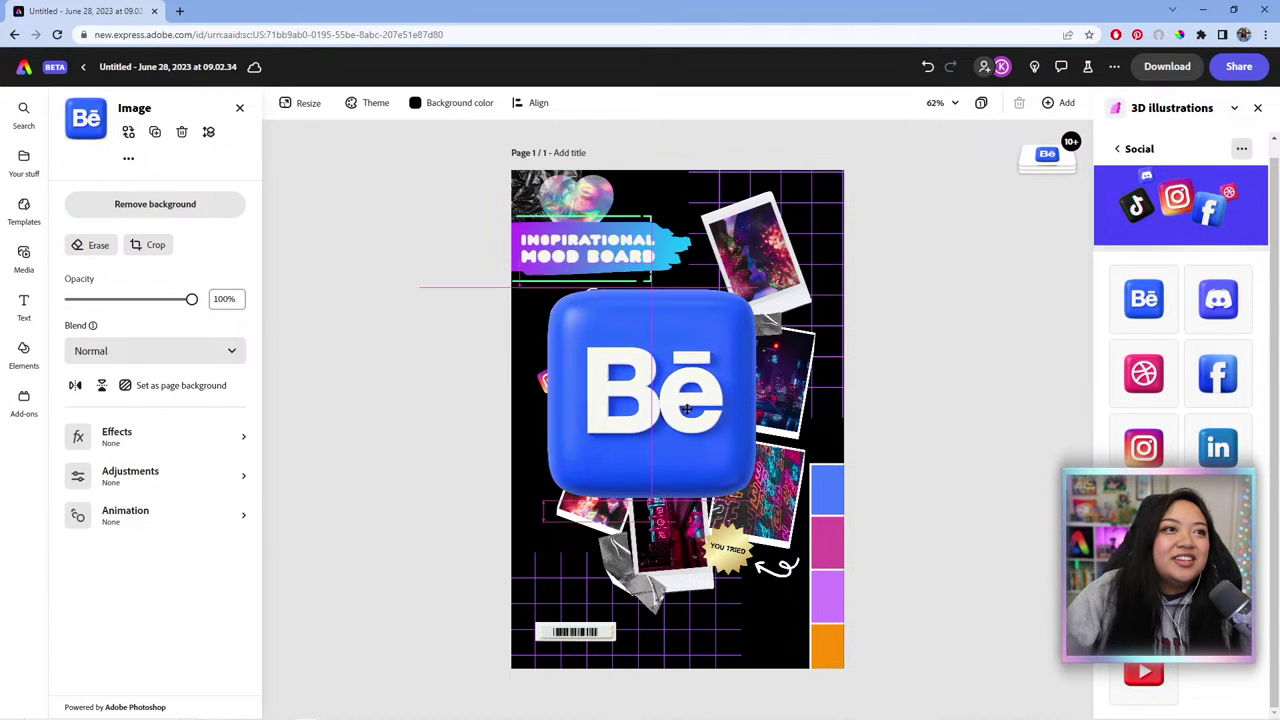
left_click_drag(784, 600, 750, 617)
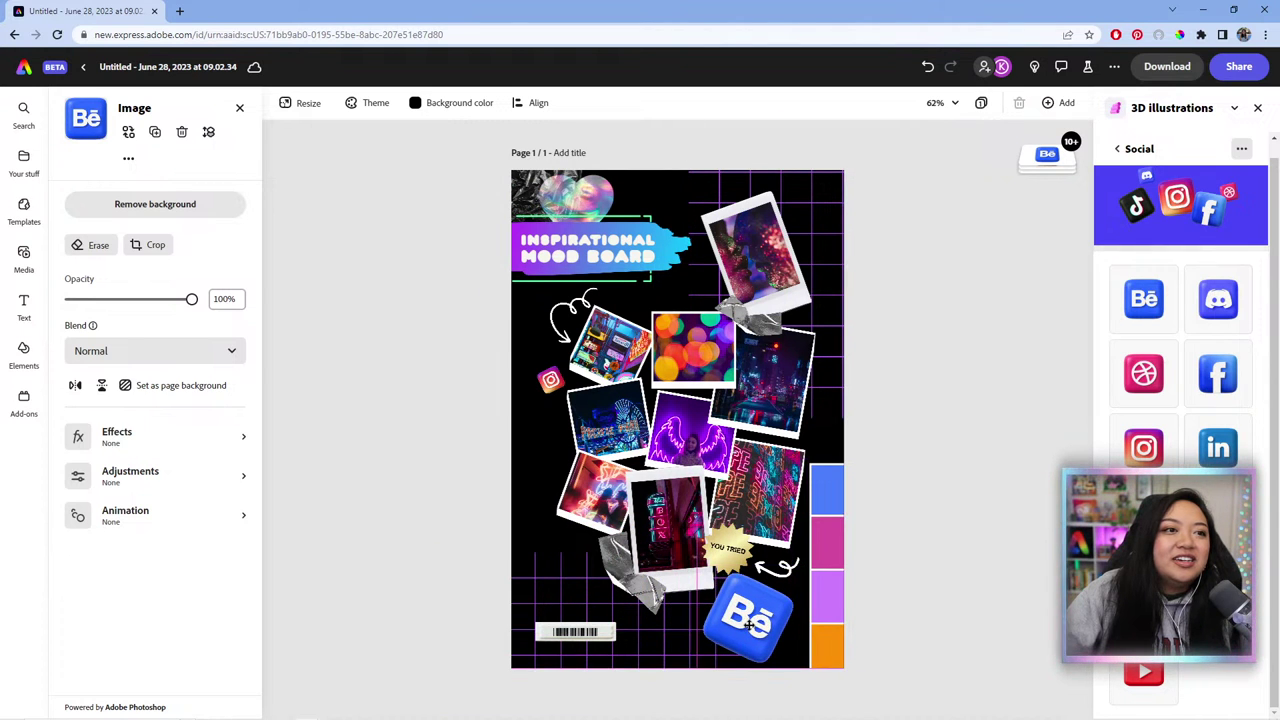
left_click(1027, 458)
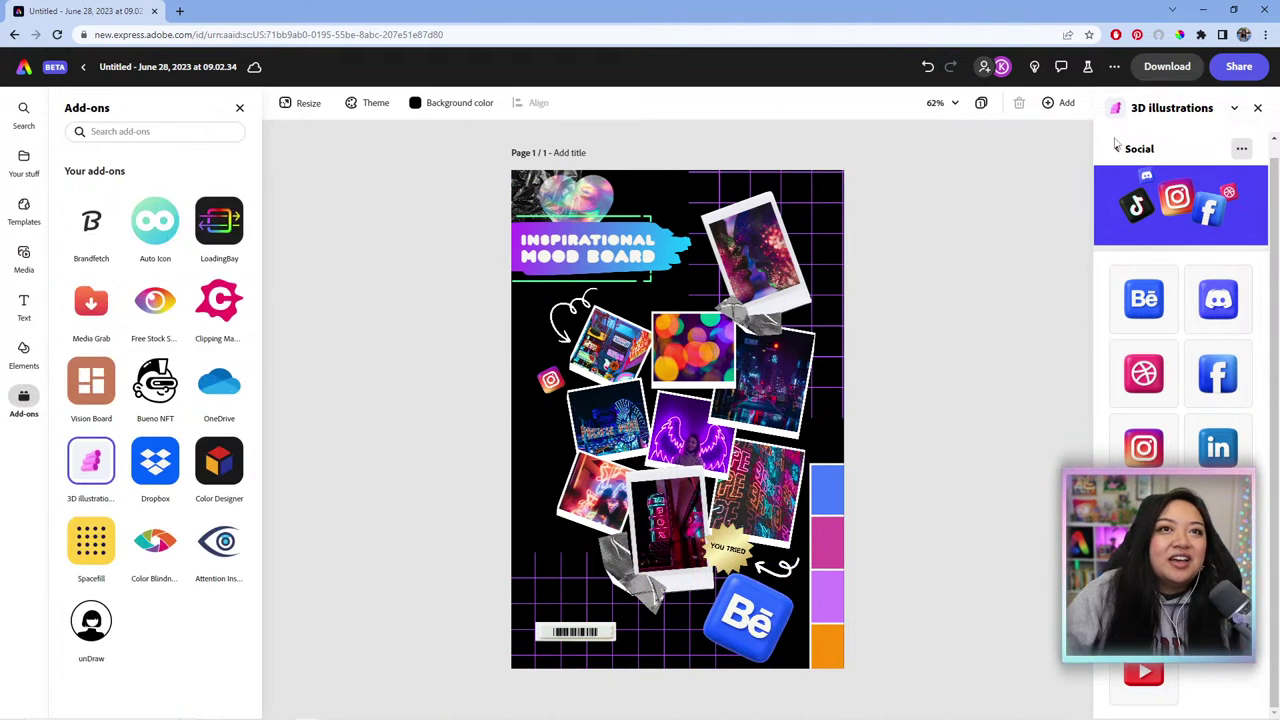
Step: Look through the Hand gestures collection and return to the collections list
left_click(1118, 148)
left_click(1160, 300)
scroll(1165, 270, "down", 5)
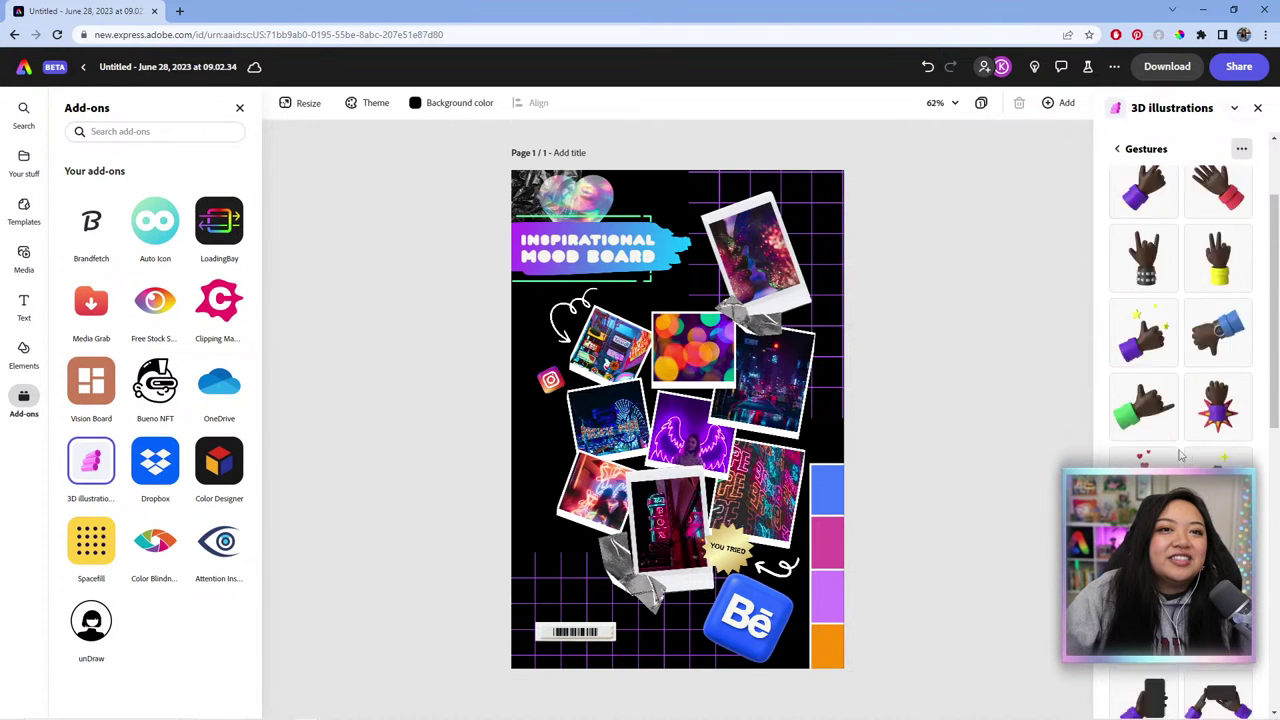
scroll(1165, 265, "up", 5)
left_click(1118, 148)
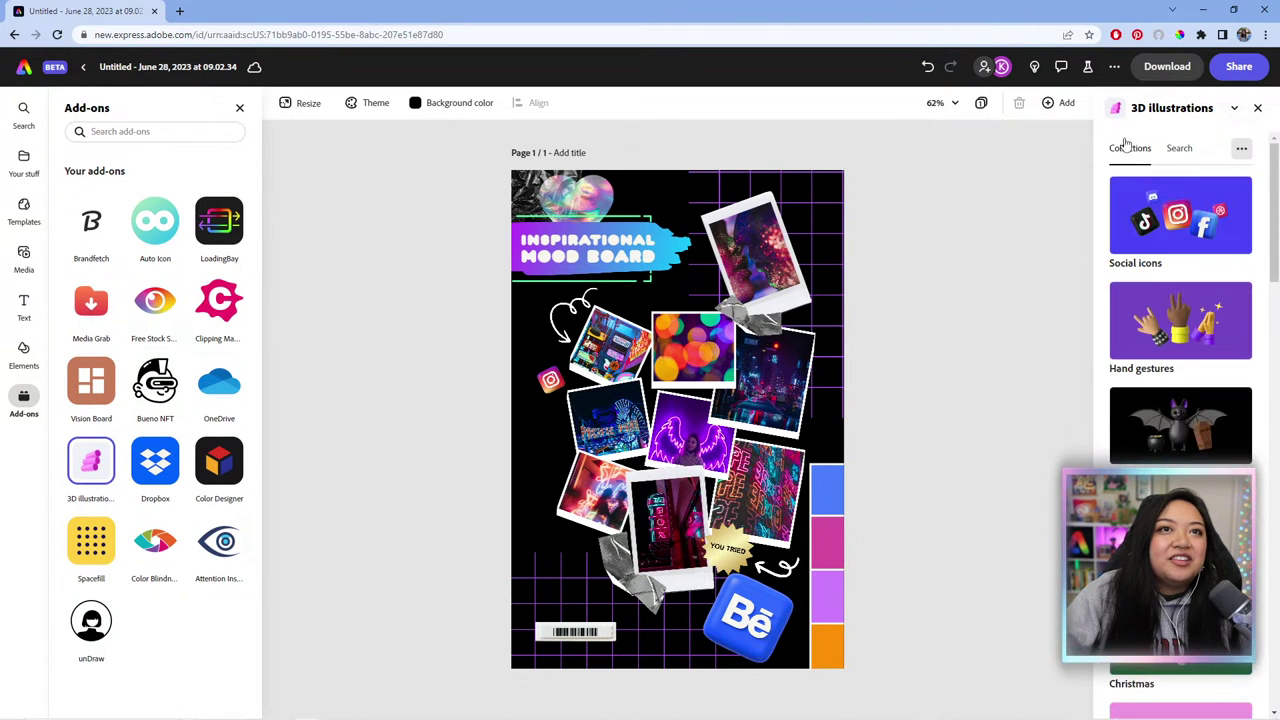
Step: Browse the free 3D illustrations in the add-on's search view
left_click(1180, 150)
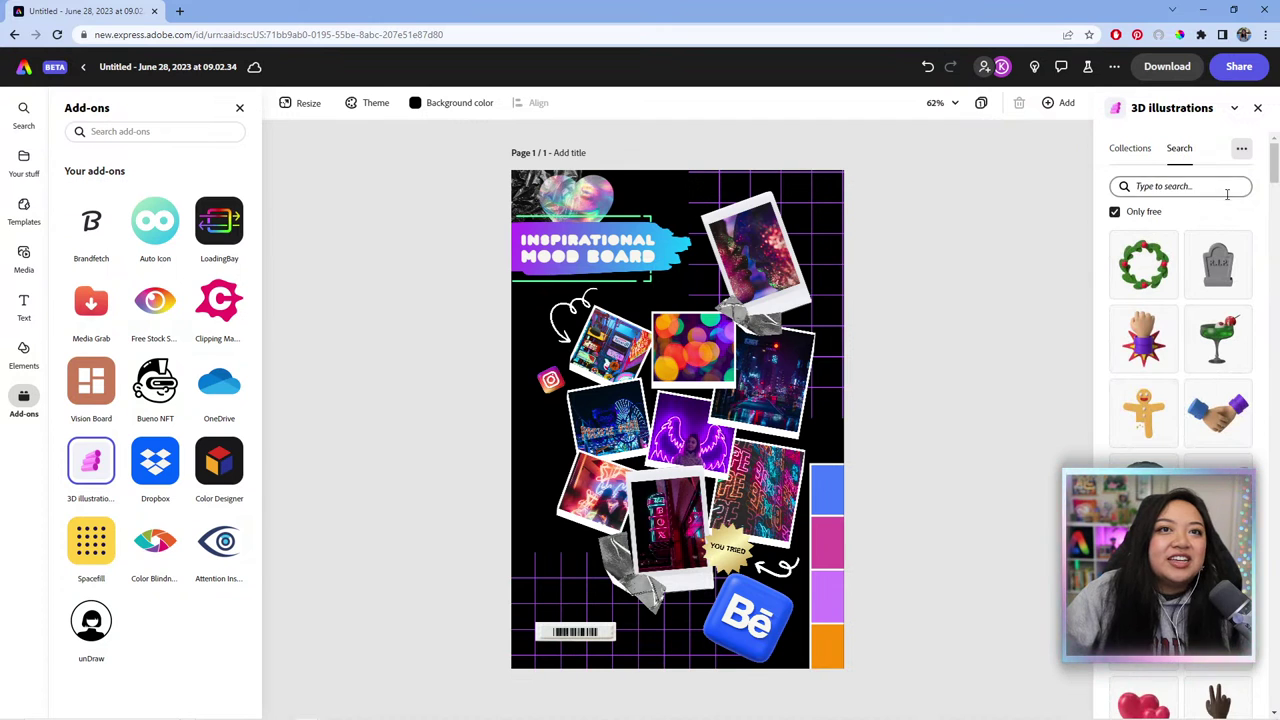
scroll(1210, 414, "down", 10)
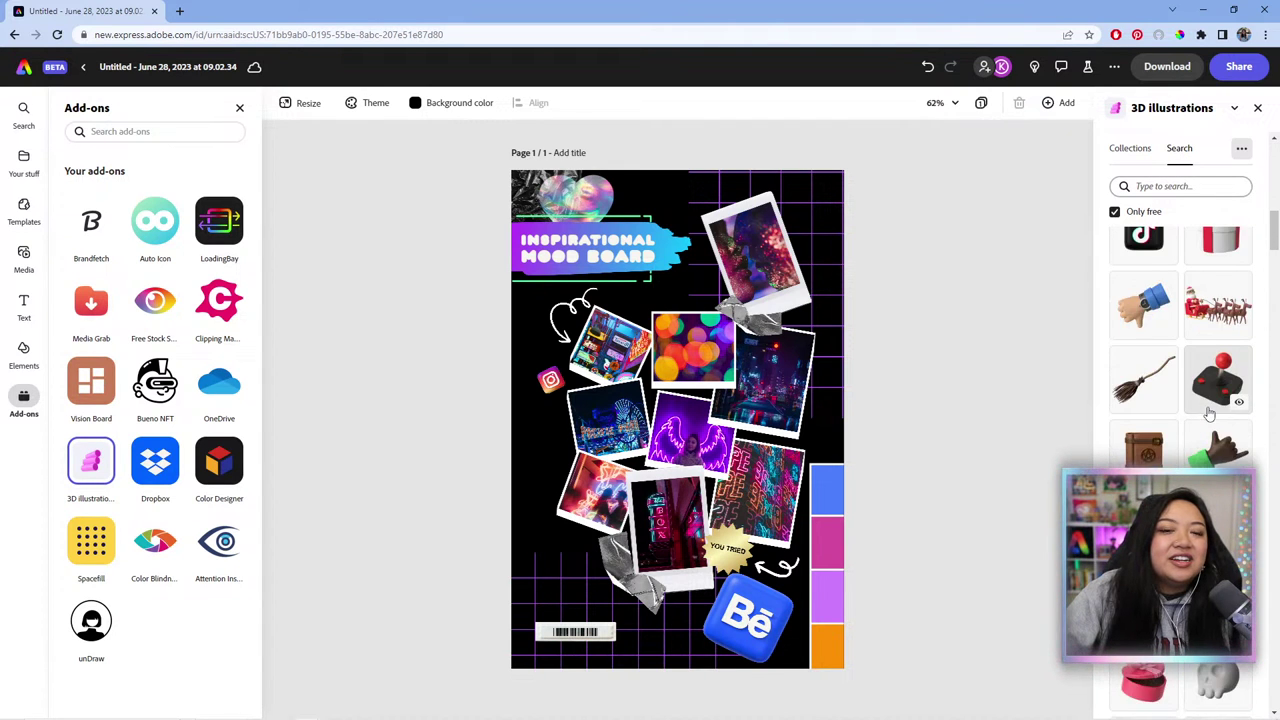
scroll(1203, 416, "up", 10)
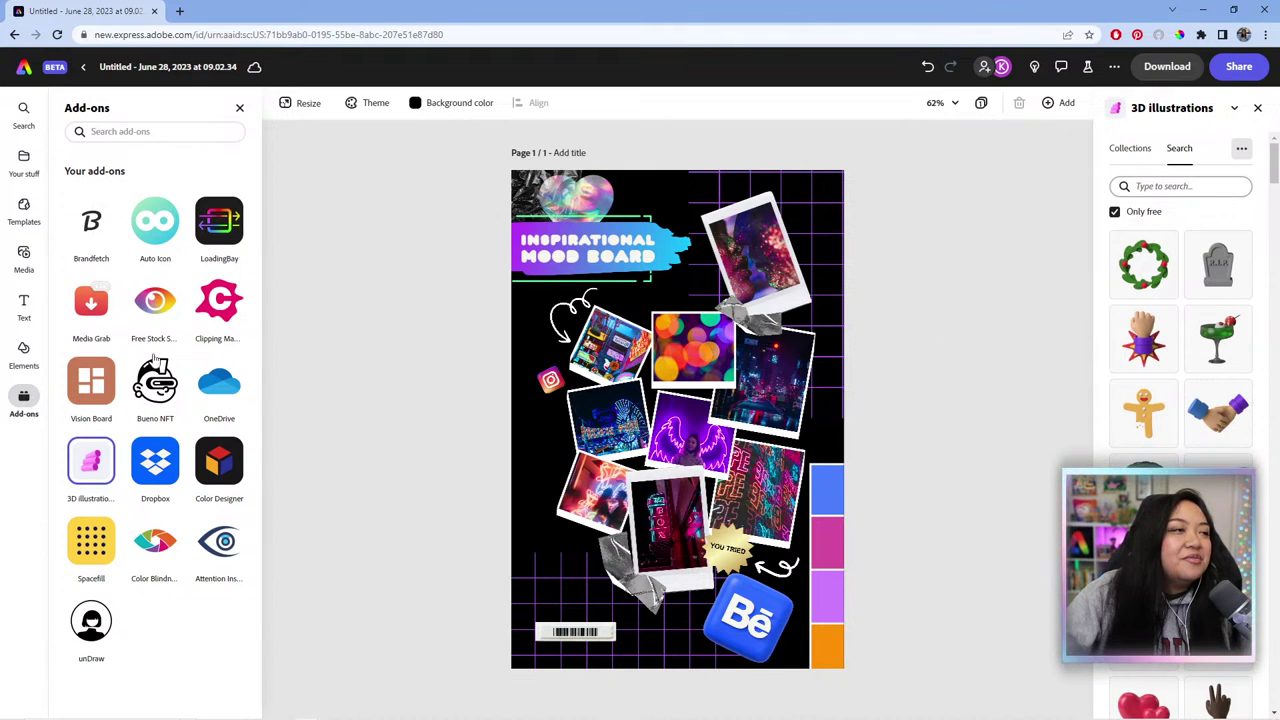
Step: Open the Free Stock Search add-on and read its details page, including agencies, sizes and release info
left_click(150, 315)
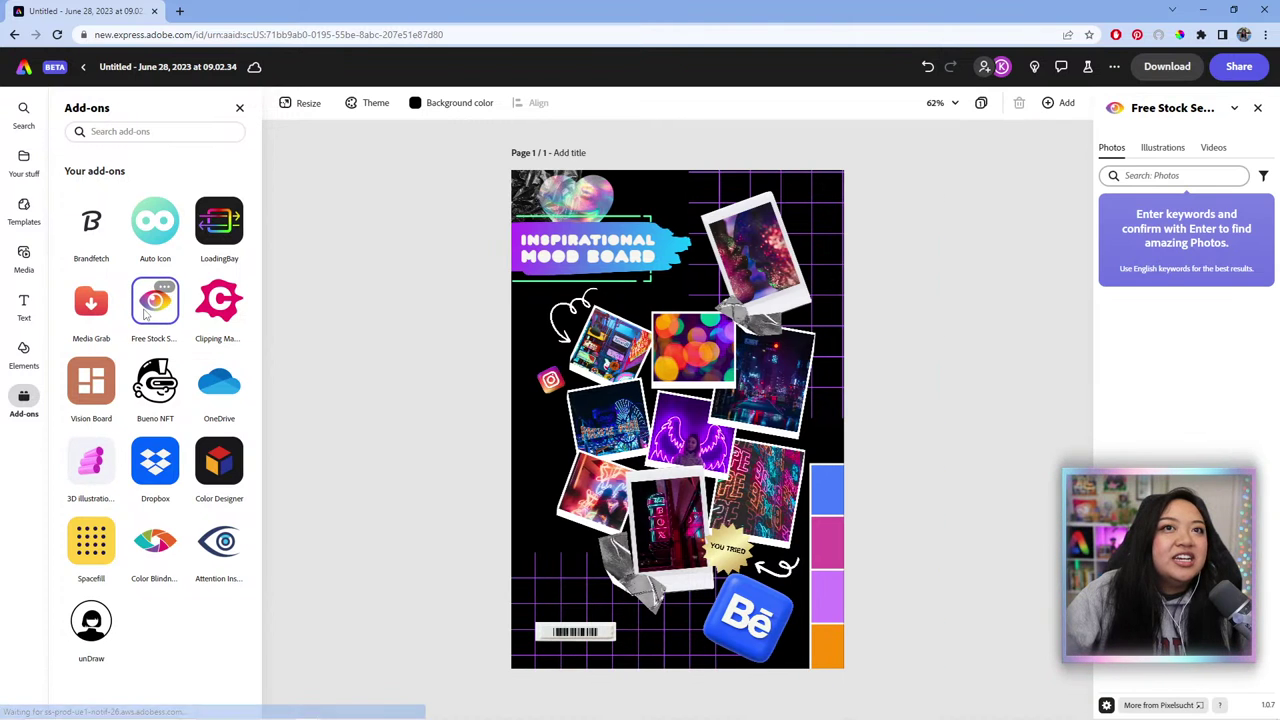
left_click(163, 288)
left_click(185, 309)
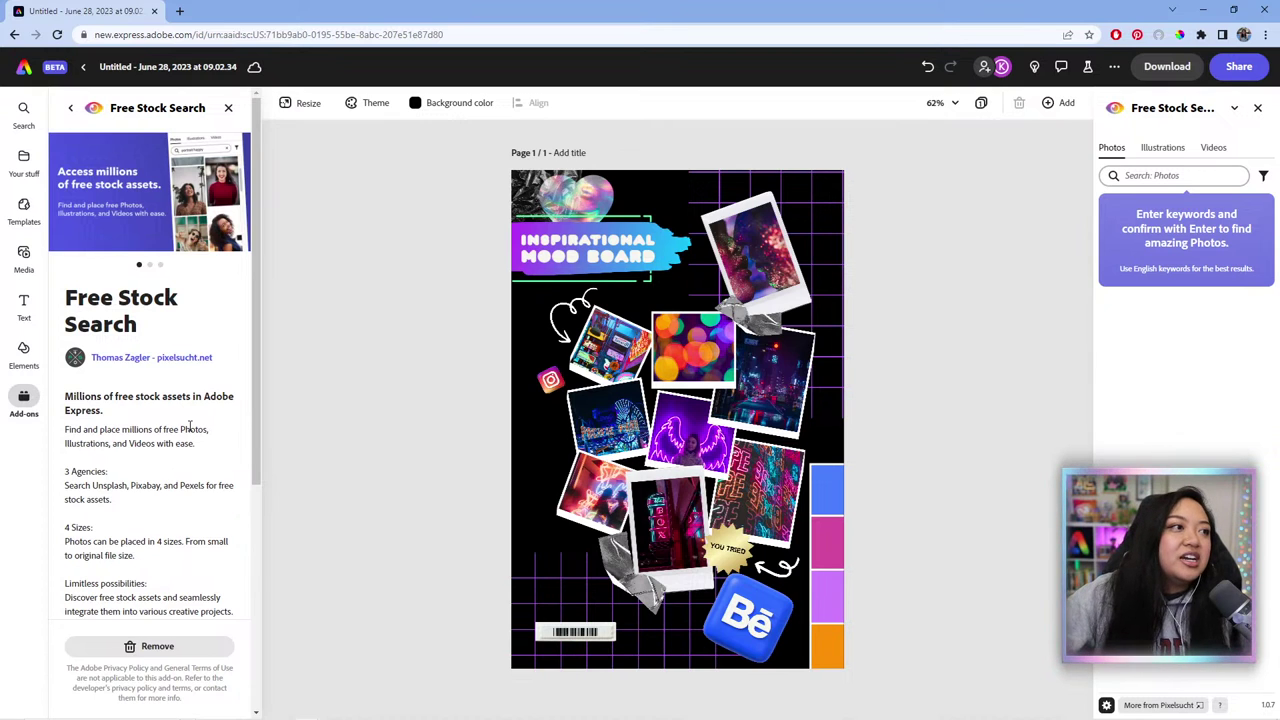
scroll(192, 462, "down", 3)
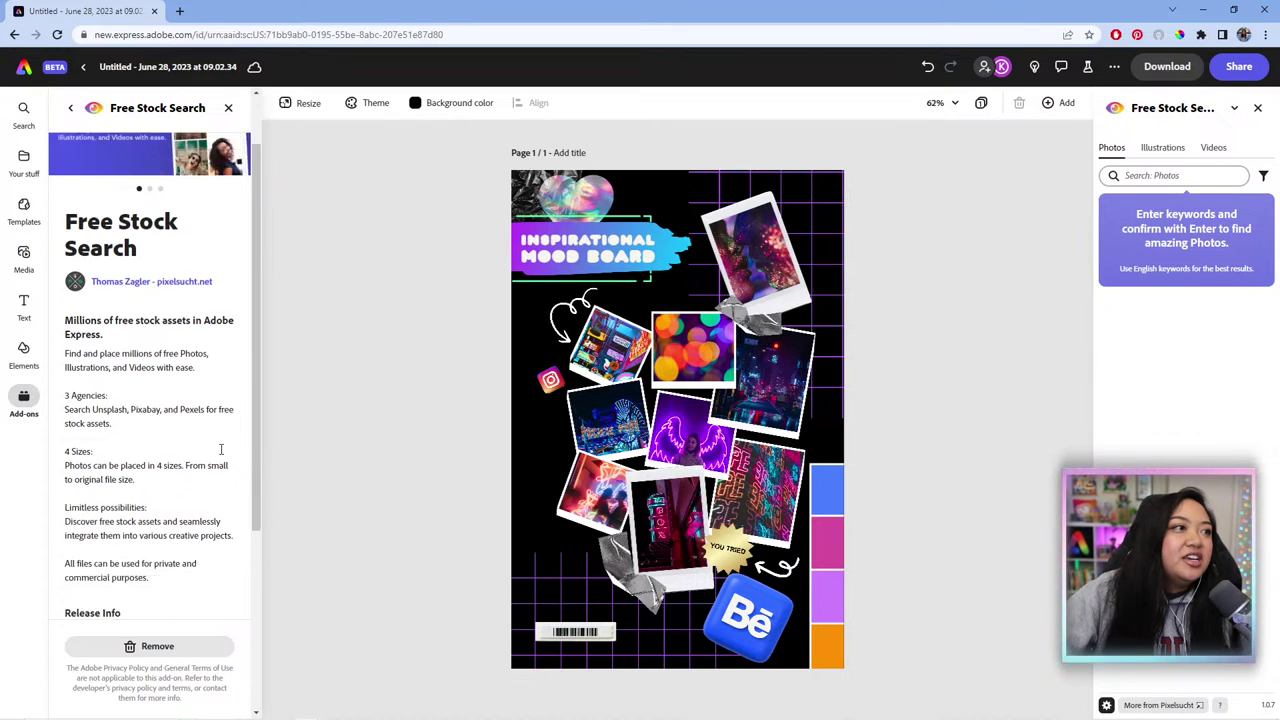
scroll(214, 411, "up", 3)
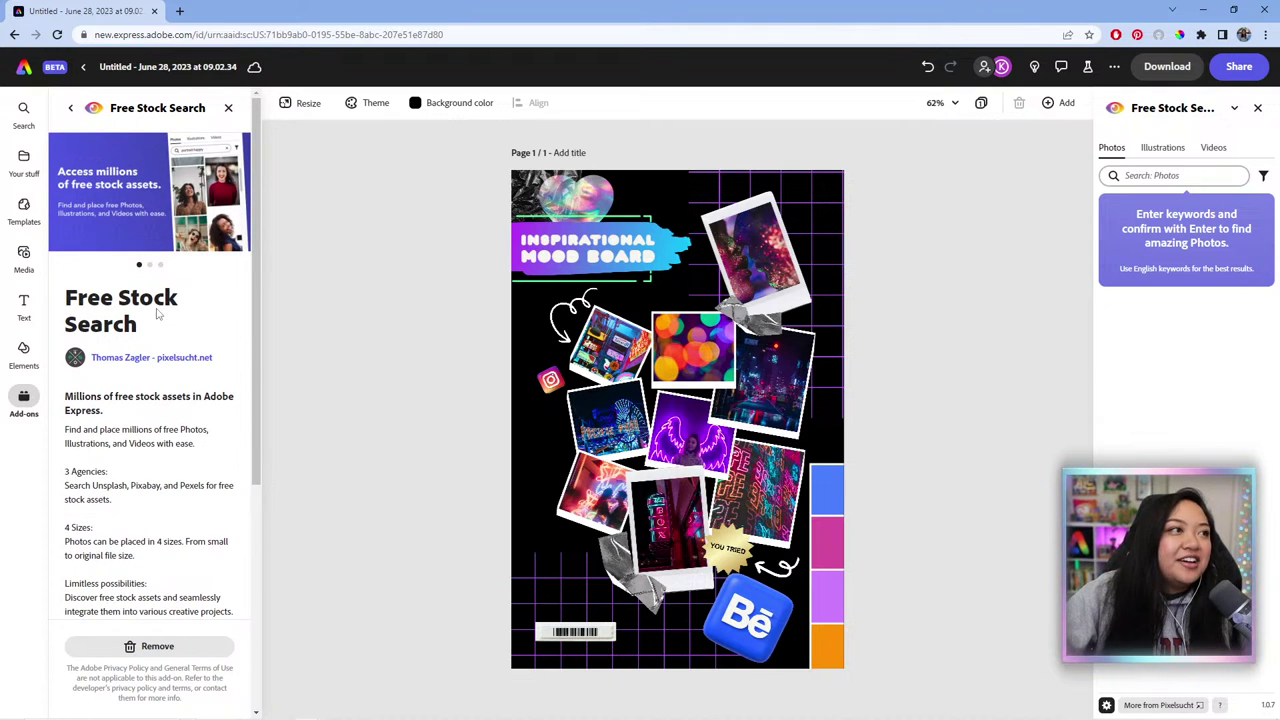
scroll(157, 315, "down", 2)
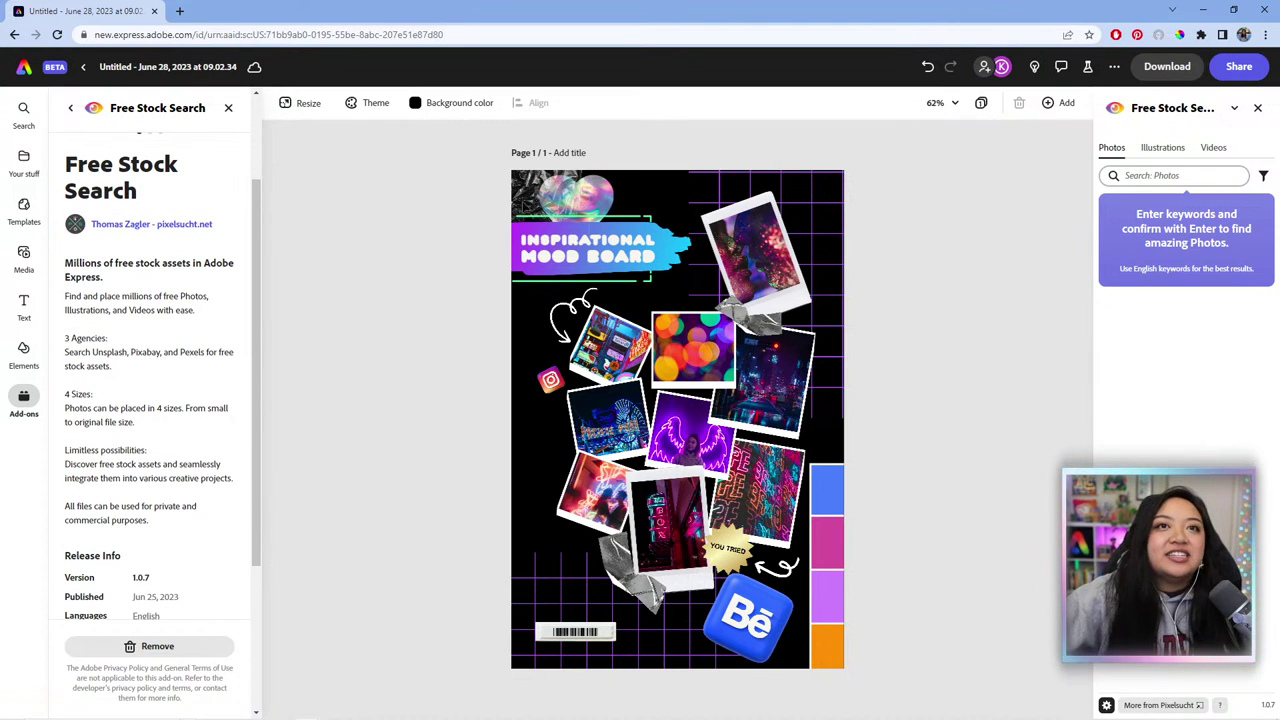
Step: Search the free stock photos for "sign", browse the results, and close the add-on and its details page
left_click(1149, 177)
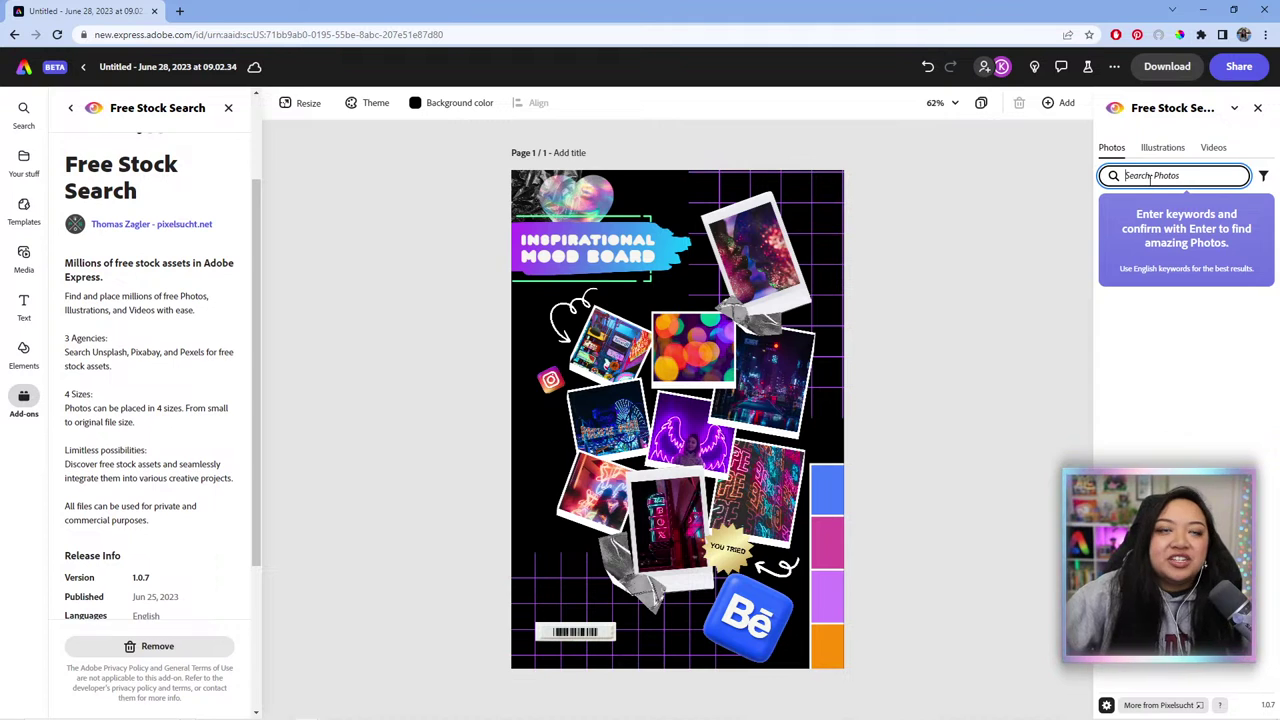
type("s")
key("BackSpace")
type("sign")
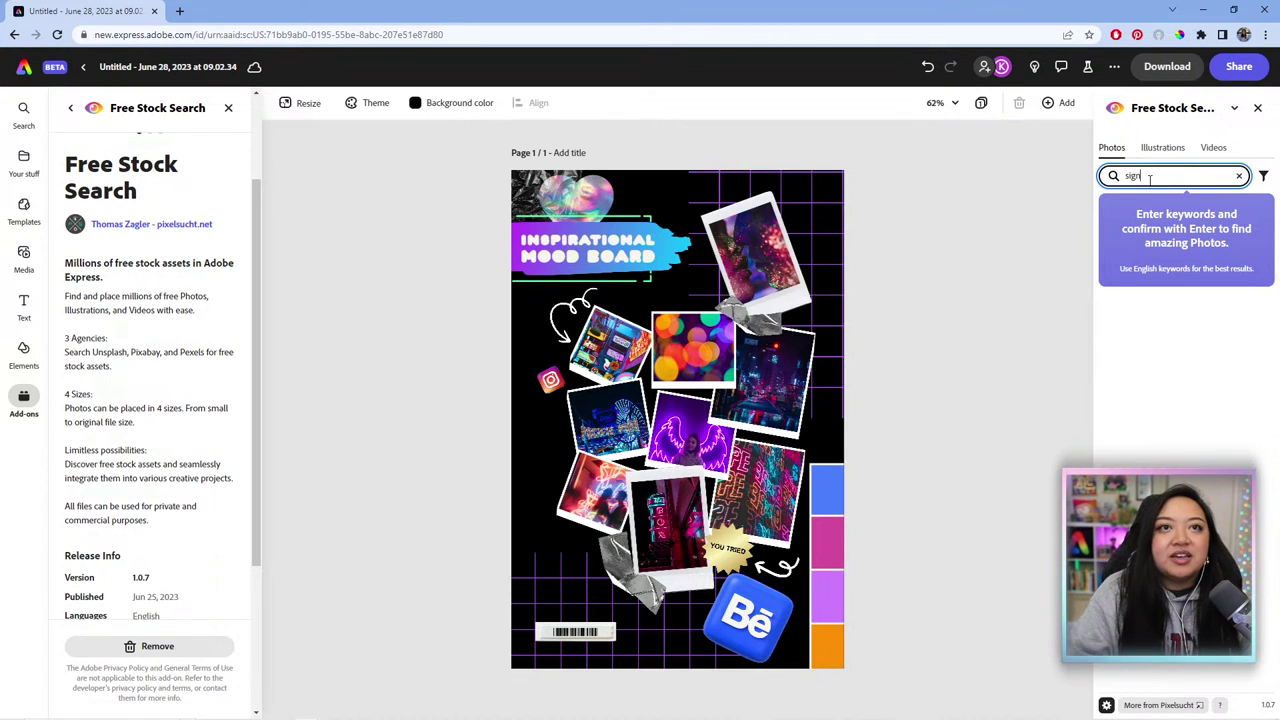
key("Return")
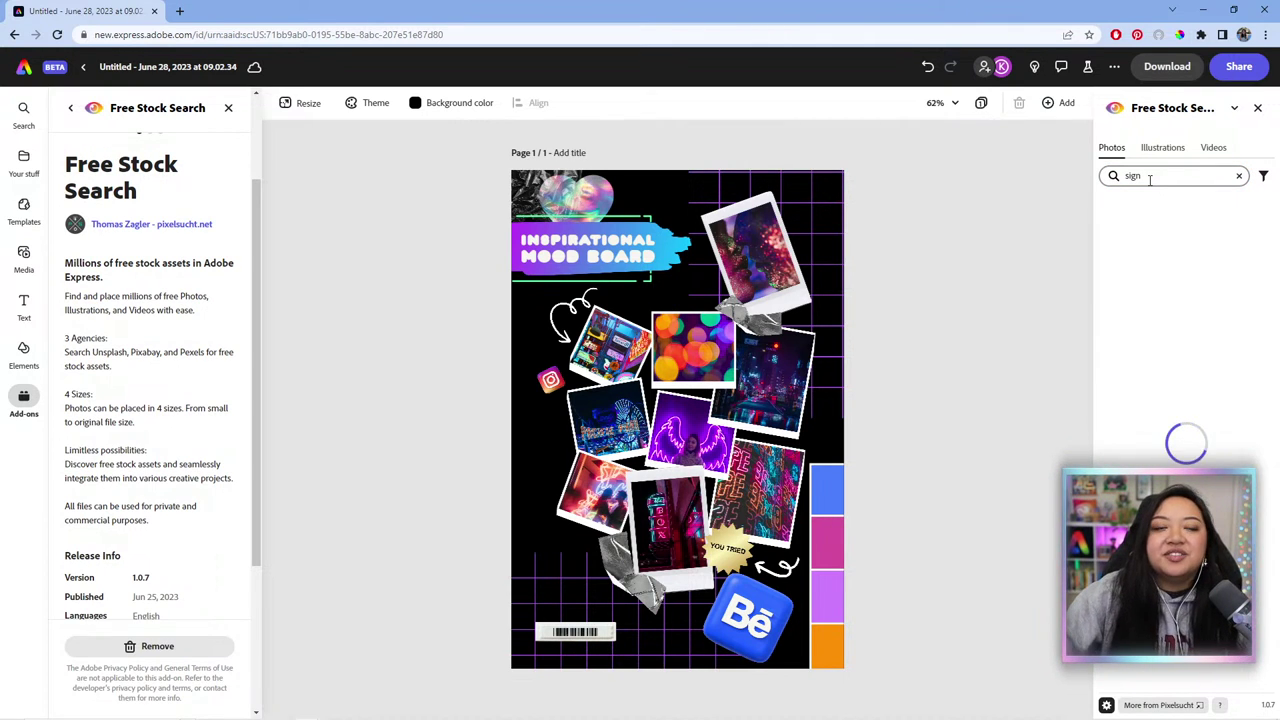
scroll(1200, 260, "down", 5)
scroll(1200, 267, "down", 10)
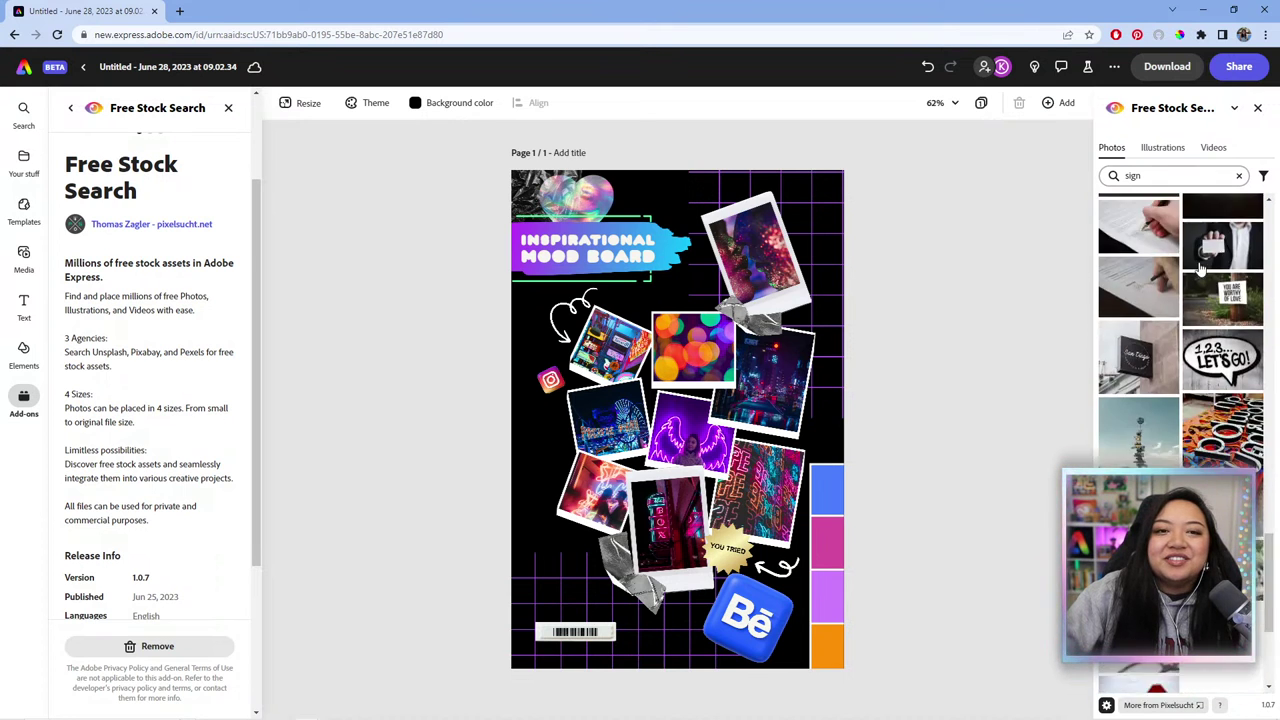
scroll(1198, 300, "up", 10)
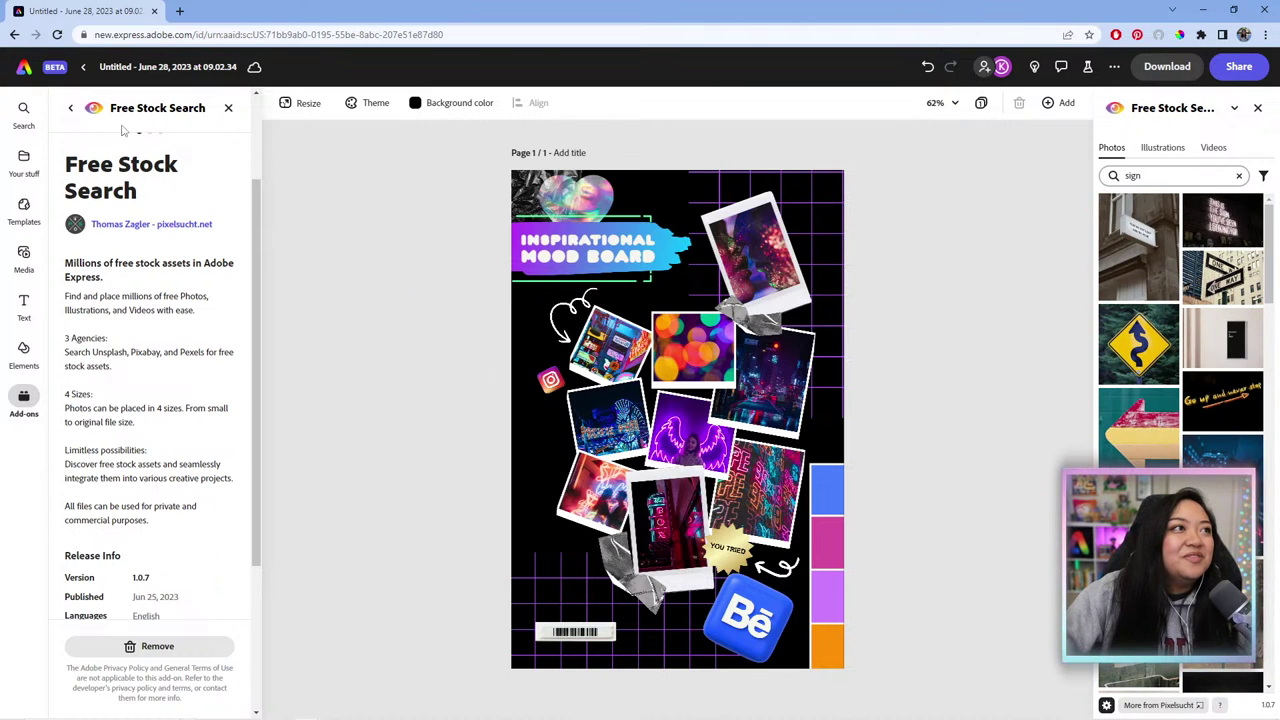
left_click(72, 110)
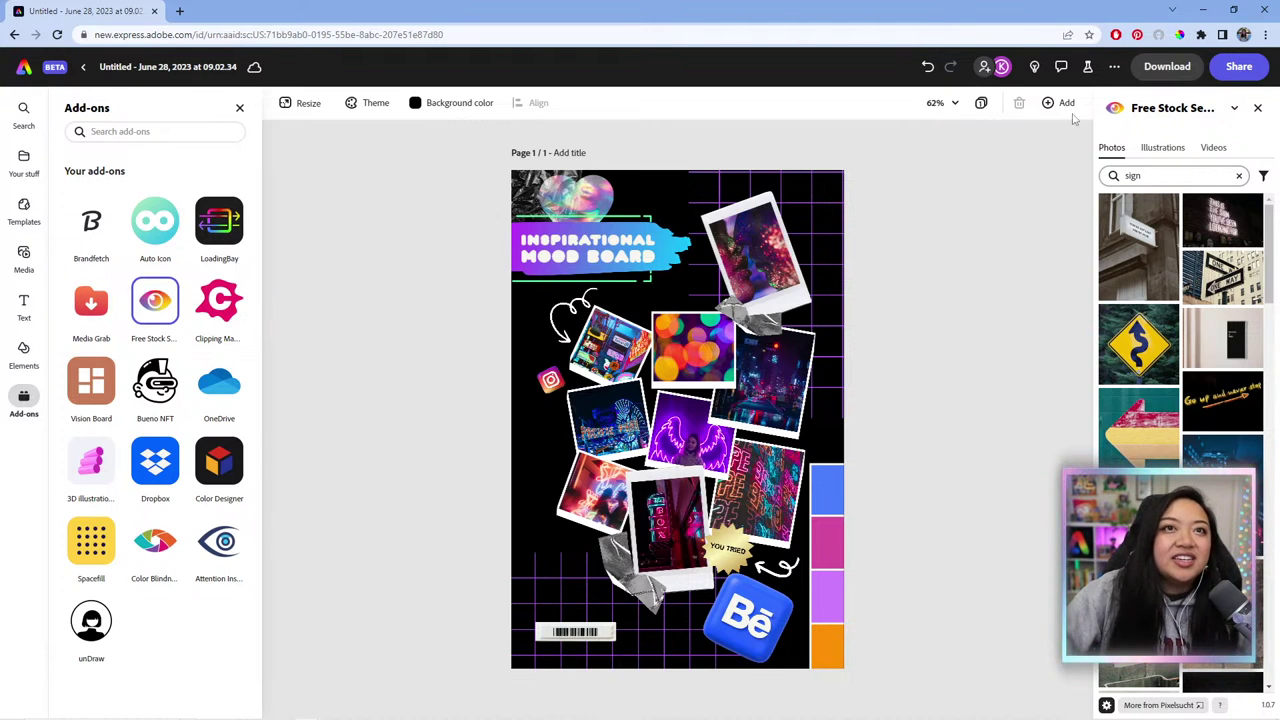
left_click(1257, 109)
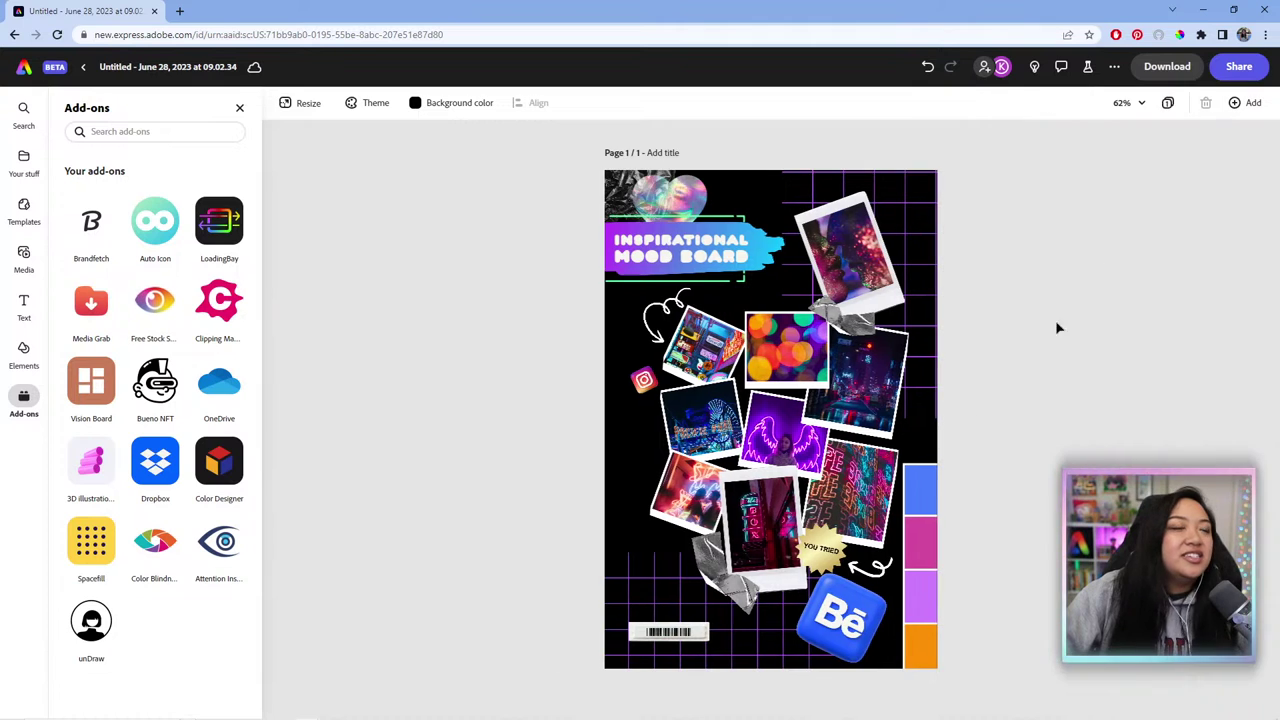
Step: Open the Spacefill add-on and add the black pattern with grey circles and stars at 2x scale to the page
left_click(88, 558)
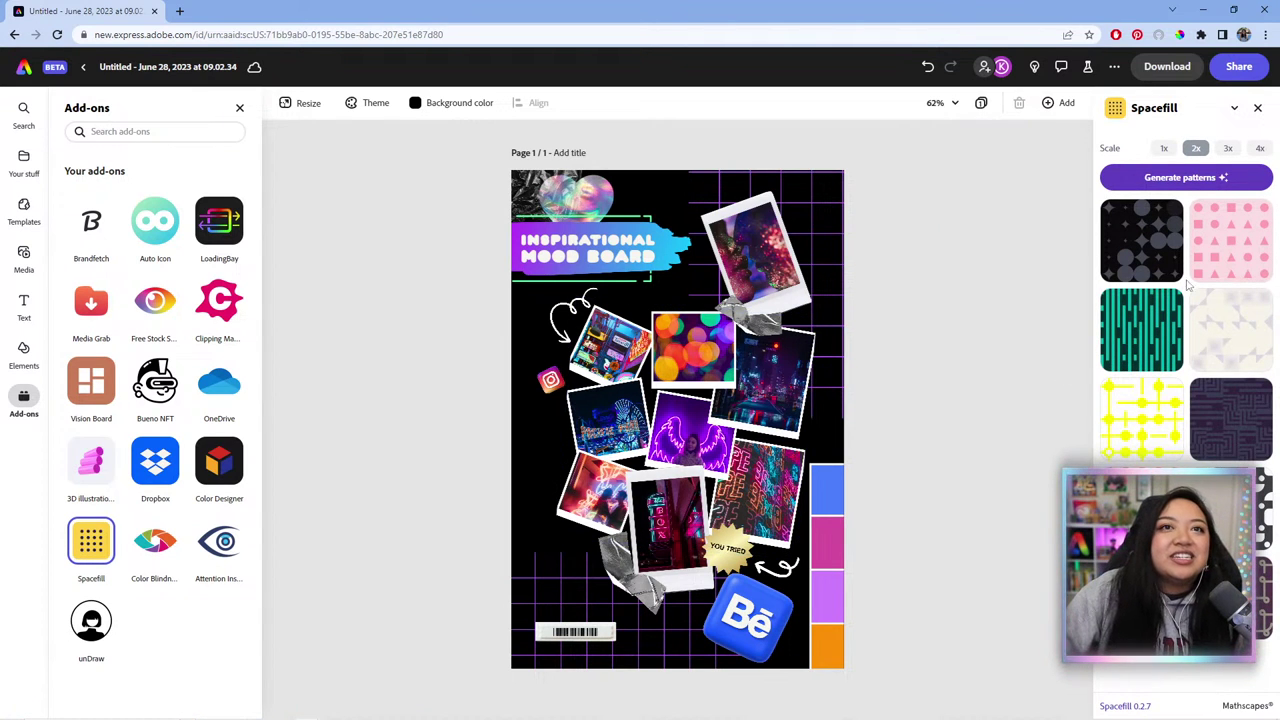
left_click(1145, 262)
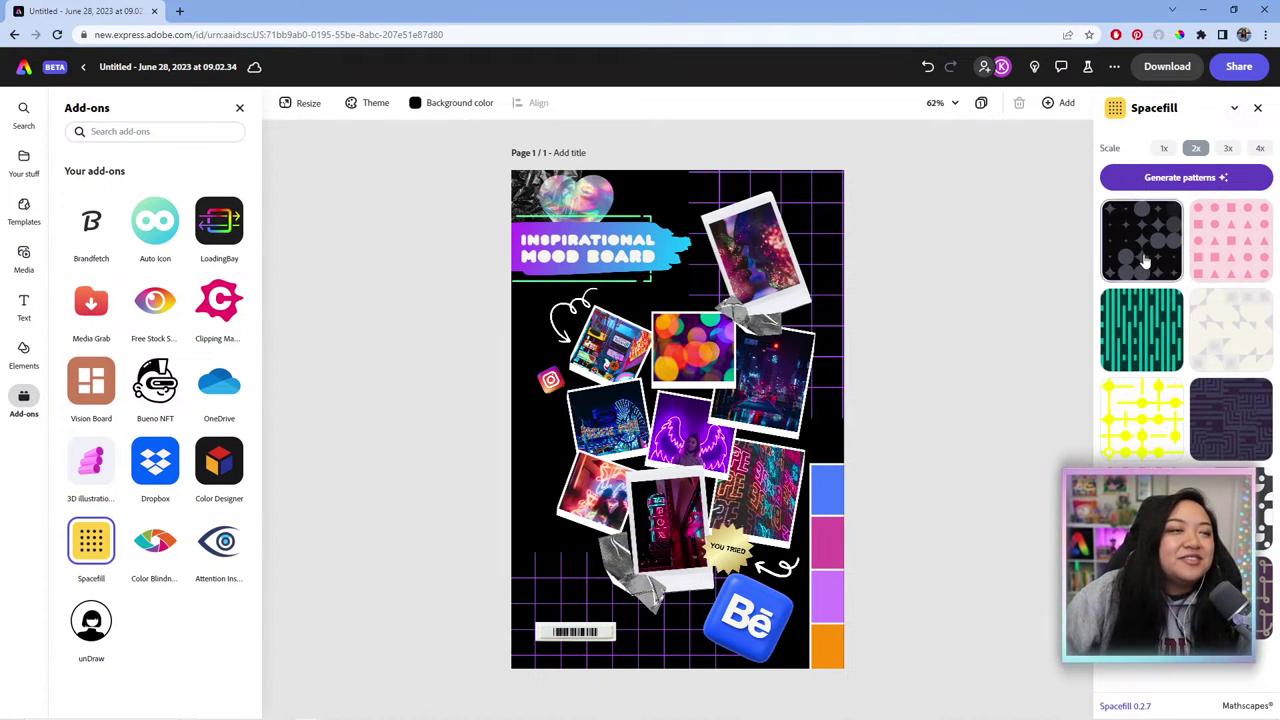
left_click(955, 256)
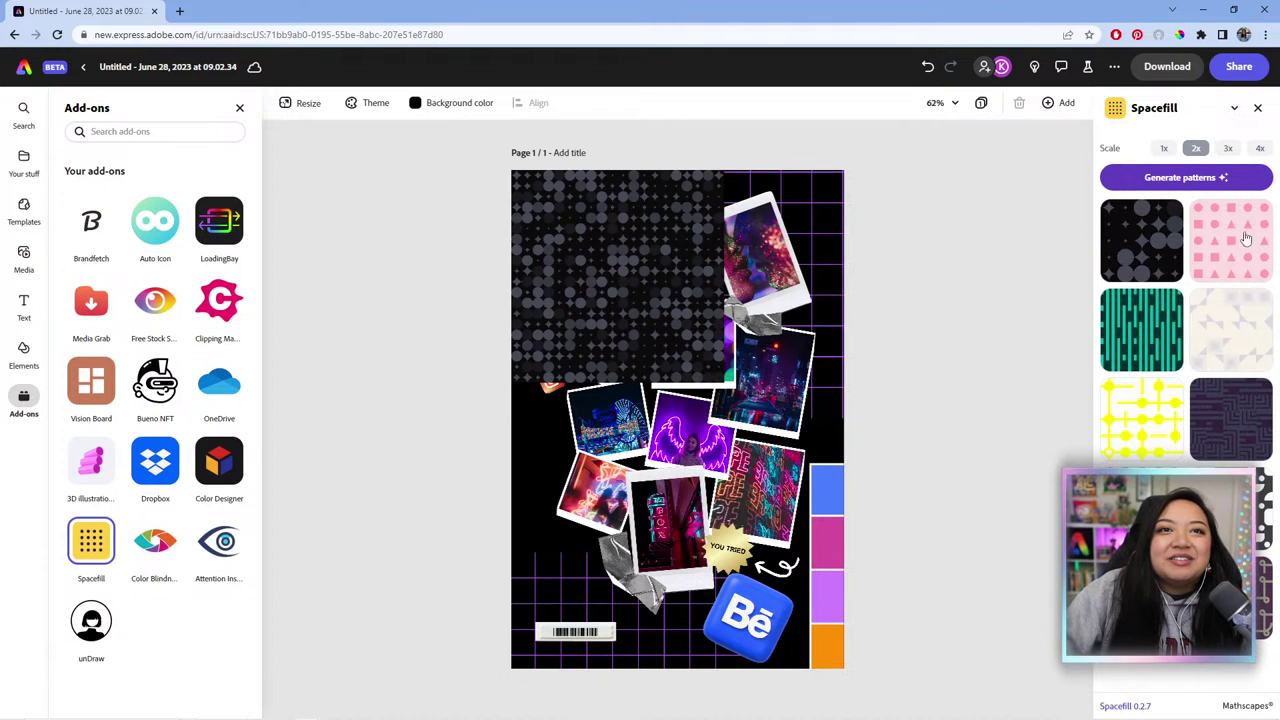
Step: Set the pattern scale to 3x and generate new Spacefill patterns twice
left_click(1228, 148)
left_click(1226, 182)
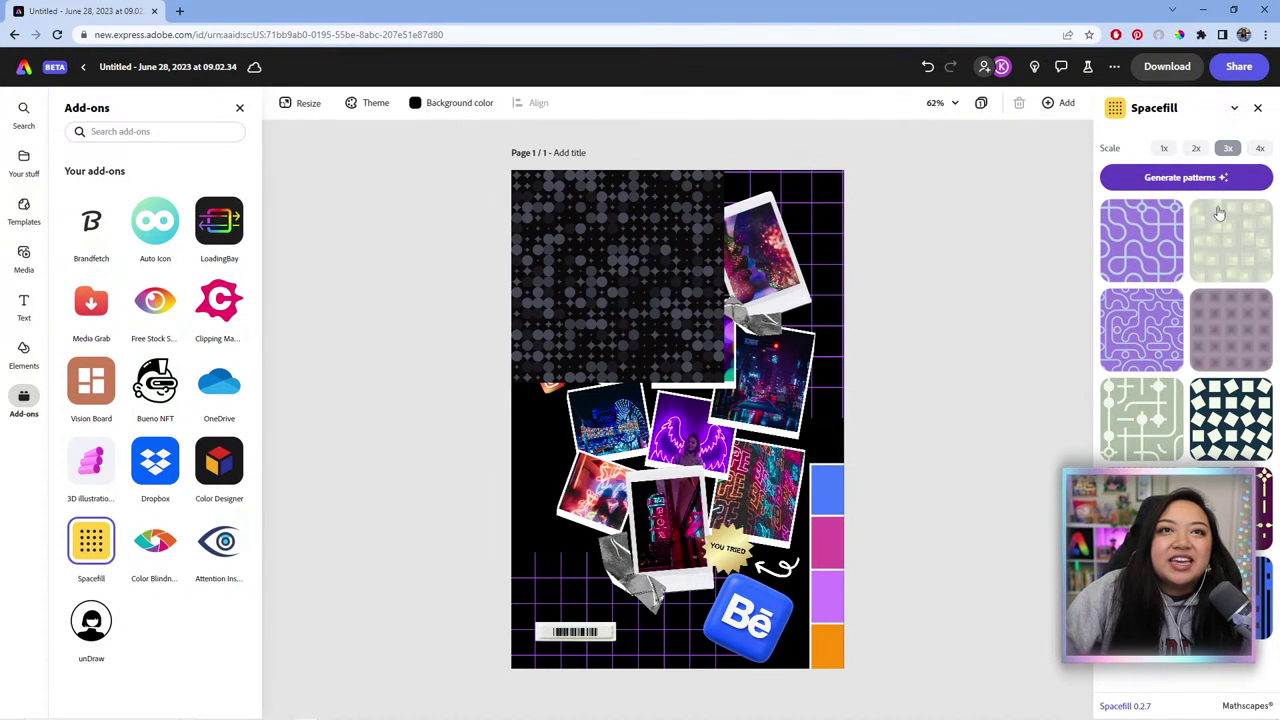
left_click(1226, 179)
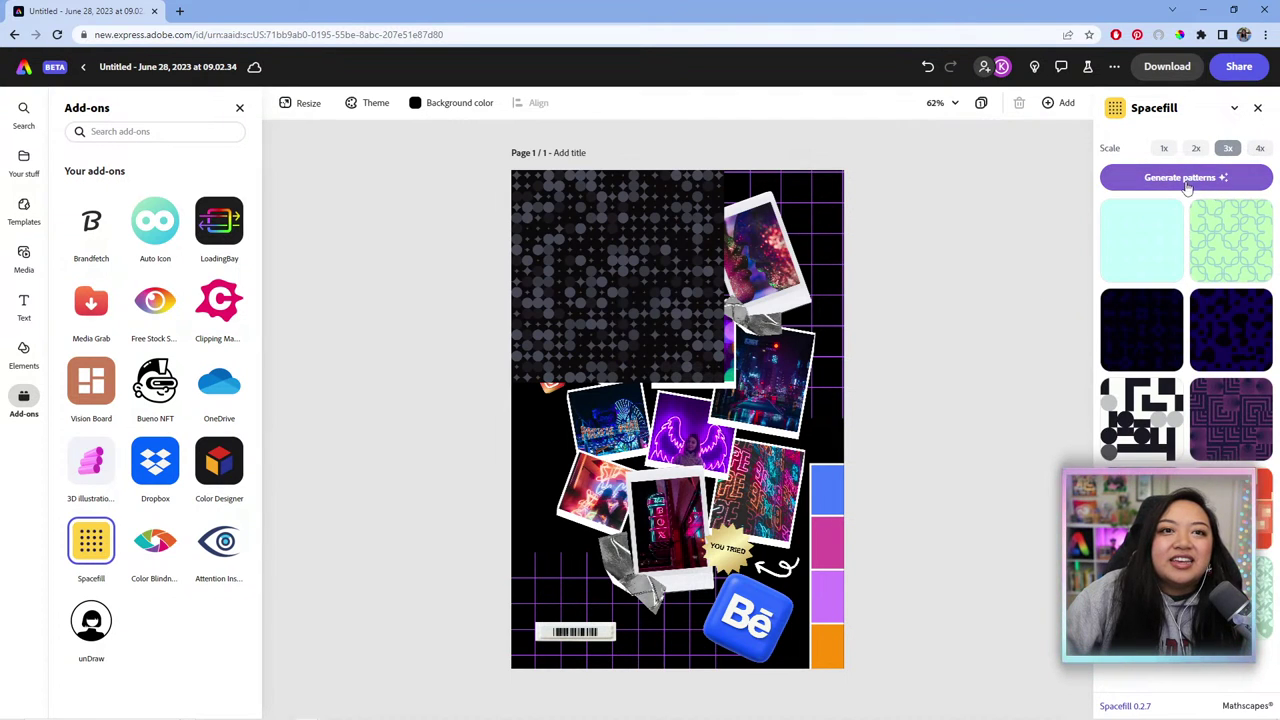
Step: Enlarge and reposition the circles-and-stars pattern so it covers the entire mood board page
mouse_move(618, 276)
left_mouse_down()
mouse_move(700, 285)
mouse_move(601, 270)
left_mouse_up()
left_click_drag(752, 408, 1055, 703)
left_click_drag(789, 469, 736, 434)
left_click_drag(745, 385, 717, 347)
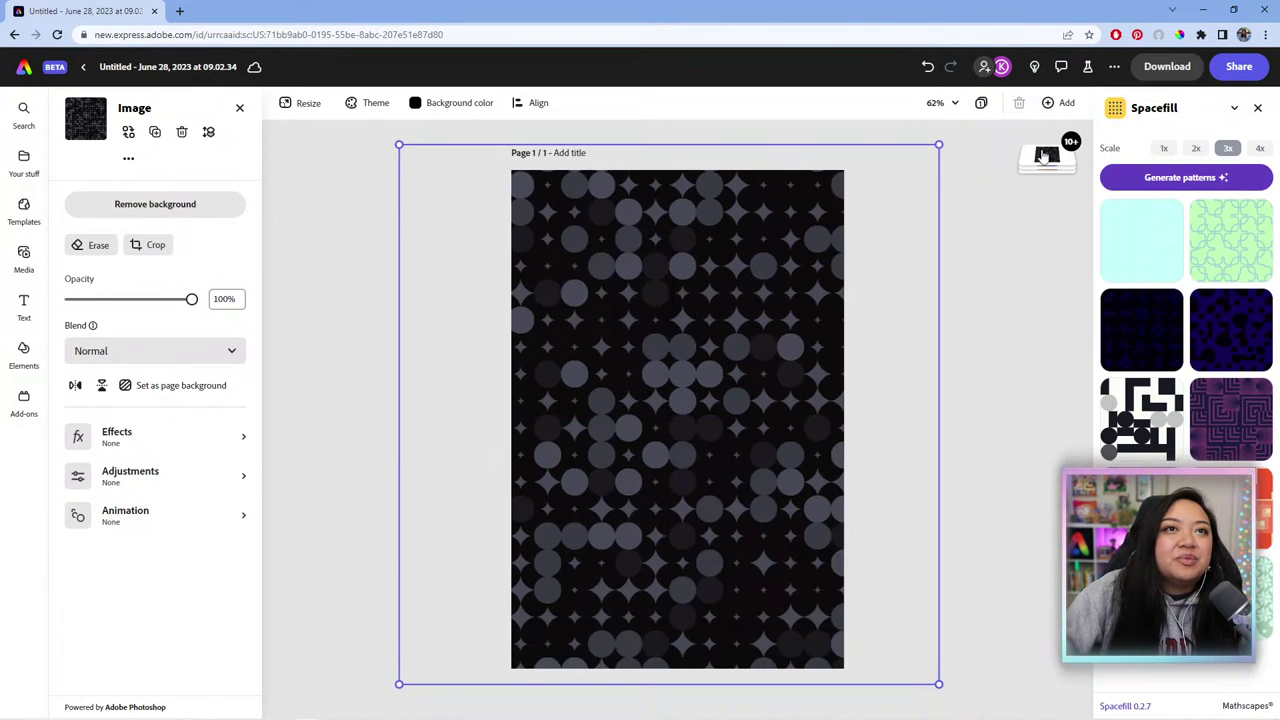
Step: Send the circles-and-stars pattern to the bottom of the layer stack and lower its opacity to 55%
mouse_move(1047, 160)
left_click_drag(1052, 579, 1050, 586)
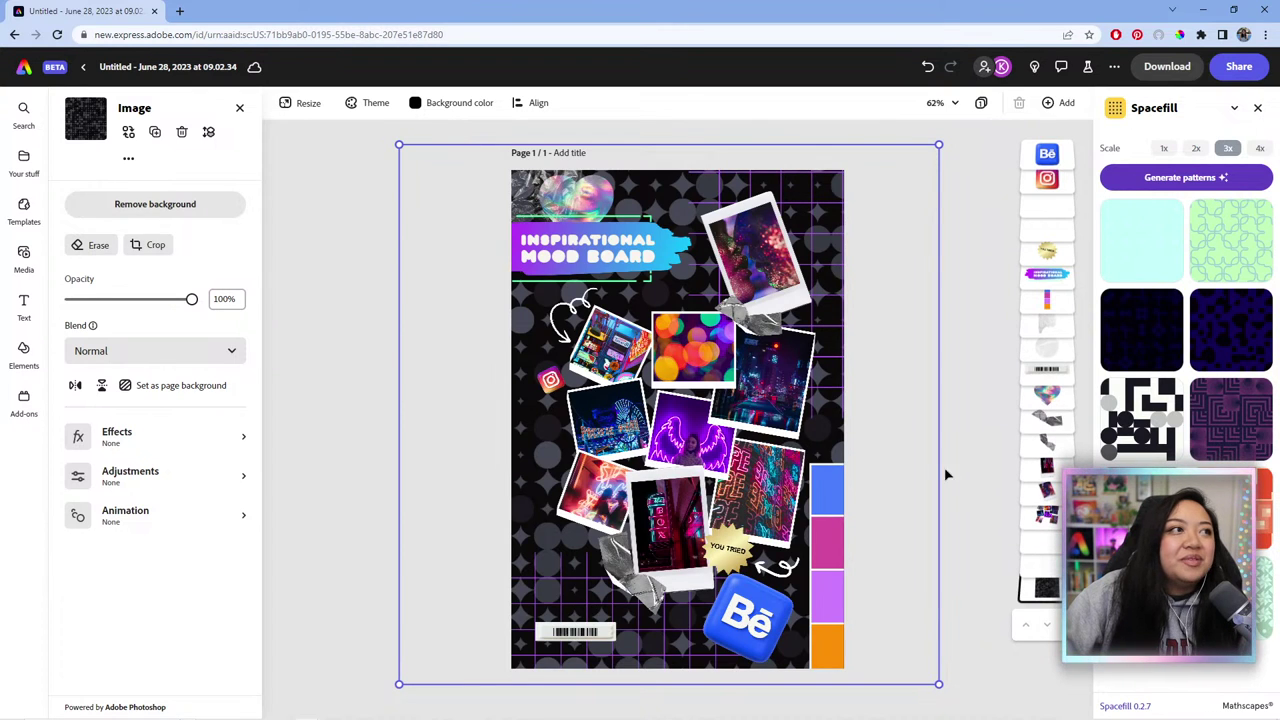
left_click_drag(192, 300, 134, 300)
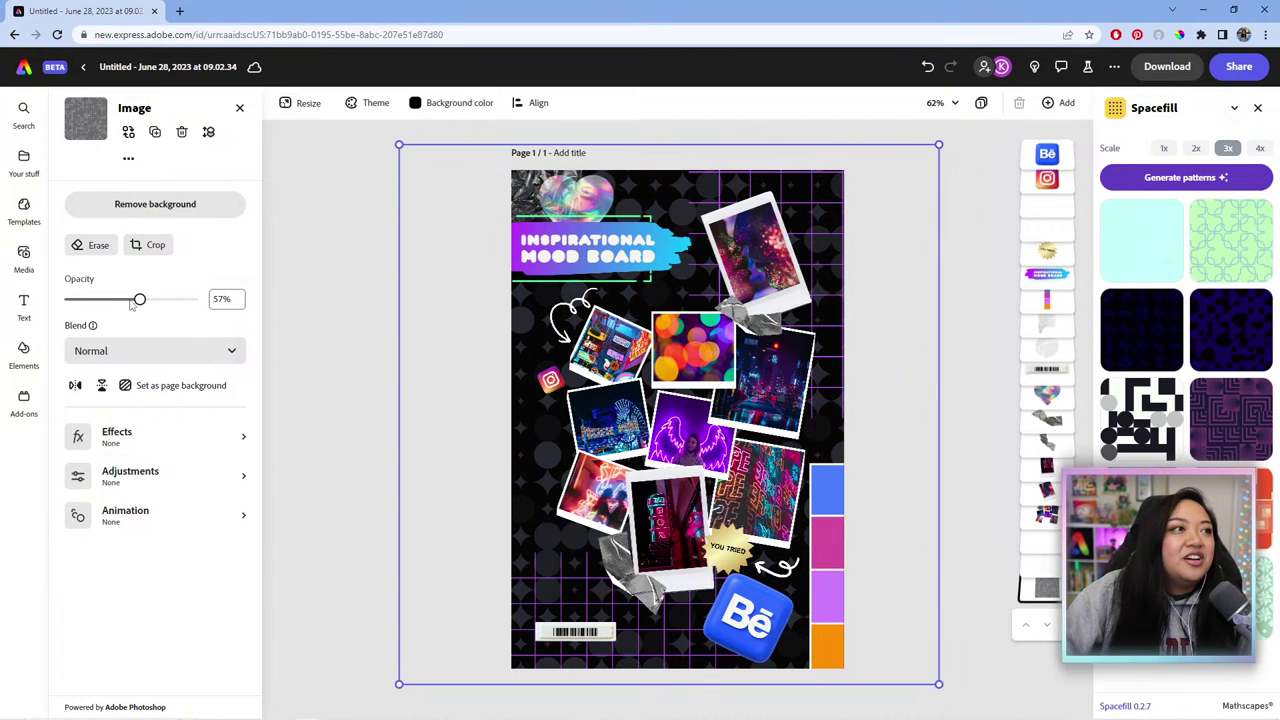
mouse_move(140, 300)
left_mouse_down()
mouse_move(117, 300)
mouse_move(137, 300)
left_mouse_up()
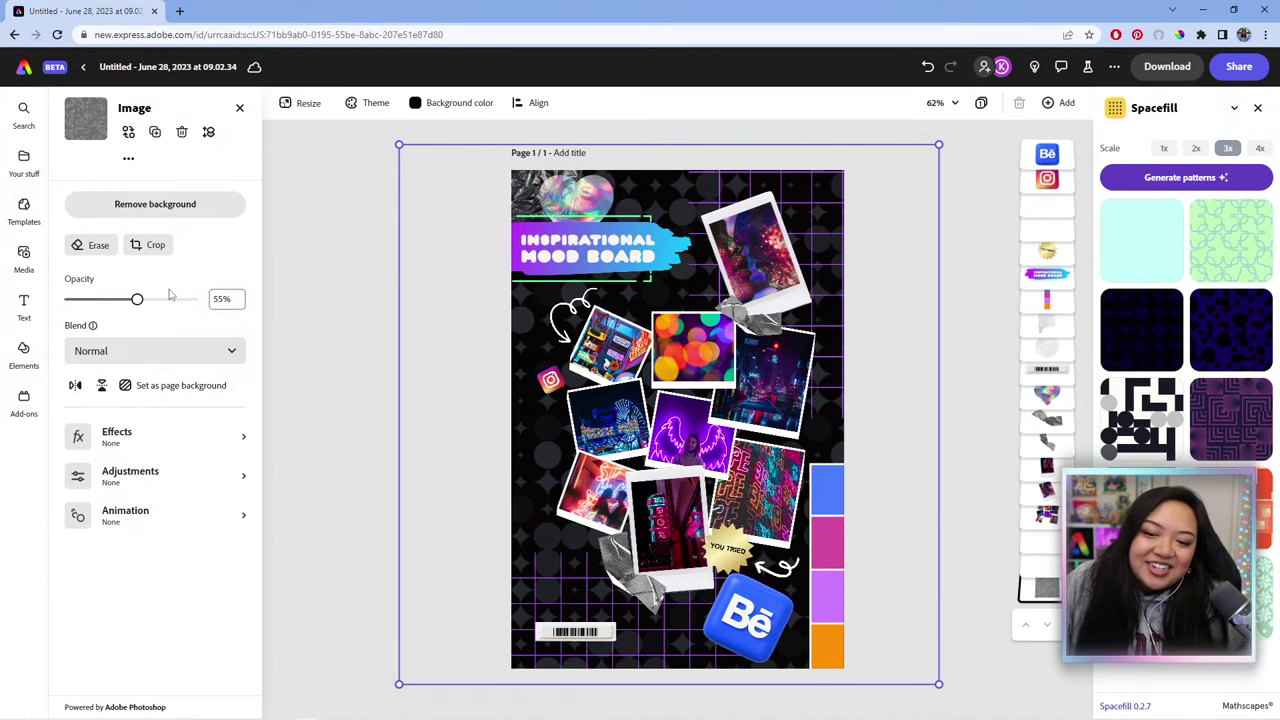
left_click(367, 280)
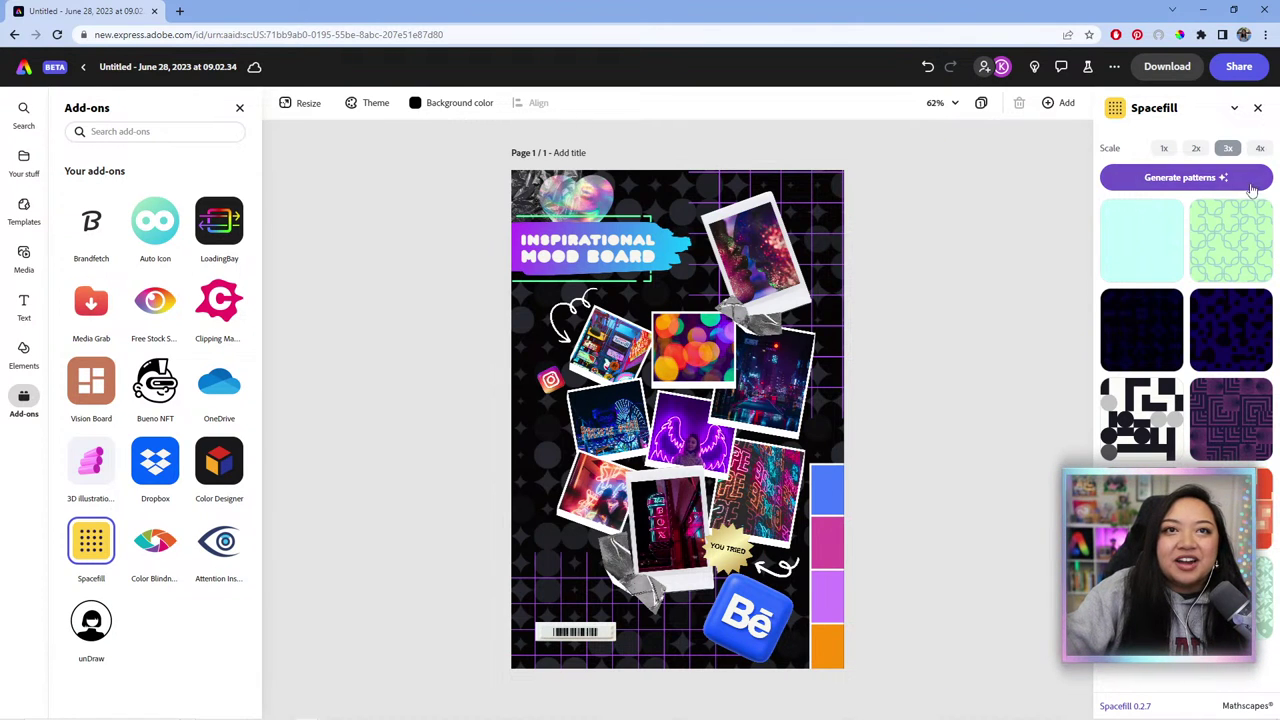
Step: Generate several new sets of Spacefill patterns at 4x scale, then return the scale to 2x after trying 1x
left_click(1260, 148)
left_click(1240, 184)
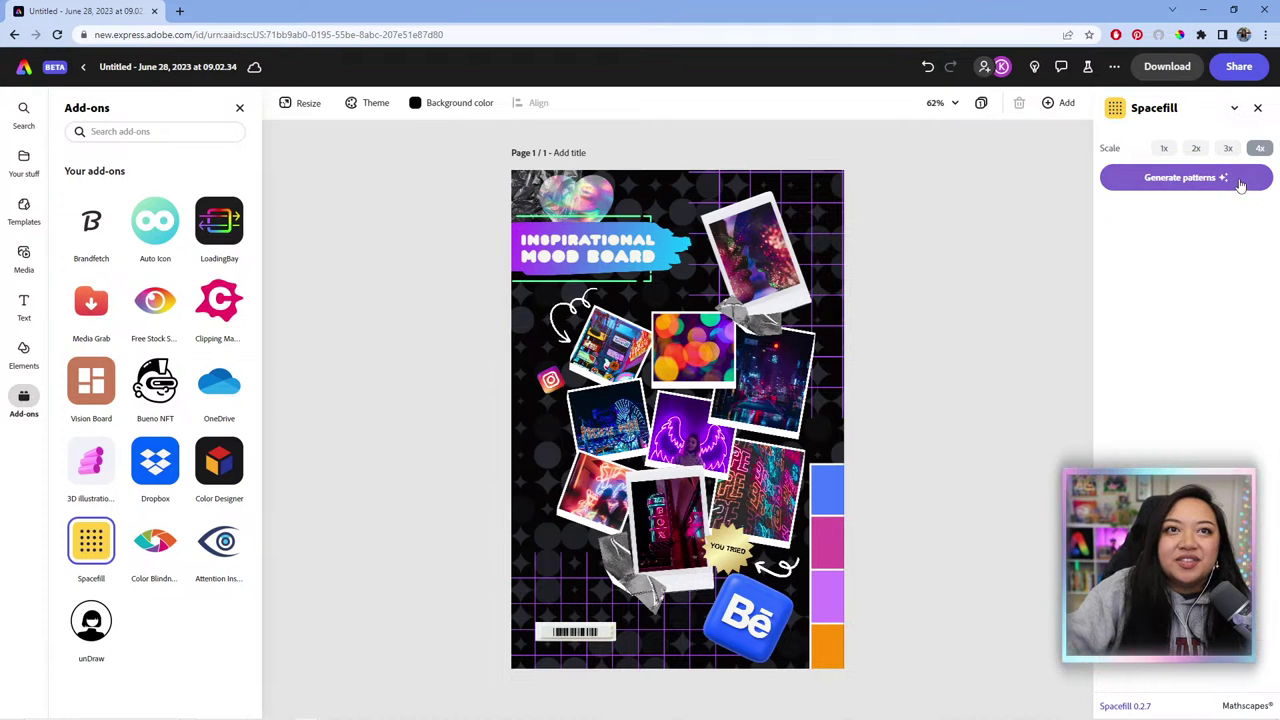
left_click(1238, 184)
left_click(1235, 184)
left_click(1228, 183)
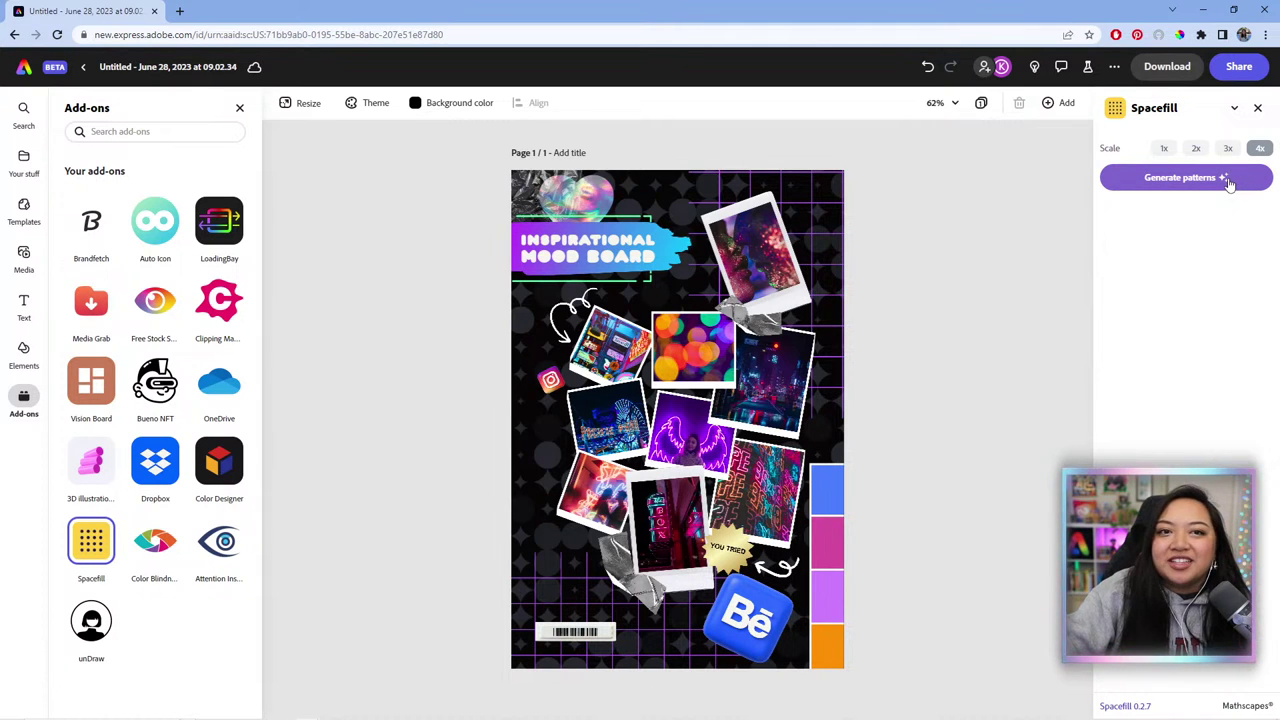
left_click(1168, 152)
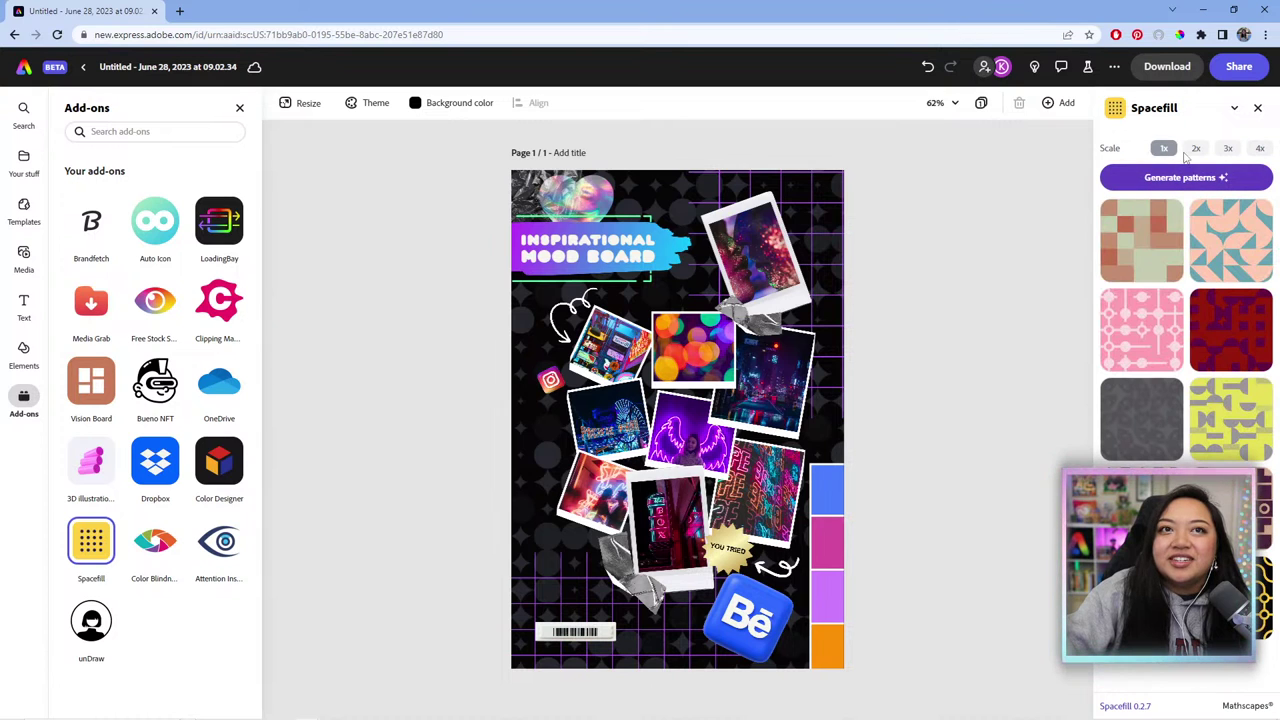
left_click(1195, 150)
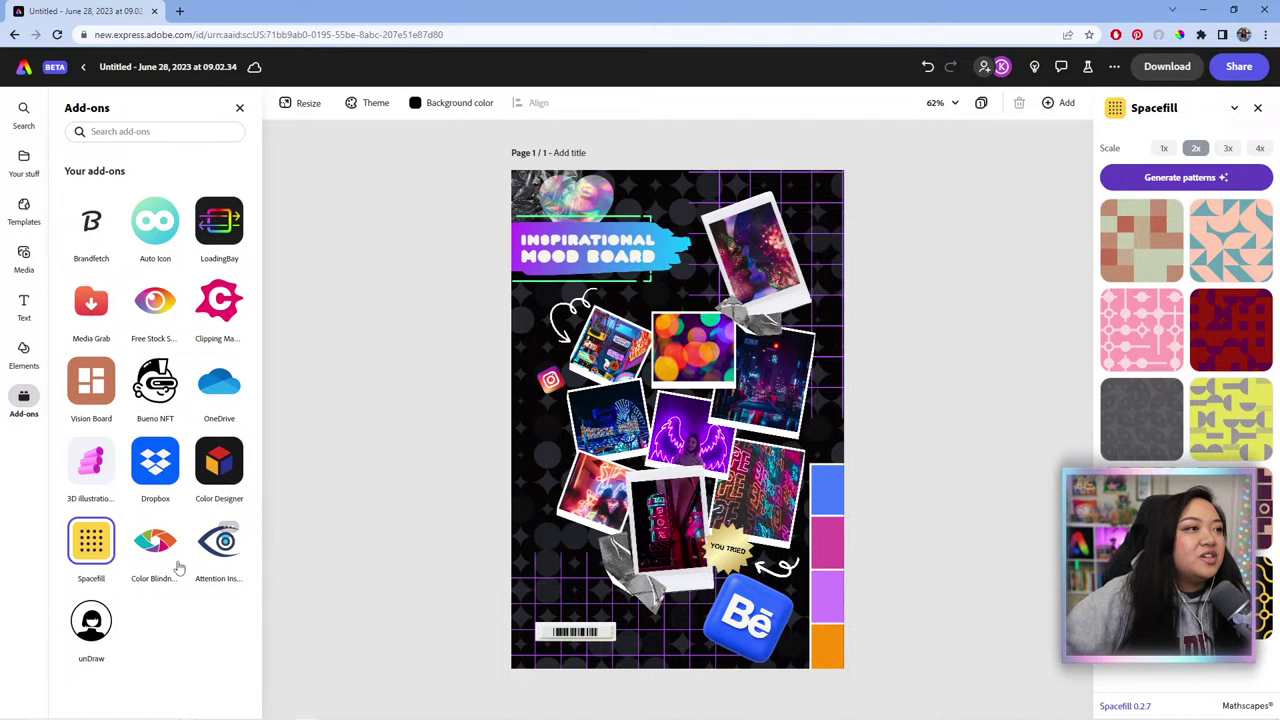
Step: Open the Clipping Mask Pro add-on, read its details page, and return to the add-ons list
left_click(220, 302)
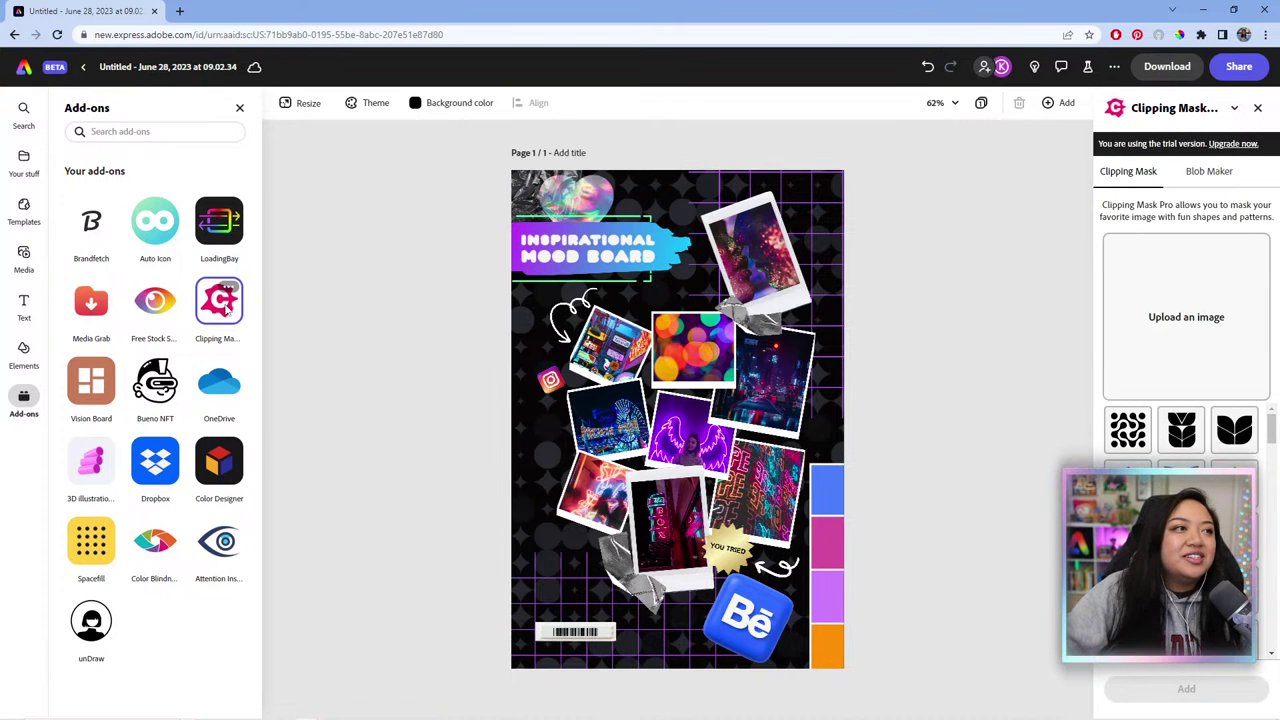
left_click(228, 288)
left_click(241, 312)
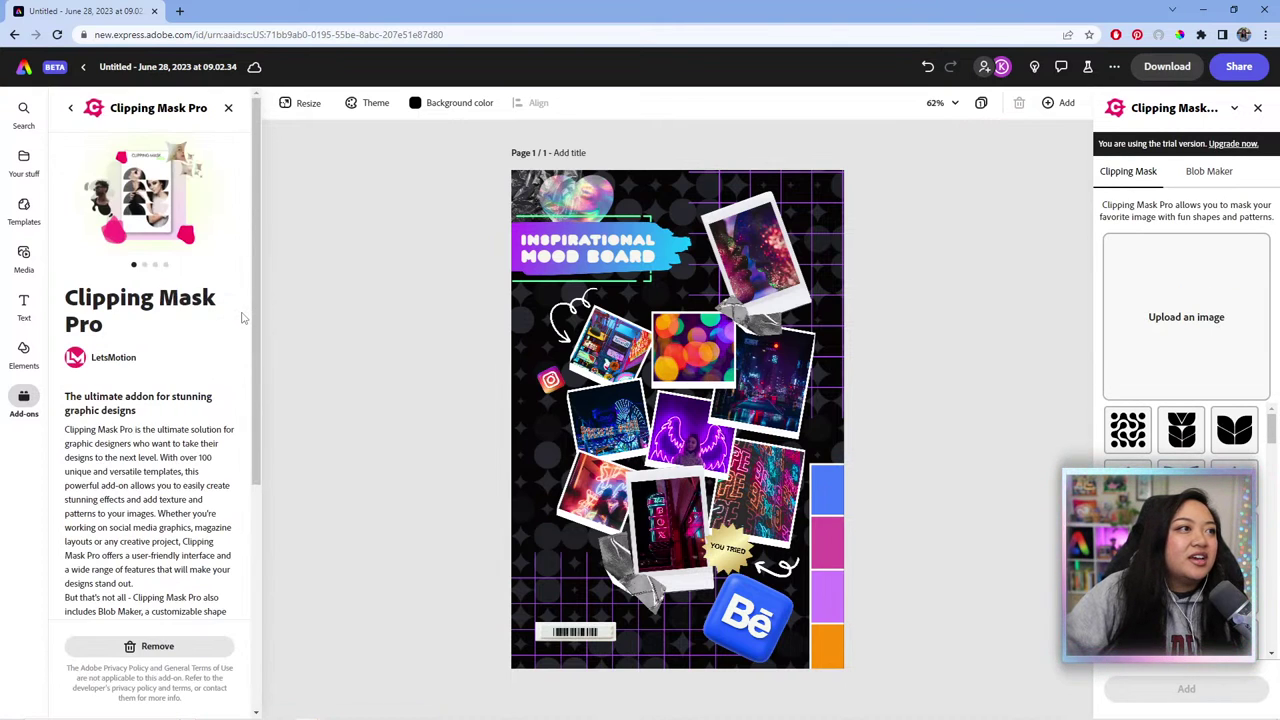
scroll(180, 365, "down", 2)
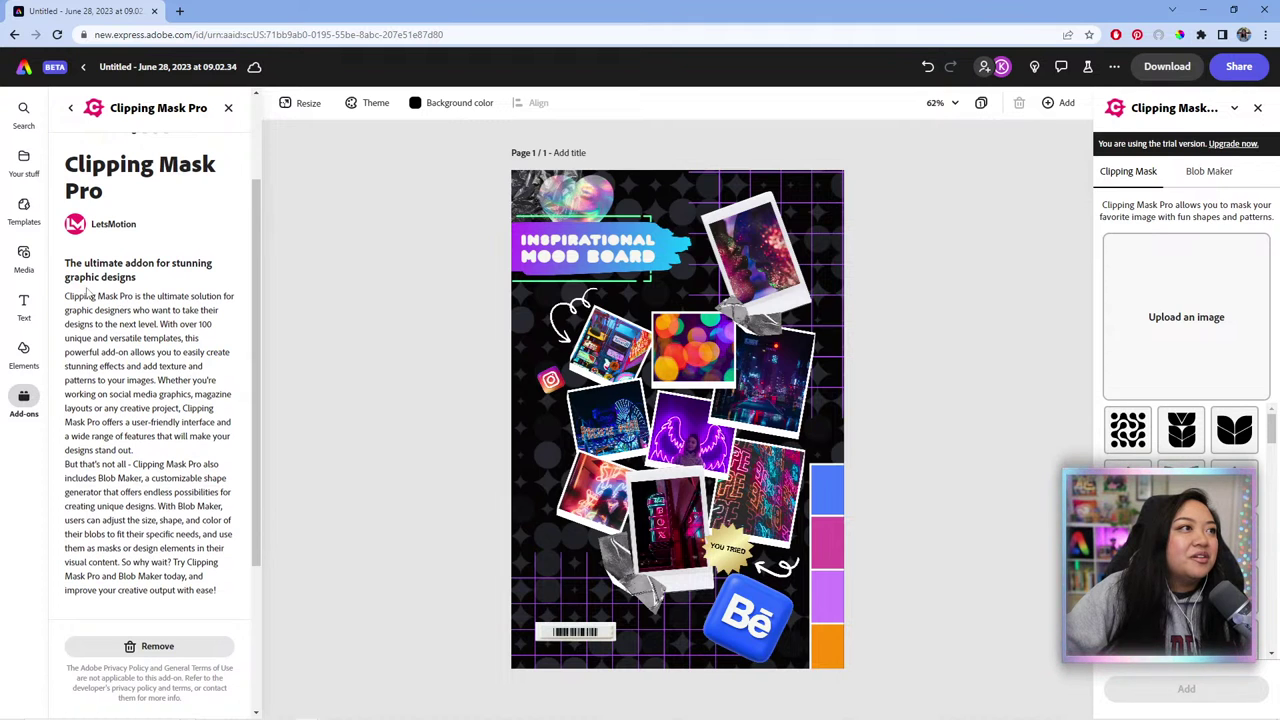
scroll(143, 365, "up", 3)
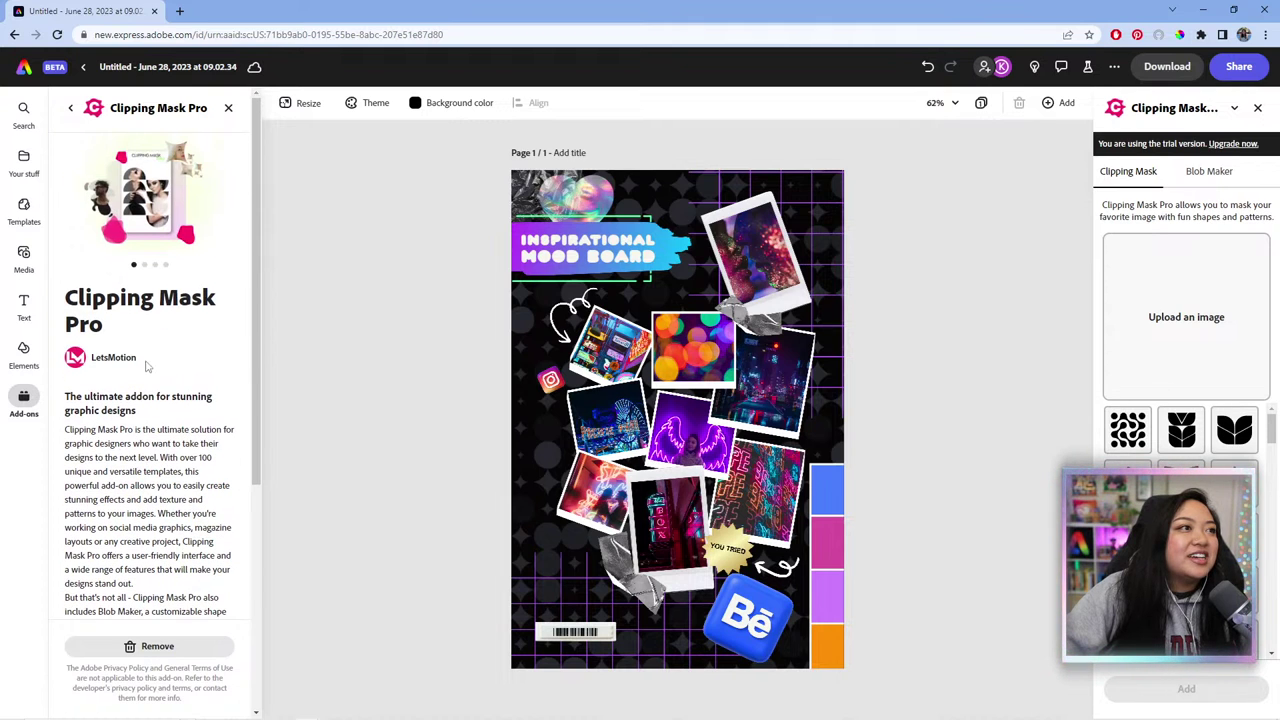
left_click(70, 108)
mouse_move(234, 294)
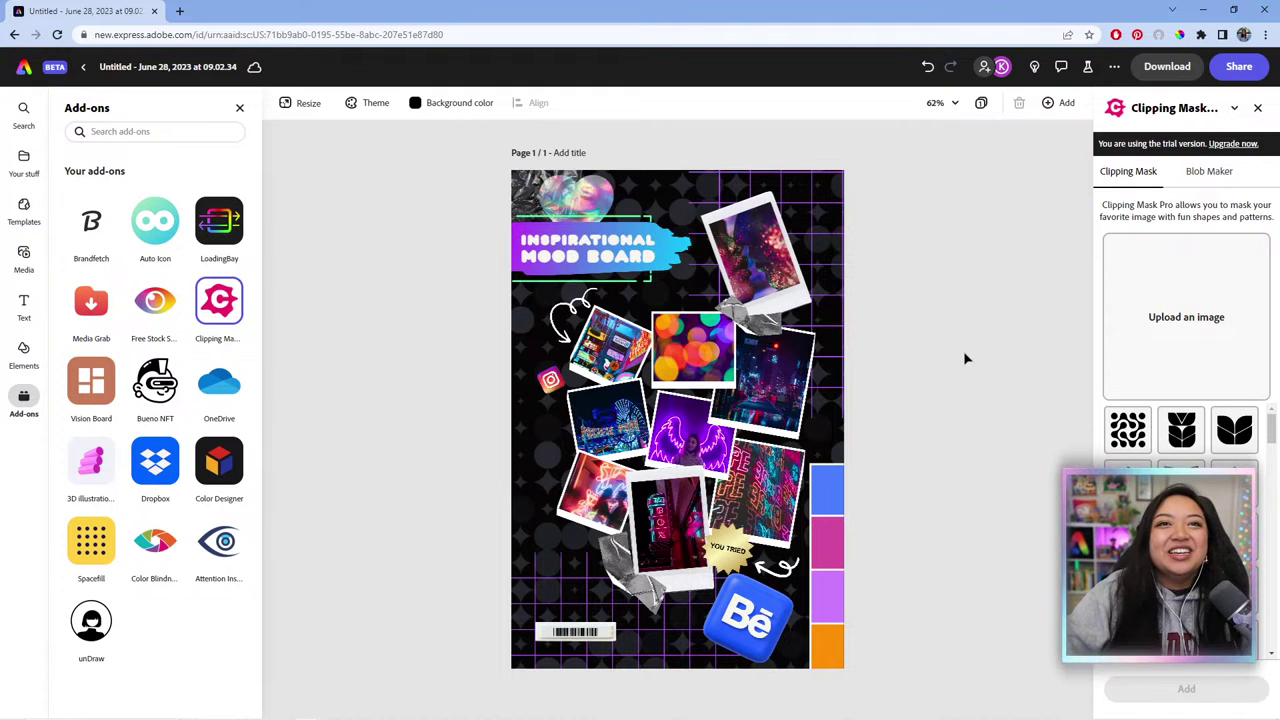
Step: Look through the mask shapes and upload the teal and red city crossing photo from the Adobe Live folder for masking
scroll(1230, 470, "down", 2)
scroll(1232, 440, "down", 3)
scroll(1182, 430, "up", 5)
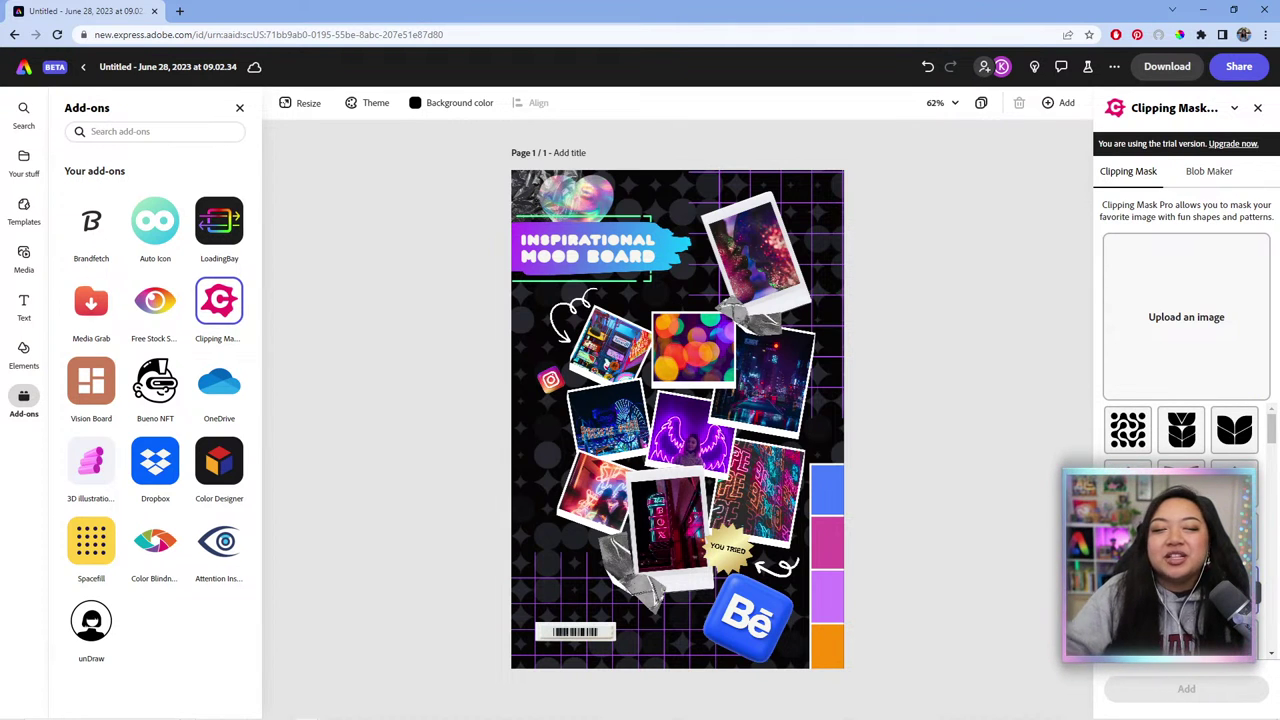
left_click(1244, 366)
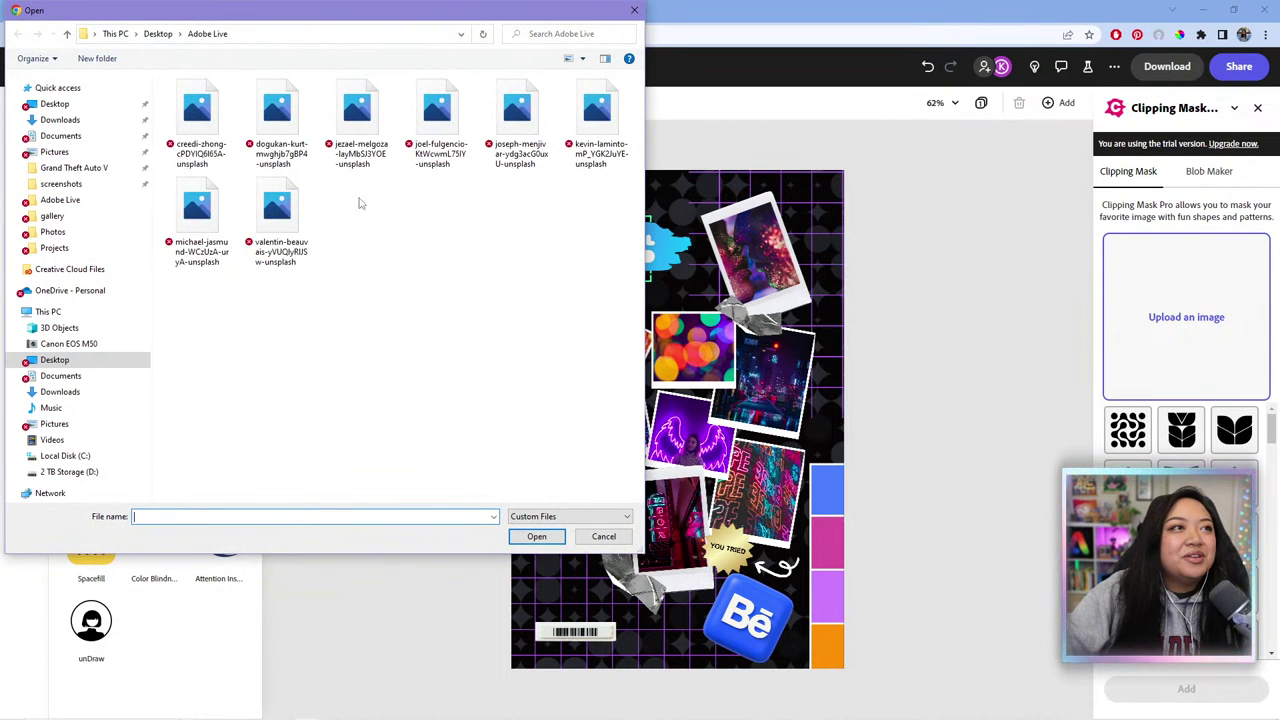
double_click(366, 126)
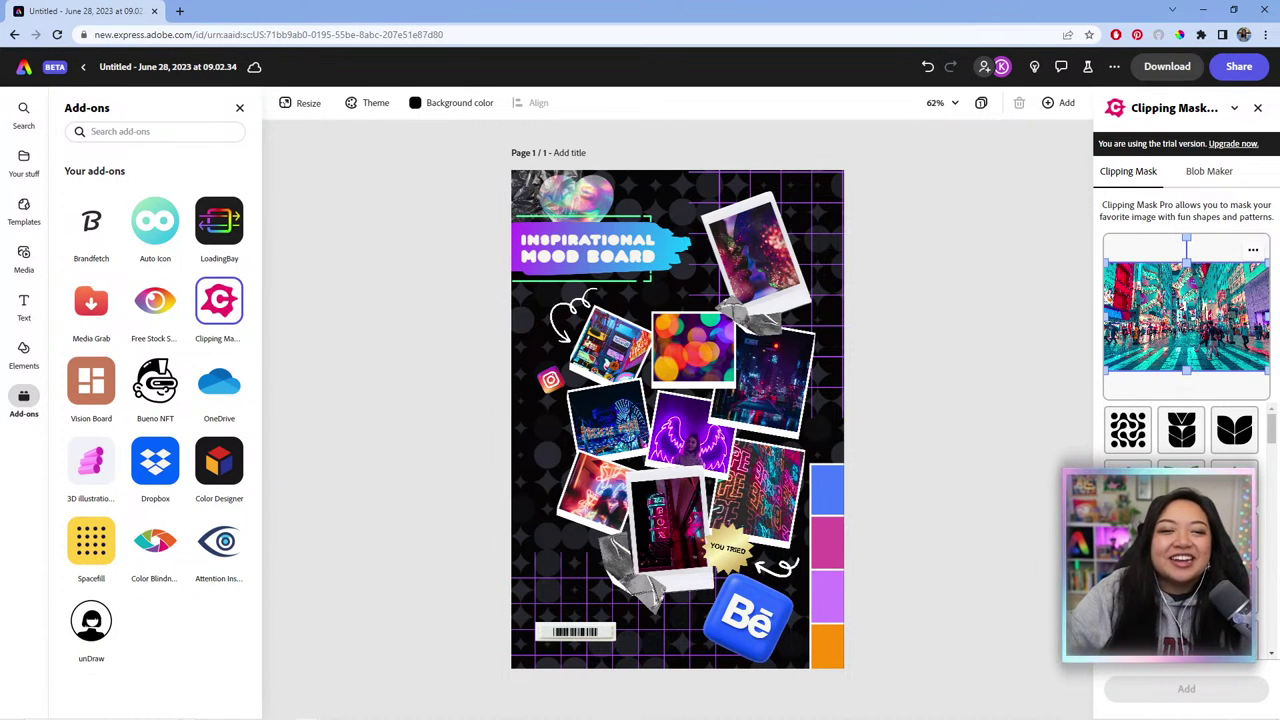
Step: Preview the city crossing photo in various mask shapes, including connected dots, leaf shapes and wavy stripes, and dismiss the upgrade offer
left_click(1138, 442)
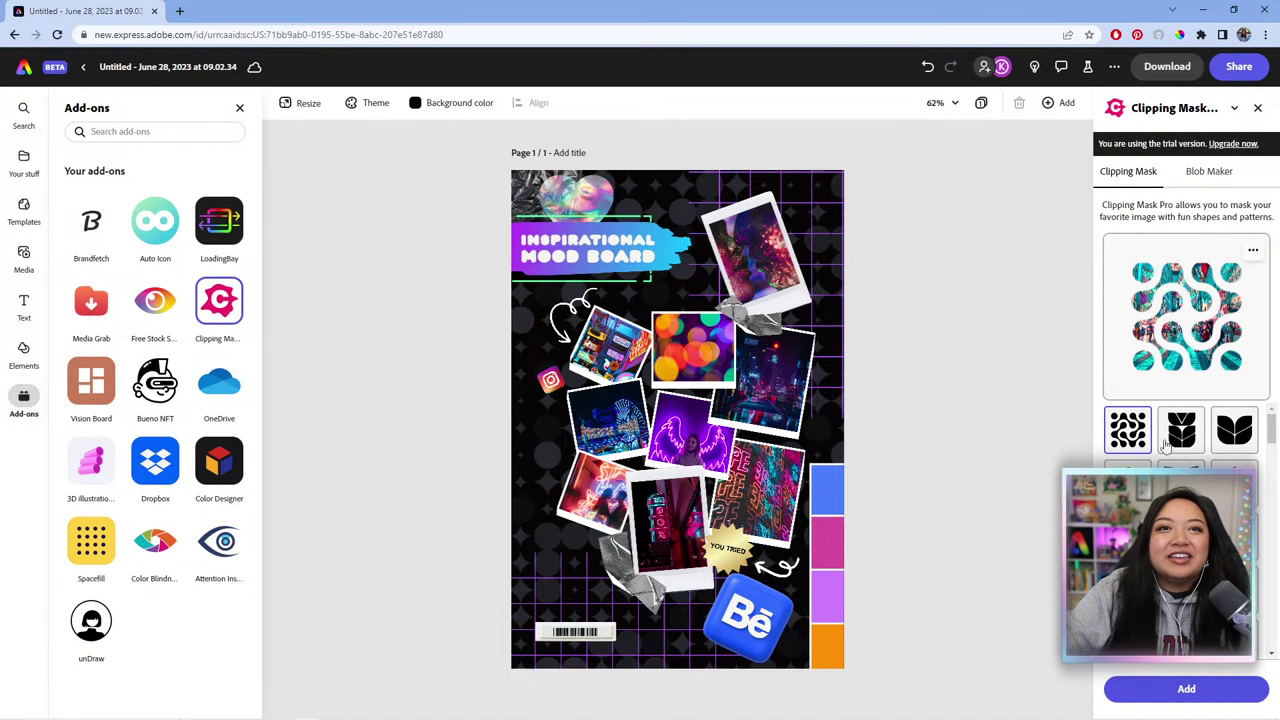
left_click(1181, 430)
left_click(1234, 430)
left_click(1128, 482)
left_click(1181, 482)
left_click(1234, 482)
left_click(1128, 535)
scroll(1186, 430, "down", 2)
scroll(1186, 430, "up", 2)
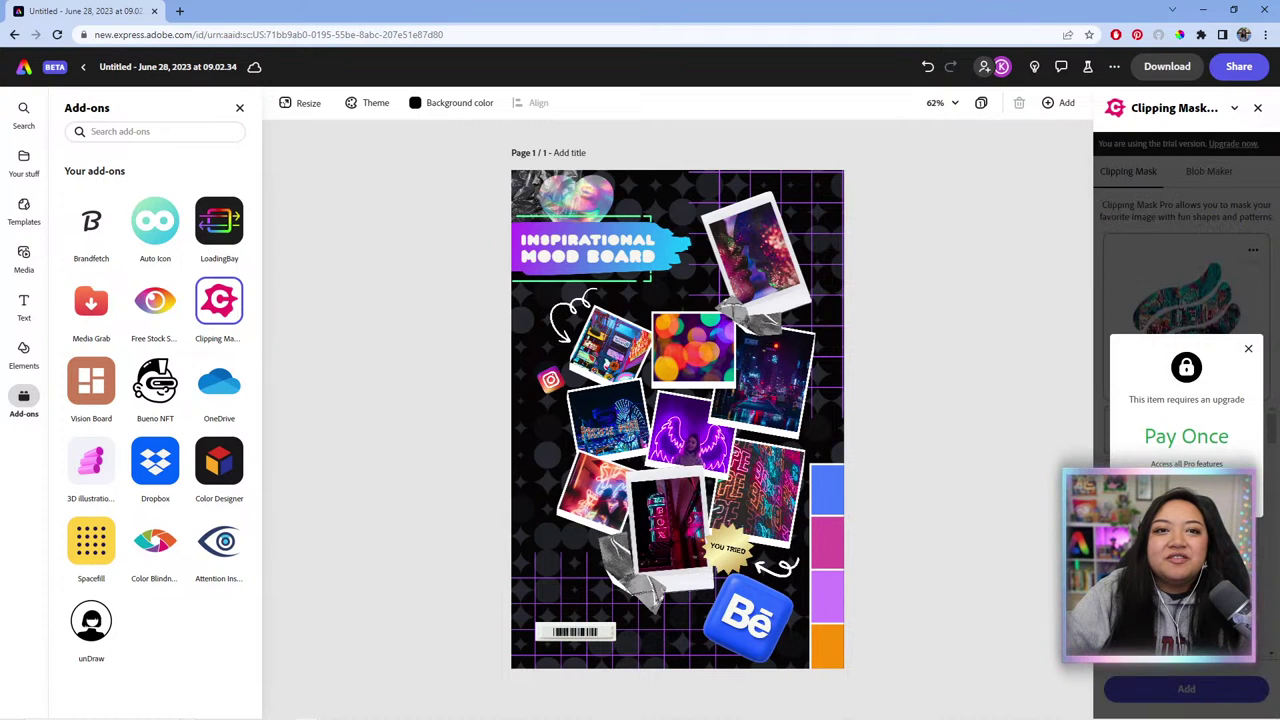
left_click(1248, 349)
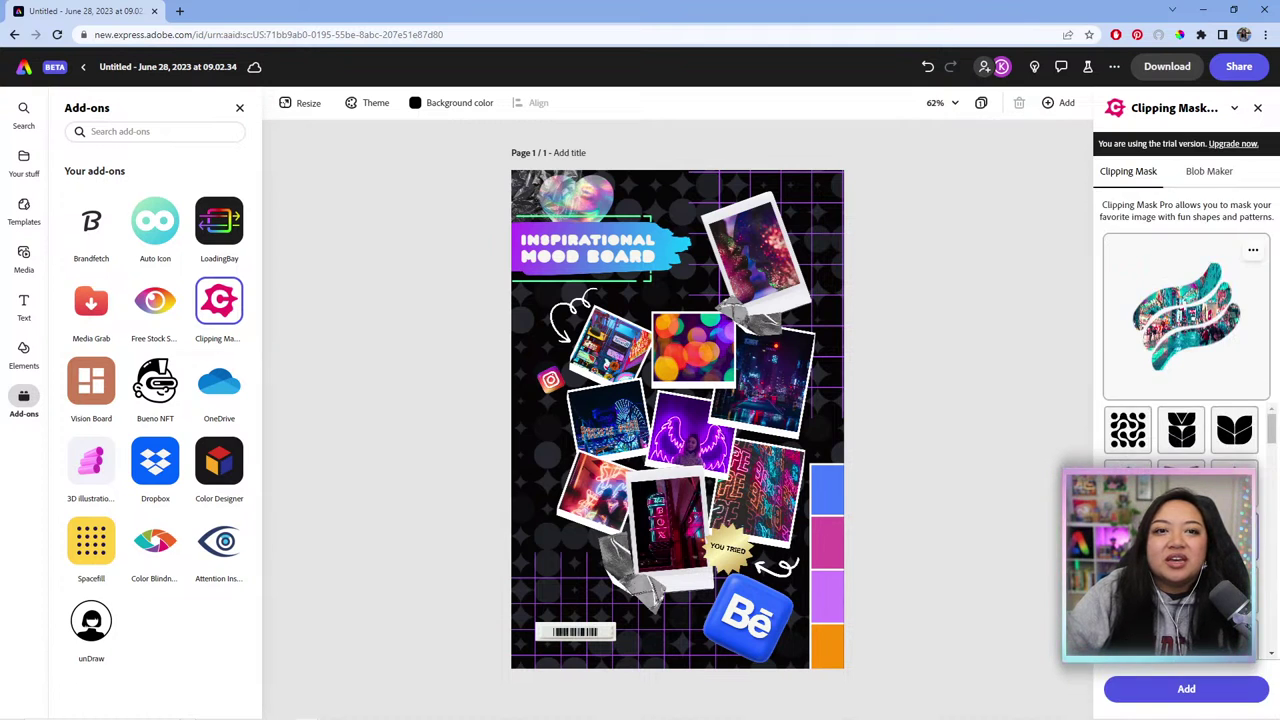
Step: Browse the rest of the mask shapes, try one of the locked Pro shapes, and dismiss the upgrade offer
scroll(1186, 435, "down", 3)
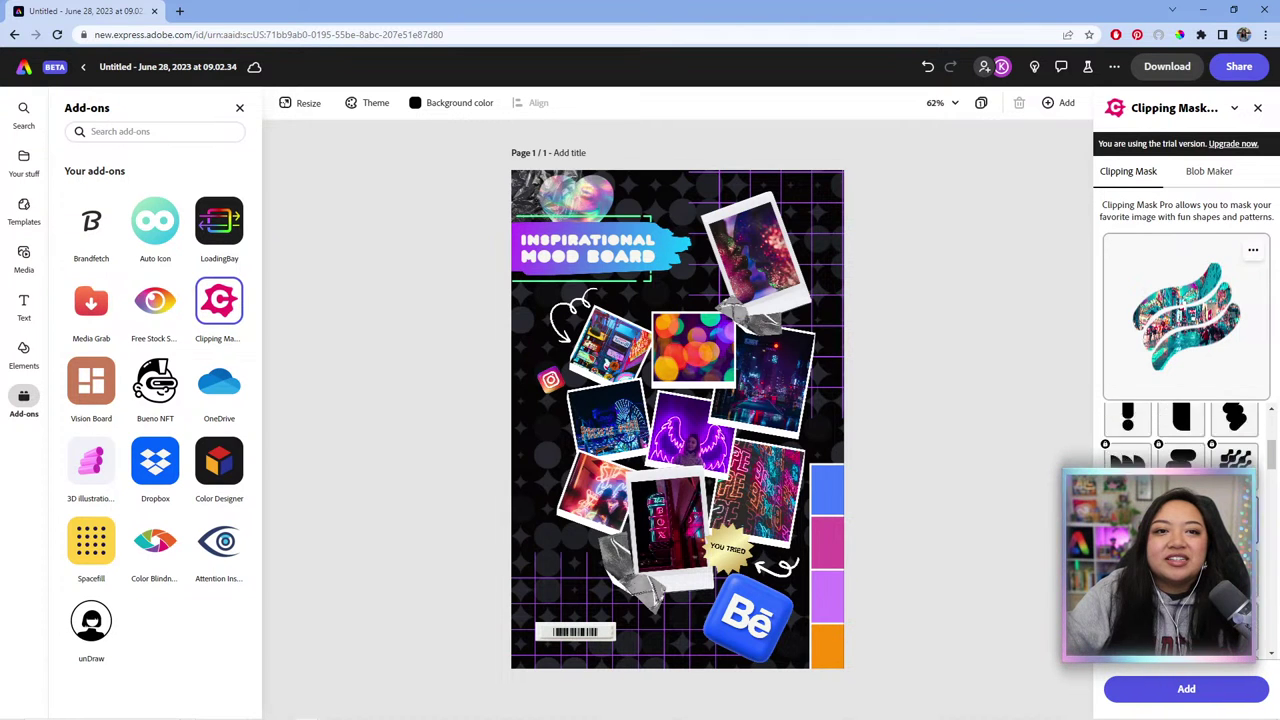
left_click(1184, 448)
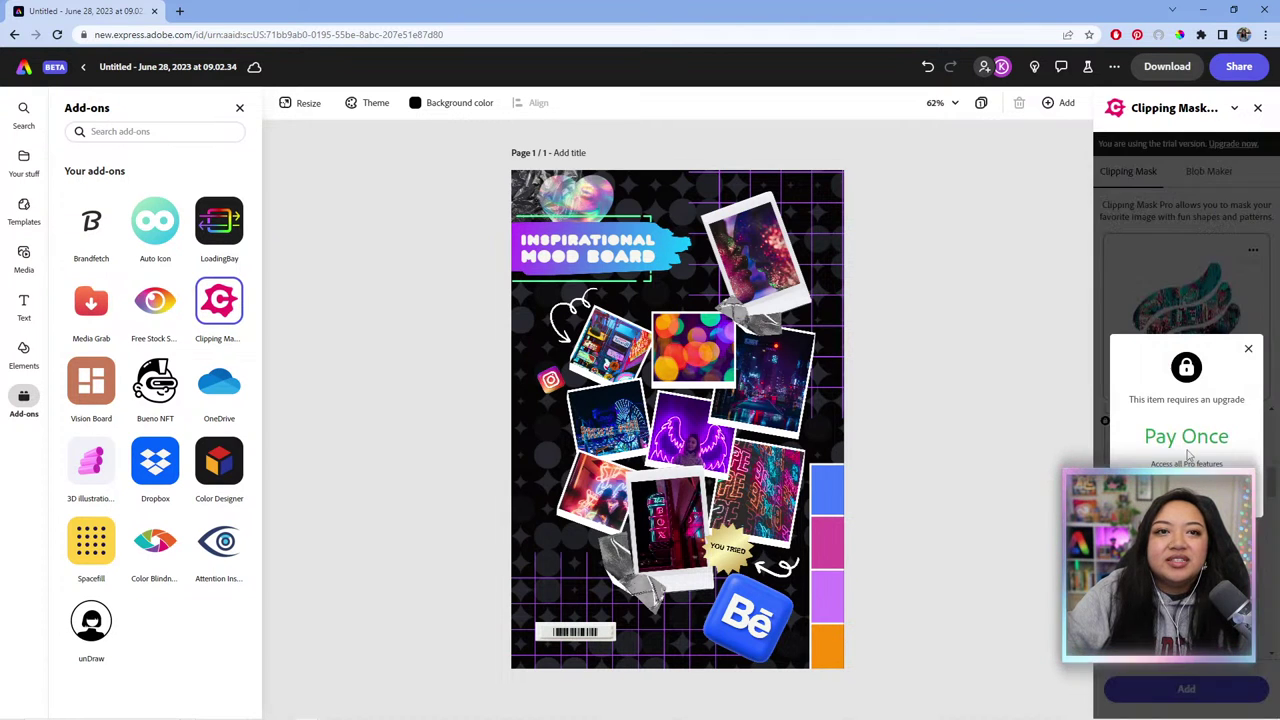
left_click(1248, 349)
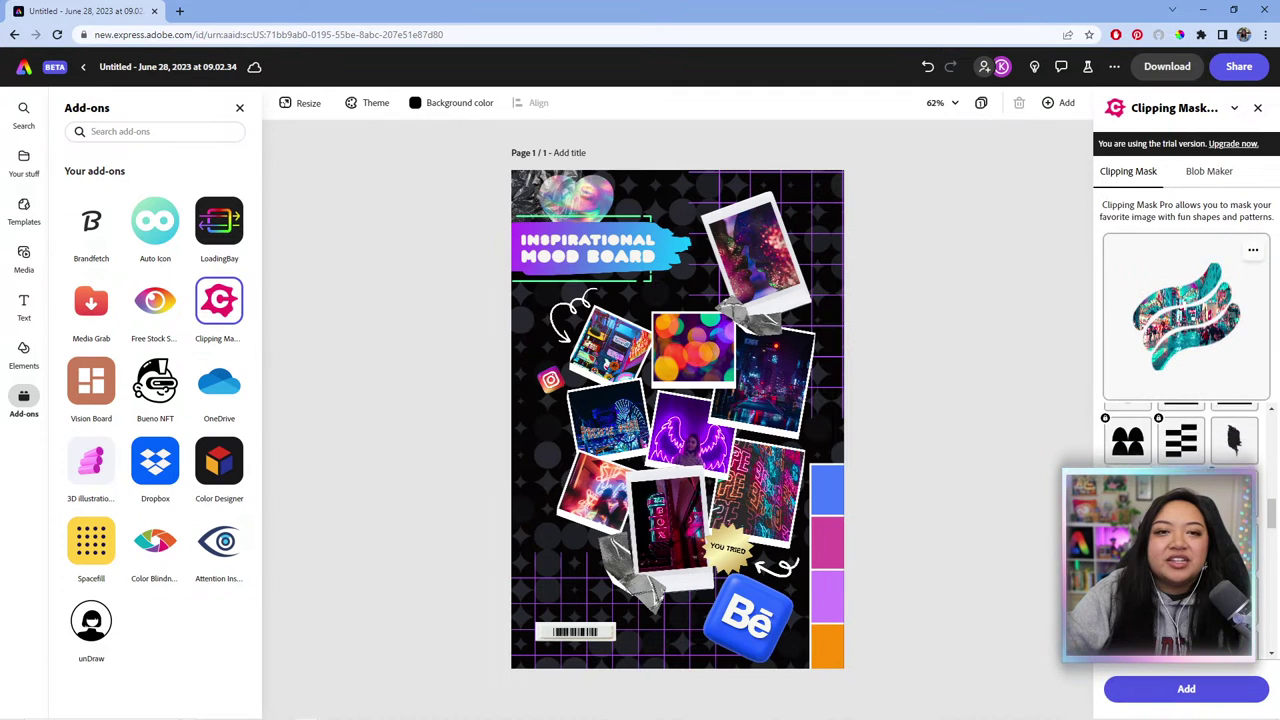
scroll(1180, 435, "down", 2)
scroll(1180, 430, "up", 5)
scroll(1180, 430, "up", 1)
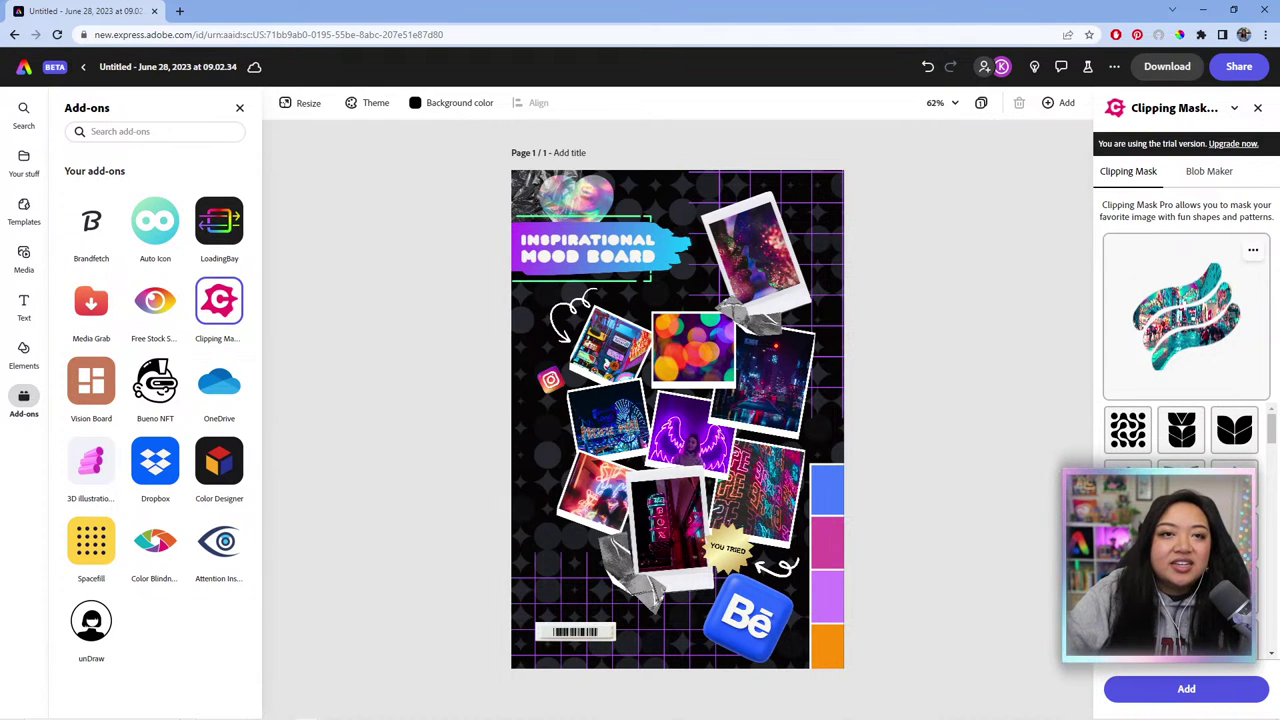
Step: Add the city crossing photo to the page with the connected-dots mask and shrink it above the barcode in the lower-left corner
left_click(1138, 428)
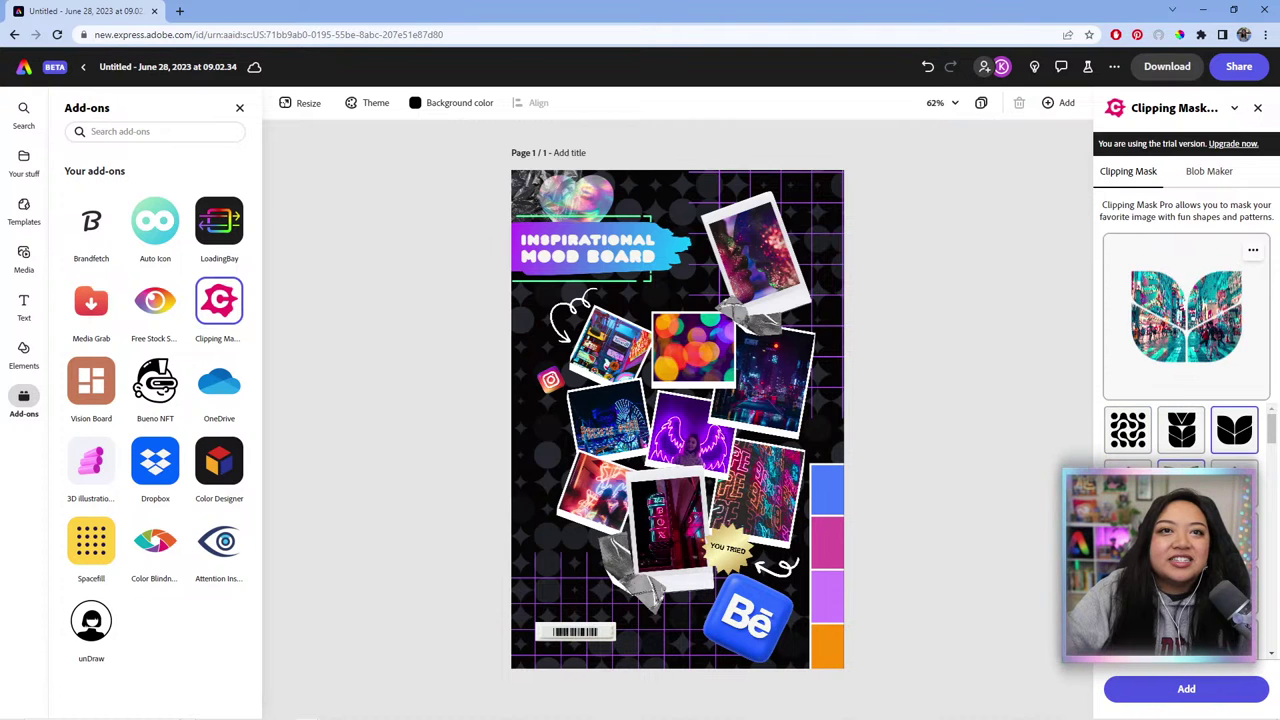
left_click(1127, 440)
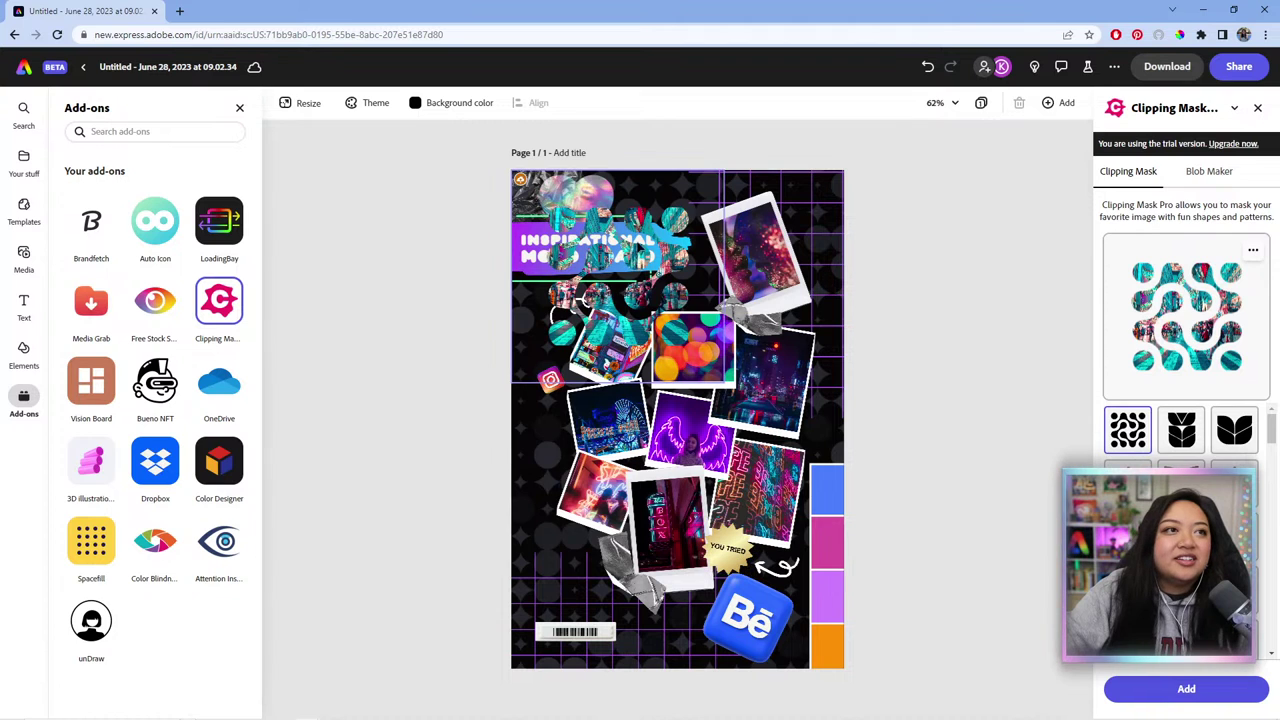
left_click_drag(610, 380, 610, 530)
left_click_drag(714, 424, 616, 522)
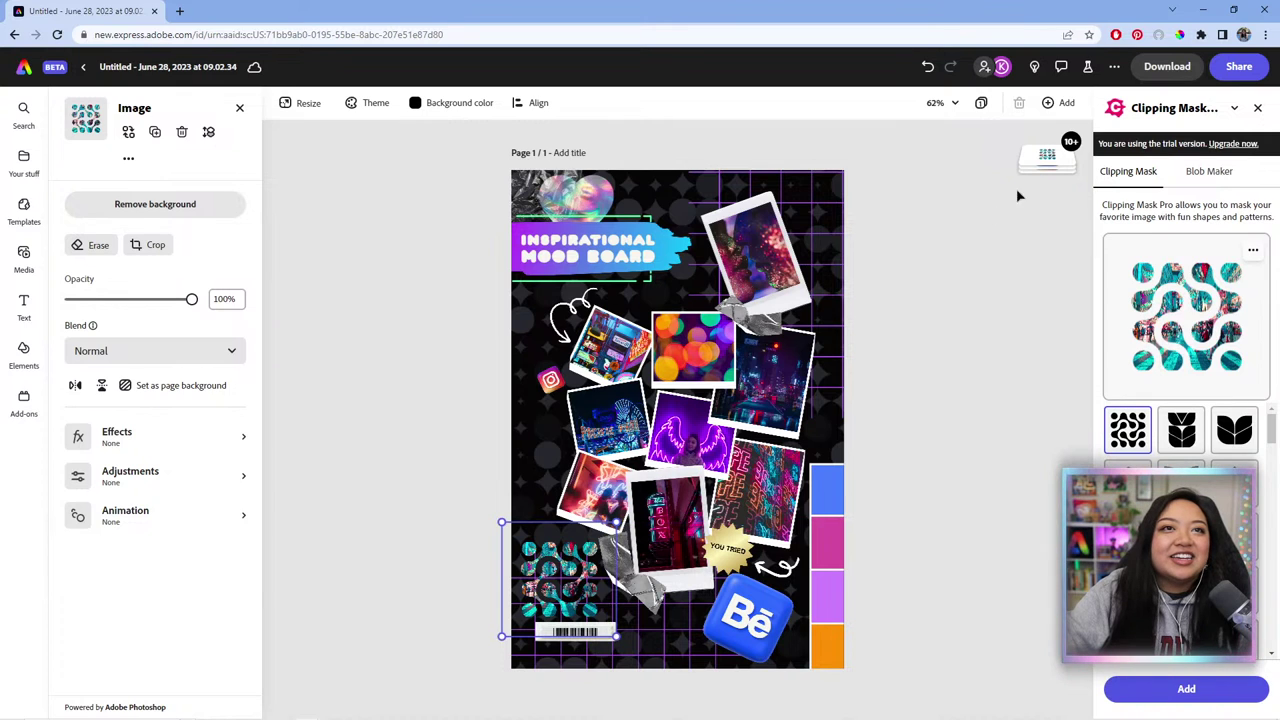
Step: Enlarge the dot-masked city photo slightly and layer it behind the lower photos, just above the barcode
left_click_drag(545, 556, 577, 504)
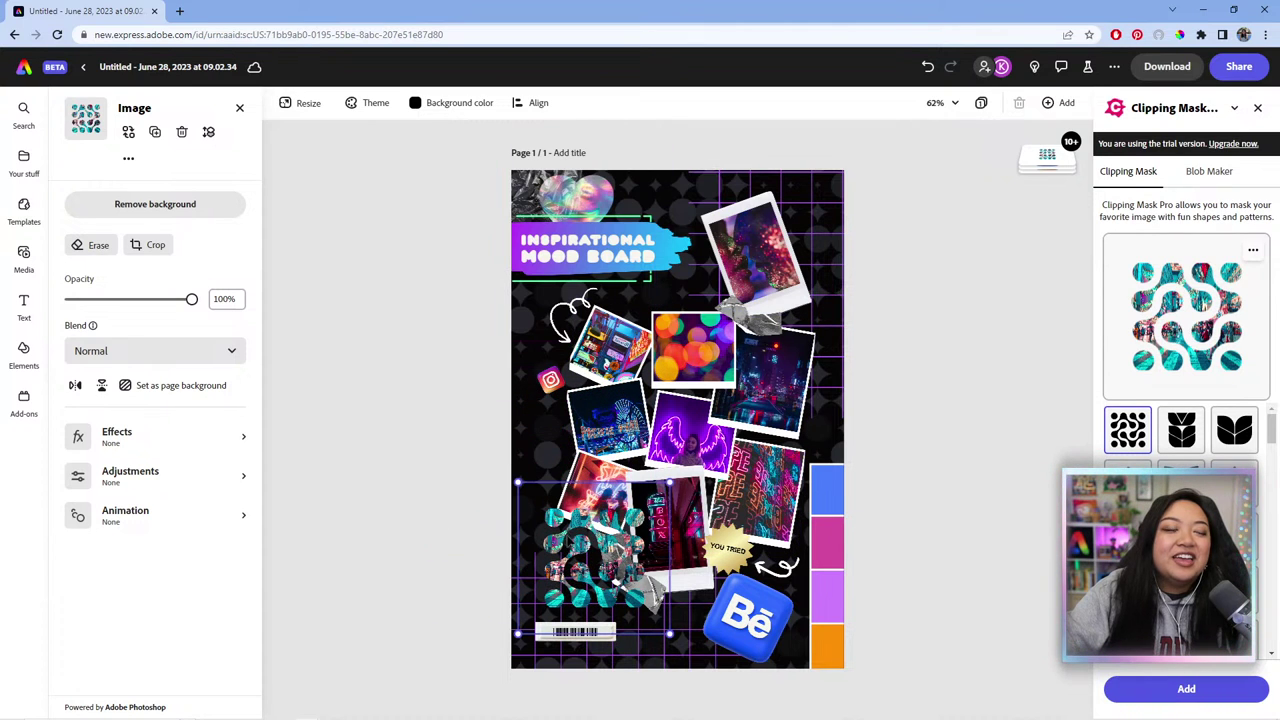
left_click(1046, 157)
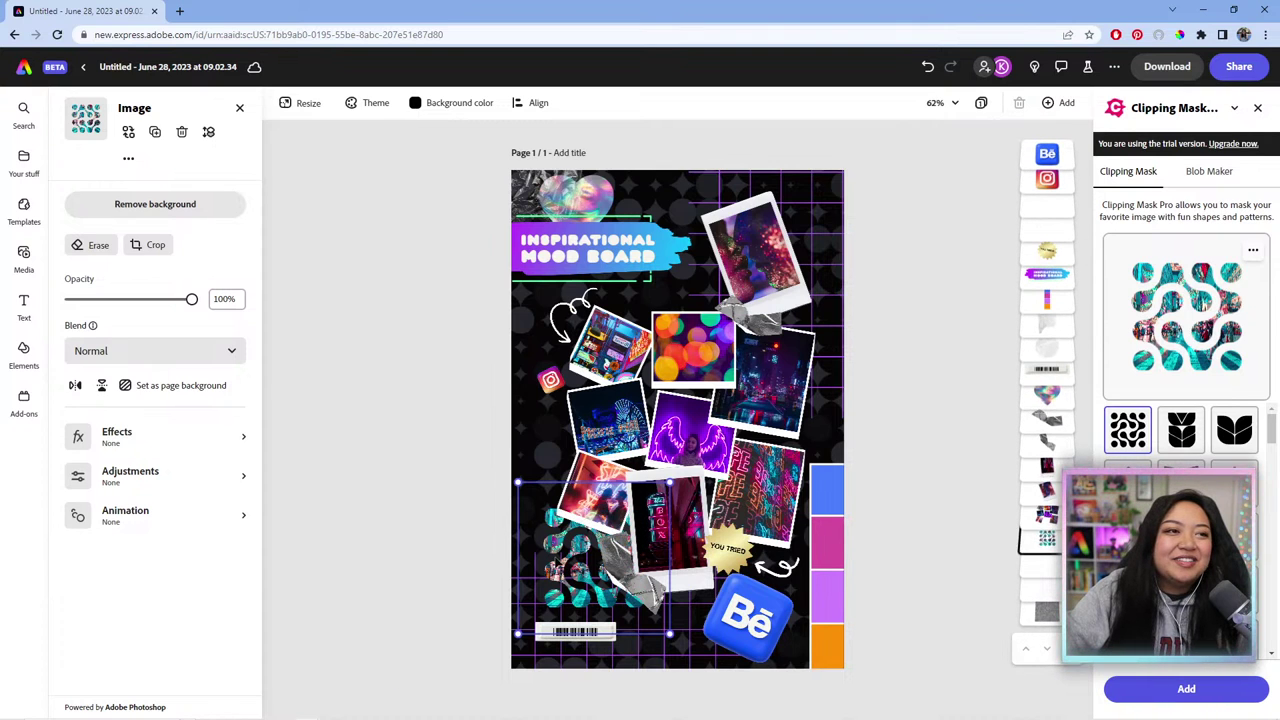
left_click_drag(558, 550, 546, 532)
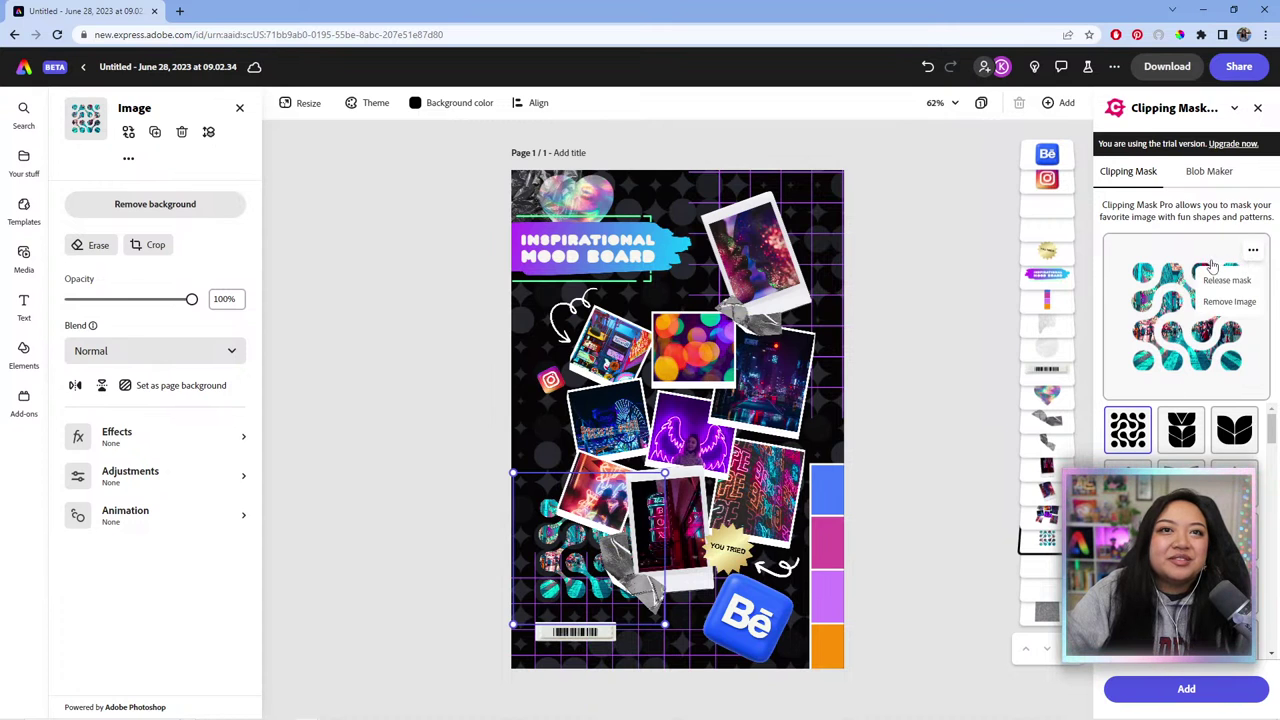
Step: Release the mask, remove the city crossing image from Clipping Mask Pro, and upload the colorful neon lettering photo instead
left_click(1212, 283)
left_click(1252, 250)
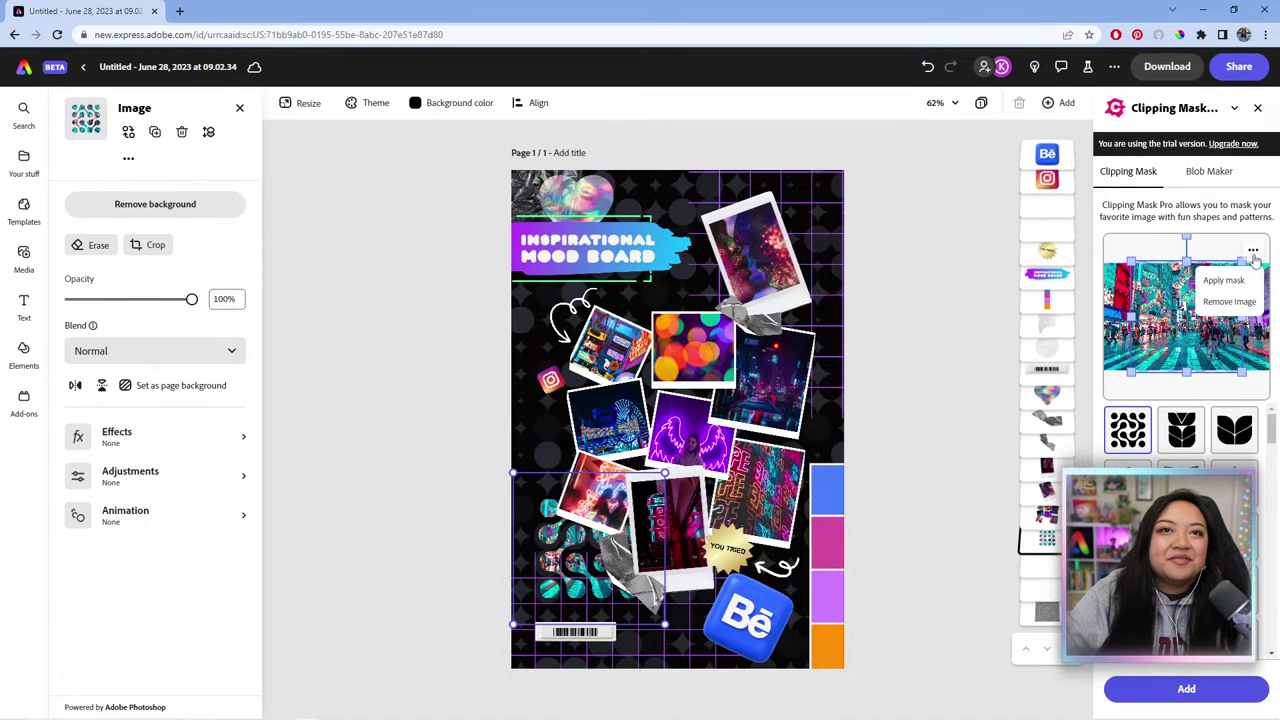
left_click(1222, 300)
left_click(1212, 308)
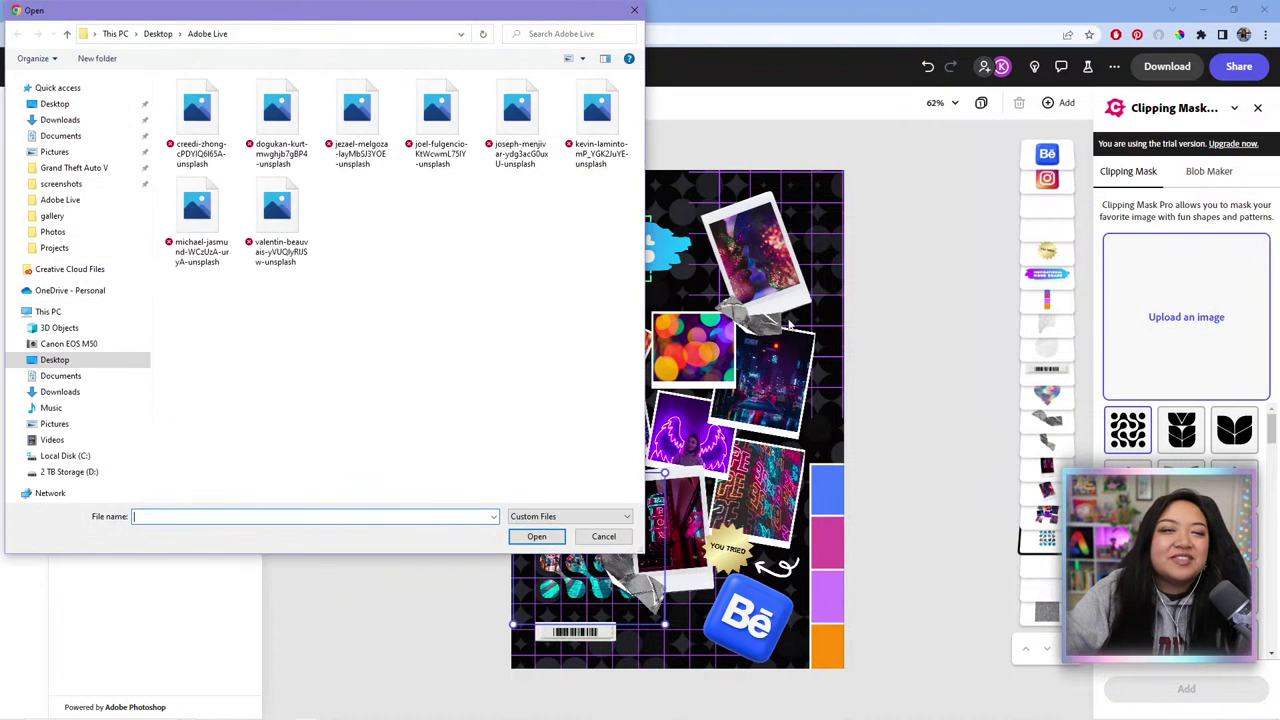
left_click(590, 125)
double_click(590, 125)
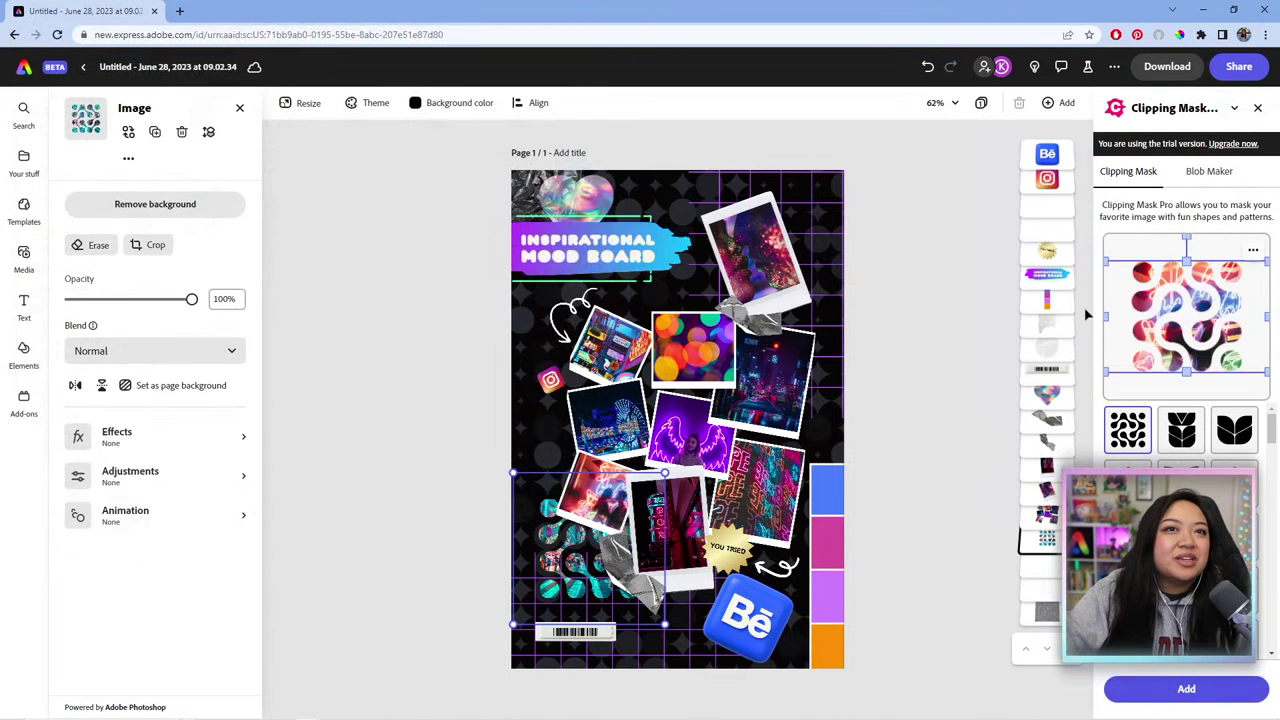
Step: Add the dot-masked neon lettering photo to the page, shrink it, and place it slightly tilted between the title and the top-right polaroid
left_click(1200, 690)
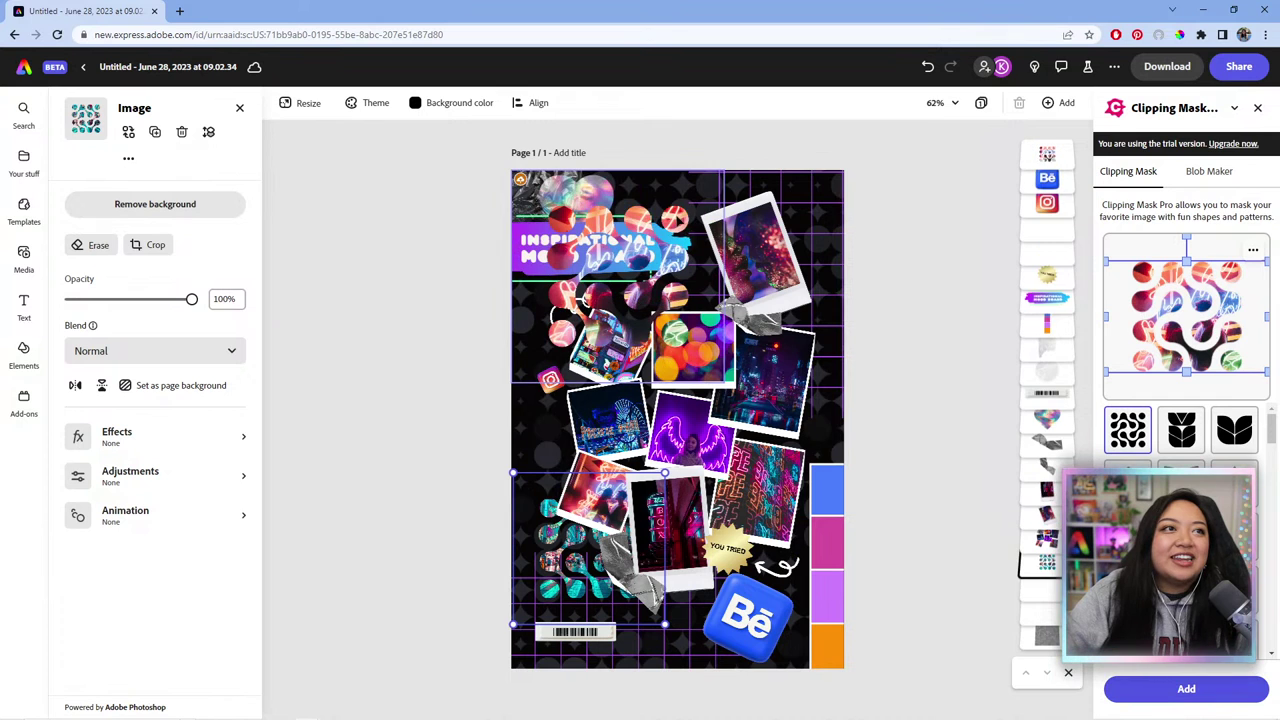
left_click_drag(735, 176, 605, 288)
left_click_drag(575, 340, 714, 296)
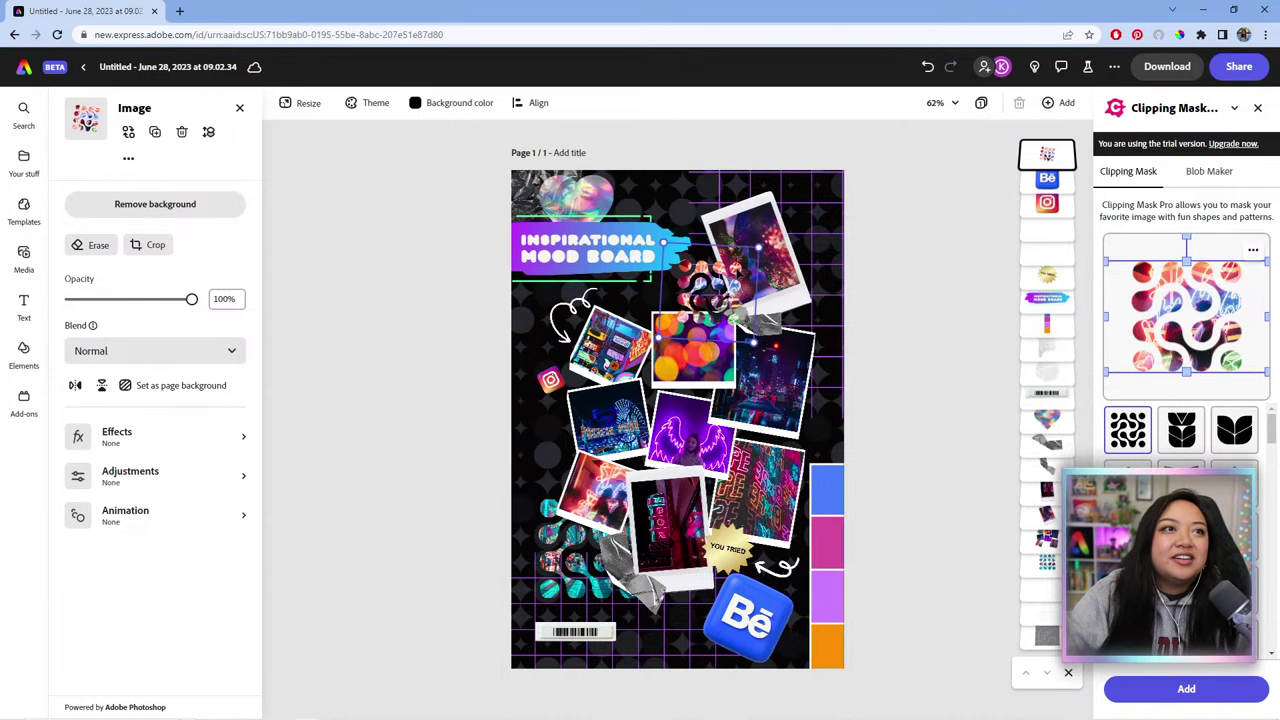
Step: Tilt the dot-masked neon lettering photo further clockwise and layer it behind the top-right polaroid and the neighboring photos
left_click_drag(758, 247, 769, 263)
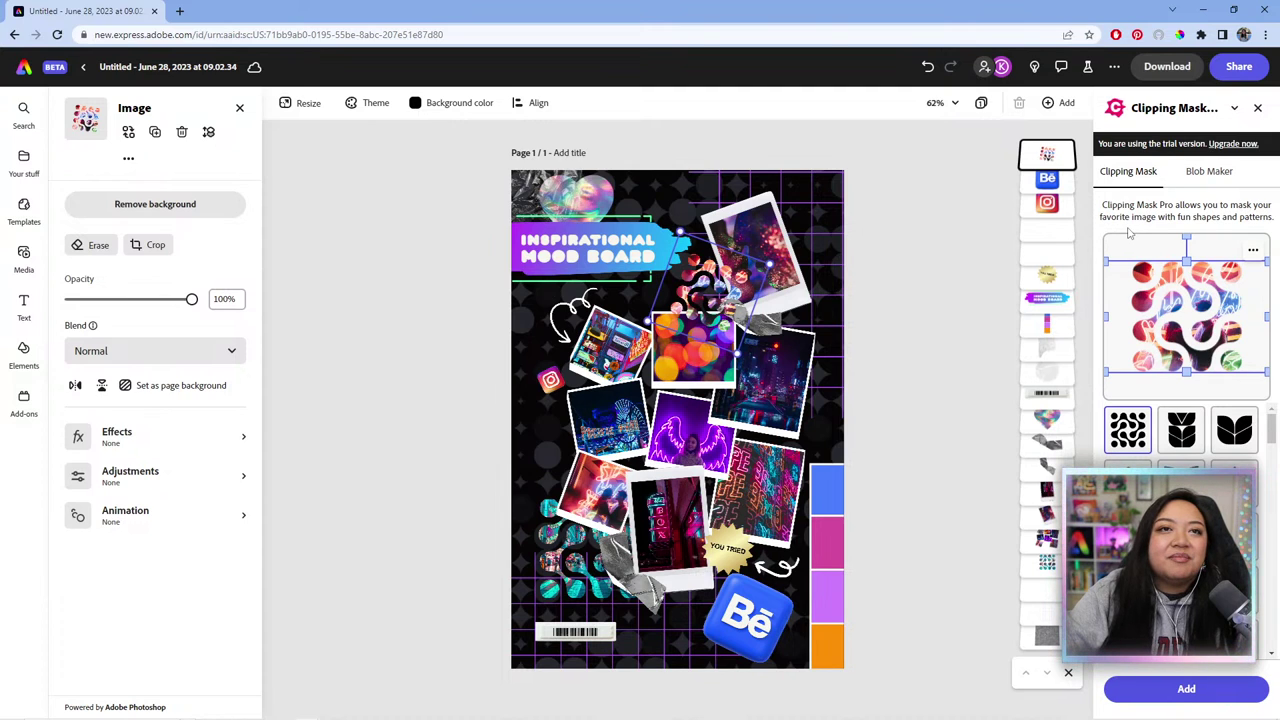
left_click_drag(1047, 153, 1047, 541)
left_click(927, 270)
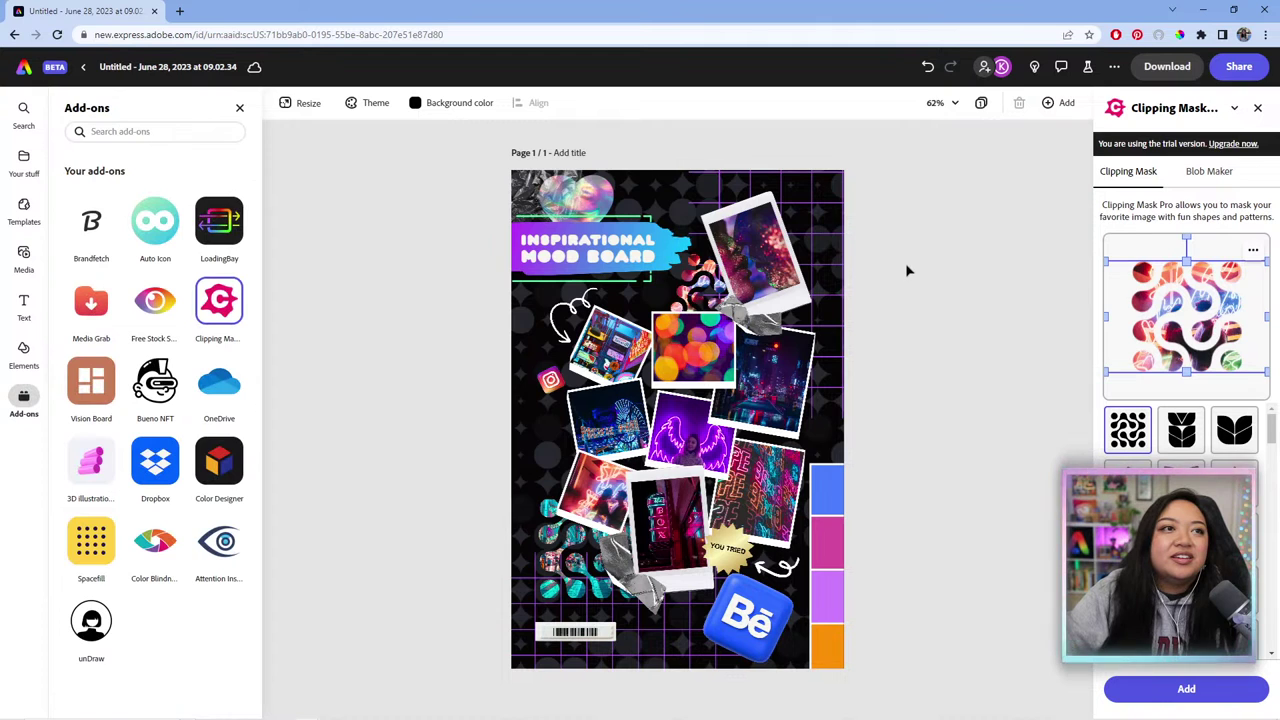
Step: Shrink the holographic heart and place it beside the neon wings photo, tilted about 19°, and shift the crumpled texture above the title upward
left_click_drag(616, 122, 421, 287)
left_click_drag(612, 193, 692, 444)
left_click_drag(689, 432, 752, 460)
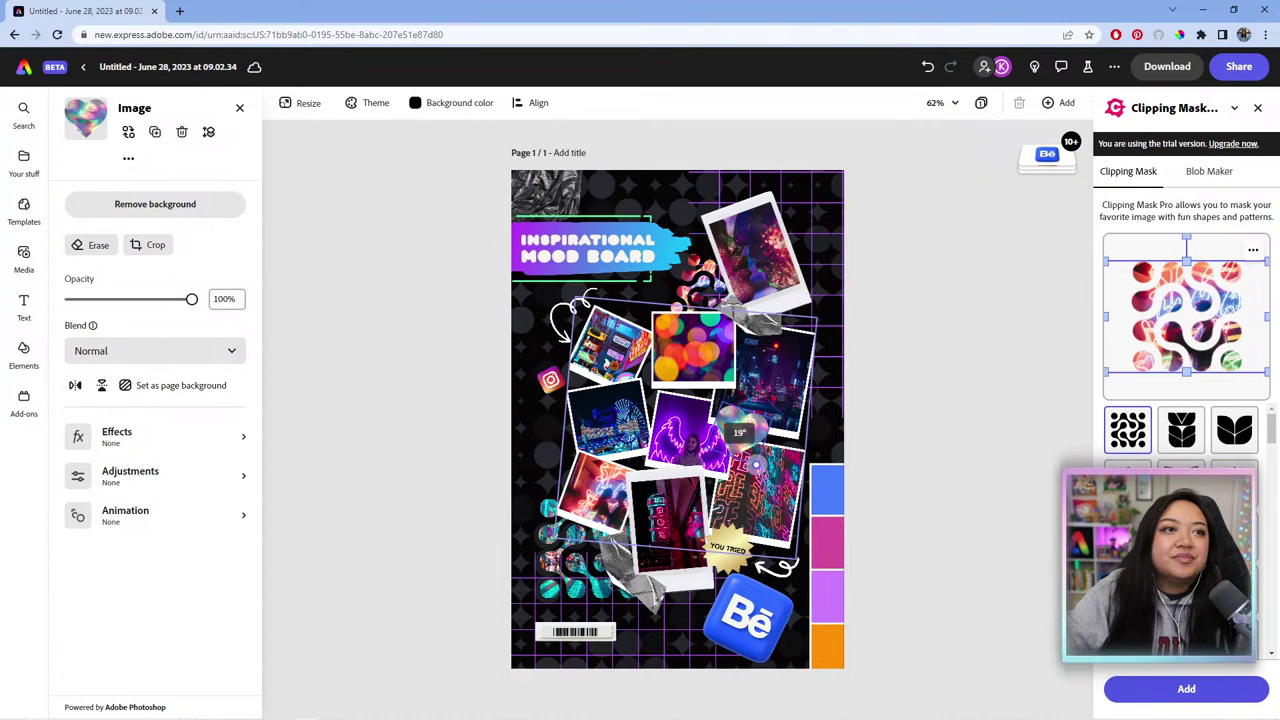
left_click_drag(541, 175, 540, 173)
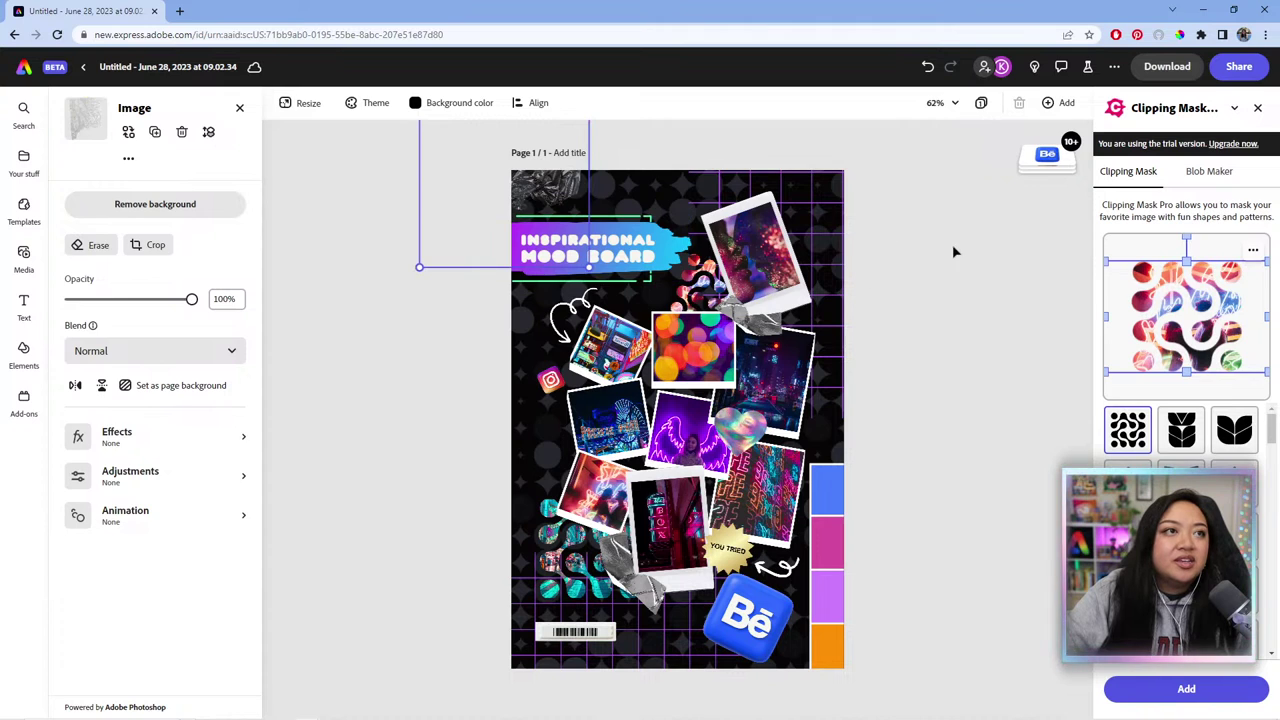
left_click(881, 294)
Step: Enlarge the Inspirational Mood Board title group so it overlaps the top-right polaroid, and move it slightly up and left
left_click(590, 248)
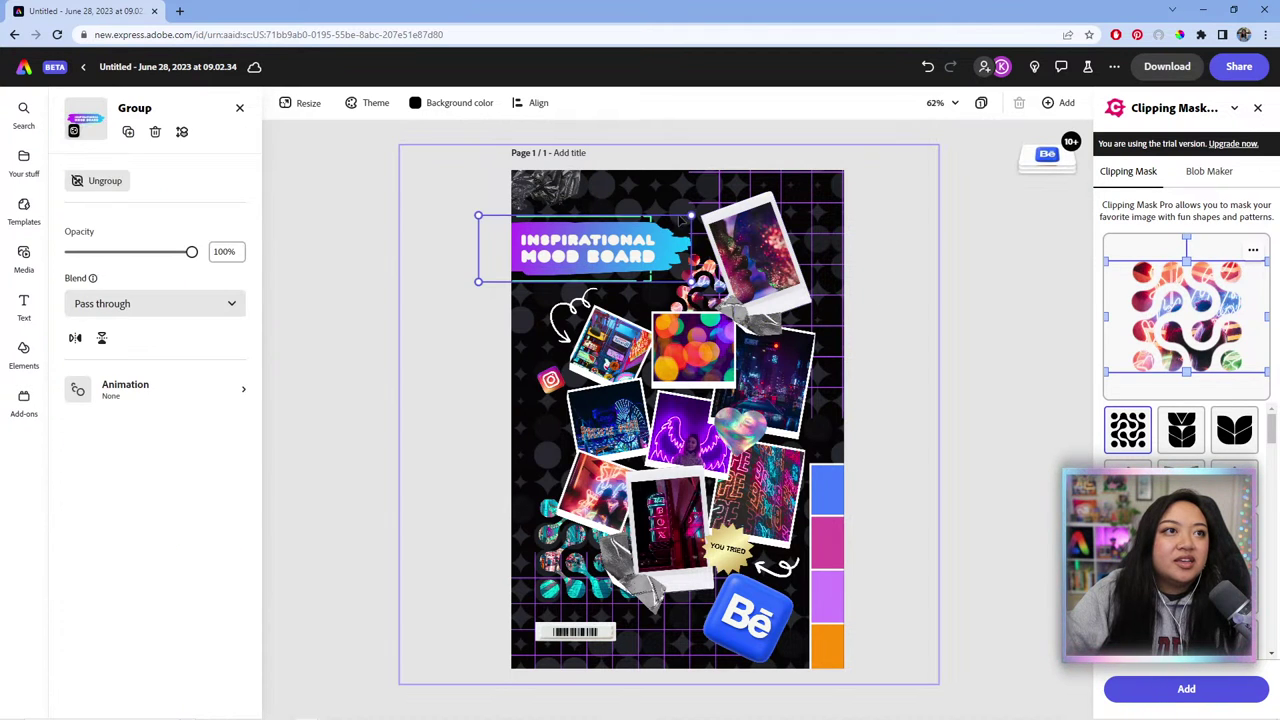
left_click_drag(690, 215, 760, 194)
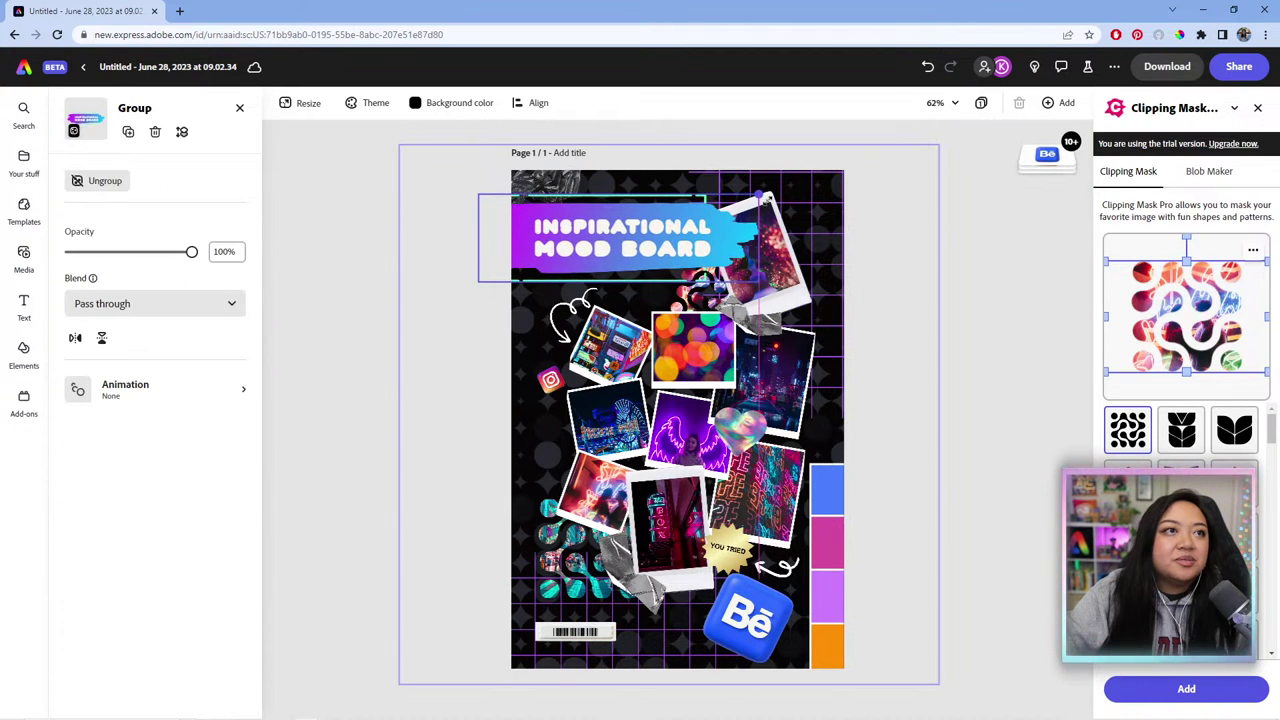
mouse_move(695, 232)
left_mouse_down()
mouse_move(676, 229)
mouse_move(686, 219)
left_mouse_up()
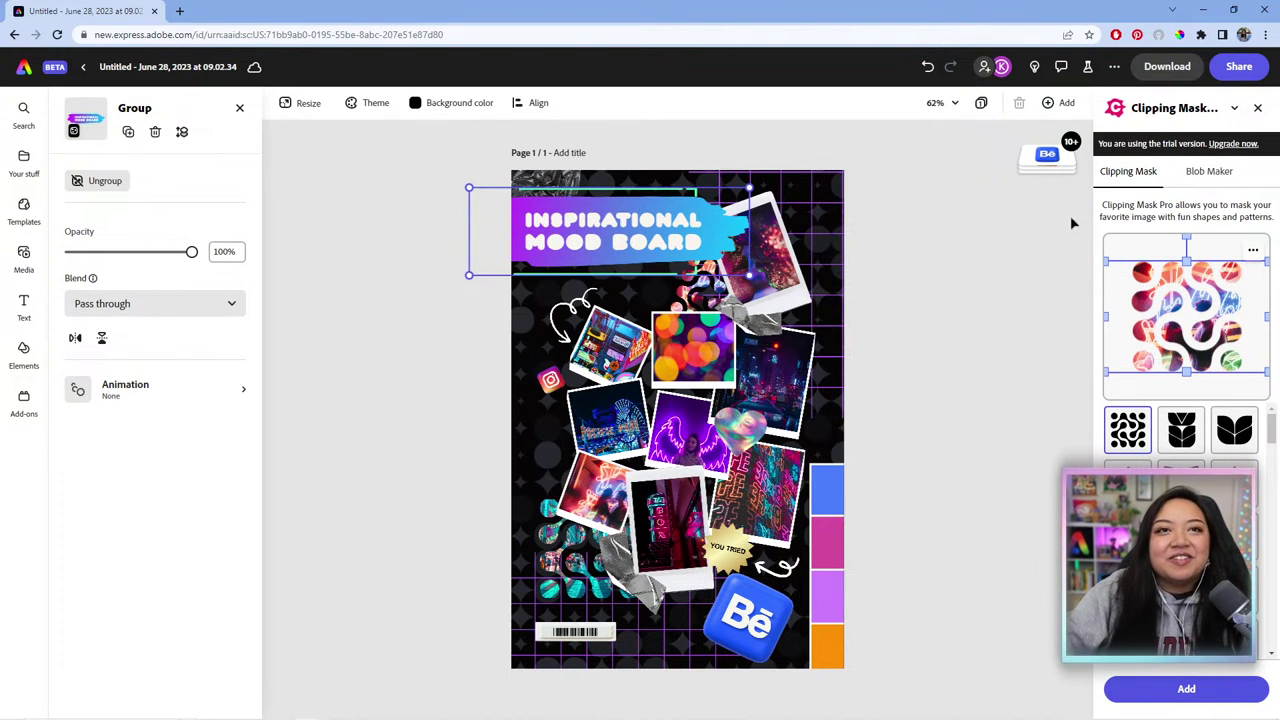
Step: Look at the Blob Maker in Clipping Mask Pro and browse the available clipping mask shapes
left_click(1209, 173)
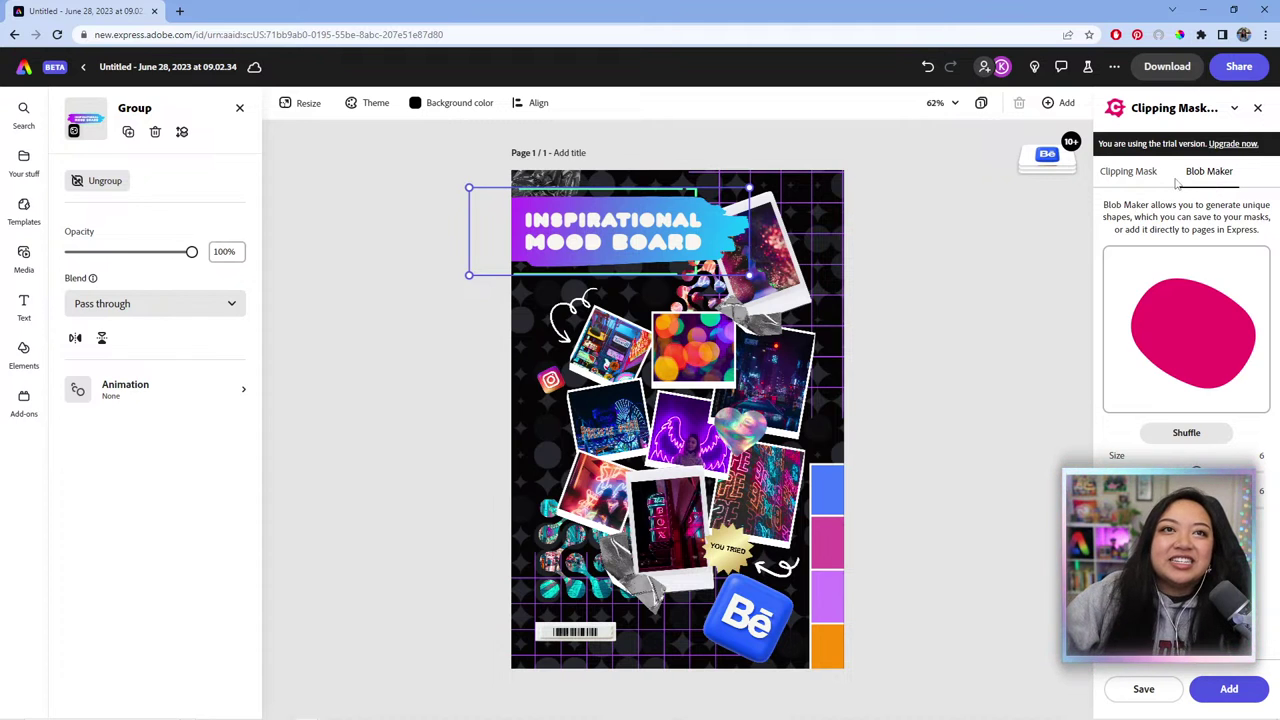
left_click(1128, 172)
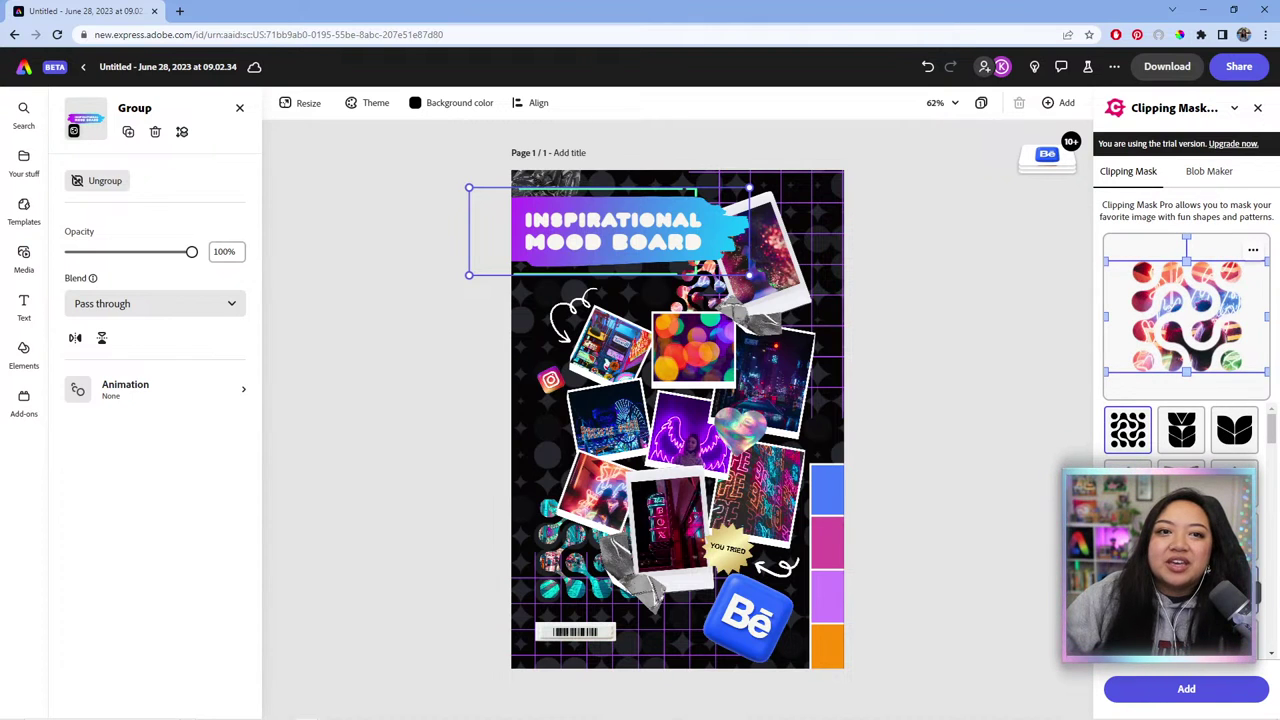
scroll(1186, 440, "down", 10)
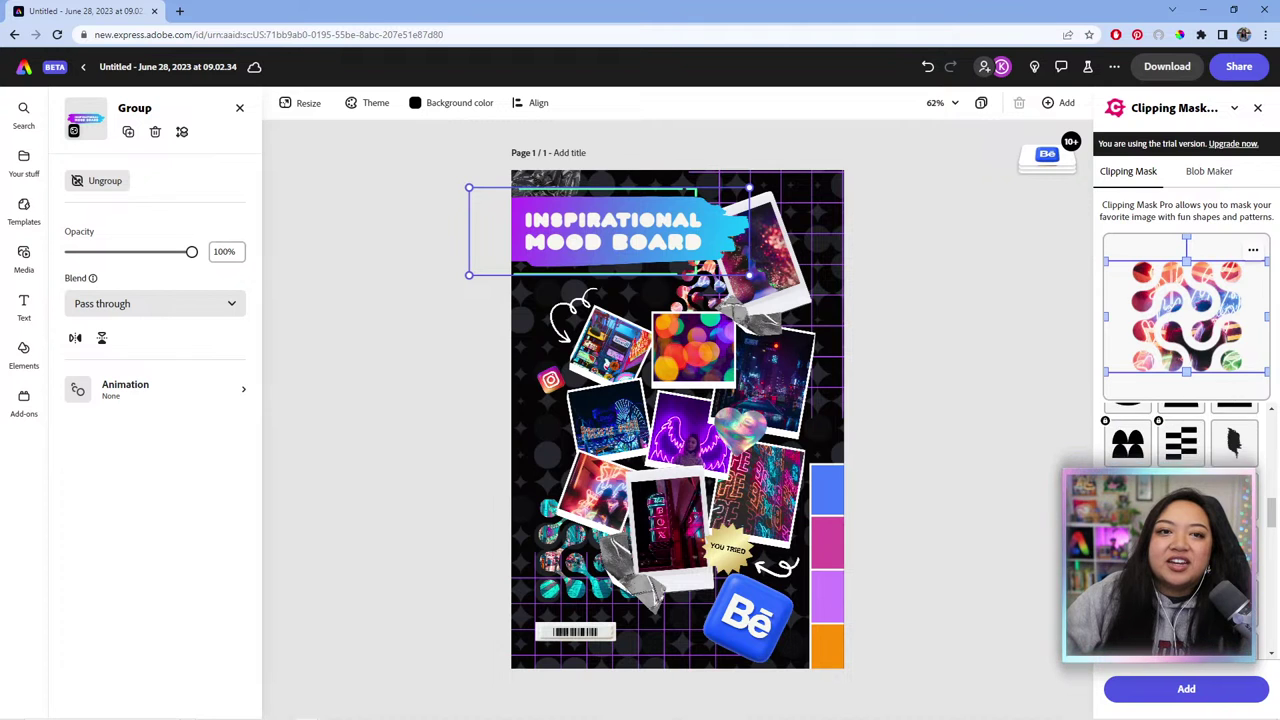
scroll(1186, 430, "down", 5)
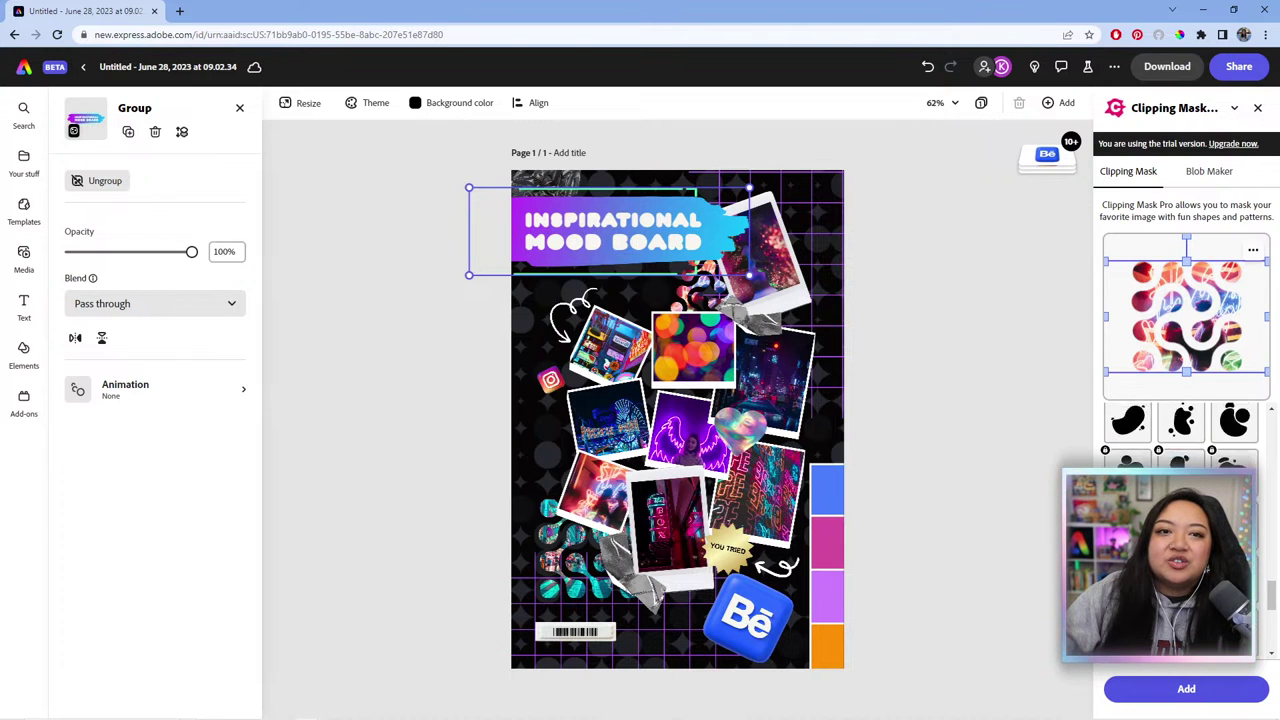
scroll(1186, 430, "up", 10)
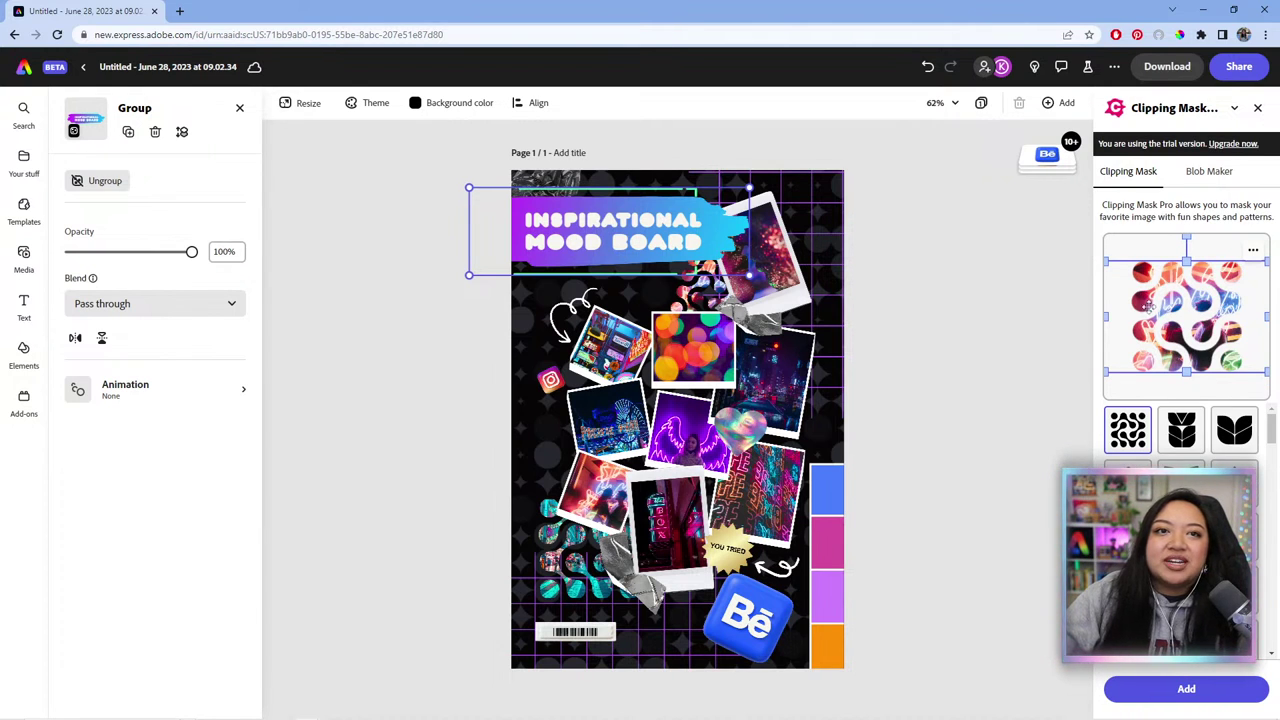
Step: Configure a lime-green blob in Blob Maker with size 5 and the shape setting beneath it at 15
left_click(1205, 172)
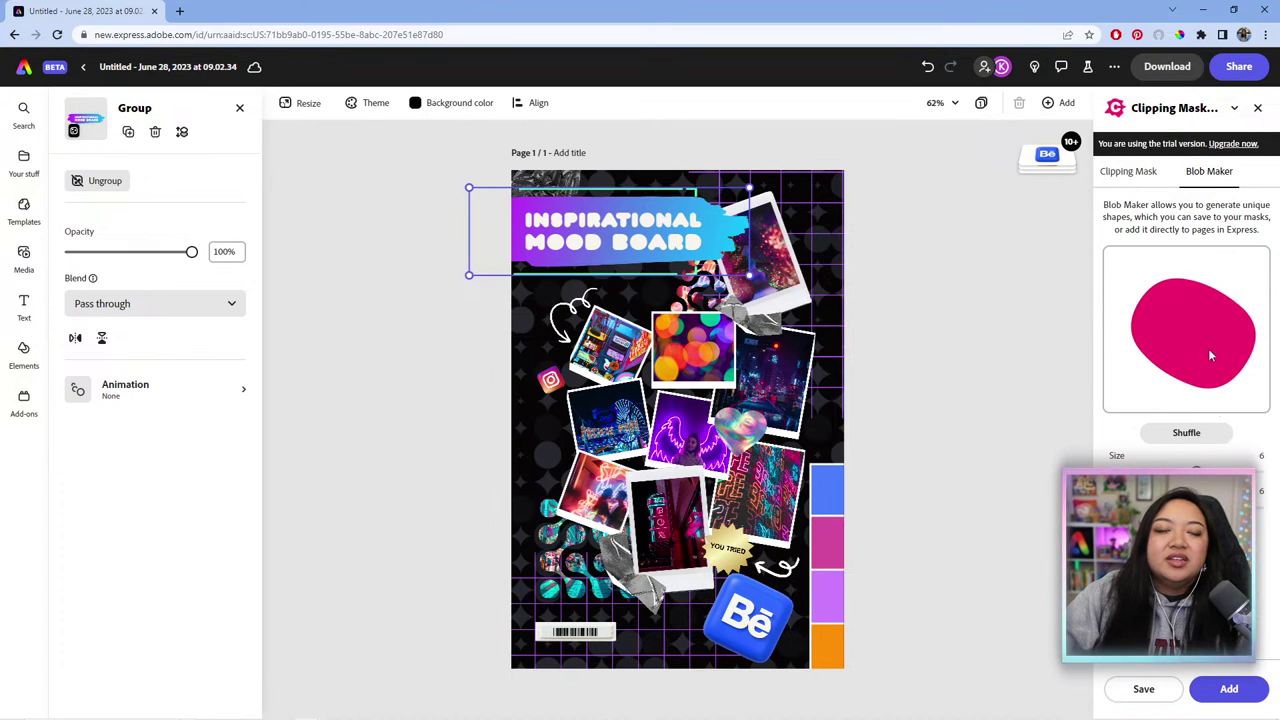
left_click_drag(1198, 471, 1156, 471)
left_click_drag(1230, 491, 1236, 491)
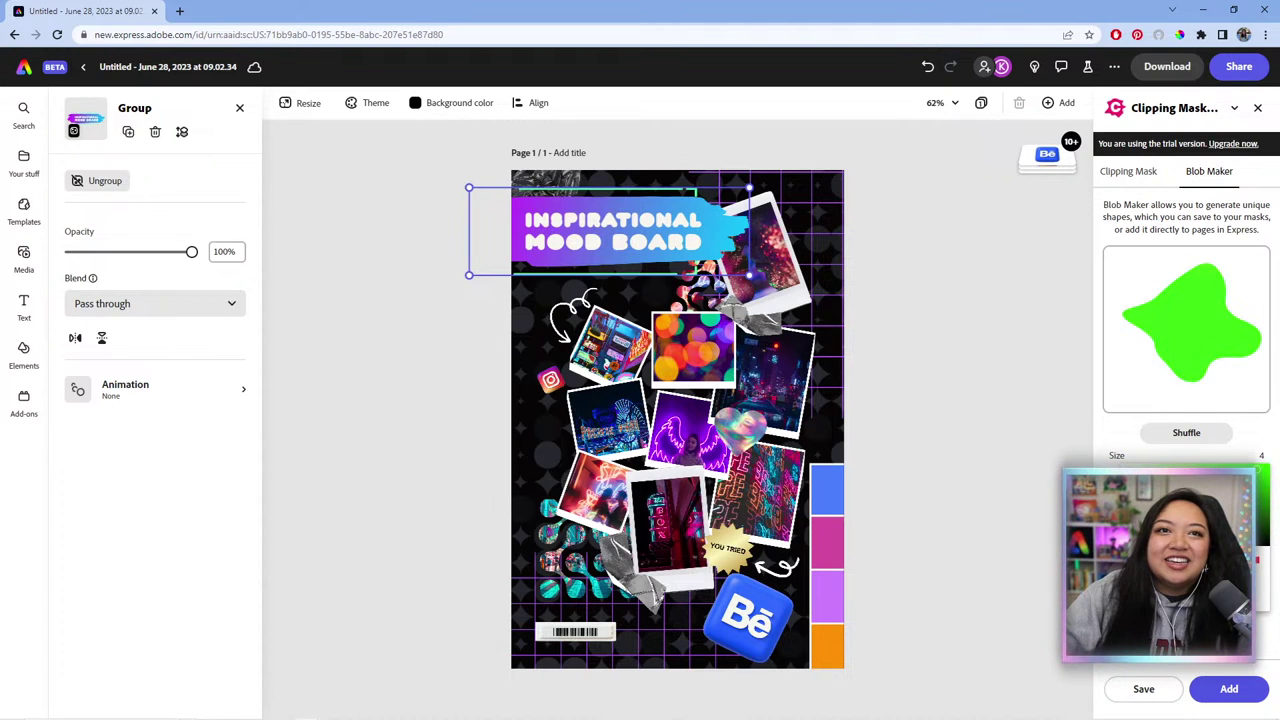
key("Escape")
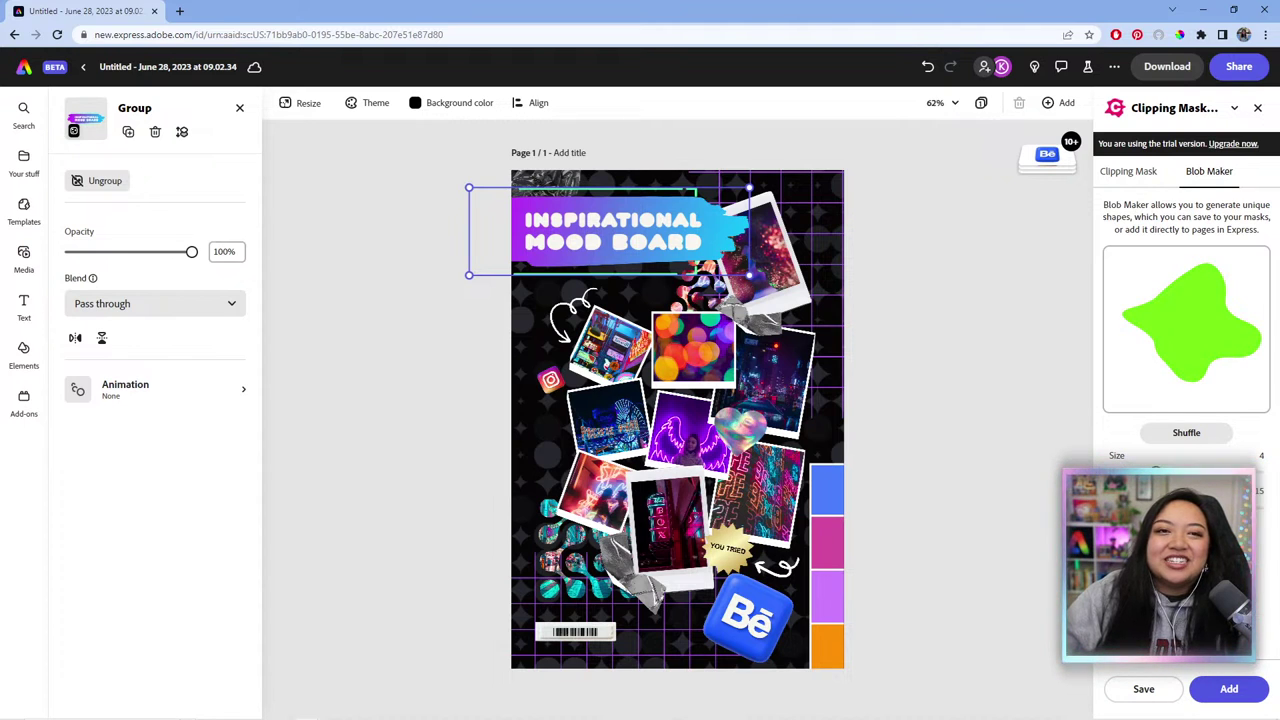
left_click_drag(1156, 470, 1176, 470)
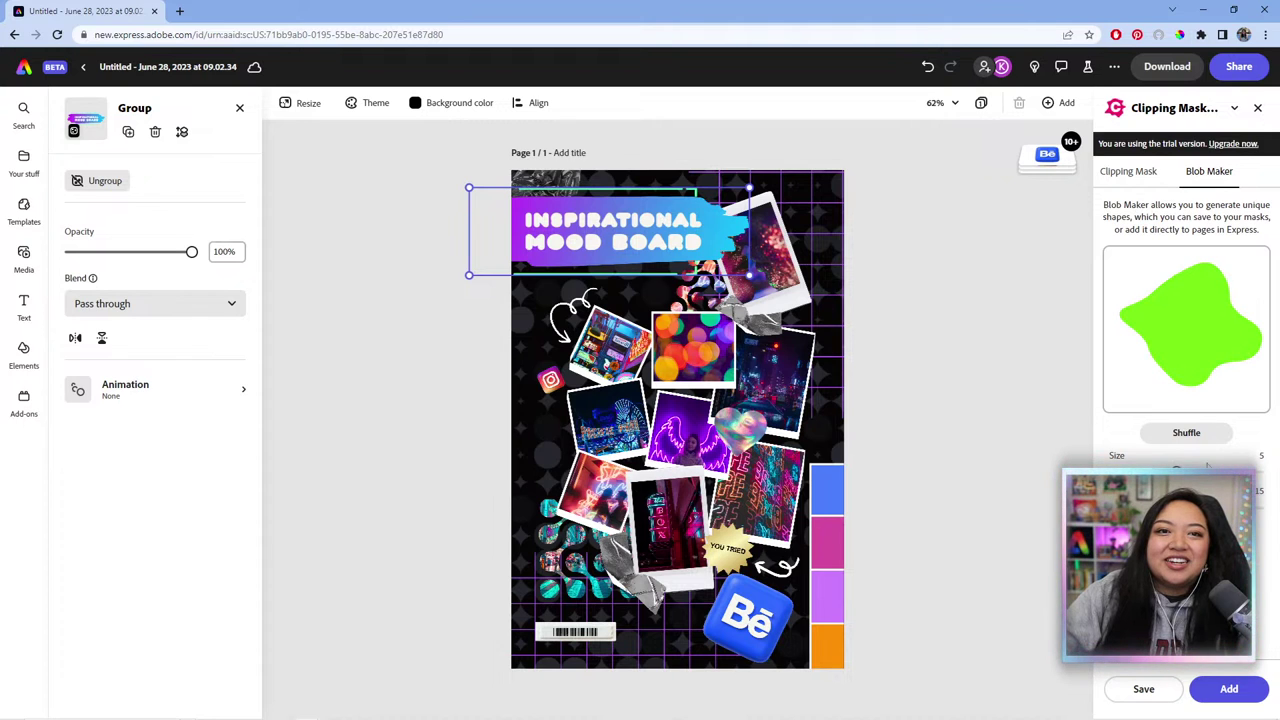
Step: Shuffle the green blob into new shapes, with its size at 3 and the shape setting beneath it at 20
left_click(1200, 434)
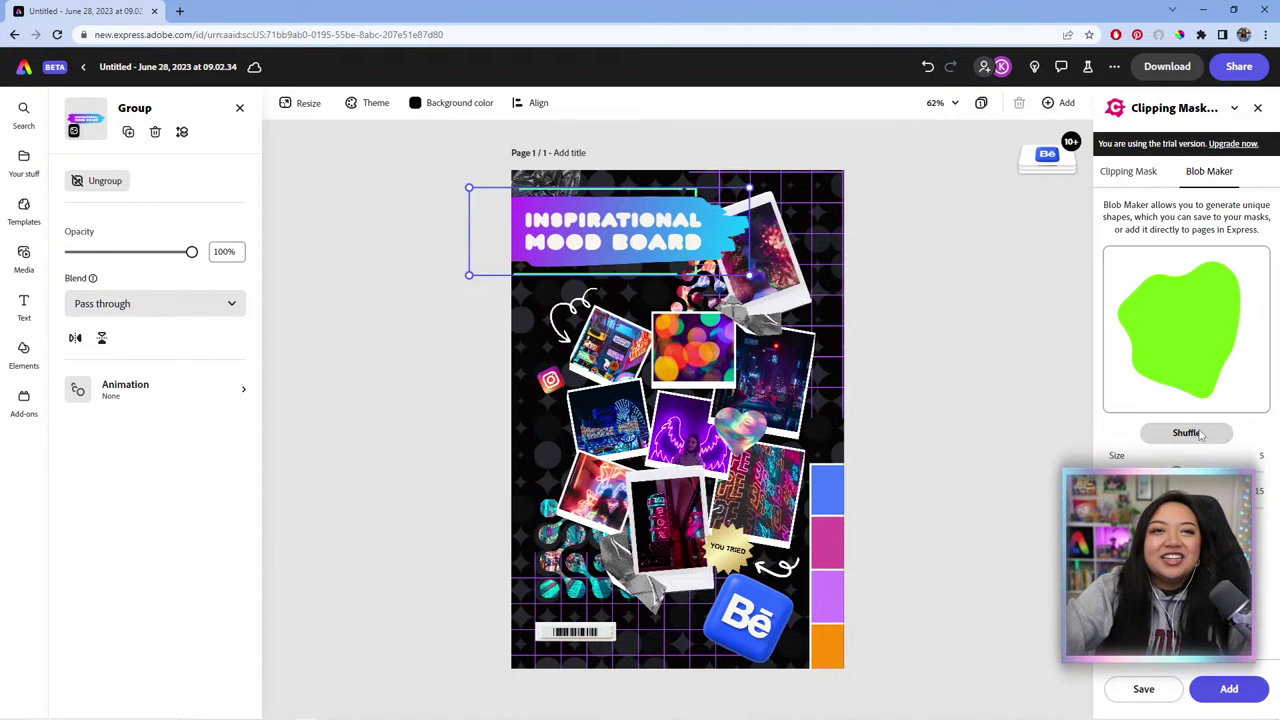
left_click(1200, 434)
left_click(1202, 434)
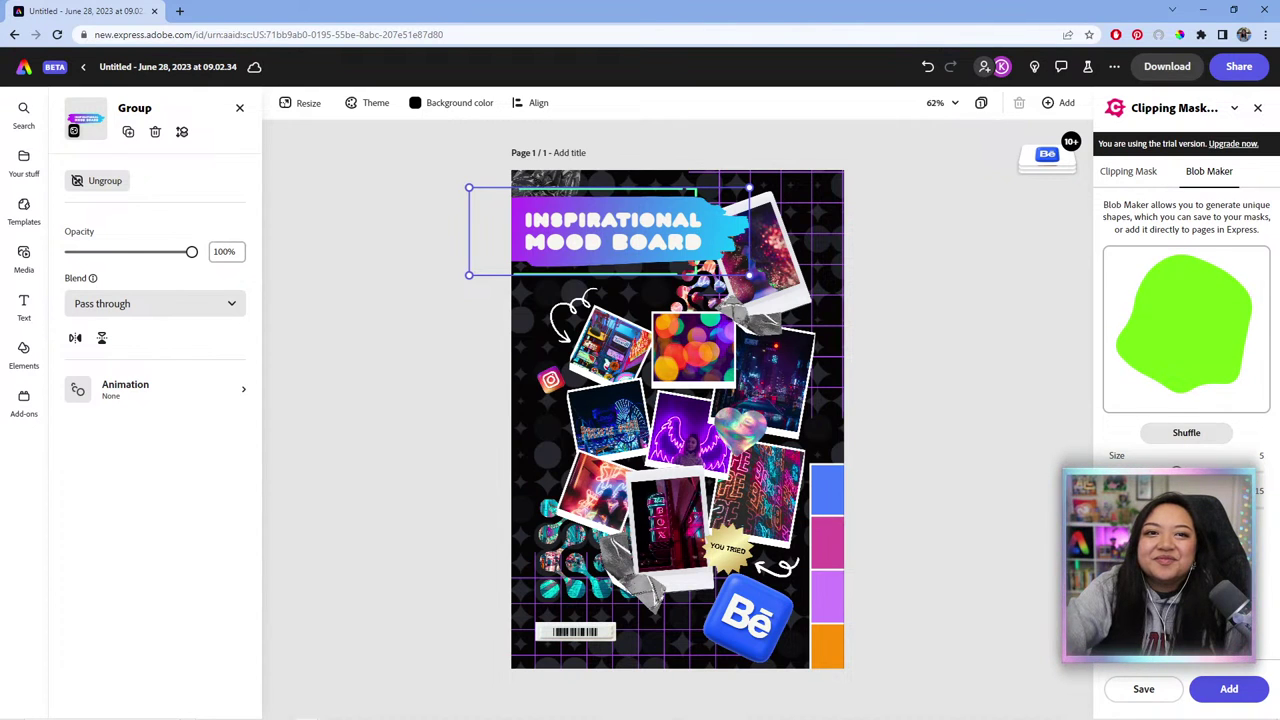
left_click_drag(1232, 508, 1266, 508)
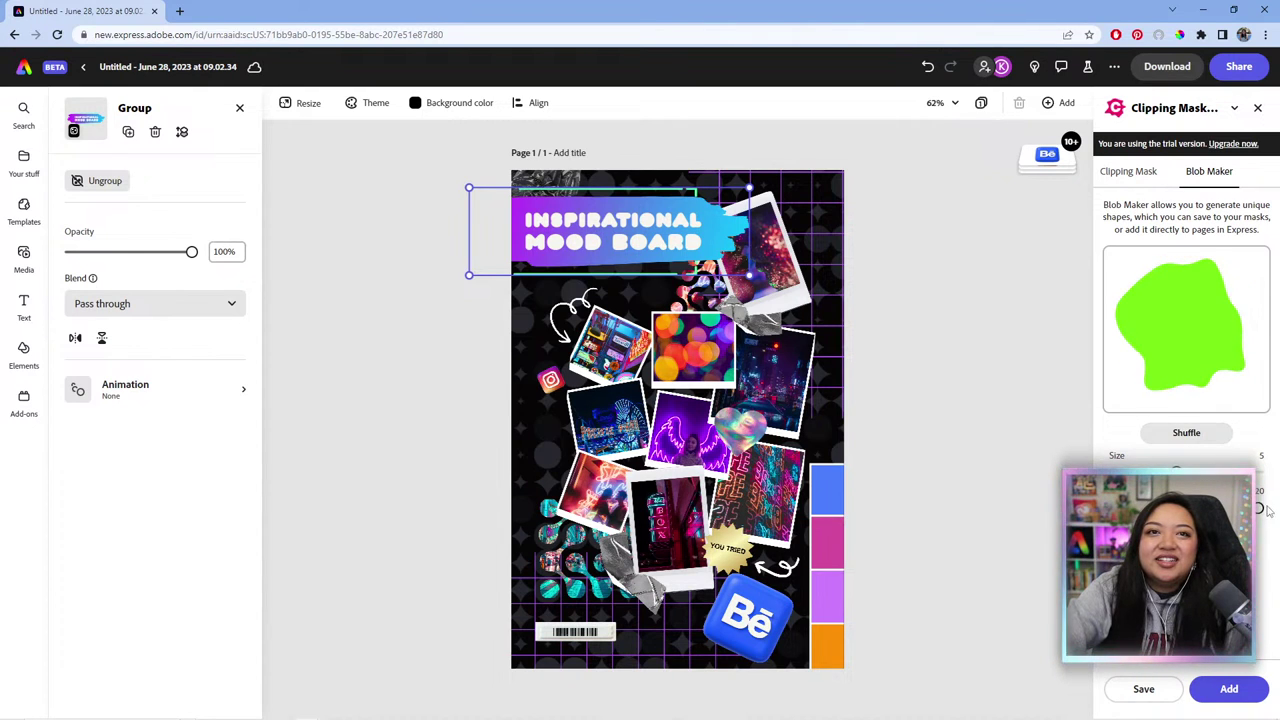
left_click_drag(1176, 470, 1136, 470)
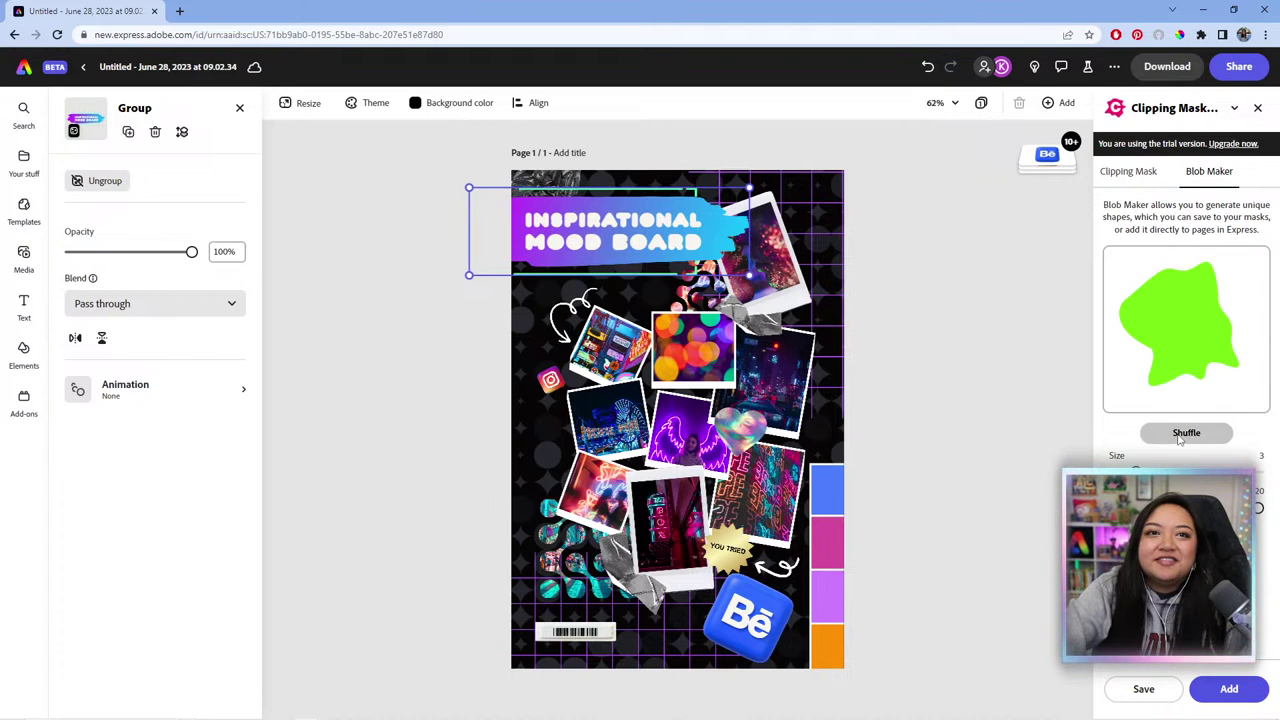
left_click(1181, 436)
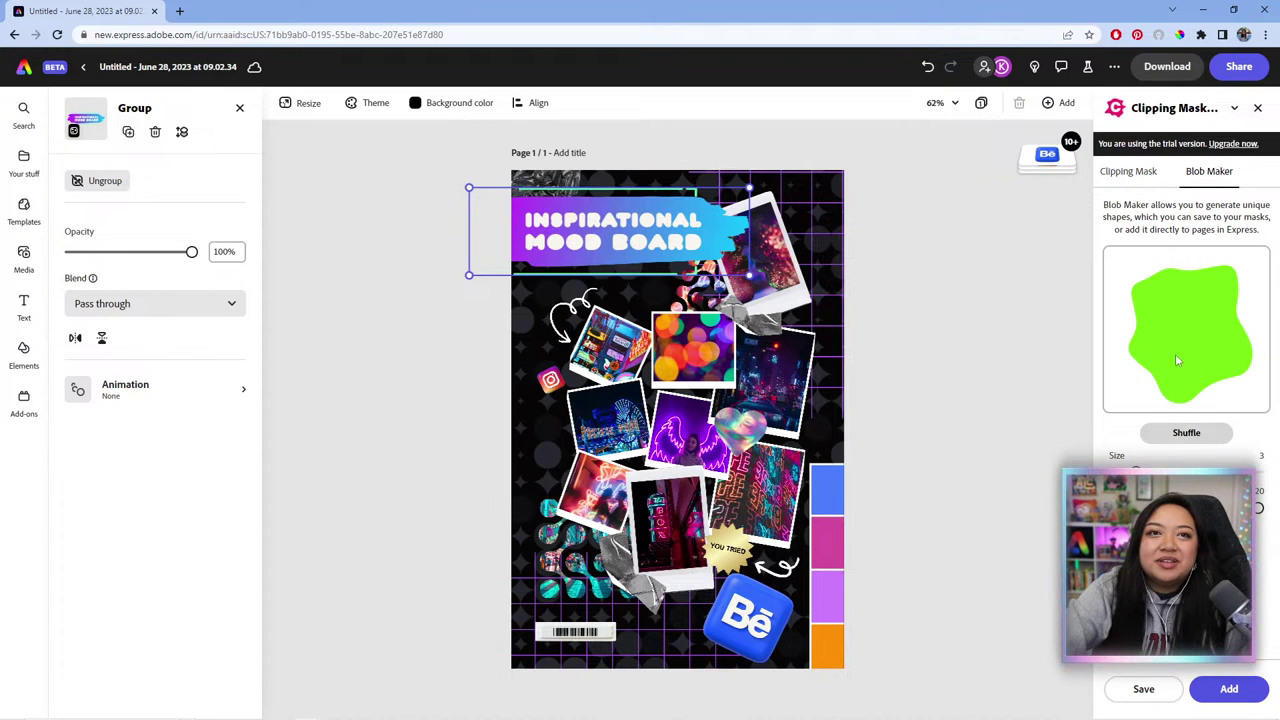
Step: Add the green blob to the page, shrink it beside the left-hand photos, and layer it behind them
left_click(1229, 689)
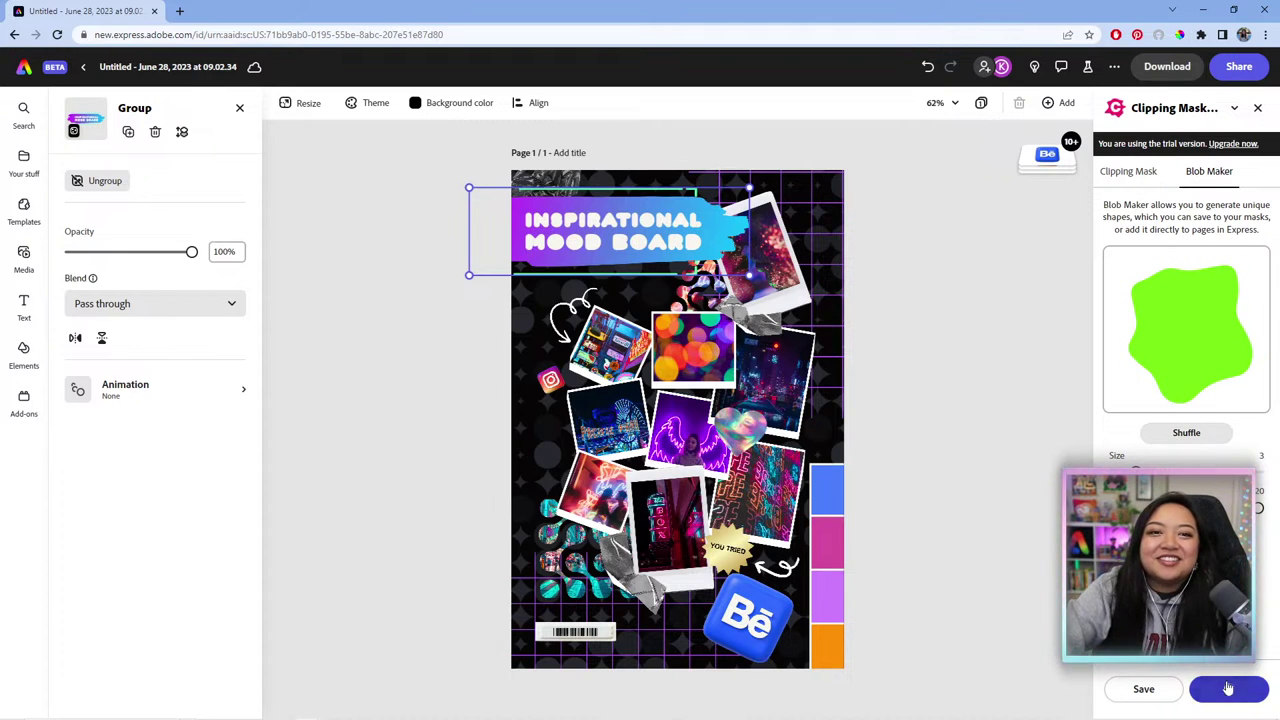
left_click_drag(657, 291, 606, 453)
left_click_drag(698, 328, 596, 433)
left_click_drag(530, 485, 554, 434)
mouse_move(1050, 154)
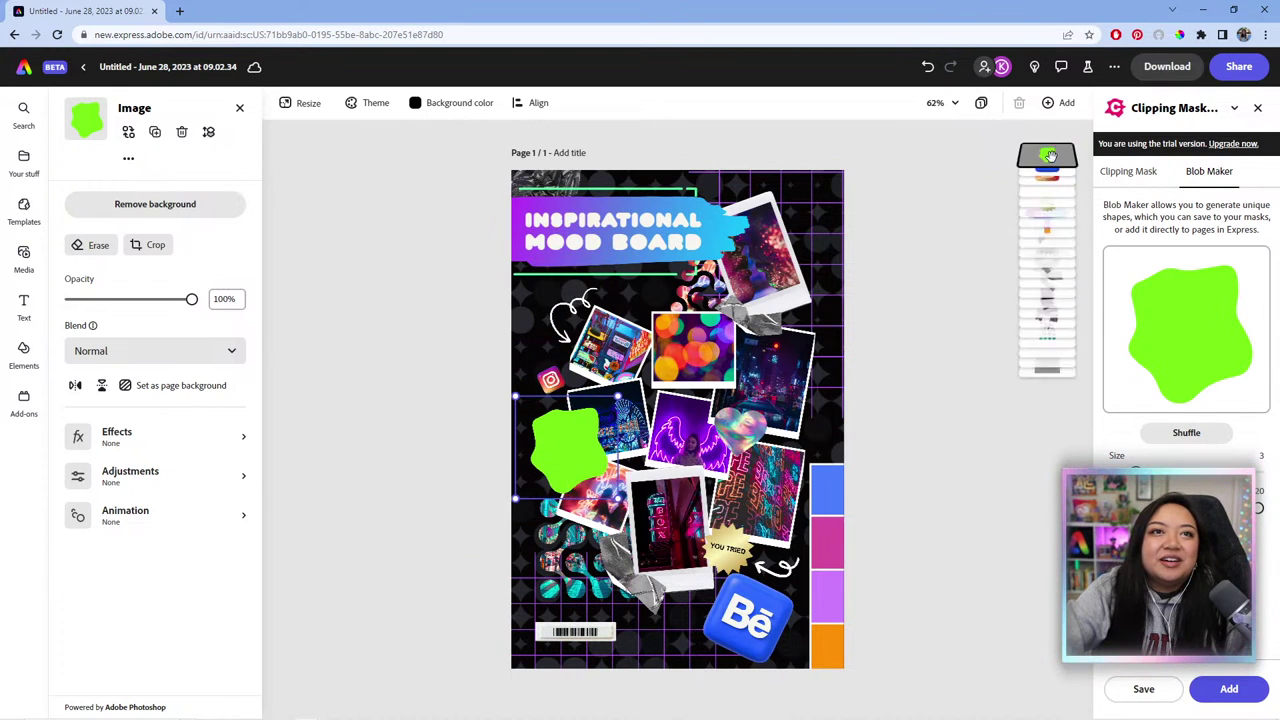
left_click_drag(1052, 152, 1052, 590)
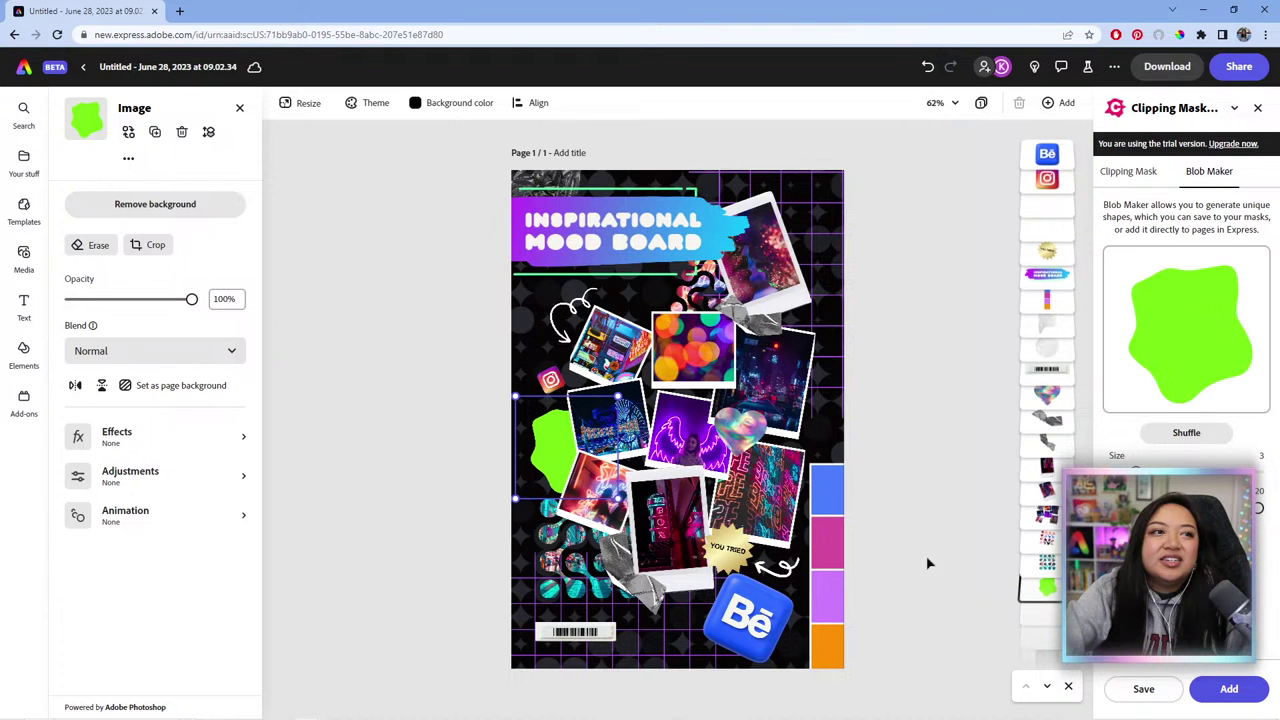
Step: Nudge the green blob slightly to the right, and remove it from the page
left_click(548, 447)
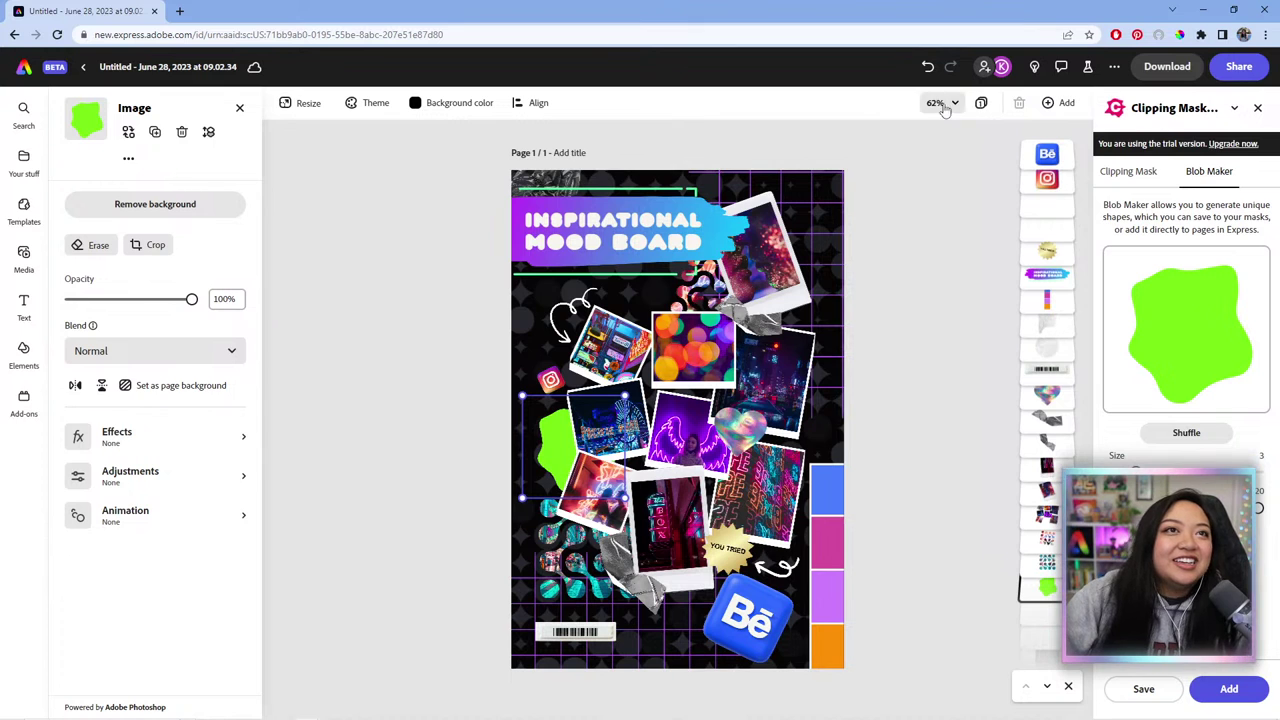
left_click(517, 446)
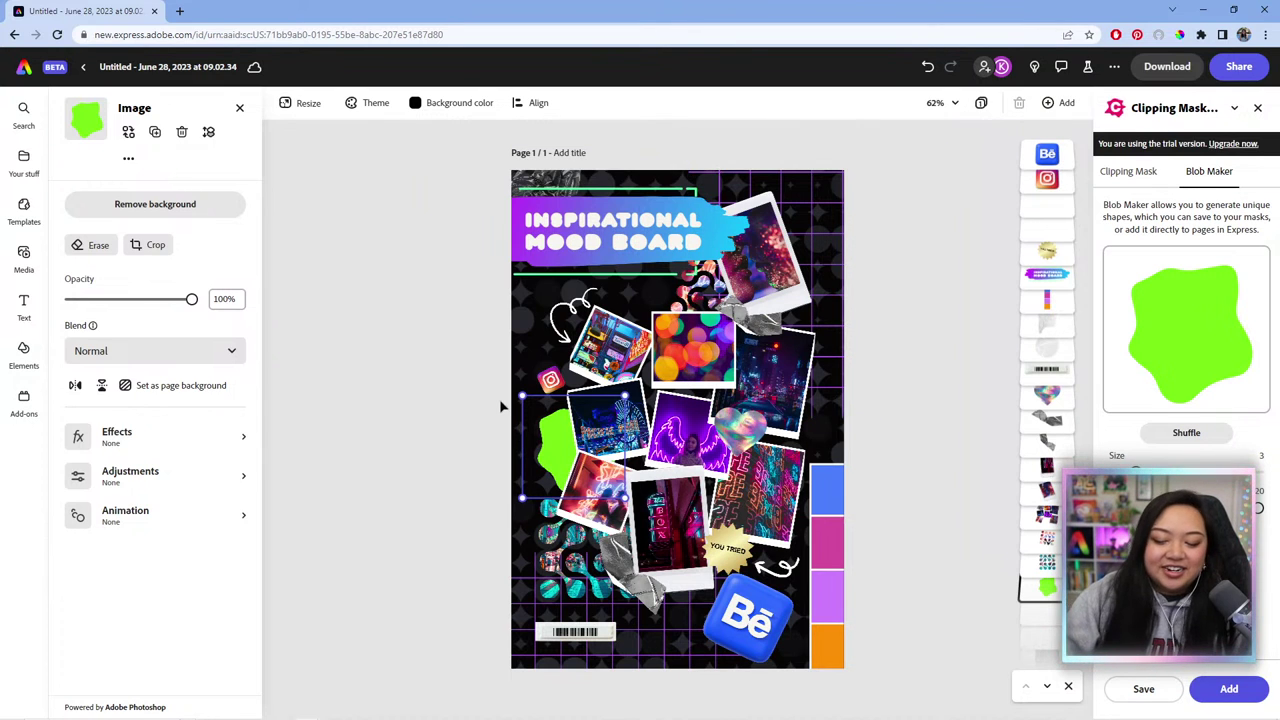
left_click(501, 404)
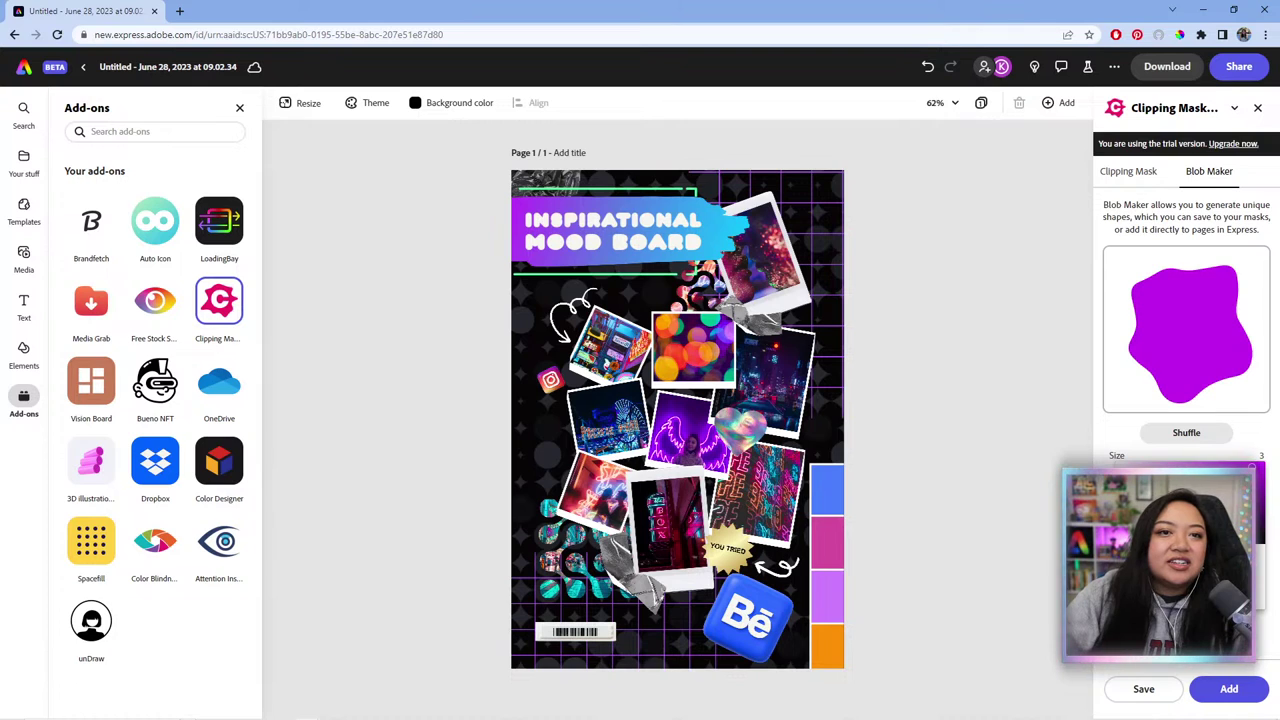
Step: Recolor the blob light purple, shuffle its shape, and set its size to 4 and the shape setting beneath it to 12
left_click_drag(1215, 466, 1186, 465)
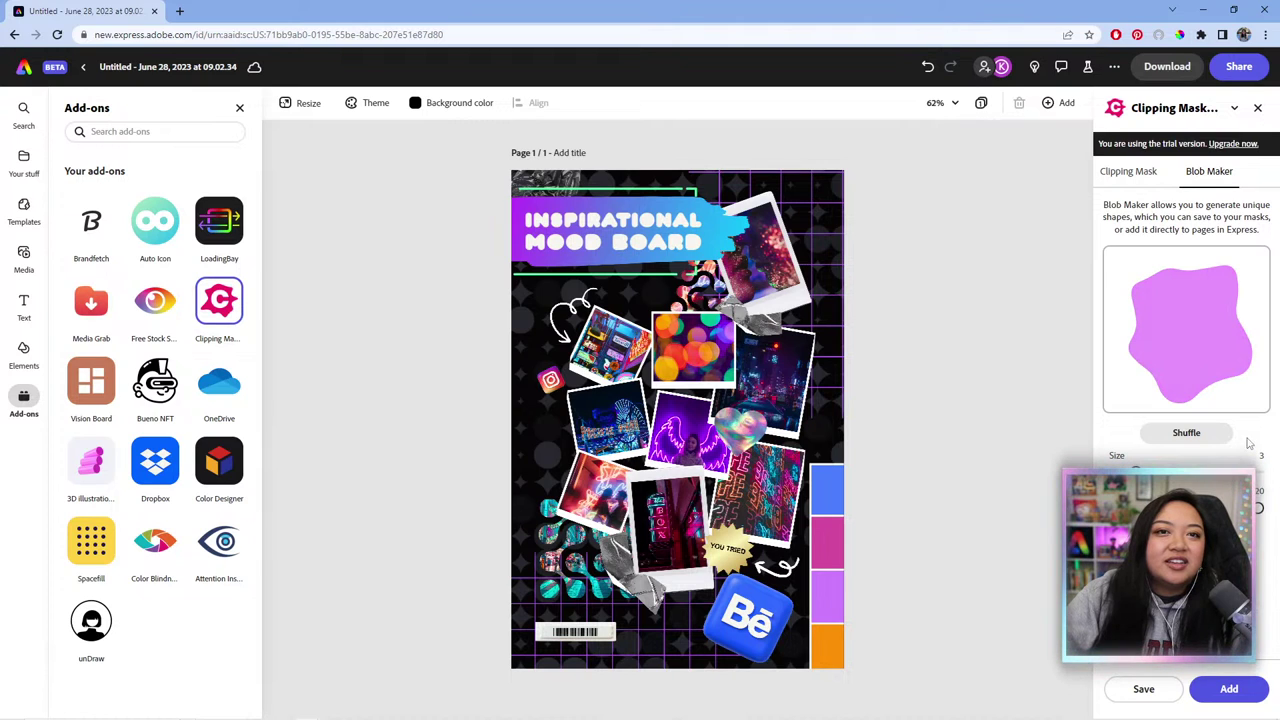
left_click(1190, 432)
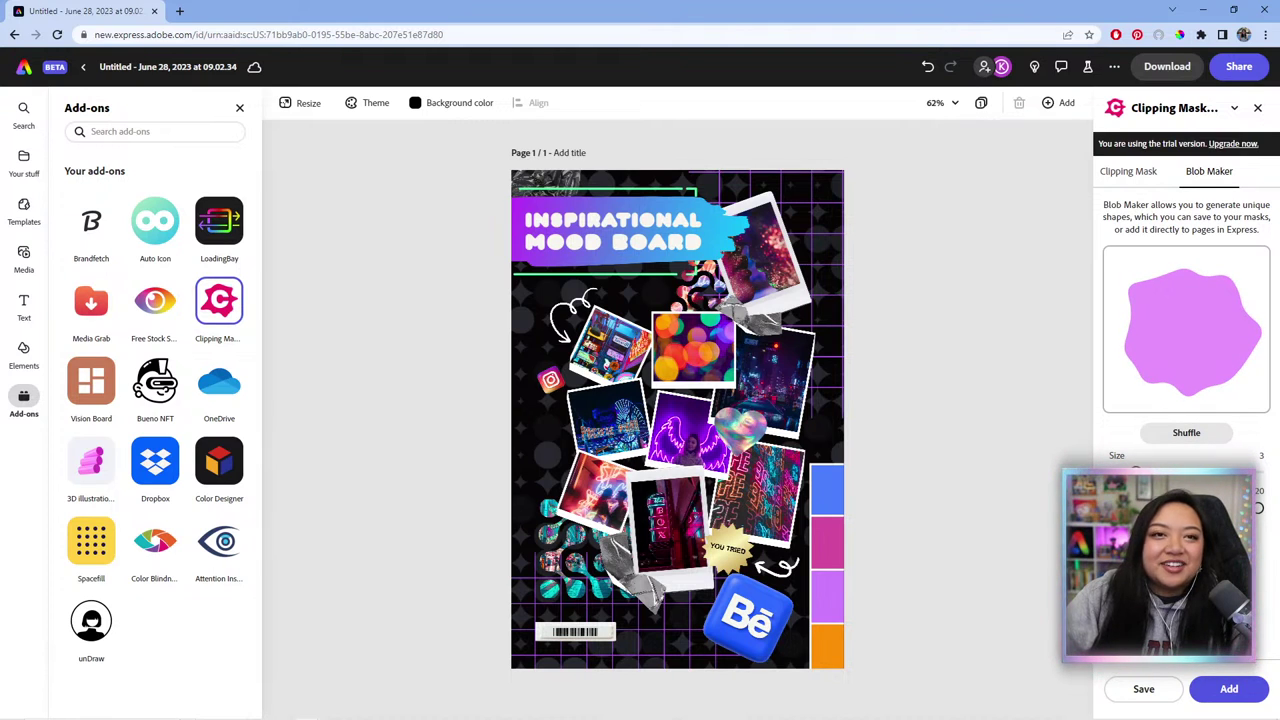
left_click_drag(1136, 469, 1156, 469)
left_click_drag(1258, 508, 1203, 508)
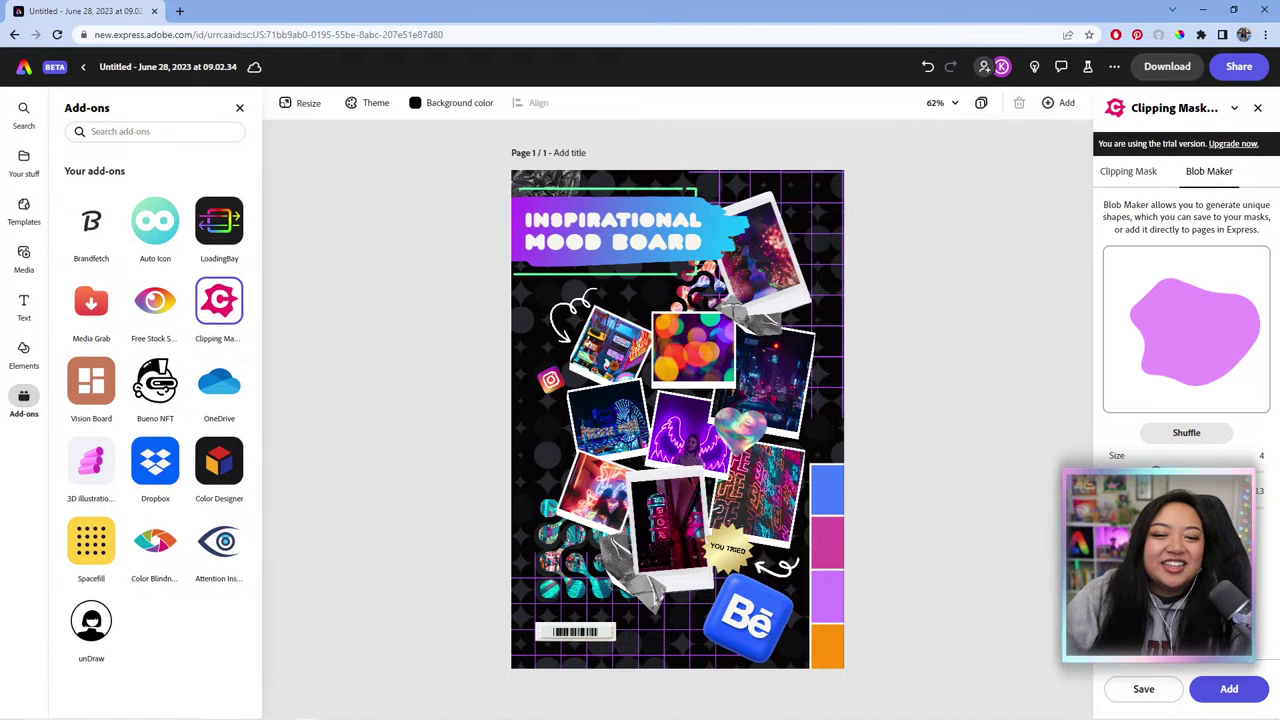
left_click_drag(1156, 469, 1176, 469)
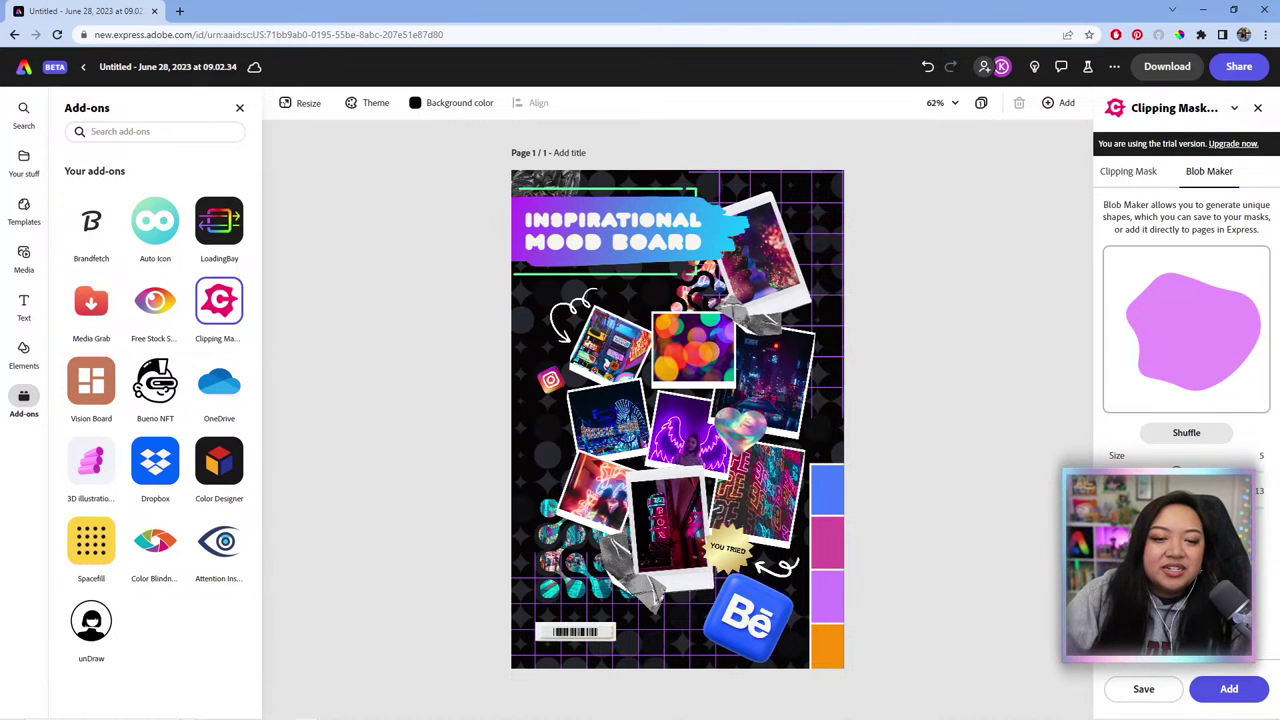
mouse_move(1176, 470)
left_mouse_down()
mouse_move(1136, 470)
mouse_move(1156, 470)
left_mouse_up()
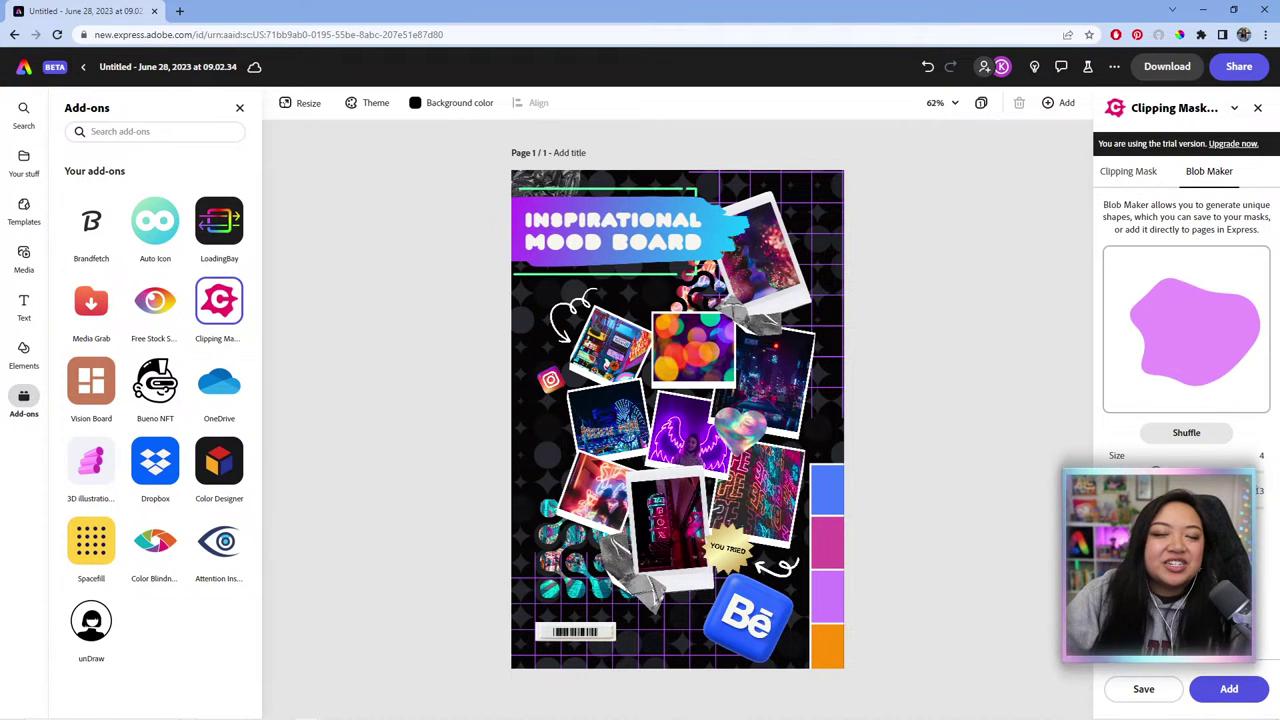
left_click_drag(1200, 506, 1190, 506)
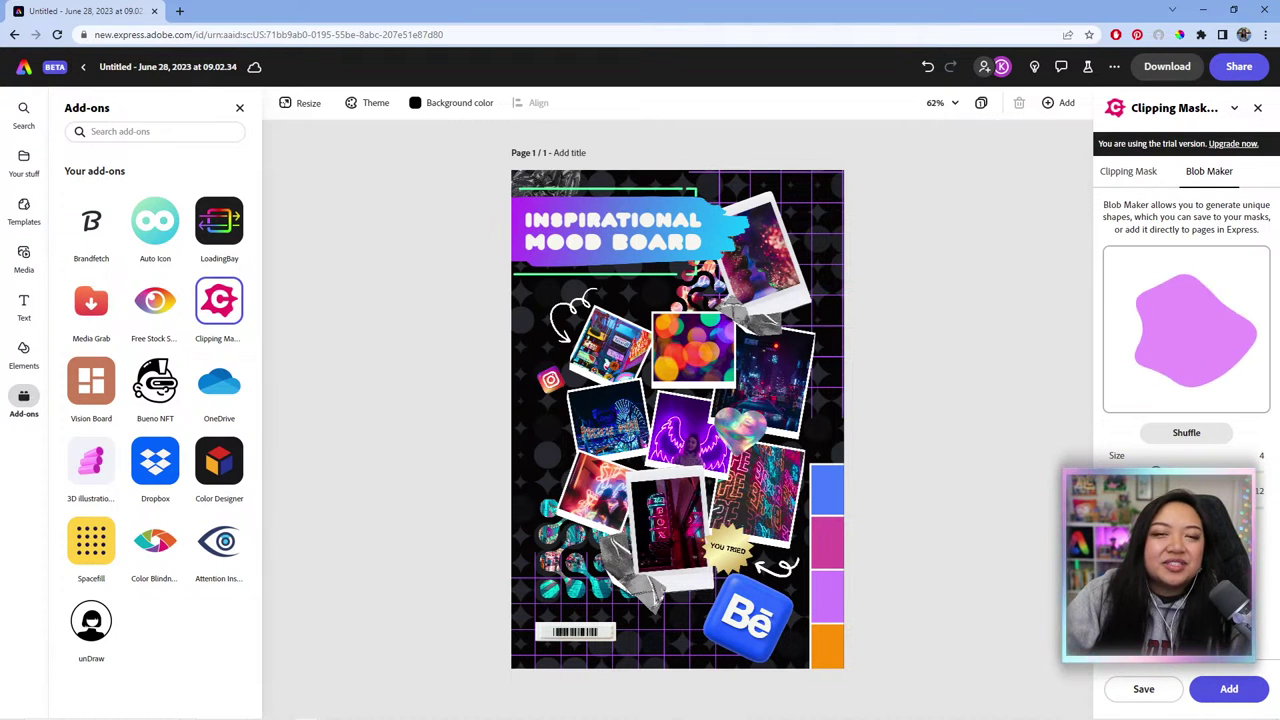
Step: Add the light purple blob to the page, shrink it beside the left-hand photos, and layer it behind them
left_click(1224, 691)
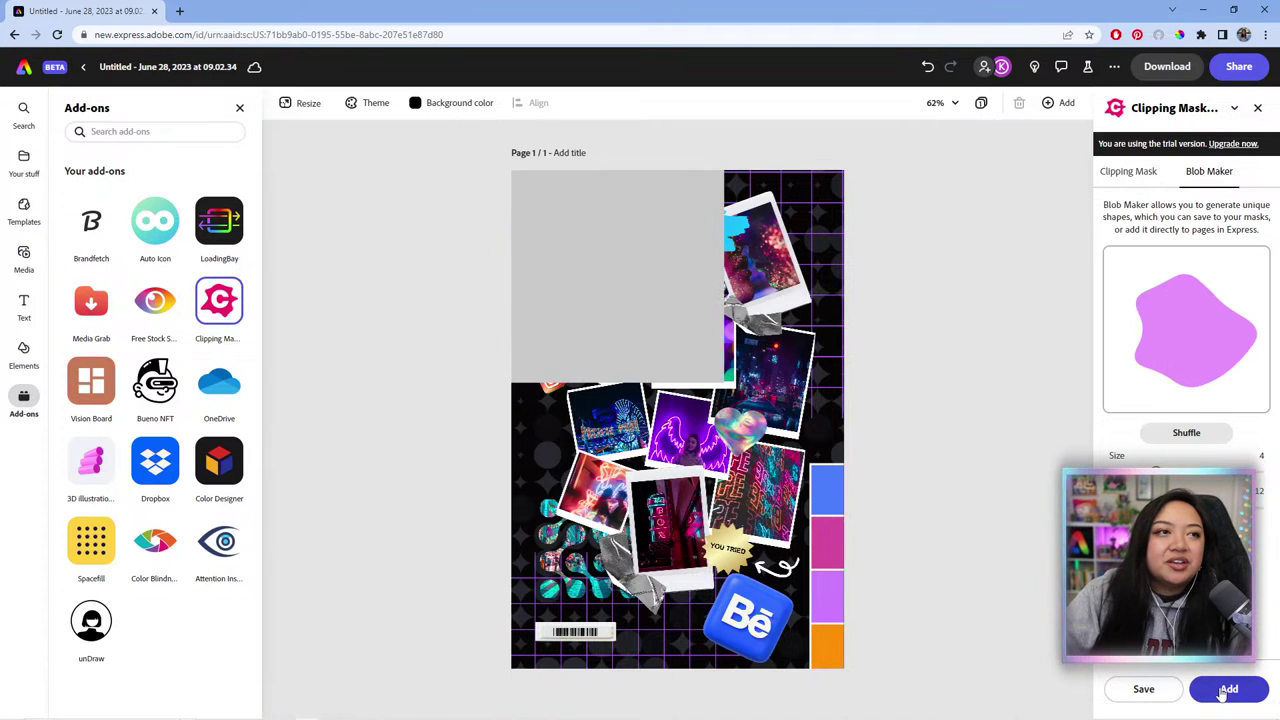
left_click_drag(640, 283, 625, 452)
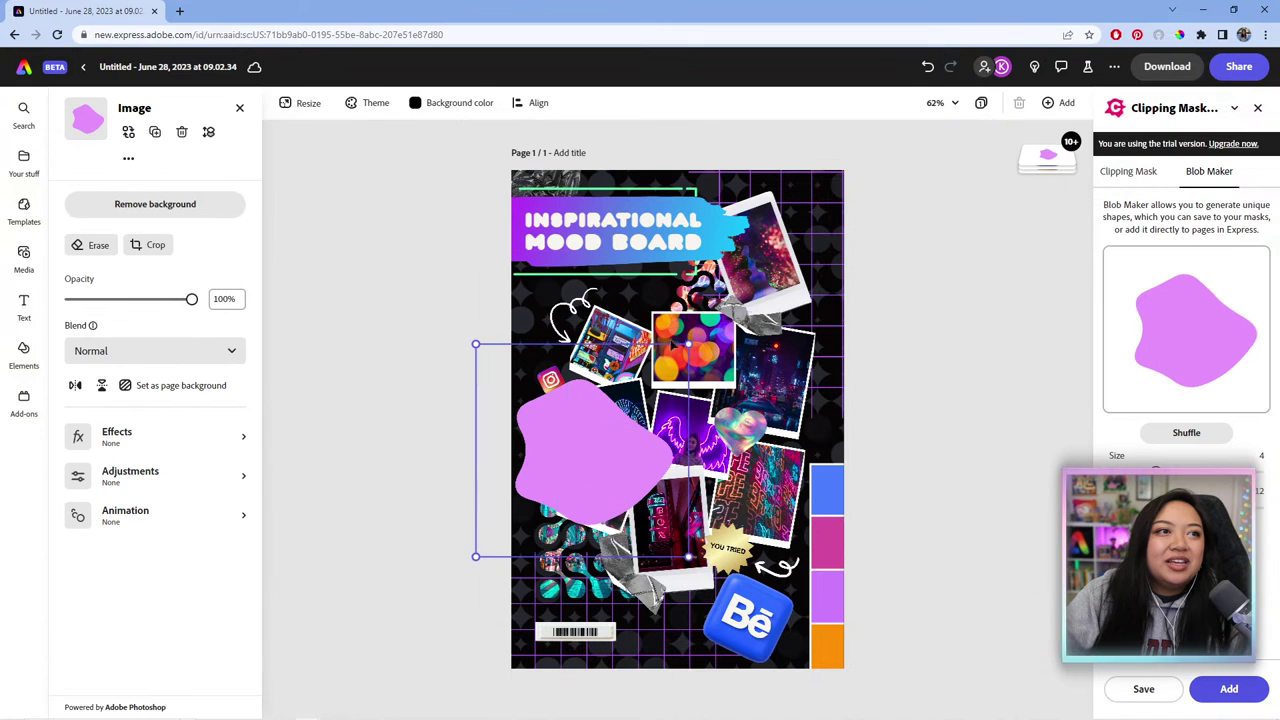
left_click_drag(688, 345, 565, 466)
left_click_drag(522, 502, 548, 436)
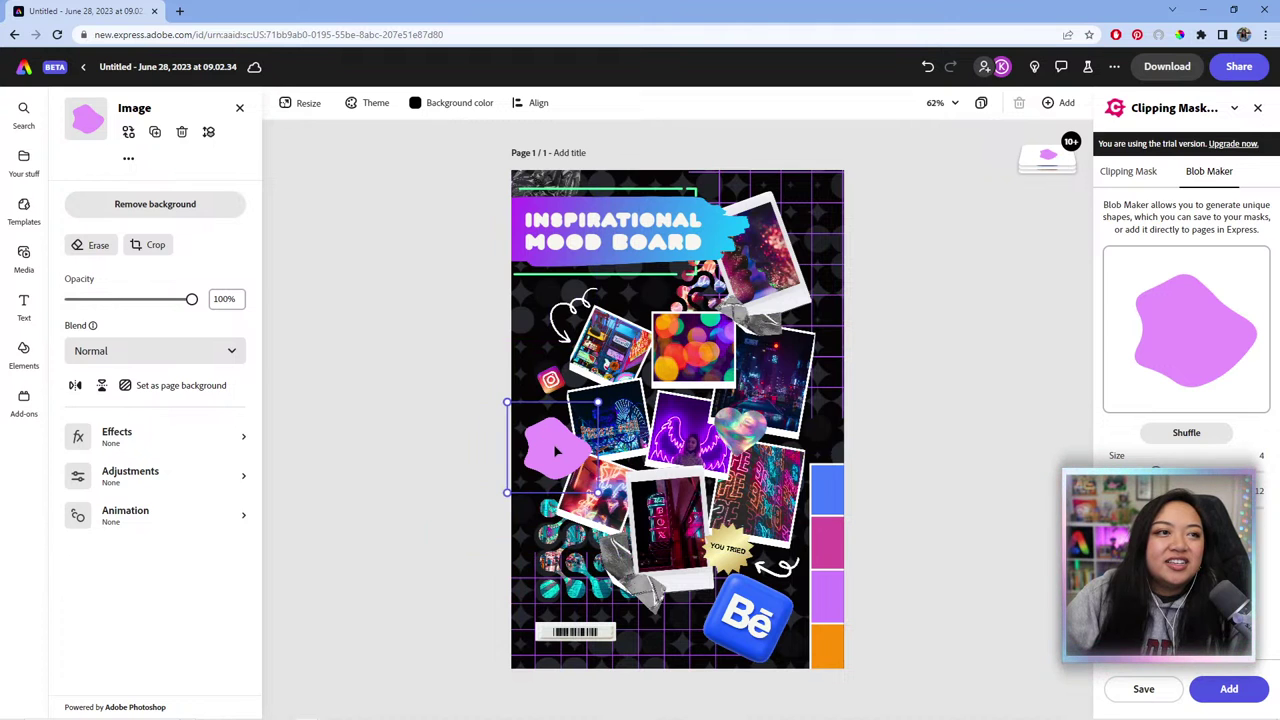
left_click(1052, 146)
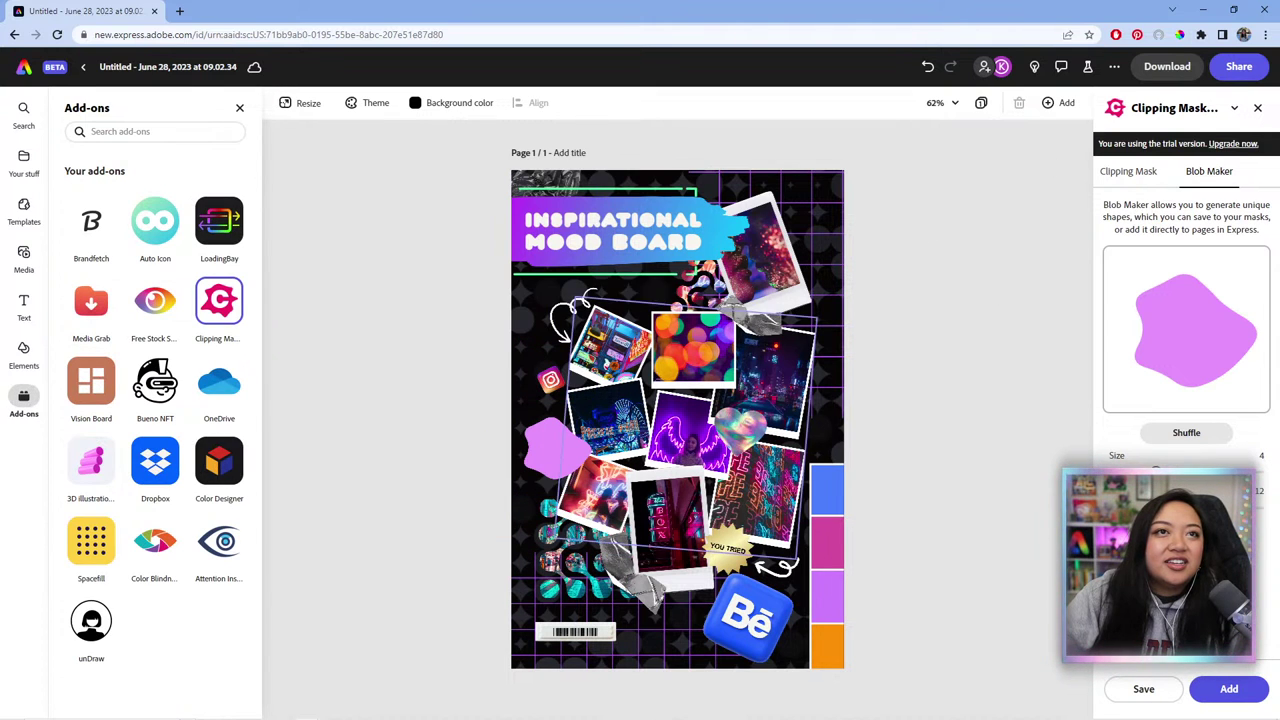
left_click_drag(548, 440, 1046, 605)
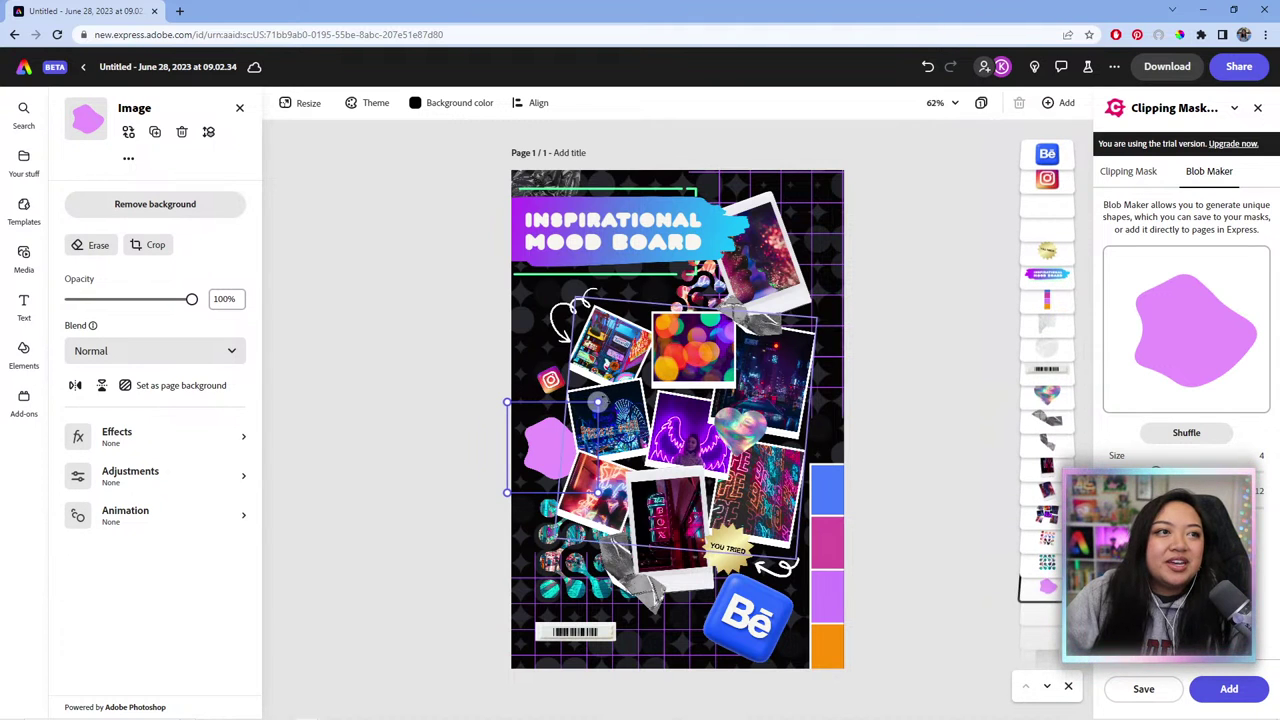
left_click(553, 439)
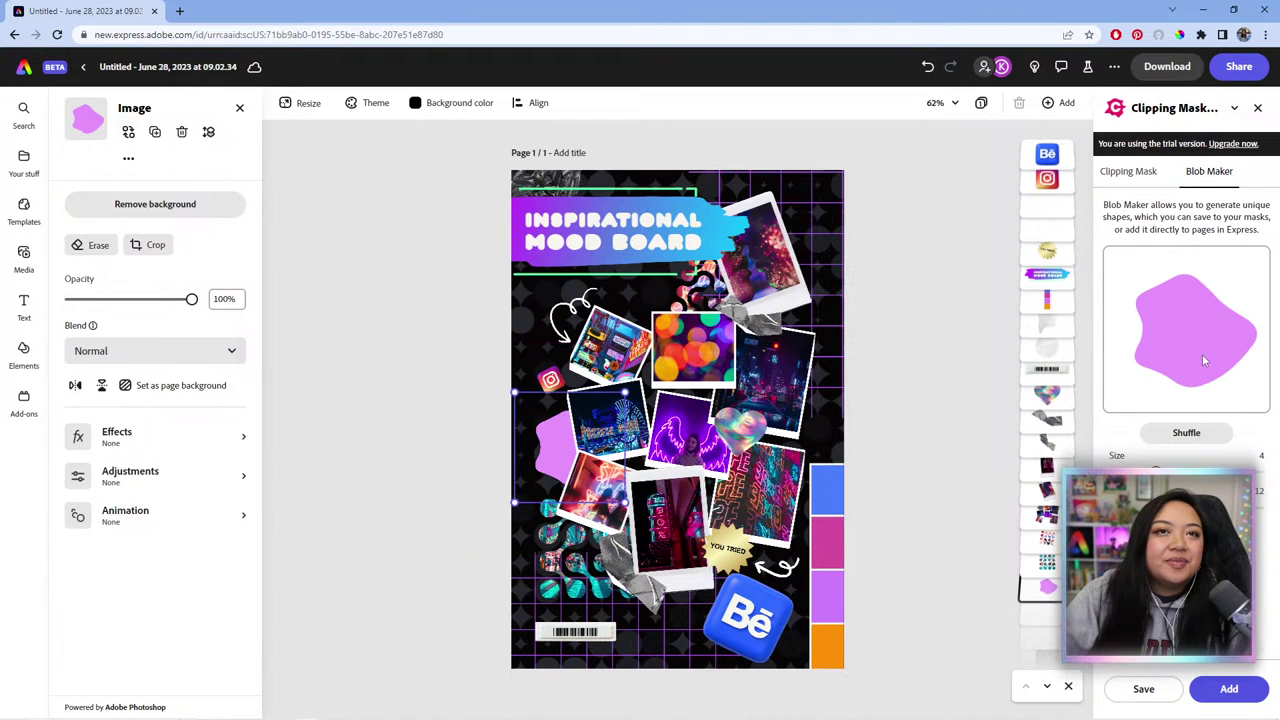
Step: Shuffle the blob into a new rounded shape and recolor it light blue
left_click(1201, 433)
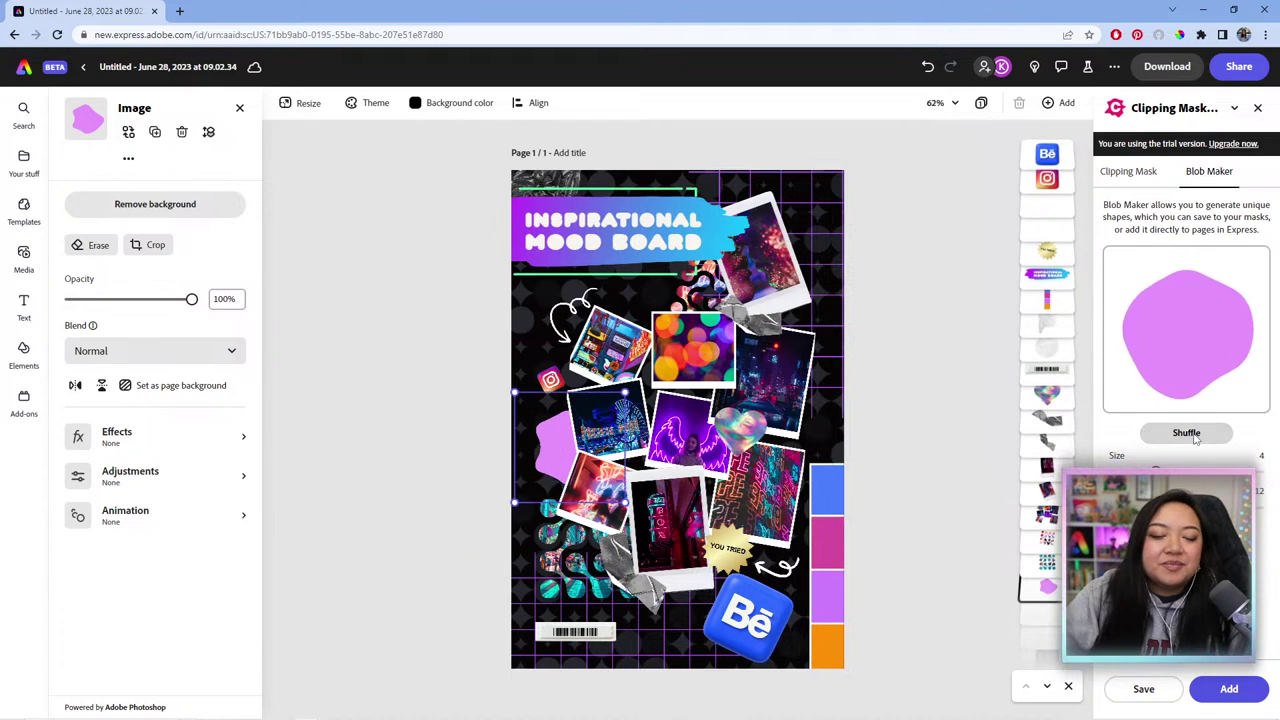
left_click(1195, 438)
left_click(1195, 438)
left_click(1194, 437)
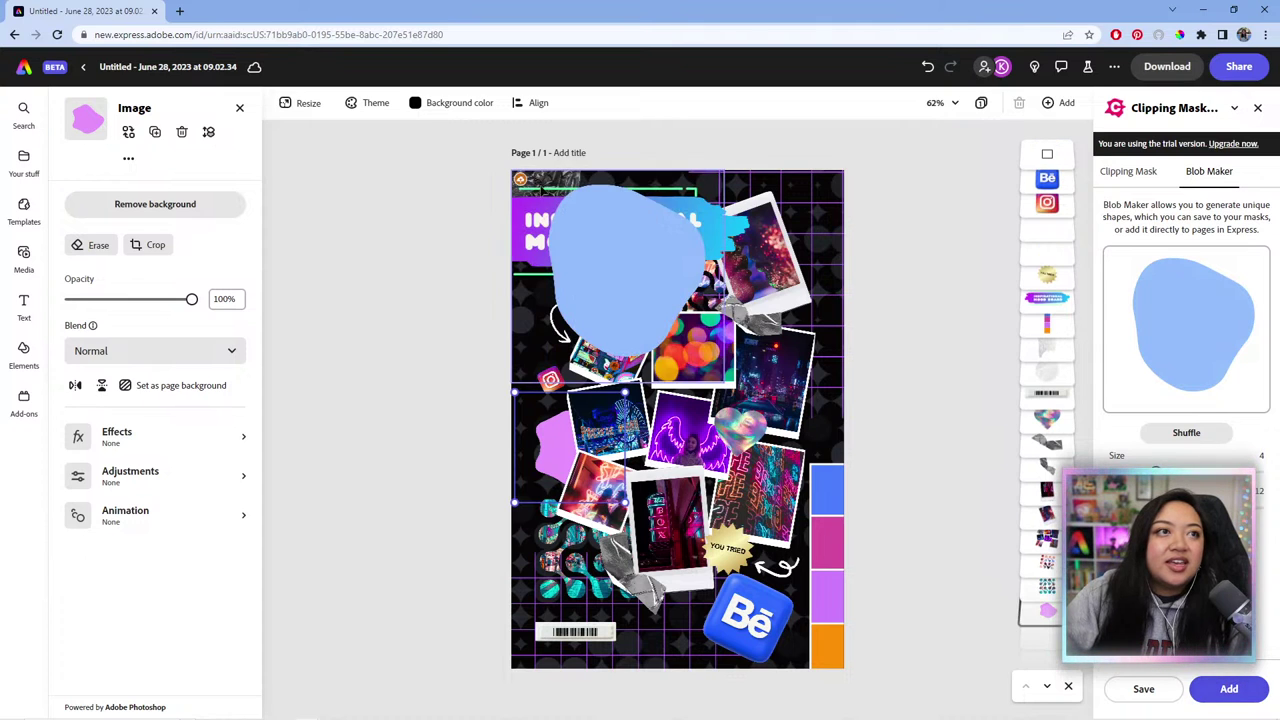
Step: Shrink the light blue blob beside the upper-right photos on the page and layer it behind them
left_click_drag(614, 277, 799, 388)
left_click_drag(873, 223, 792, 298)
left_click_drag(836, 350, 857, 366)
left_click_drag(808, 314, 785, 312)
left_click_drag(1047, 155, 1044, 604)
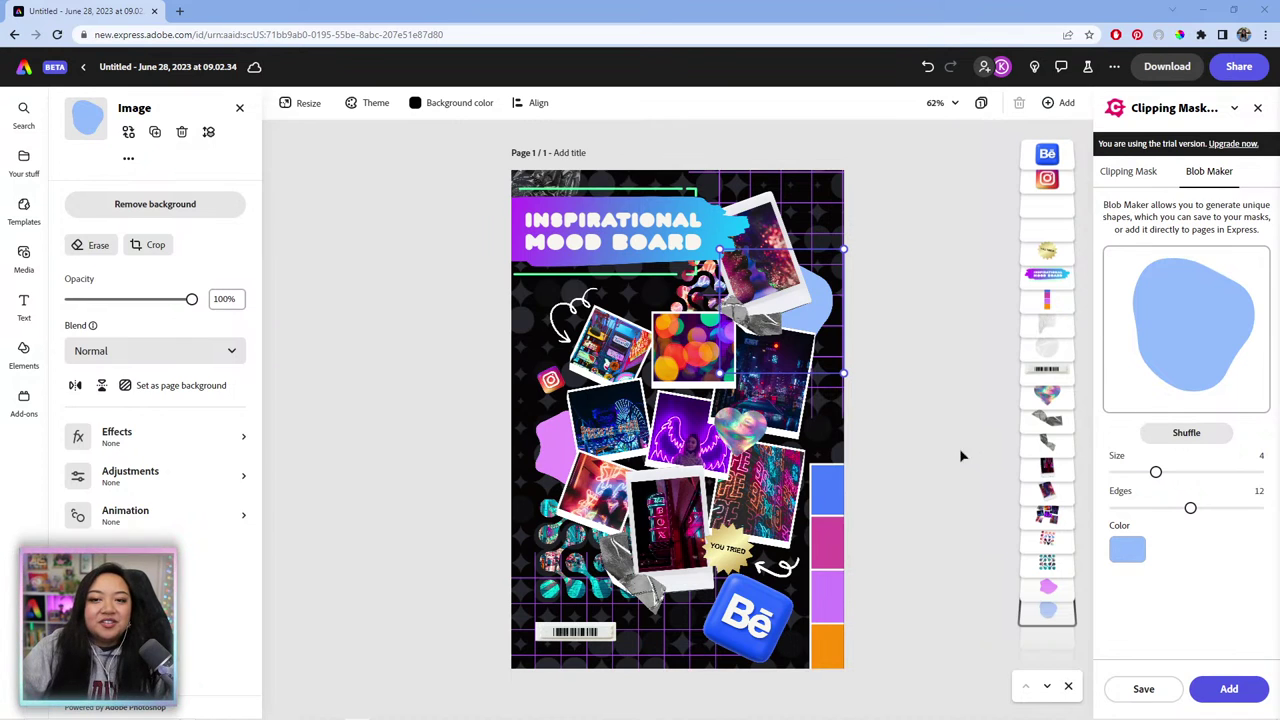
left_click(908, 382)
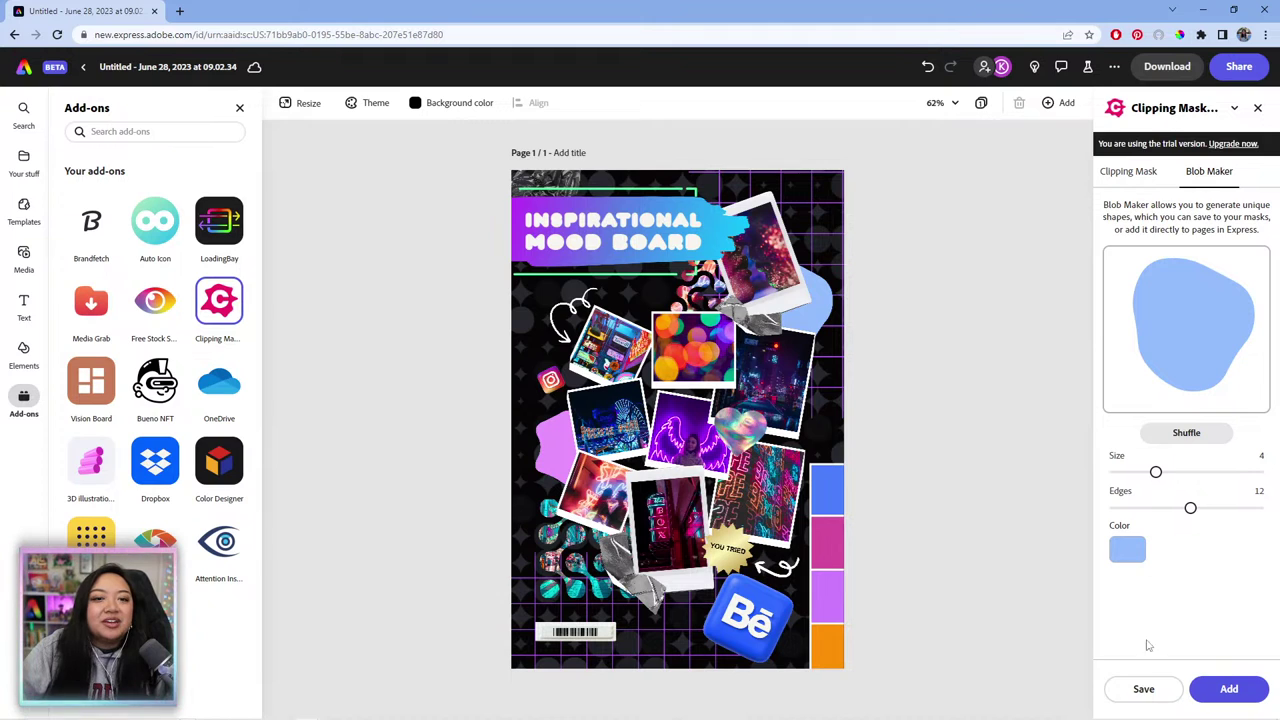
Step: Save the light blue blob to the masks and try to apply it as a clipping mask
left_click(1144, 689)
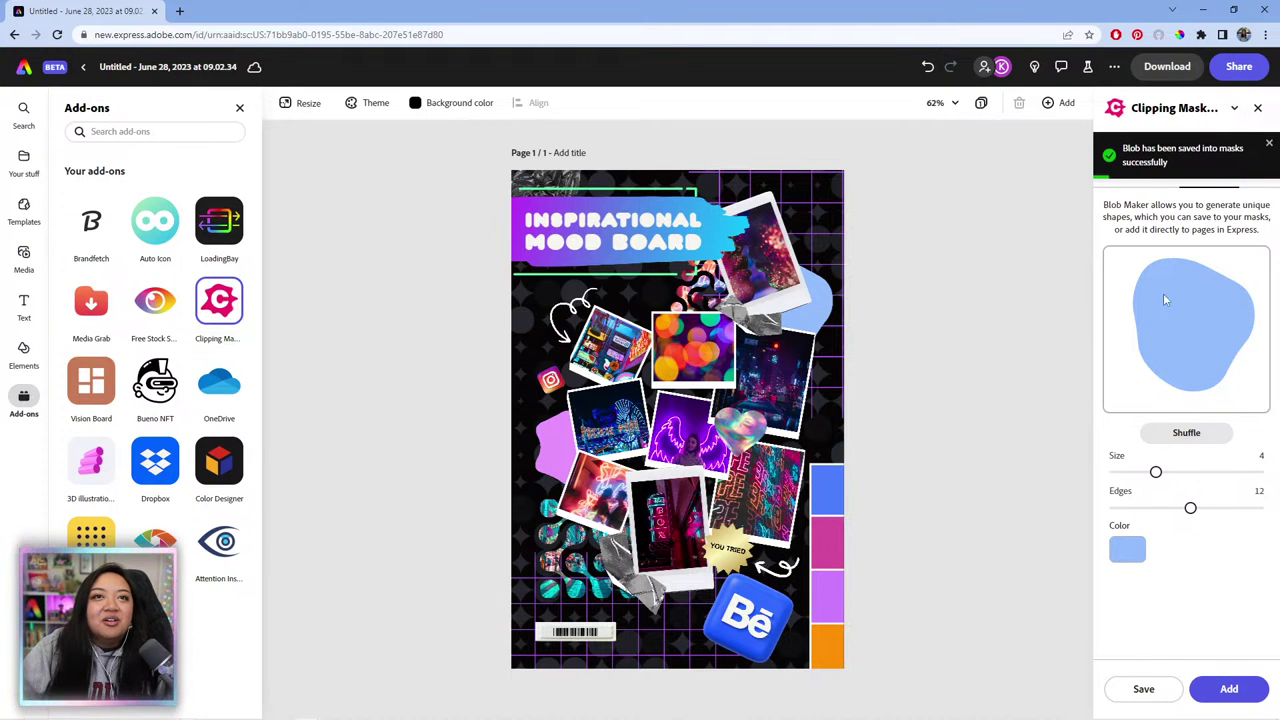
left_click(1128, 178)
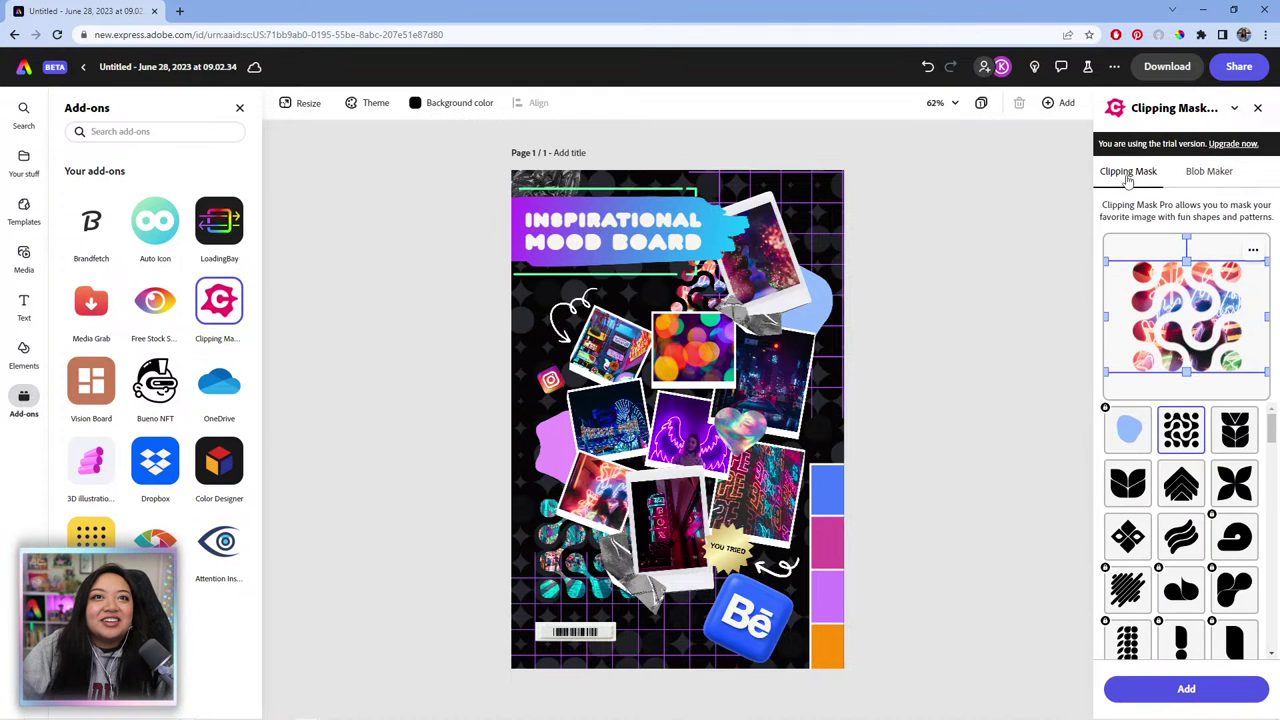
left_click(1128, 432)
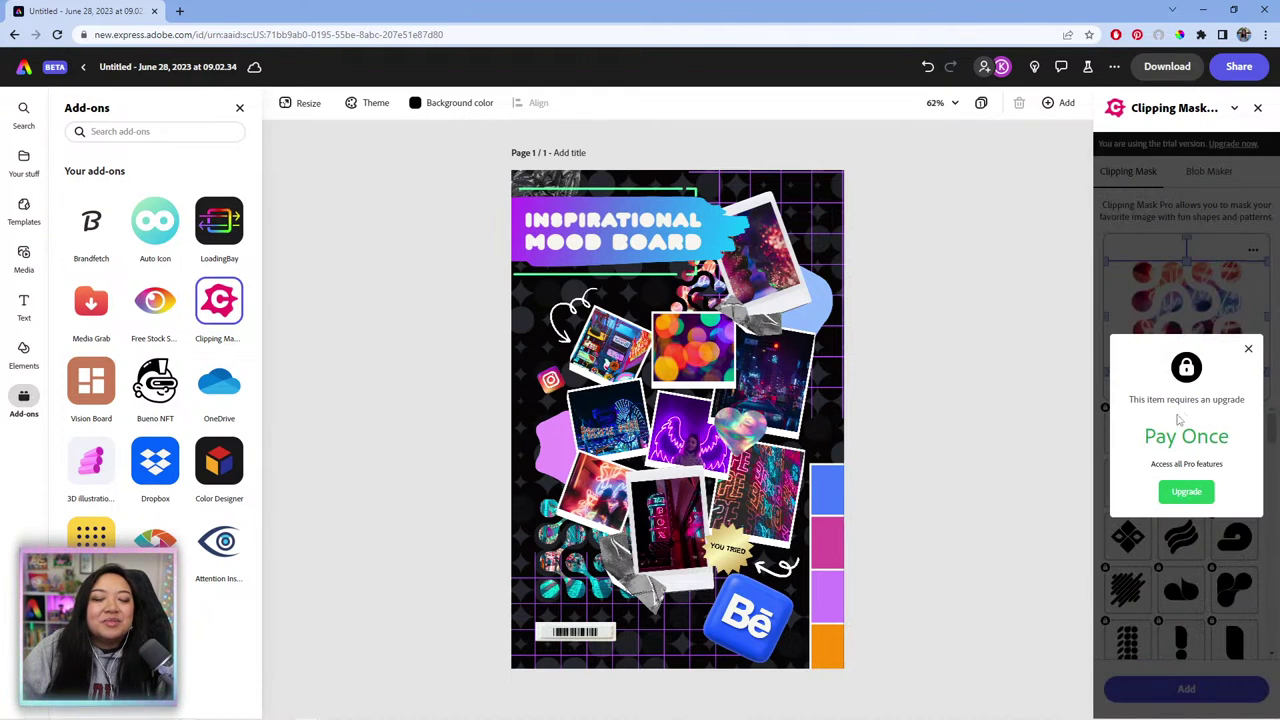
left_click(1248, 350)
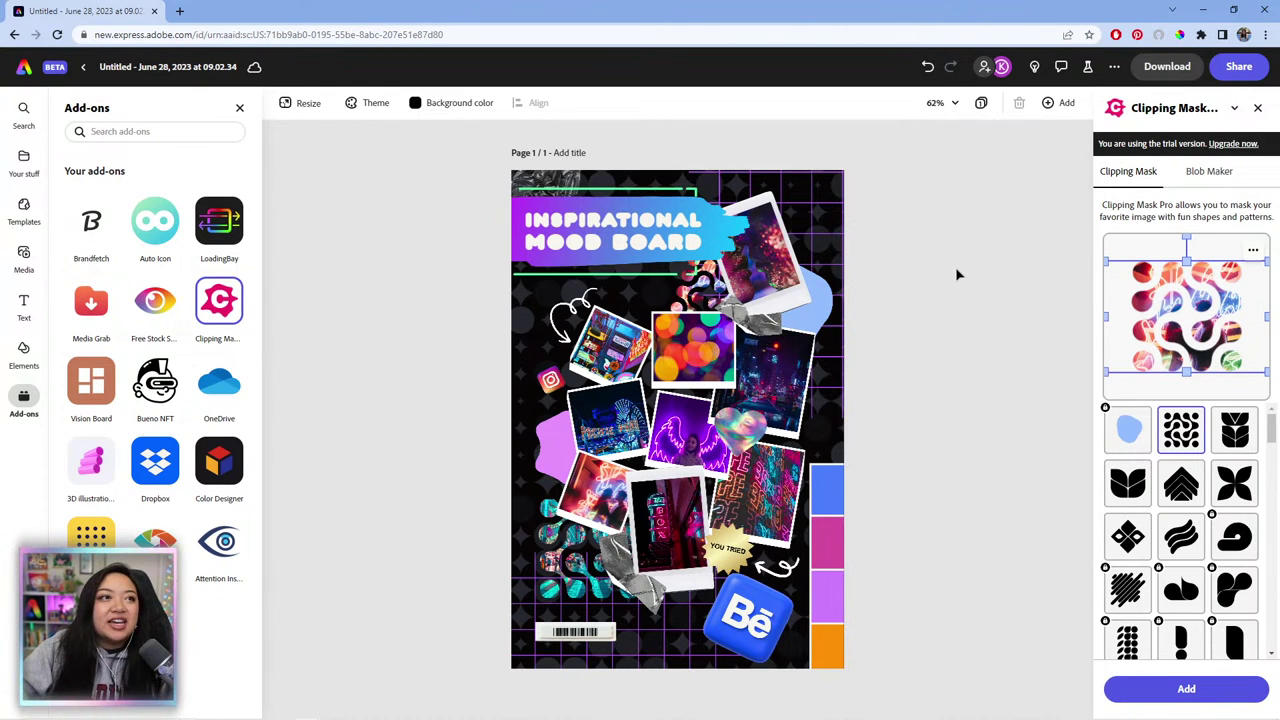
Step: Open the 3D illustrations add-on and view its Social icons collection
left_click(95, 450)
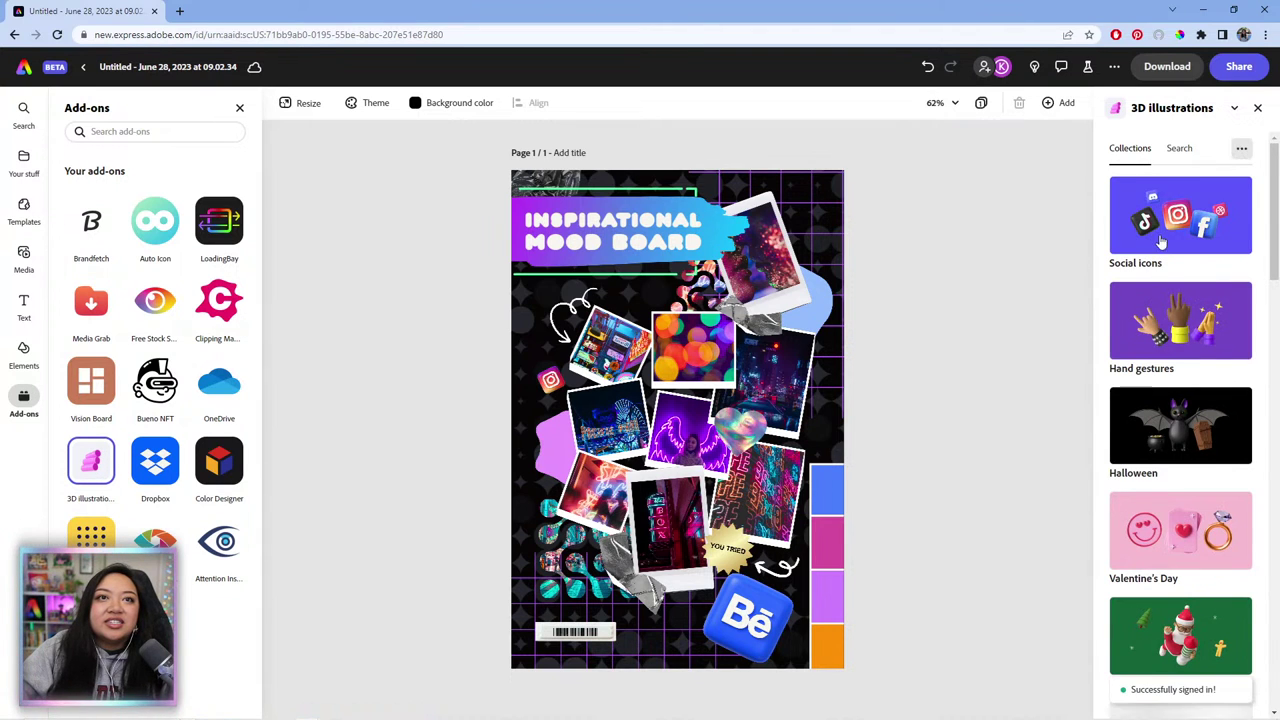
left_click(1208, 228)
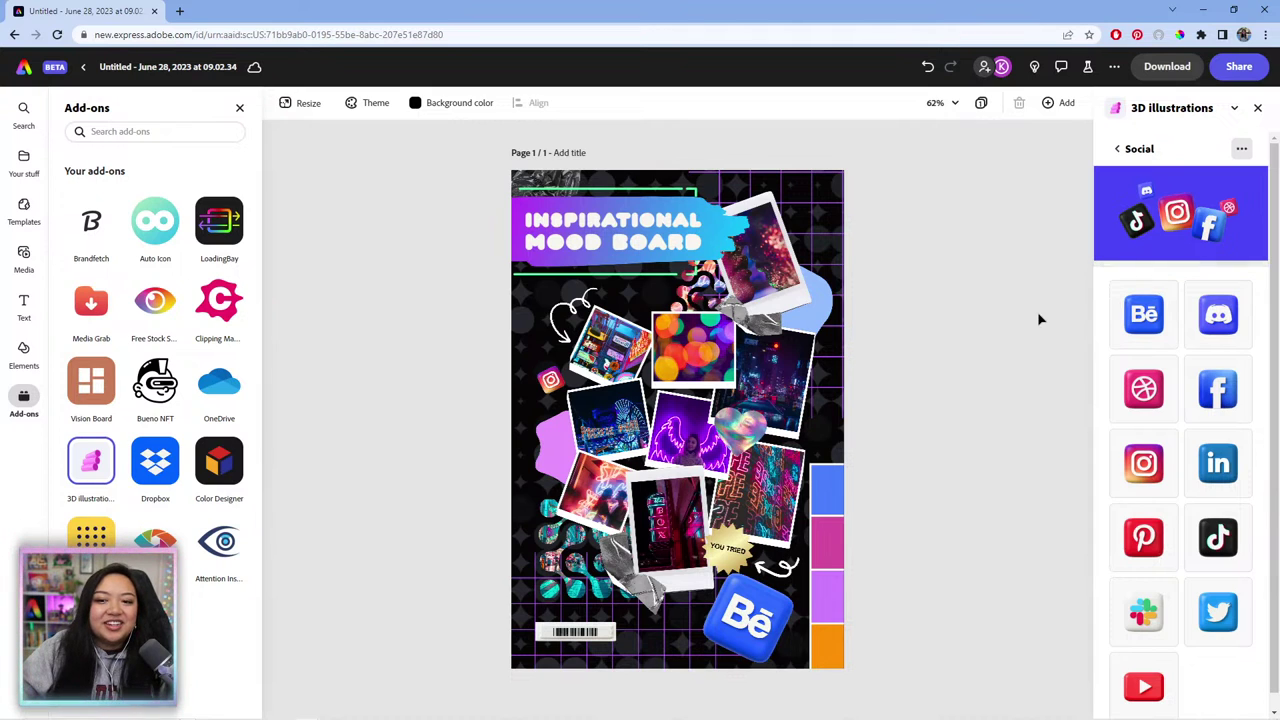
left_click(1130, 146)
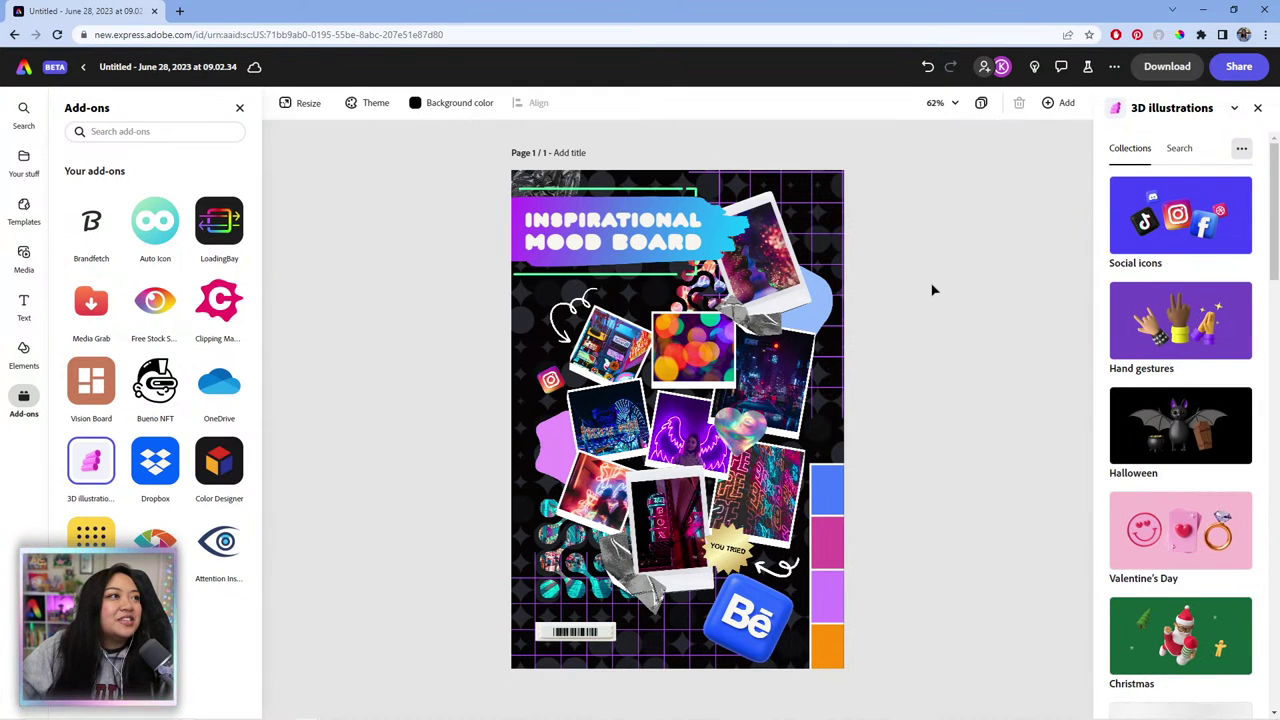
Step: Open the Brandfetch add-on with nothing selected on the page
left_click(90, 226)
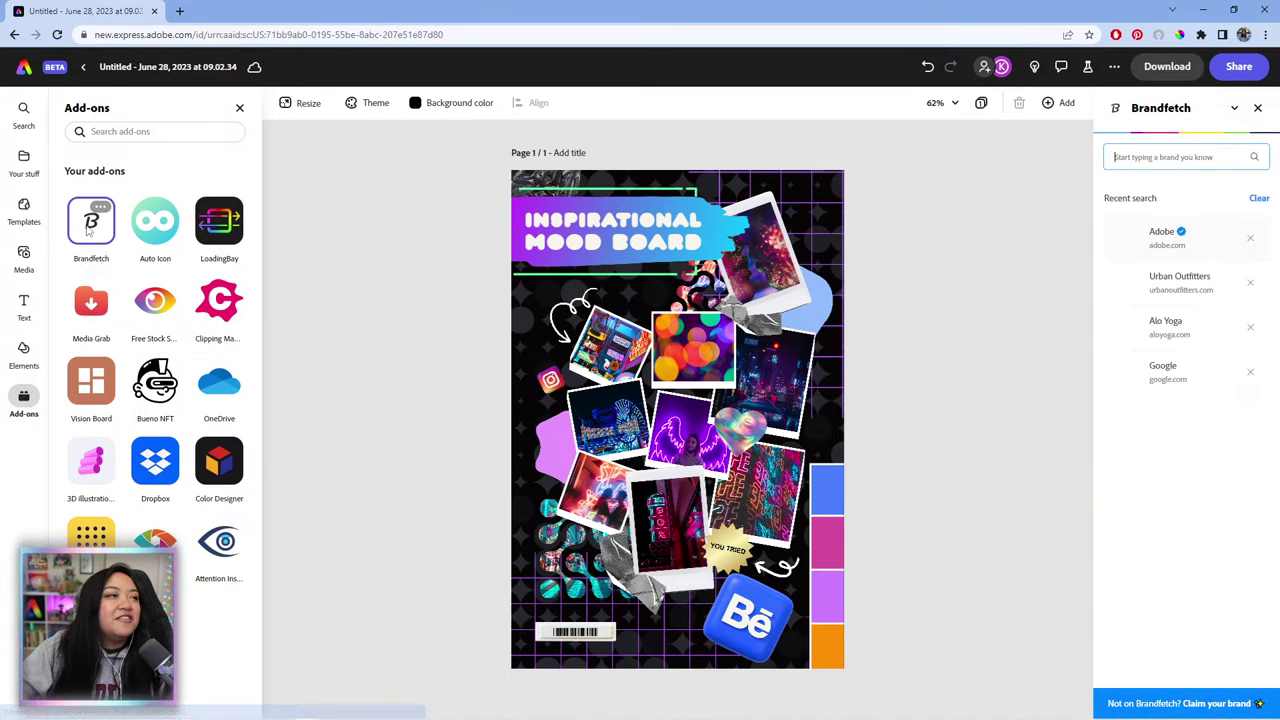
left_click(970, 270)
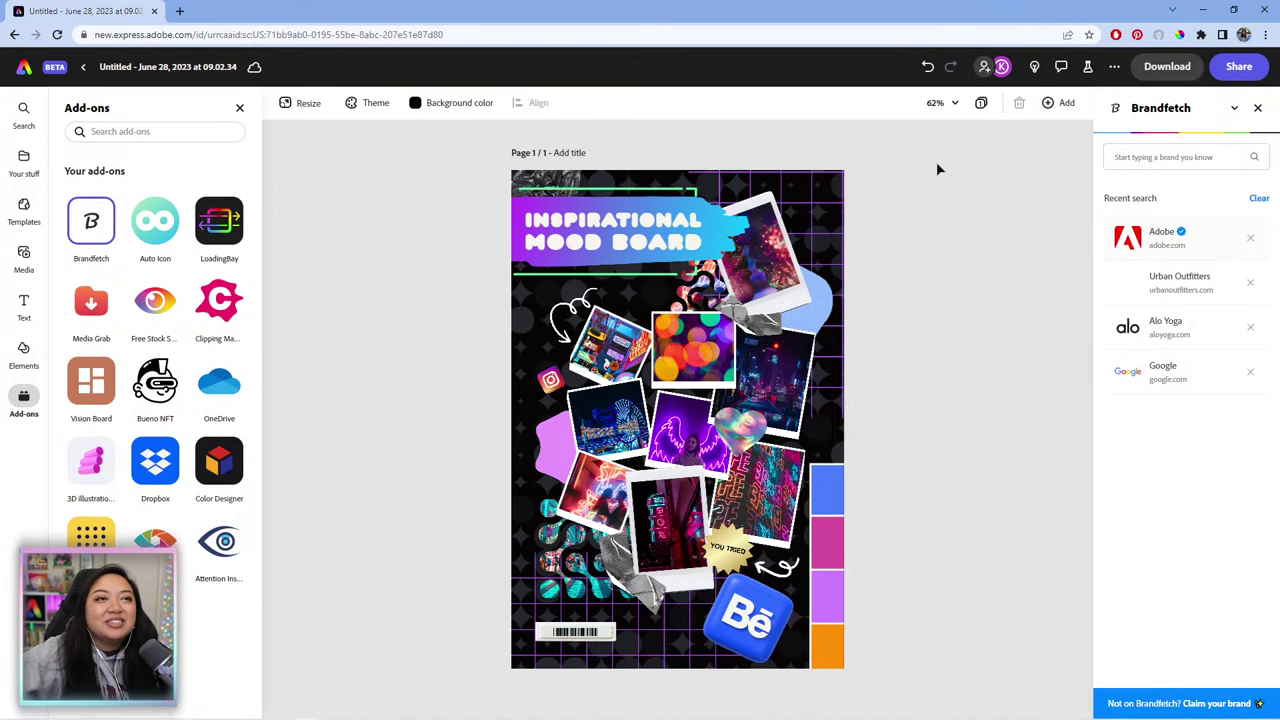
left_click(830, 202)
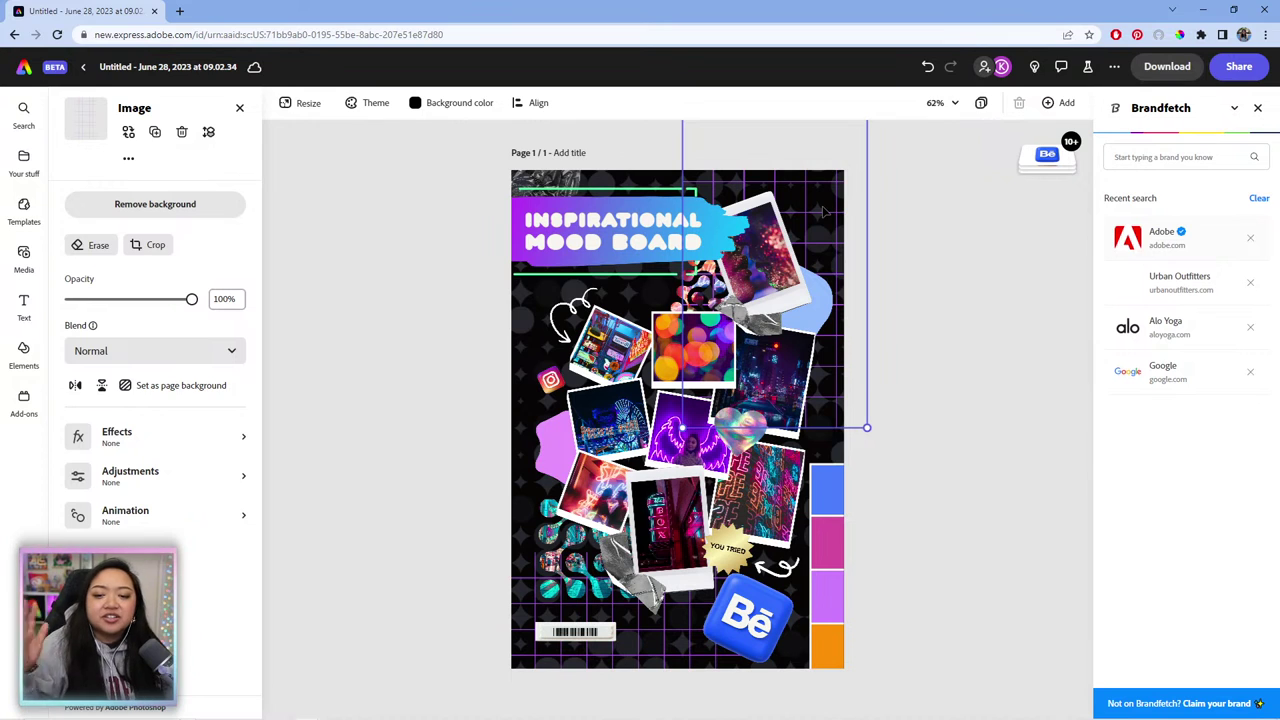
left_click(915, 231)
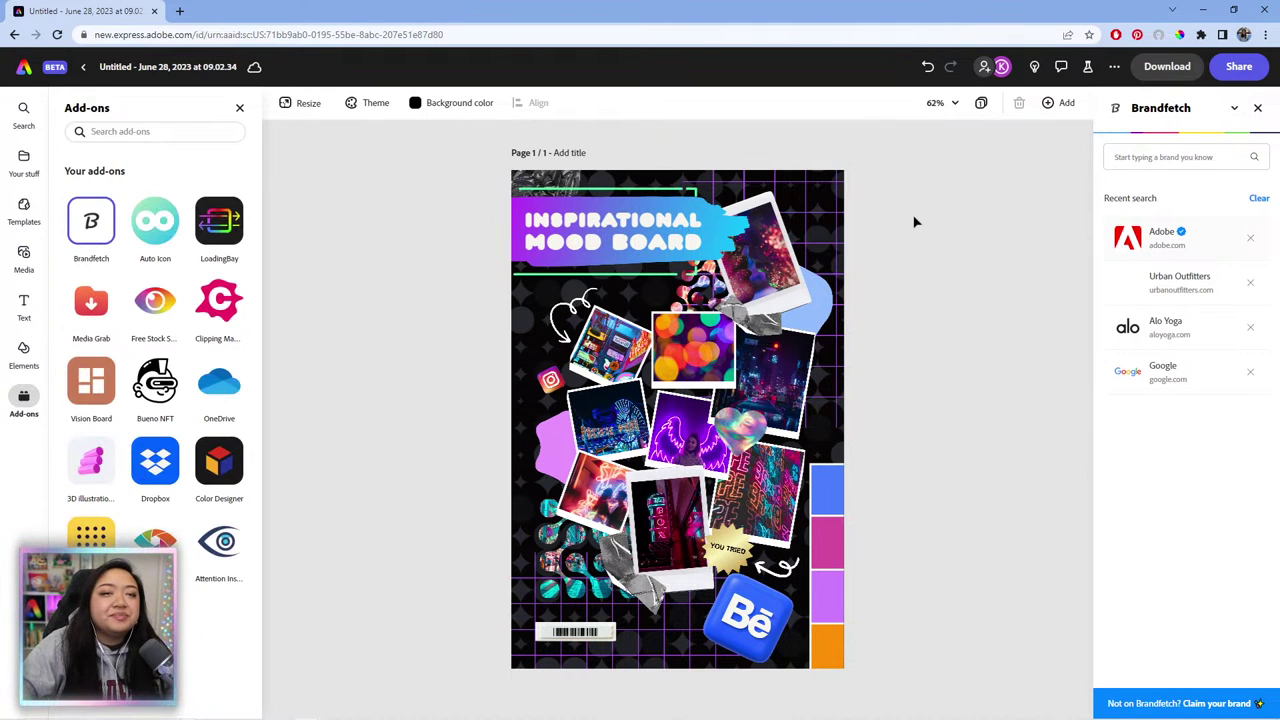
Step: Search Brandfetch for "star", choose Starbucks, and look through its brand assets
left_click(1200, 161)
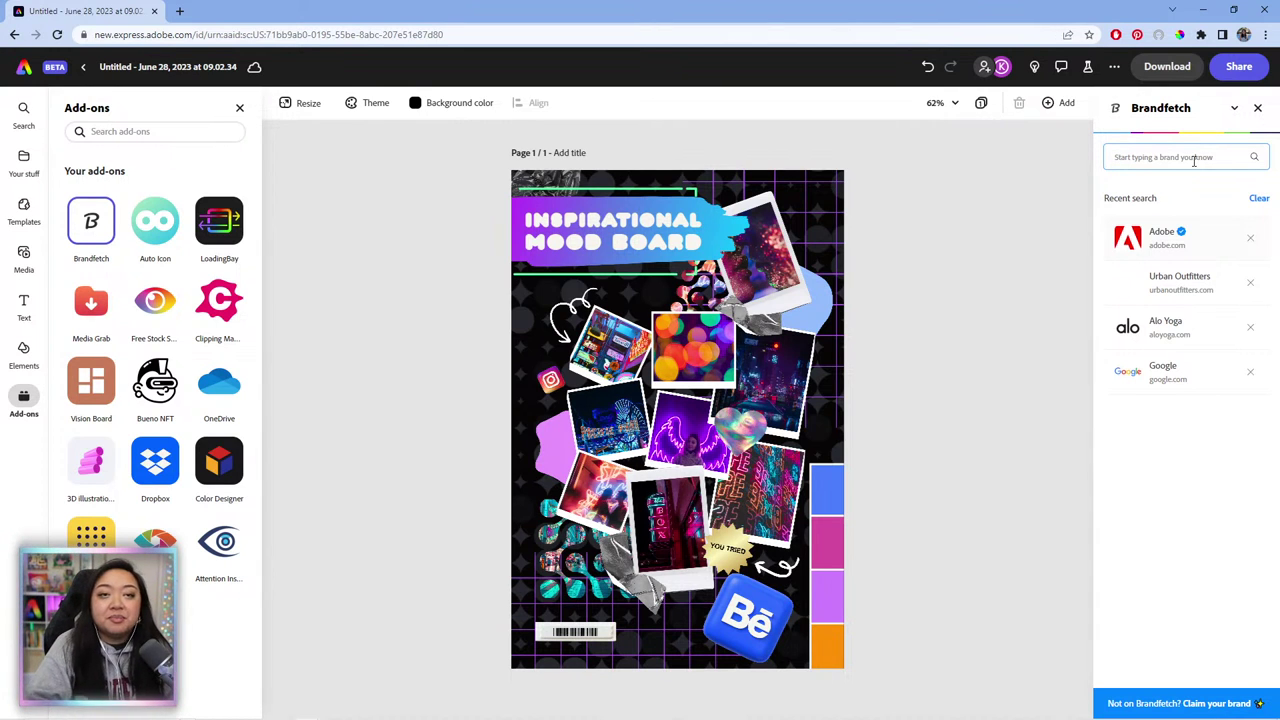
type("star")
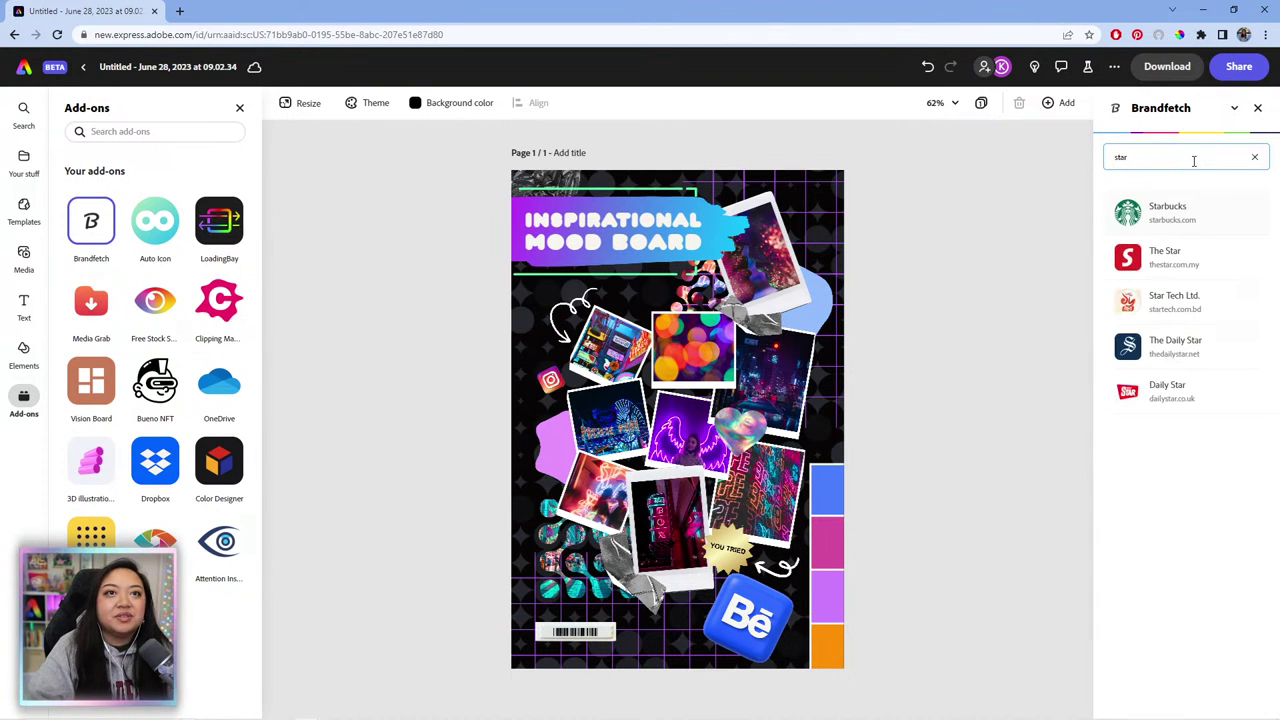
left_click(1182, 210)
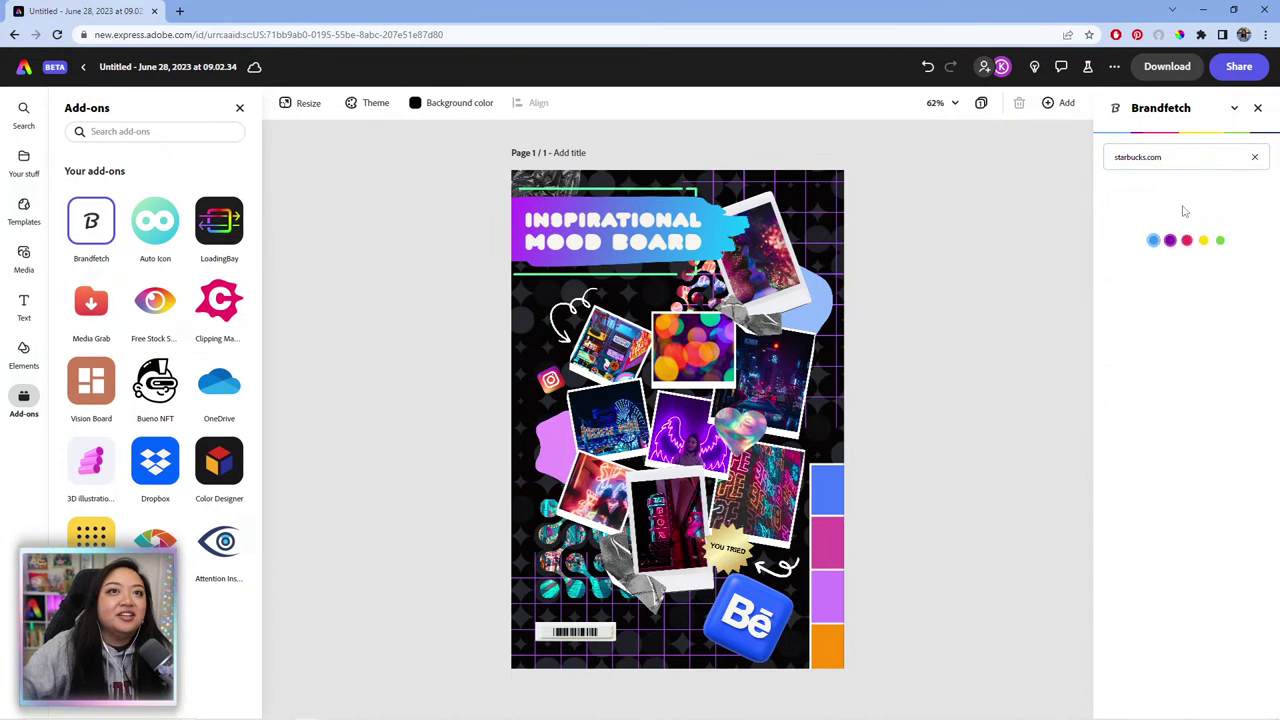
scroll(1205, 271, "down", 1)
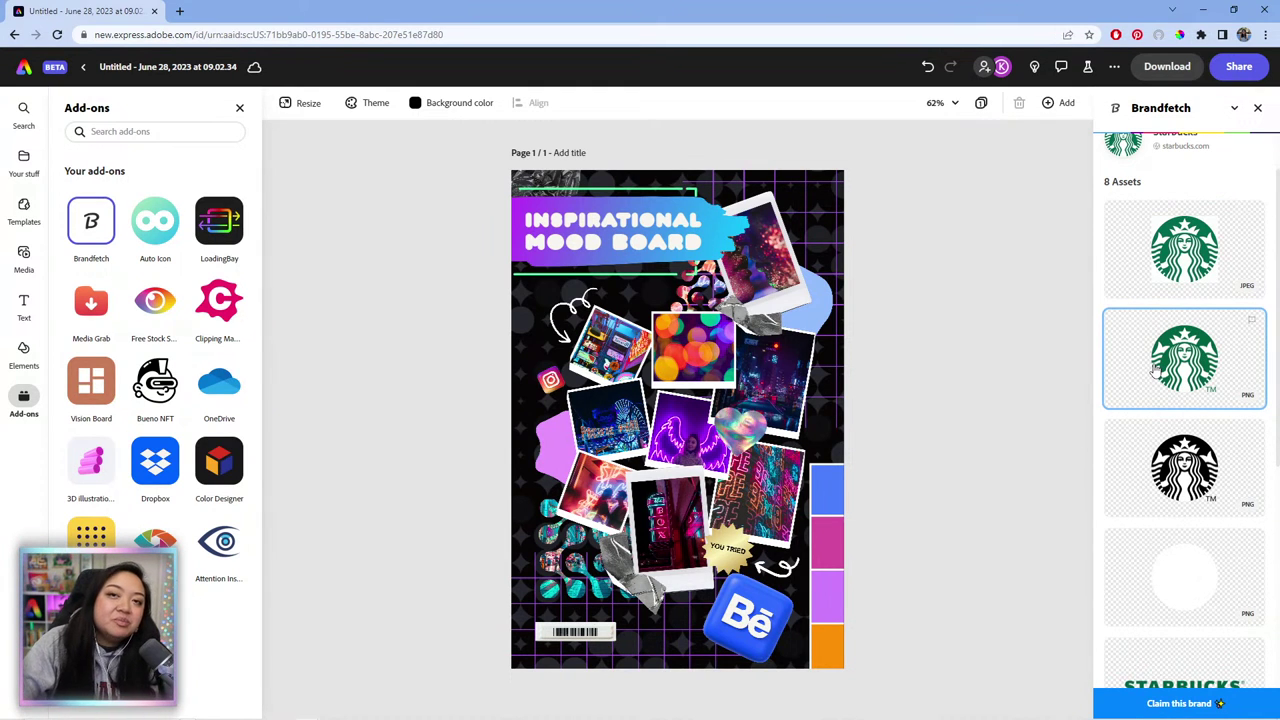
scroll(1190, 370, "up", 1)
scroll(1210, 400, "down", 2)
scroll(1185, 421, "down", 4)
scroll(1166, 490, "up", 1)
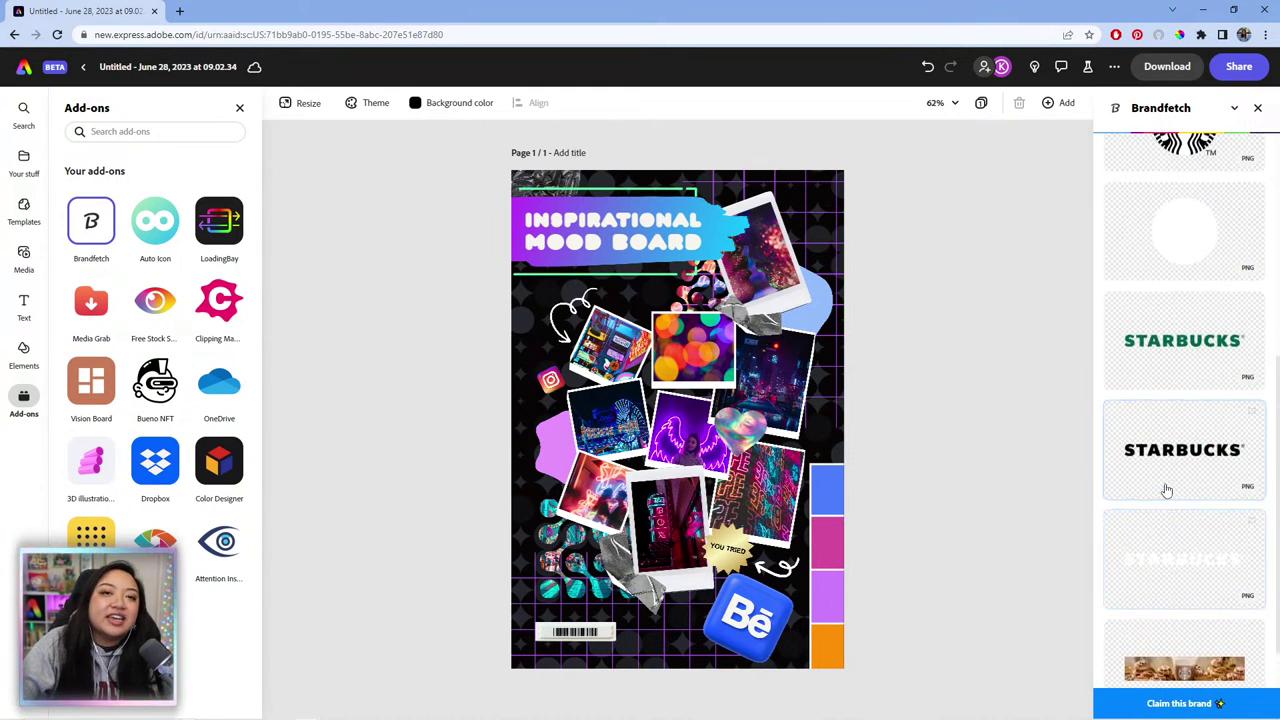
scroll(1166, 490, "up", 4)
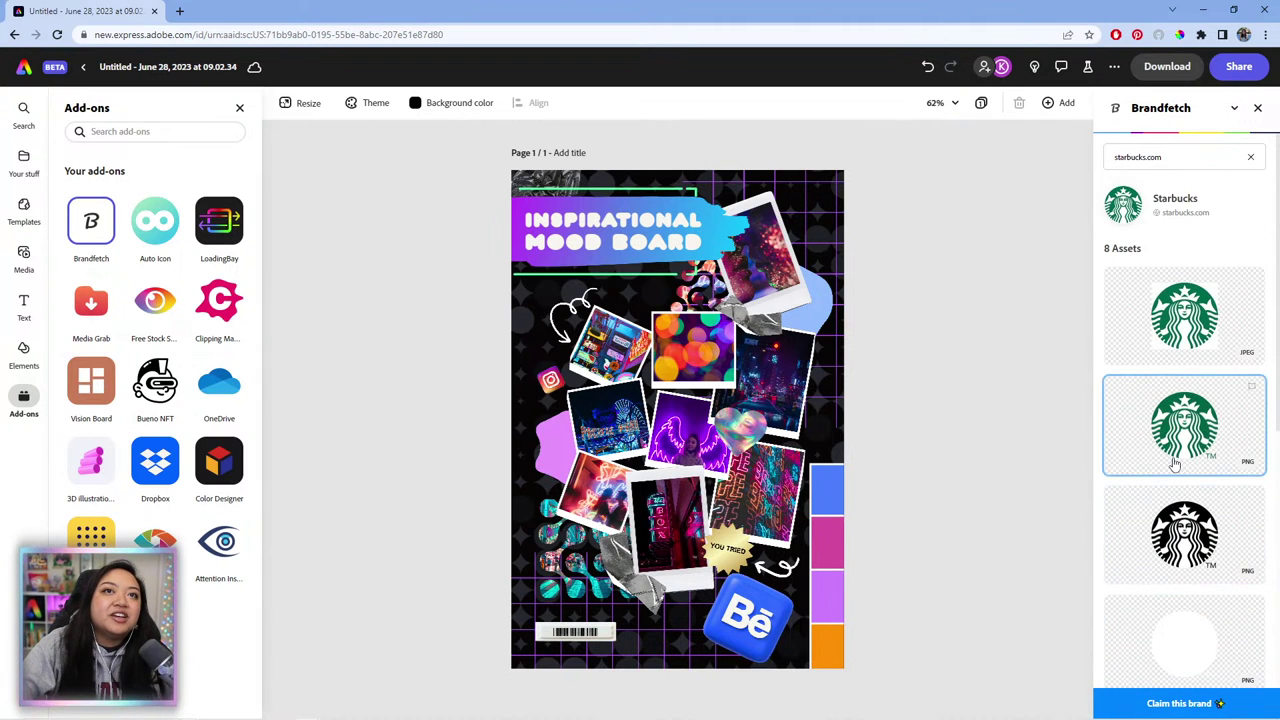
Step: Clear the Starbucks search, open Adobe from the recent searches, and look through its brand assets
left_click(1250, 157)
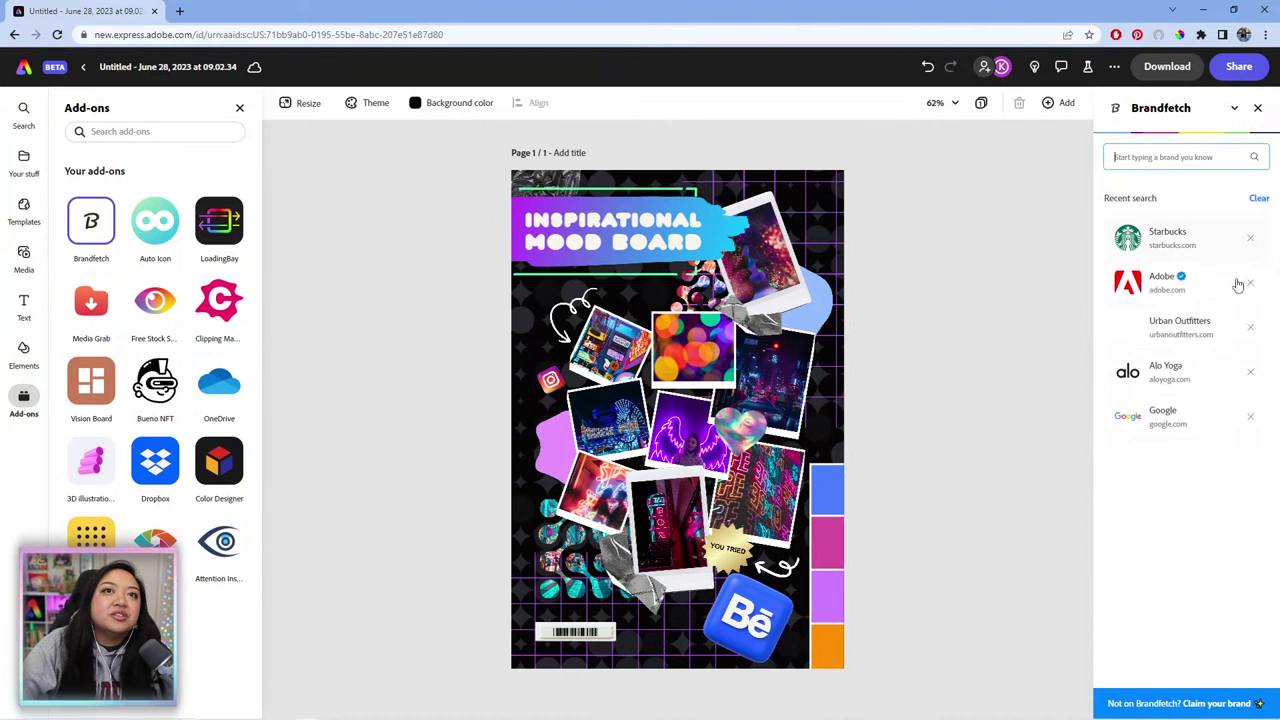
left_click(1155, 283)
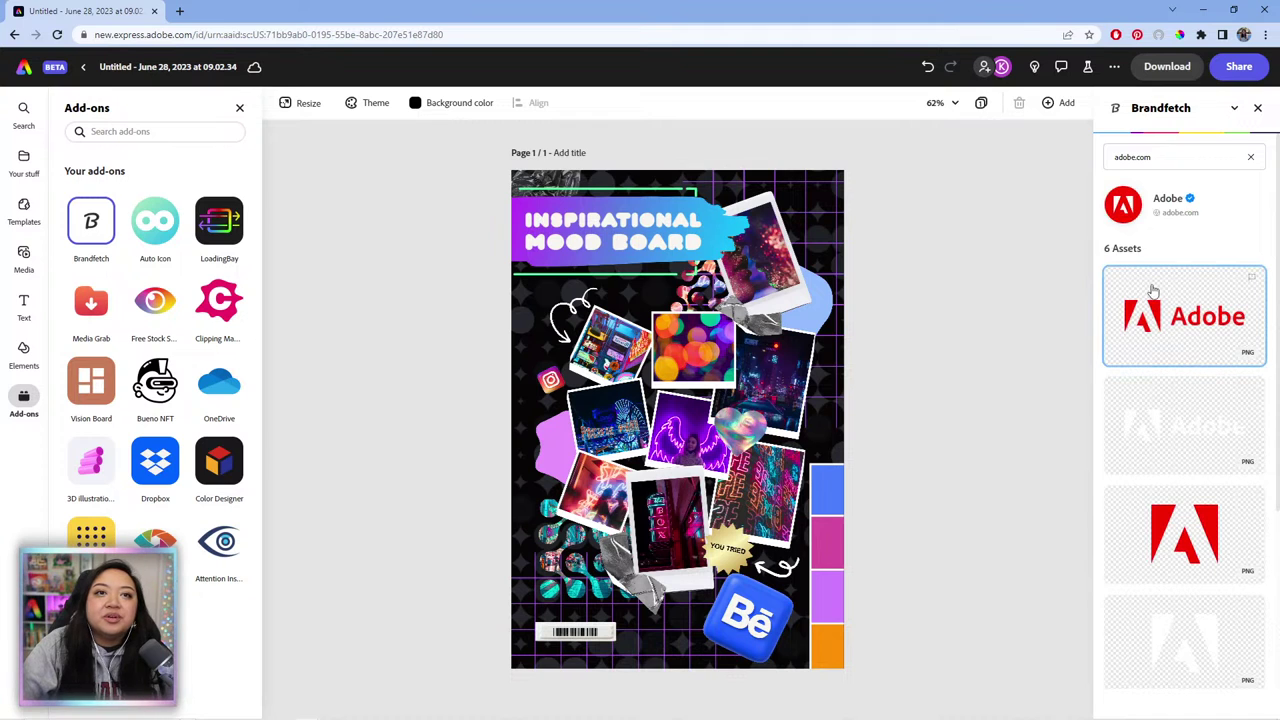
scroll(1157, 314, "down", 3)
scroll(1182, 560, "up", 3)
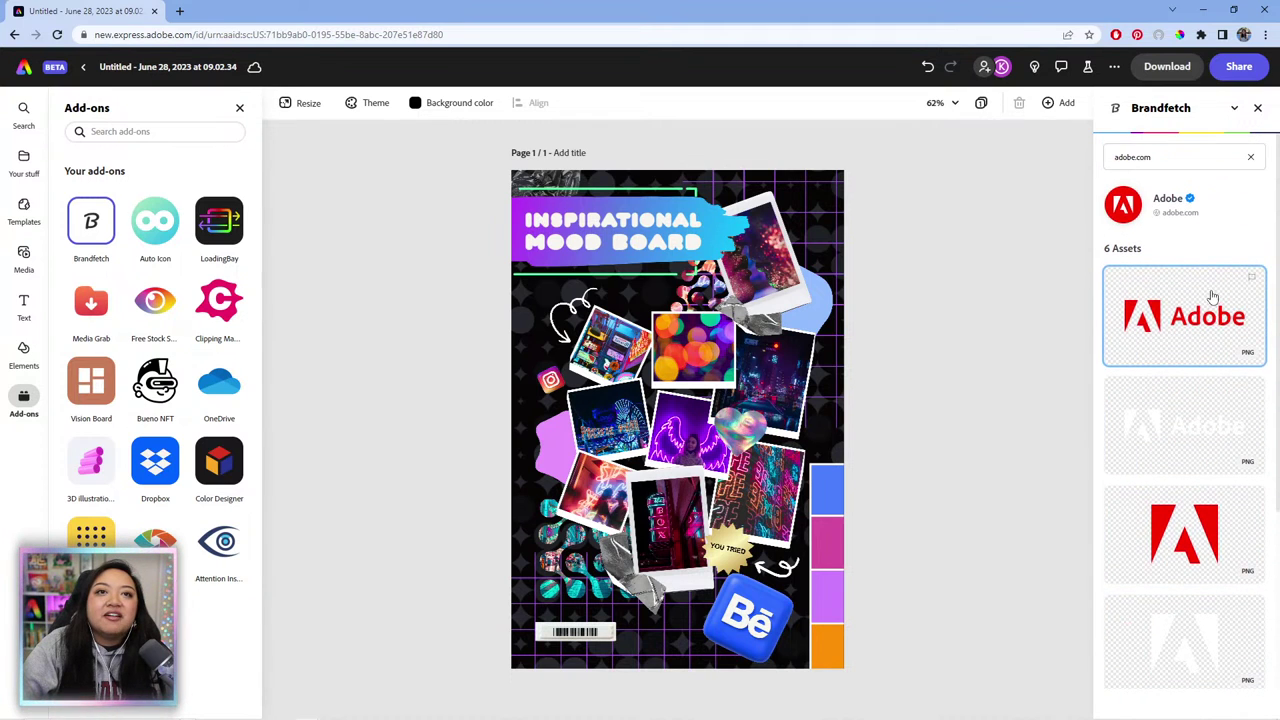
scroll(1170, 590, "down", 3)
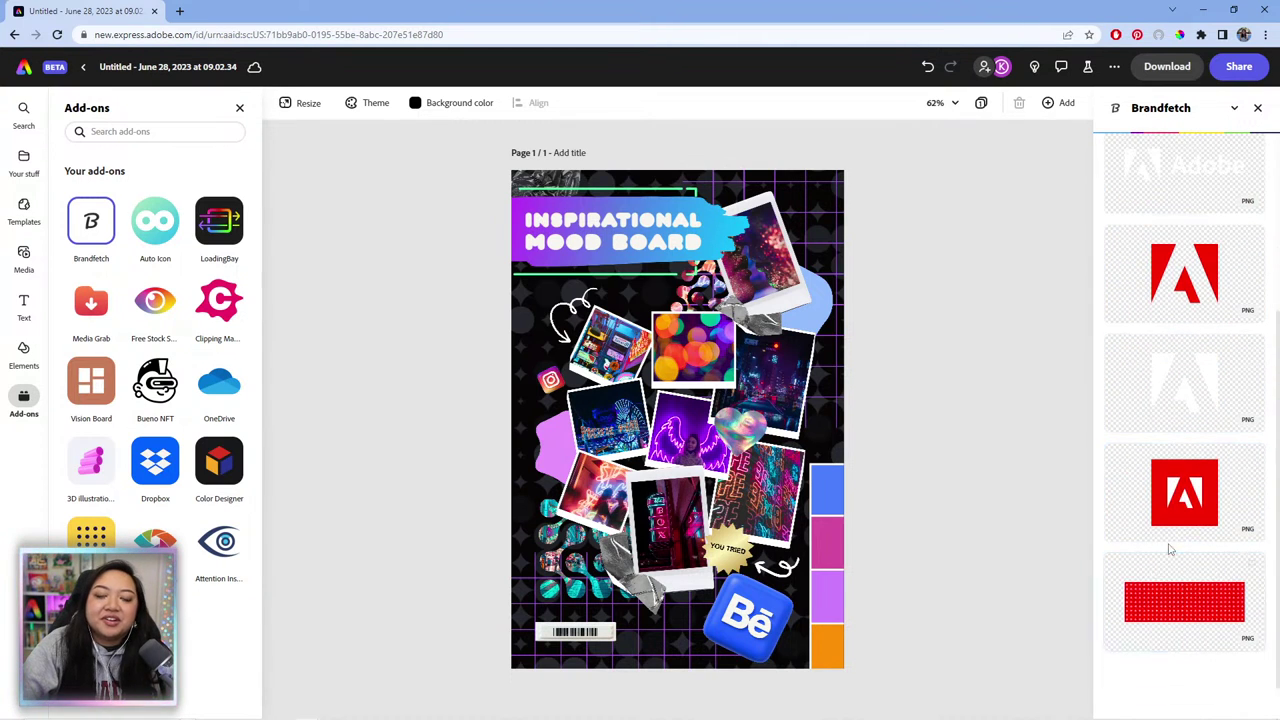
scroll(1170, 548, "up", 5)
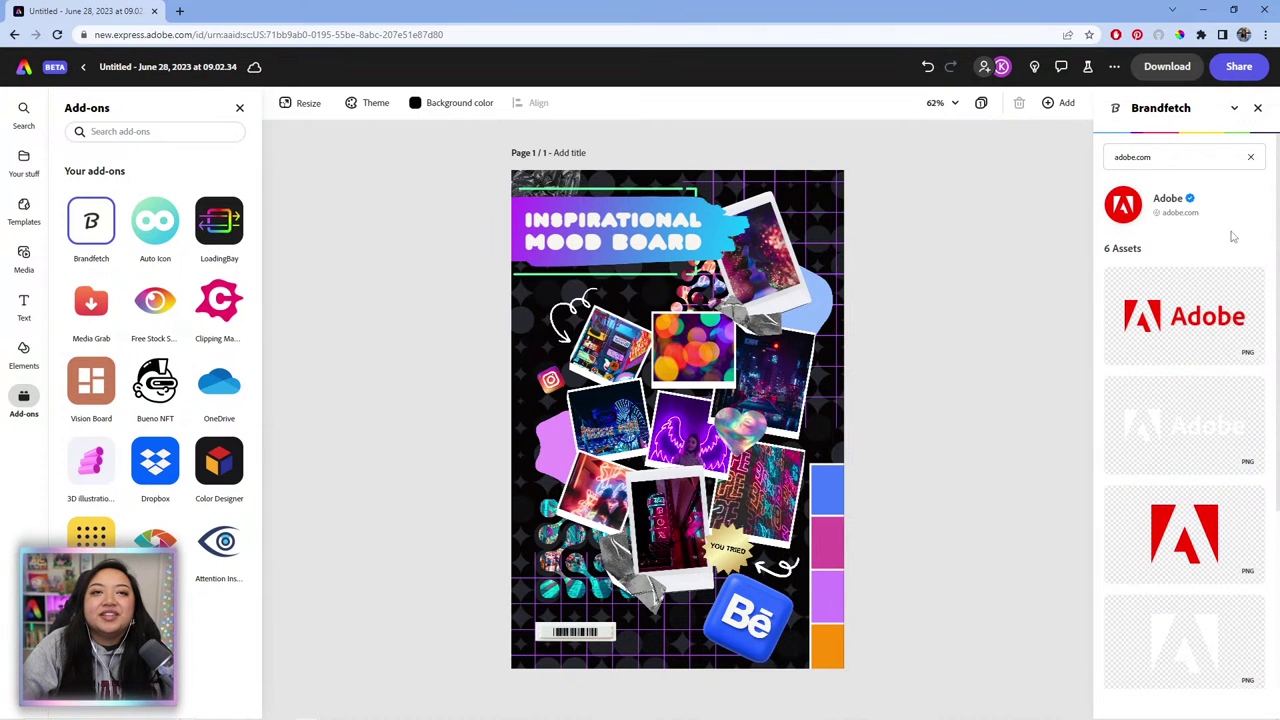
Step: Search Brandfetch for "adobe express"
triple_click(1217, 164)
left_click(1197, 160)
key("ctrl+a")
type("adobe expres")
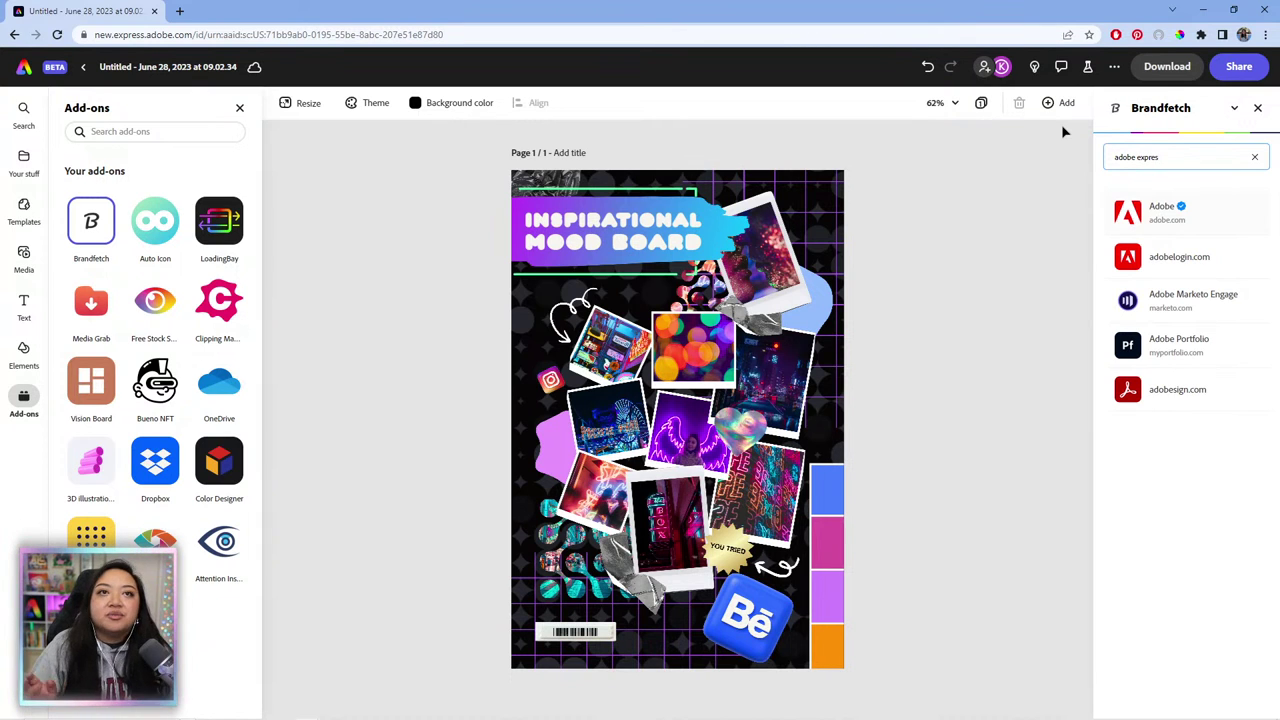
type("s")
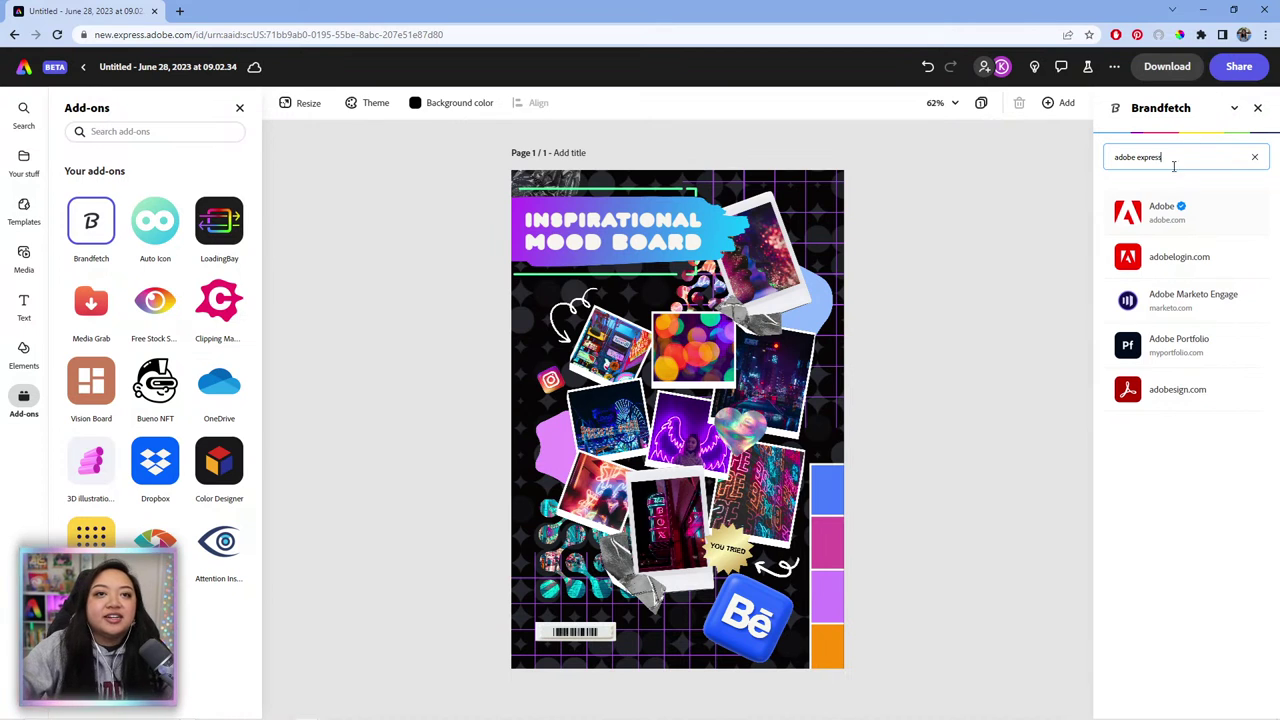
left_click_drag(1197, 161, 1087, 162)
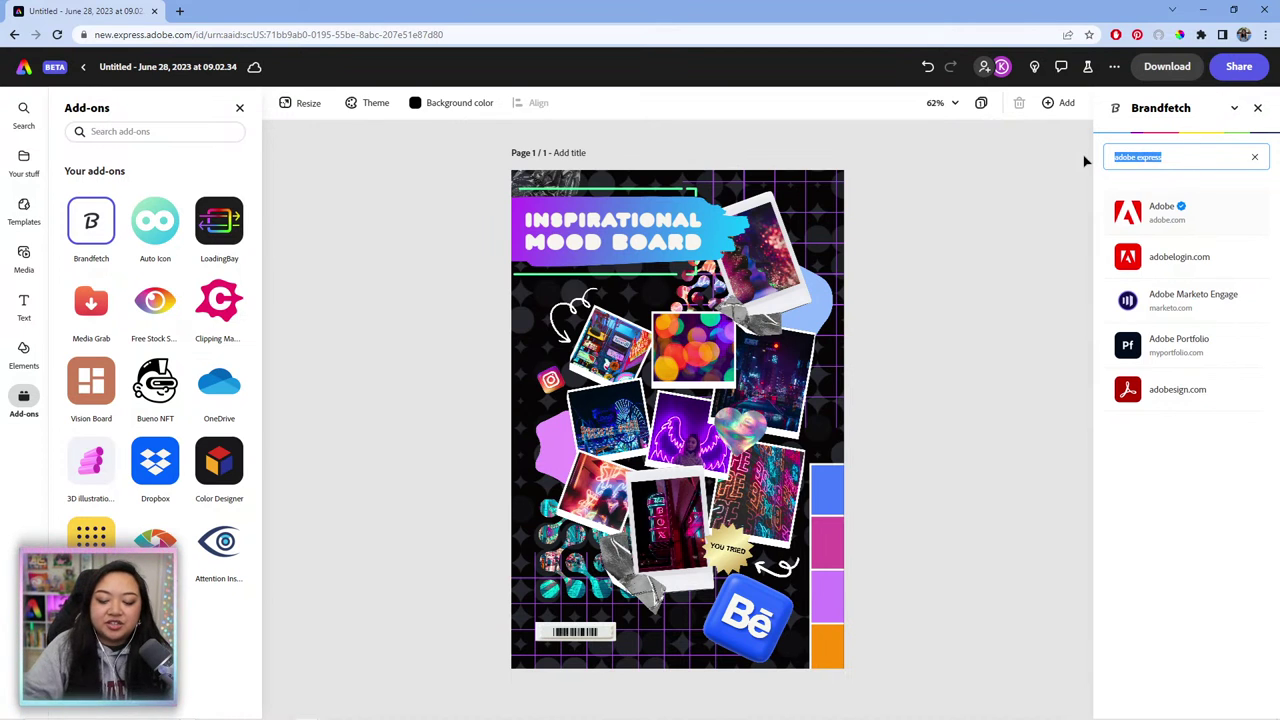
Step: Clear the Brandfetch search, reopen Adobe from the recent searches, and look through its brand assets
key("BackSpace")
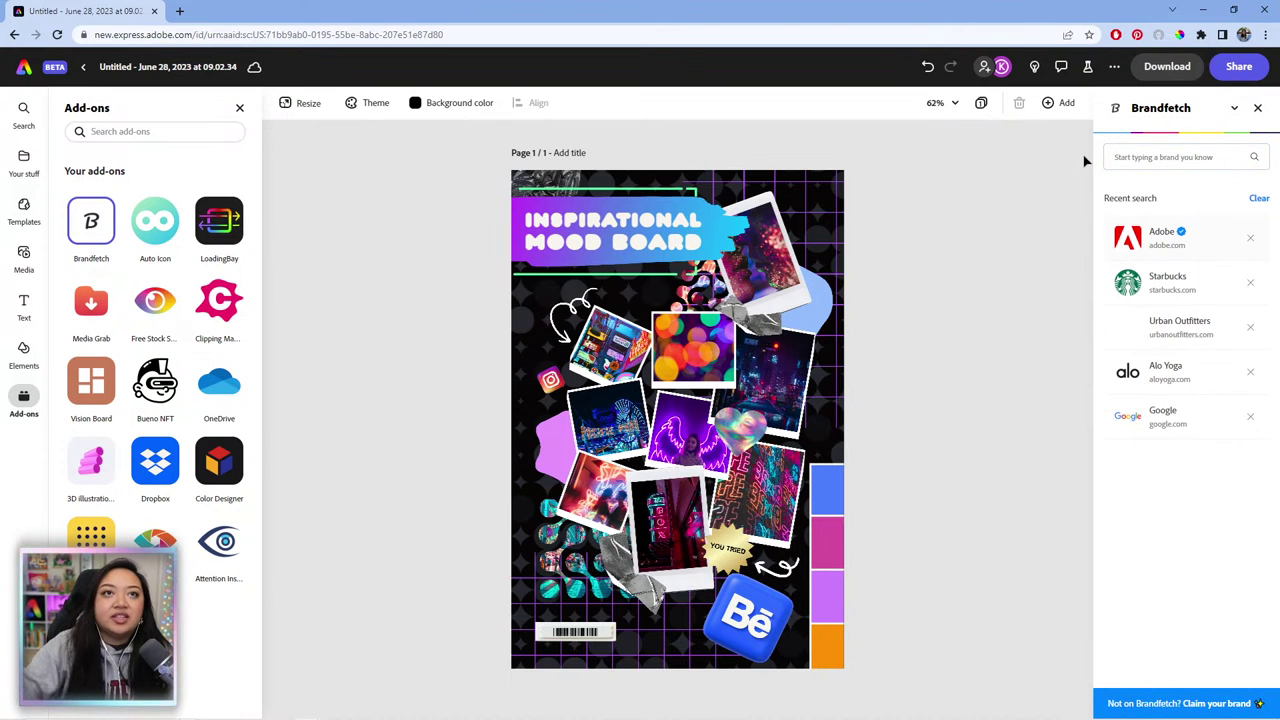
left_click(1212, 244)
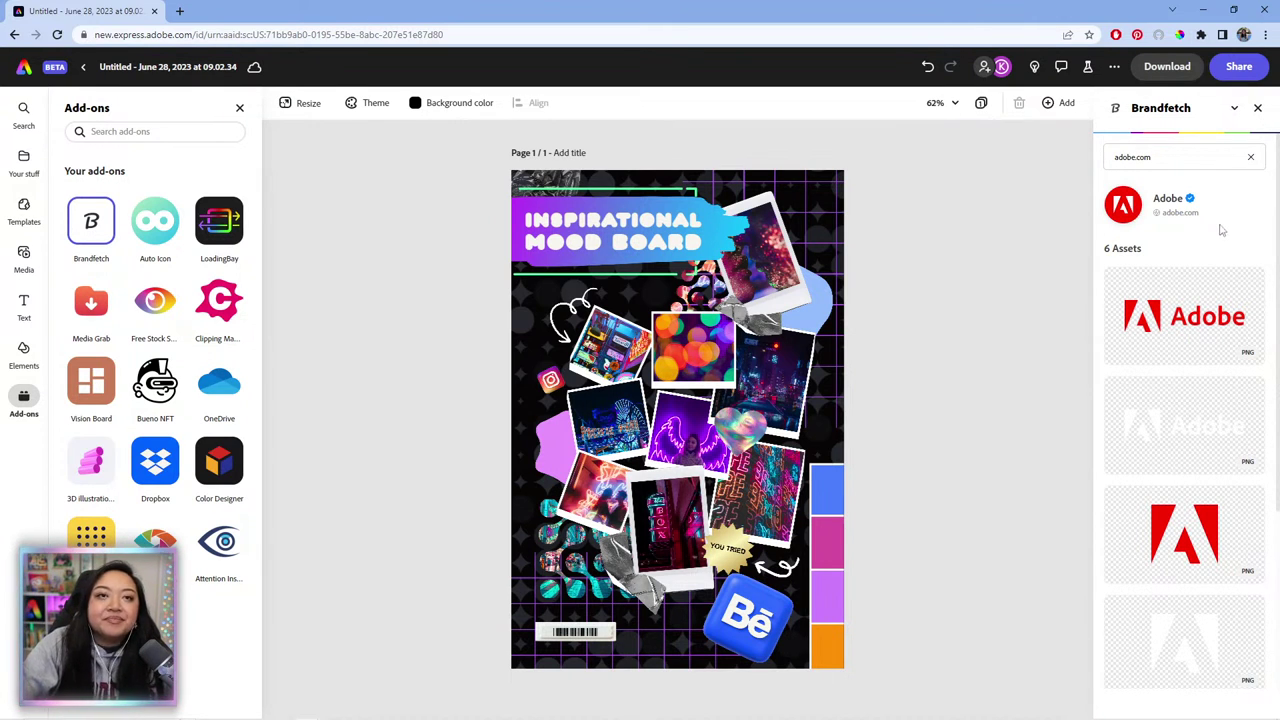
scroll(1224, 229, "down", 3)
scroll(1203, 383, "up", 3)
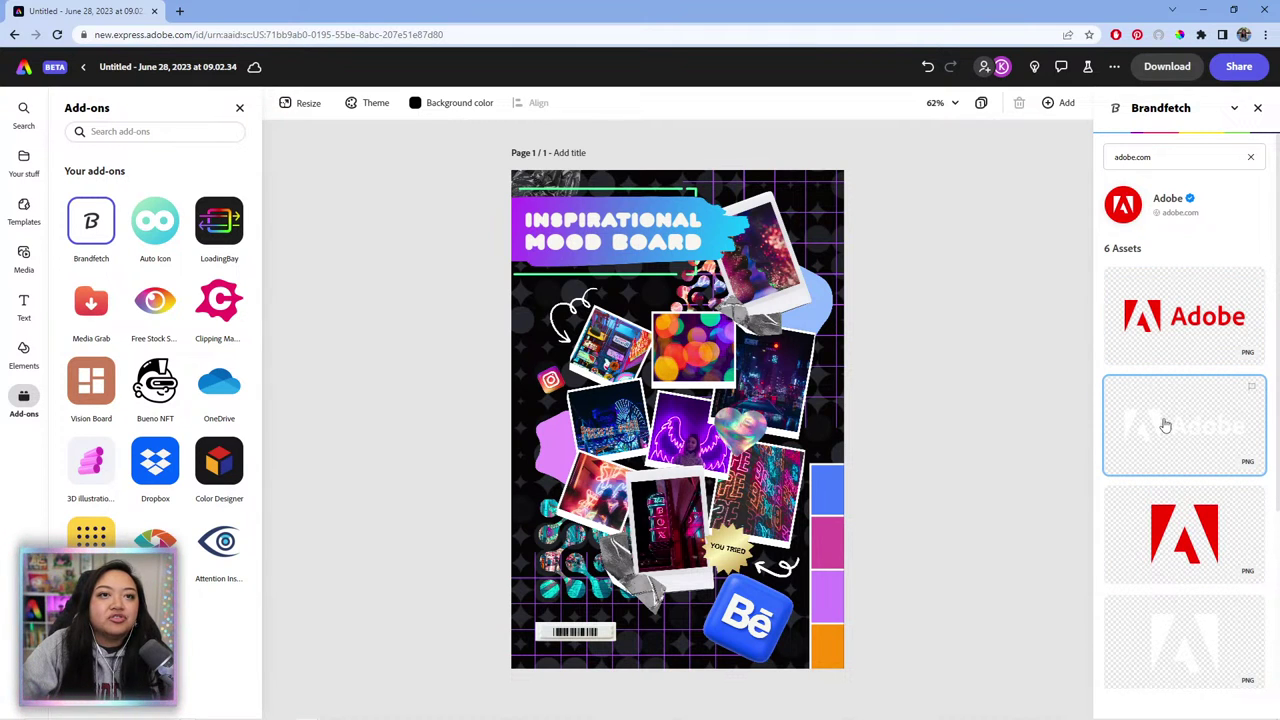
Step: Place the white Adobe wordmark logo from Brandfetch on the page, scale it down, and position it beneath the mood board title
left_click(1189, 457)
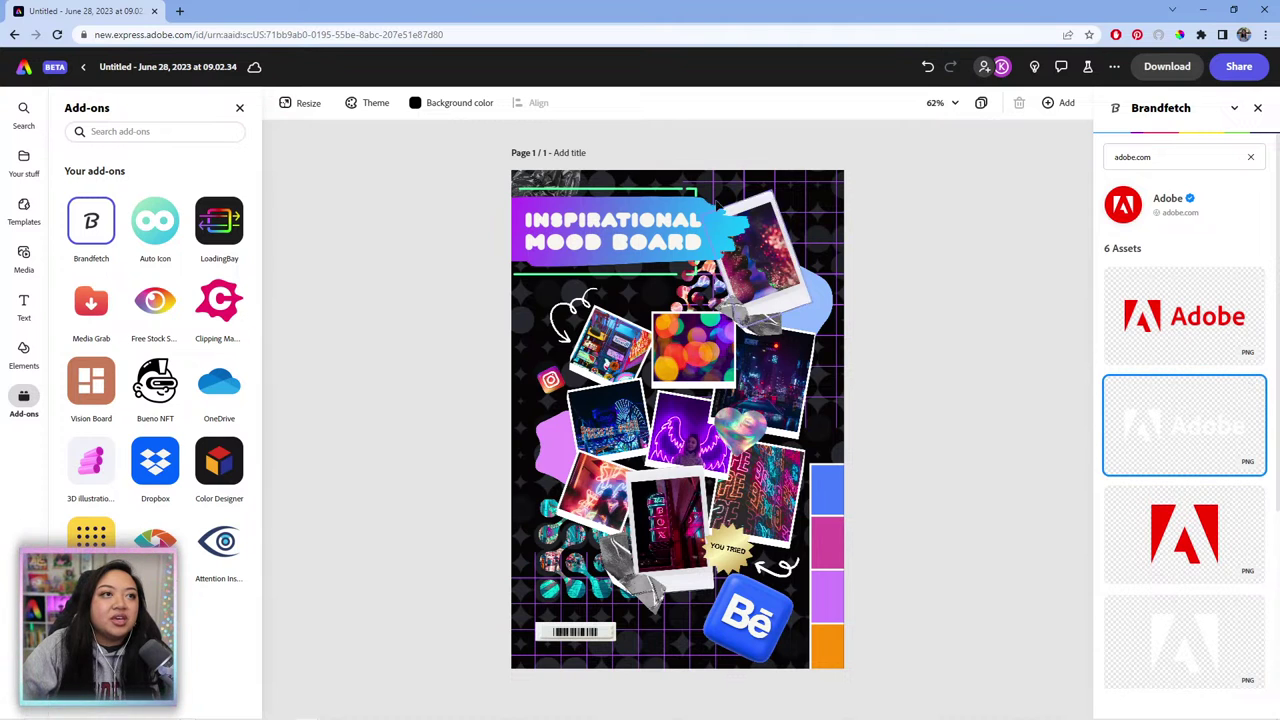
left_click_drag(1129, 420, 560, 282)
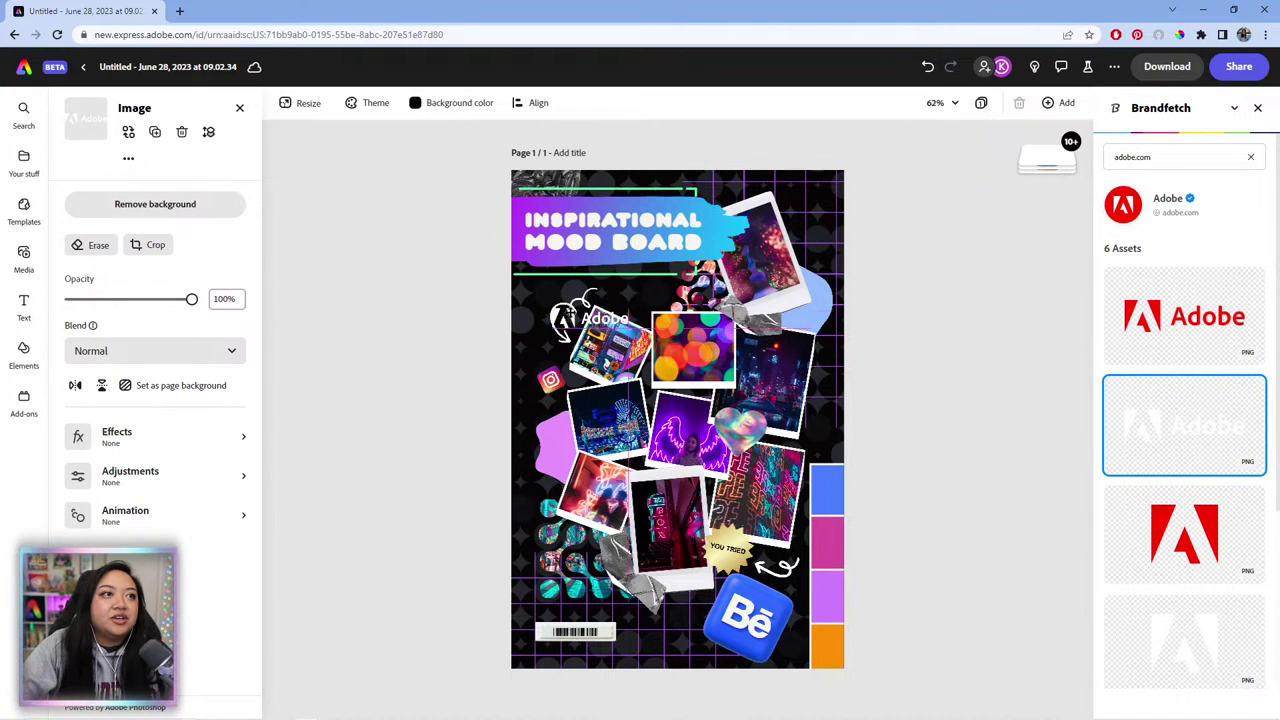
mouse_move(592, 285)
left_mouse_down()
mouse_move(612, 283)
mouse_move(525, 290)
mouse_move(618, 564)
mouse_move(570, 292)
mouse_move(592, 293)
left_mouse_up()
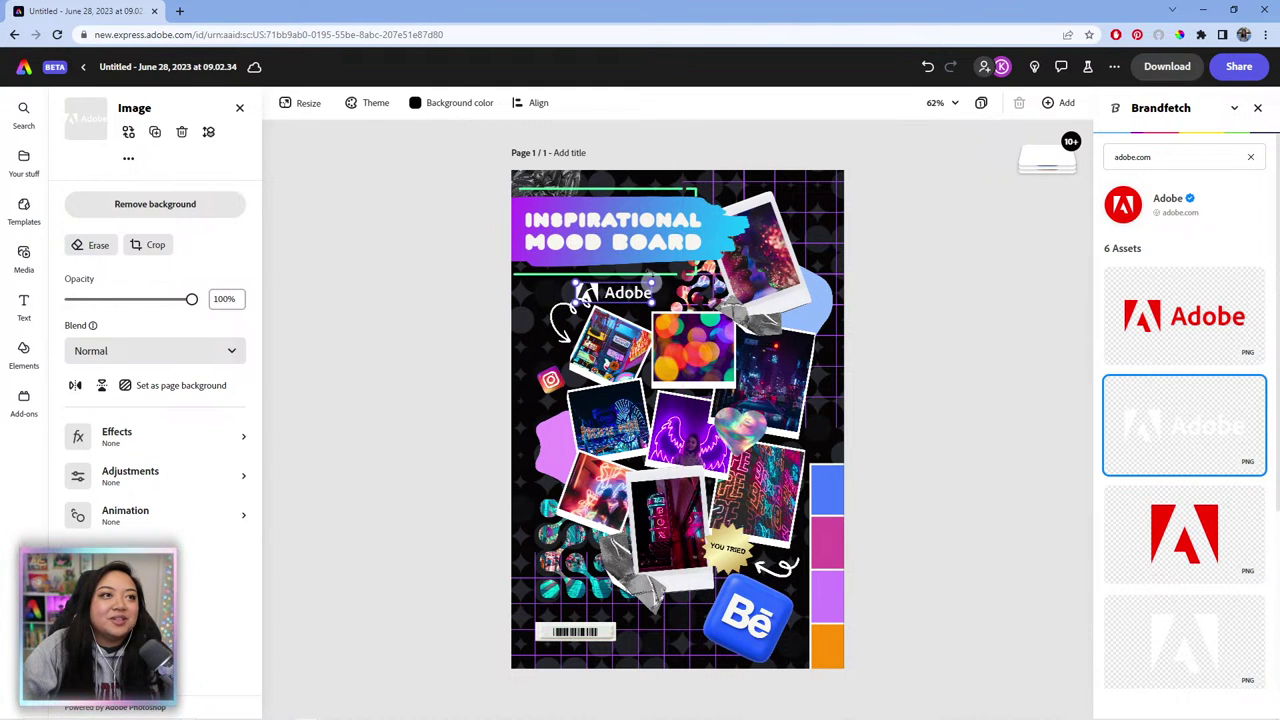
left_click_drag(592, 293, 648, 298)
left_click(940, 345)
left_click_drag(648, 297, 636, 291)
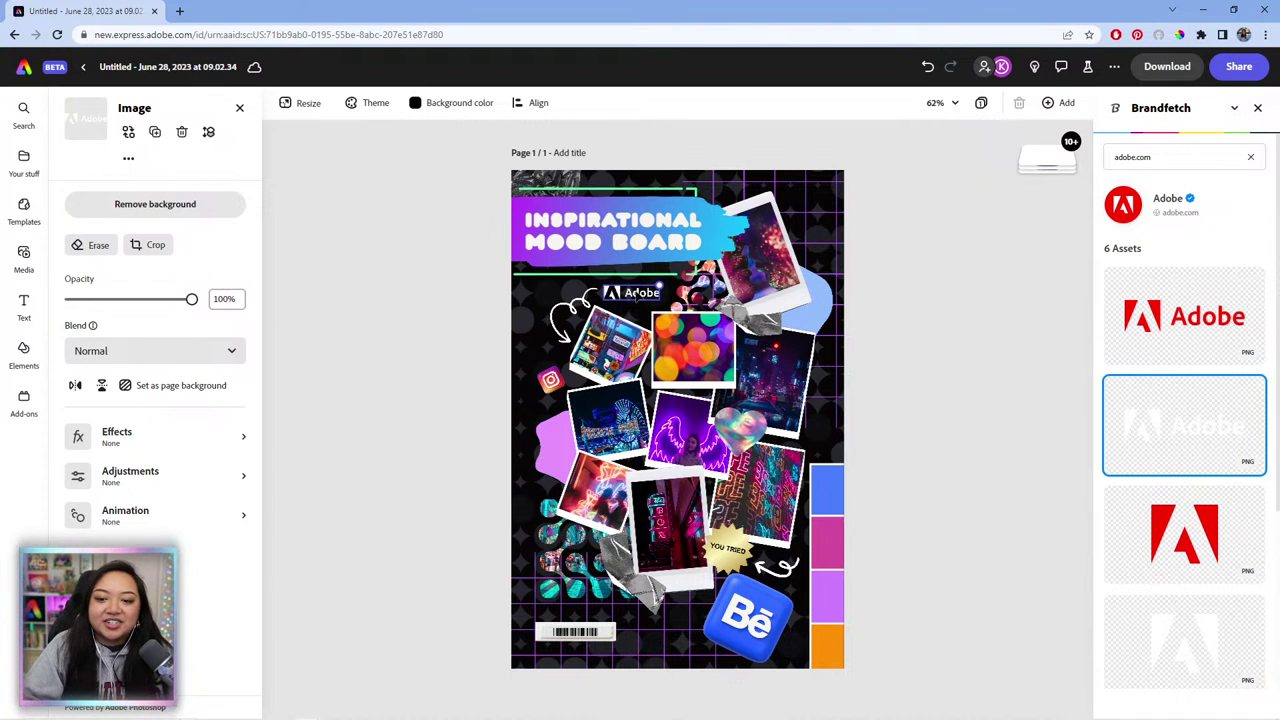
Step: Delete the white Adobe logo from the page and clear the Brandfetch search
key("Delete")
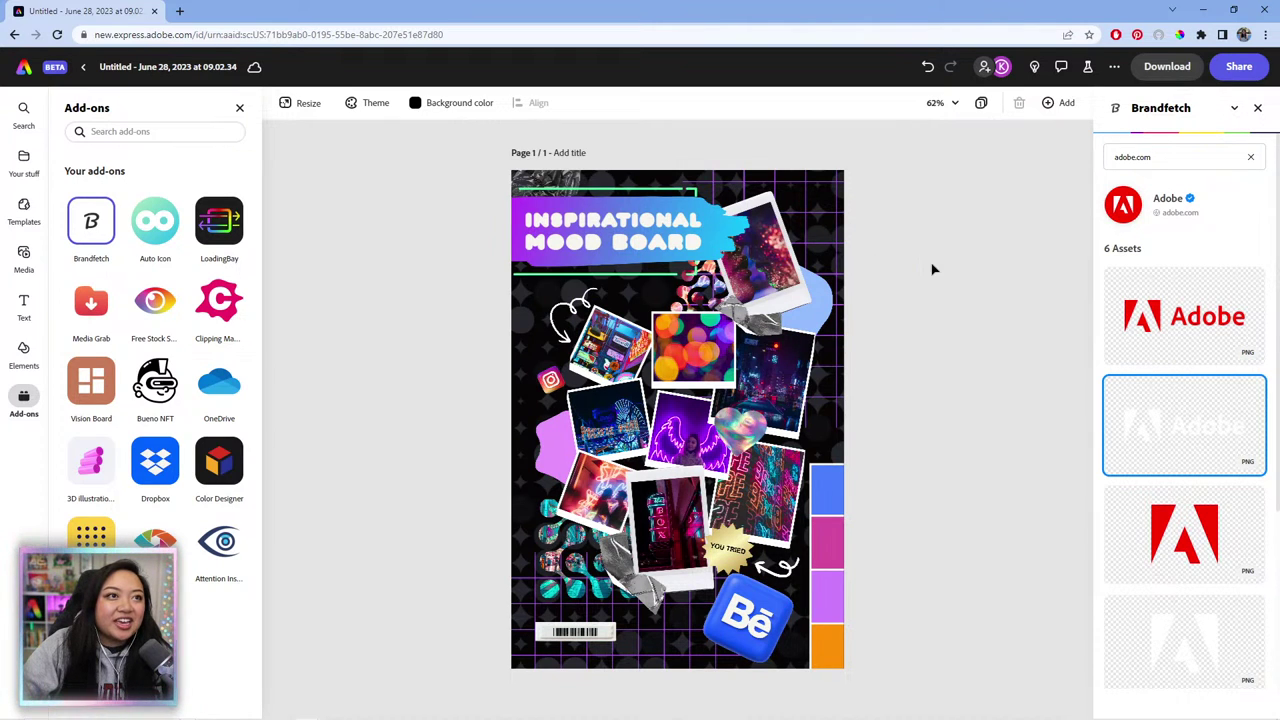
left_click(1251, 159)
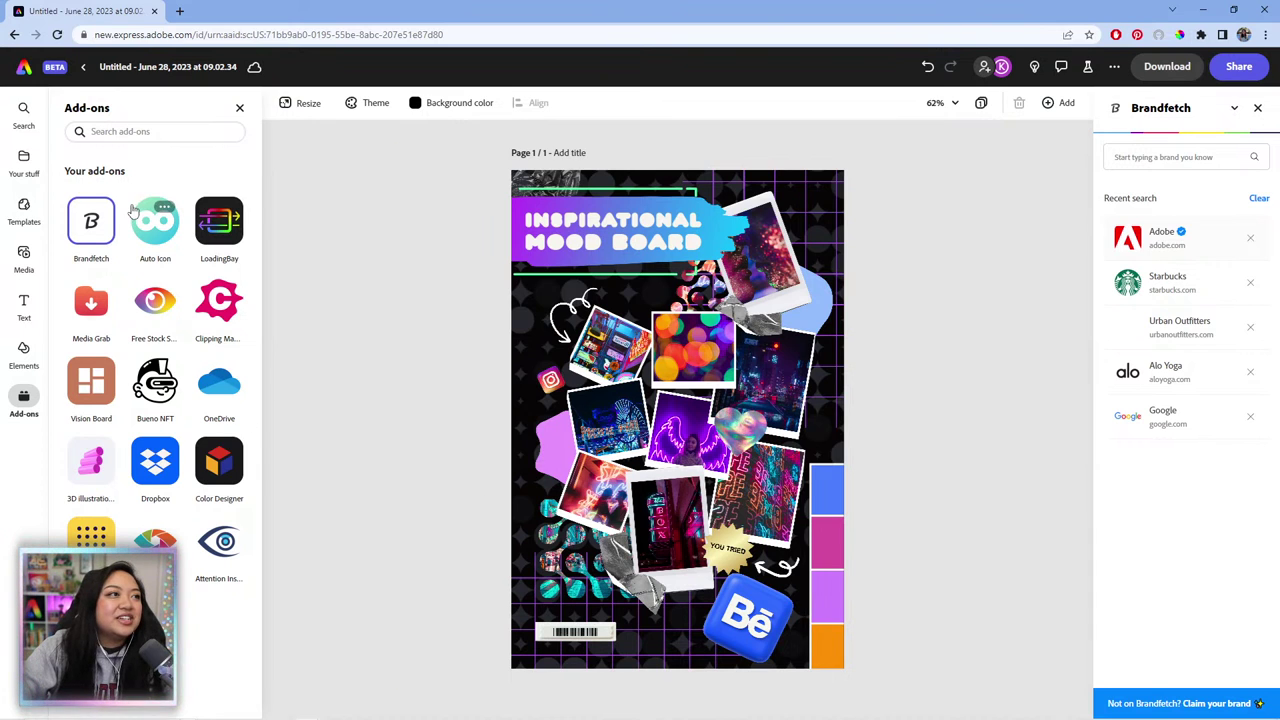
Step: Open the Auto Icon add-on and browse its icon packs
left_click(157, 234)
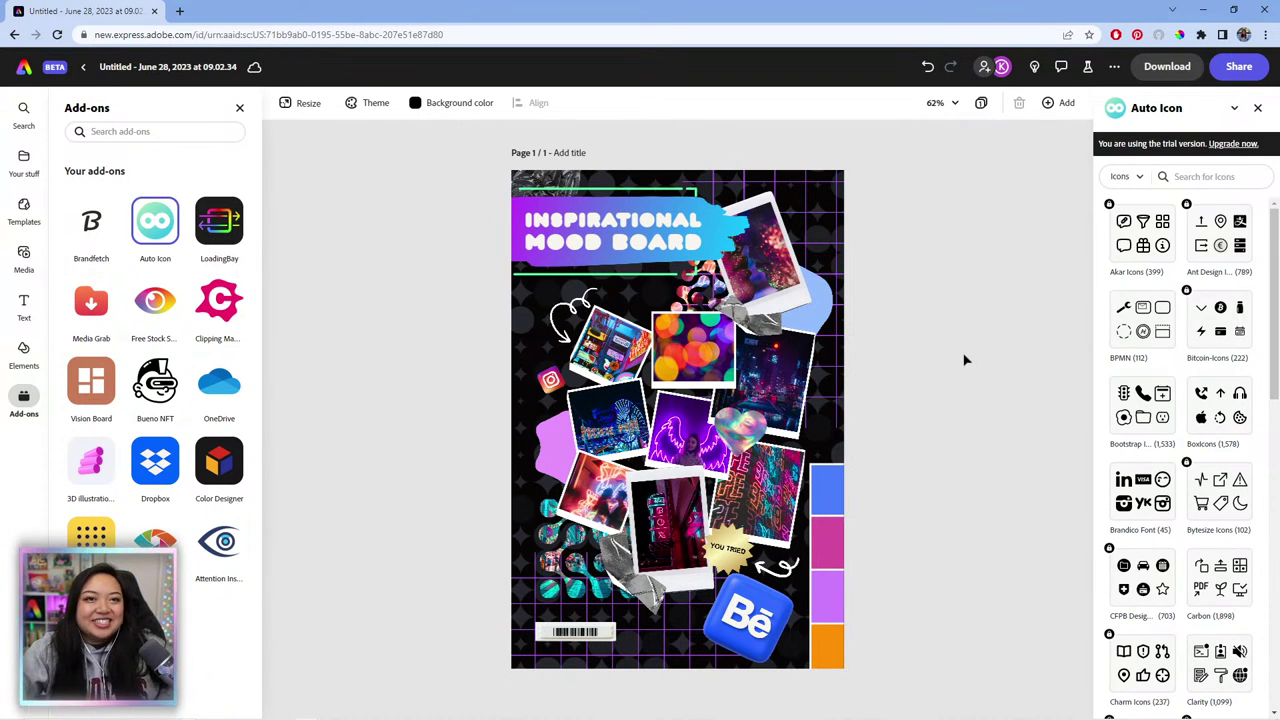
scroll(1144, 400, "down", 1)
scroll(1144, 400, "down", 1)
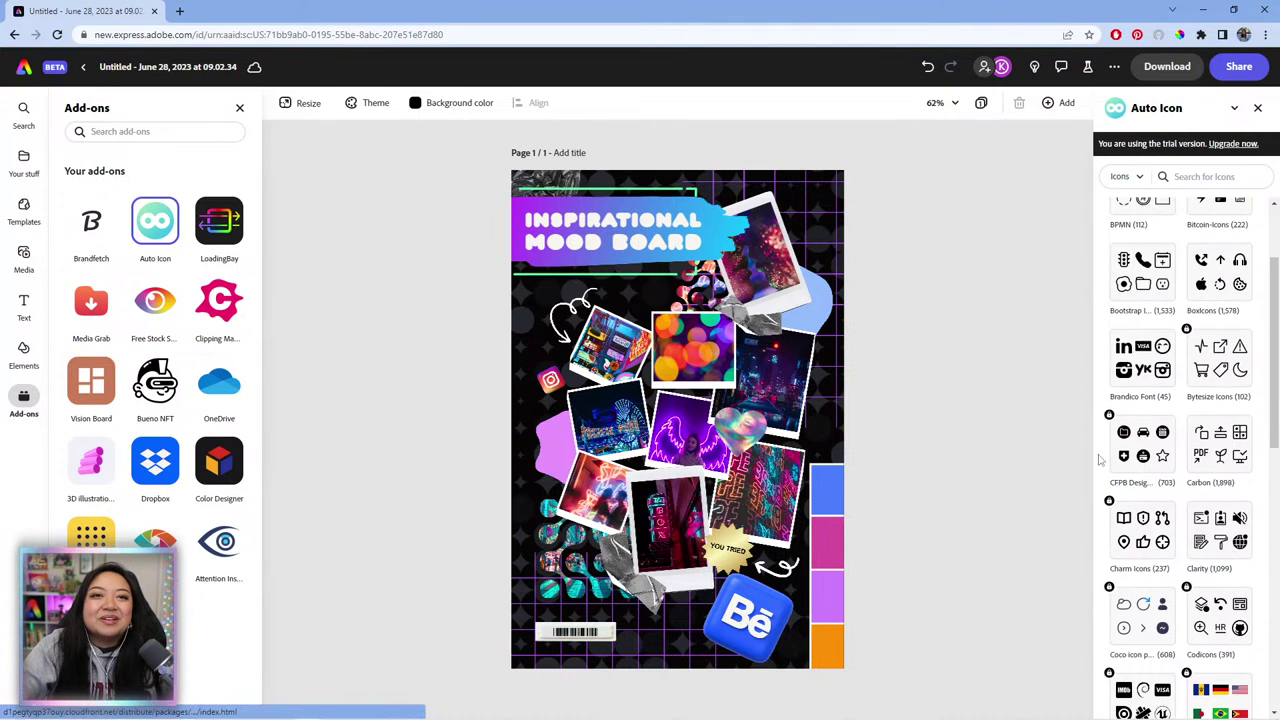
scroll(1232, 465, "down", 6)
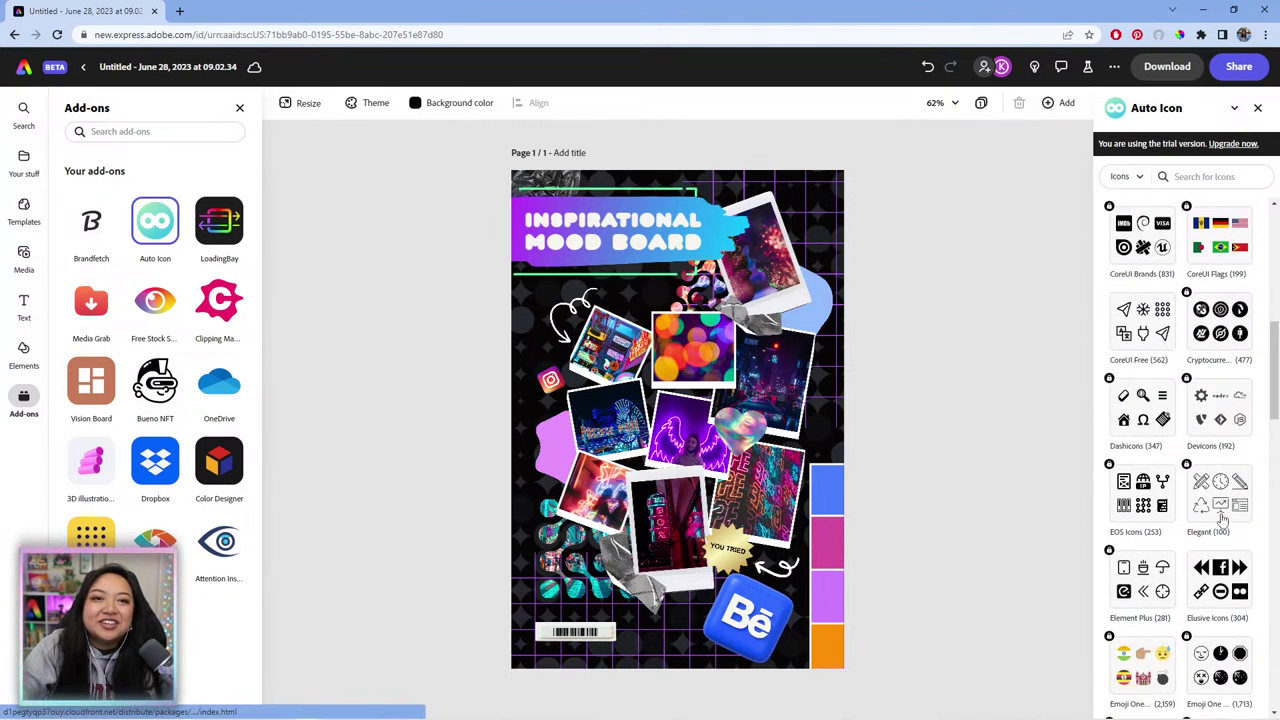
scroll(1220, 550, "down", 3)
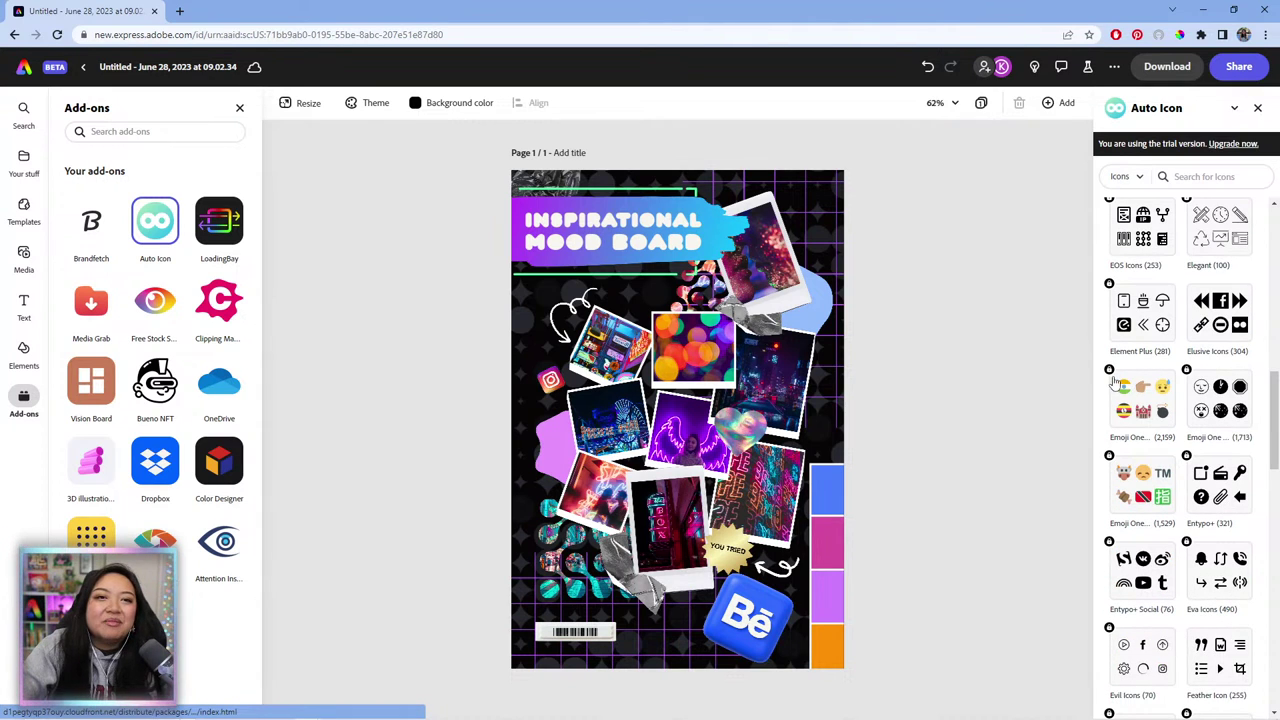
Step: Open the details of the Auto Icon add-on and read its description, feature list and release info
left_click(163, 208)
left_click(160, 230)
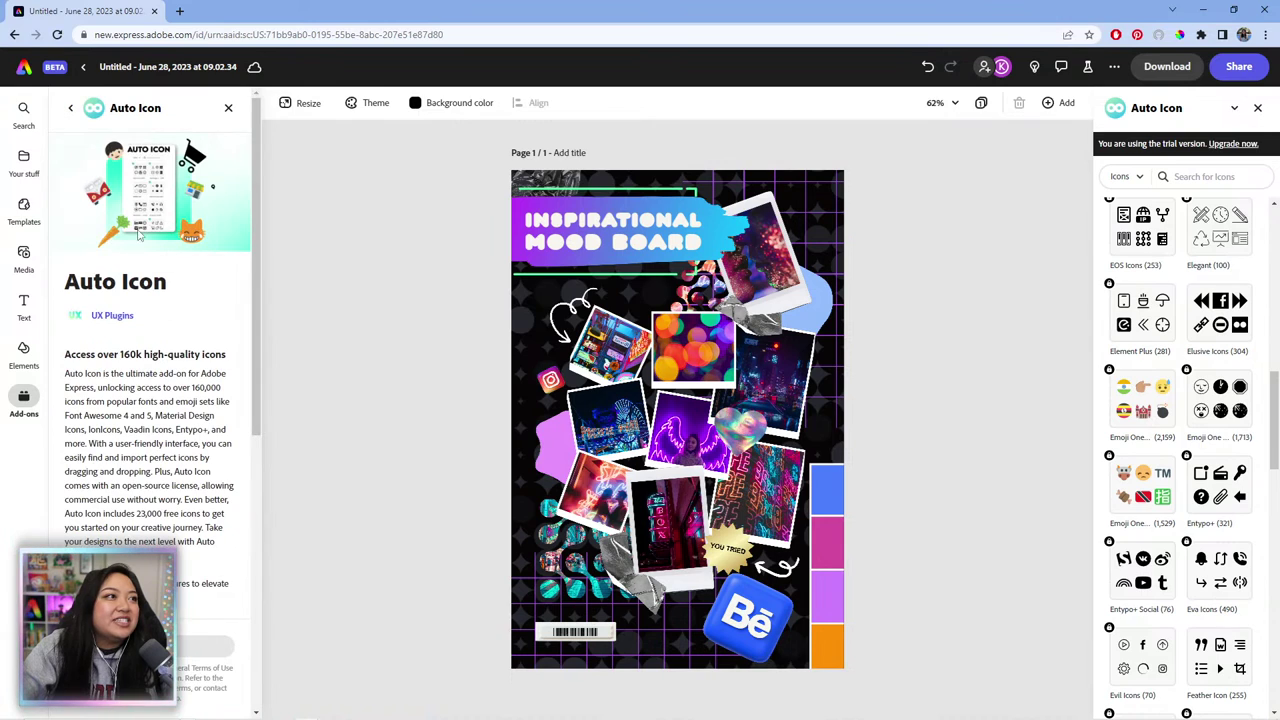
mouse_move(76, 356)
left_mouse_down()
mouse_move(147, 373)
mouse_move(58, 355)
left_mouse_up()
left_click(183, 400)
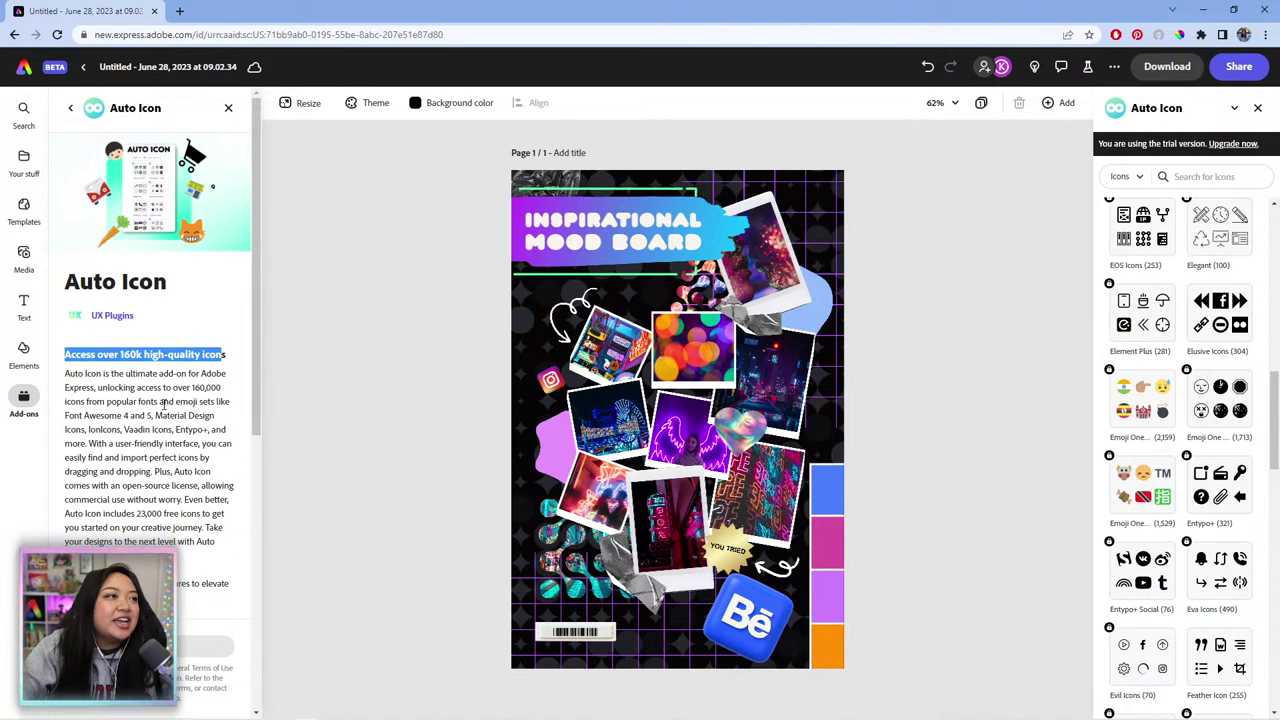
left_click(165, 405)
scroll(130, 414, "down", 1)
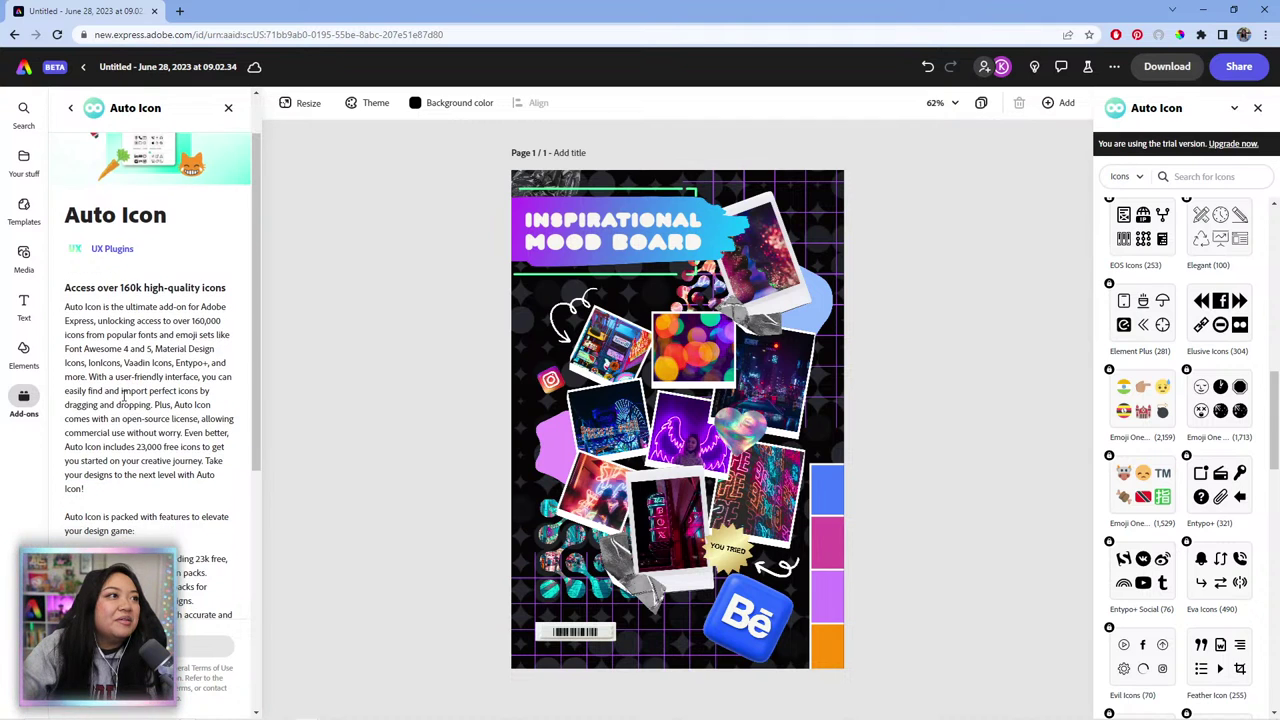
scroll(122, 395, "down", 1)
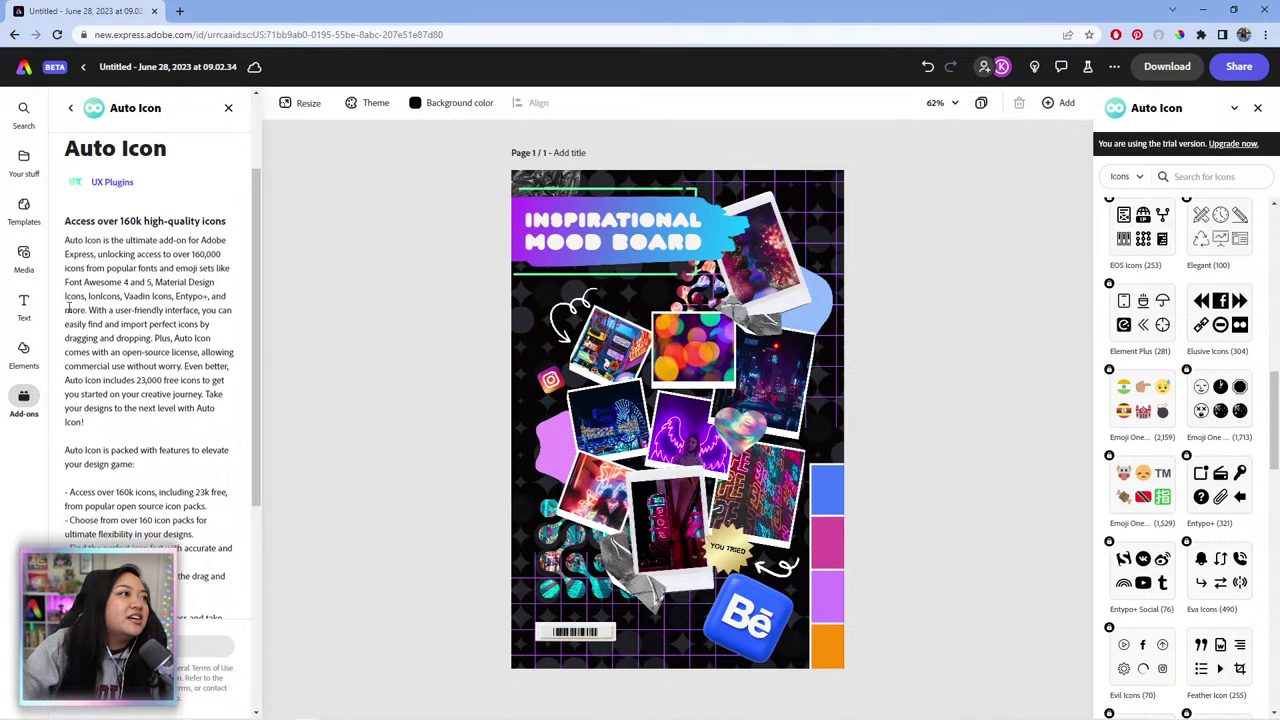
left_click_drag(107, 300, 222, 422)
left_click(166, 410)
scroll(139, 401, "down", 2)
scroll(139, 401, "down", 2)
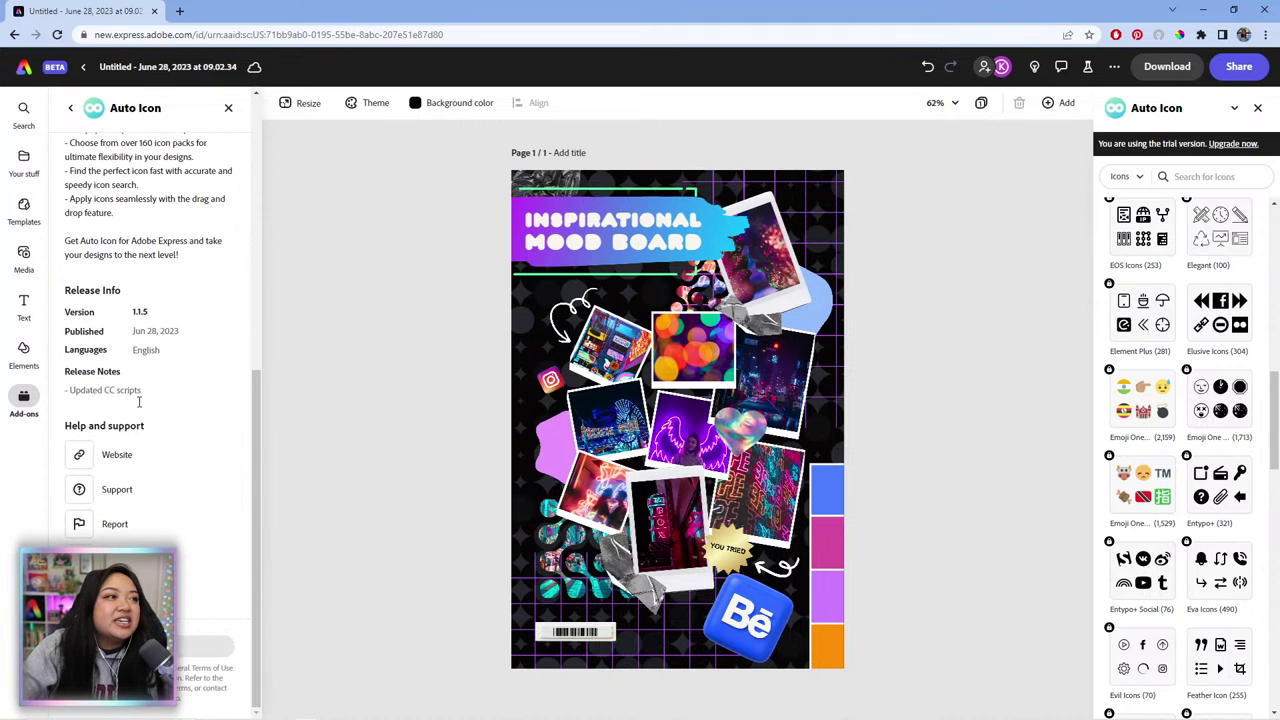
scroll(186, 391, "up", 5)
scroll(181, 373, "down", 2)
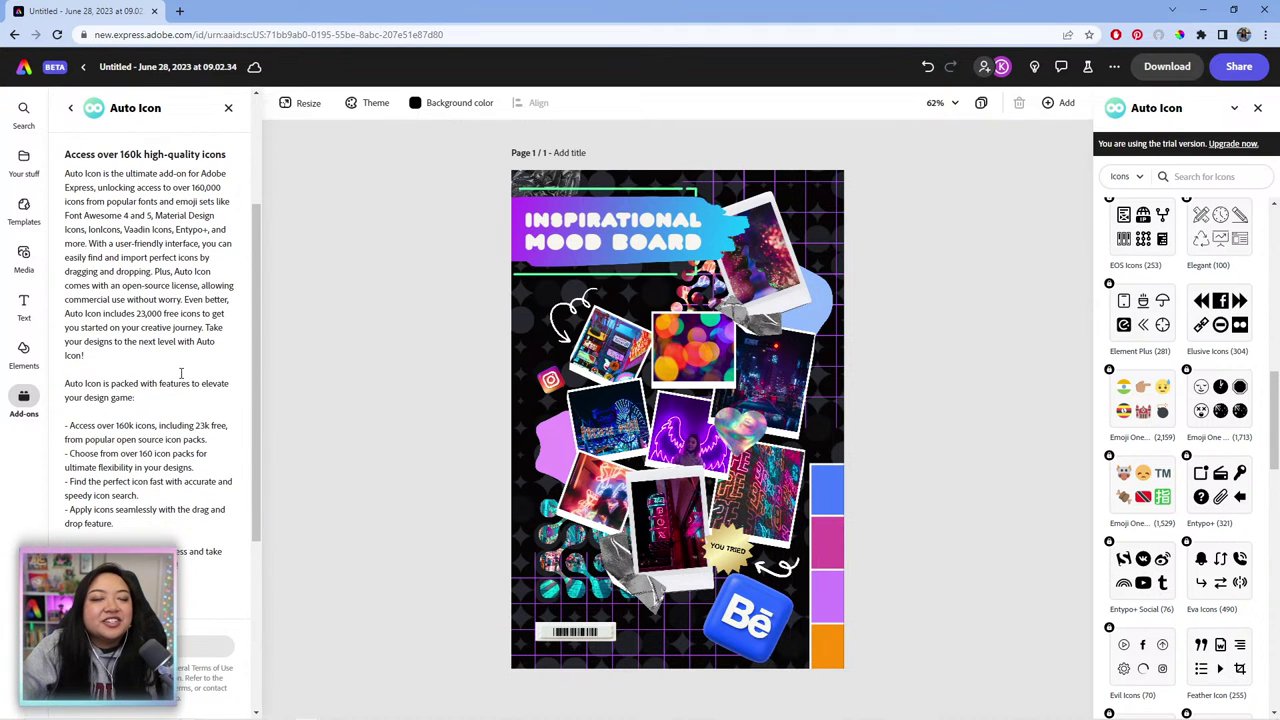
scroll(181, 373, "up", 2)
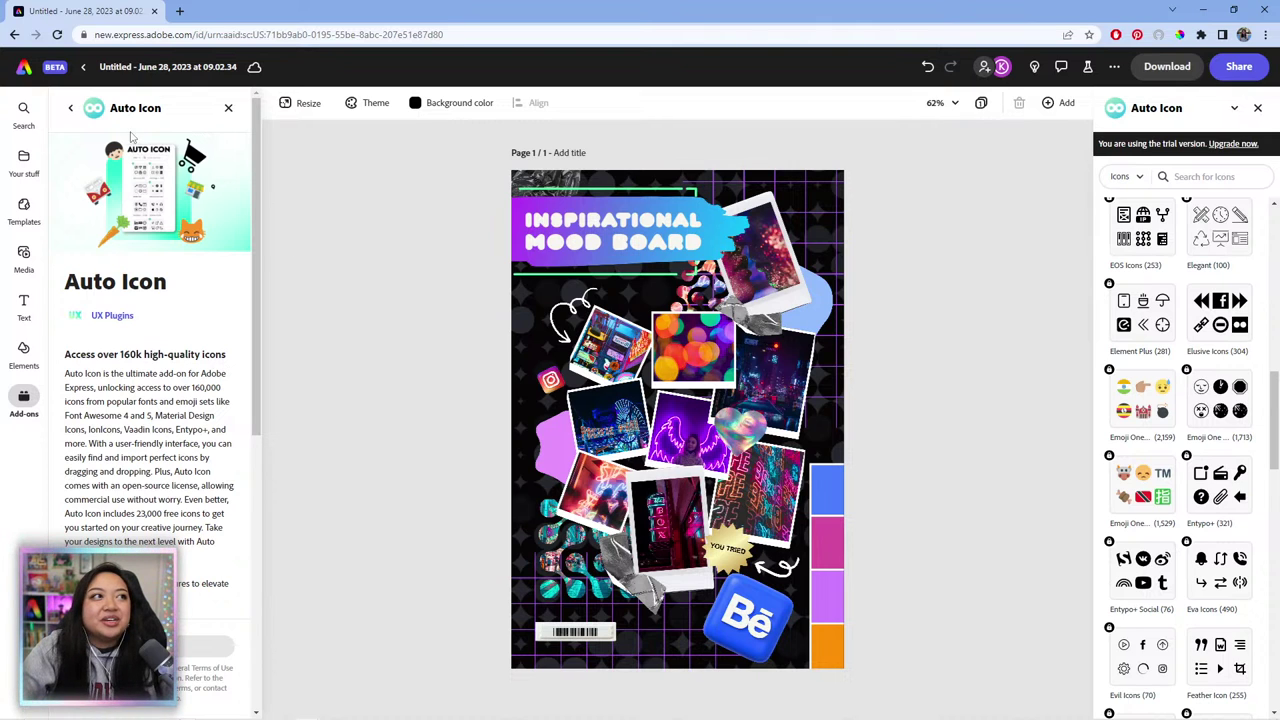
Step: Look through the BPMN icon pack in Auto Icon, minimize the add-on, and return to the add-ons list
scroll(1172, 420, "up", 10)
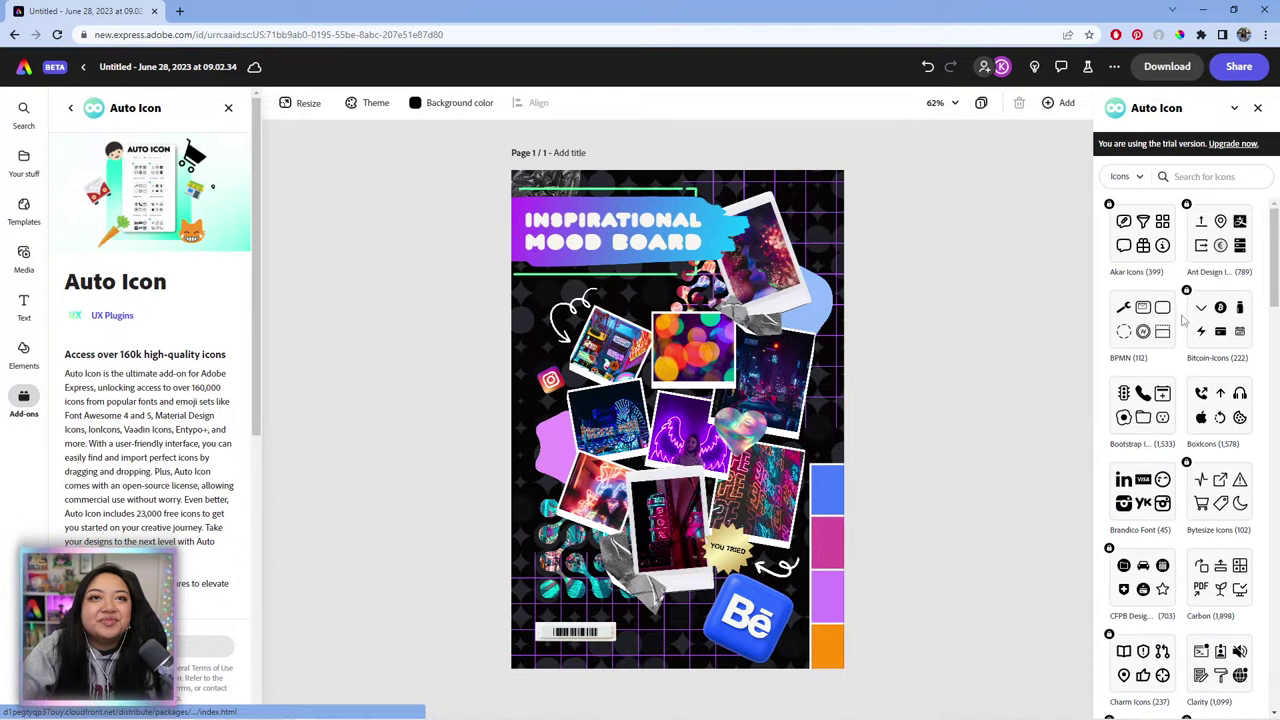
left_click(1147, 331)
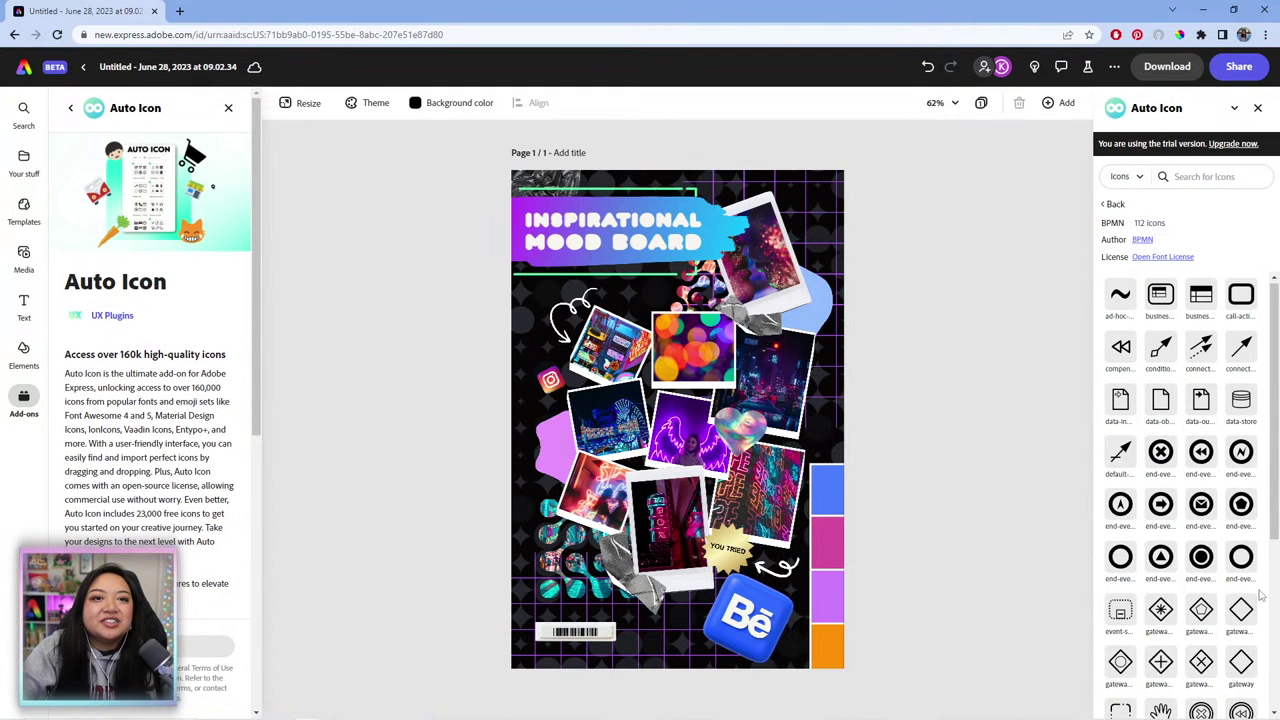
scroll(1201, 470, "down", 10)
scroll(1201, 480, "down", 8)
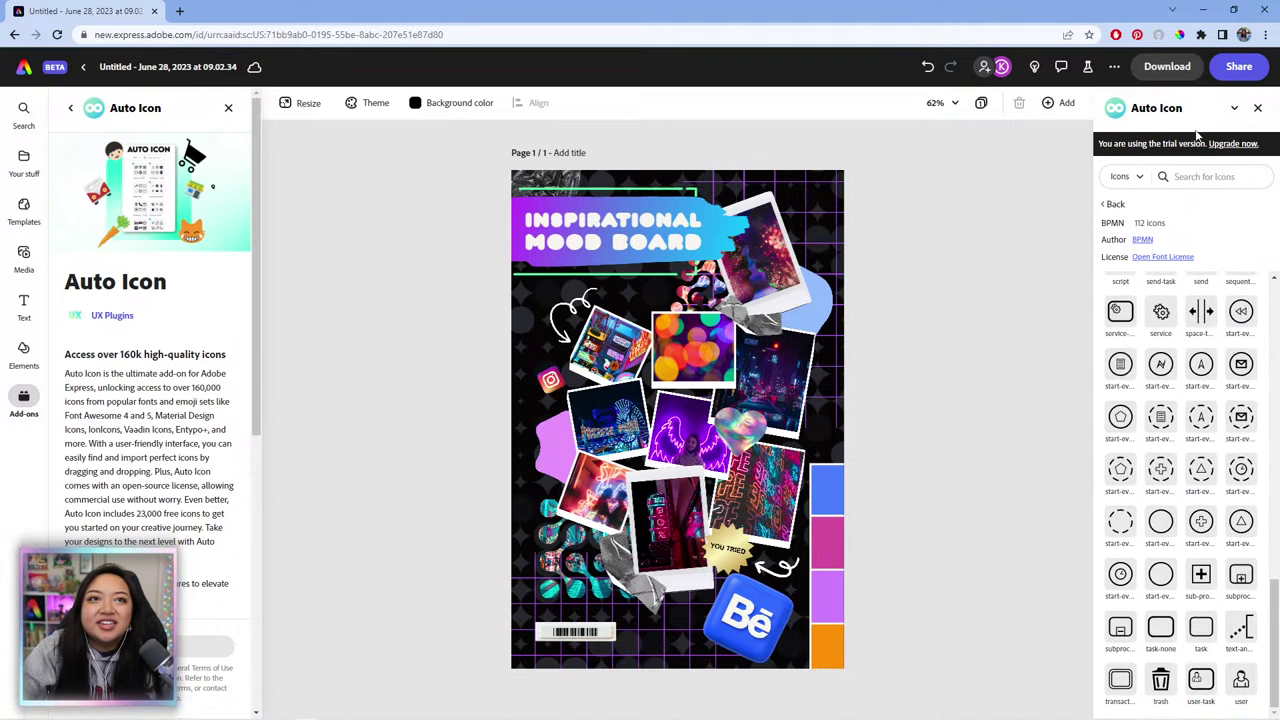
scroll(1183, 290, "up", 18)
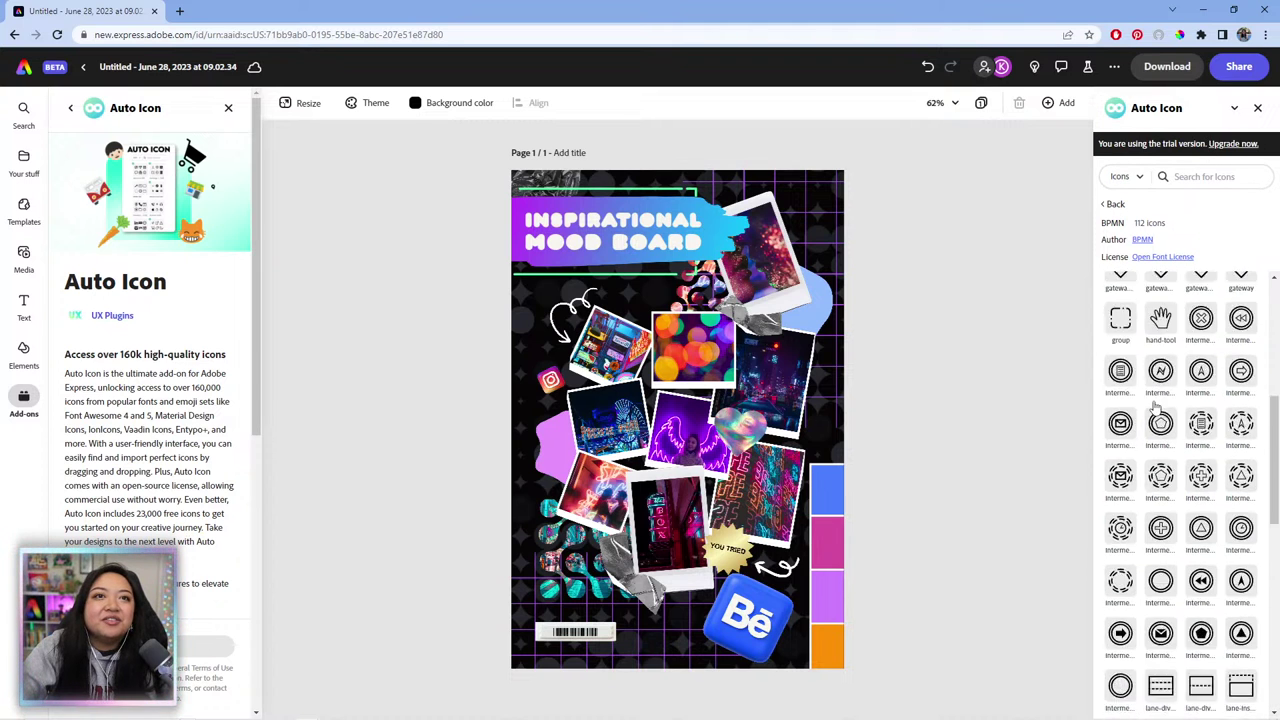
left_click(1232, 110)
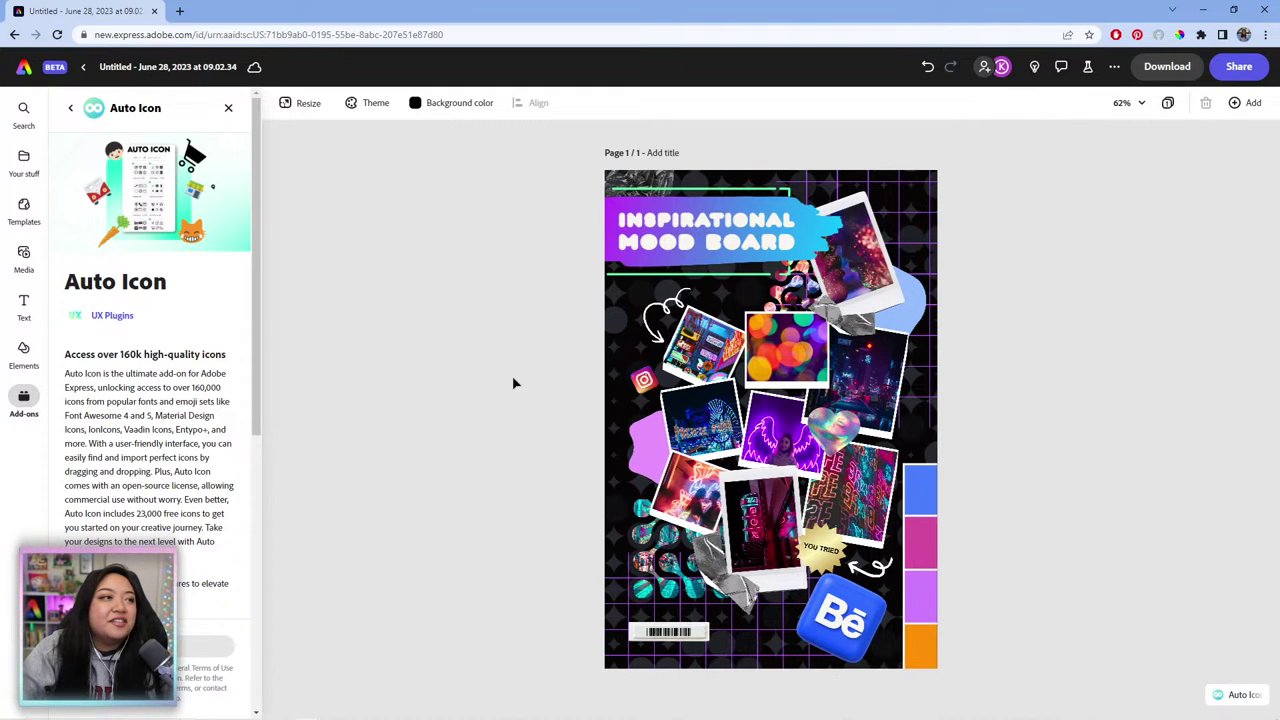
left_click(71, 110)
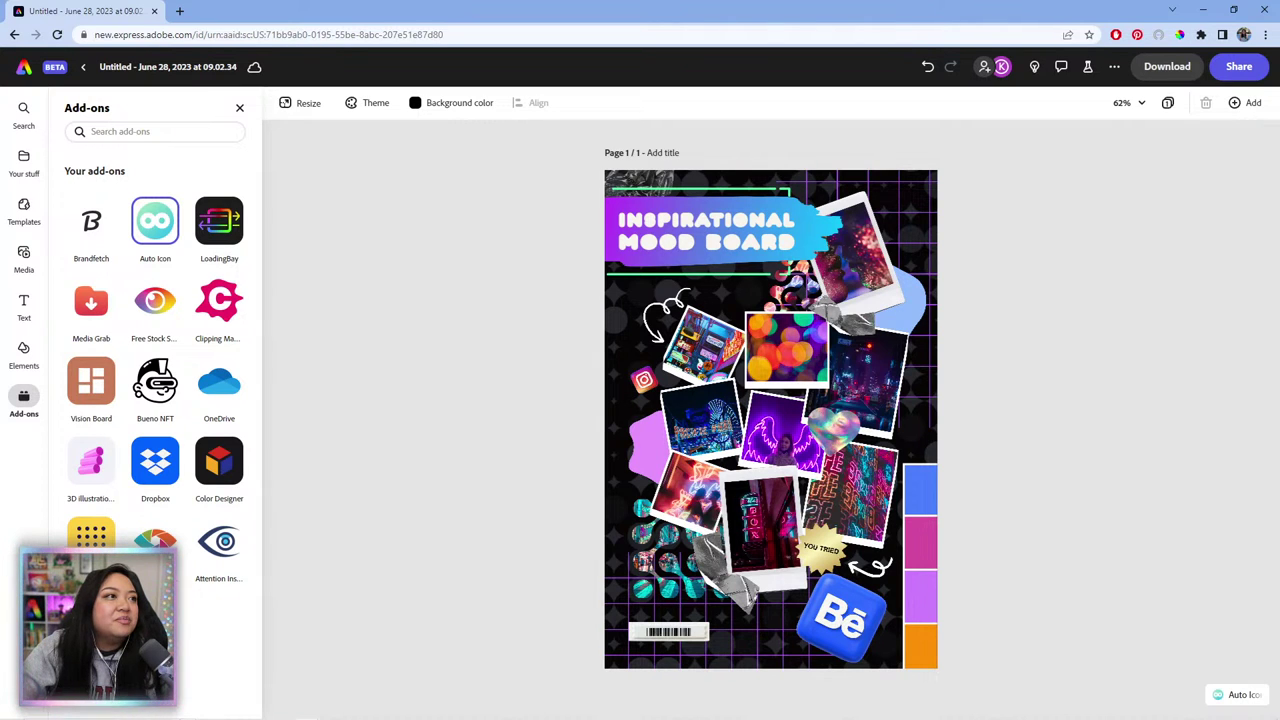
Step: Open the unDraw add-on and look through its illustrations
left_click(155, 540)
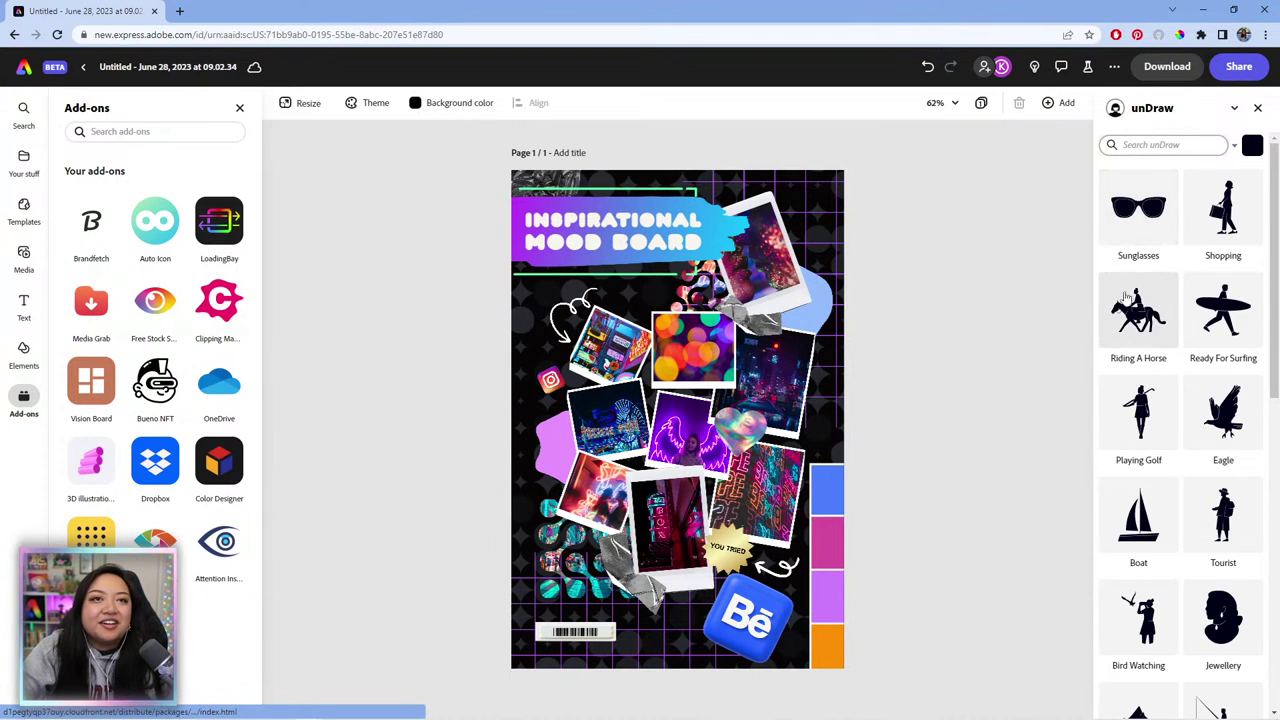
scroll(1189, 256, "down", 1)
scroll(1189, 256, "down", 5)
scroll(1189, 256, "up", 6)
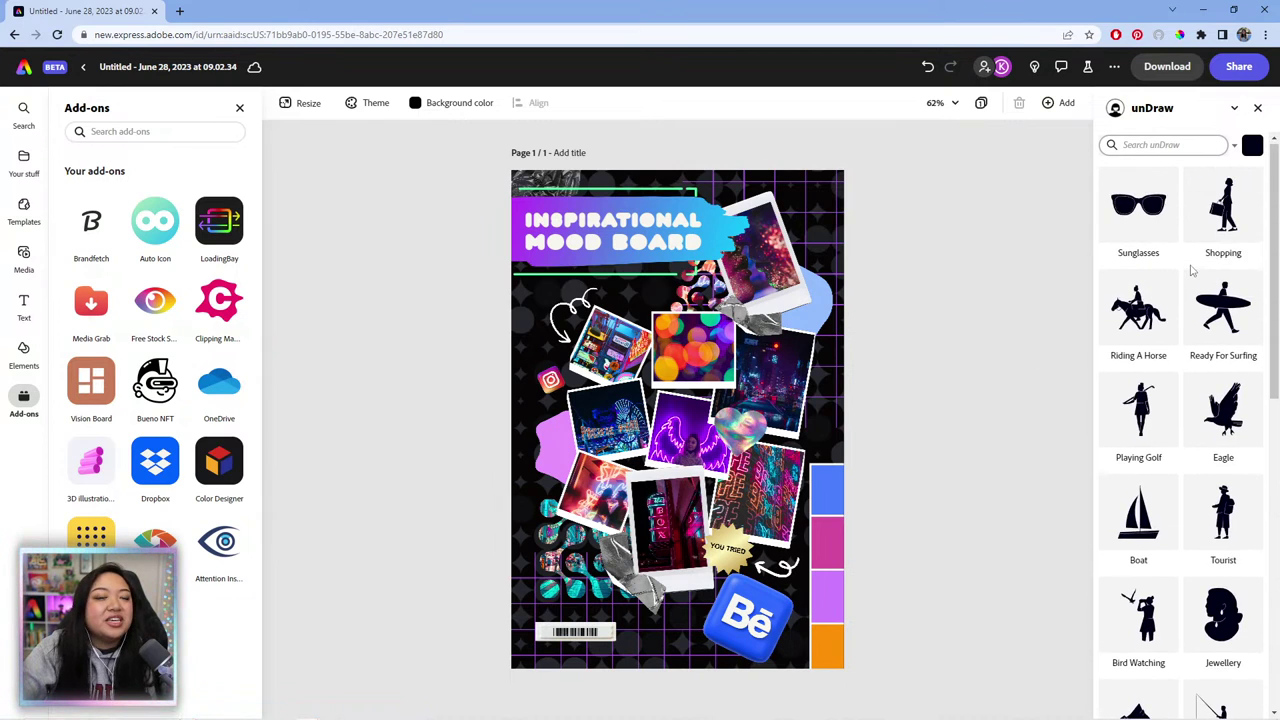
Step: Try several blue shades for the unDraw illustrations and set their color to light blue, RGB 61, 197, 255
left_click(1252, 147)
left_click_drag(1212, 211, 1157, 176)
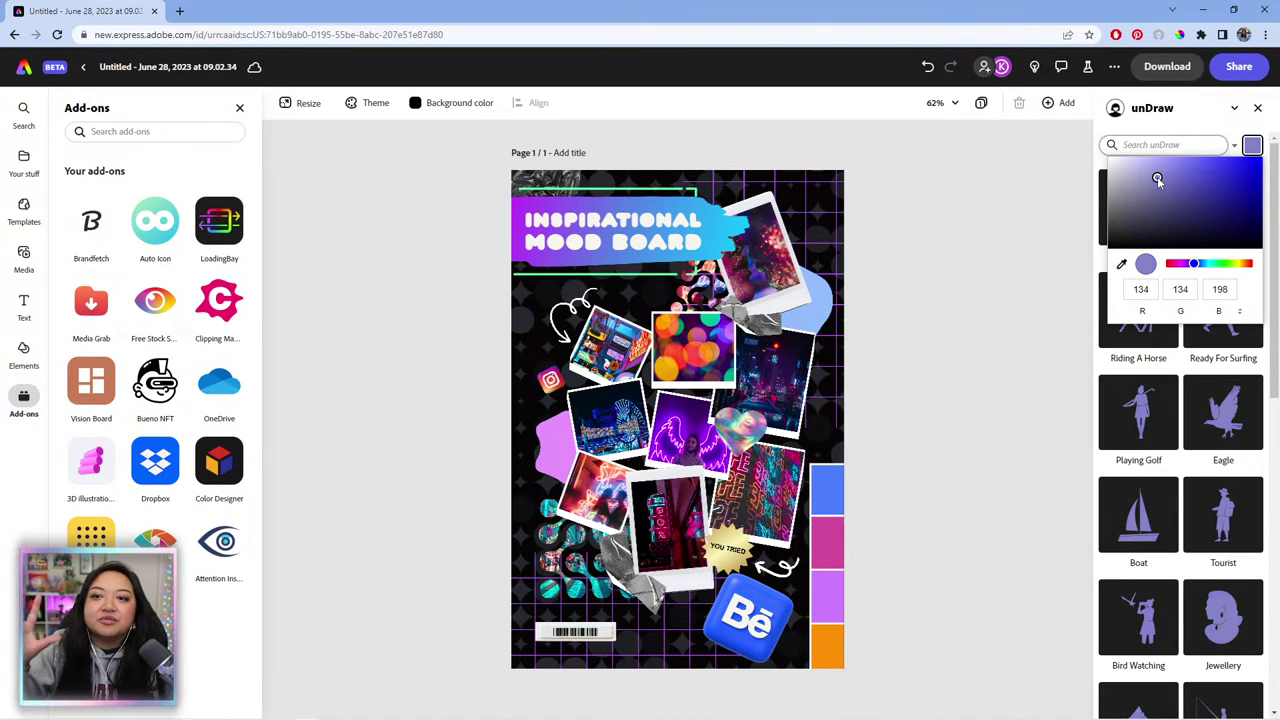
mouse_move(1157, 176)
left_mouse_down()
mouse_move(1250, 168)
mouse_move(1254, 200)
mouse_move(1203, 163)
mouse_move(1168, 163)
left_mouse_up()
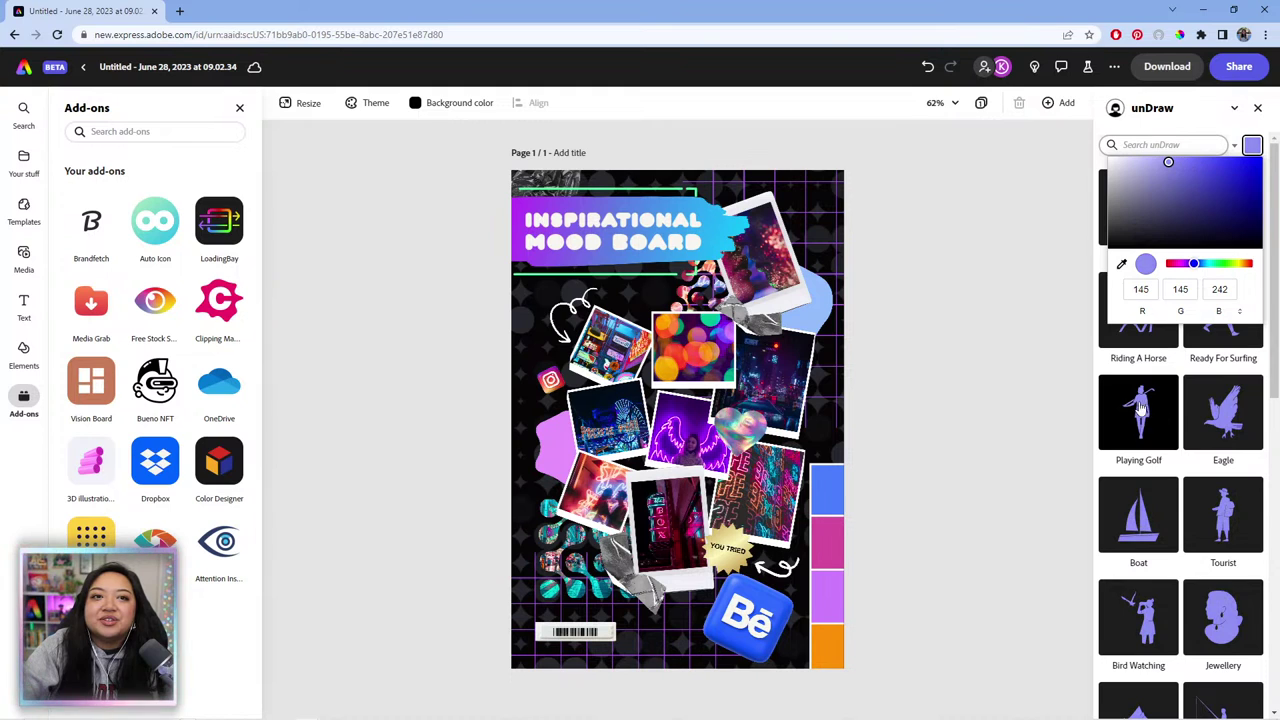
left_click(1175, 170)
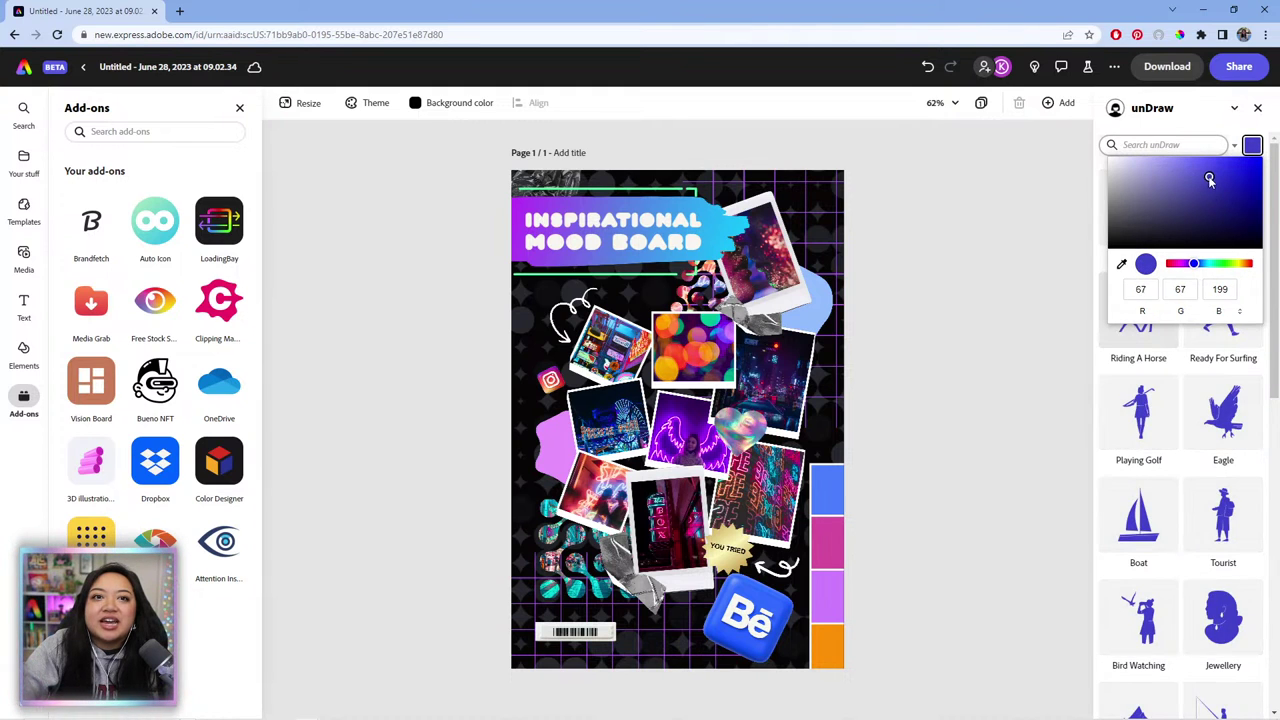
left_click(1176, 177)
left_click_drag(1175, 177, 1210, 162)
left_click(1242, 172)
left_click_drag(1222, 264, 1208, 265)
left_click_drag(1243, 180, 1201, 162)
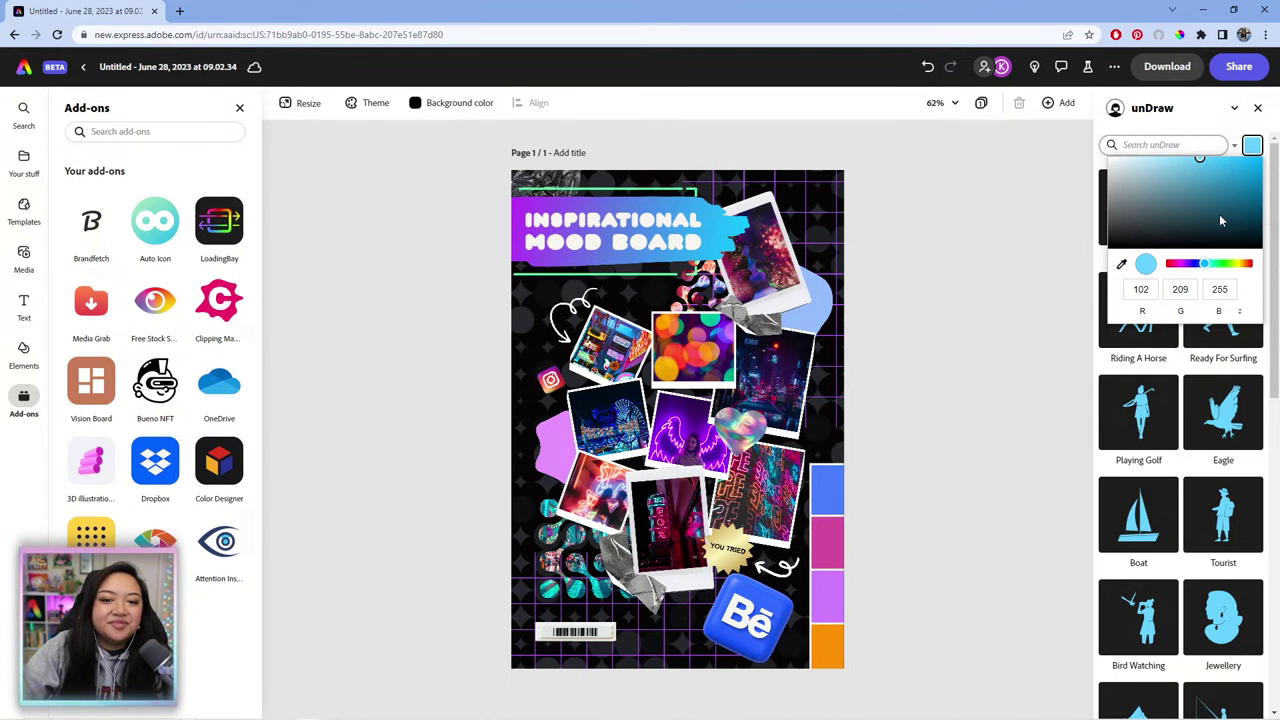
left_click(1226, 164)
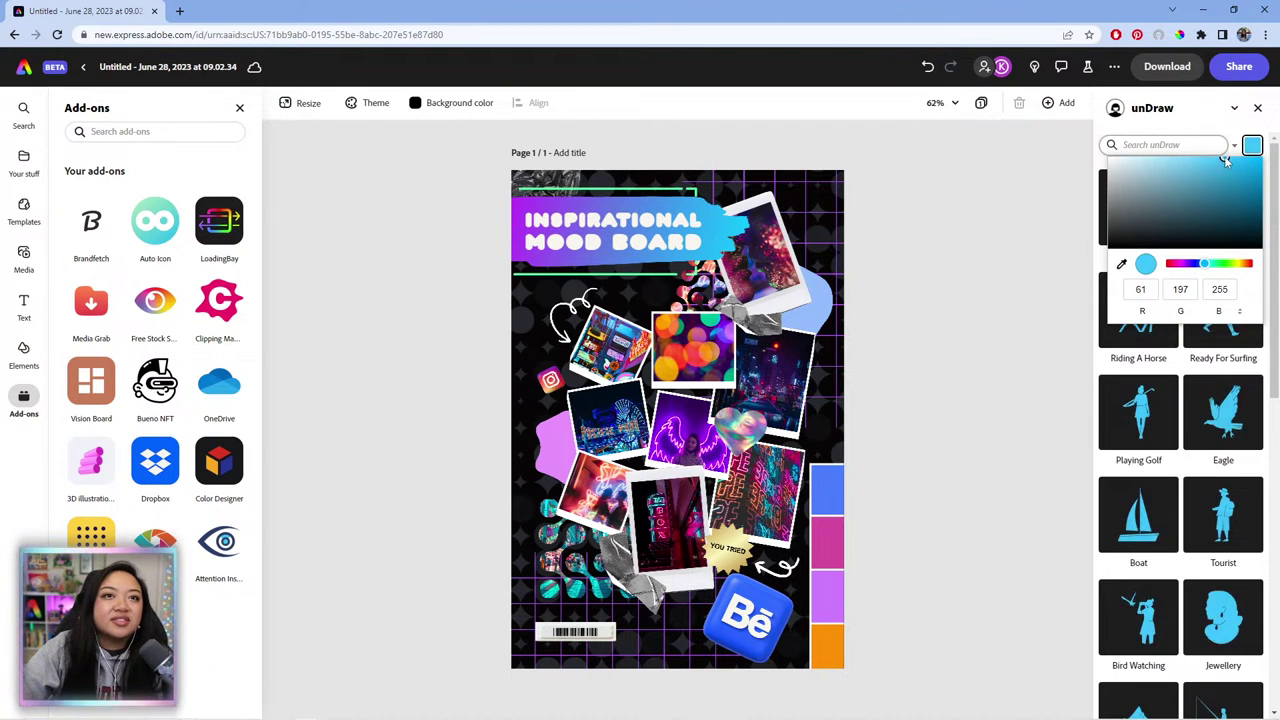
left_click(1003, 274)
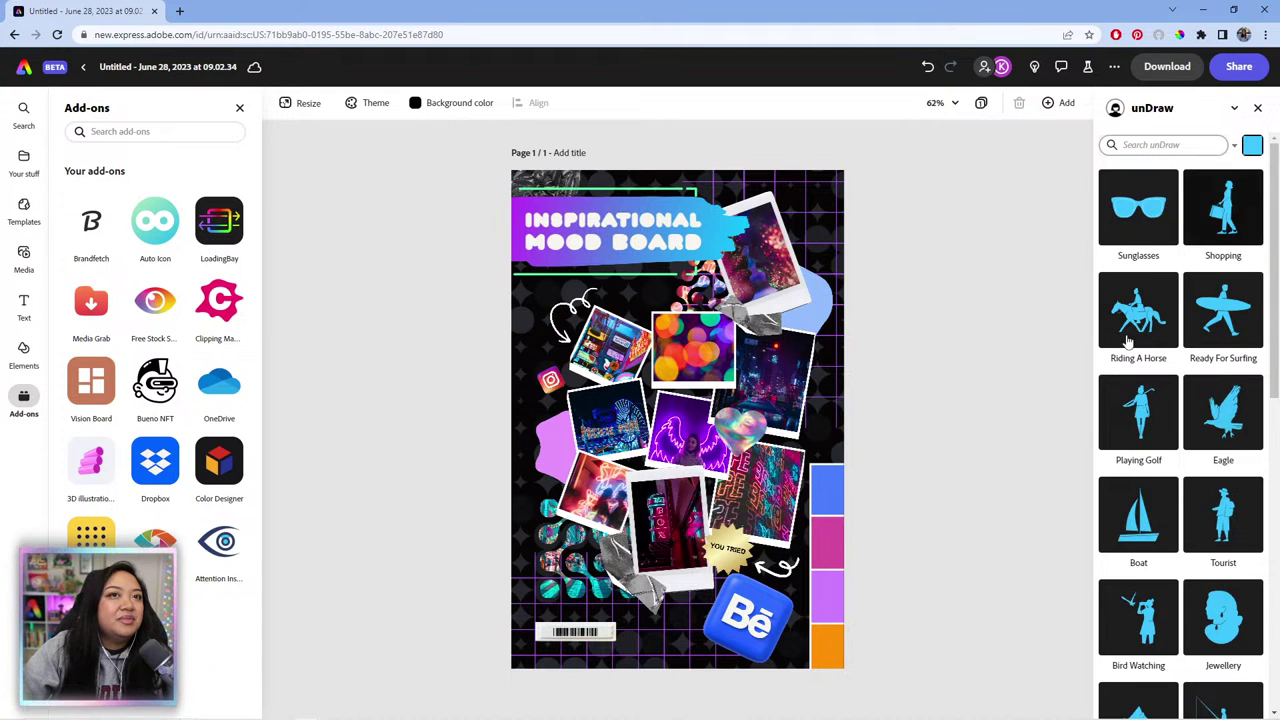
Step: Insert the Car illustration from unDraw, shrink it and place it just below the mood board title
scroll(1115, 370, "down", 6)
scroll(1115, 370, "down", 5)
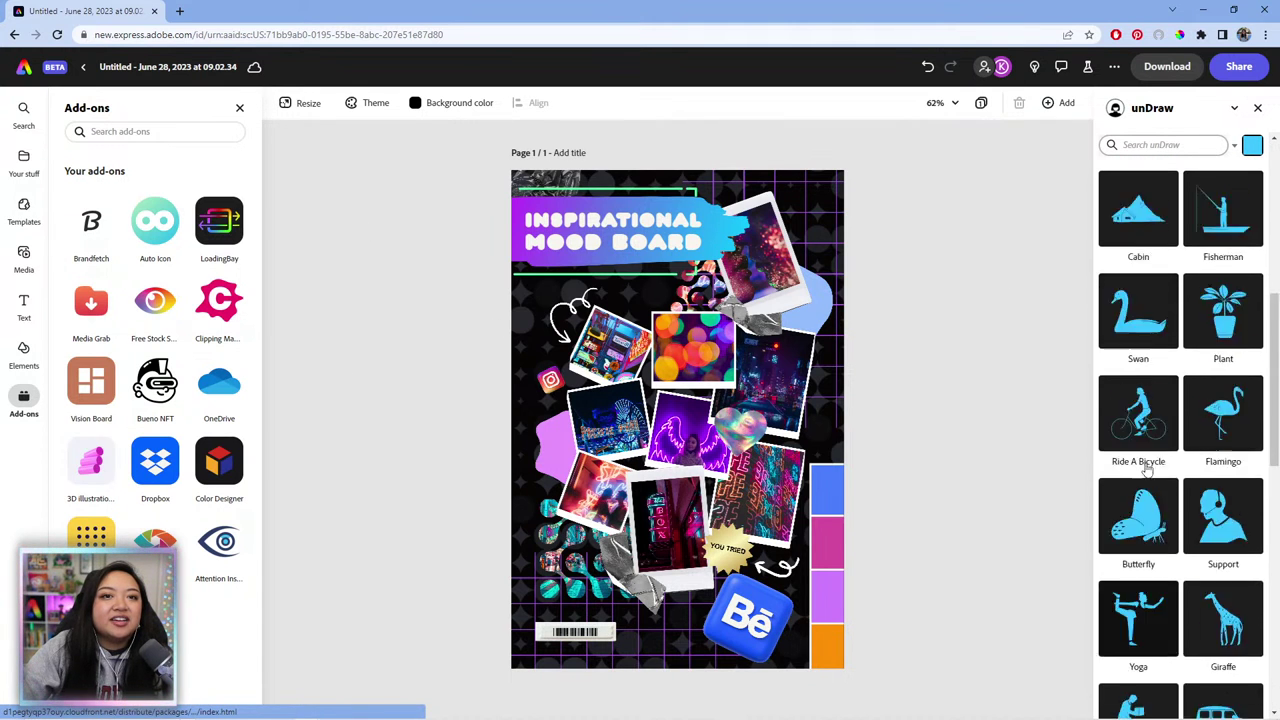
scroll(1140, 435, "down", 2)
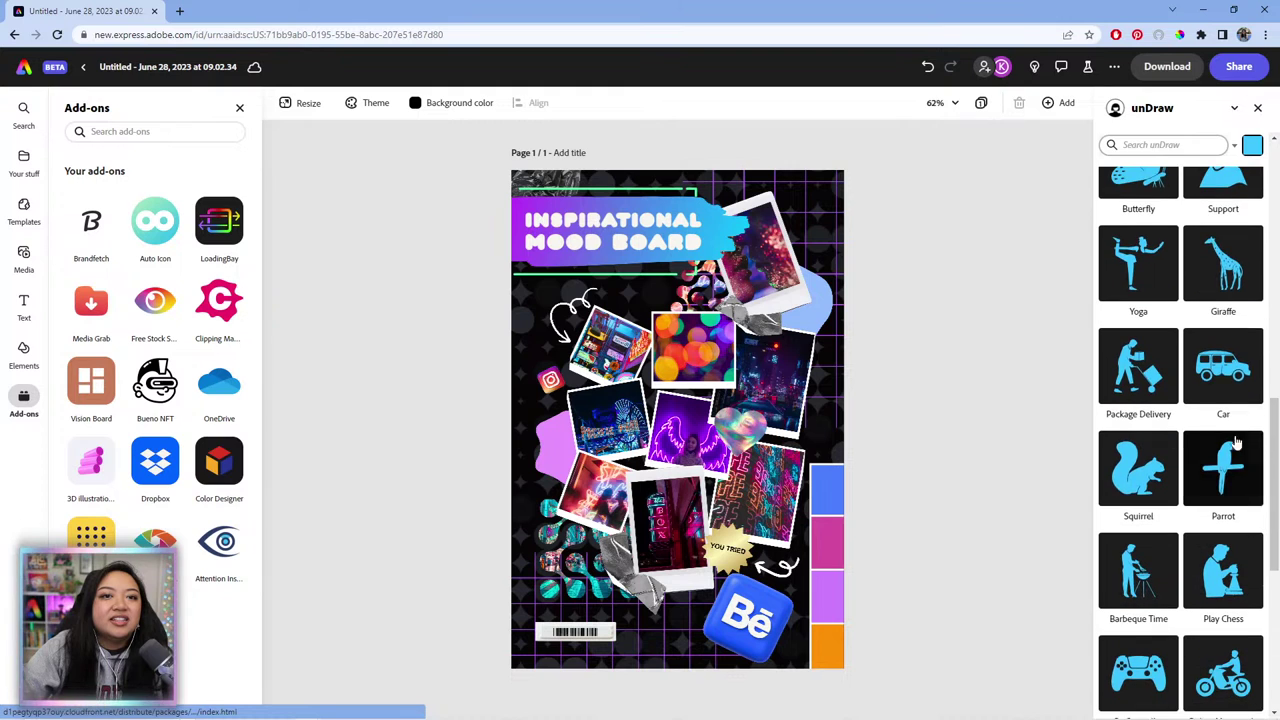
left_click(1213, 370)
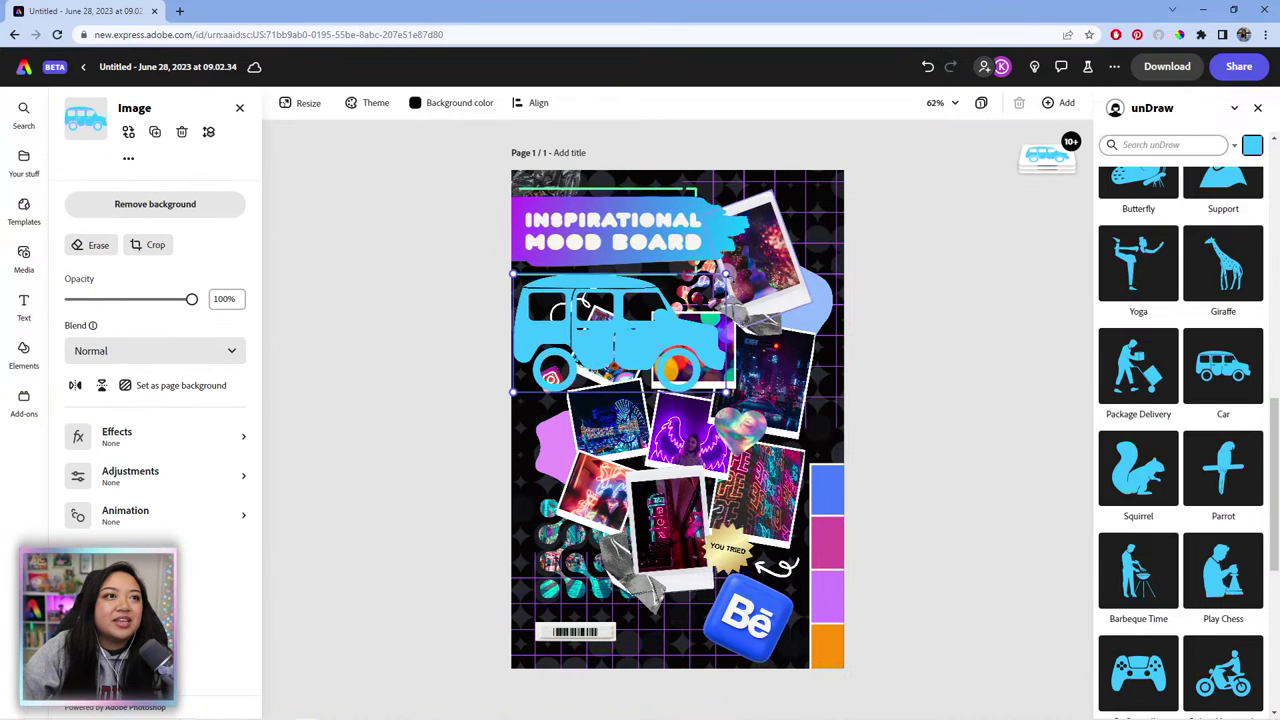
left_click_drag(726, 273, 648, 286)
Step: Insert the Ps Controller illustration from unDraw, shrink it and place it beside the Behance logo
scroll(1179, 443, "down", 5)
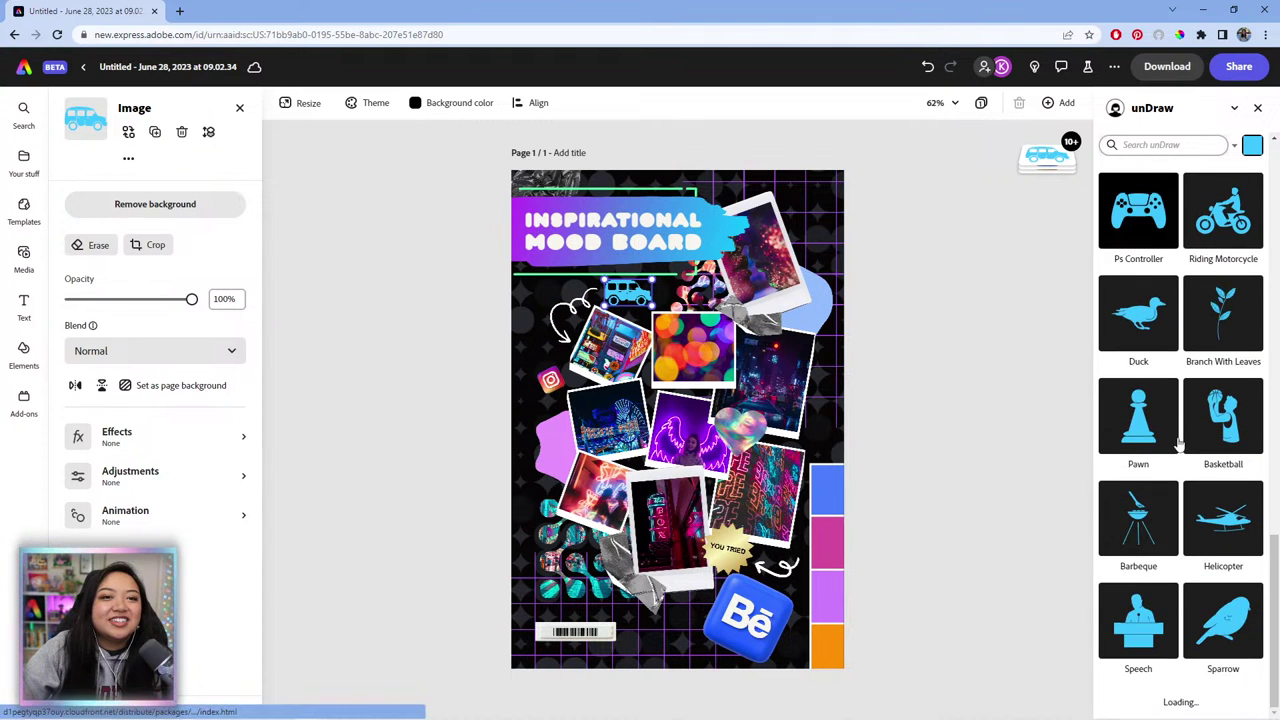
scroll(1179, 443, "down", 4)
scroll(1181, 463, "down", 2)
scroll(1189, 462, "down", 1)
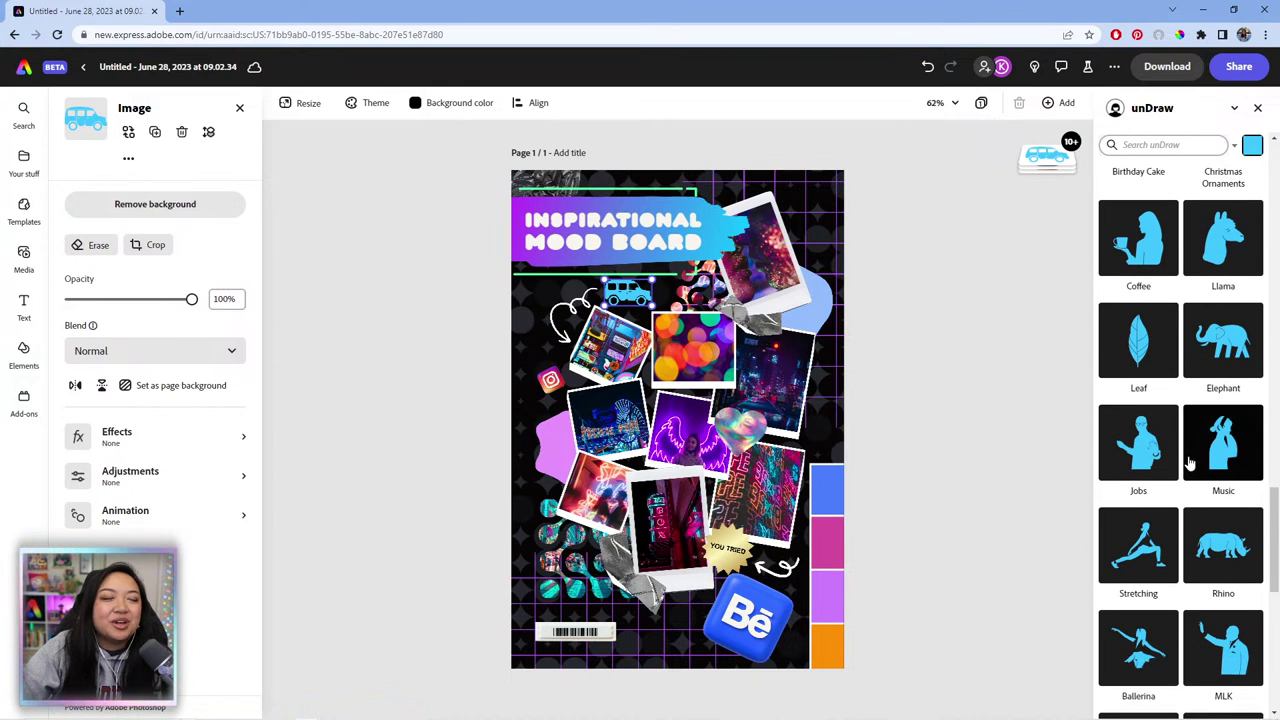
scroll(1190, 462, "down", 3)
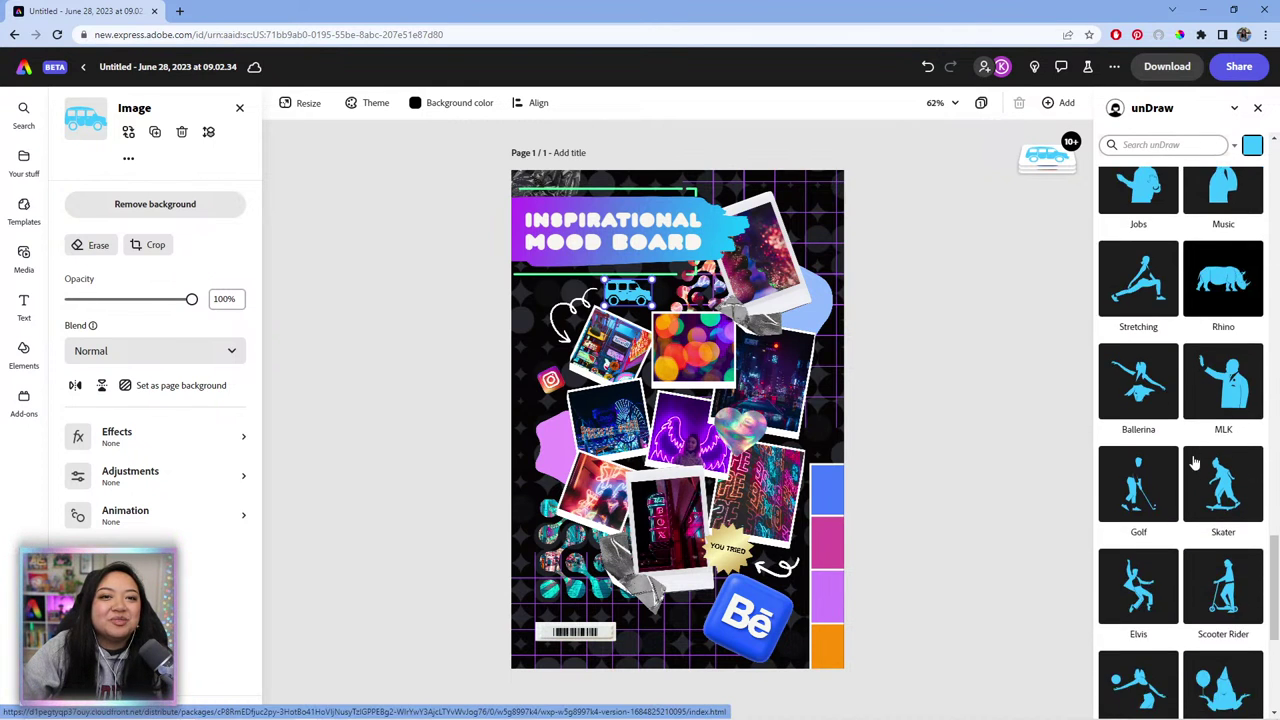
scroll(1195, 462, "down", 5)
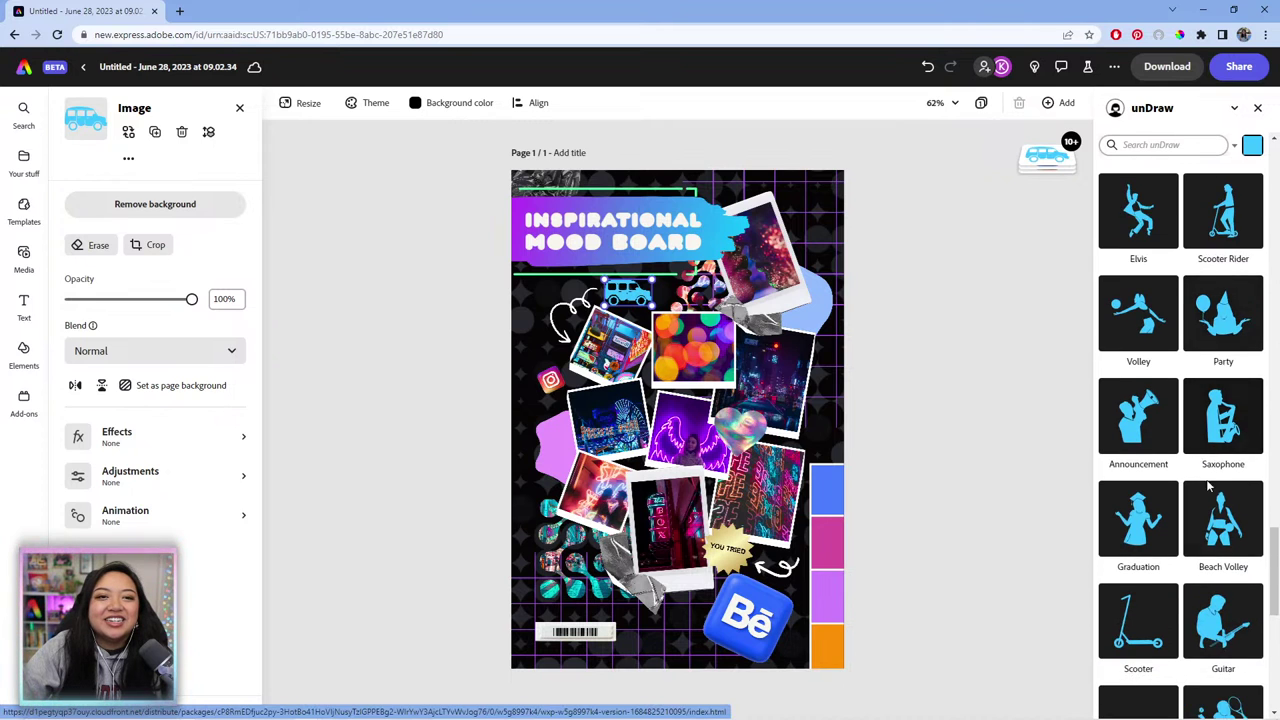
scroll(1200, 470, "up", 15)
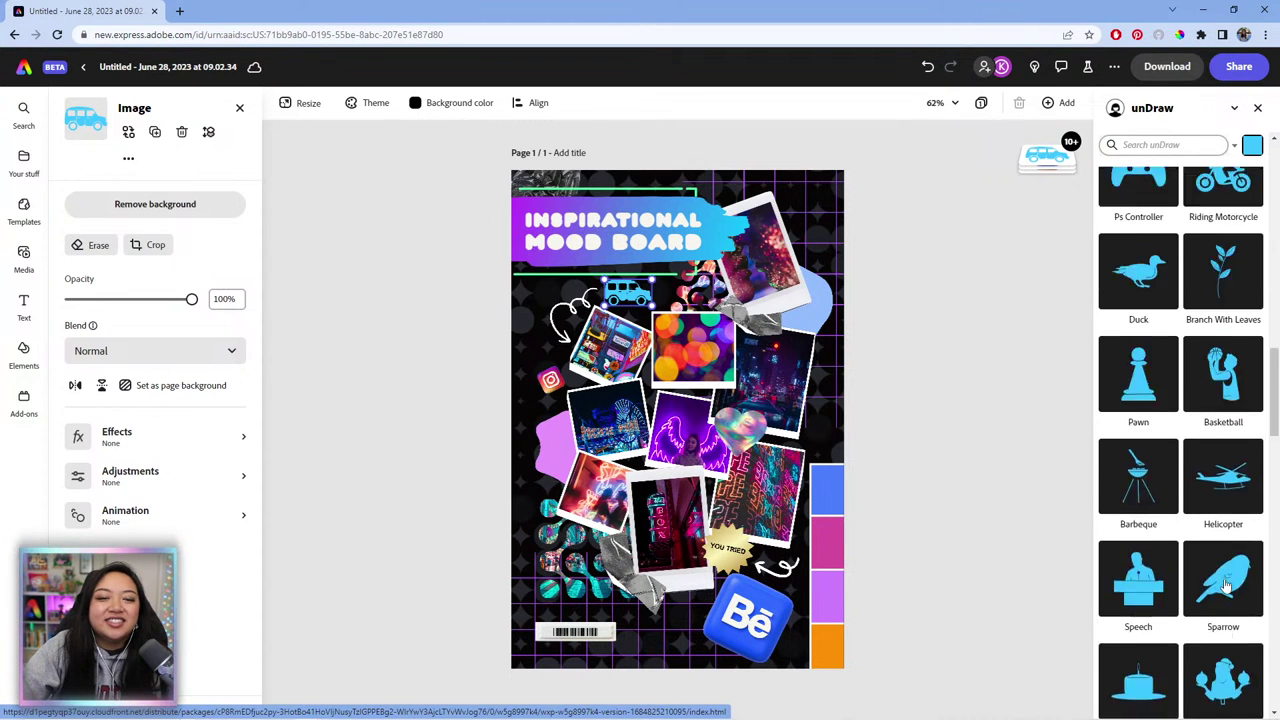
scroll(1224, 560, "up", 5)
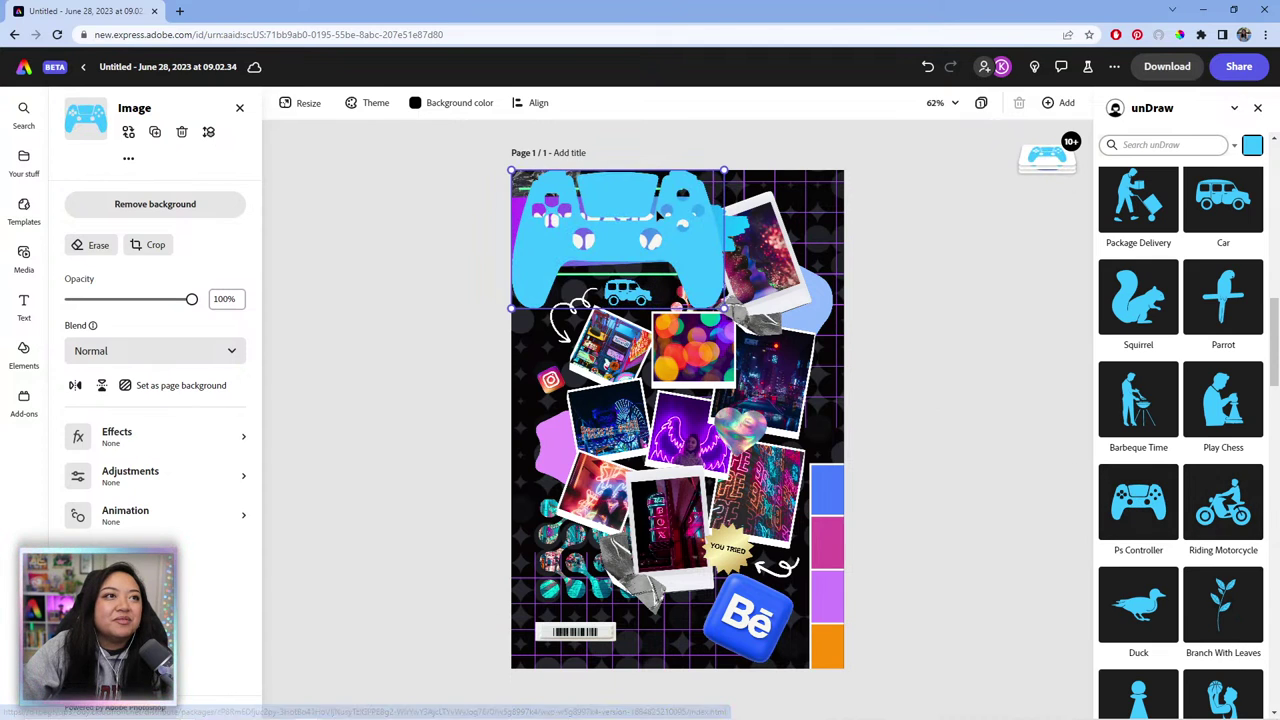
left_click_drag(723, 169, 685, 607)
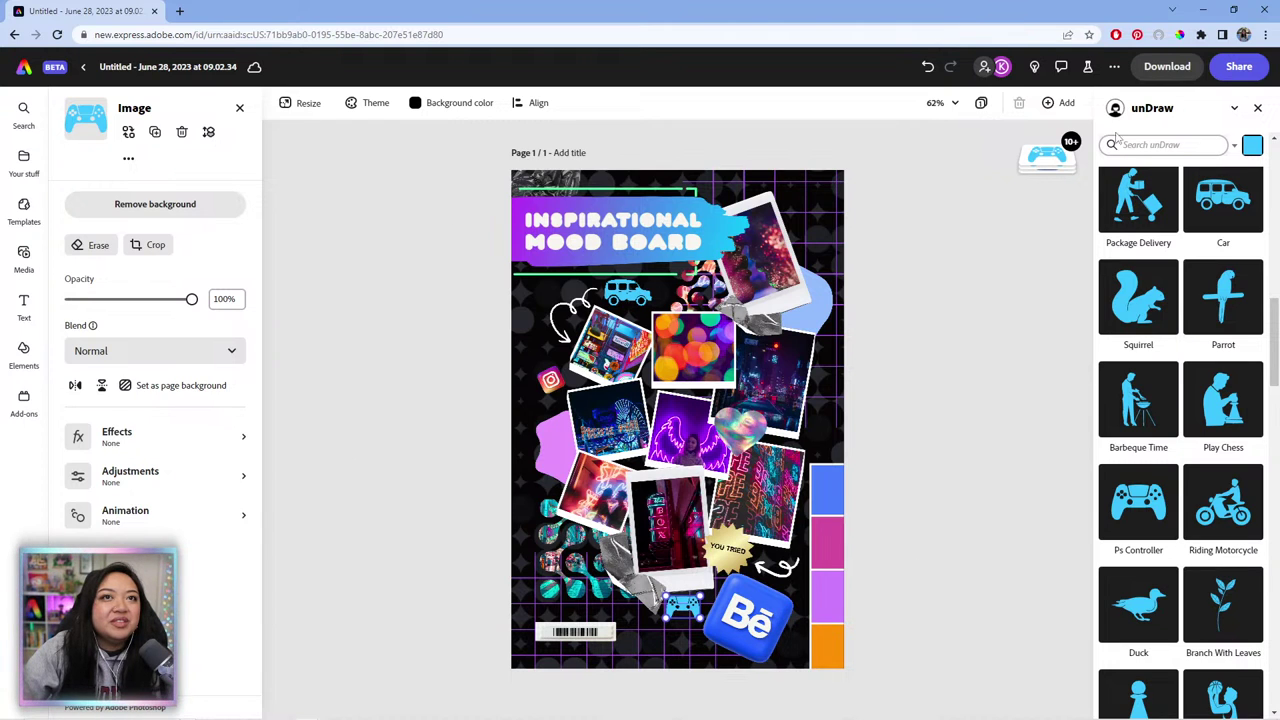
Step: Open the details of the unDraw add-on and read its description and release info
left_click(24, 400)
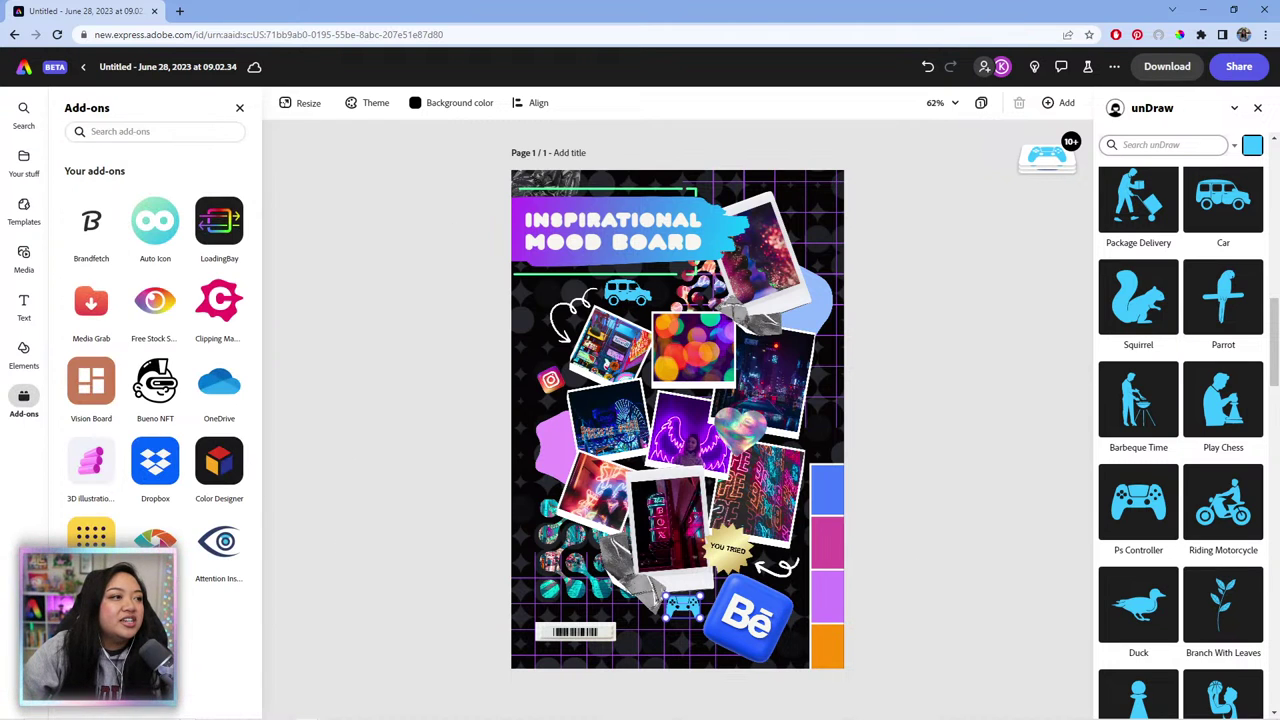
left_click(152, 433)
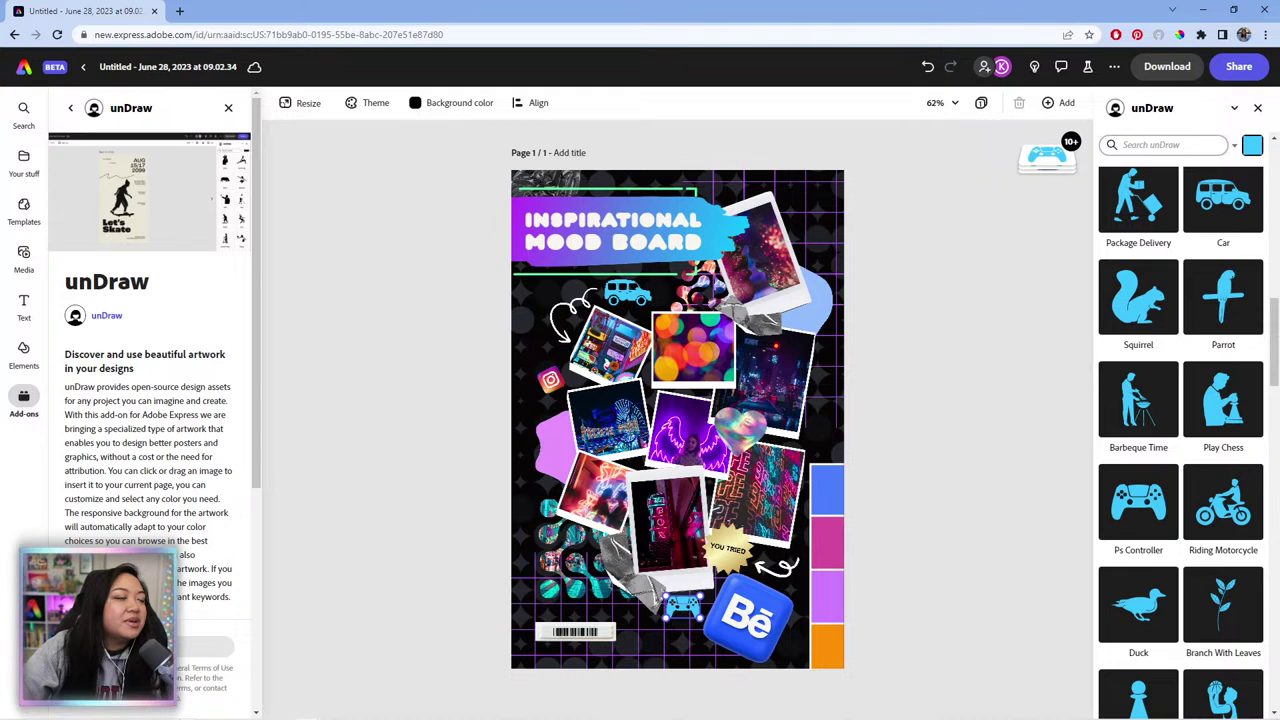
scroll(158, 463, "down", 5)
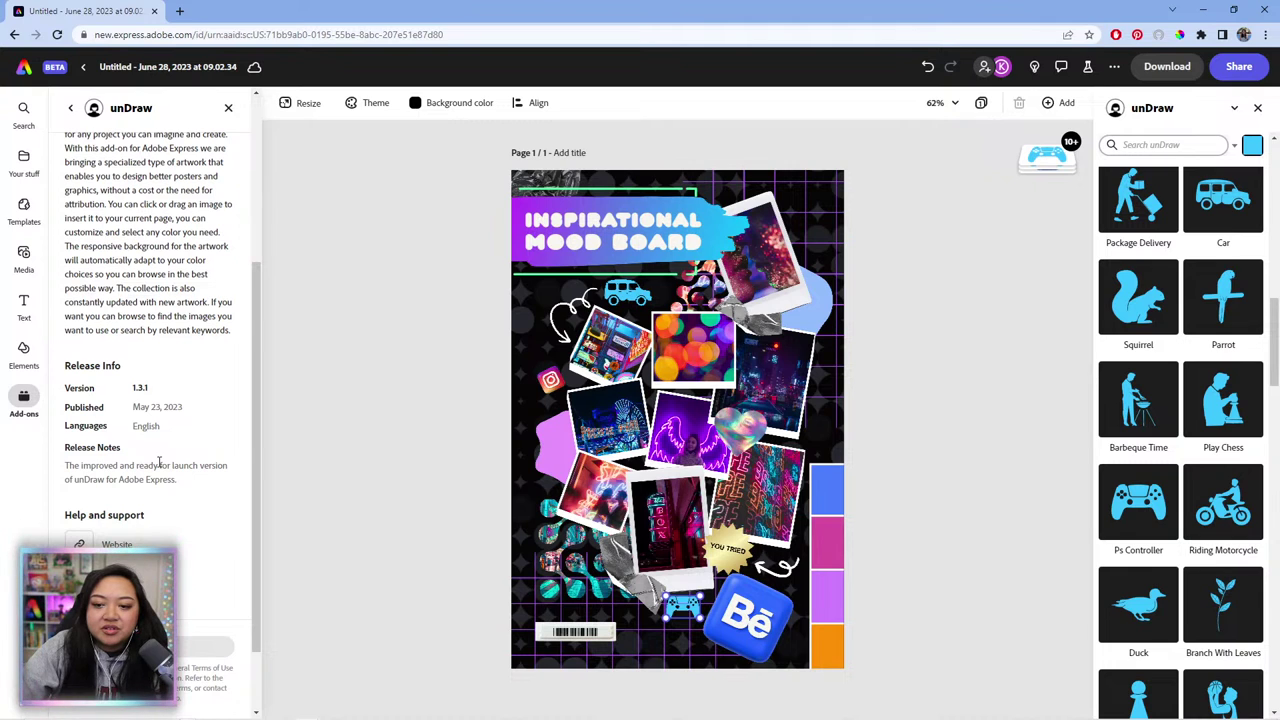
scroll(158, 463, "up", 4)
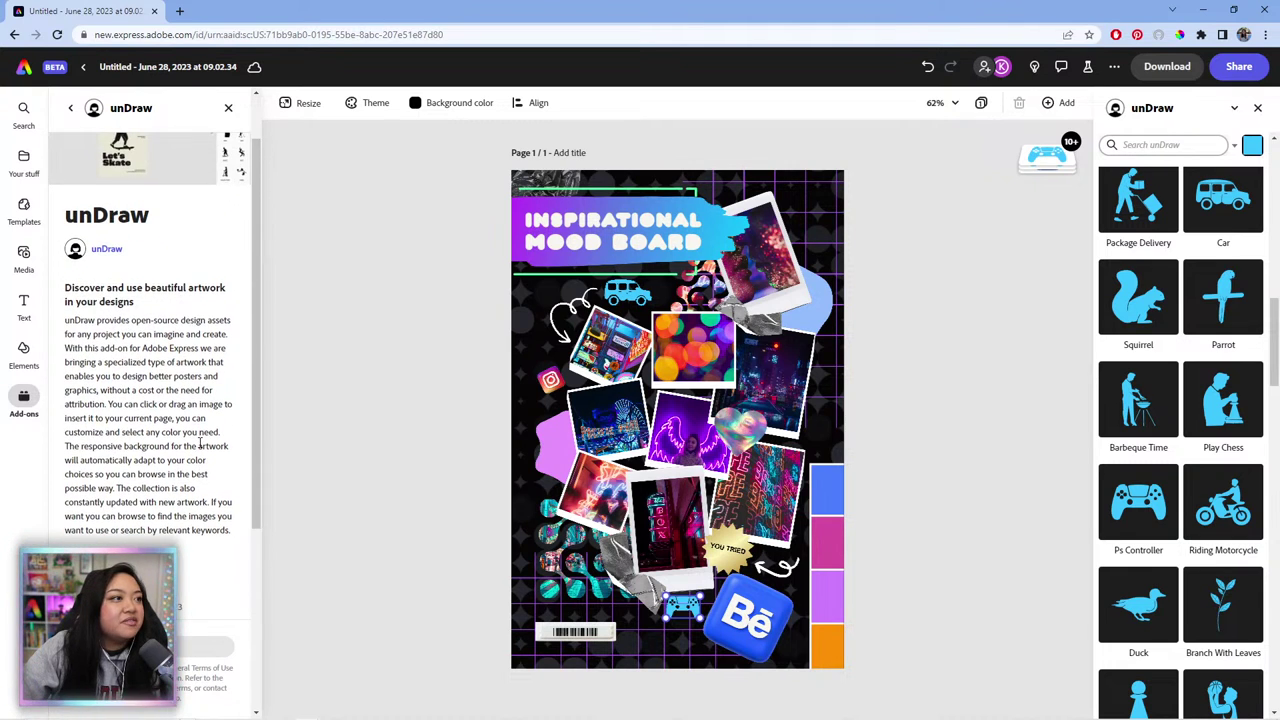
scroll(201, 452, "up", 1)
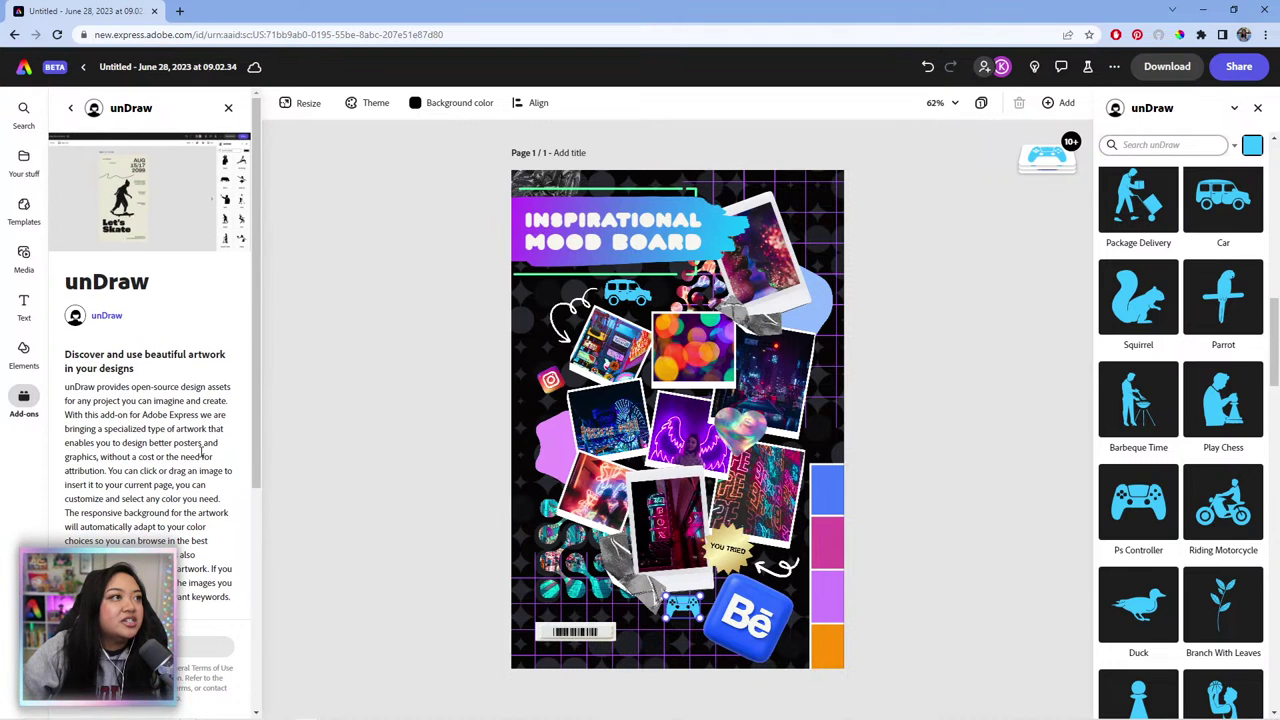
Step: Enlarge the Instagram logo slightly and position it beside the tilted neon photos
left_click(438, 443)
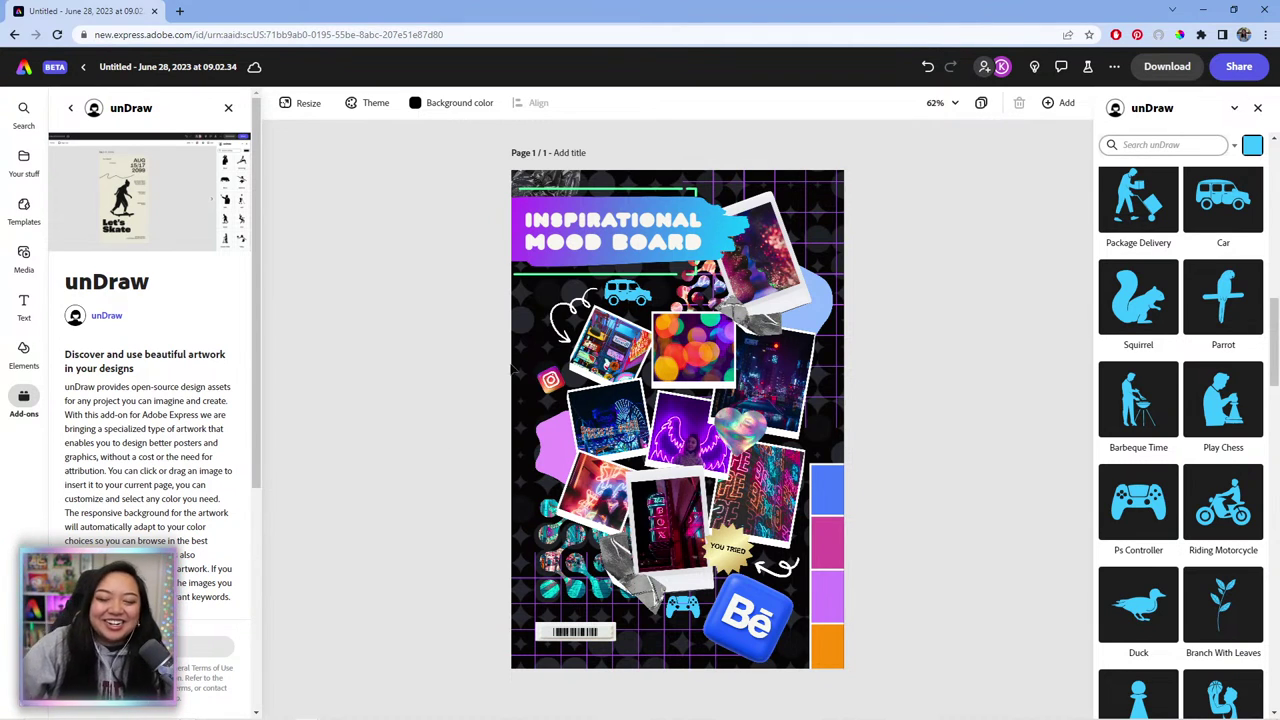
left_click(550, 380)
mouse_move(562, 367)
left_mouse_down()
mouse_move(572, 352)
mouse_move(546, 369)
left_mouse_up()
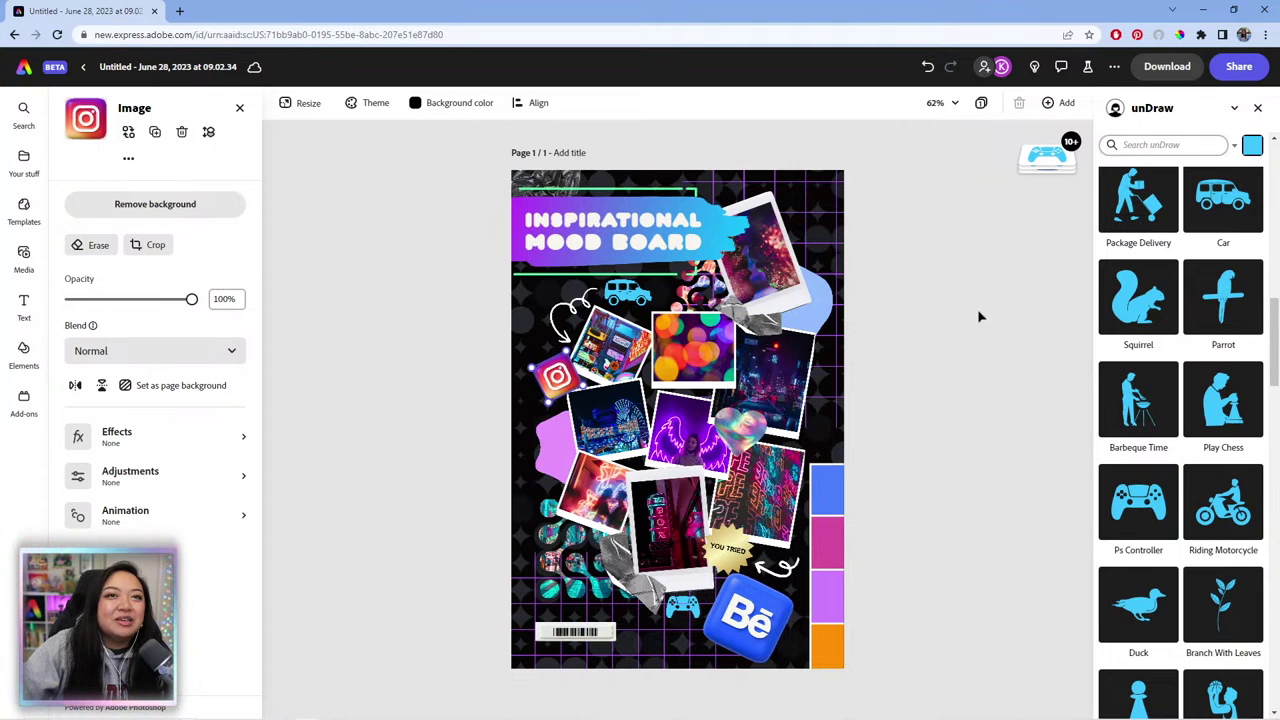
Step: Minimize the unDraw add-on and return to the add-ons list
left_click(1235, 108)
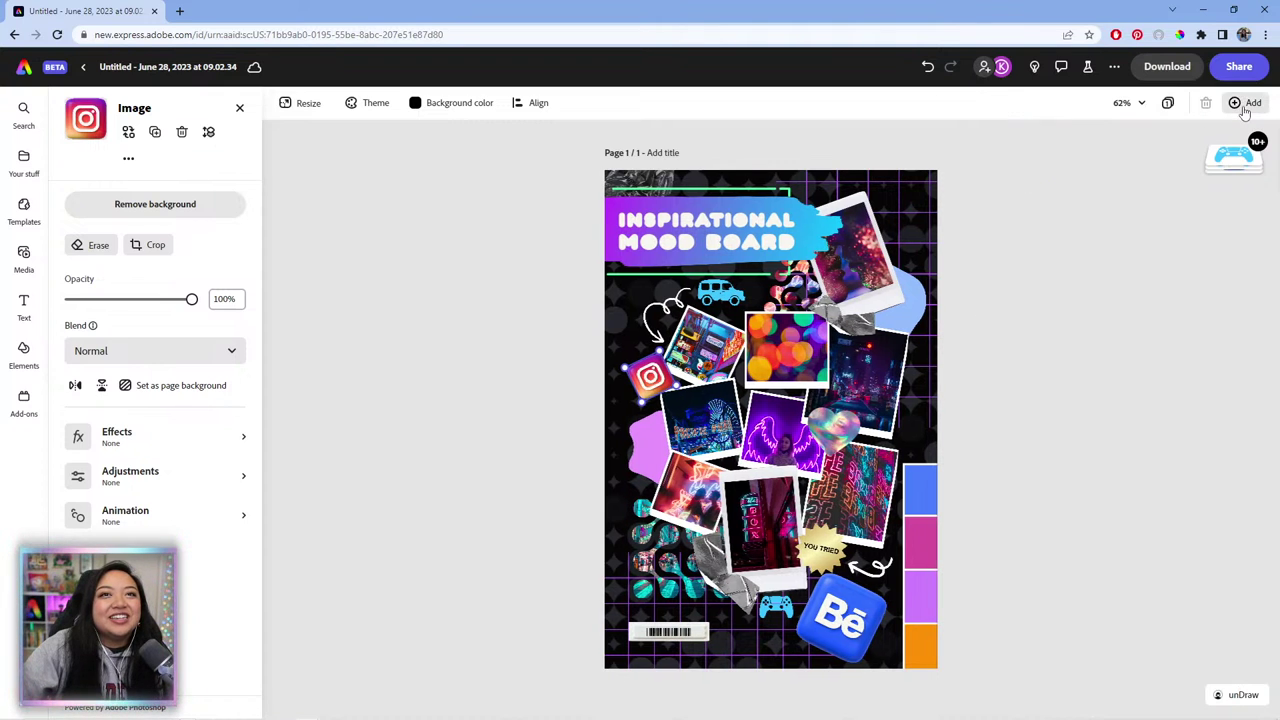
left_click(1186, 248)
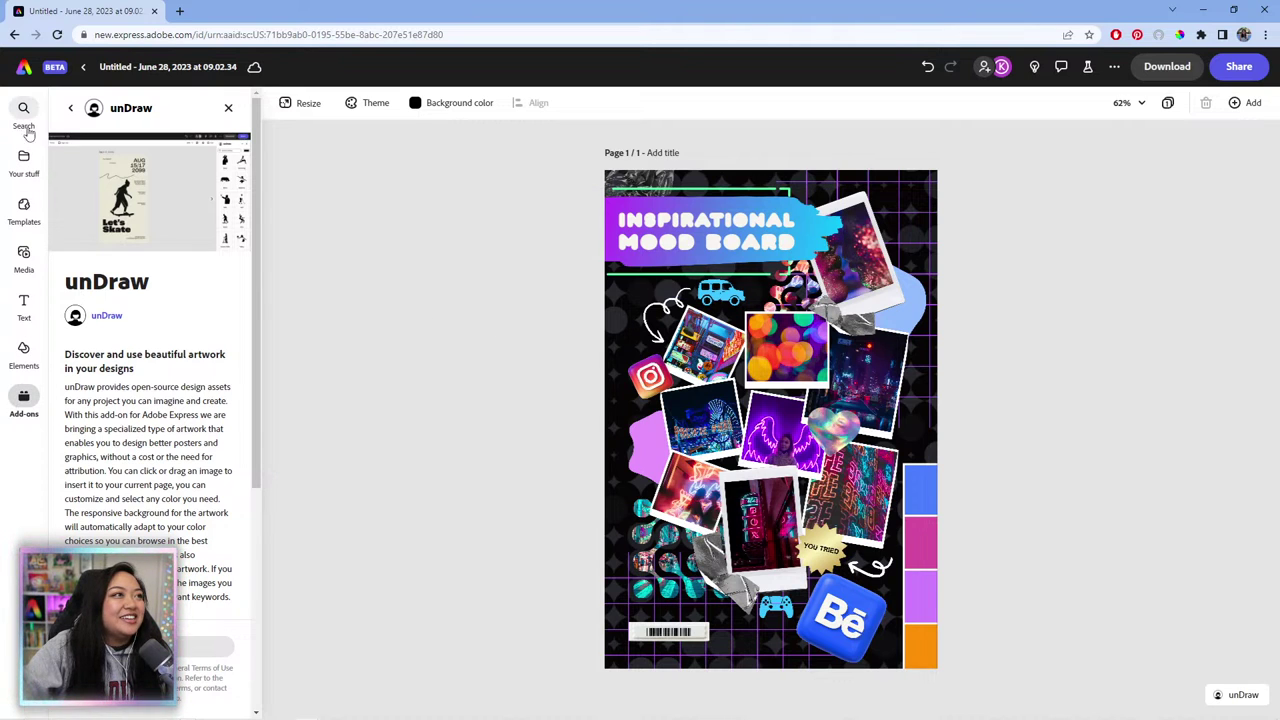
left_click(71, 107)
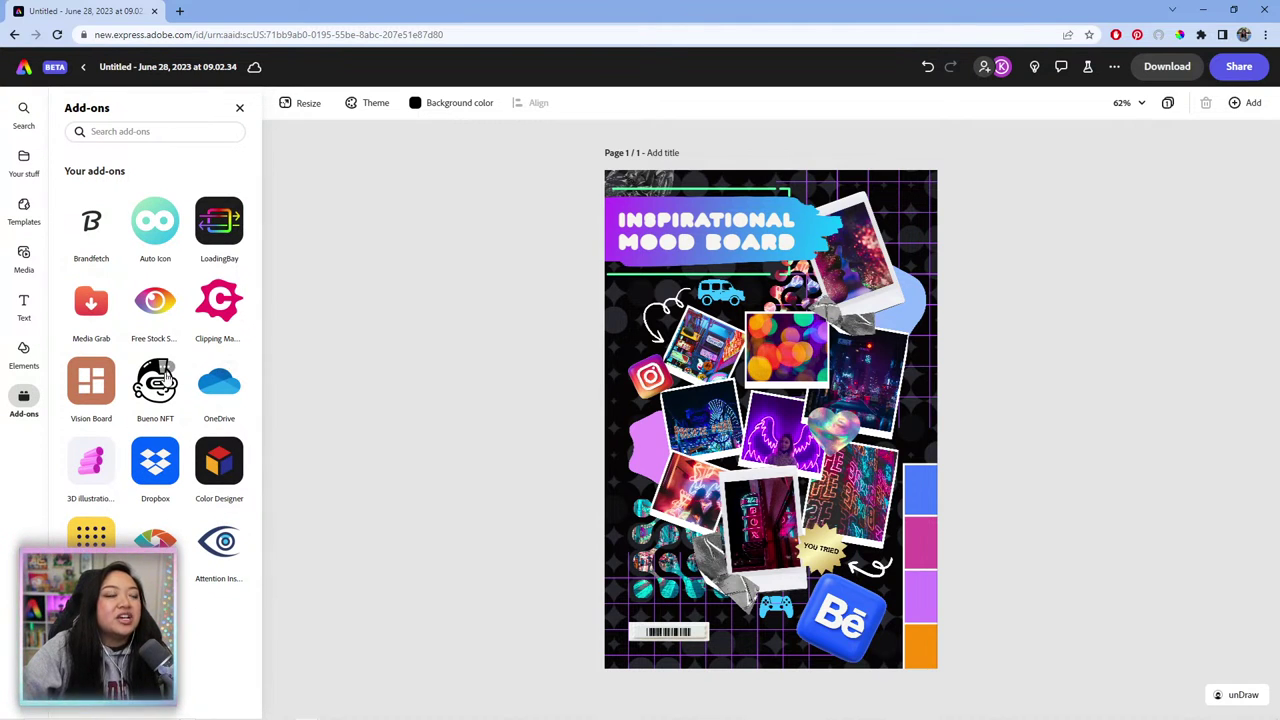
Step: Open the LoadingBay add-on along with its details to read the supported import and export formats
left_click(216, 236)
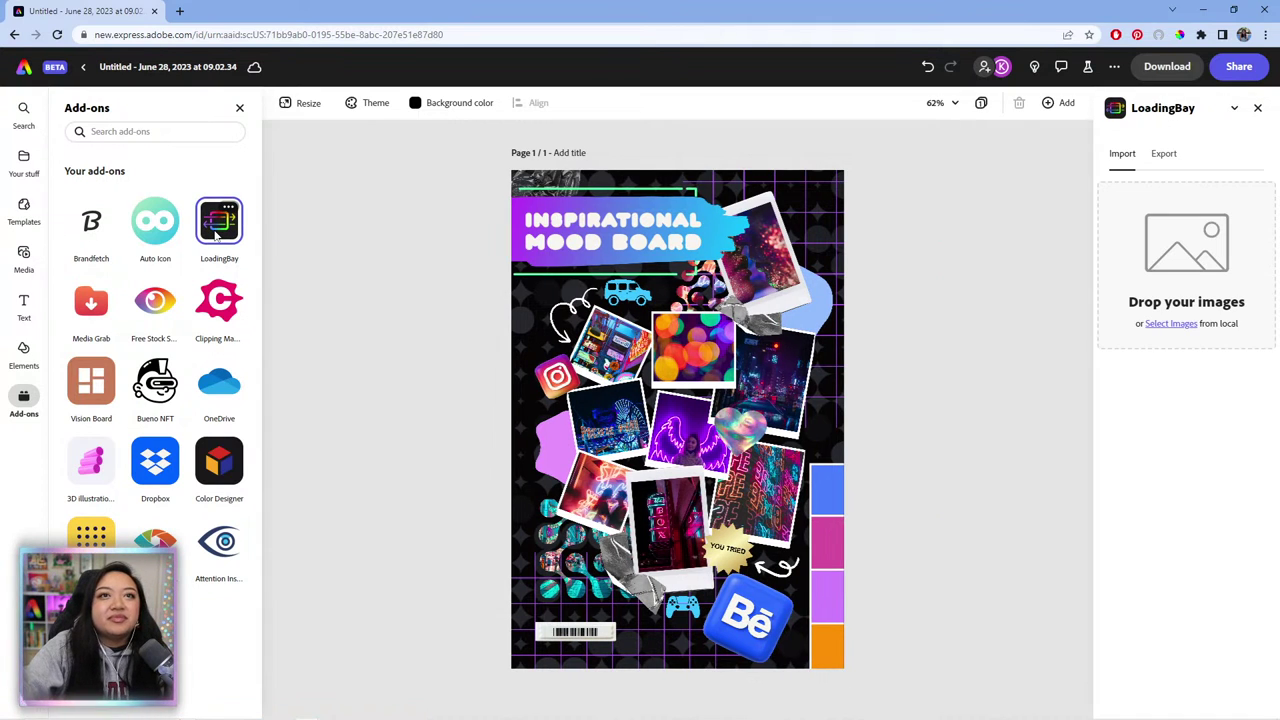
left_click(230, 208)
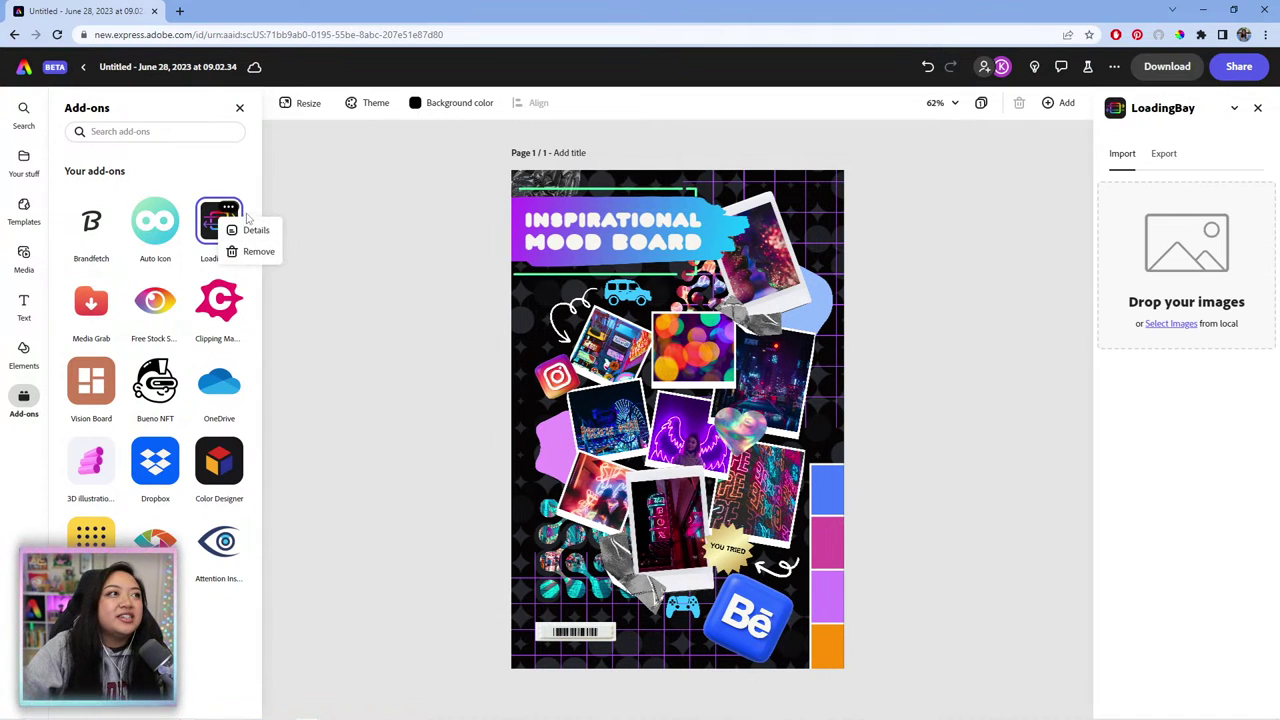
left_click(247, 234)
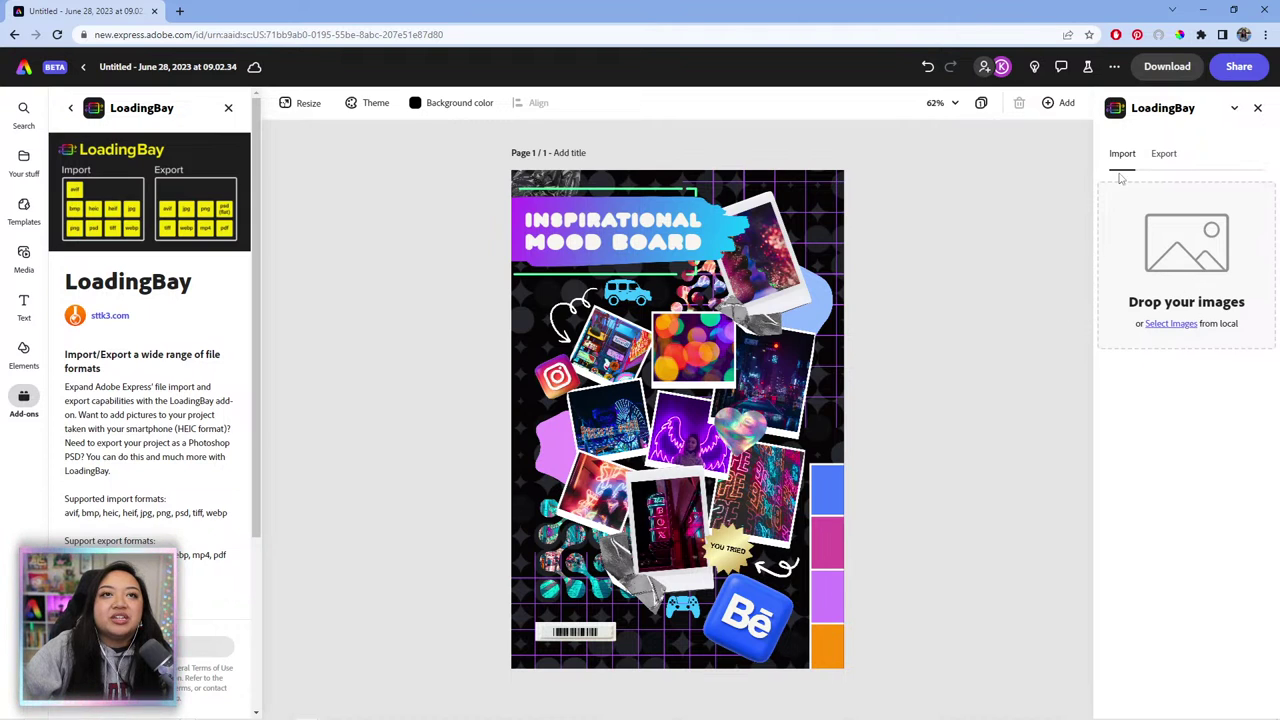
Step: Examine the file format and page range choices for exporting with LoadingBay, leaving the settings as they are
left_click(1160, 155)
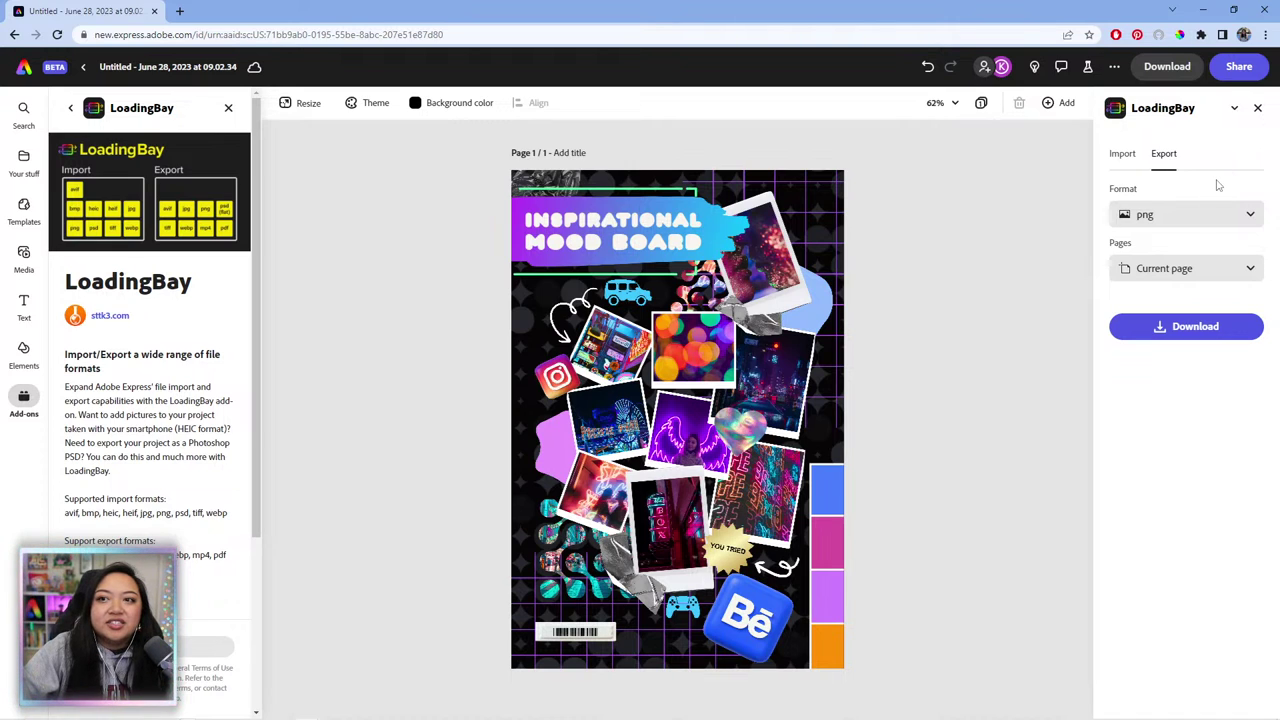
left_click(1200, 216)
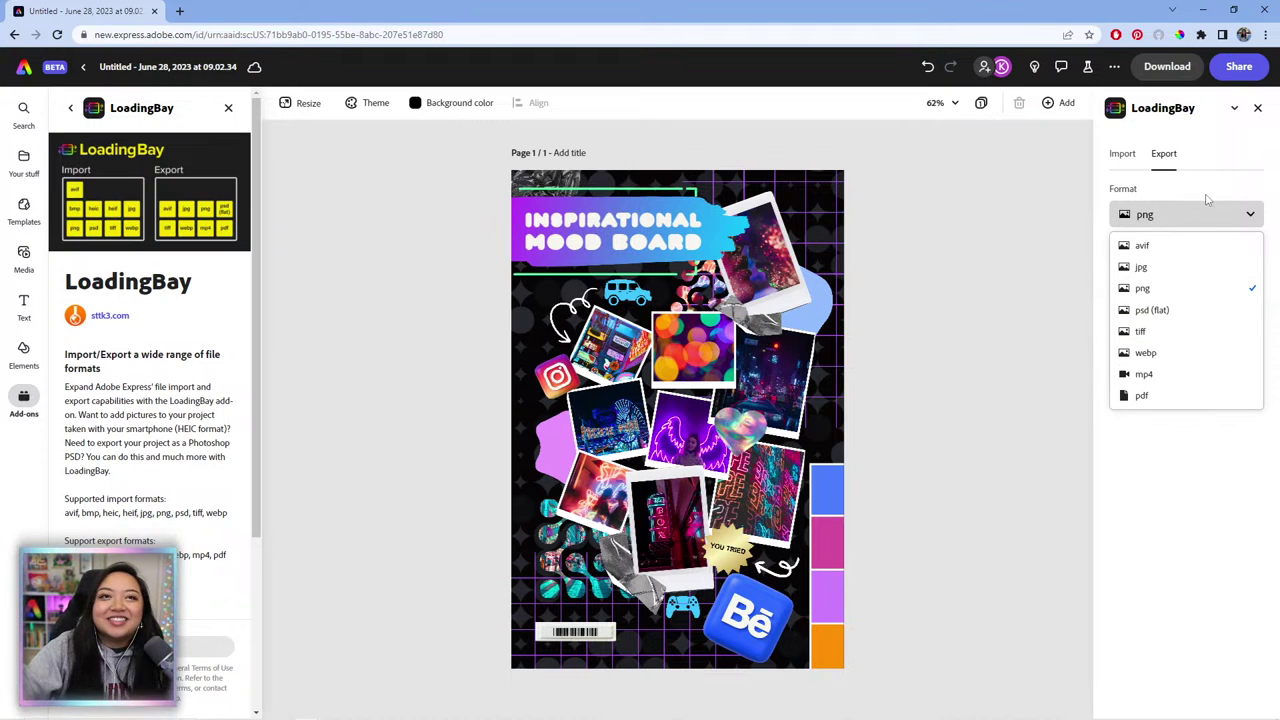
left_click(1207, 200)
left_click(1198, 212)
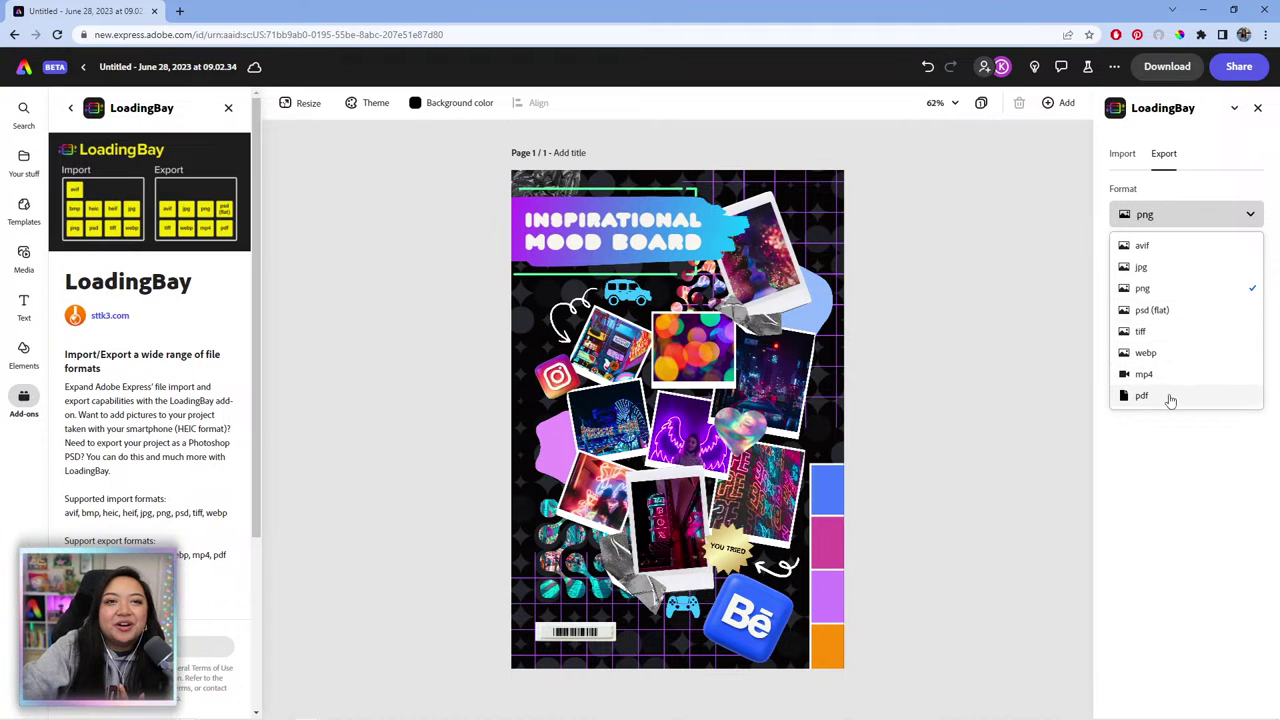
left_click(1170, 478)
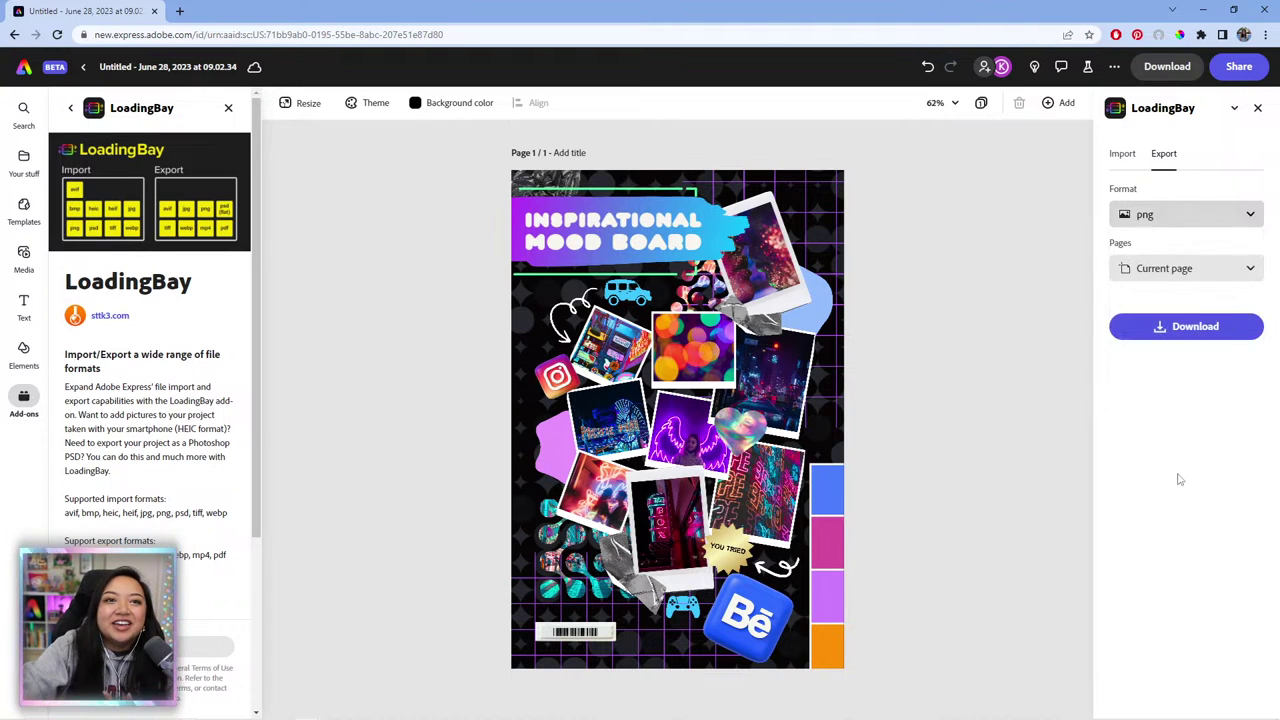
left_click(1217, 268)
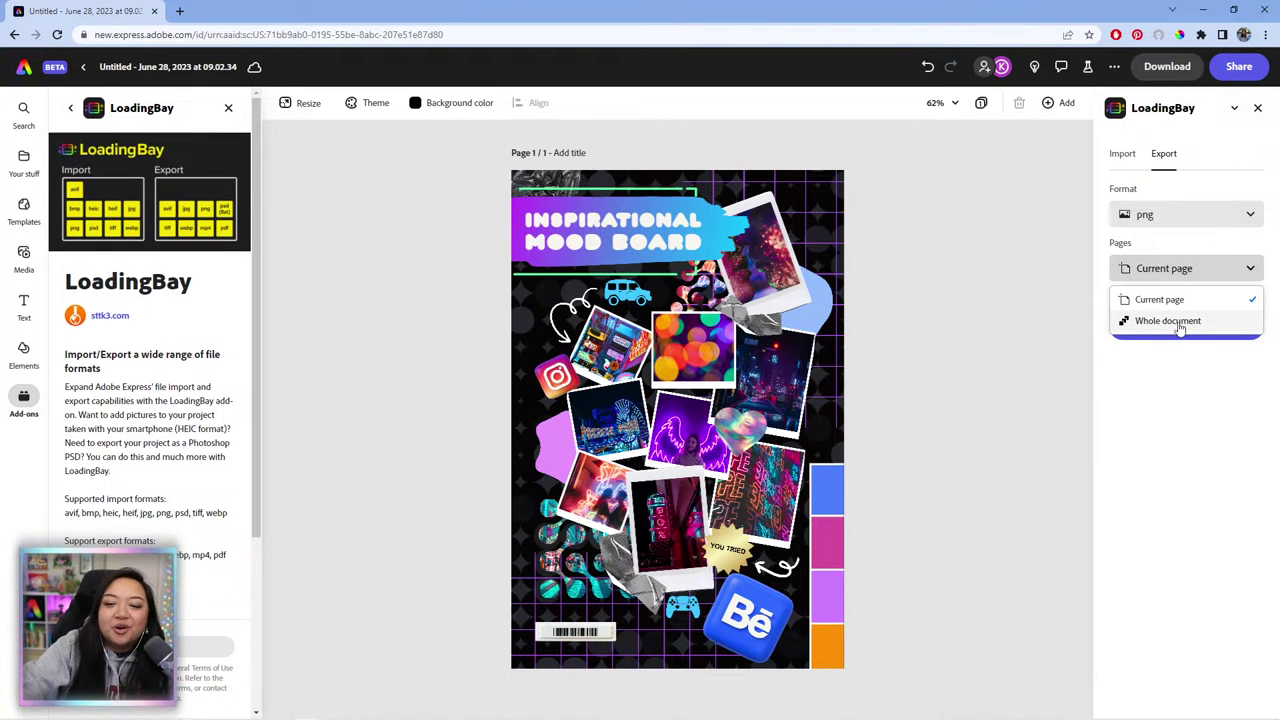
left_click(1183, 451)
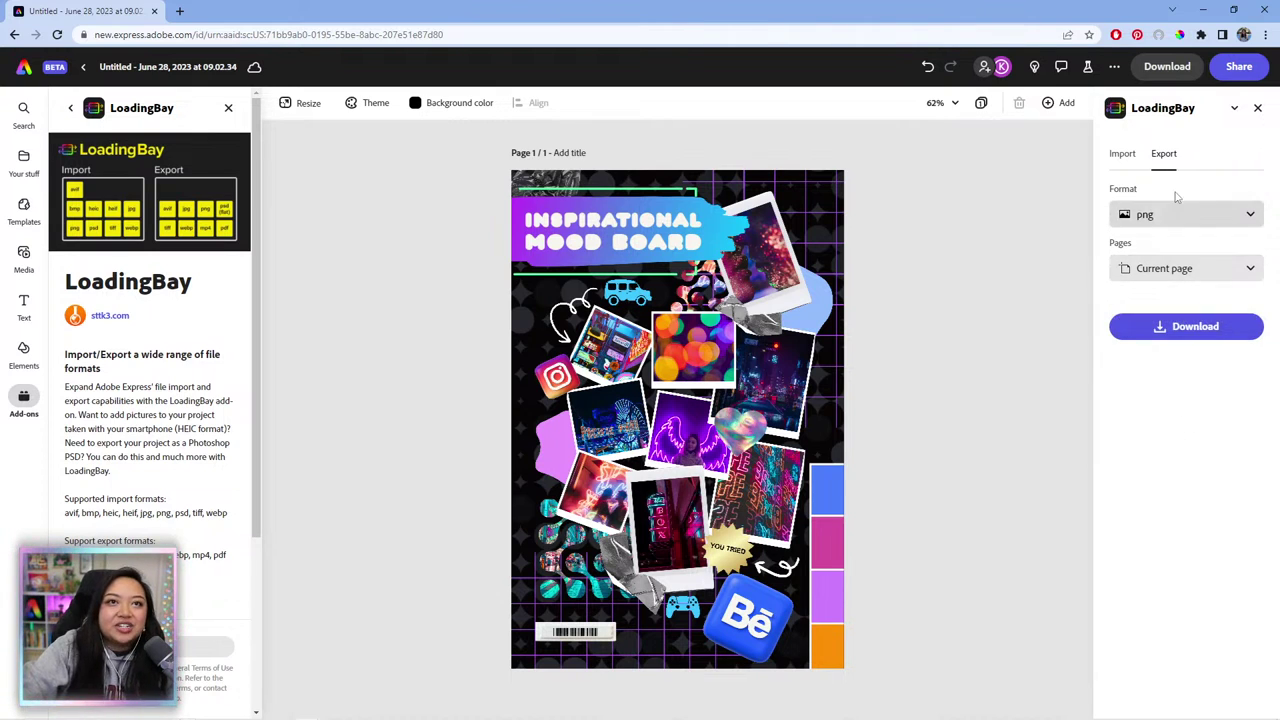
Step: Check which file formats the built-in download offers, and close it without downloading
left_click(1167, 66)
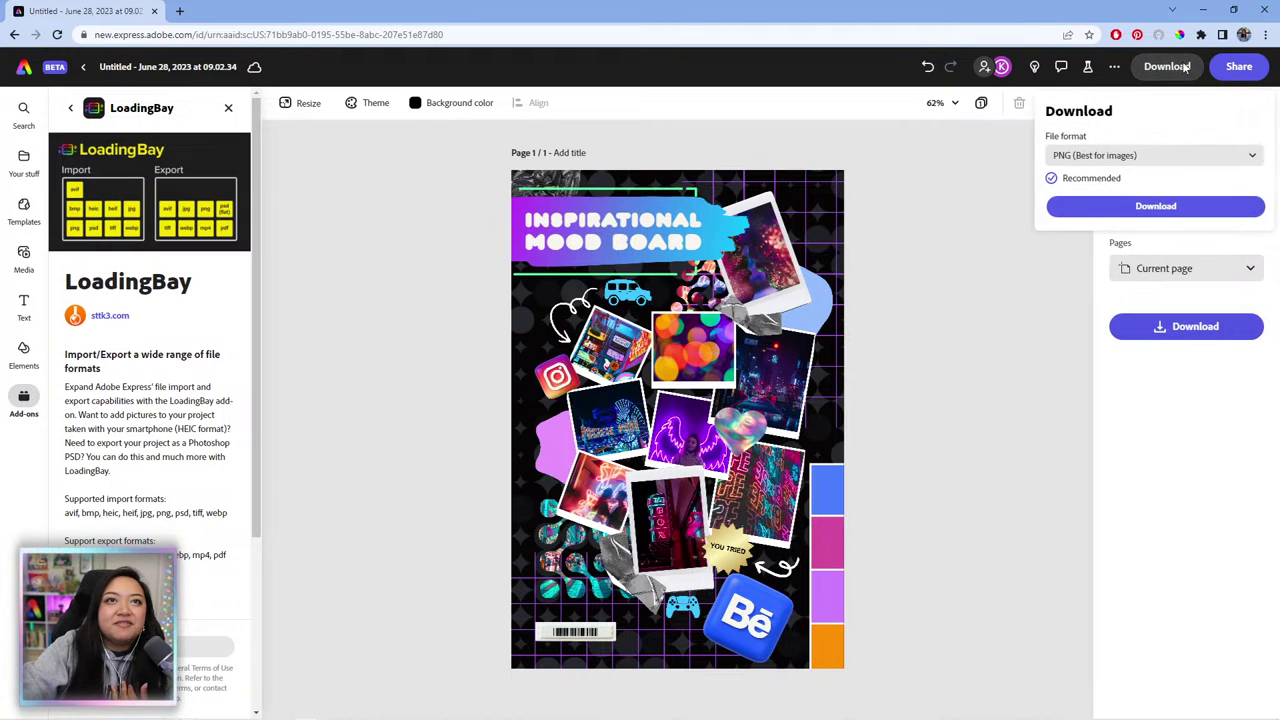
left_click(1137, 153)
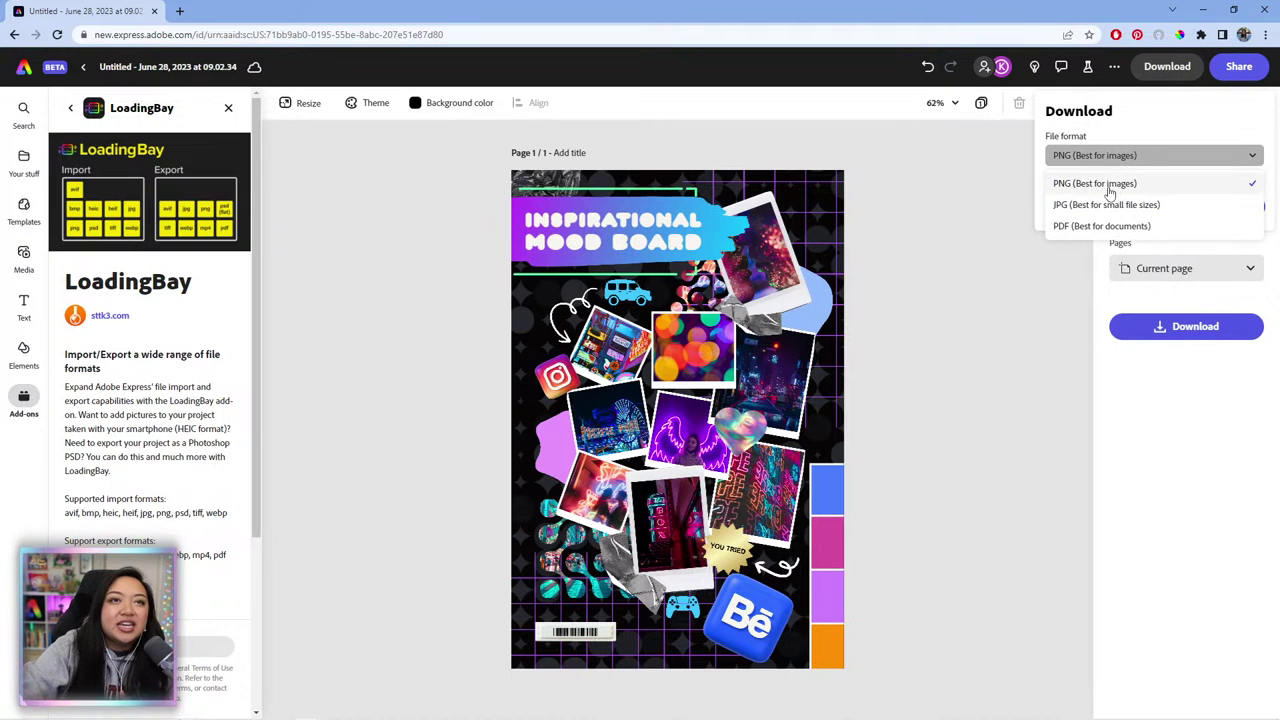
left_click(1168, 436)
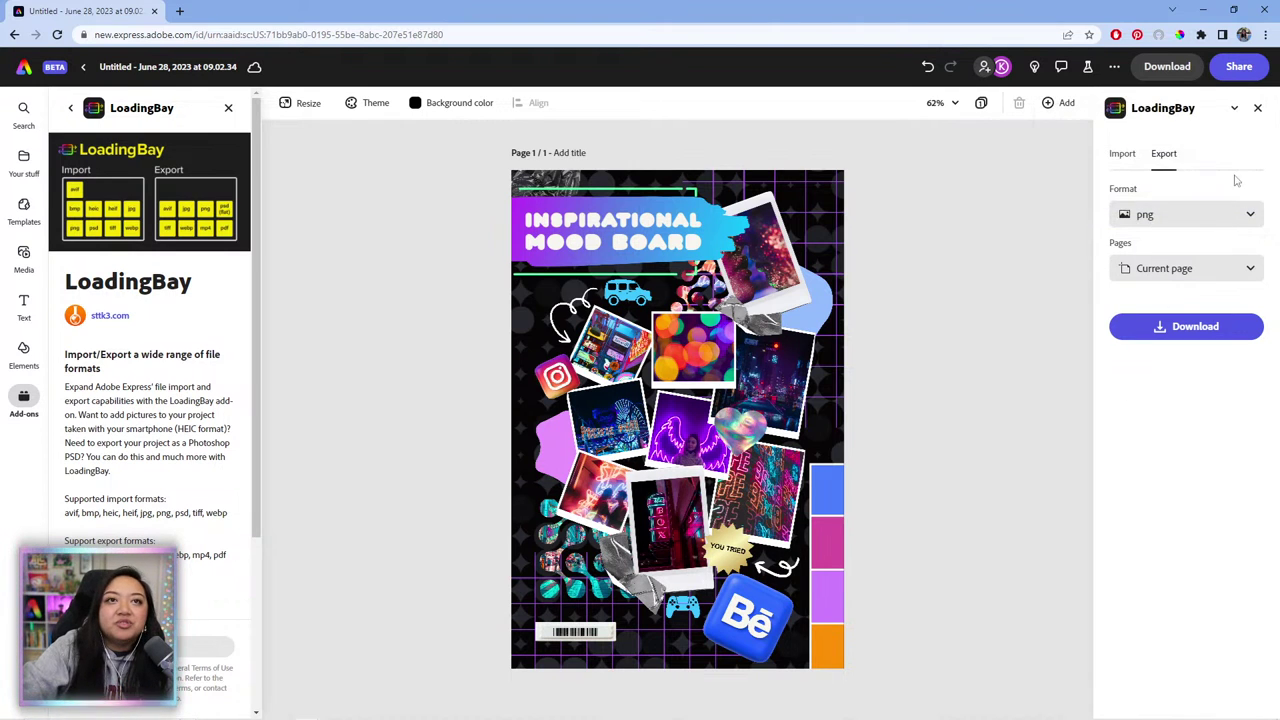
Step: Review LoadingBay's export formats again and return to its import options
left_click(1196, 214)
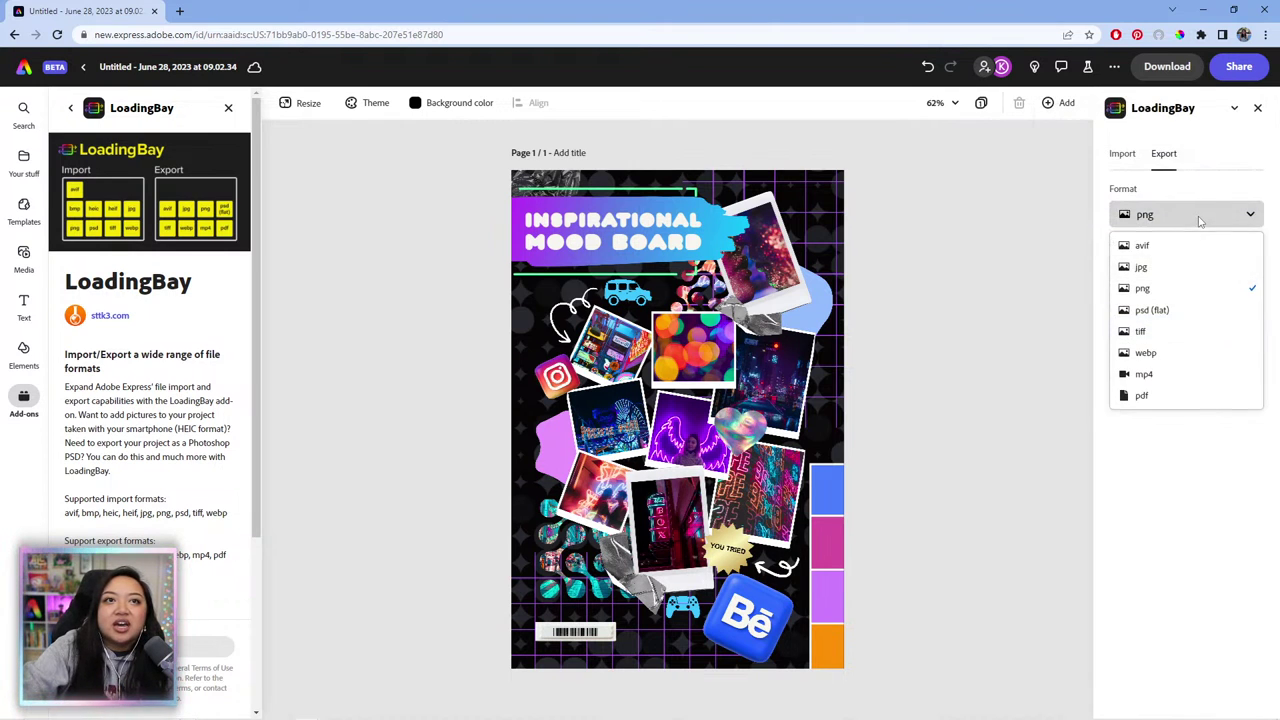
left_click(1180, 492)
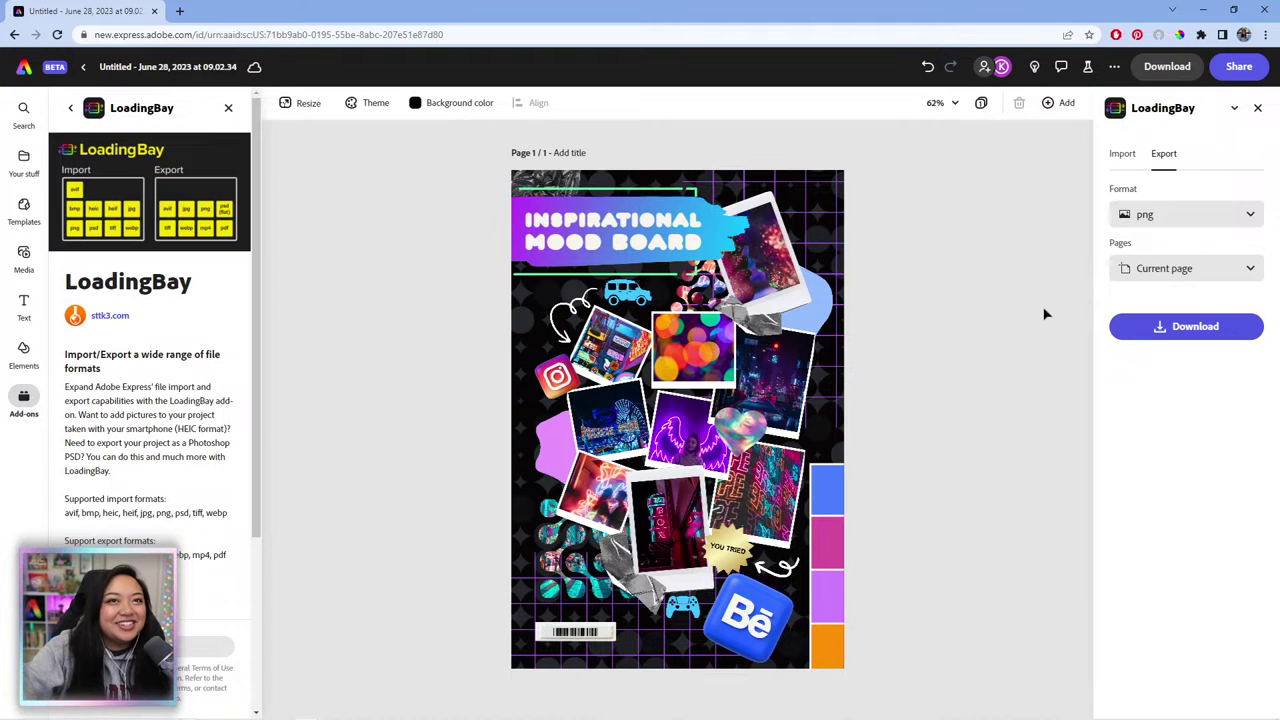
left_click(1128, 158)
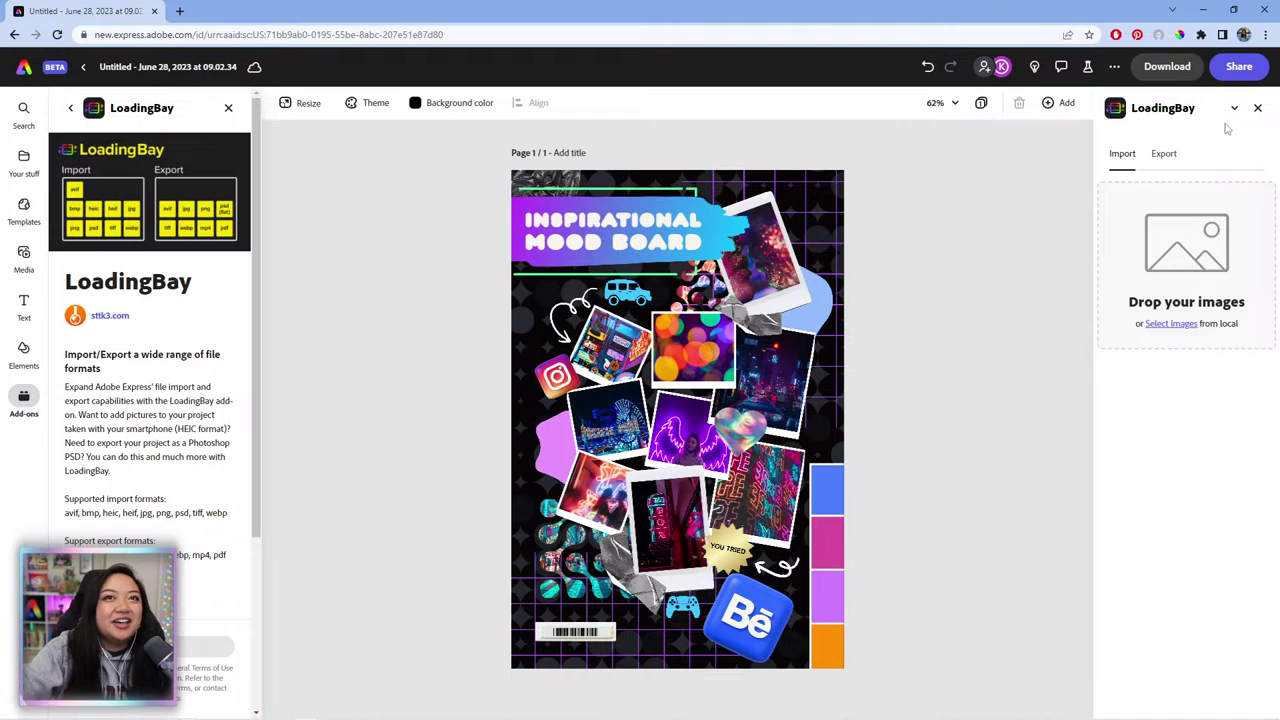
Step: Open the Media Grab add-on, grab the images from the website in its history, and read the note below them
left_click(70, 107)
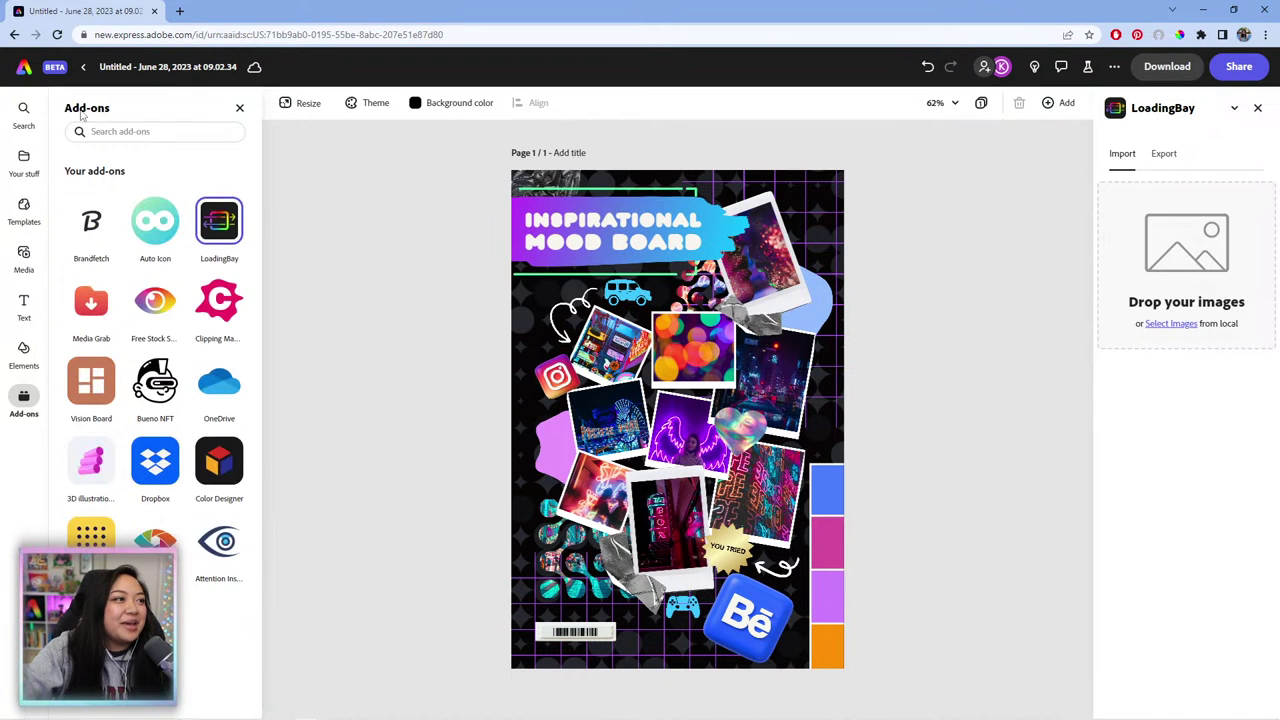
left_click(90, 318)
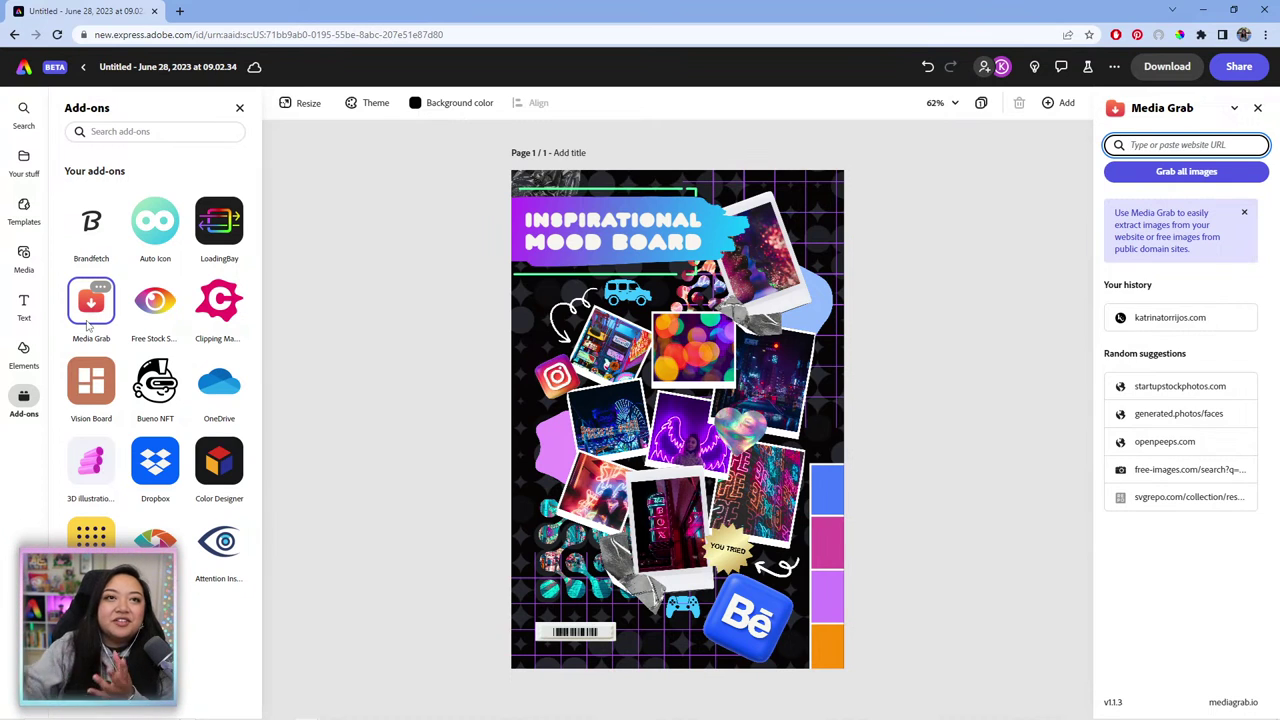
left_click(1192, 330)
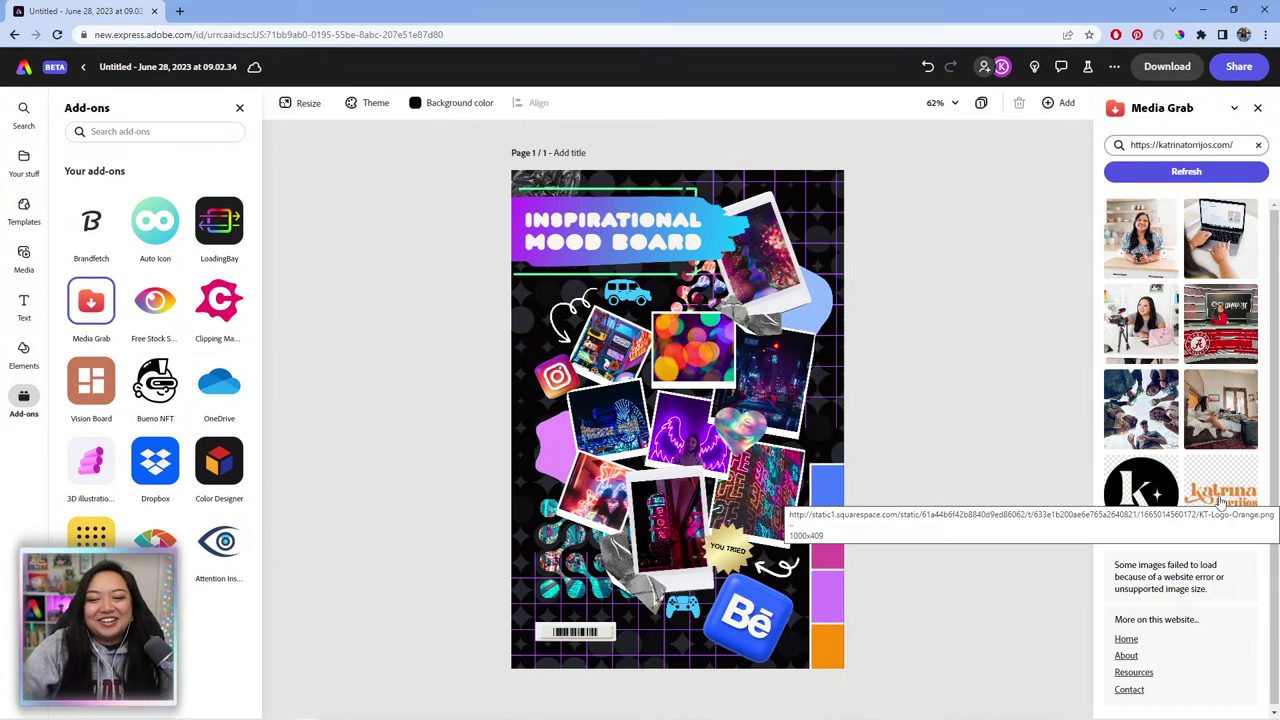
scroll(1190, 505, "down", 1)
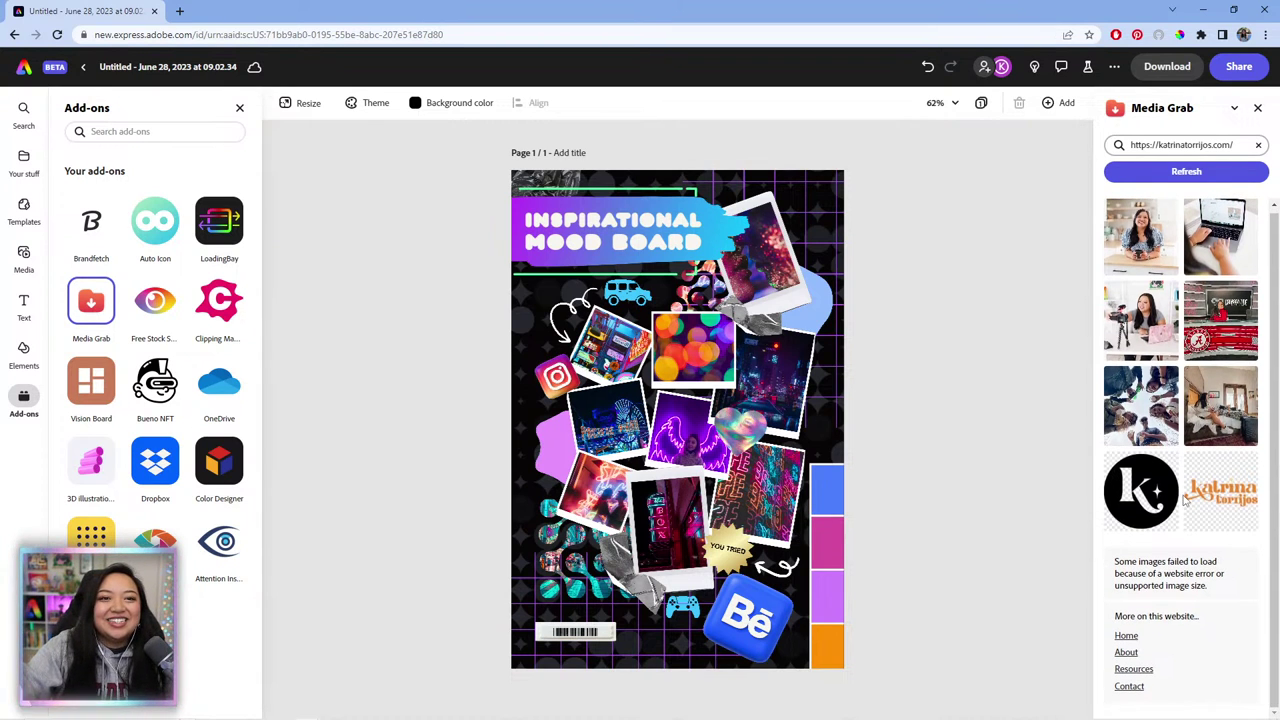
scroll(1141, 342, "up", 1)
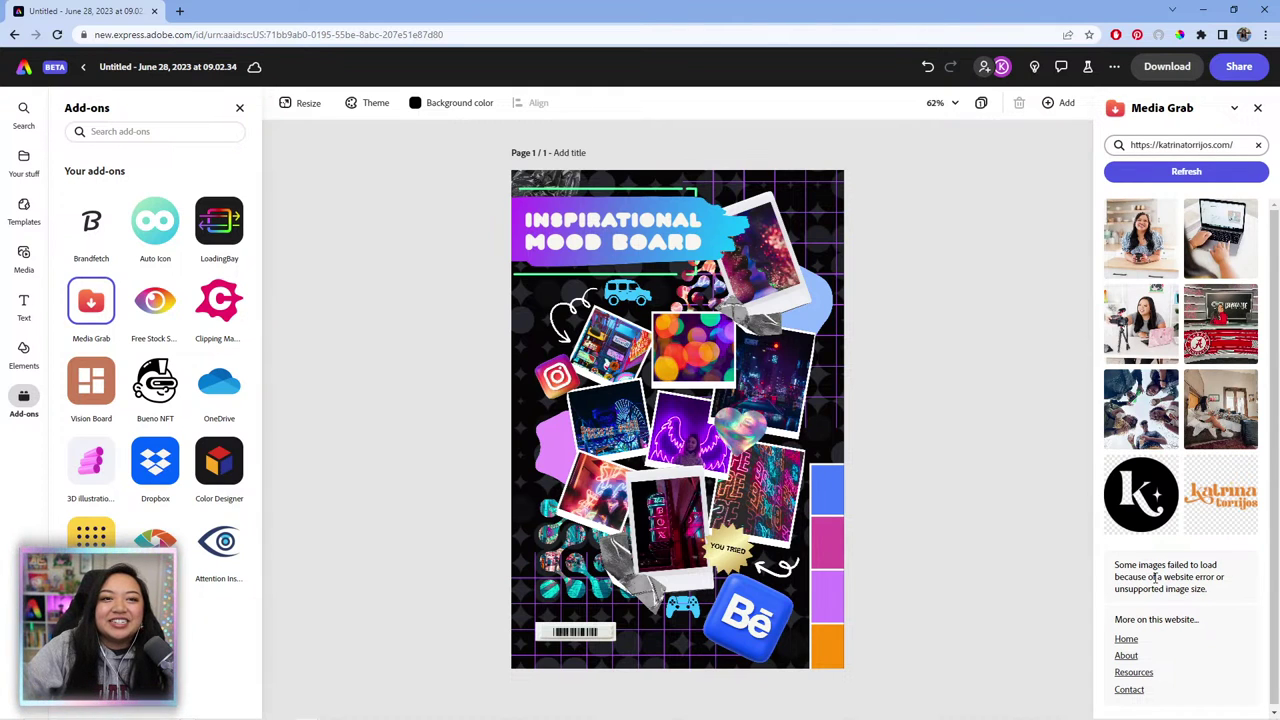
mouse_move(1115, 565)
left_mouse_down()
mouse_move(1216, 597)
mouse_move(1115, 590)
mouse_move(1116, 578)
left_mouse_up()
left_click(1218, 597)
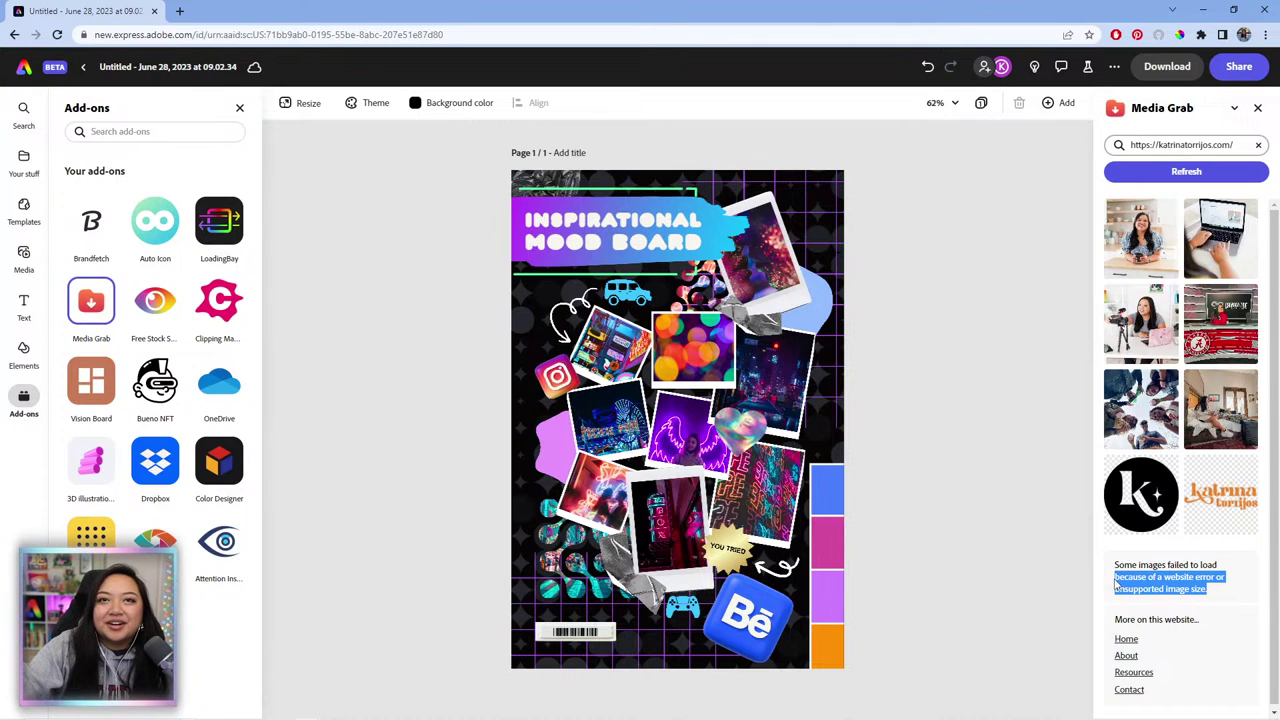
left_click(1212, 592)
Step: Browse the images Media Grab extracts from the website's About and Resources pages, then return to its Home page images
scroll(1212, 592, "down", 1)
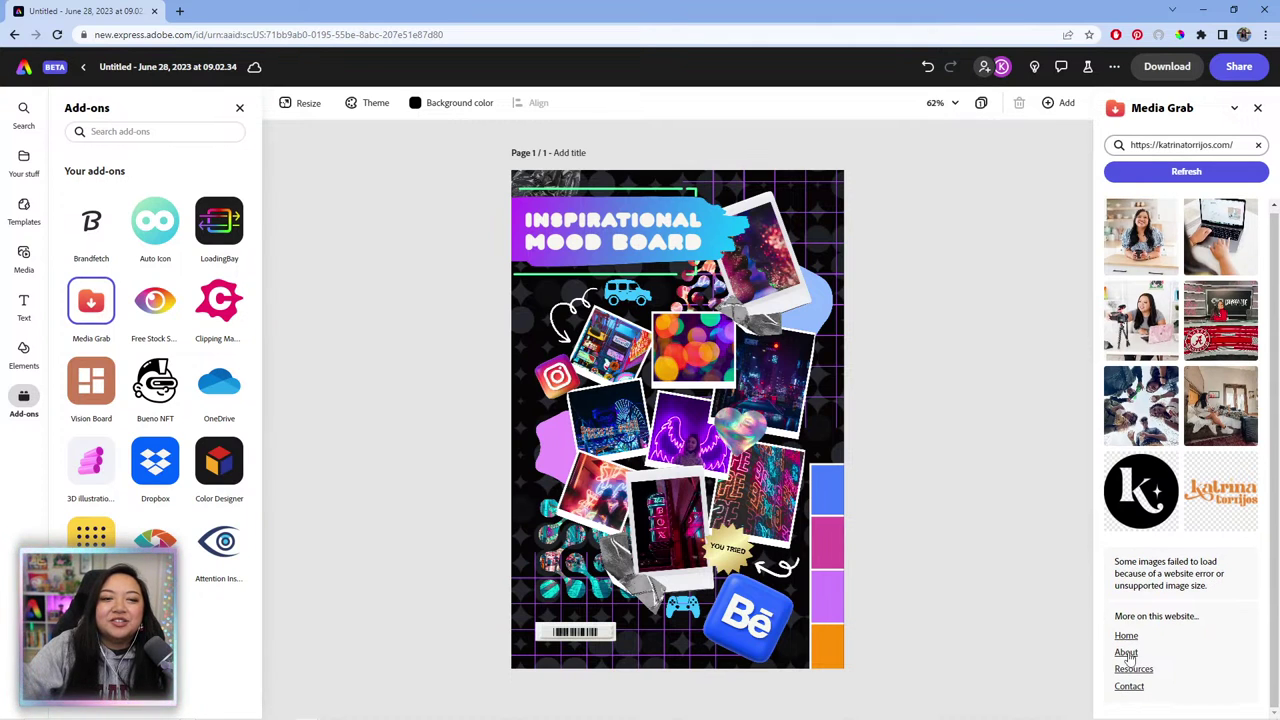
left_click(1126, 652)
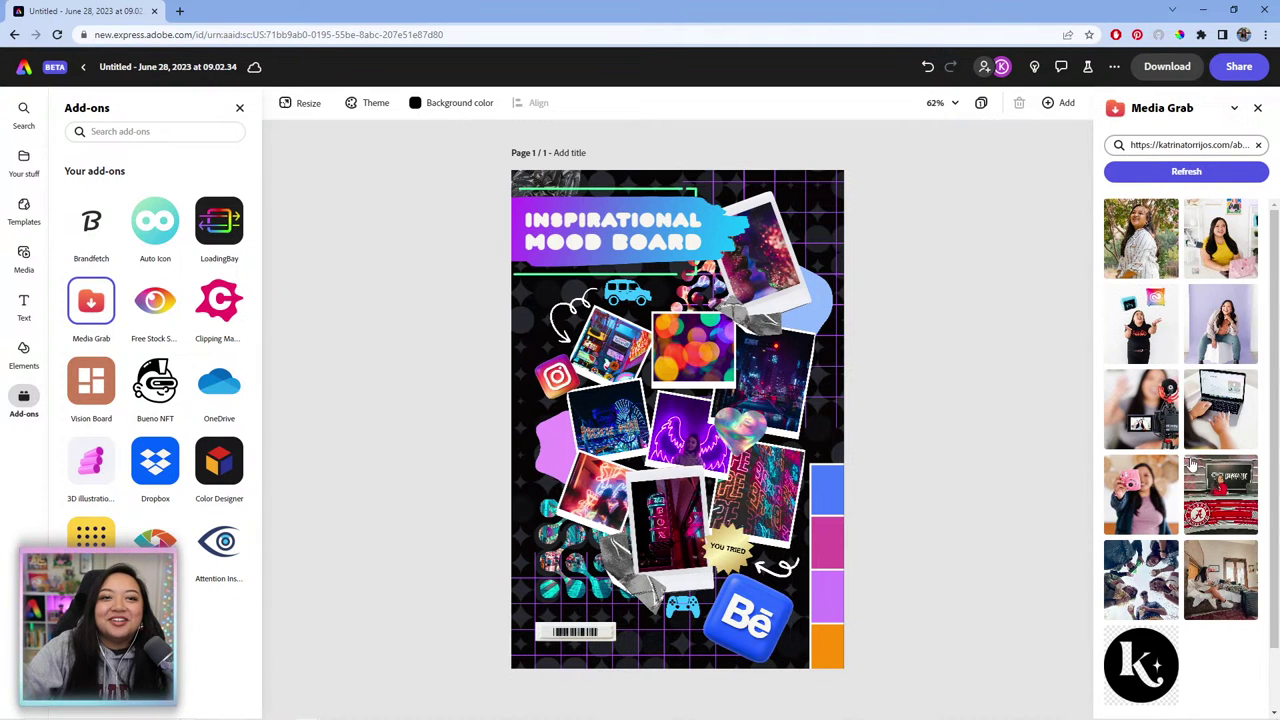
scroll(1192, 463, "down", 2)
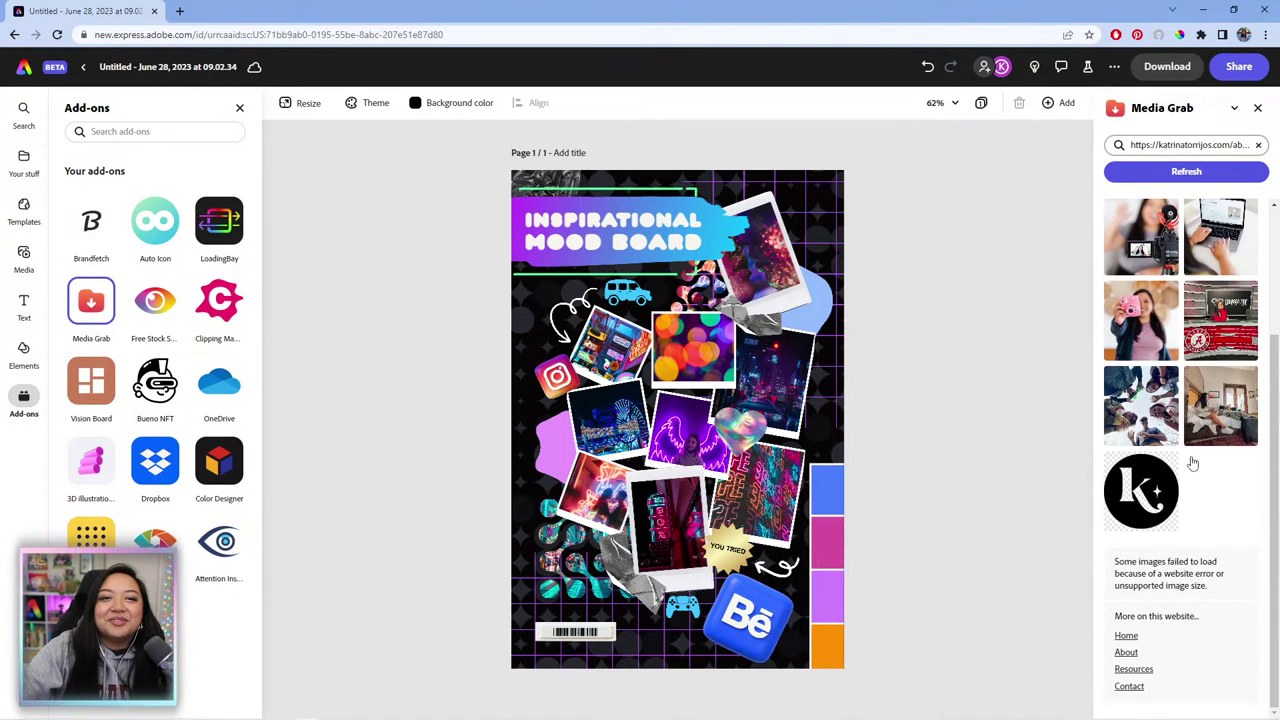
left_click(1138, 668)
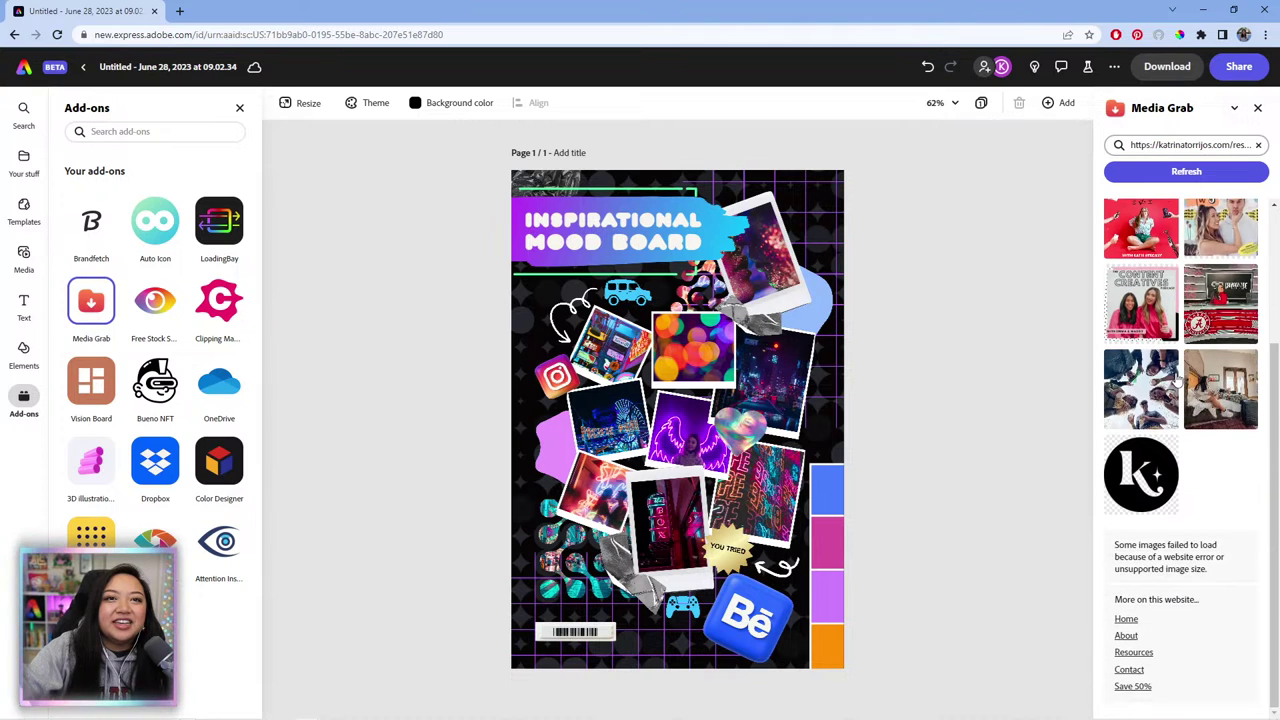
scroll(1183, 530, "down", 2)
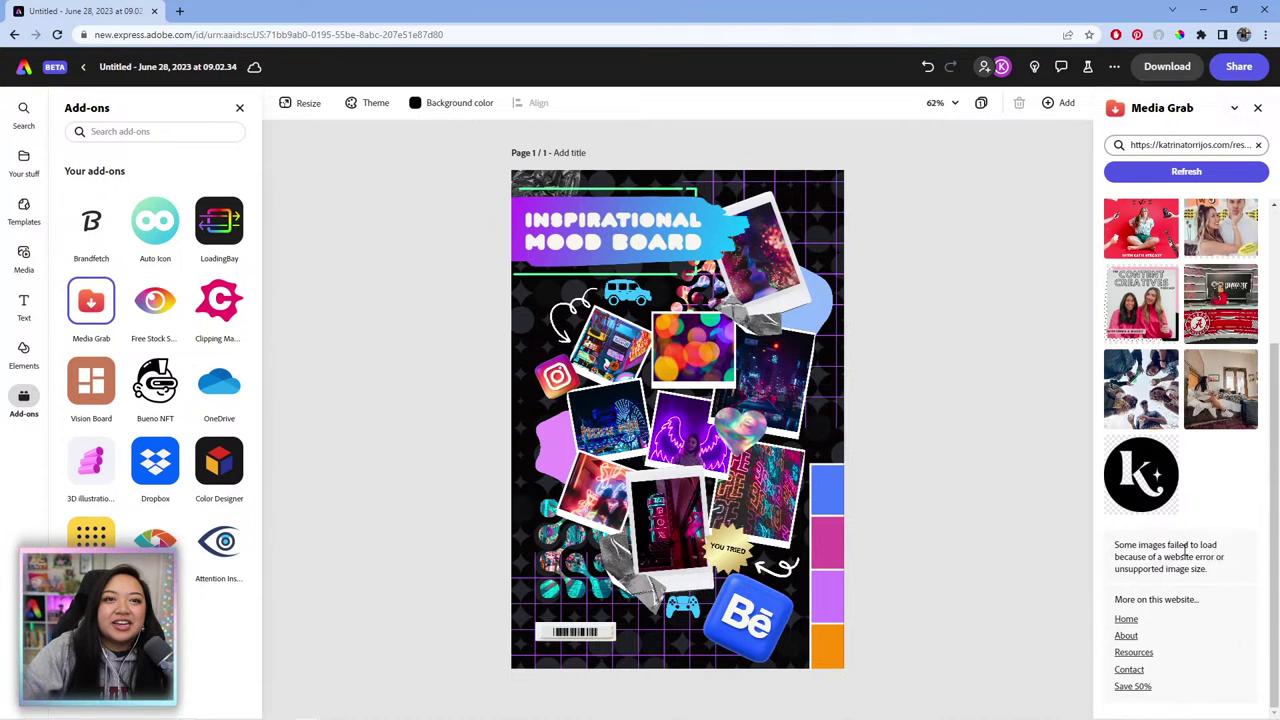
left_click(1127, 621)
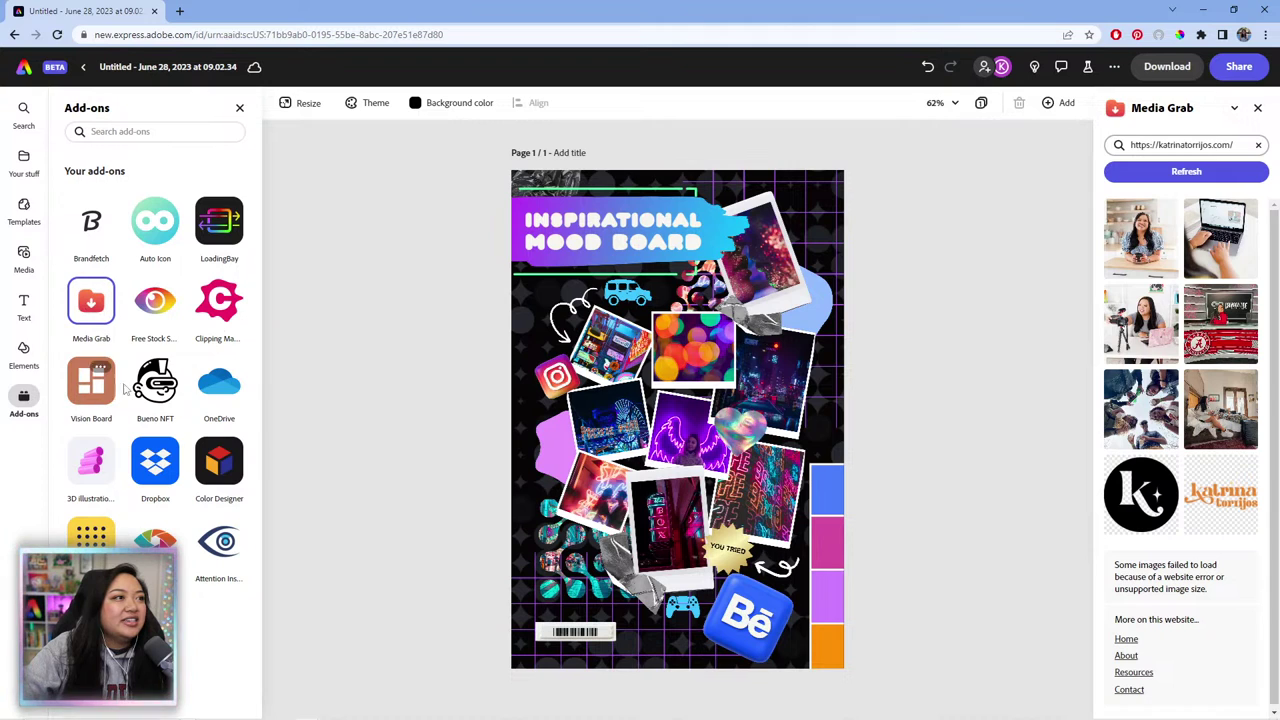
Step: Open the Bueno NFT add-on, read its details, and return to the add-ons list
left_click(157, 403)
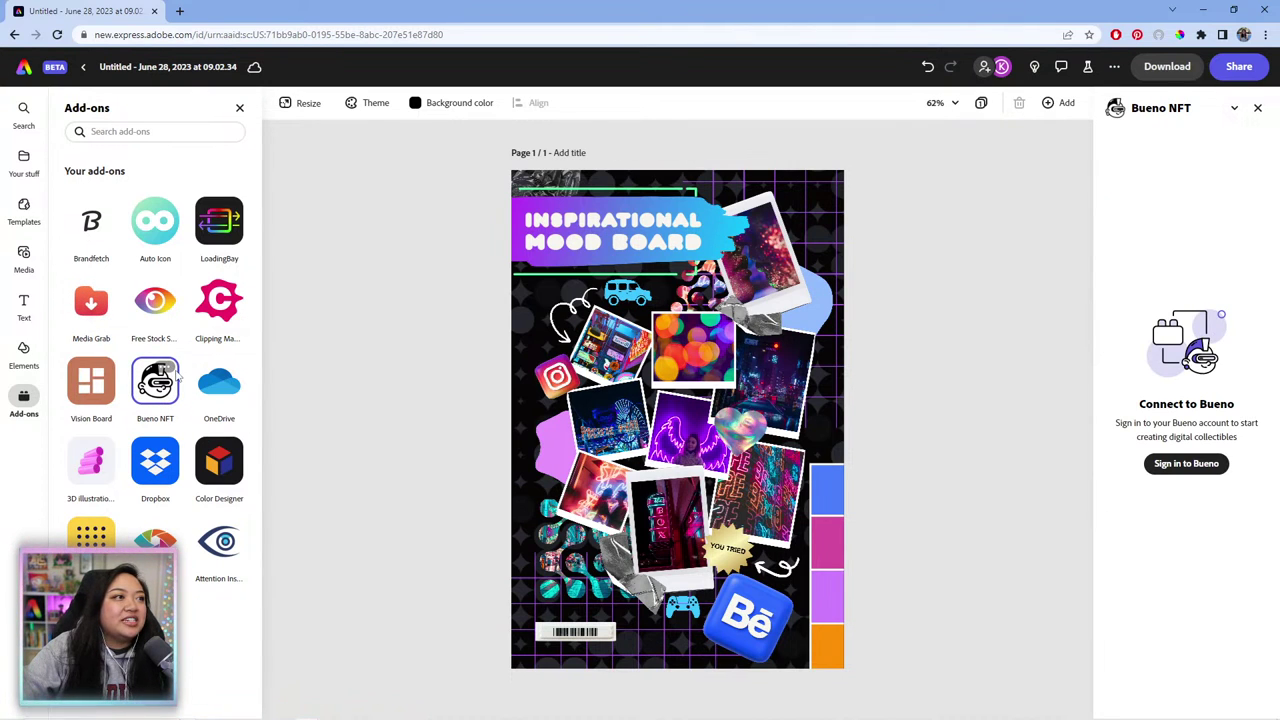
left_click(168, 372)
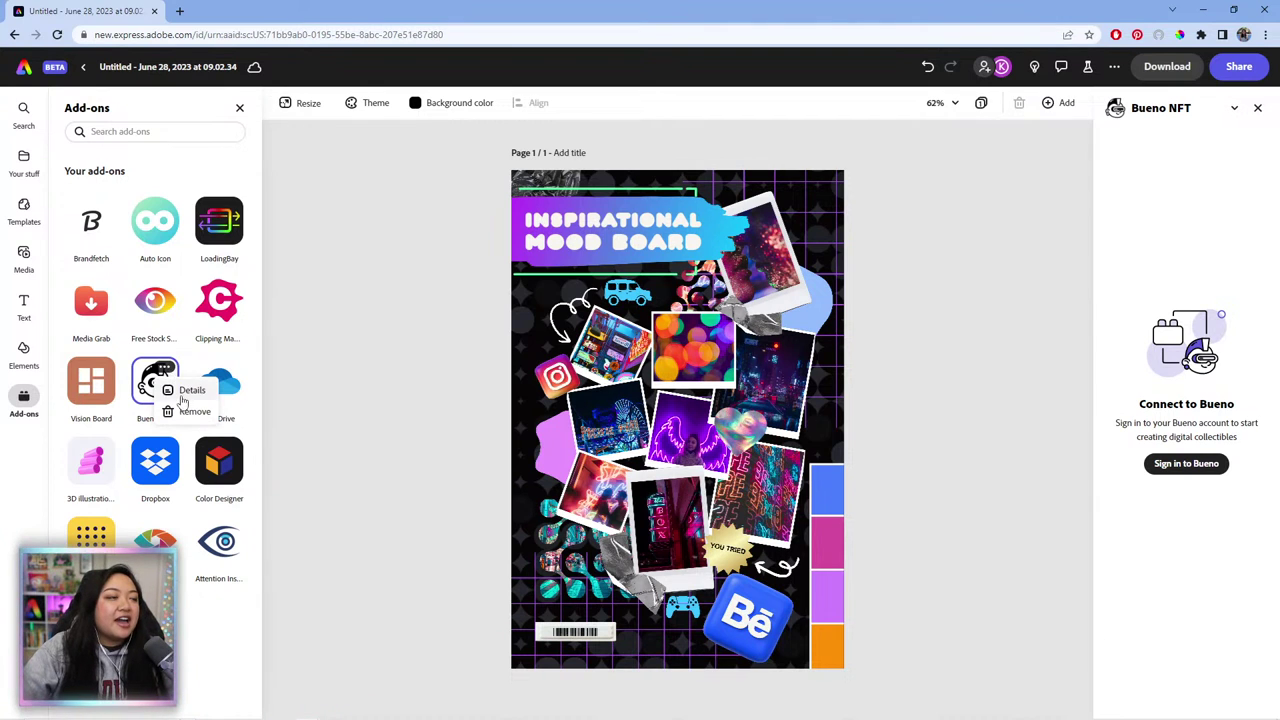
left_click(178, 388)
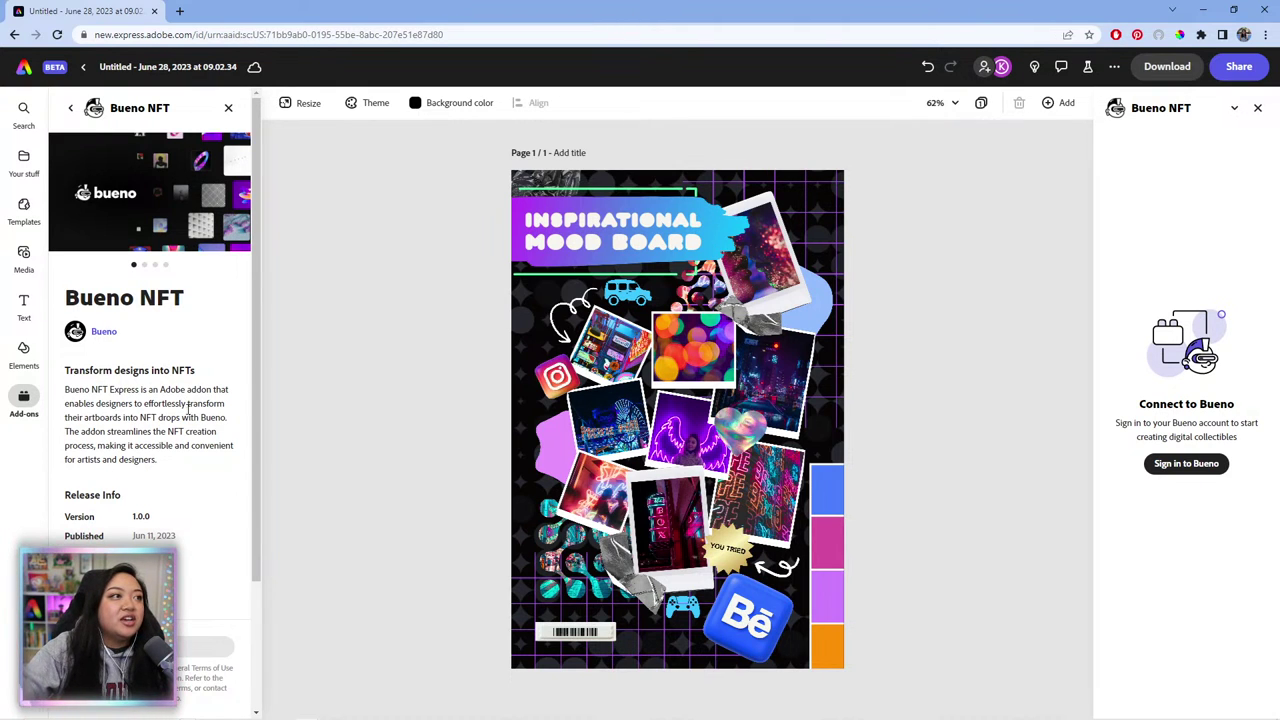
left_click_drag(100, 390, 225, 405)
left_click(203, 430)
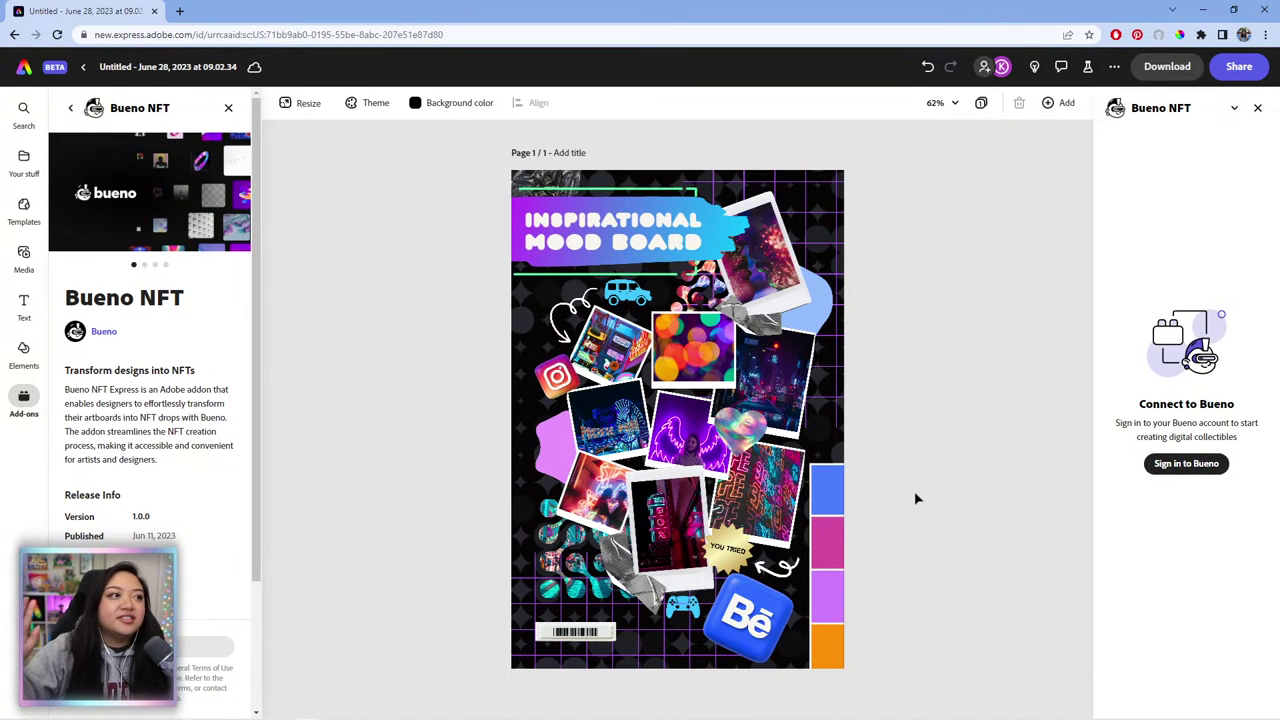
left_click(70, 107)
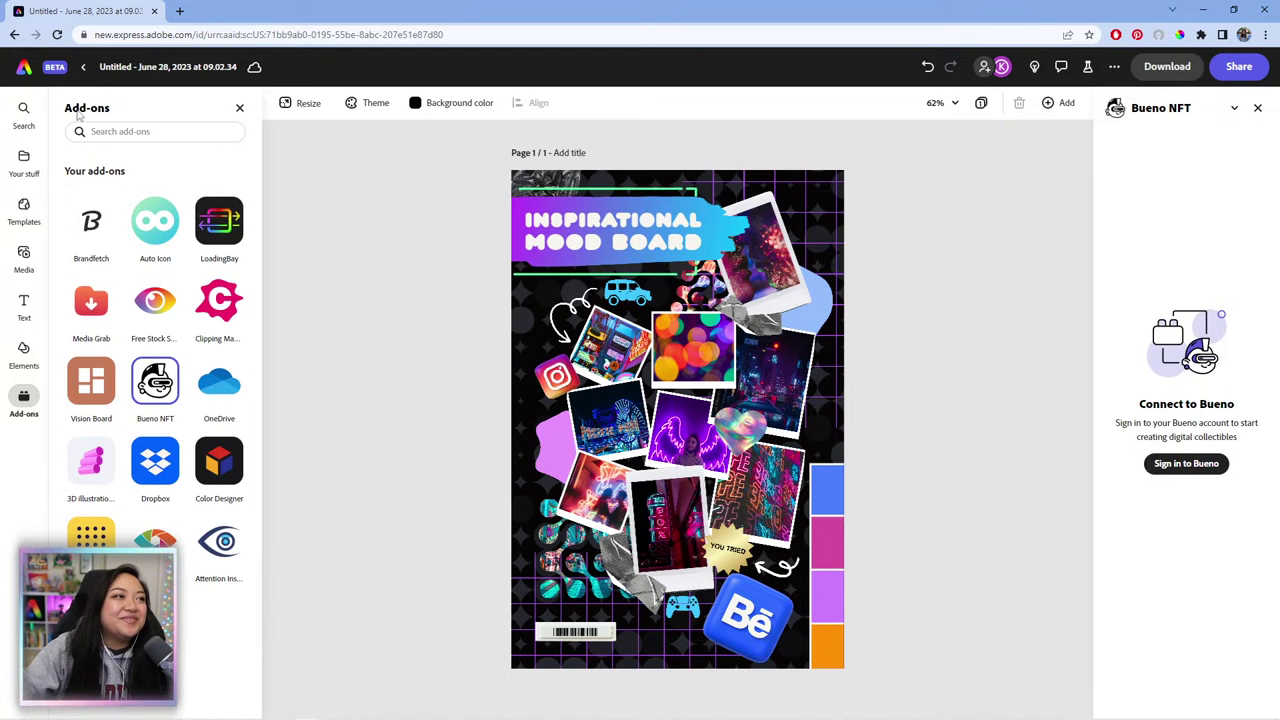
Step: Look at the start screens of the OneDrive and Dropbox add-ons without signing in
left_click(219, 381)
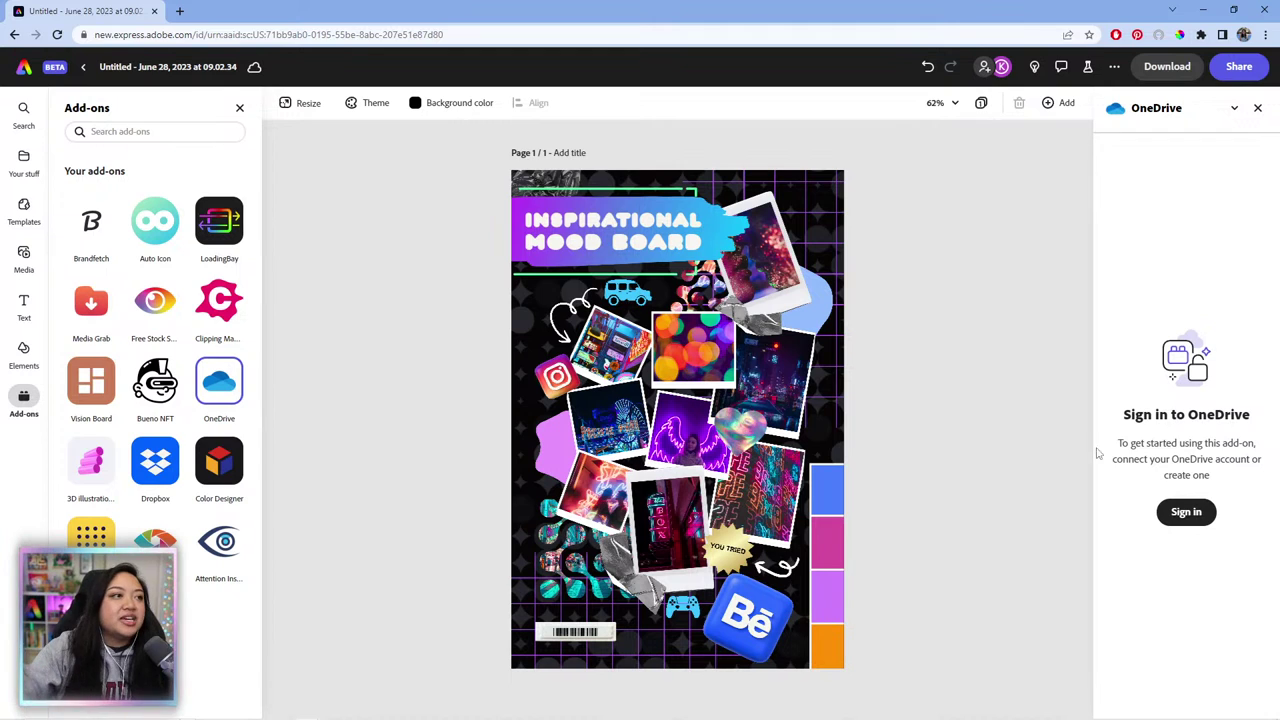
left_click(152, 482)
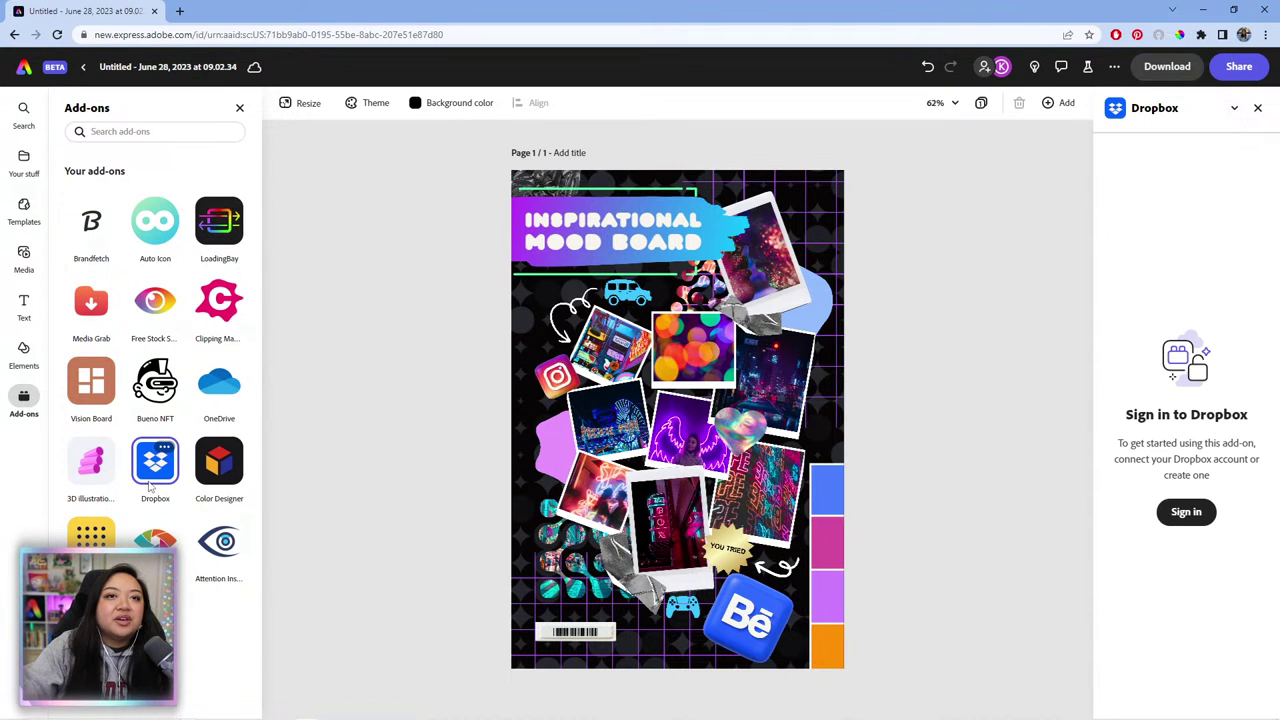
left_click(225, 390)
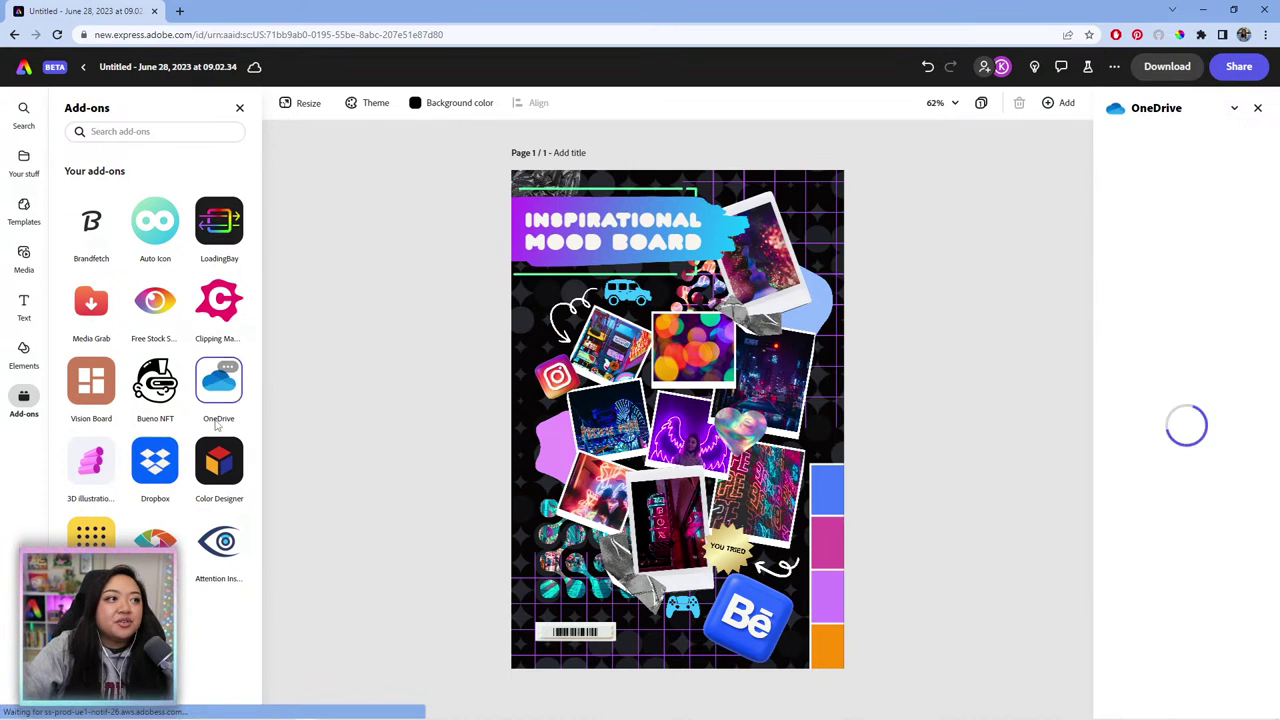
left_click(160, 463)
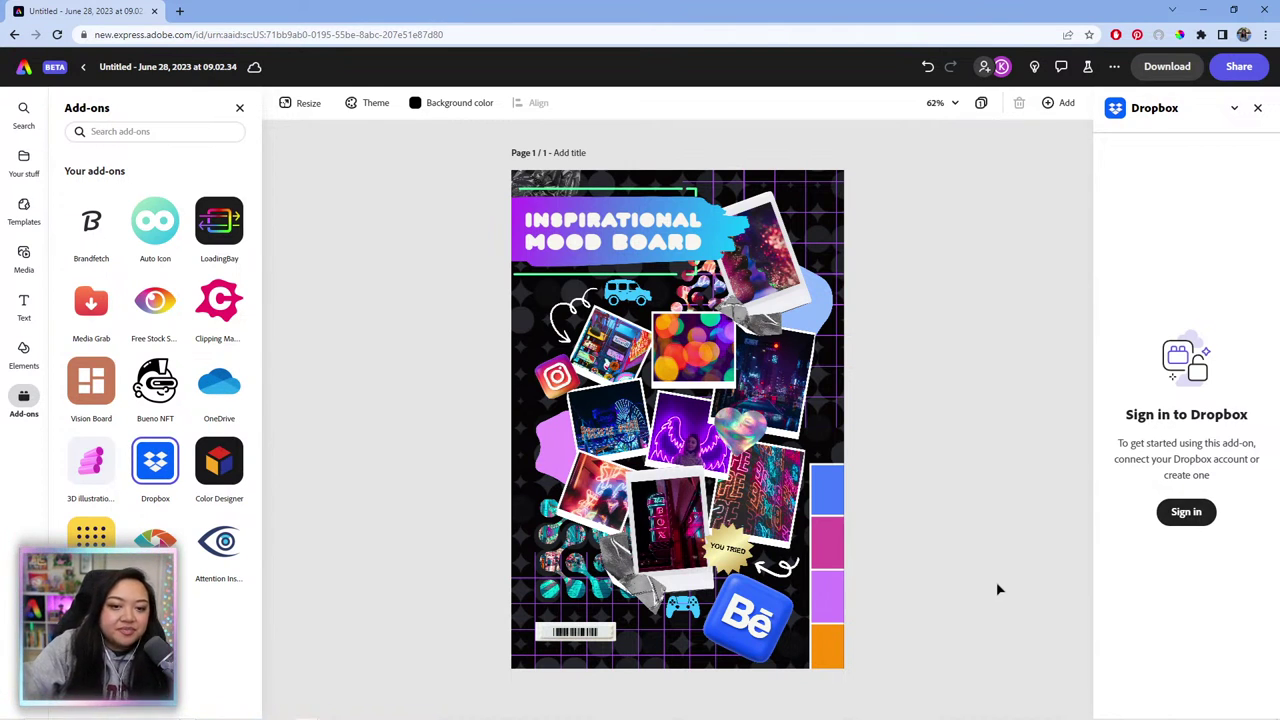
Step: Open the Color Designer add-on along with its details and read the description of its tints, shades and color harmonies
left_click(218, 492)
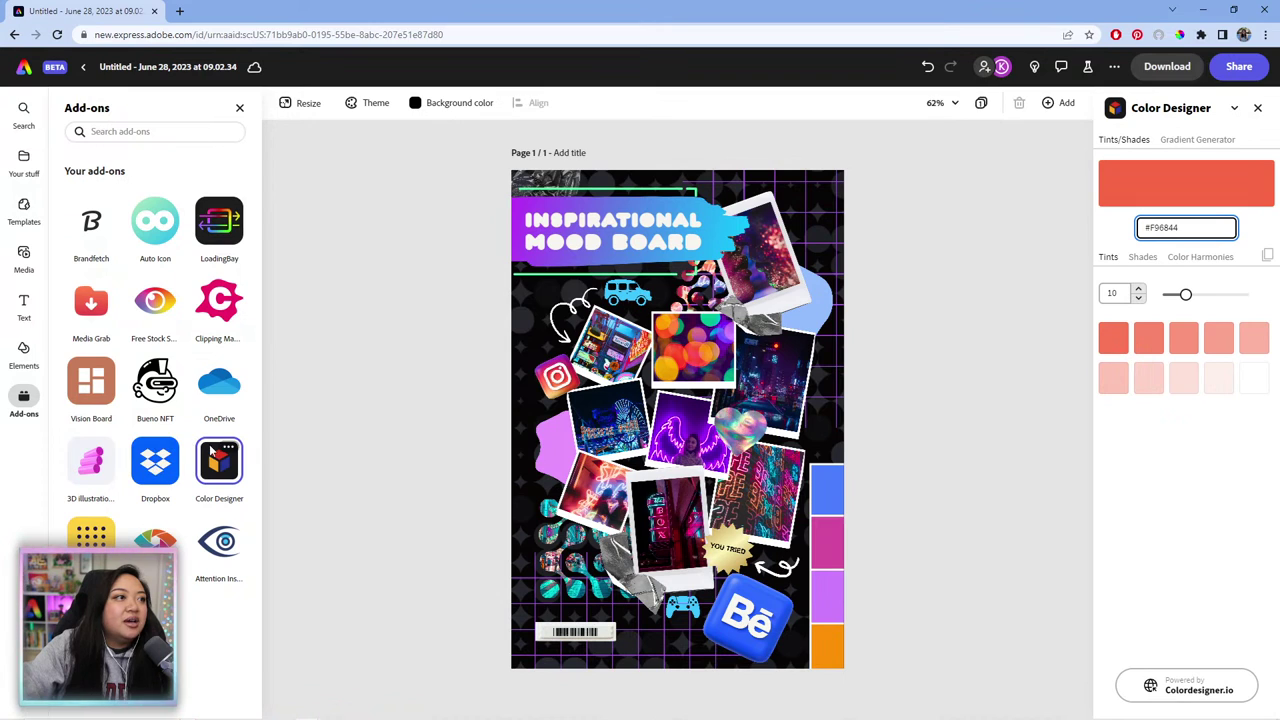
left_click(231, 452)
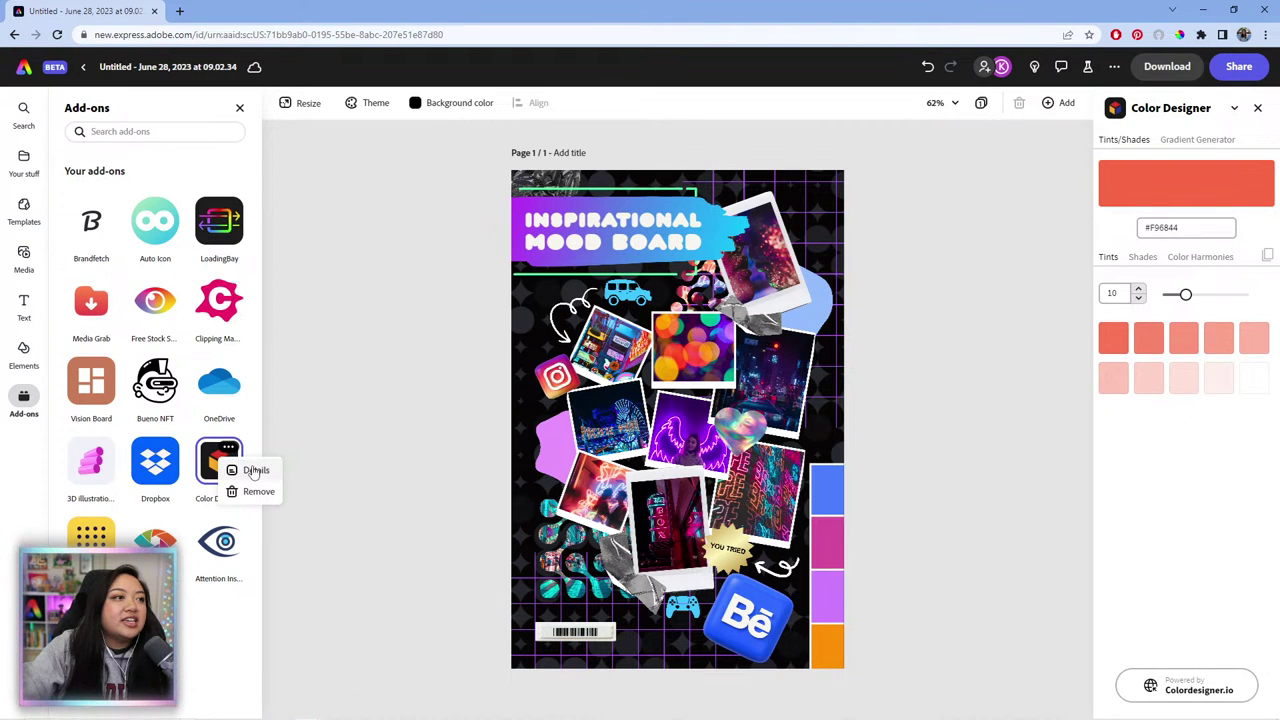
left_click(248, 468)
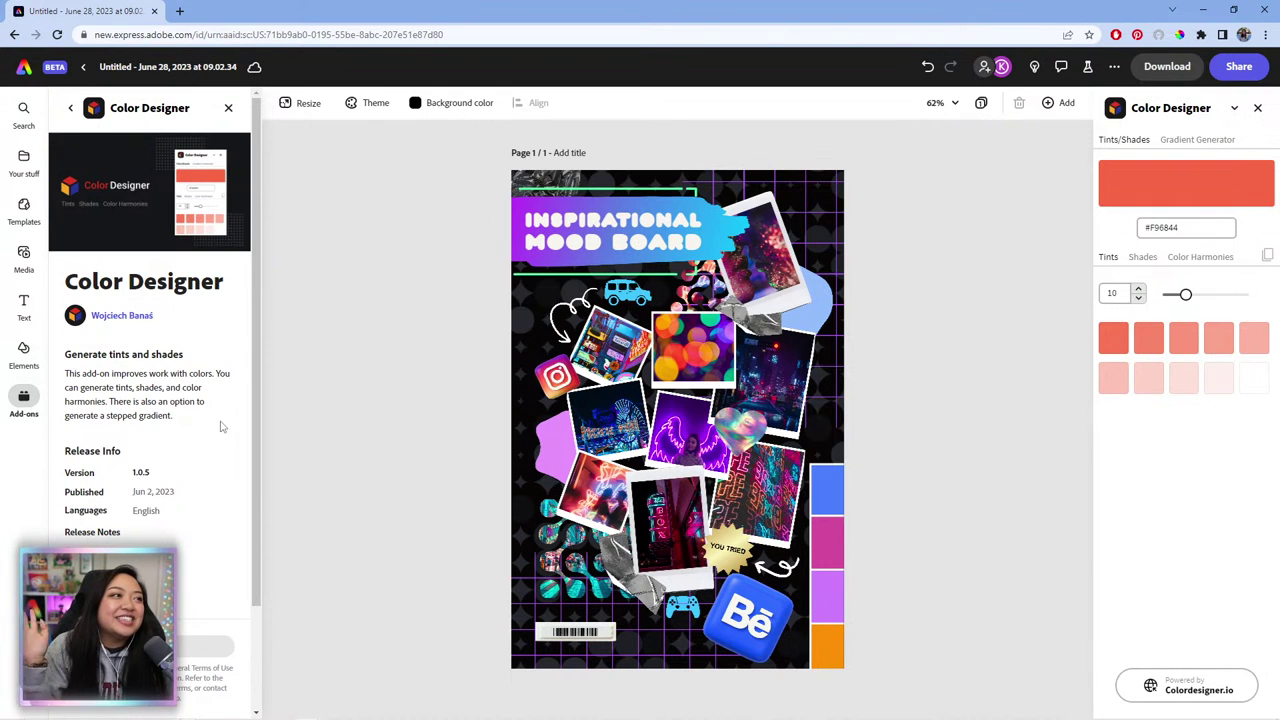
left_click_drag(115, 387, 200, 403)
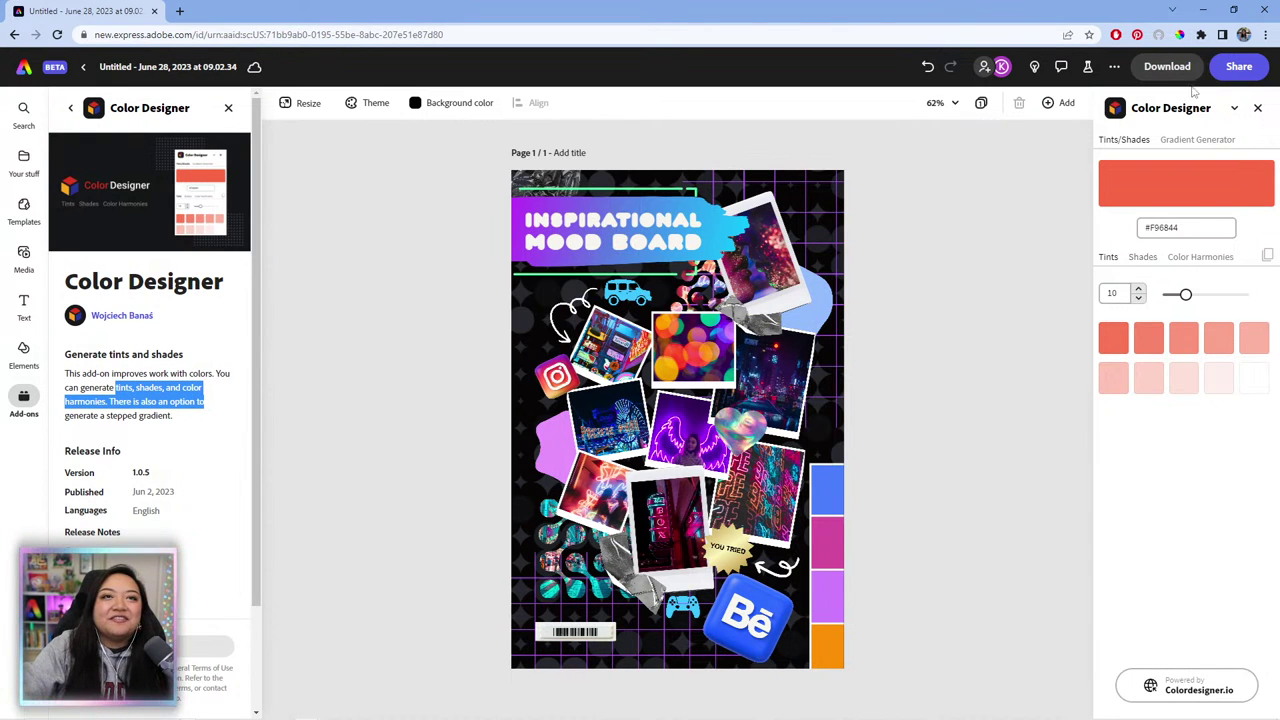
Step: Switch Color Designer to the Gradient Generator and open the gradient's start color for editing
left_click(1195, 141)
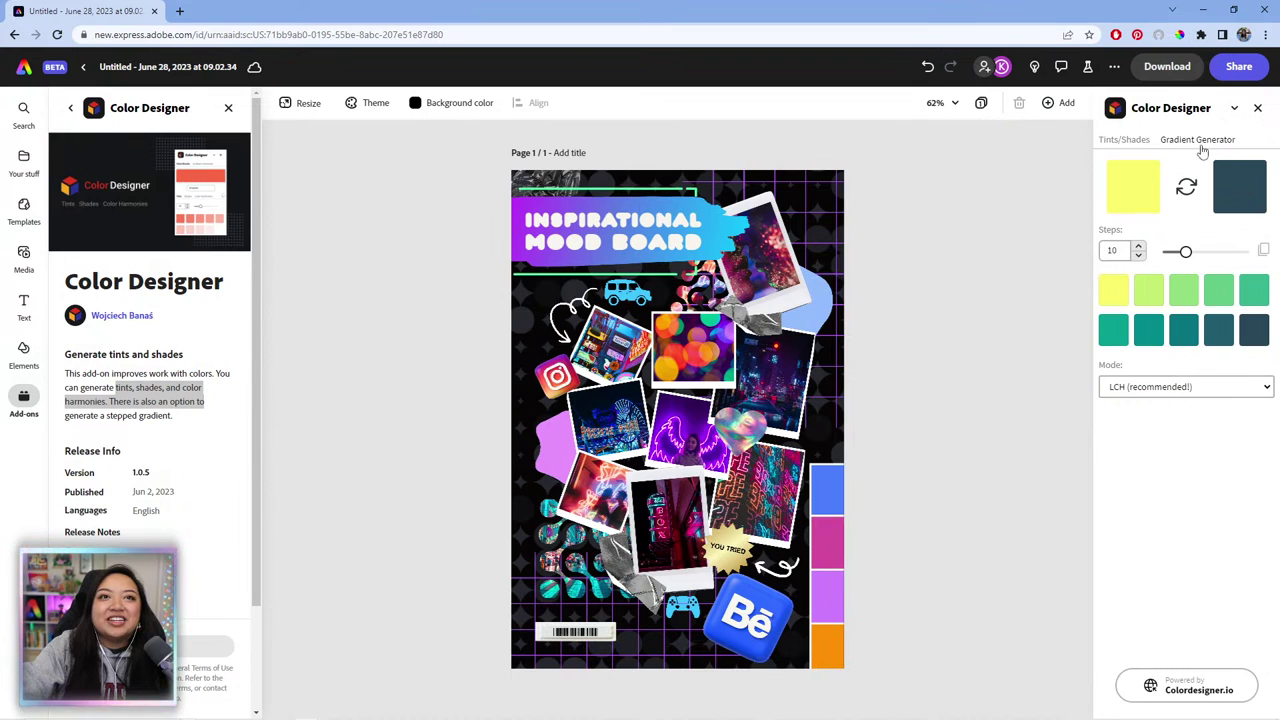
left_click(1134, 189)
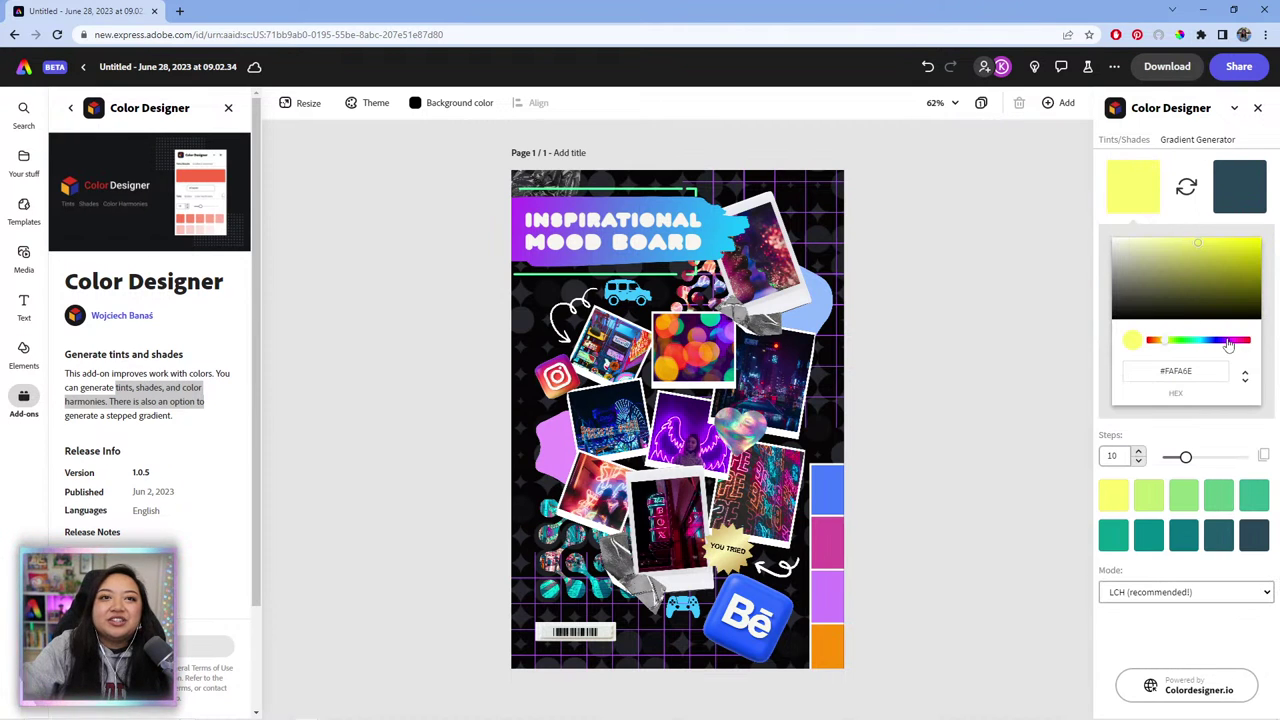